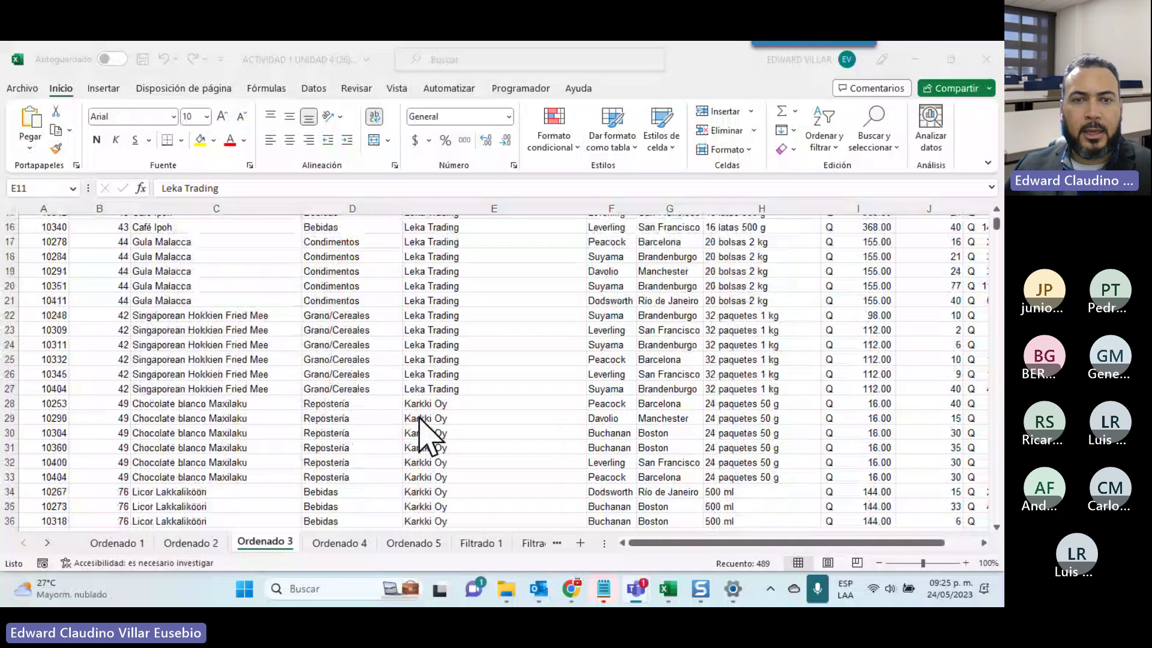
# Return to the top of Ordenado 3, then move to the Ordenado 4 text-colour sort task
pyautogui.scroll(-5, 502, 375)
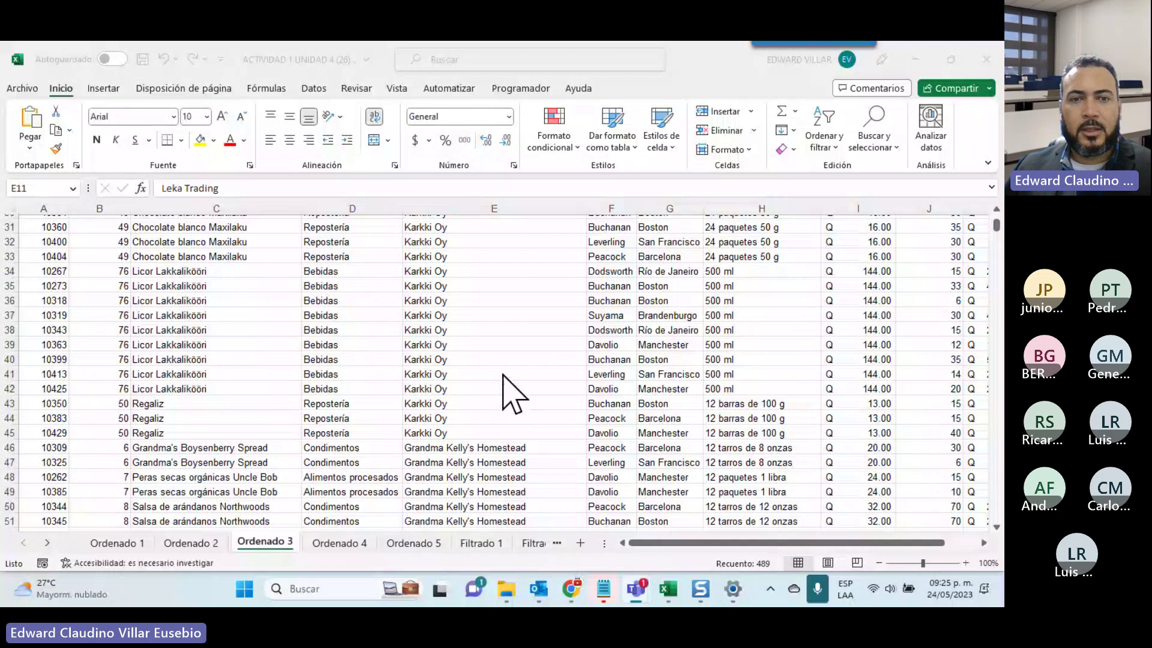
pyautogui.scroll(5, 502, 375)
pyautogui.scroll(3, 503, 375)
pyautogui.scroll(2, 497, 377)
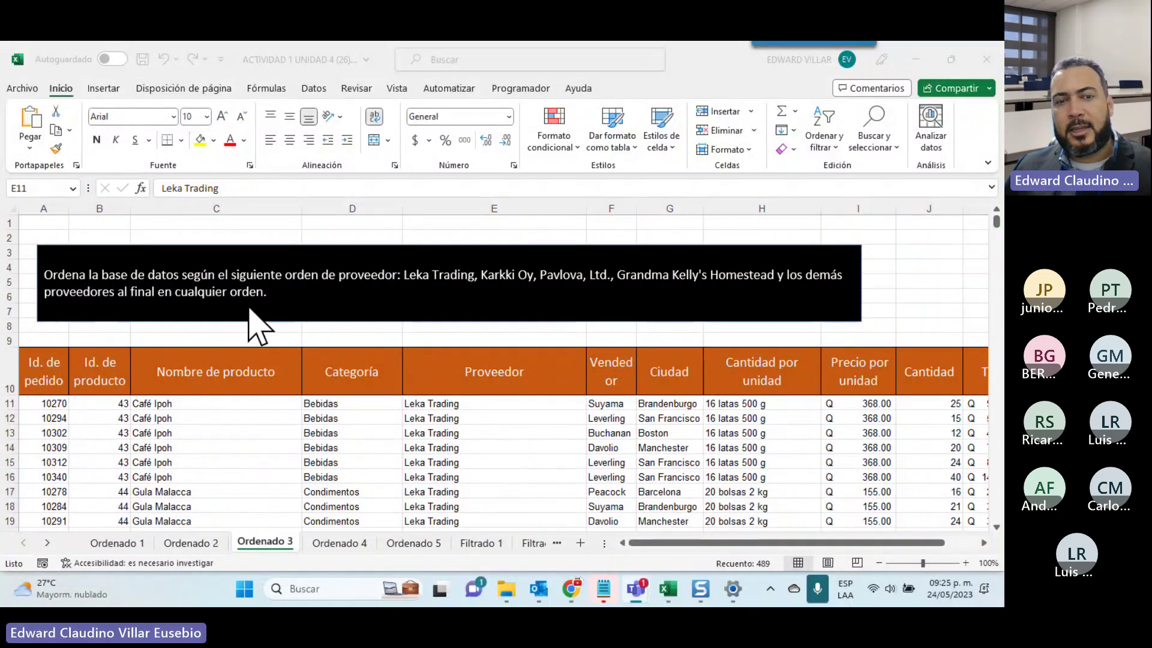
pyautogui.click(337, 542)
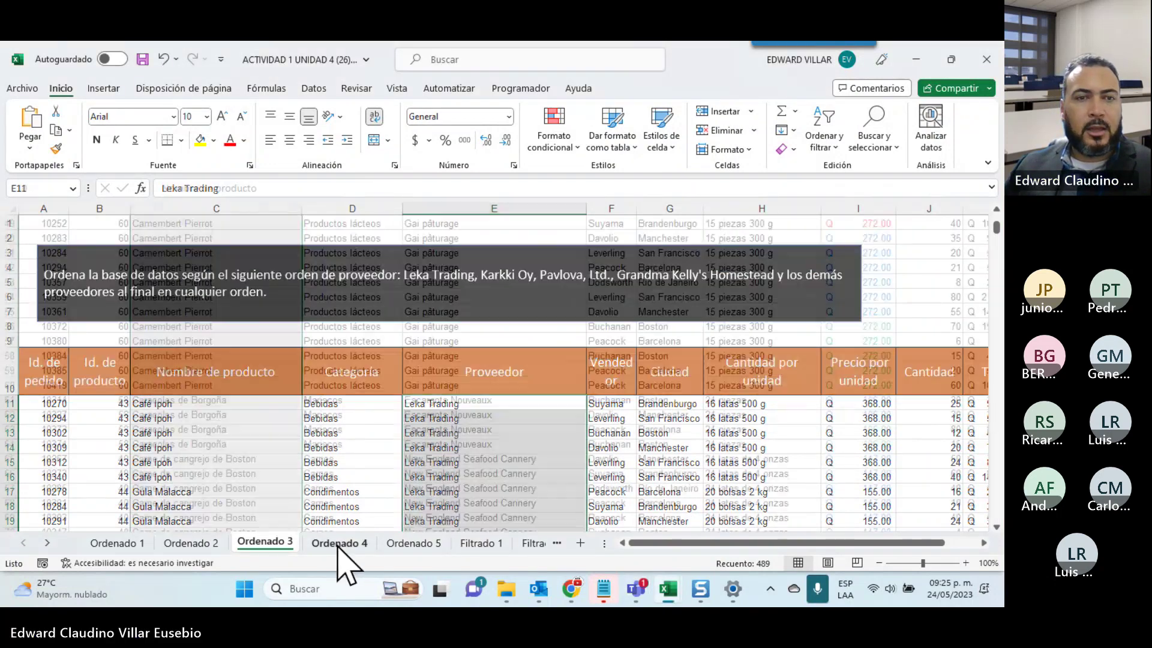
pyautogui.scroll(3, 302, 384)
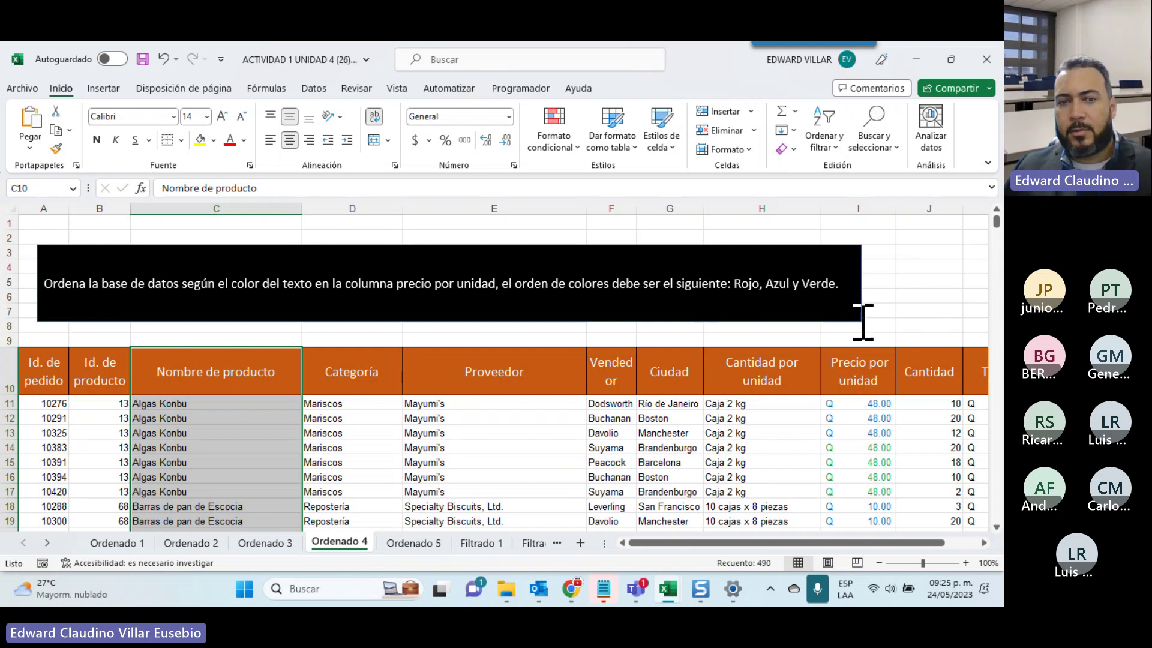
# After a look at Ordenado 5, select Ordenado 4's unit prices from I11 down to I499
pyautogui.click(334, 540)
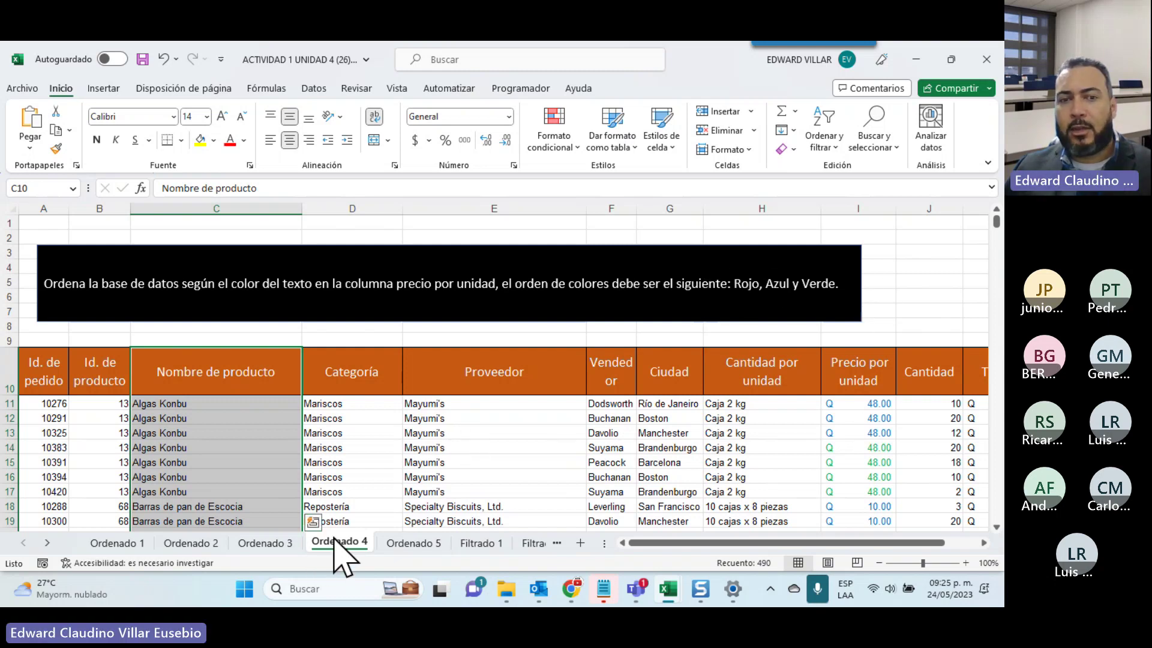
pyautogui.click(401, 543)
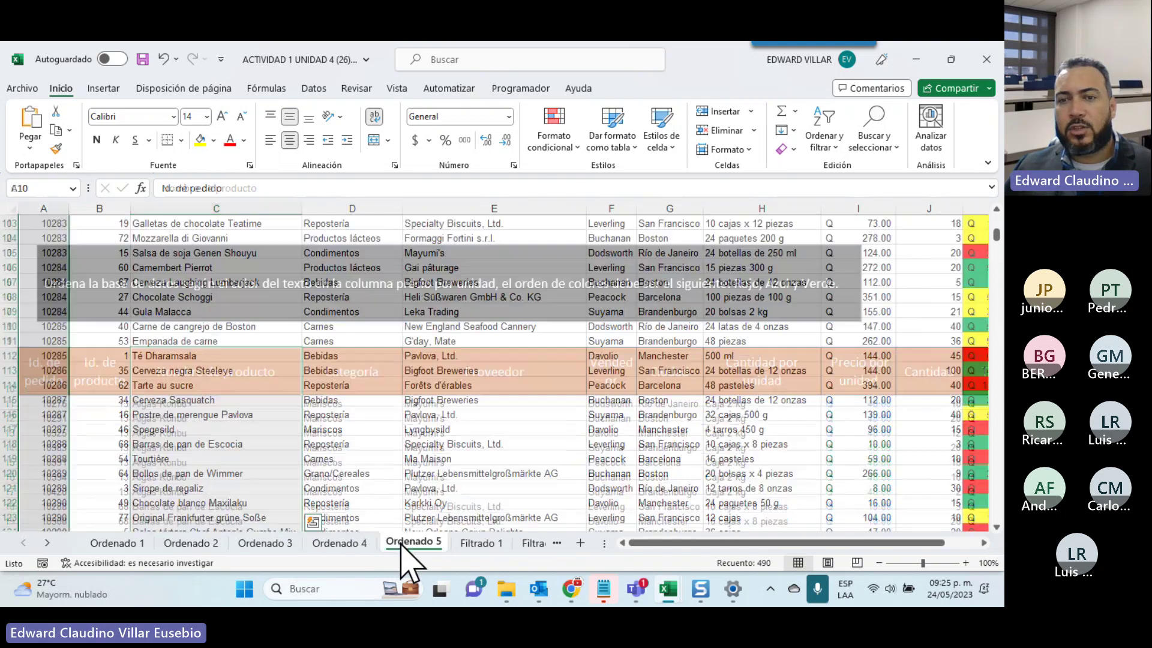
pyautogui.moveTo(732, 543); pyautogui.dragTo(756, 542)
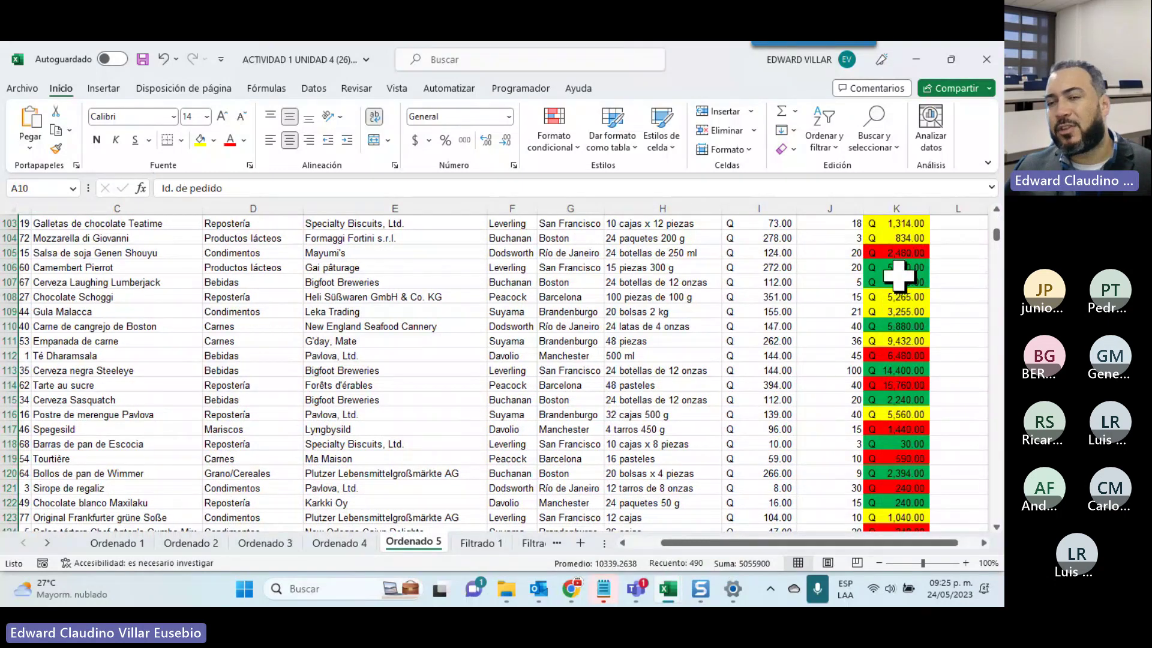
pyautogui.click(348, 543)
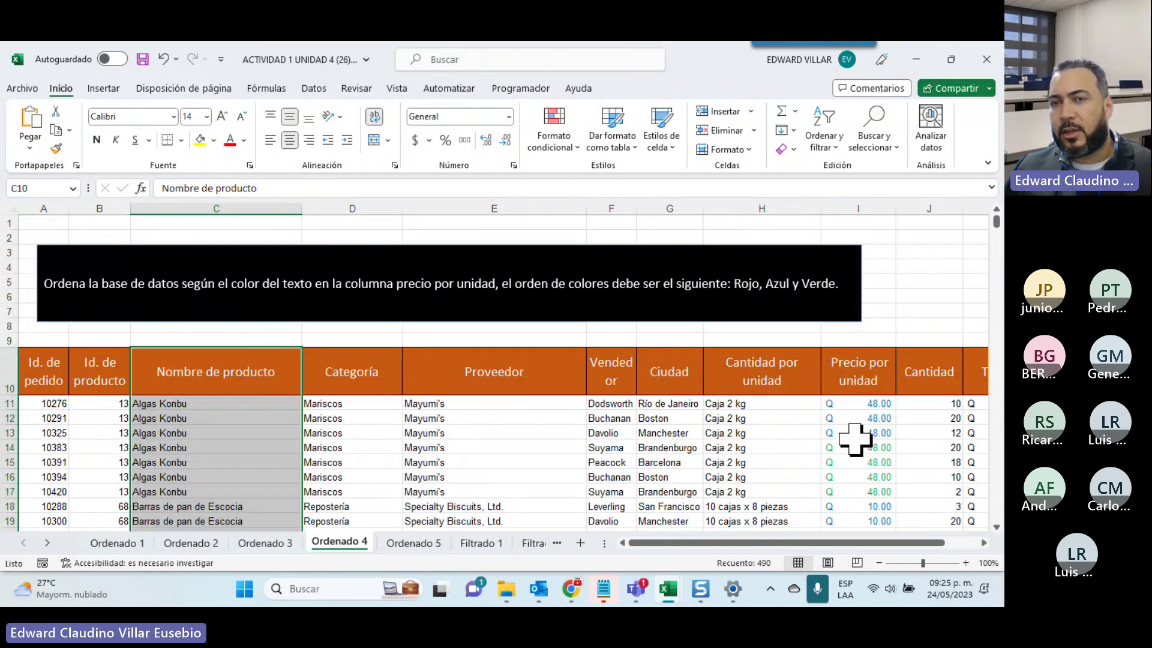
pyautogui.click(851, 403)
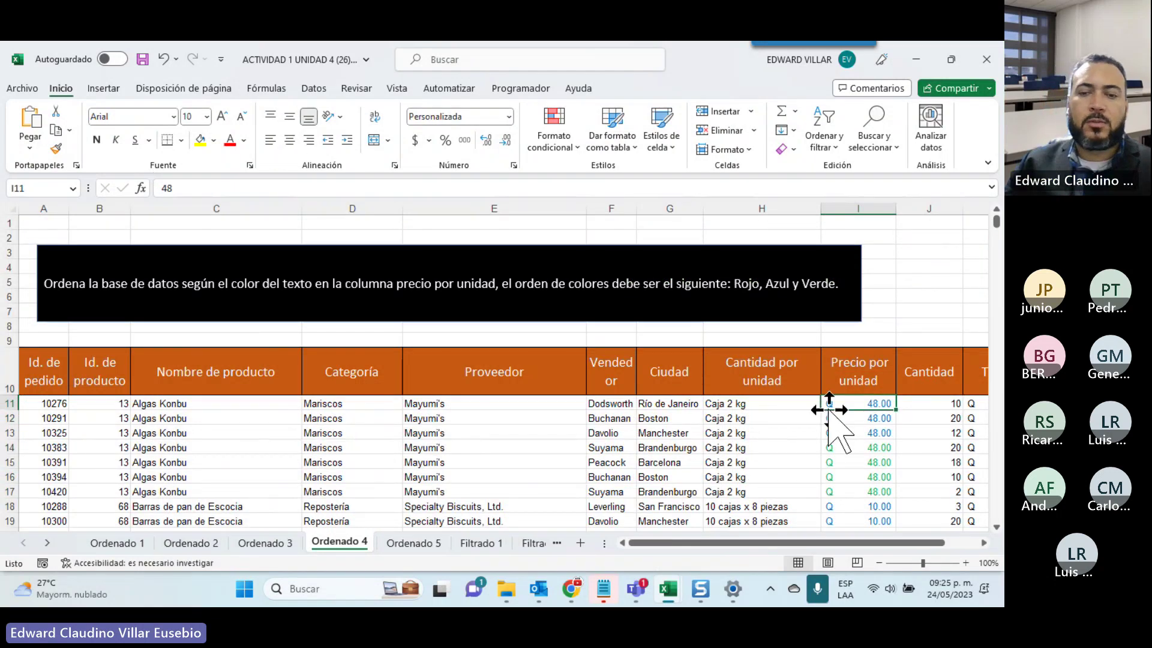
pyautogui.hotkey('ctrl', 'shift', 'Down')
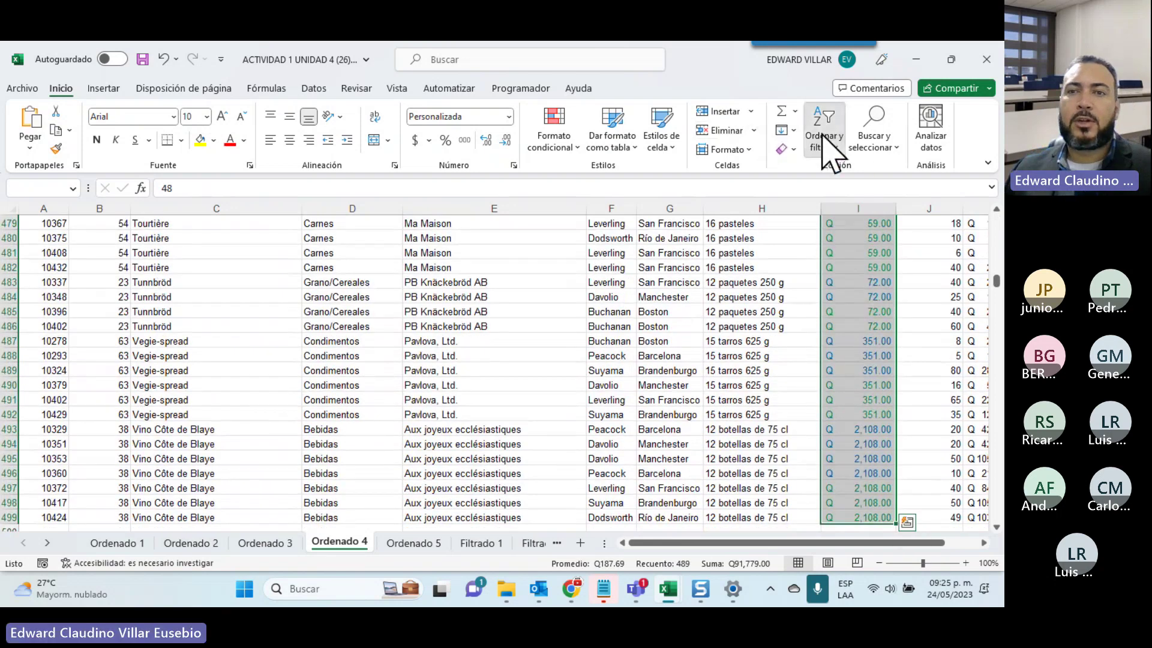
# Start a custom sort on the expanded table: Precio por unidad, Color de fuente, red on top
pyautogui.click(827, 144)
pyautogui.click(832, 211)
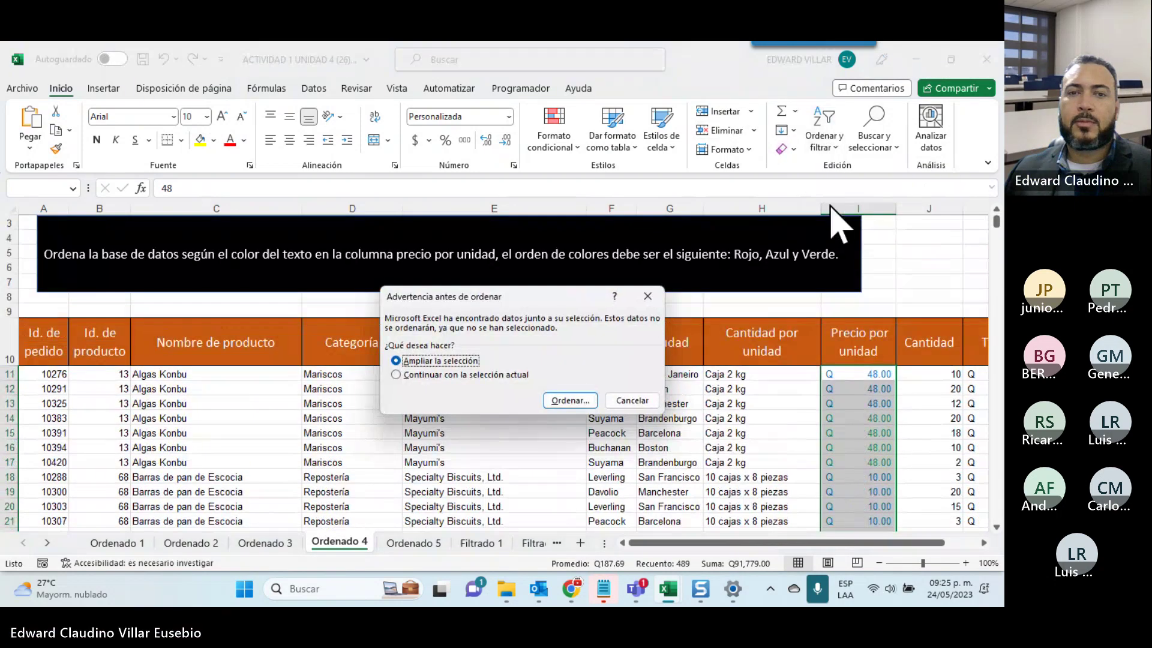
pyautogui.click(569, 401)
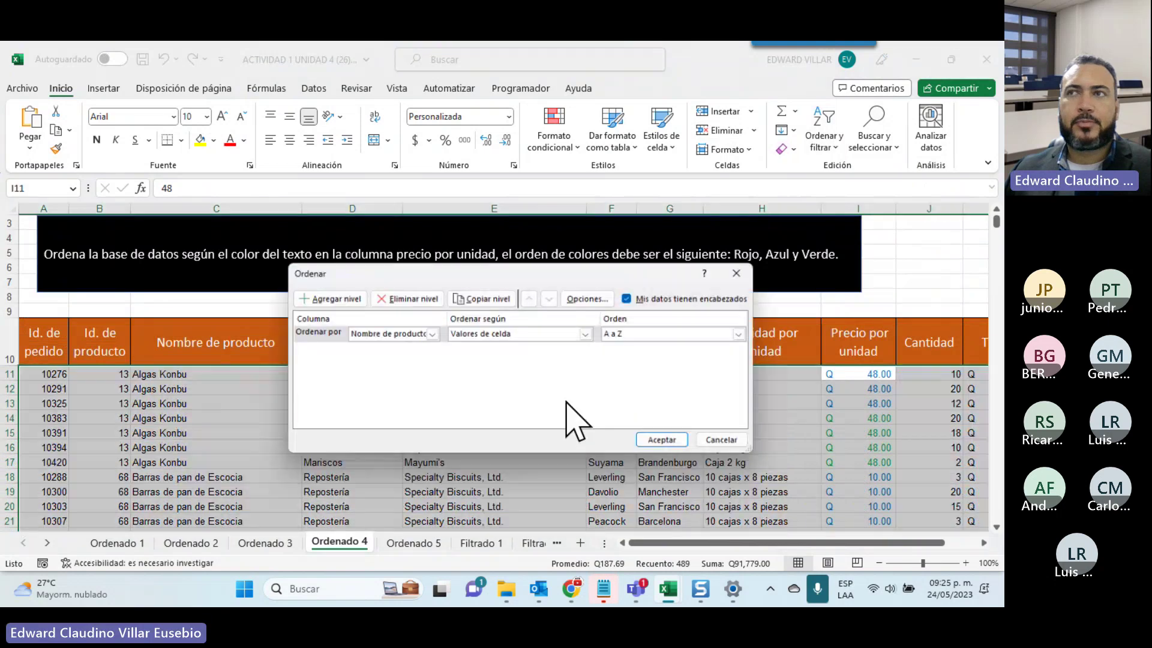
pyautogui.moveTo(511, 268); pyautogui.dragTo(448, 302)
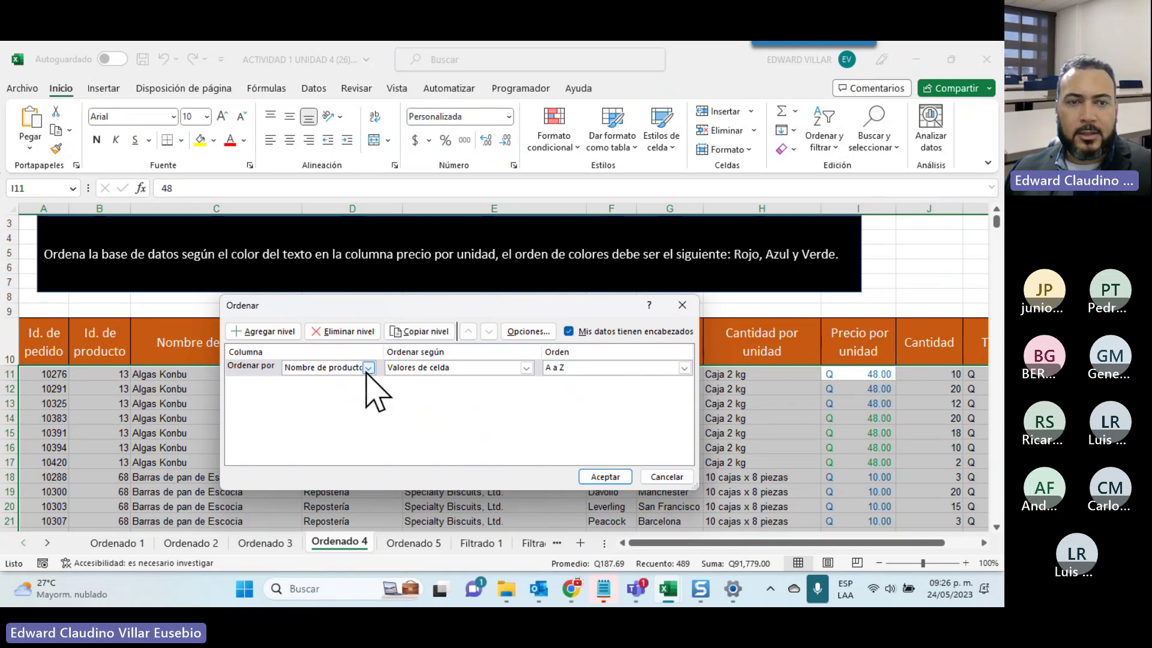
pyautogui.click(368, 367)
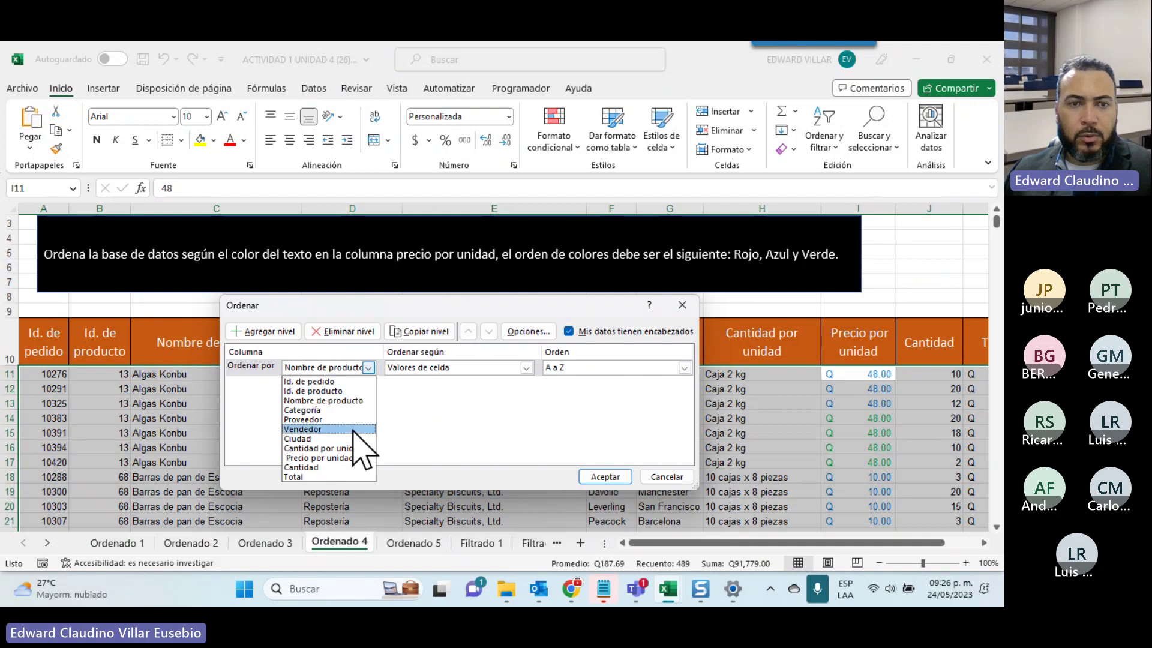
pyautogui.click(350, 459)
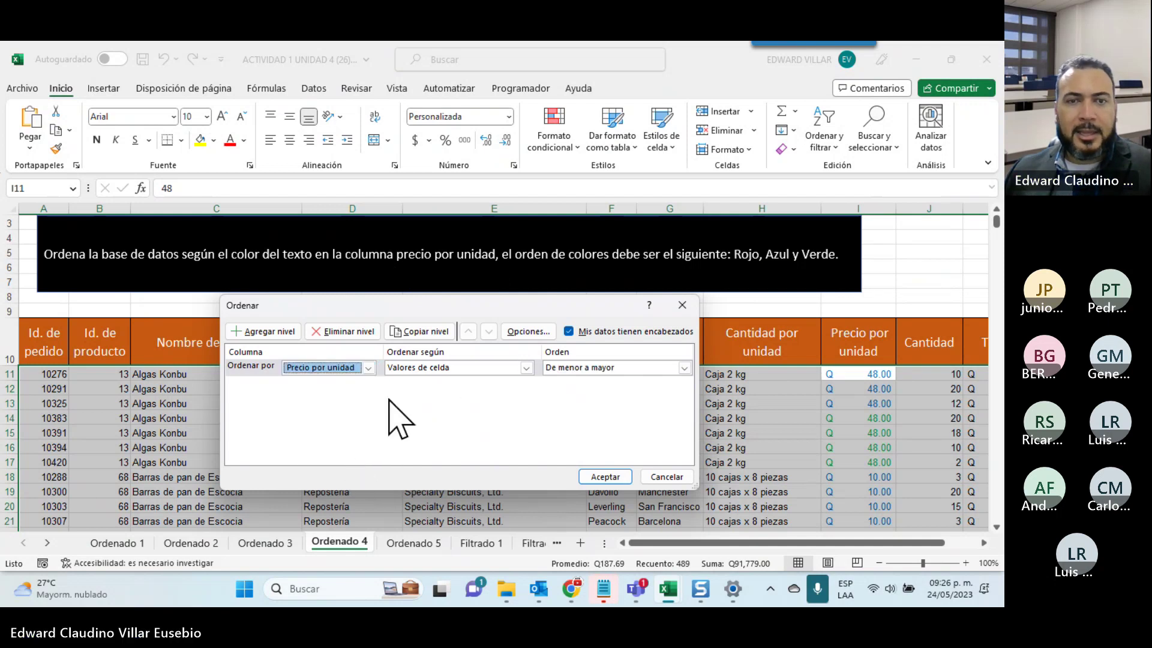
pyautogui.click(441, 367)
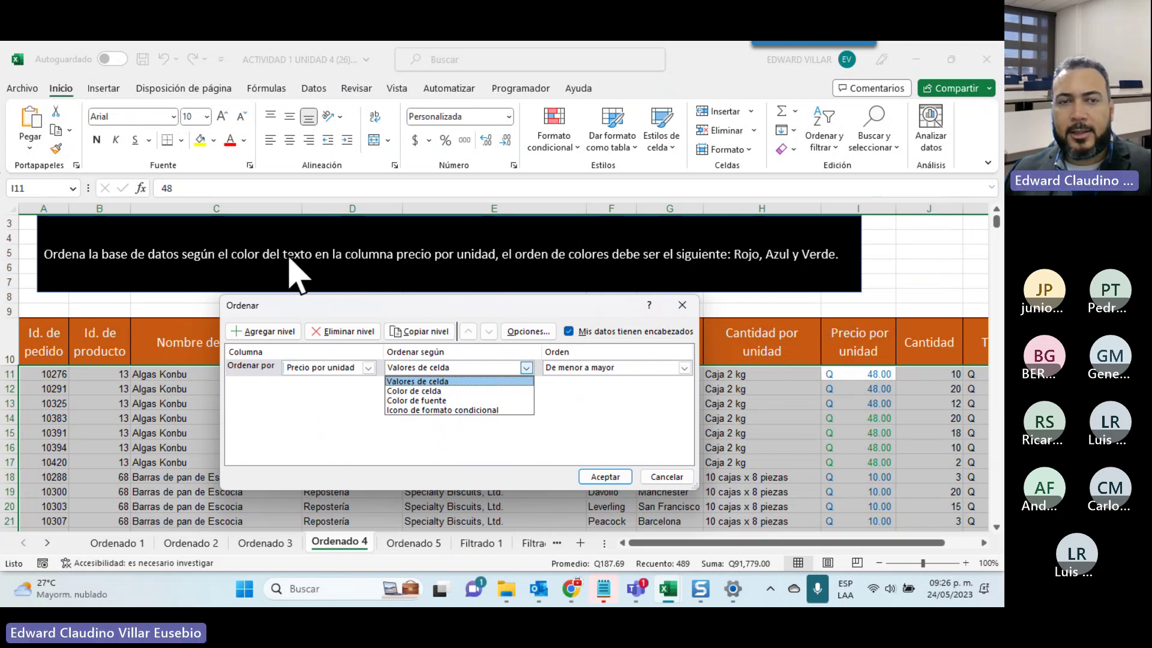
pyautogui.click(397, 400)
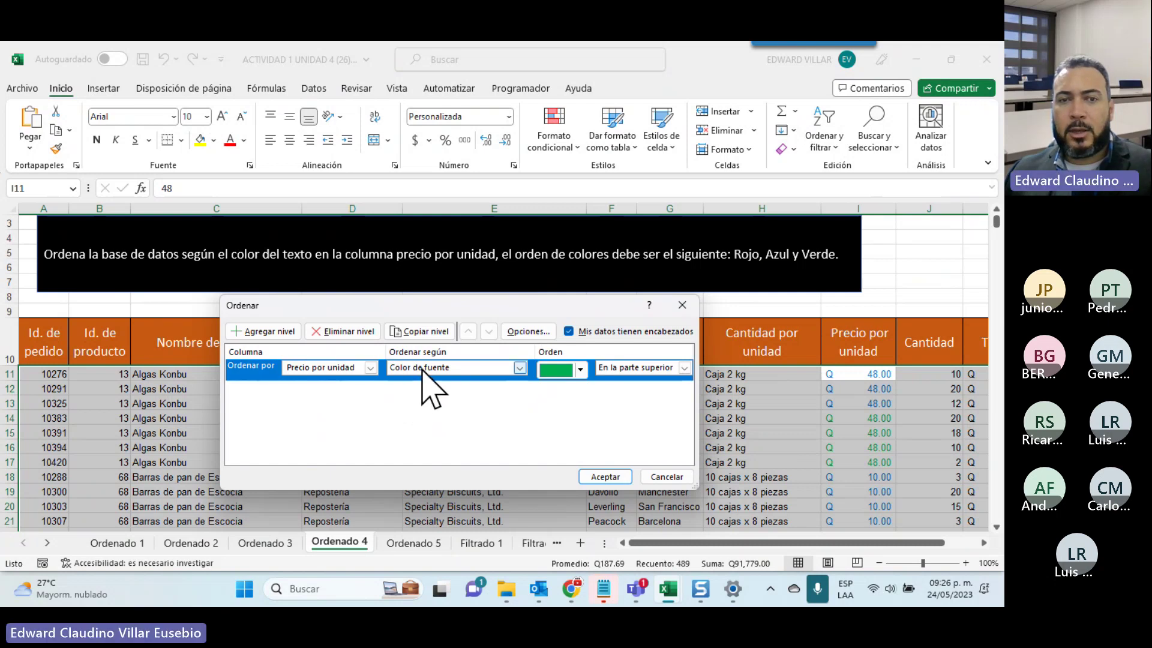
pyautogui.click(580, 370)
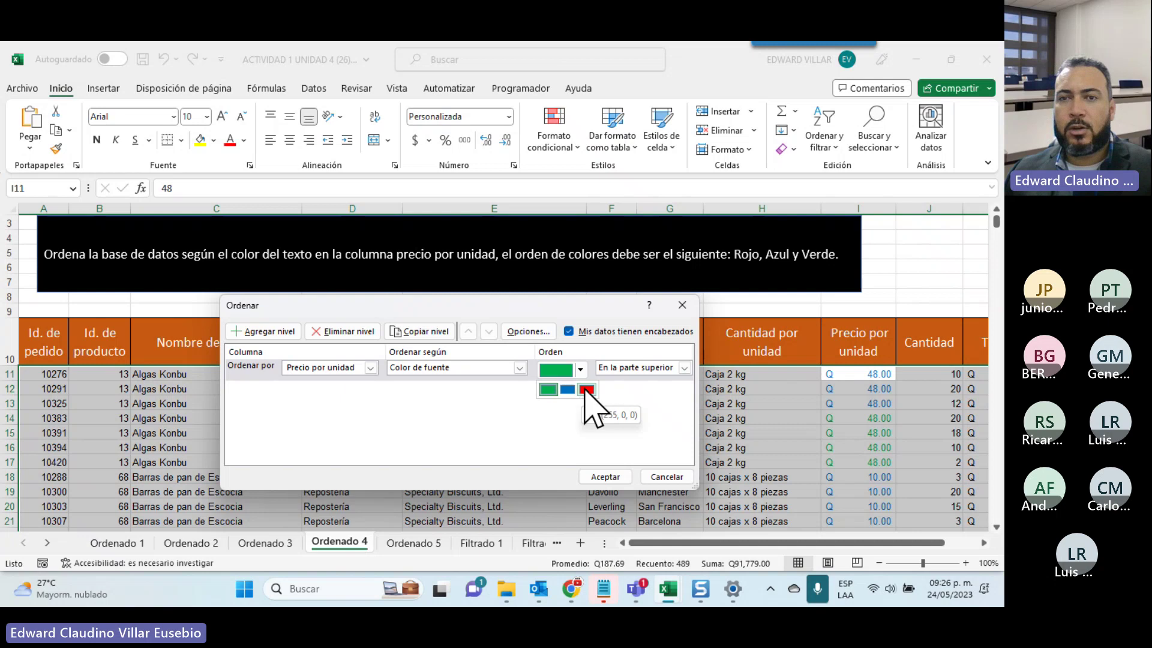
pyautogui.click(586, 390)
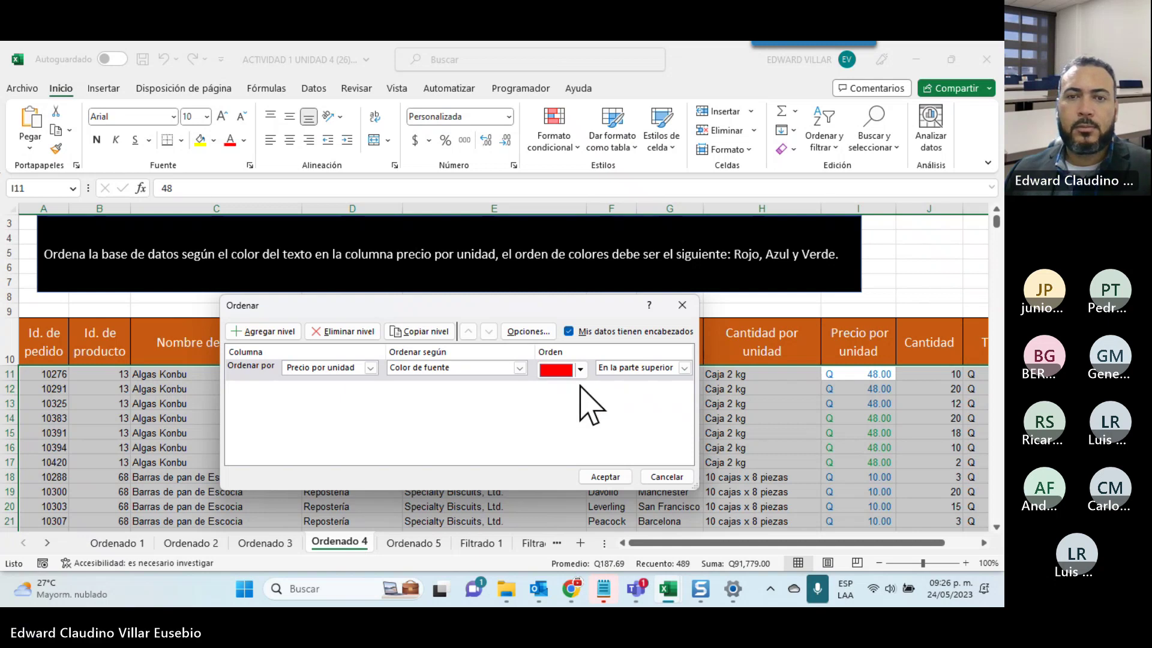
# Add a second Precio por unidad font-colour level for blue
pyautogui.click(240, 331)
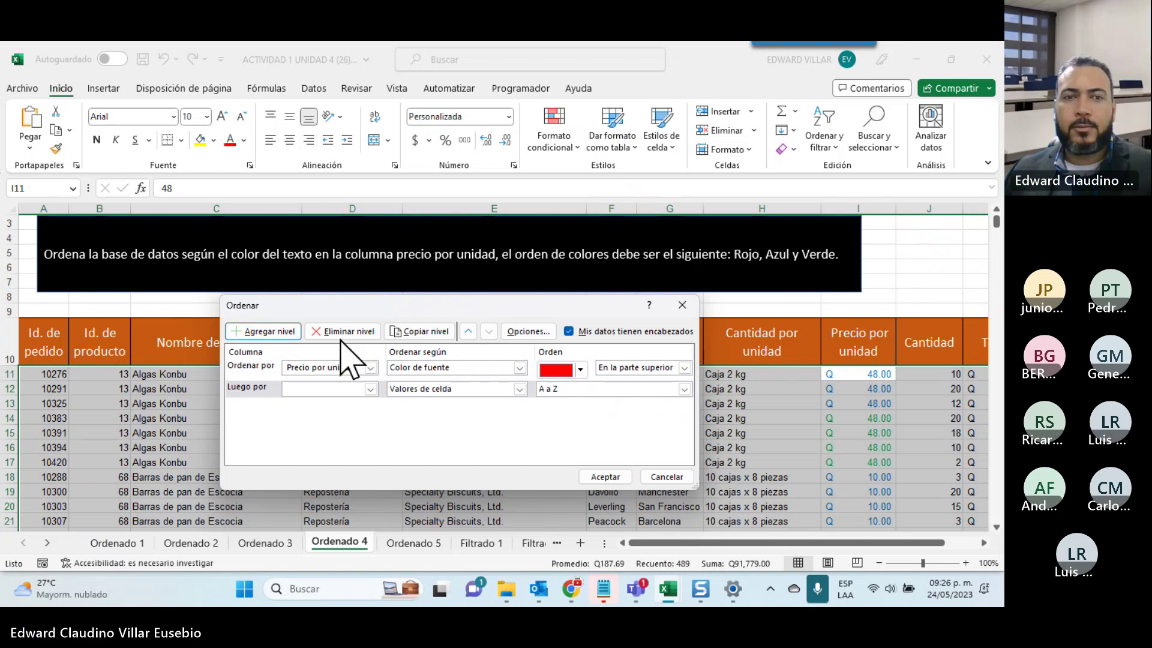
pyautogui.click(370, 389)
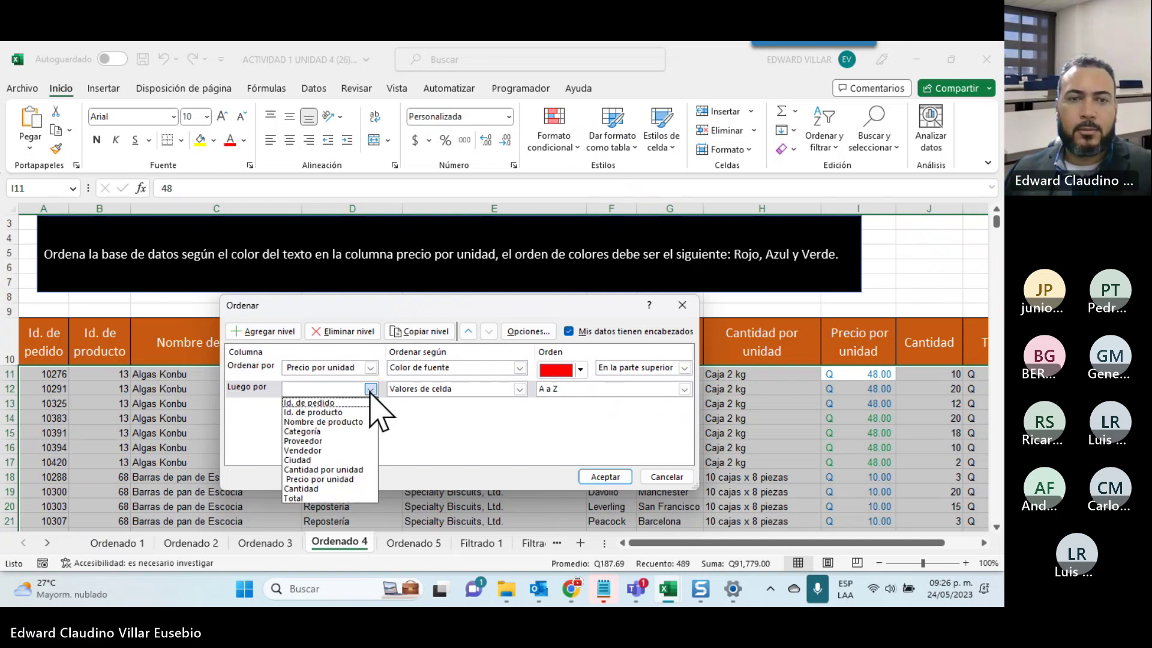
pyautogui.click(348, 478)
pyautogui.click(419, 388)
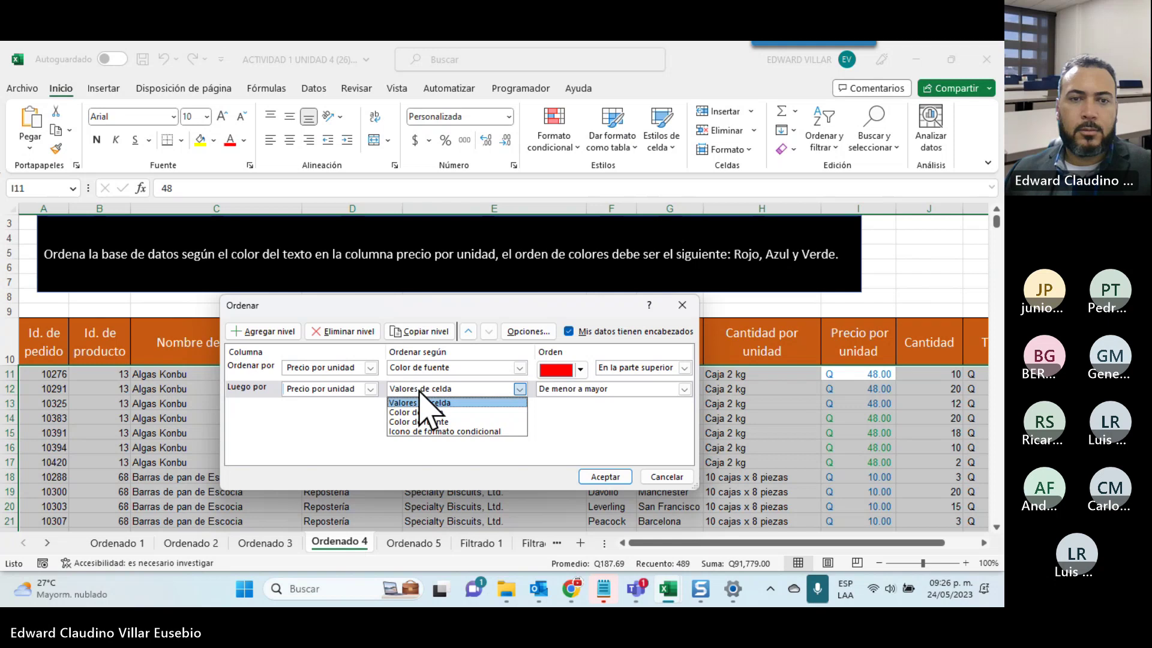
pyautogui.click(427, 422)
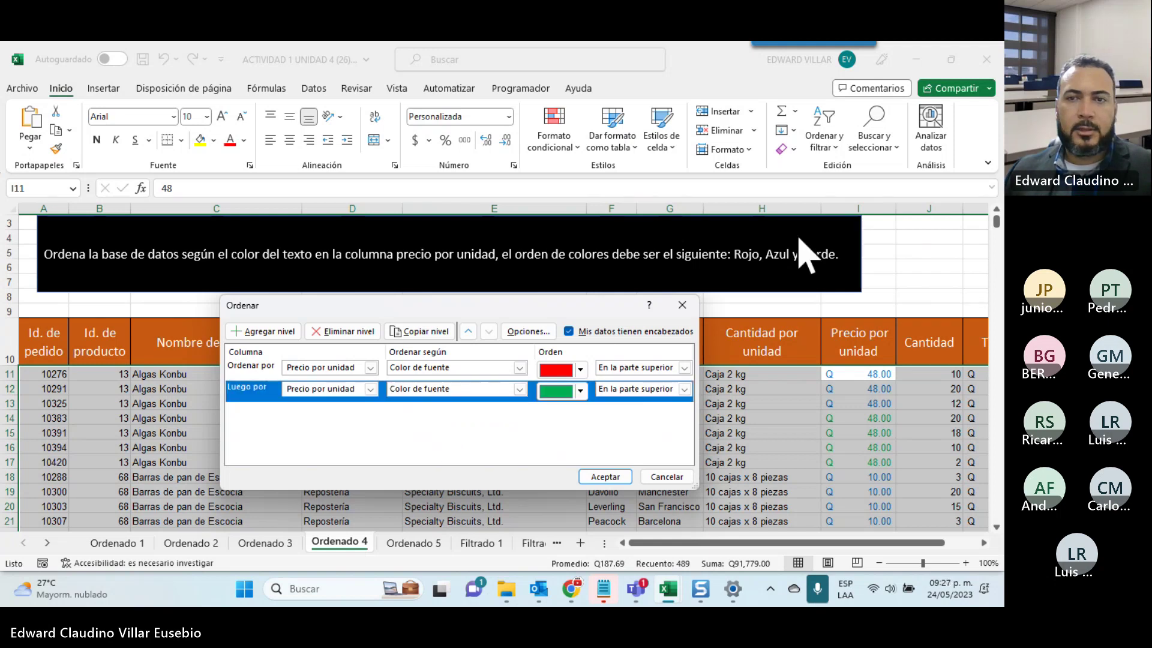
pyautogui.click(579, 390)
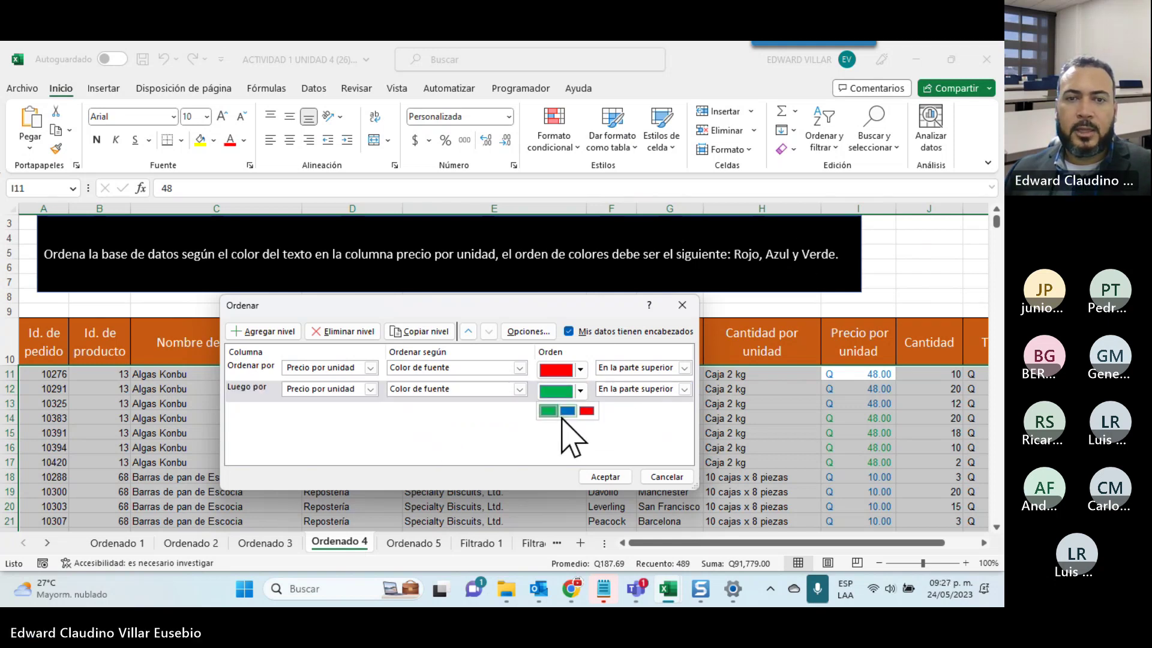
pyautogui.click(567, 410)
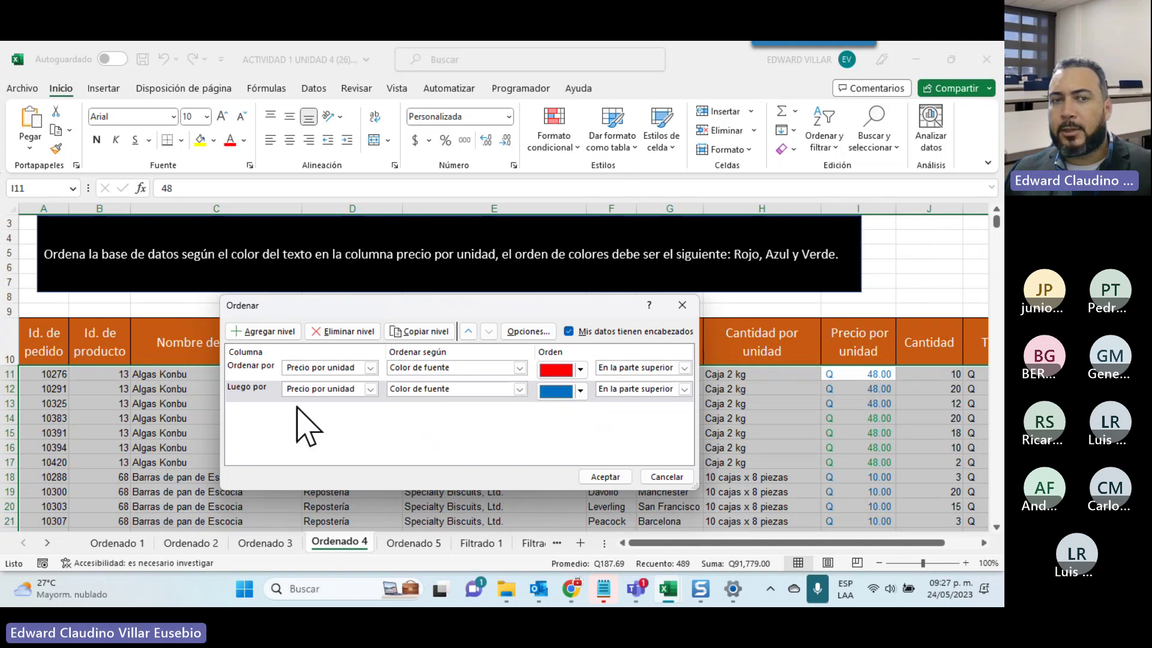
# Copy the blue level as a green third level and apply the red, blue, green sort
pyautogui.click(255, 383)
pyautogui.click(251, 389)
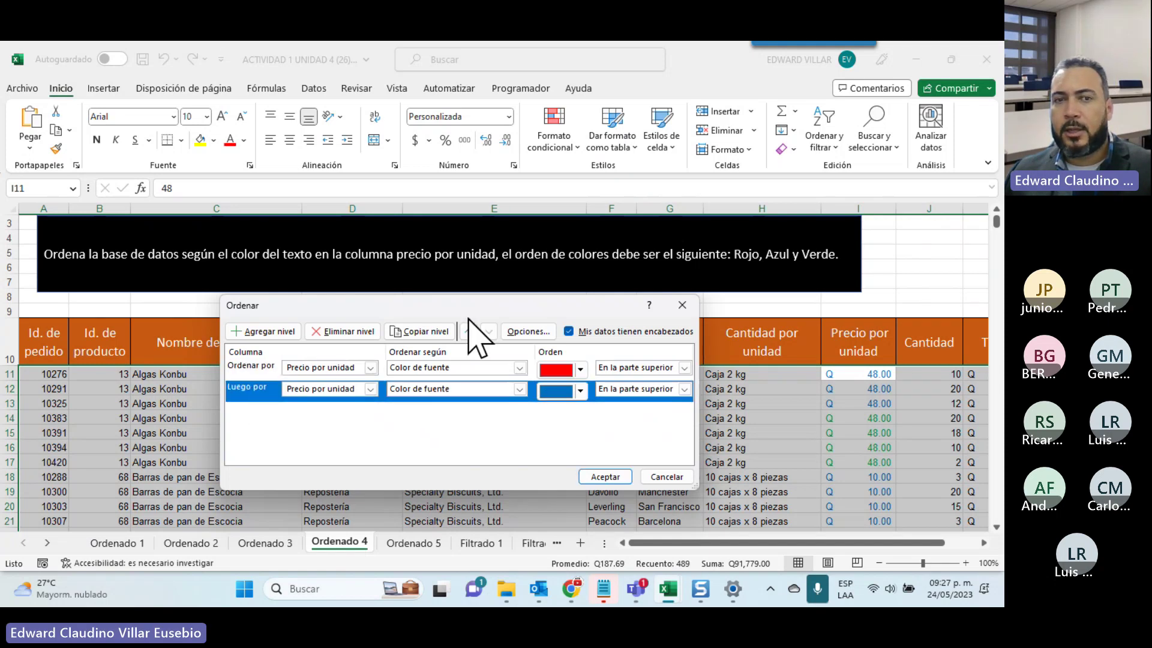
pyautogui.click(412, 329)
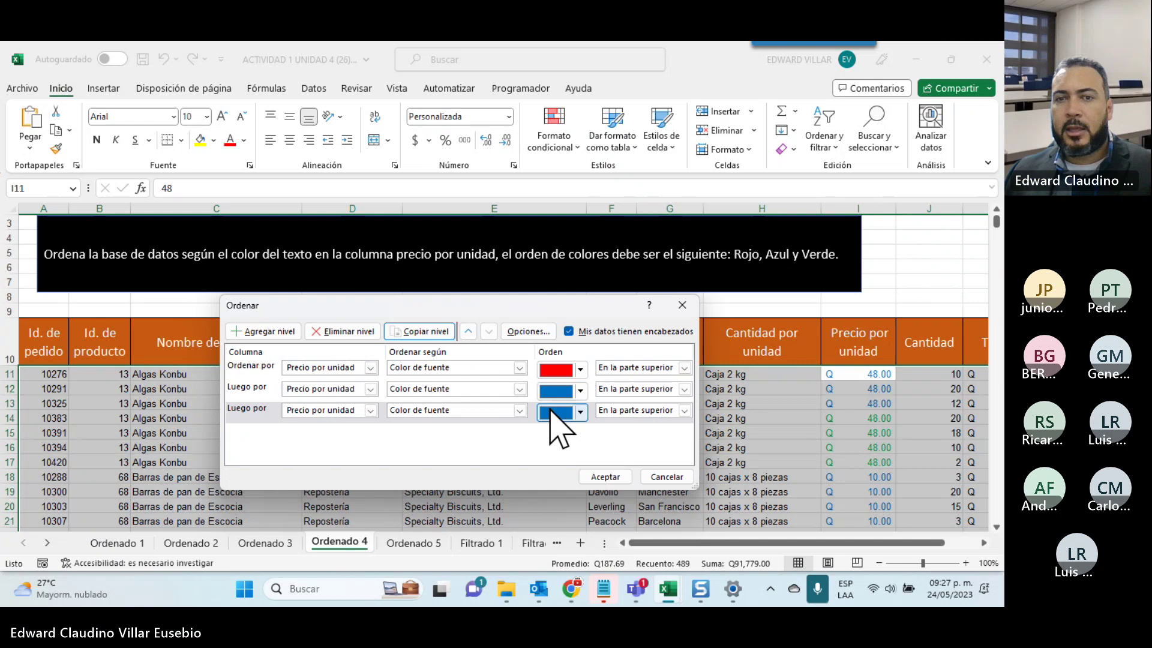
pyautogui.click(580, 412)
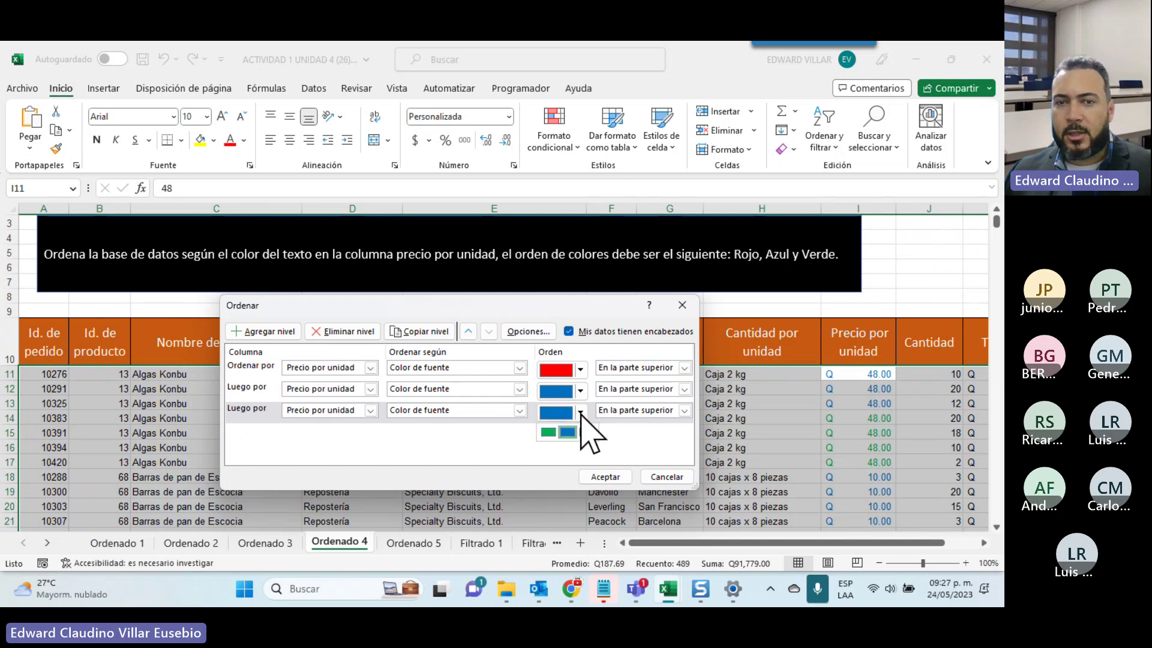
pyautogui.click(553, 435)
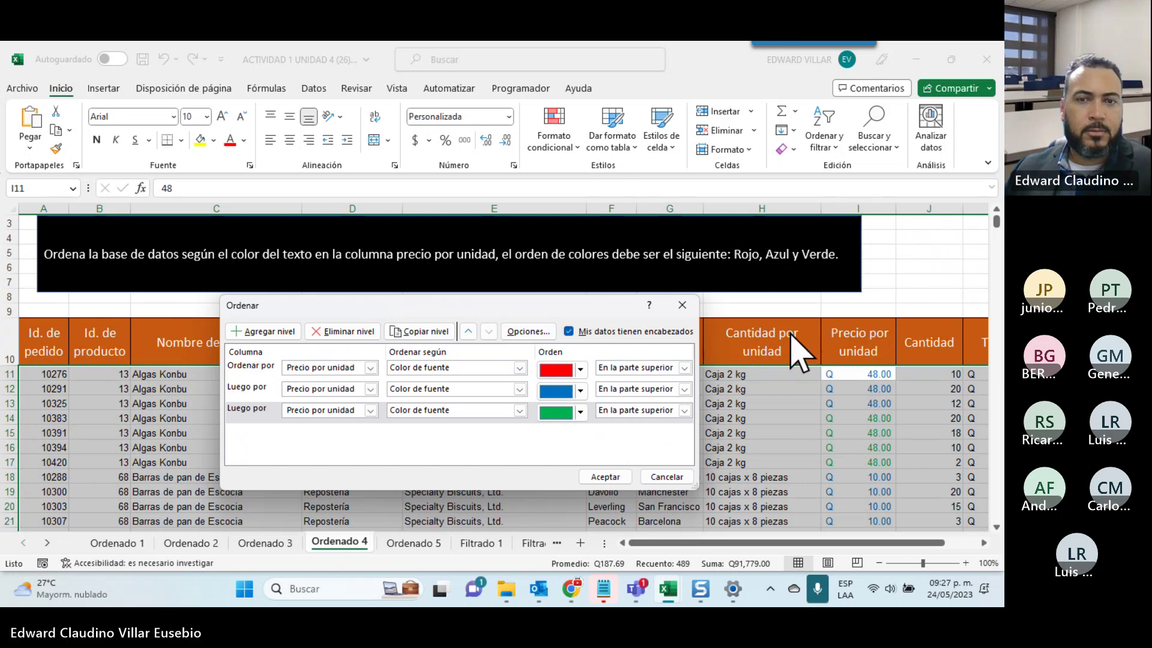
pyautogui.click(595, 475)
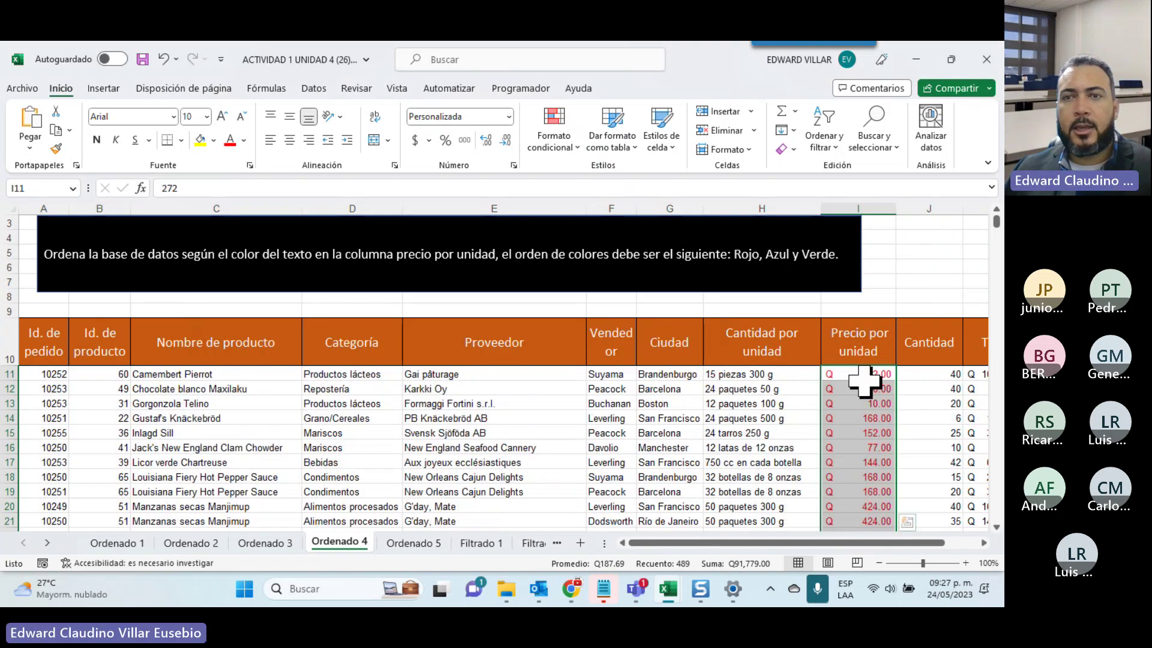
pyautogui.scroll(-2, 864, 378)
pyautogui.scroll(3, 857, 384)
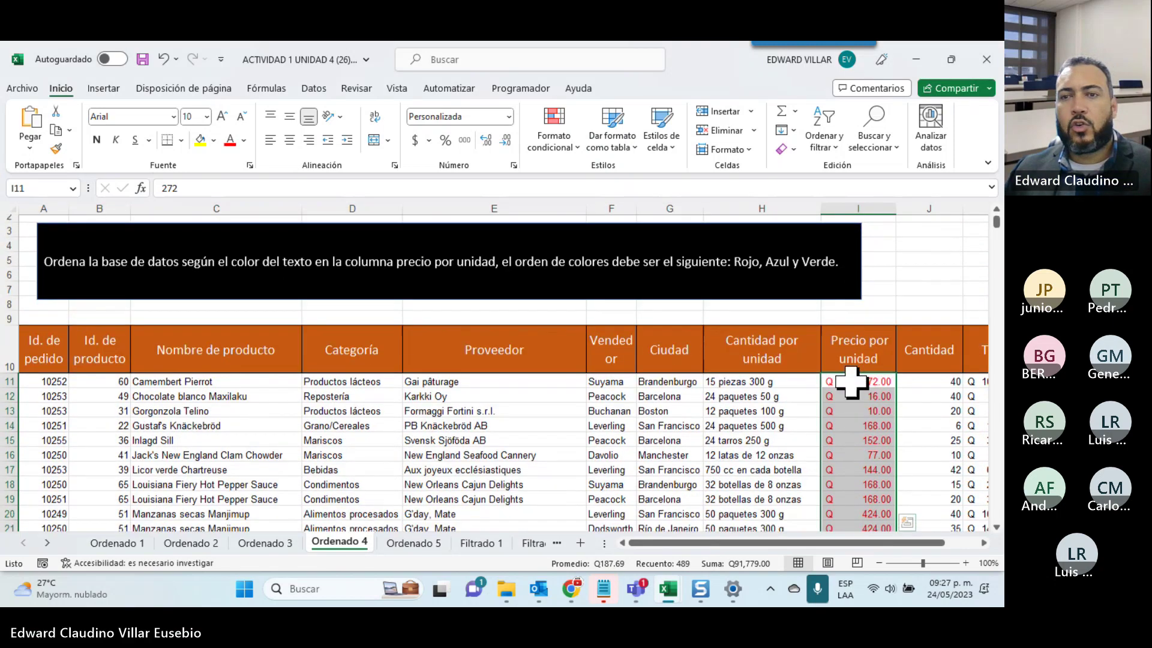
pyautogui.scroll(-3, 851, 381)
pyautogui.scroll(-7, 825, 369)
pyautogui.scroll(-6, 824, 369)
pyautogui.scroll(-5, 825, 372)
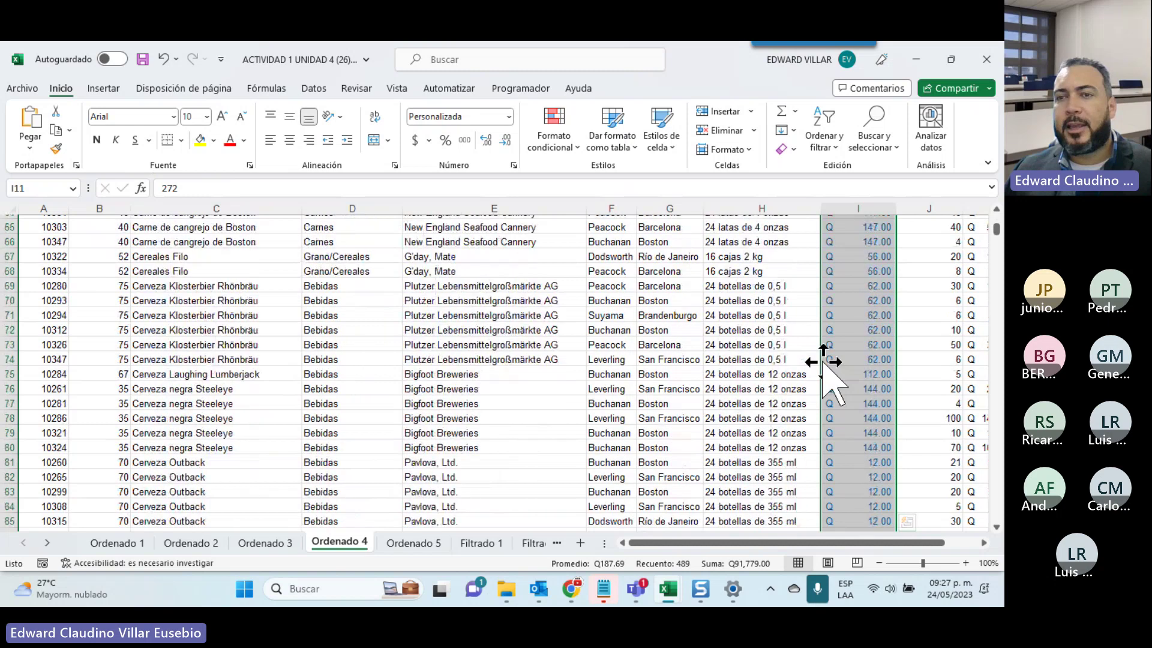
pyautogui.scroll(-7, 823, 363)
pyautogui.scroll(-7, 823, 363)
pyautogui.scroll(-5, 823, 363)
pyautogui.scroll(-5, 823, 362)
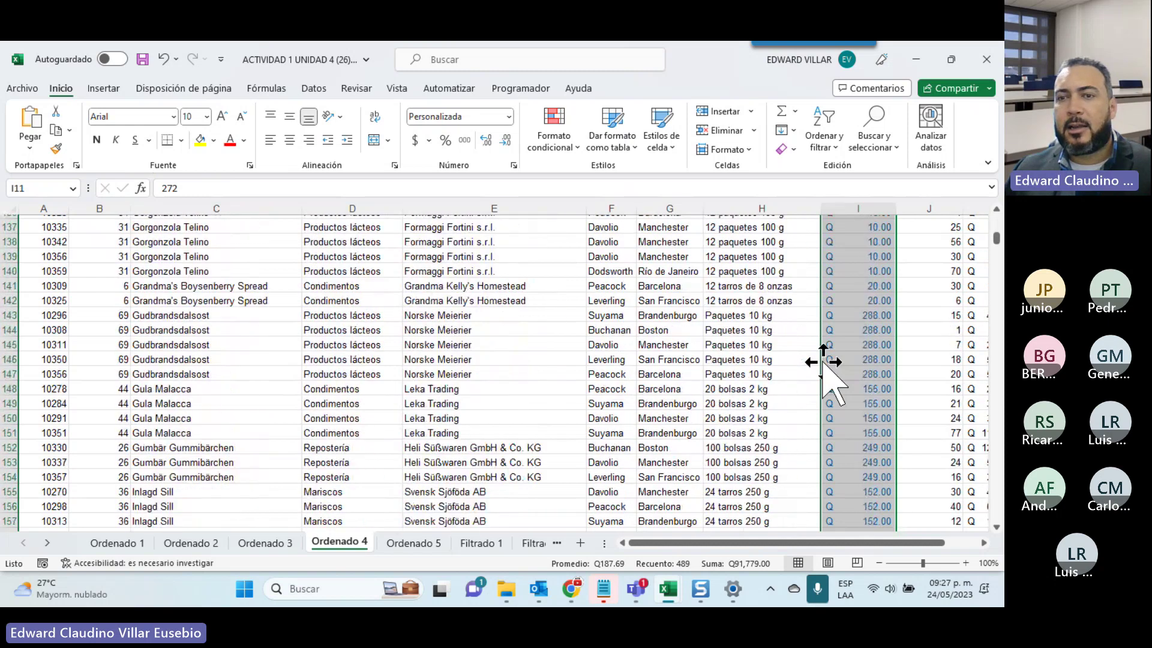
pyautogui.scroll(-7, 823, 363)
pyautogui.scroll(-9, 823, 363)
pyautogui.scroll(-8, 823, 363)
pyautogui.scroll(-10, 823, 362)
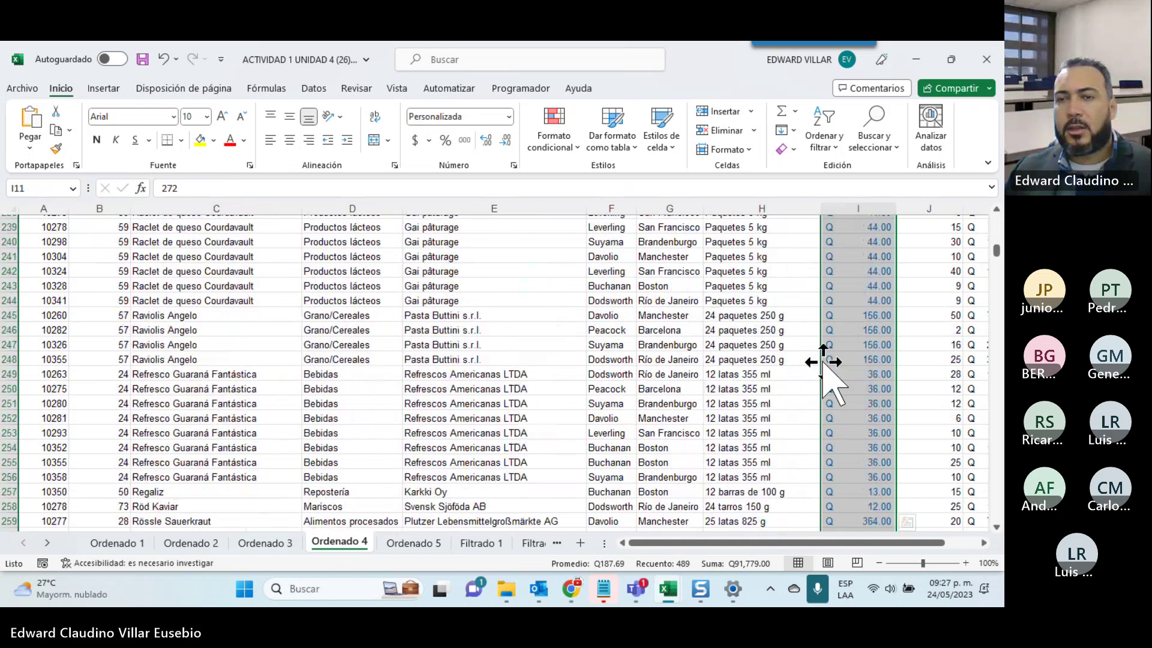
pyautogui.scroll(-6, 823, 363)
pyautogui.scroll(-19, 823, 363)
pyautogui.scroll(-7, 823, 363)
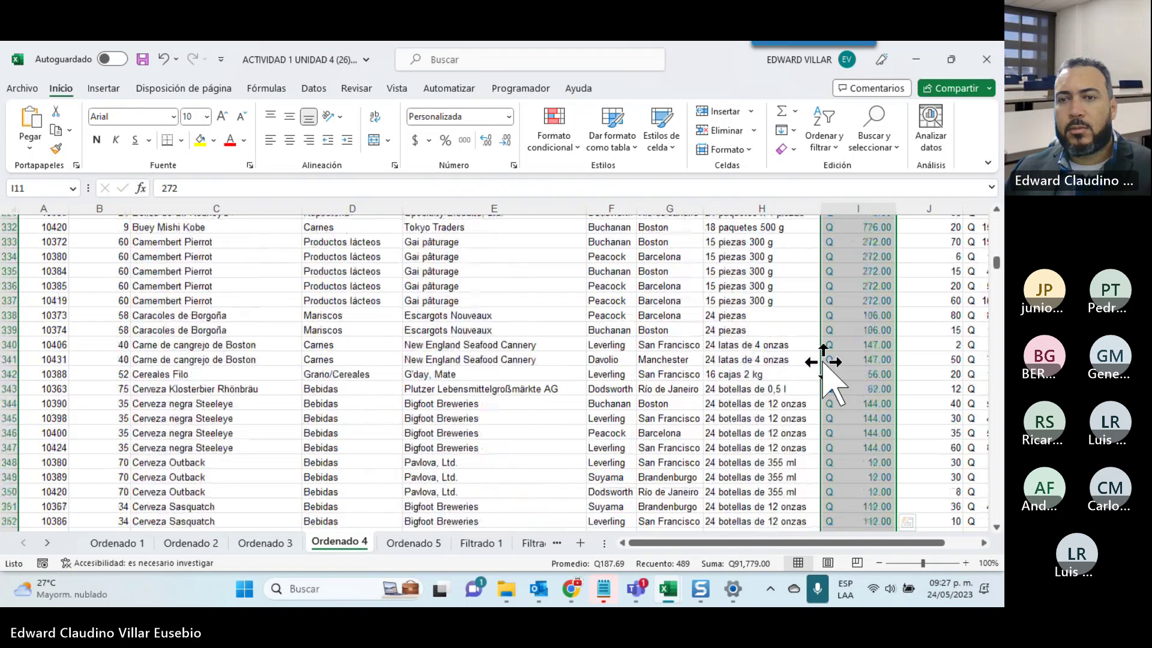
pyautogui.scroll(6, 823, 363)
pyautogui.scroll(3, 823, 363)
pyautogui.scroll(3, 804, 360)
pyautogui.click(753, 367)
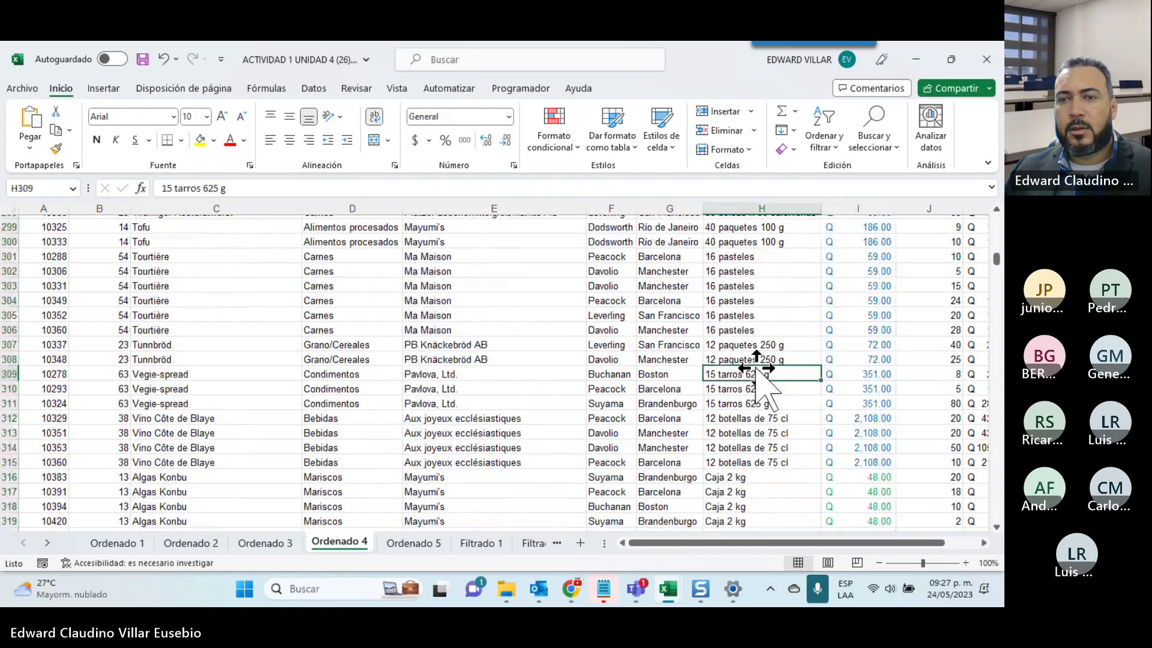
pyautogui.scroll(-5, 753, 367)
pyautogui.scroll(-9, 757, 367)
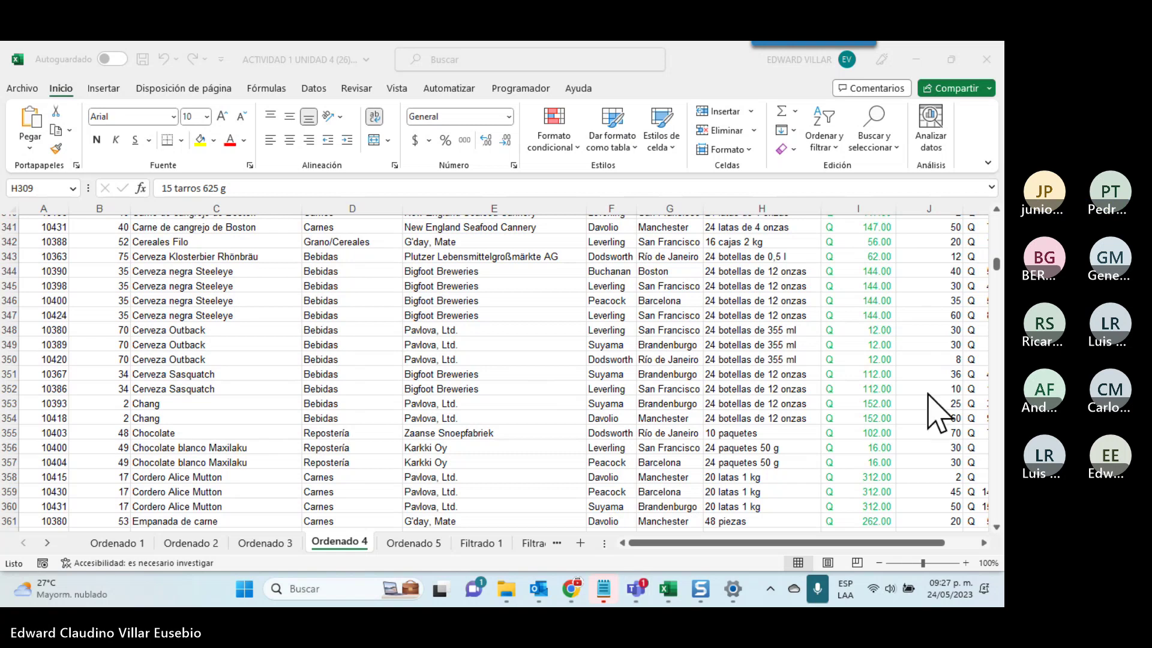
# On the Filtrado 1 sheet, add filter dropdowns to the table's header row 10
pyautogui.click(450, 567)
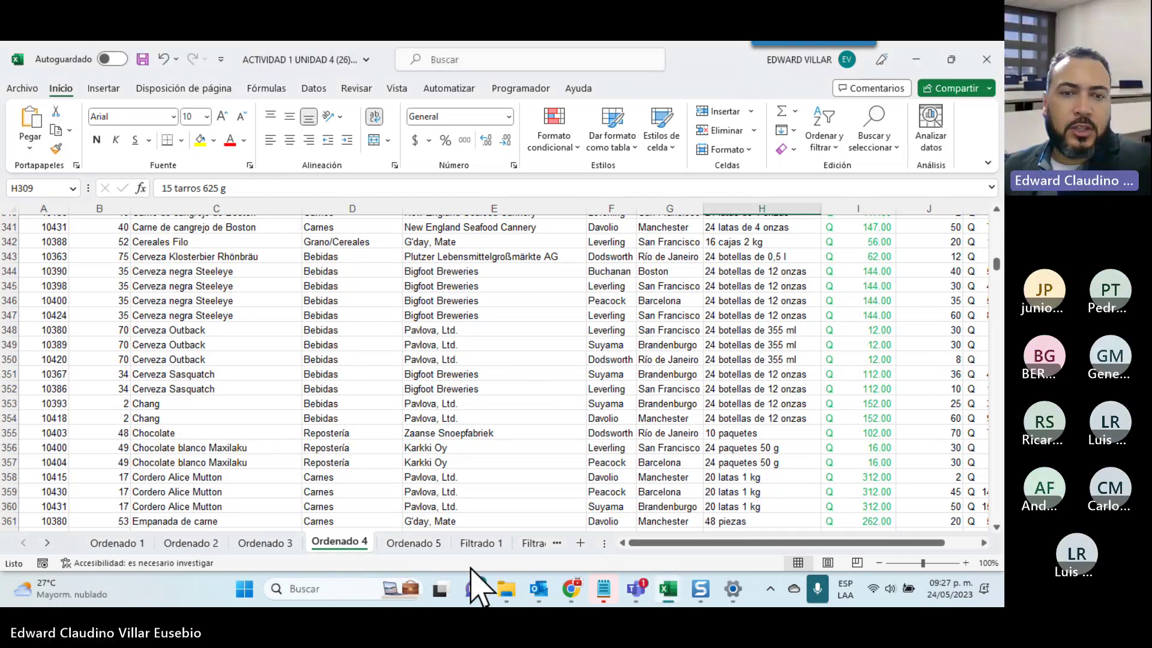
pyautogui.click(477, 542)
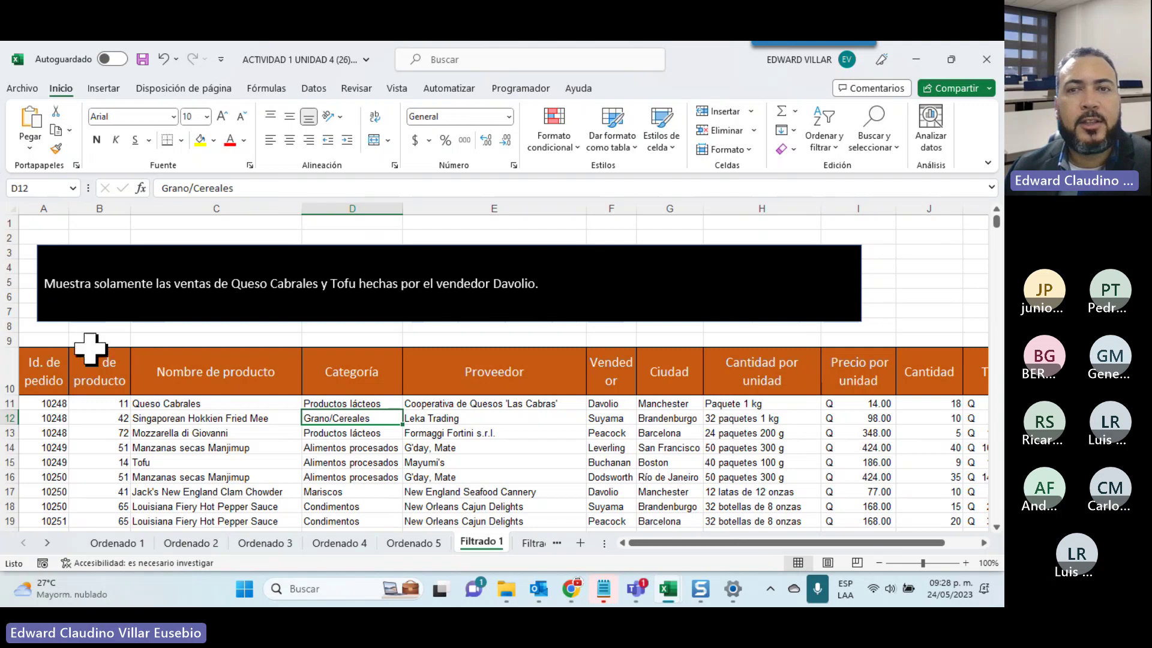
pyautogui.click(823, 138)
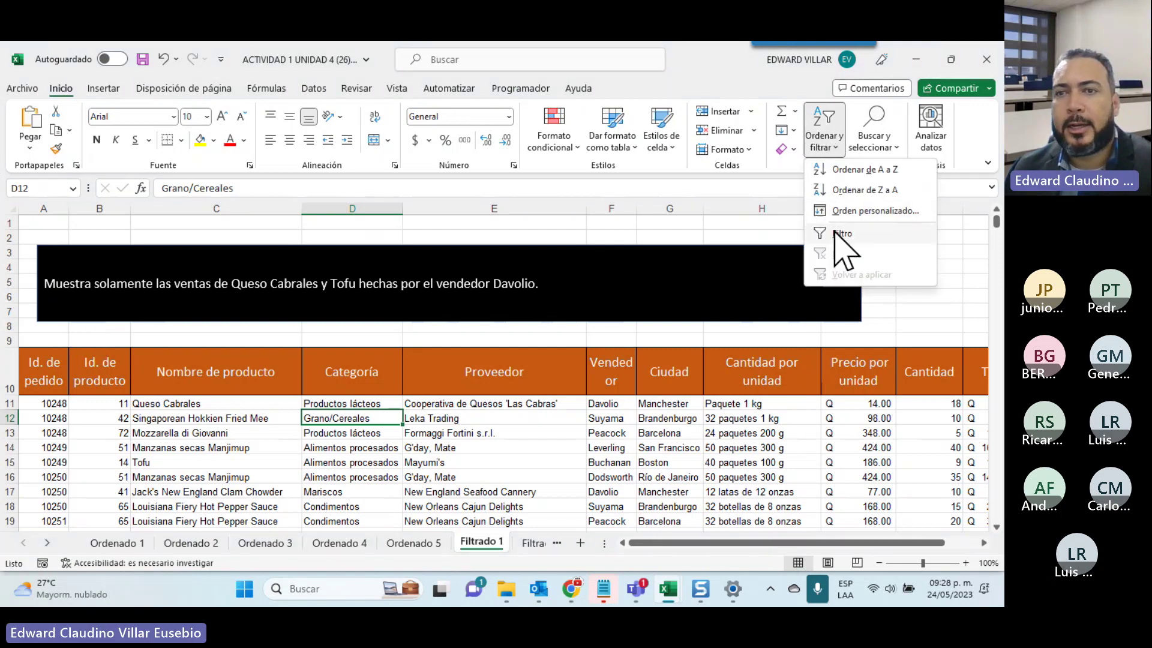
pyautogui.click(12, 377)
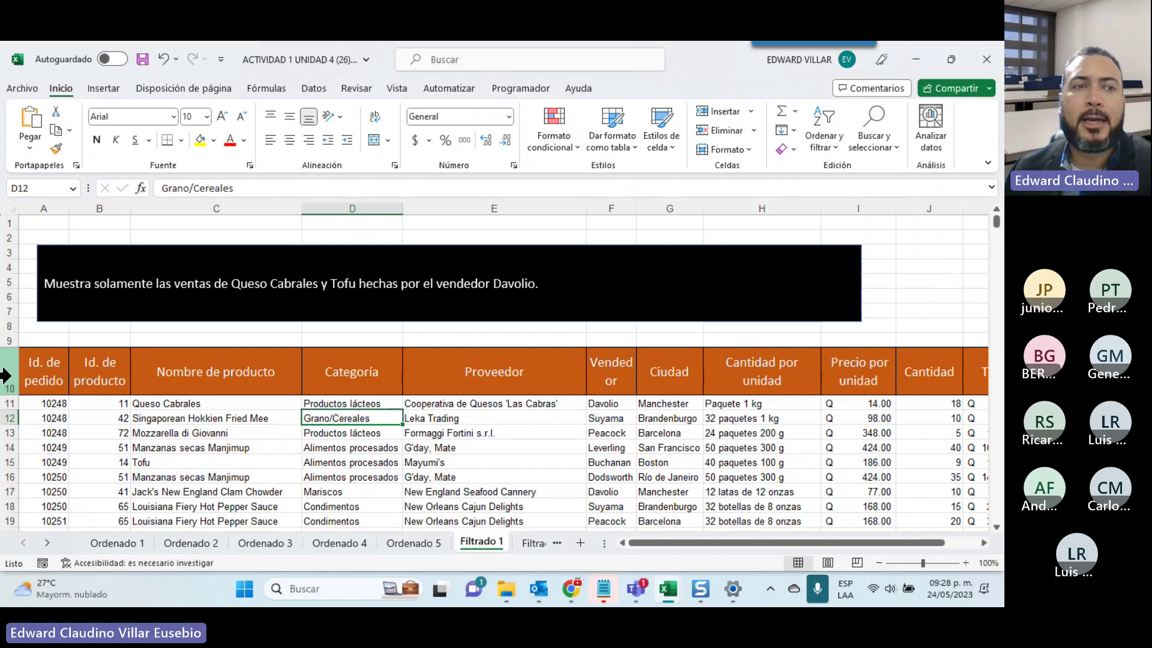
pyautogui.click(12, 376)
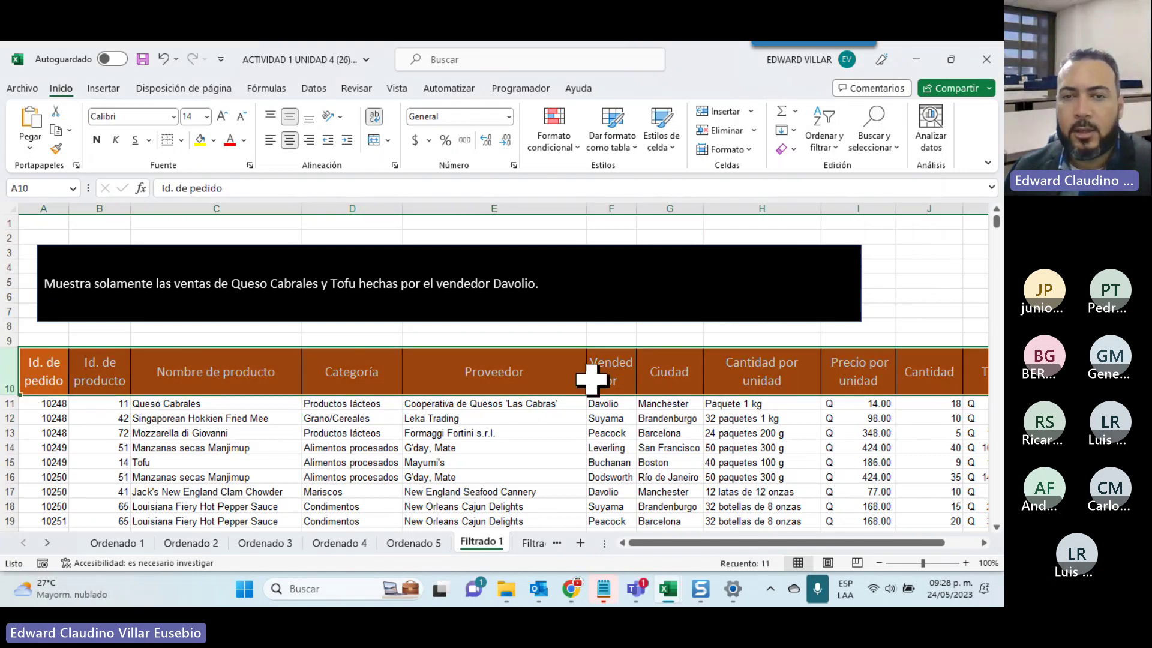
pyautogui.click(825, 144)
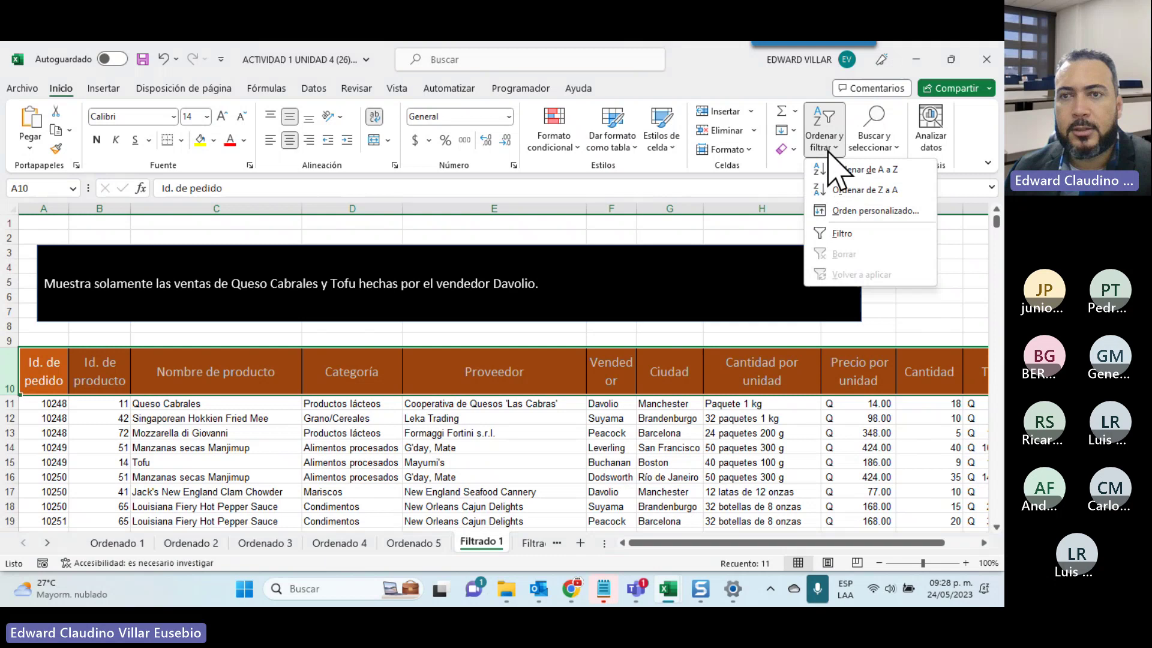
pyautogui.click(842, 234)
pyautogui.click(436, 369)
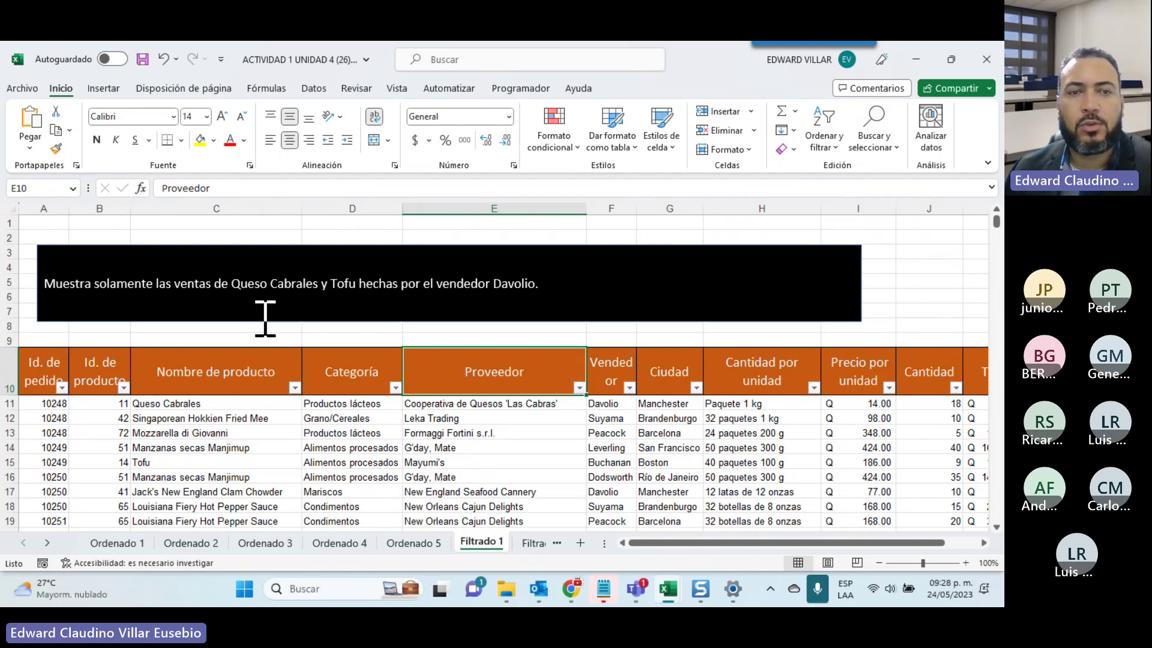
# Filter Nombre de producto to just Queso Cabrales and Tofu, leaving 14 of 489 records
pyautogui.click(294, 388)
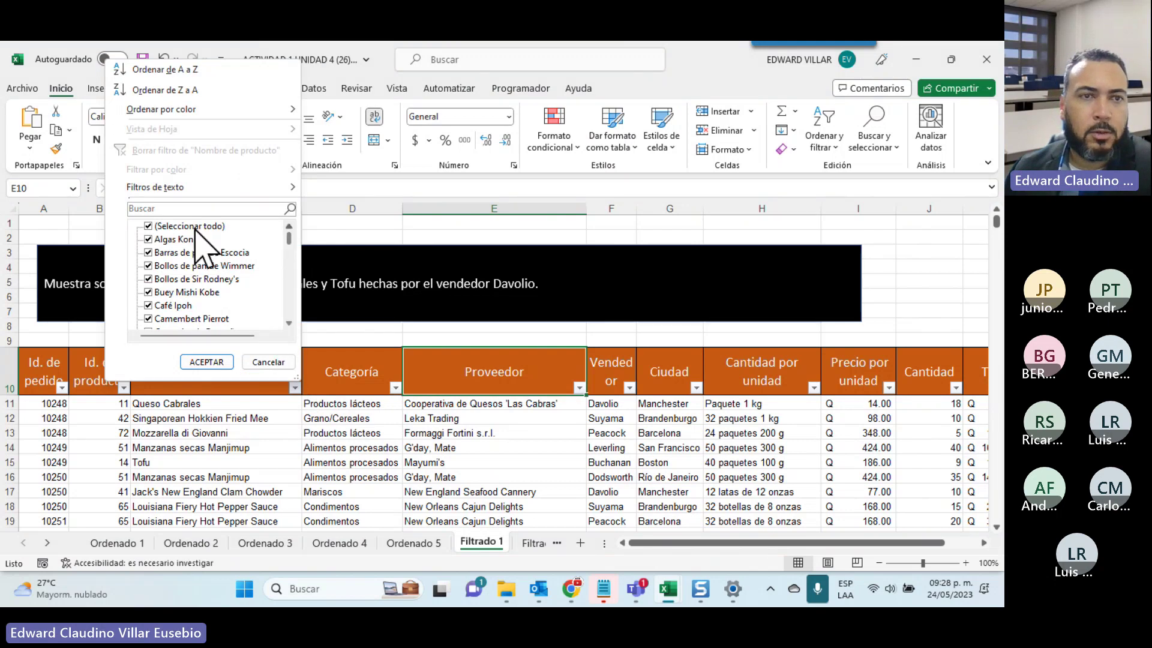
pyautogui.click(148, 226)
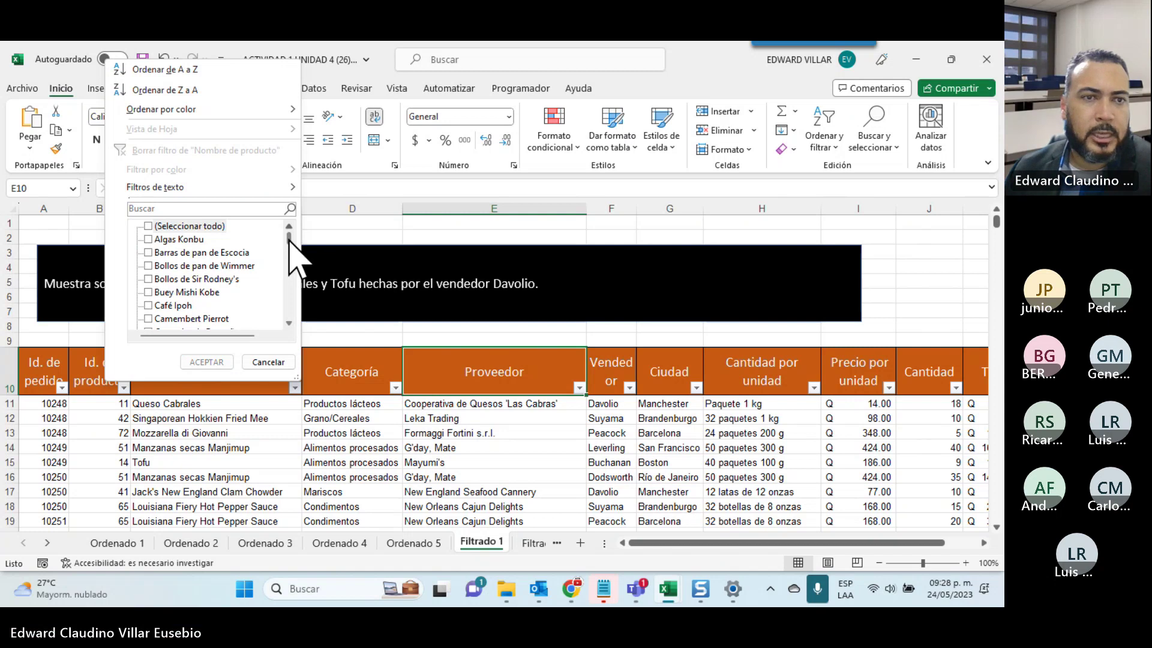
pyautogui.moveTo(289, 241); pyautogui.dragTo(291, 294)
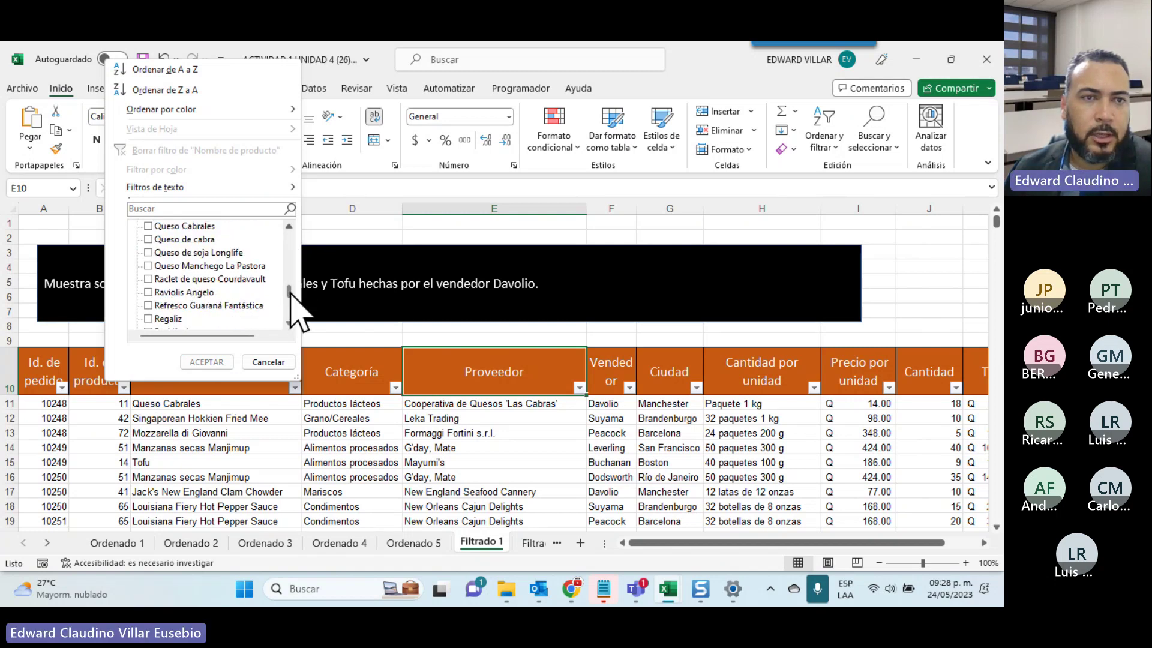
pyautogui.click(148, 226)
pyautogui.scroll(-1, 69, 354)
pyautogui.scroll(-3, 174, 309)
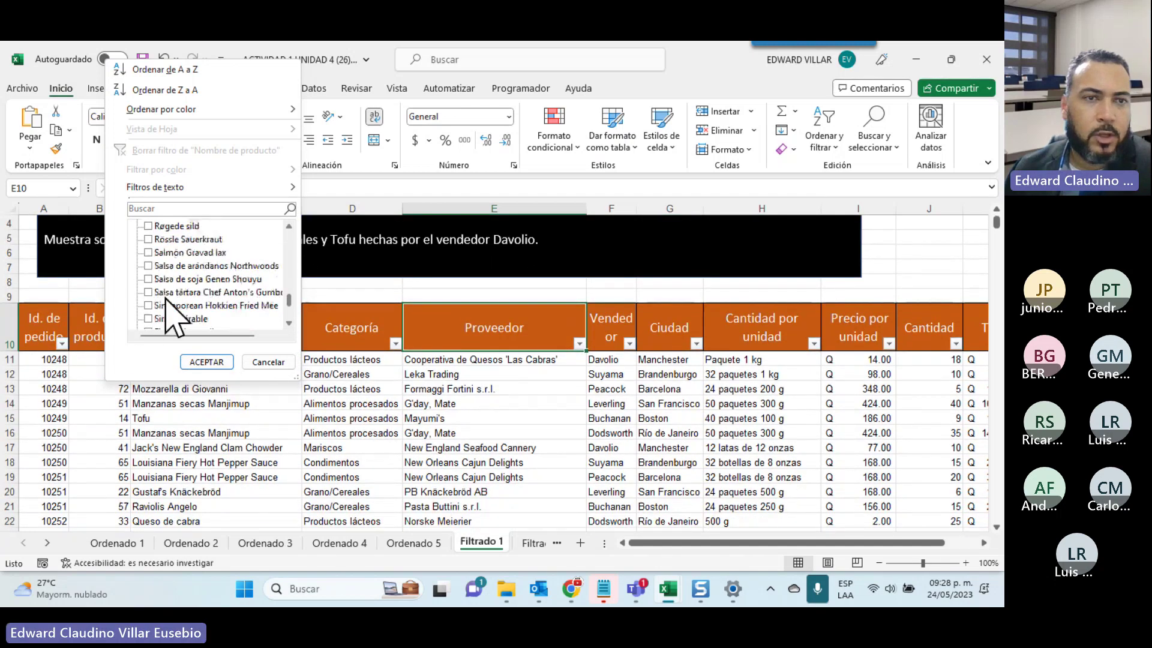
pyautogui.scroll(-2, 171, 315)
pyautogui.scroll(-1, 167, 298)
pyautogui.scroll(-1, 167, 298)
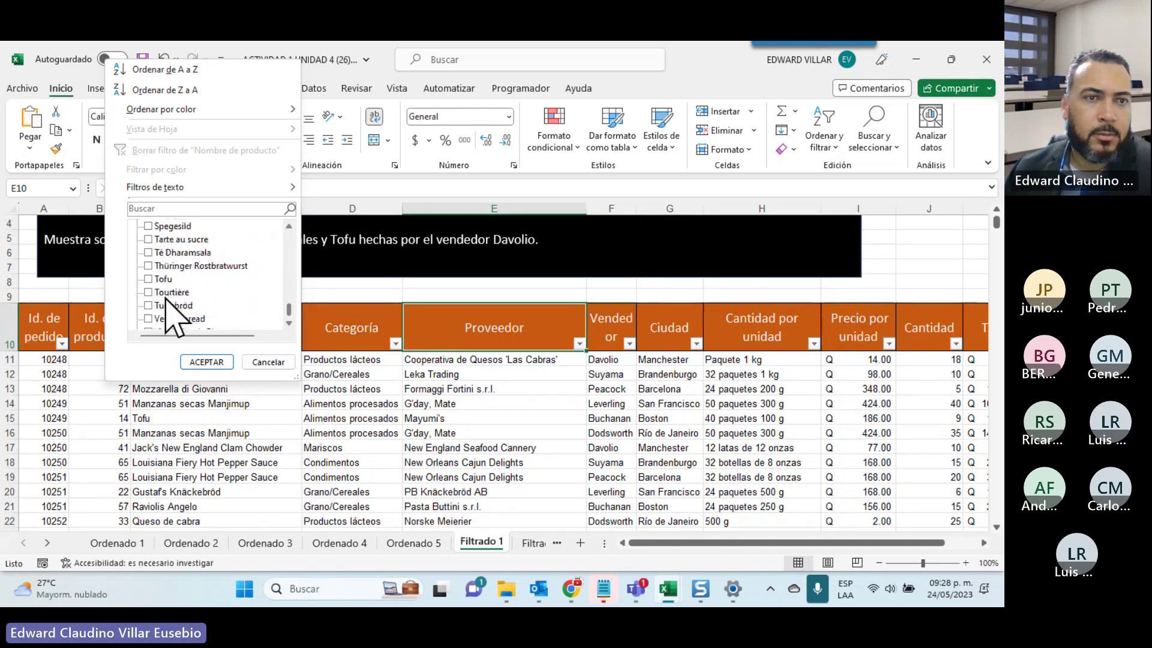
pyautogui.click(148, 279)
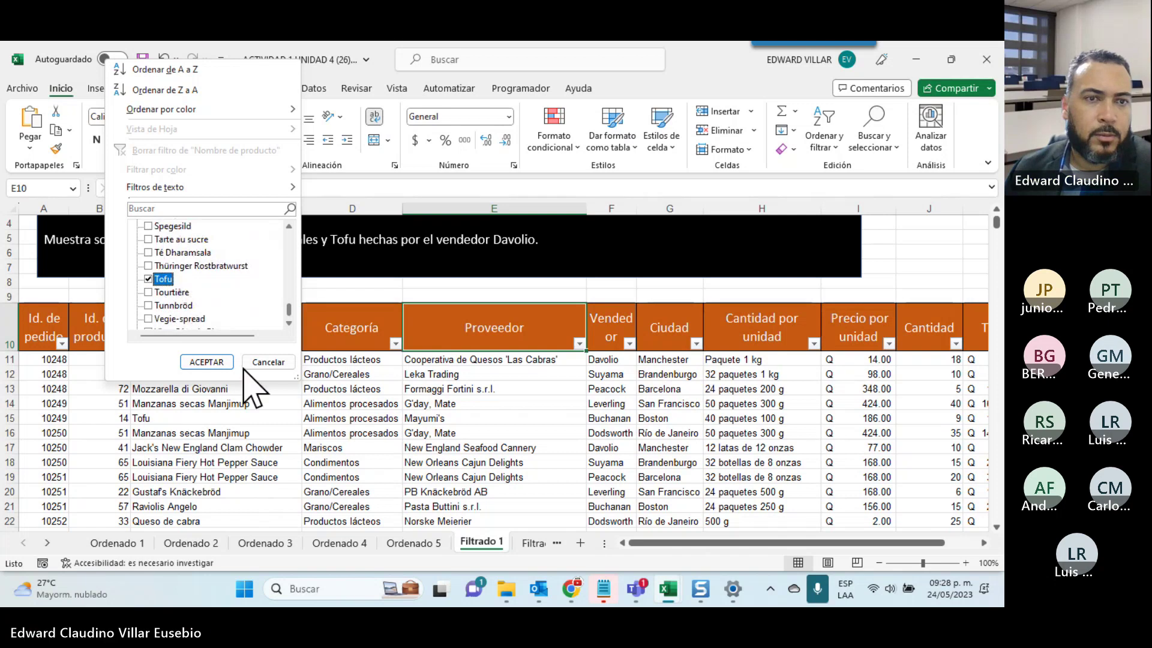
pyautogui.click(218, 365)
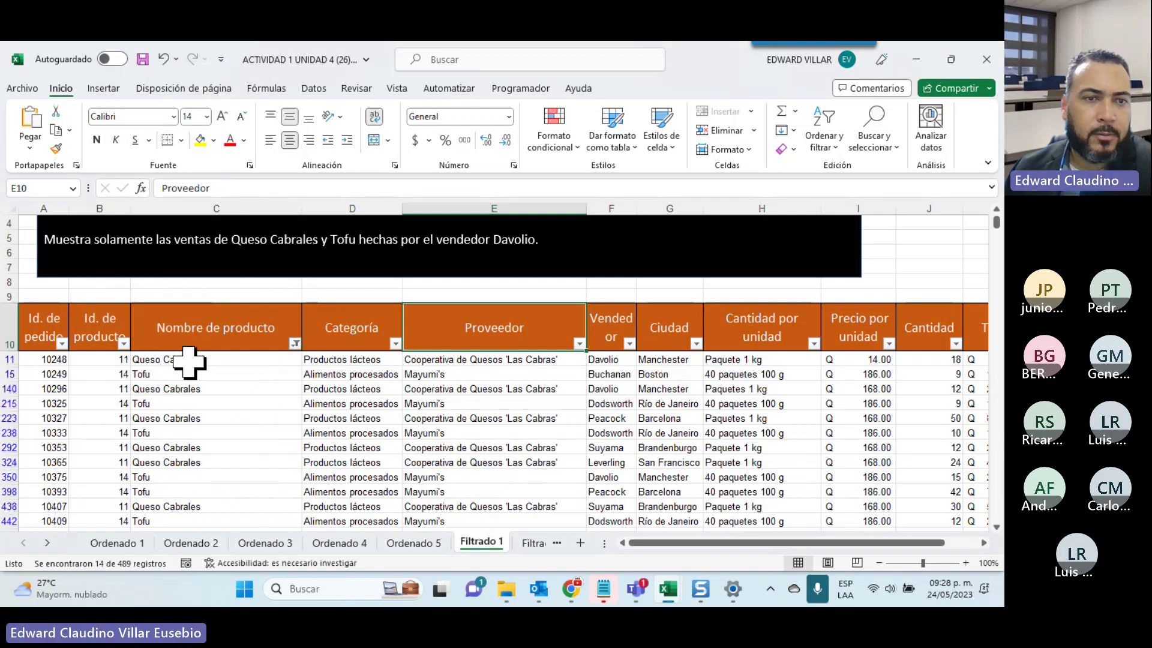
pyautogui.scroll(-2, 183, 350)
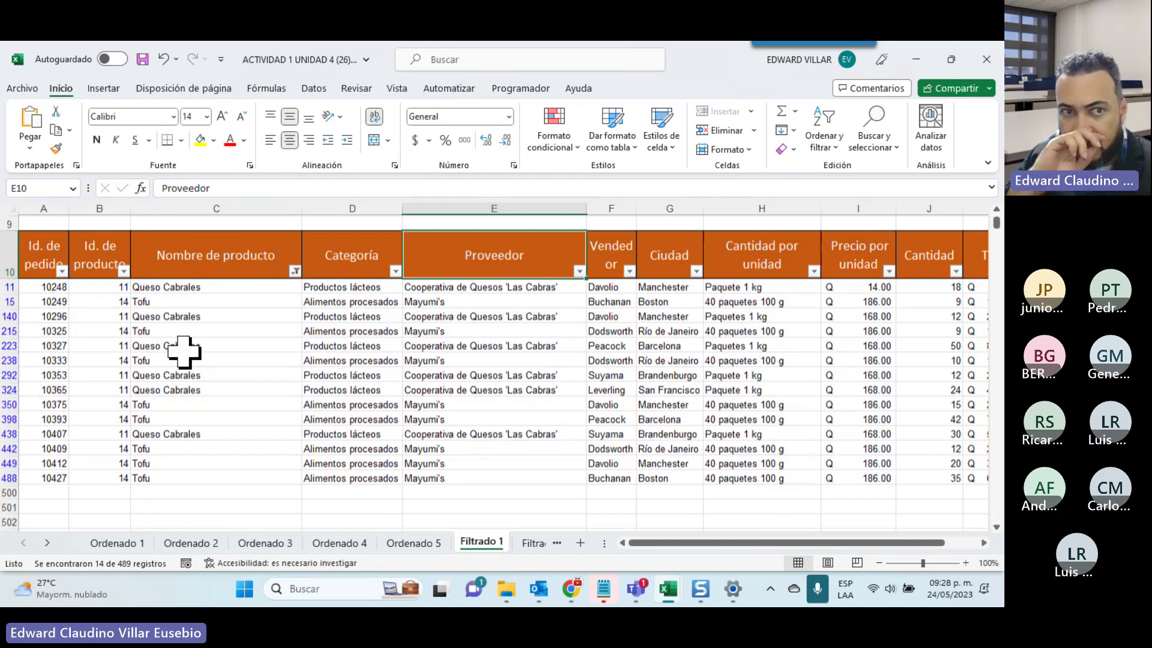
pyautogui.scroll(-1, 182, 372)
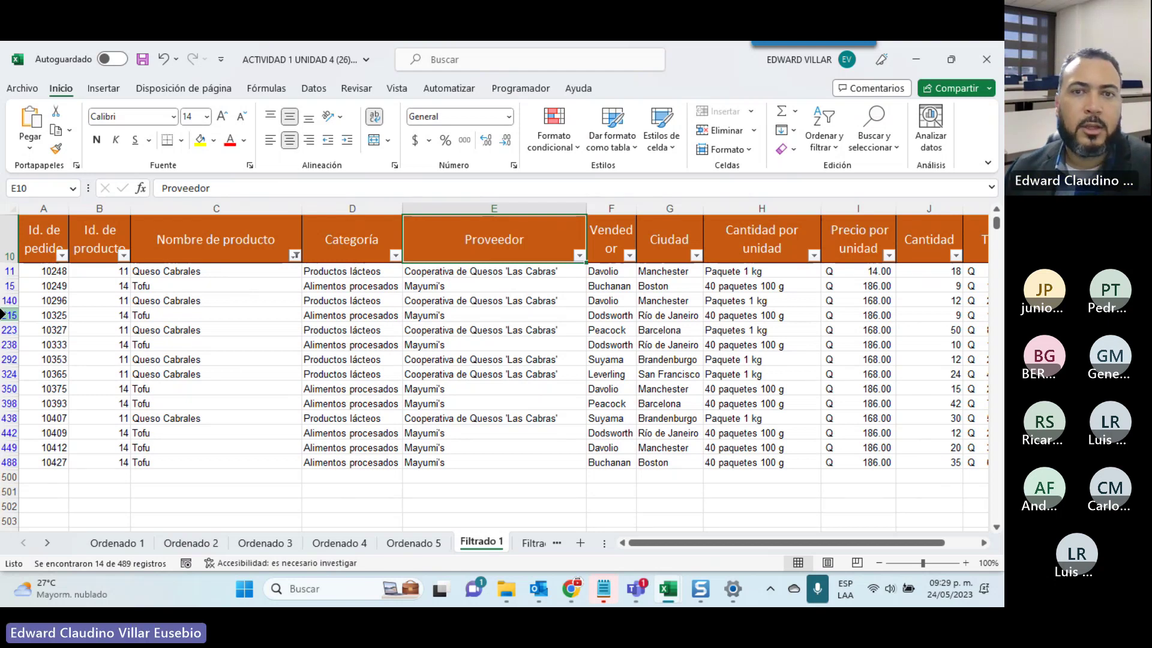
pyautogui.scroll(2, 603, 320)
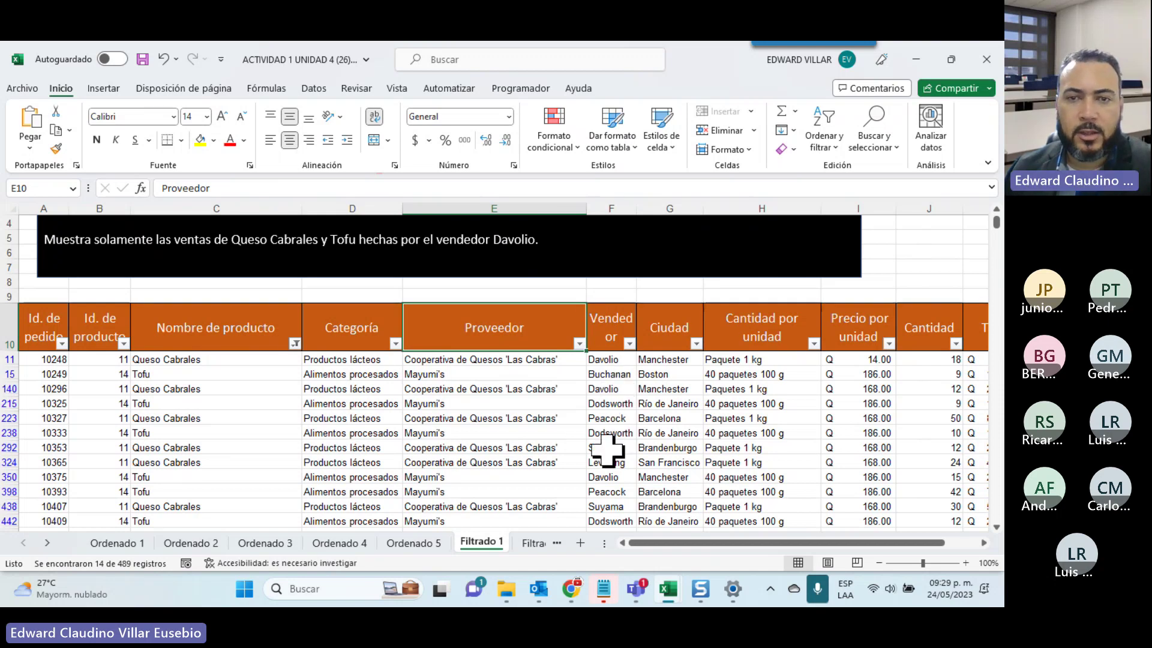
pyautogui.scroll(-1, 608, 513)
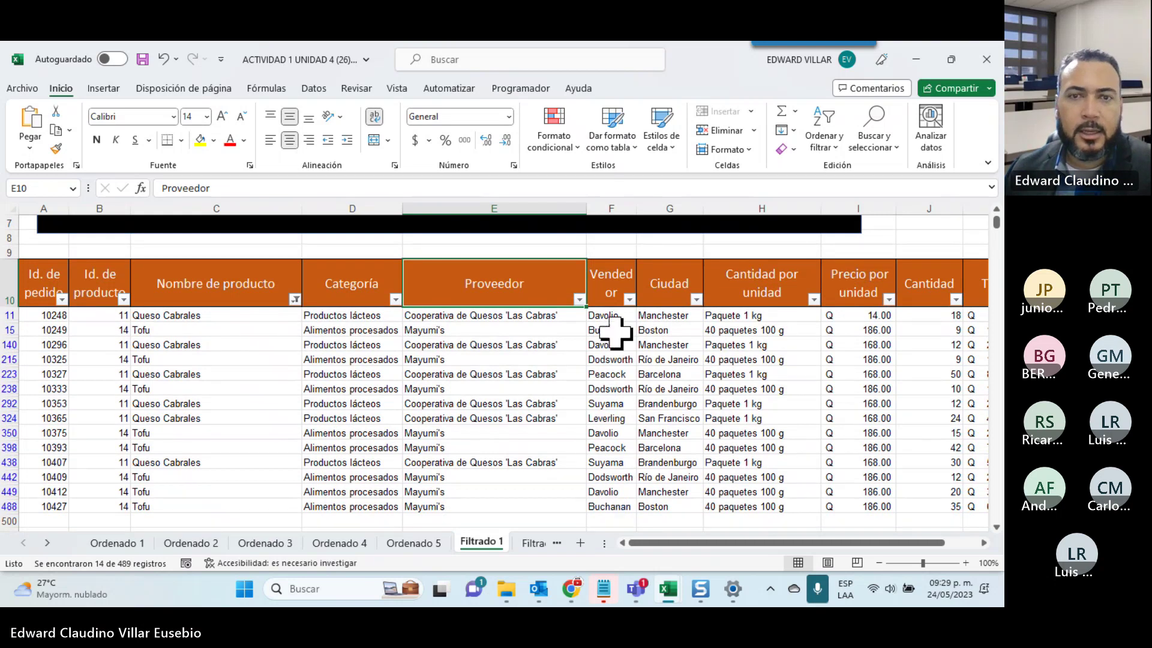
# Filter the Vendedor column to the single required seller, leaving 4 of 489 records
pyautogui.click(628, 299)
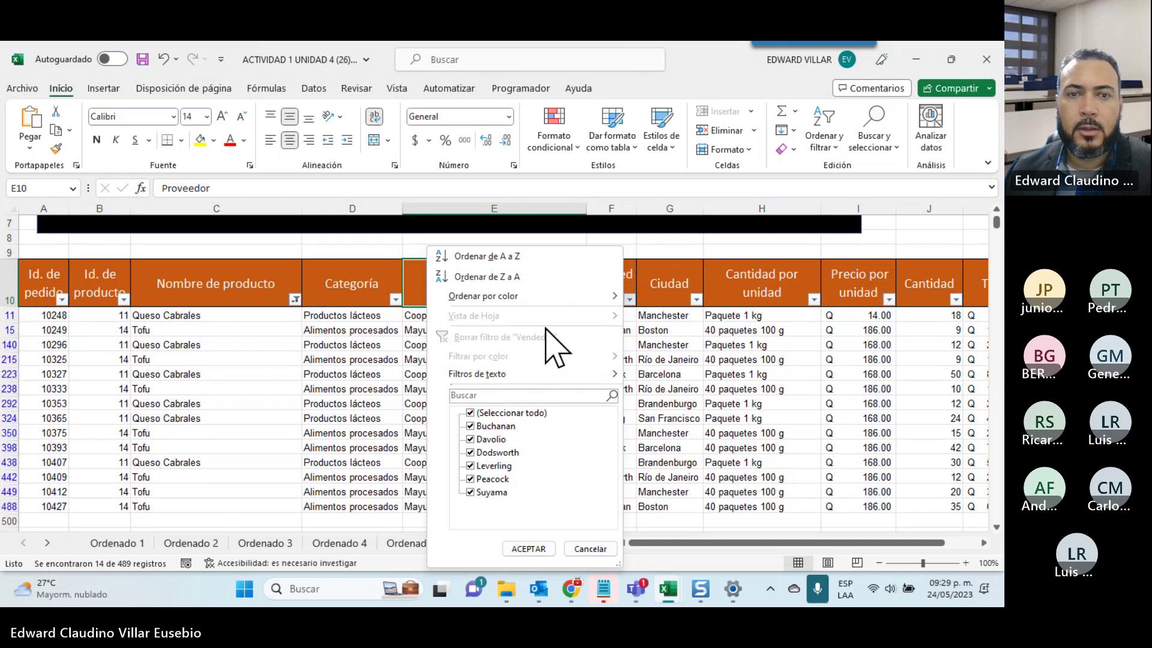
pyautogui.click(471, 413)
pyautogui.click(471, 439)
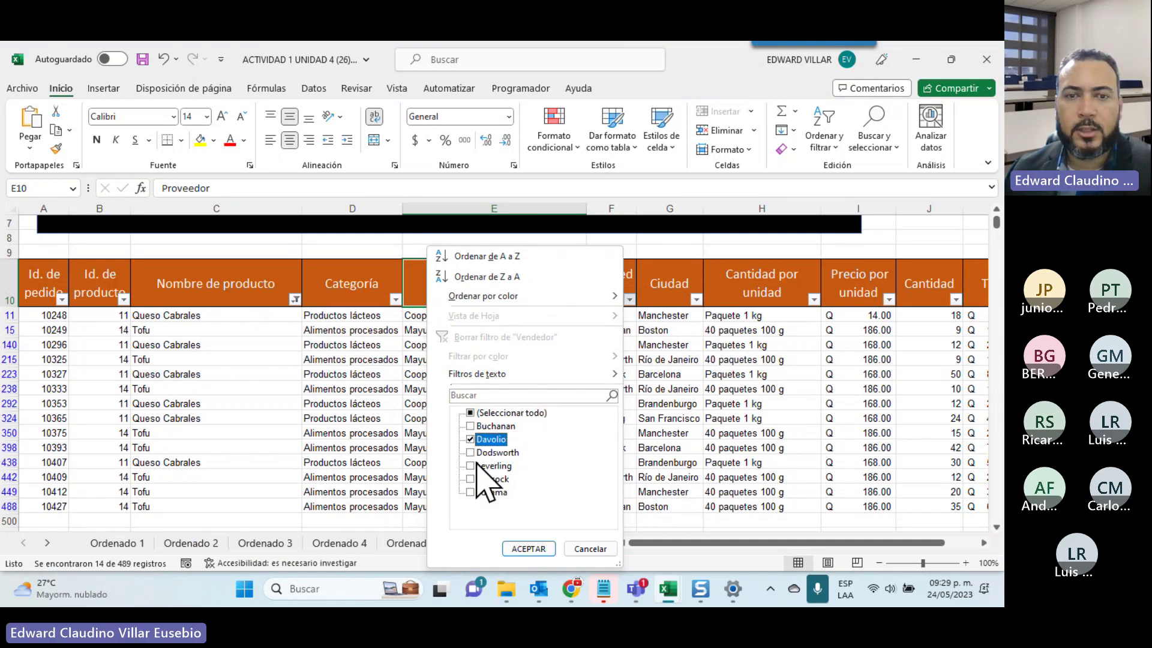
pyautogui.click(528, 549)
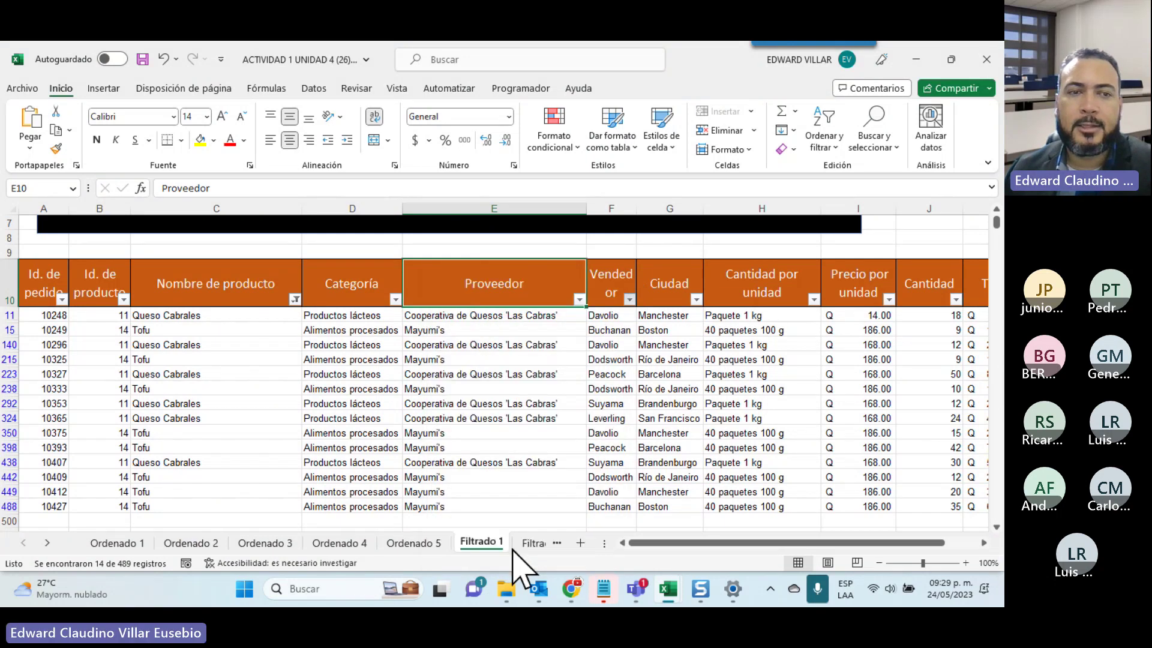
pyautogui.scroll(2, 468, 489)
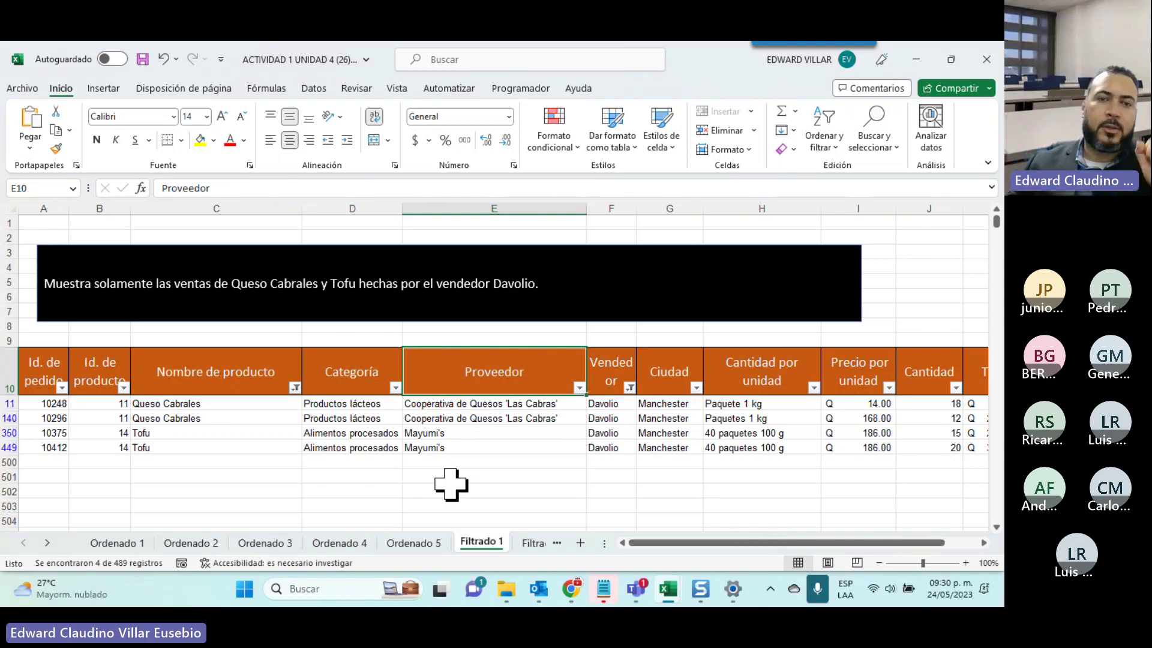
# Go to the top of Filtrado 2 and select the Ciudad header cell G10 for filtering
pyautogui.click(527, 543)
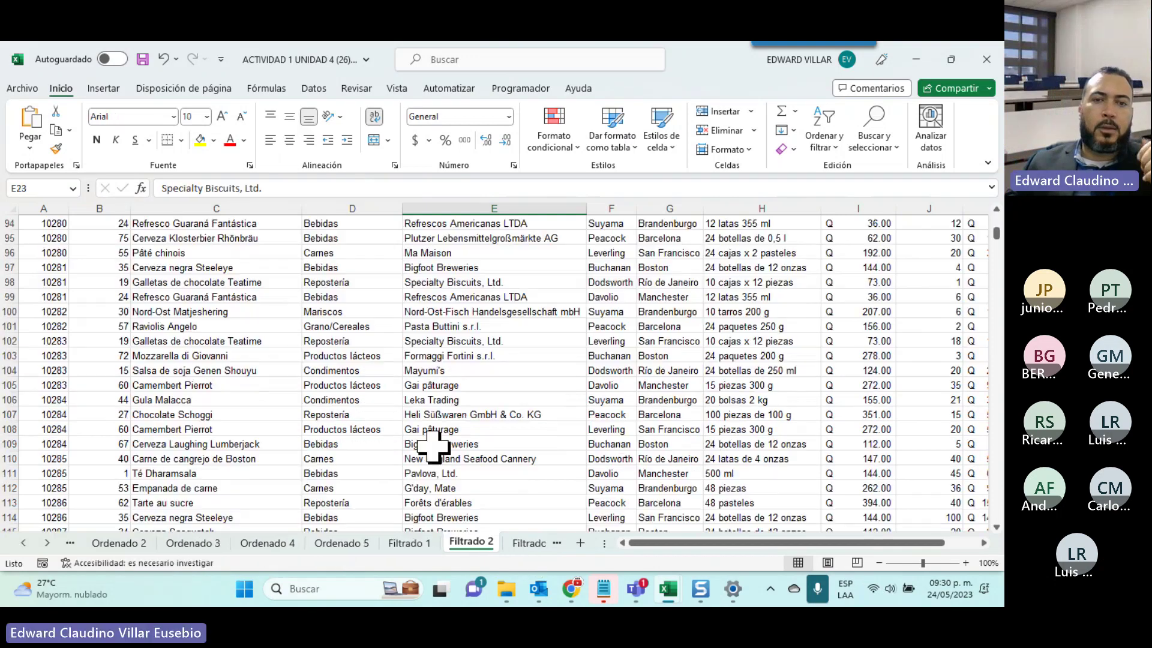
pyautogui.scroll(5, 406, 418)
pyautogui.scroll(5, 406, 418)
pyautogui.scroll(4, 406, 418)
pyautogui.scroll(7, 406, 418)
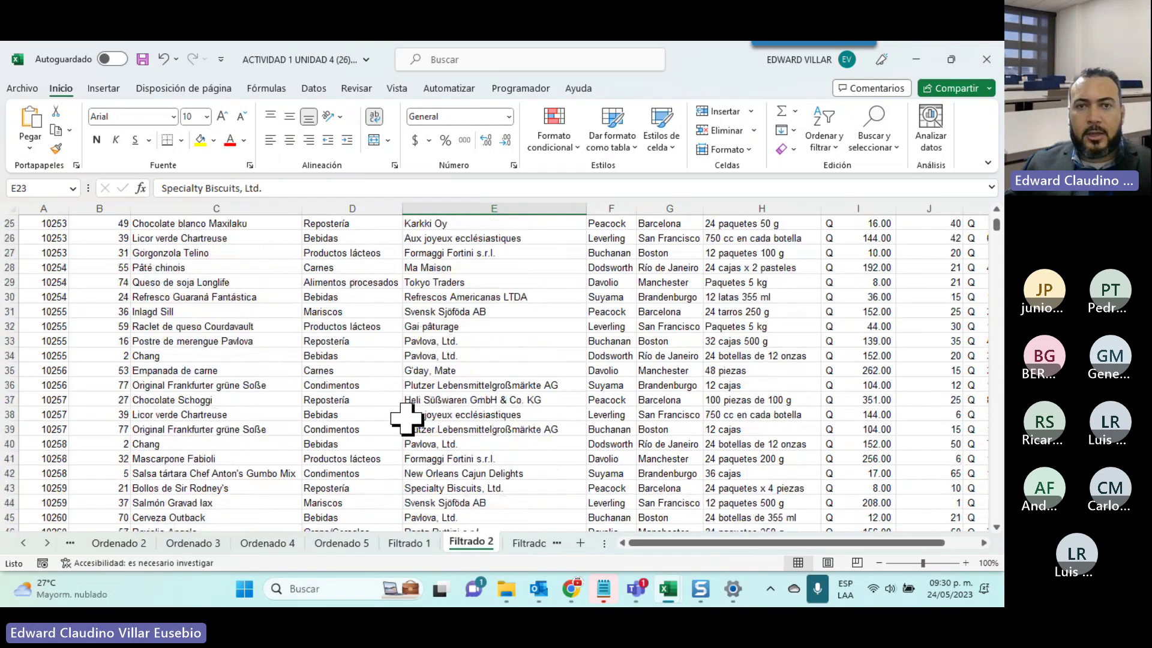
pyautogui.scroll(11, 406, 418)
pyautogui.scroll(3, 396, 423)
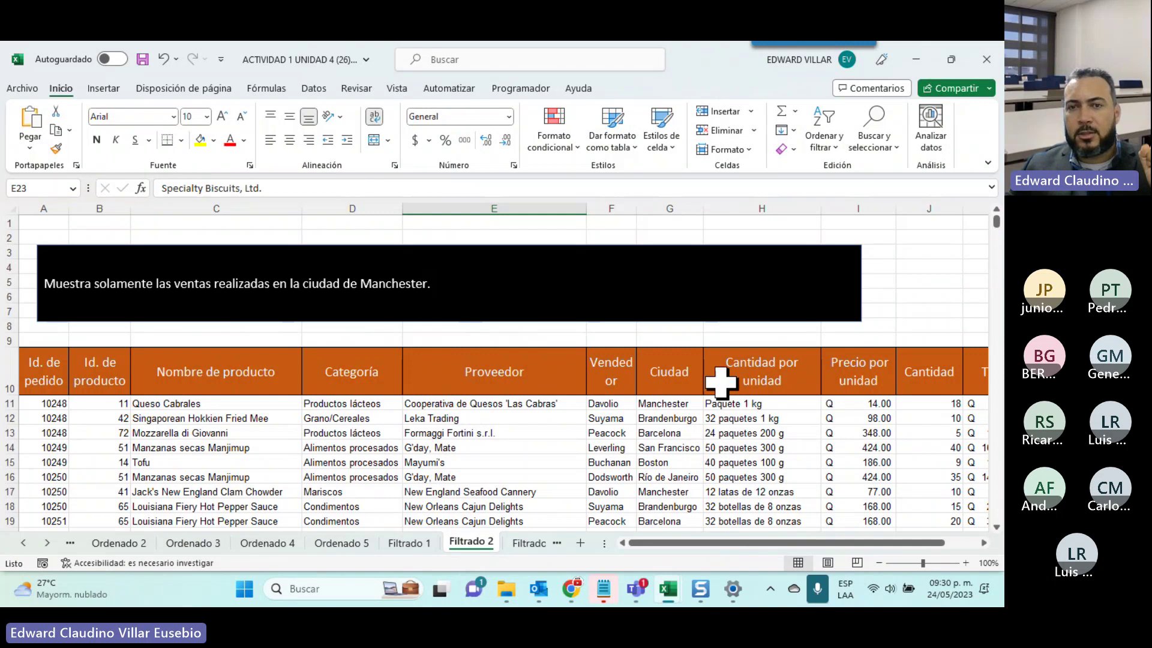
pyautogui.click(689, 363)
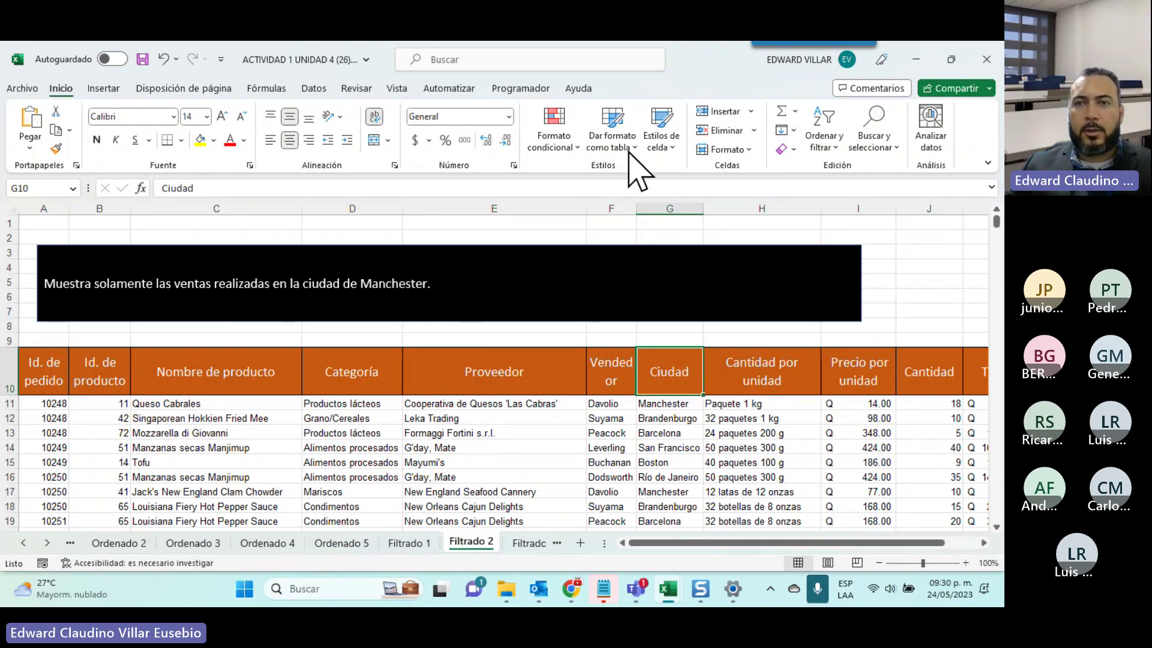
pyautogui.click(823, 144)
# Turn on filters and limit Ciudad to Manchester only, showing 84 of 489 records
pyautogui.click(839, 229)
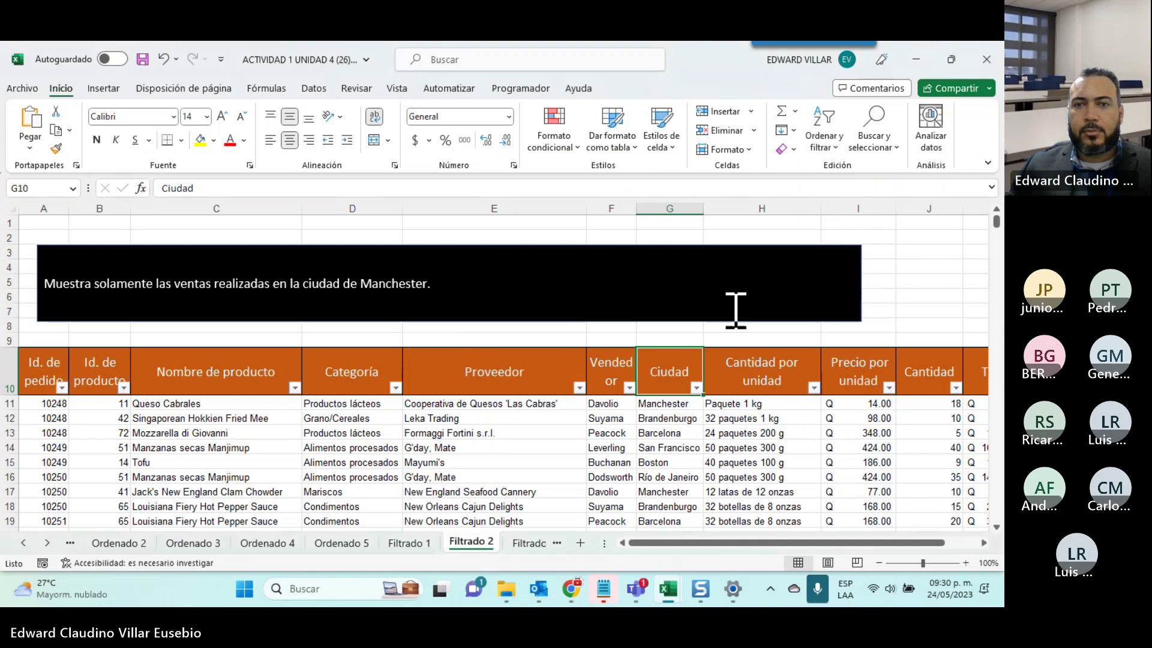
pyautogui.click(695, 388)
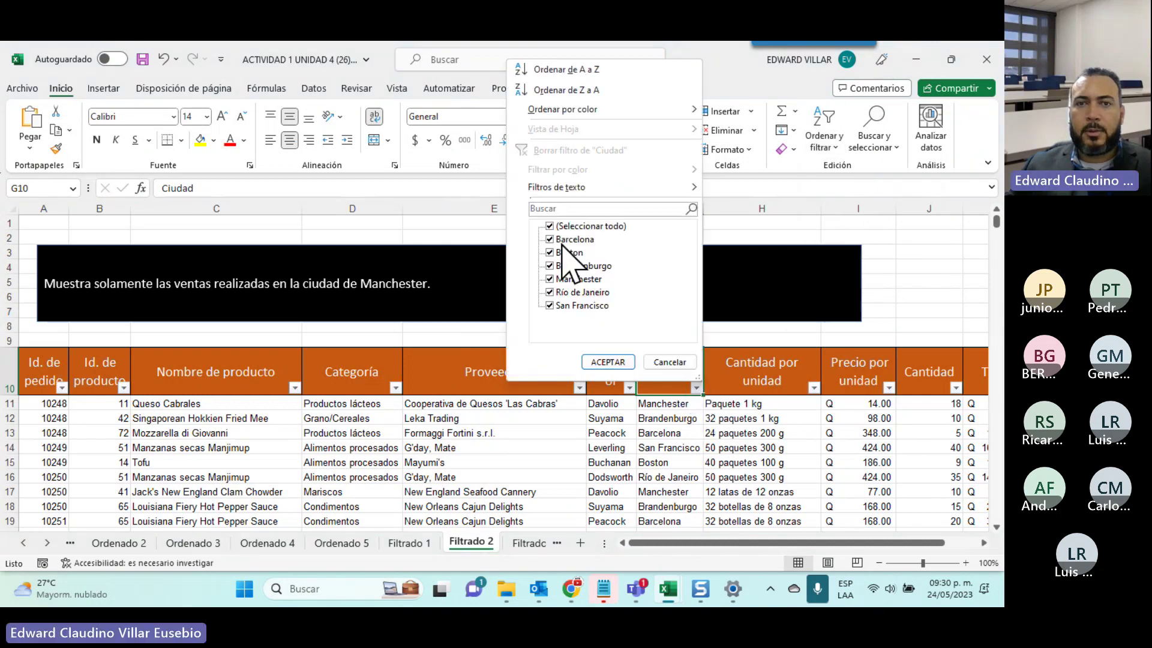
pyautogui.click(550, 226)
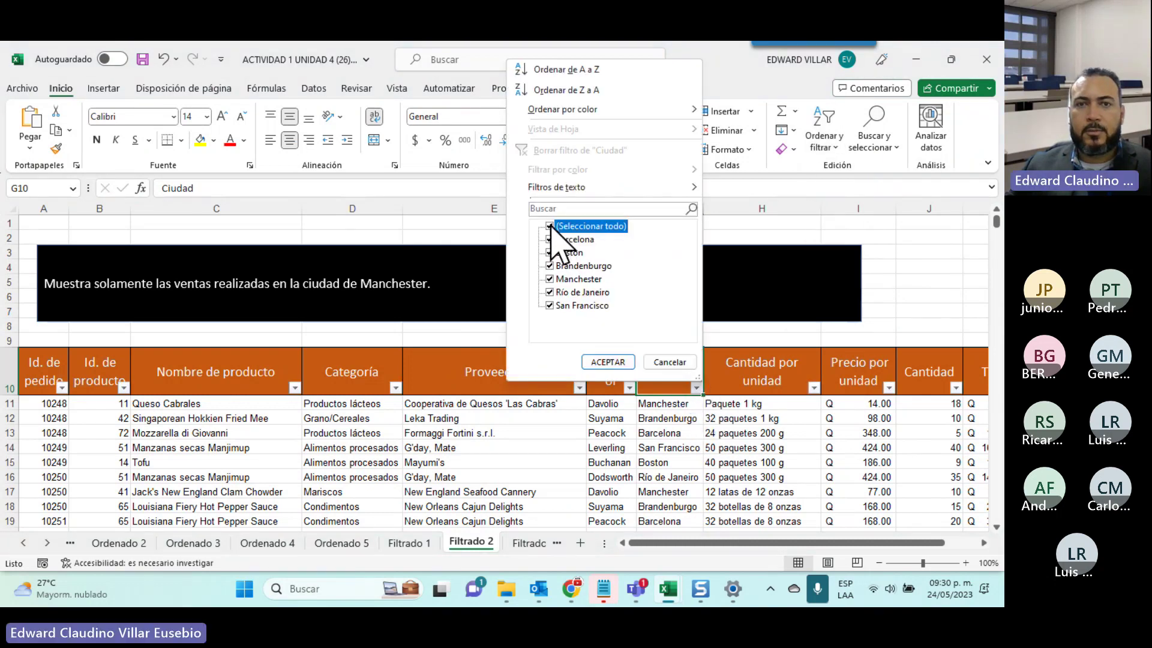
pyautogui.click(550, 278)
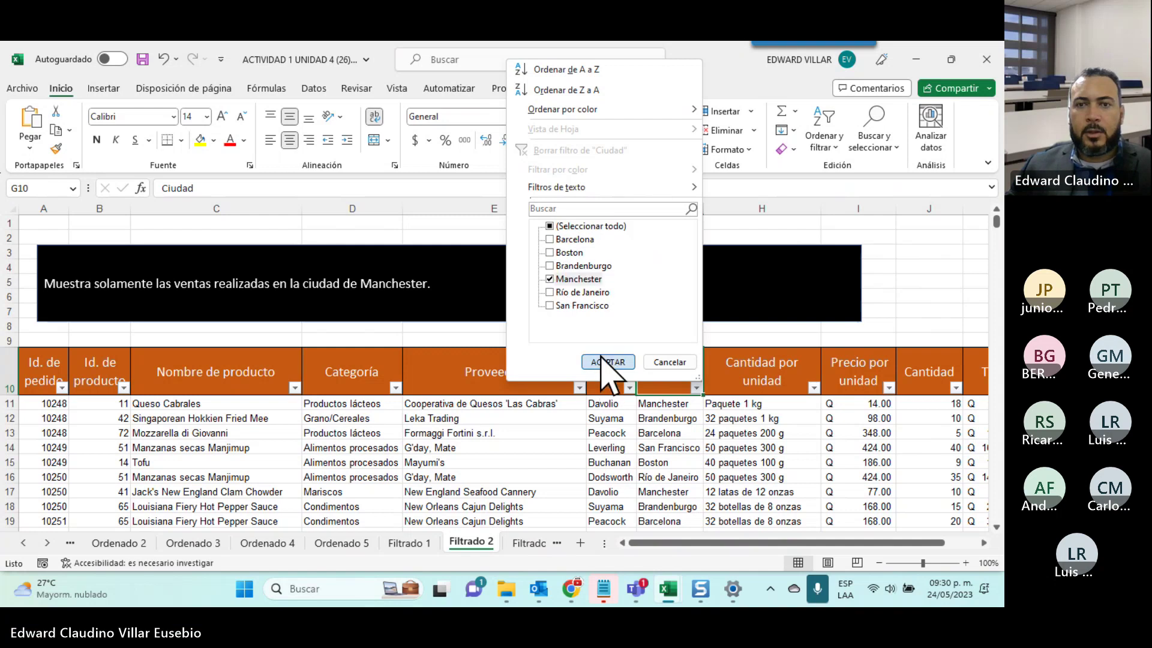
pyautogui.click(600, 363)
pyautogui.scroll(-3, 605, 390)
pyautogui.scroll(-3, 605, 390)
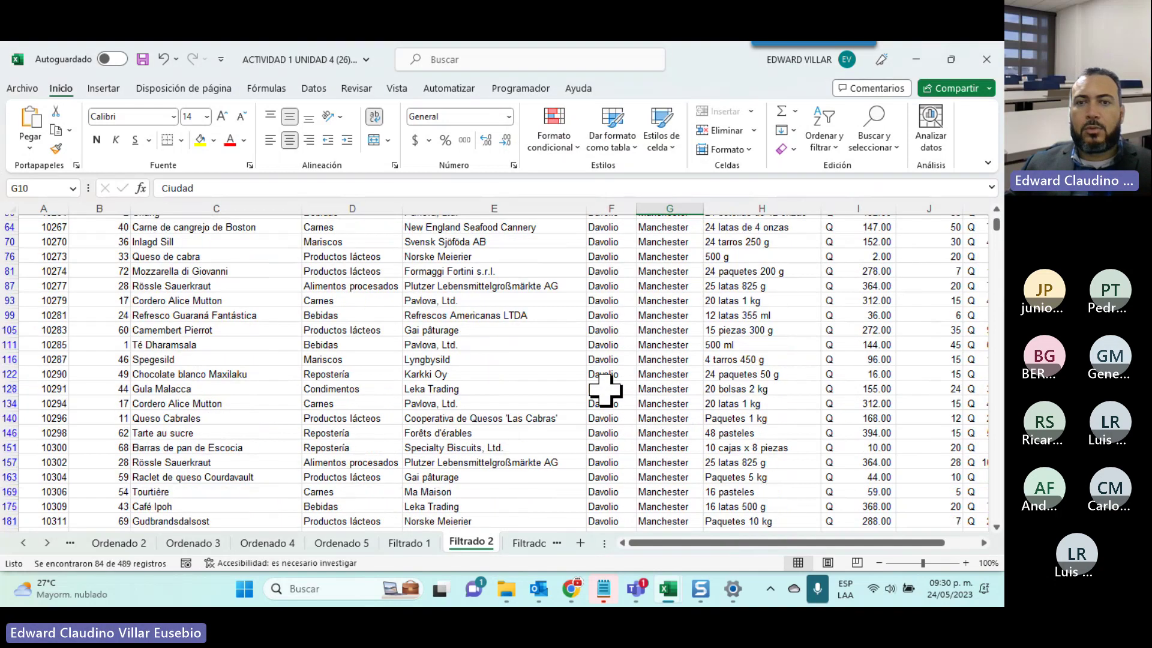
pyautogui.scroll(-5, 605, 390)
pyautogui.scroll(-5, 668, 341)
pyautogui.scroll(-5, 676, 355)
pyautogui.scroll(-5, 676, 357)
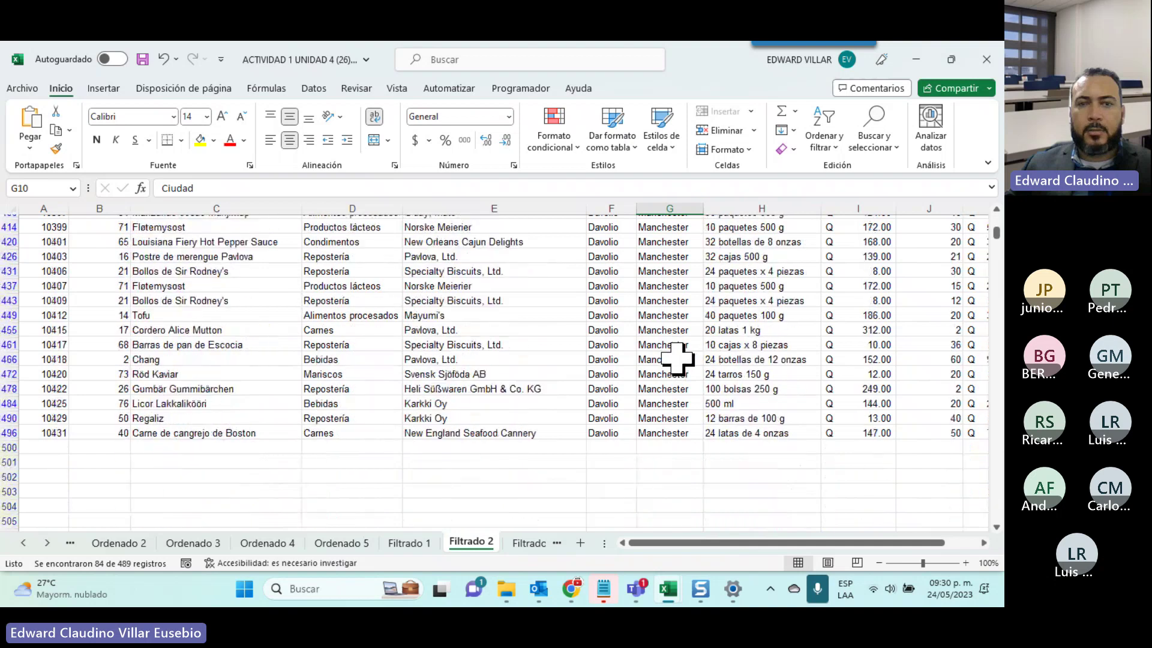
pyautogui.scroll(1, 672, 384)
pyautogui.scroll(3, 669, 411)
pyautogui.scroll(5, 670, 411)
pyautogui.scroll(7, 670, 412)
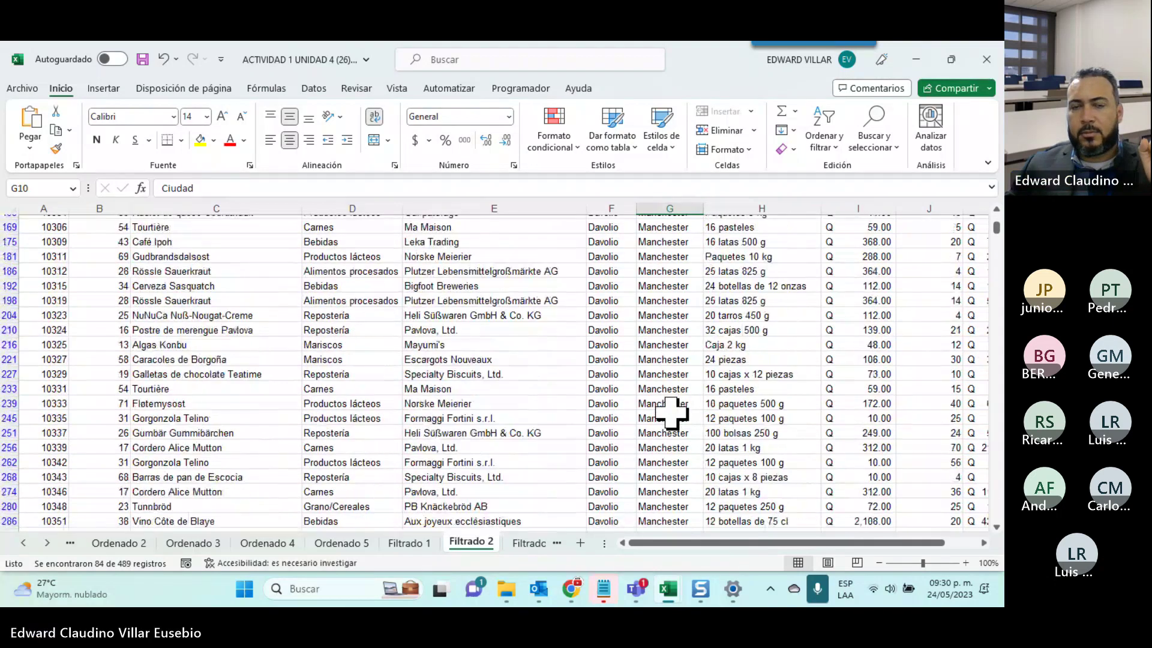
pyautogui.scroll(3, 671, 412)
pyautogui.scroll(3, 670, 412)
pyautogui.scroll(5, 671, 412)
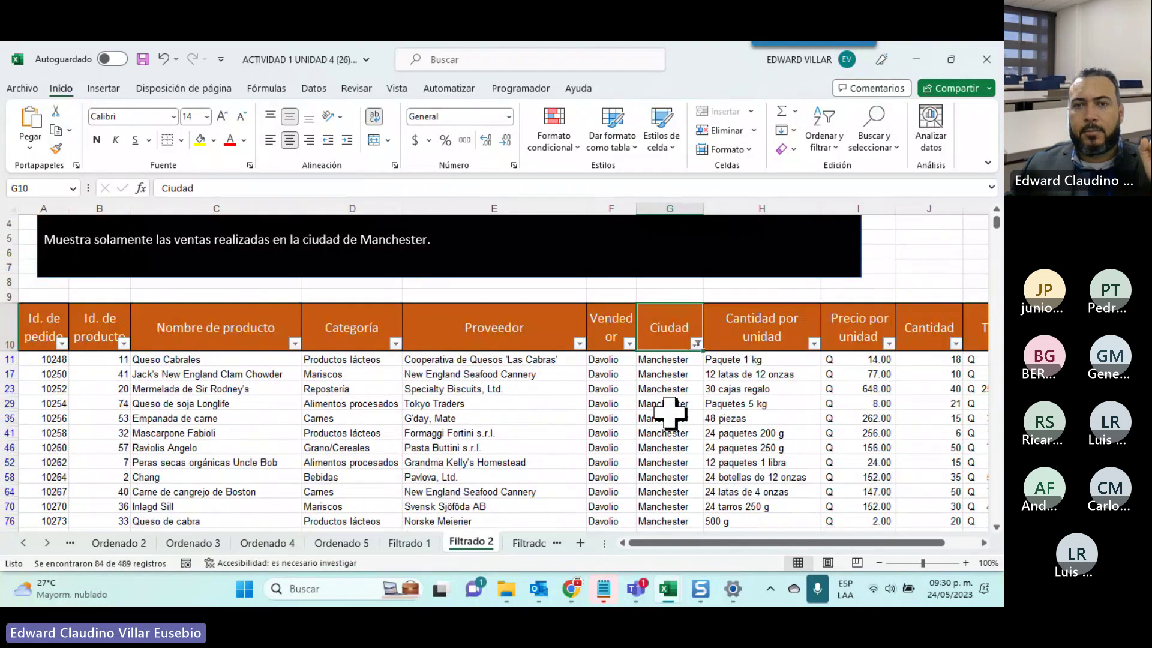
pyautogui.scroll(-3, 668, 412)
pyautogui.scroll(-3, 668, 411)
pyautogui.scroll(-3, 668, 411)
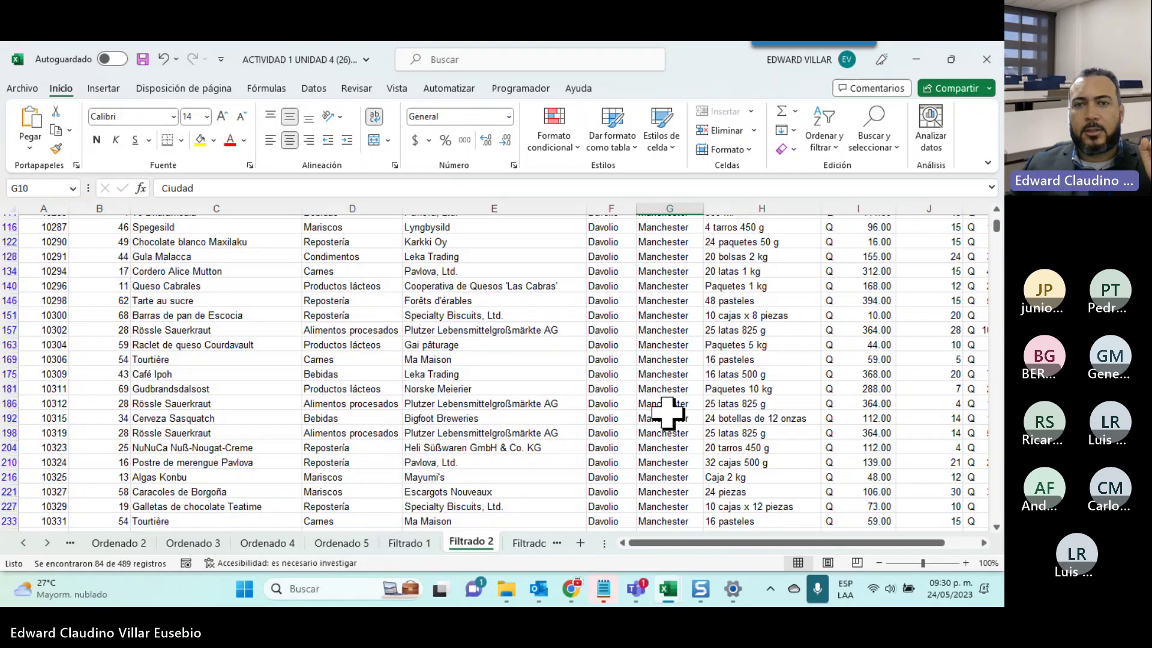
pyautogui.scroll(-9, 668, 413)
pyautogui.scroll(-8, 668, 413)
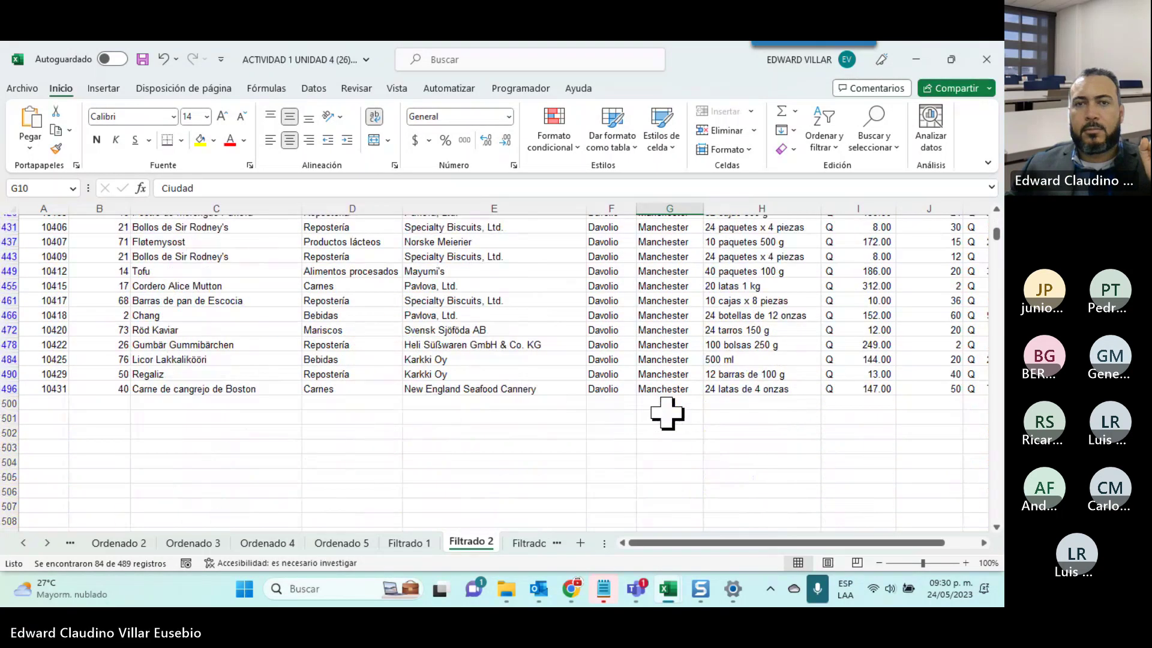
pyautogui.scroll(6, 667, 413)
pyautogui.scroll(5, 667, 413)
pyautogui.scroll(5, 667, 412)
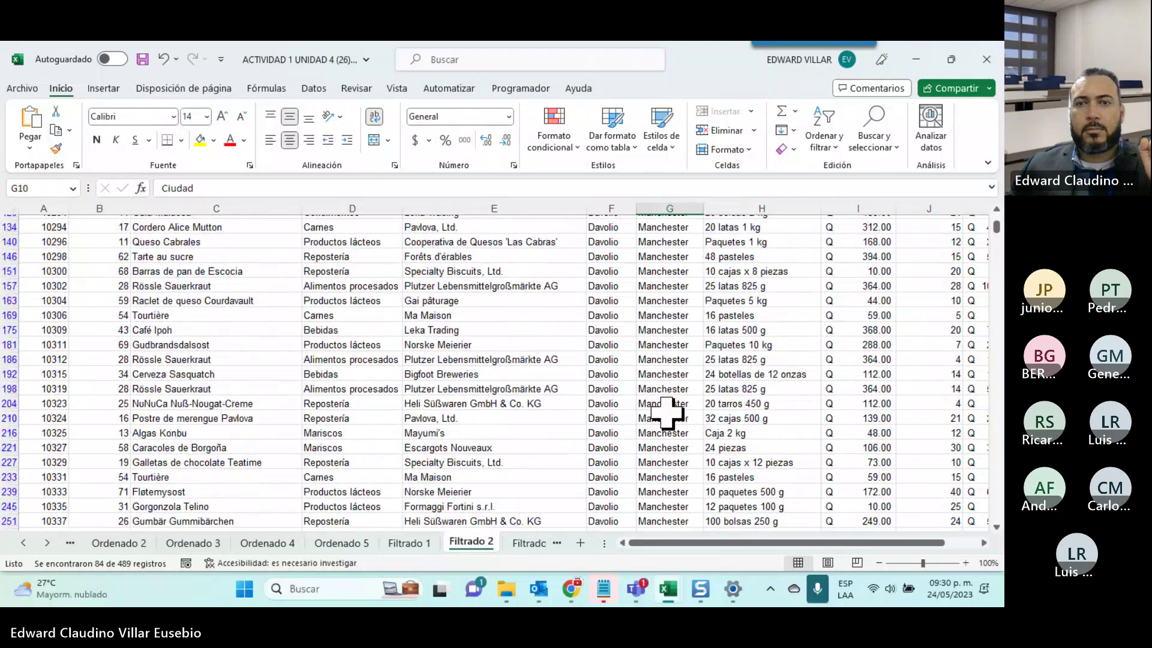
pyautogui.scroll(6, 667, 412)
pyautogui.scroll(1, 667, 413)
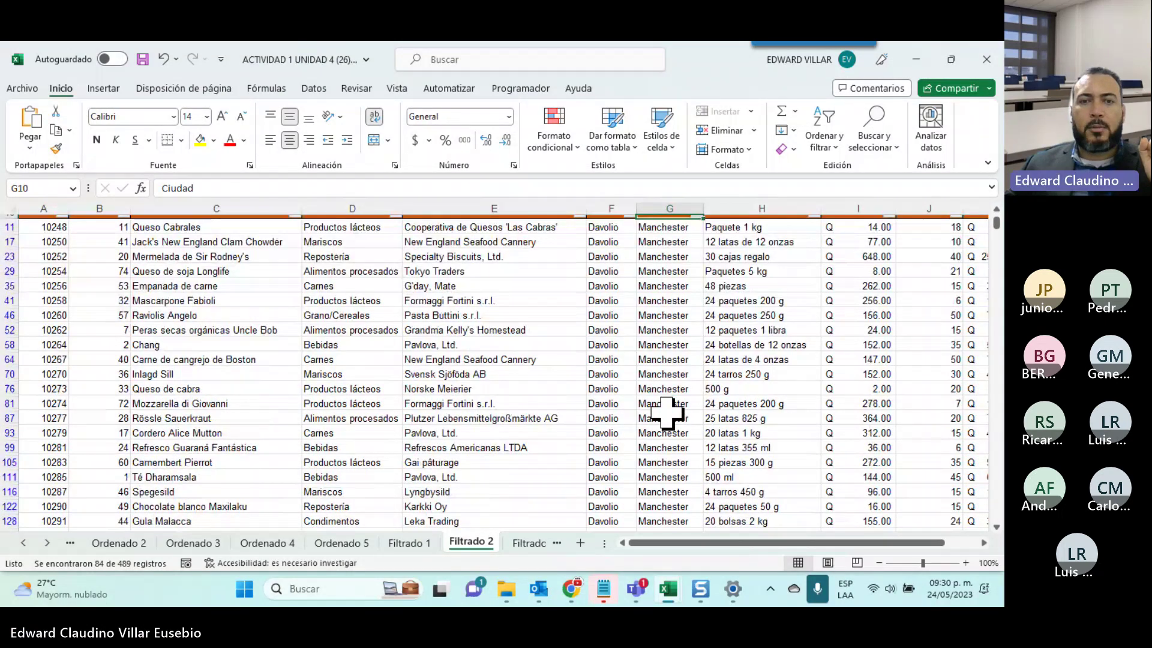
# On Filtrado 3, review Categoría and Precio por unidad, then add filters from header cell E10
pyautogui.hotkey('ctrl', 'pagedown')
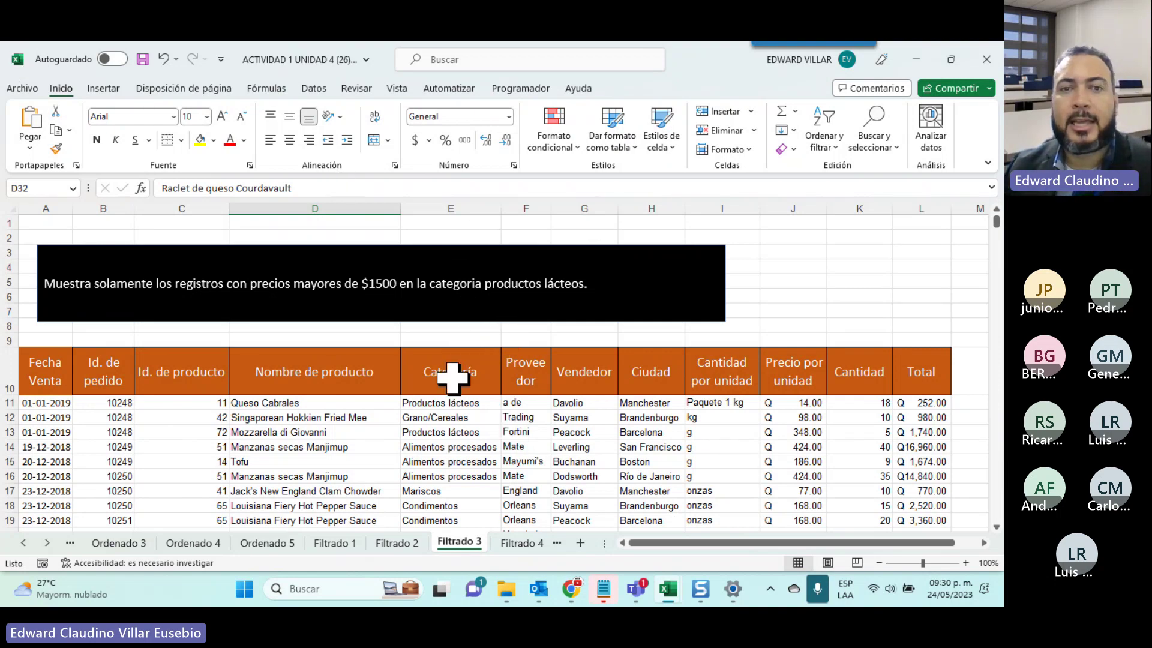
pyautogui.moveTo(450, 378); pyautogui.dragTo(453, 509)
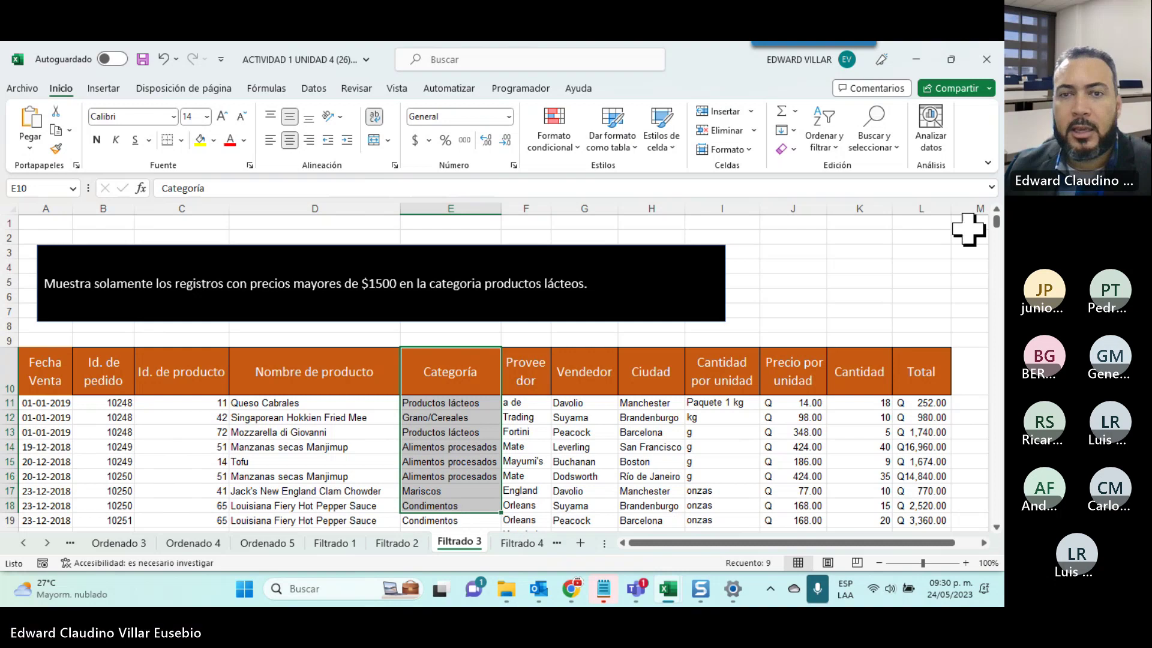
pyautogui.moveTo(780, 368); pyautogui.dragTo(801, 477)
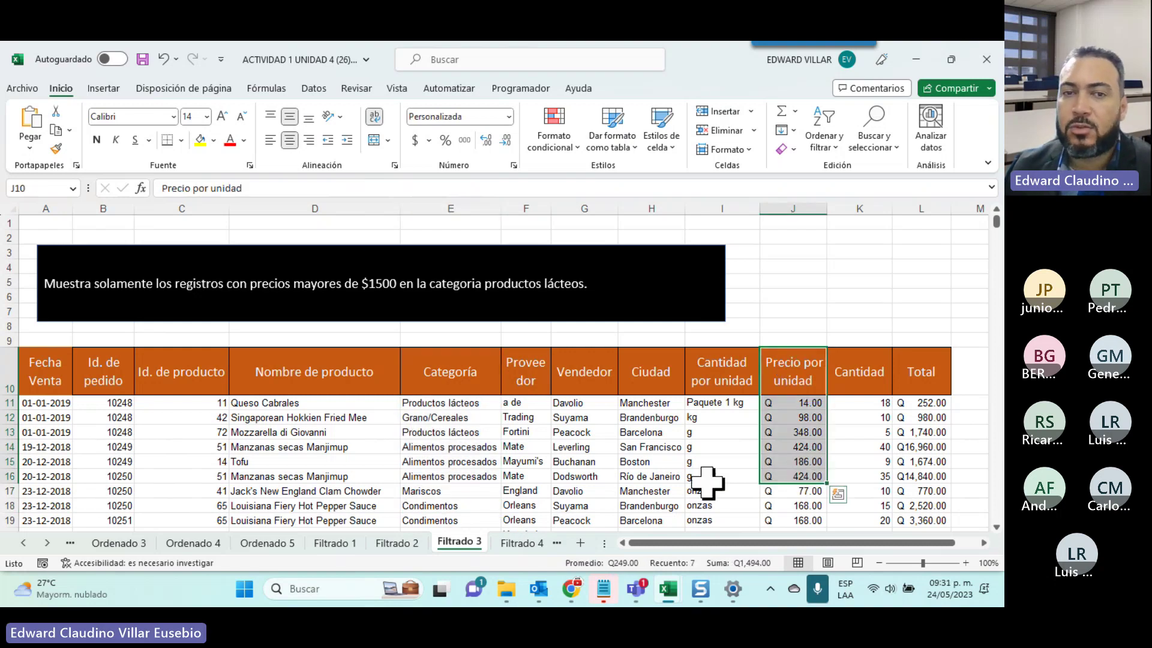
pyautogui.click(454, 364)
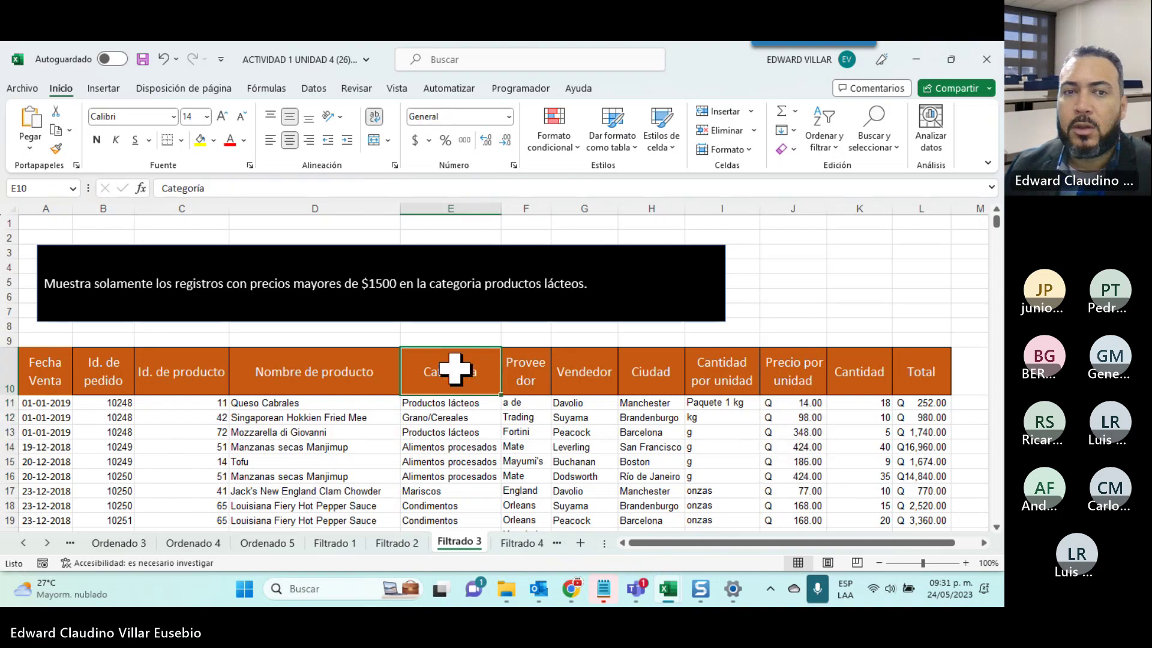
pyautogui.click(823, 135)
pyautogui.click(836, 233)
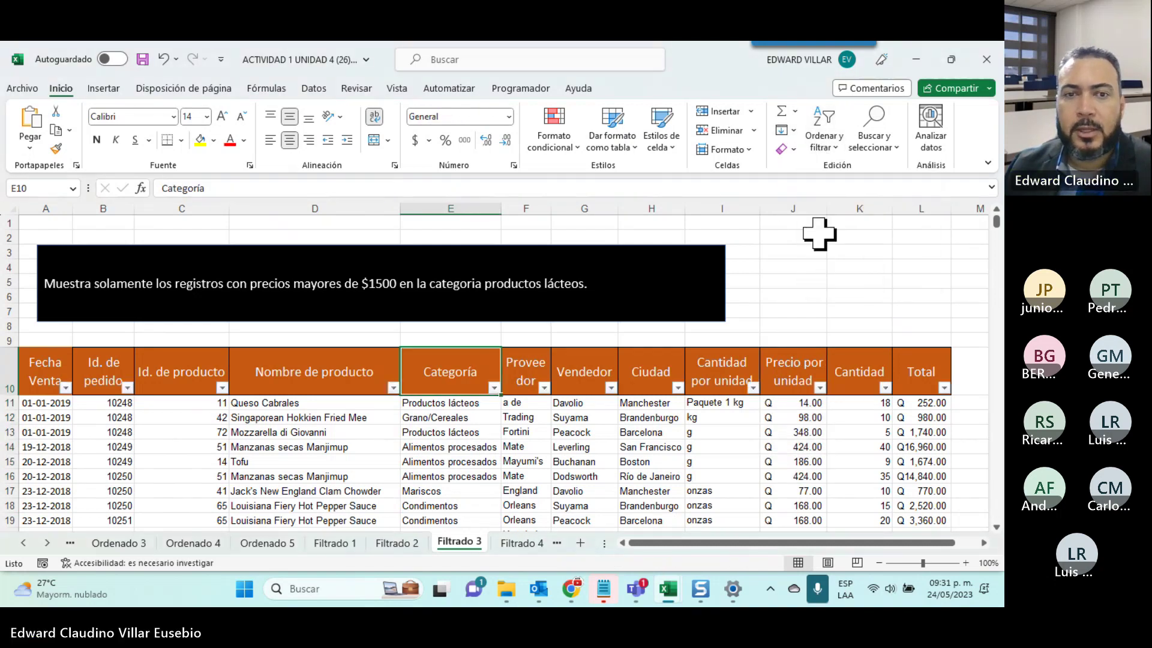
# Filter the Categoría column to Productos lácteos only, leaving 95 of 489 records
pyautogui.click(494, 388)
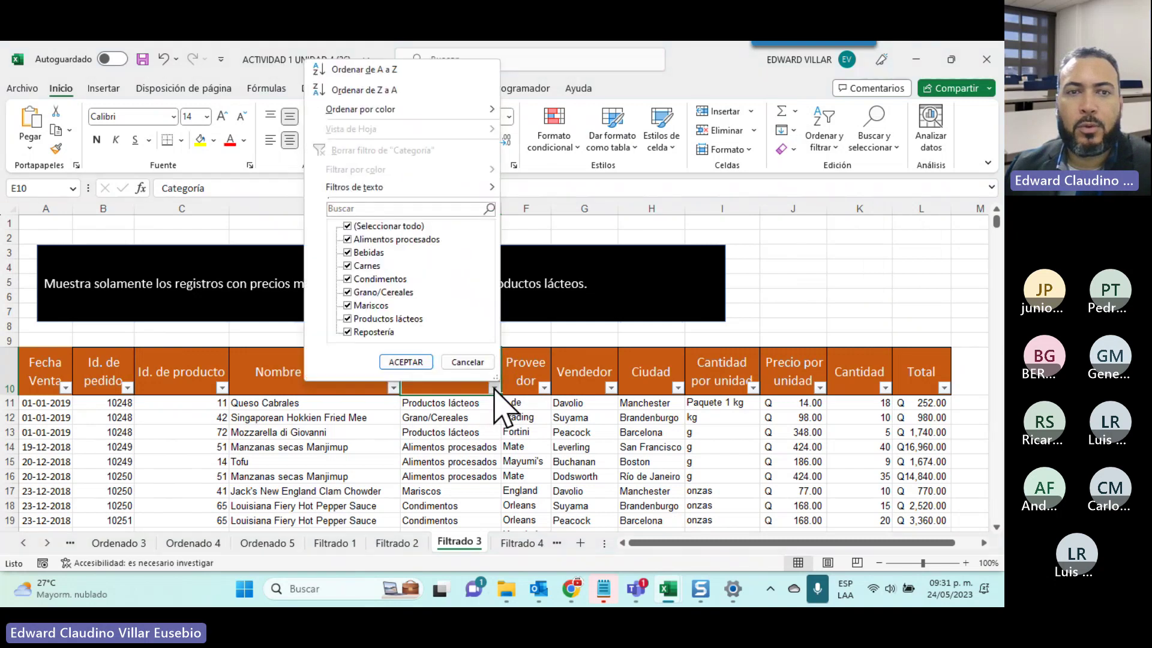
pyautogui.click(348, 227)
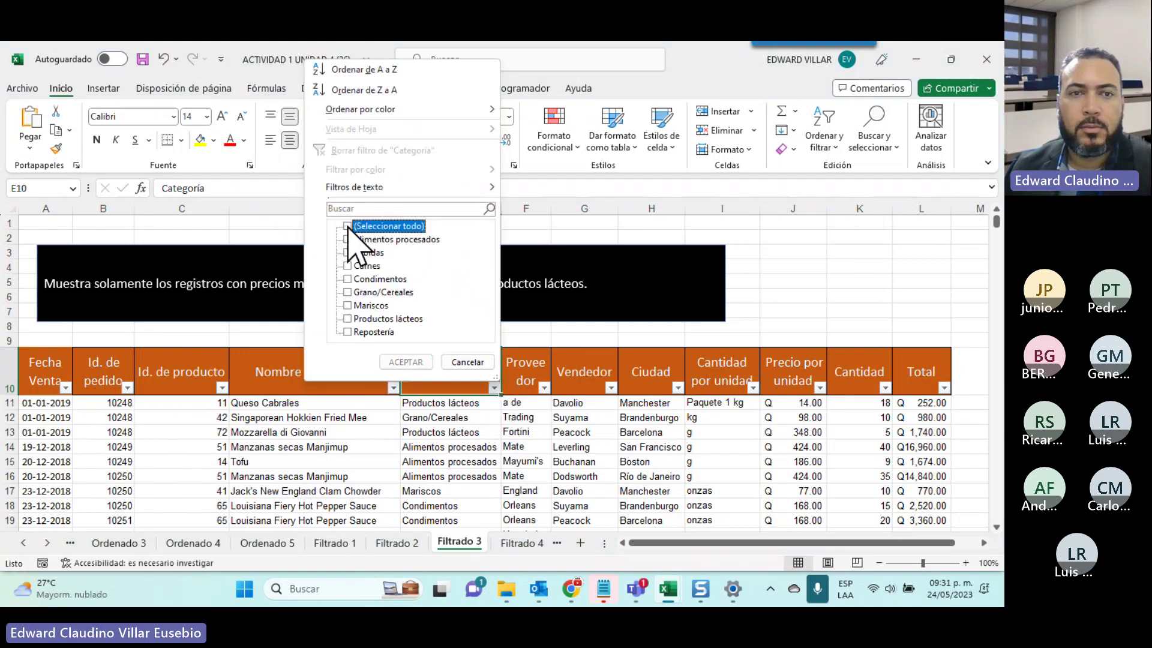
pyautogui.click(357, 321)
pyautogui.click(406, 362)
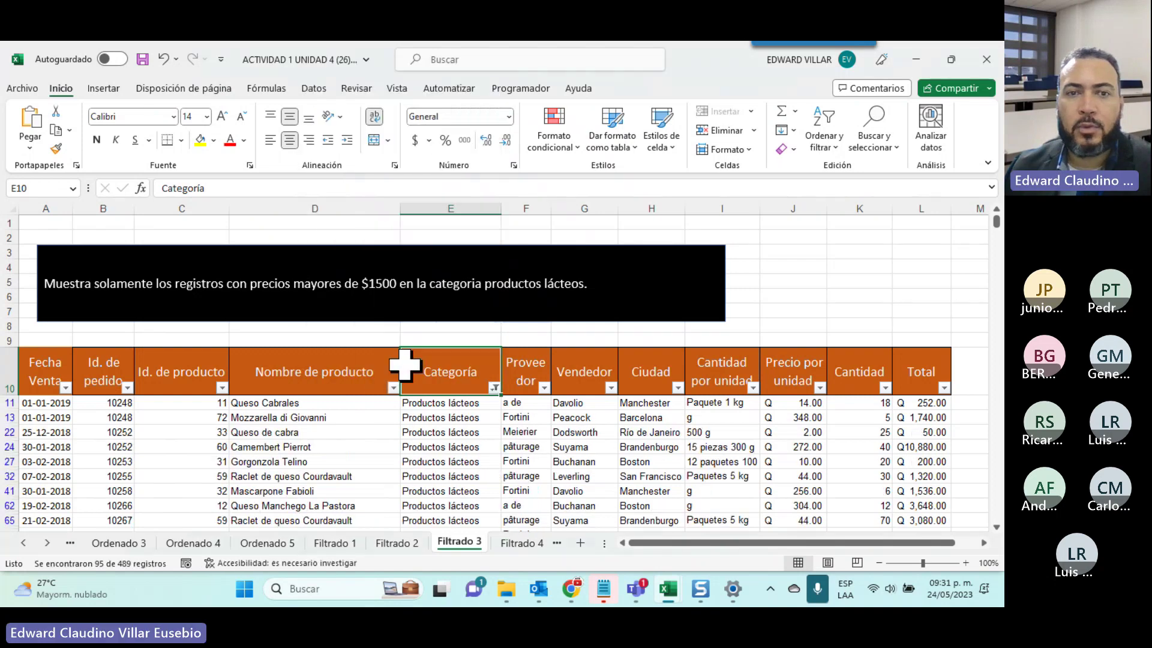
pyautogui.scroll(-3, 573, 408)
pyautogui.scroll(-3, 572, 408)
pyautogui.scroll(-3, 570, 409)
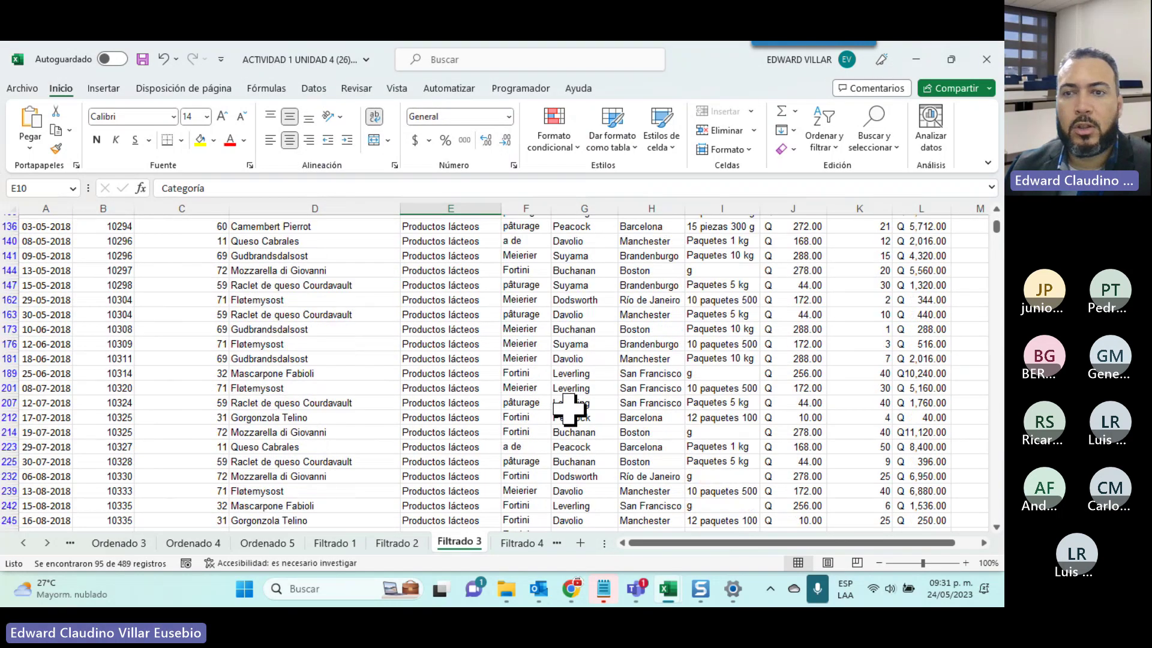
pyautogui.scroll(5, 569, 408)
pyautogui.scroll(3, 568, 408)
pyautogui.scroll(3, 568, 408)
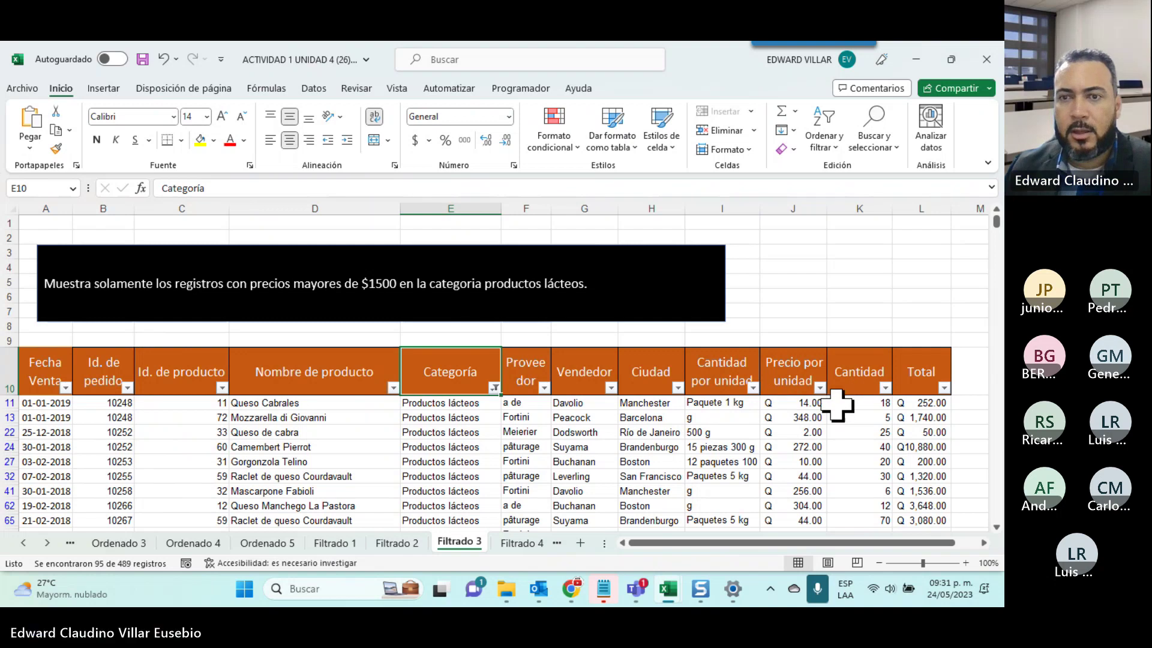
pyautogui.click(819, 388)
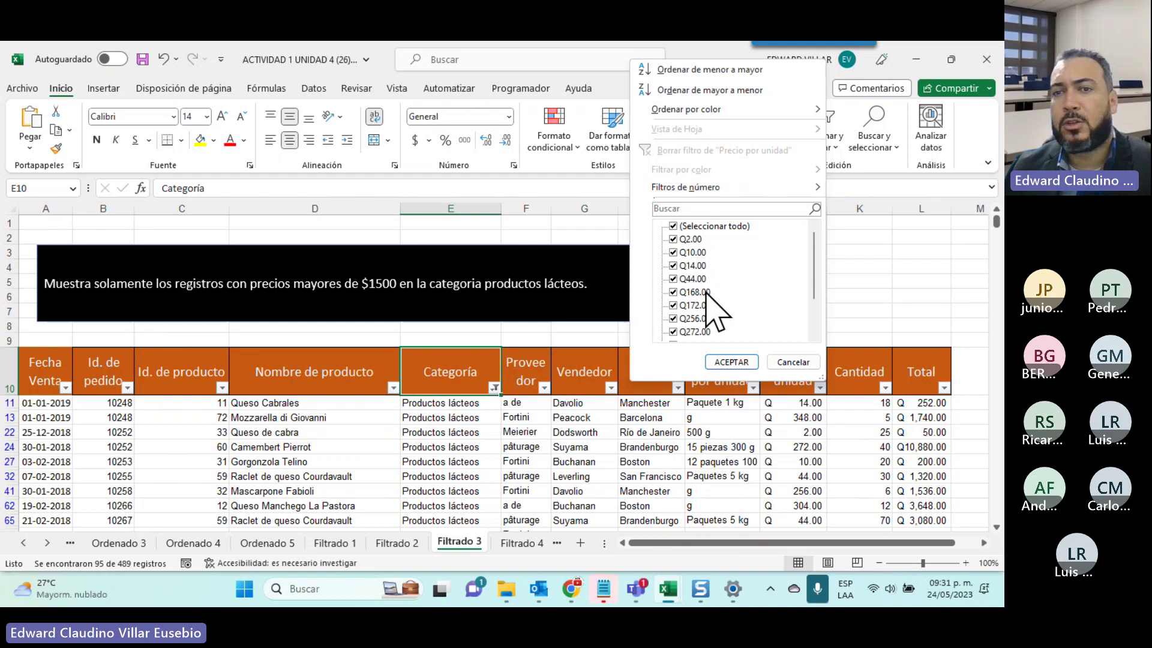
# In the Precio por unidad filter list, check only the Q168.00, Q172.00 and Q256.00 prices
pyautogui.scroll(-1, 686, 301)
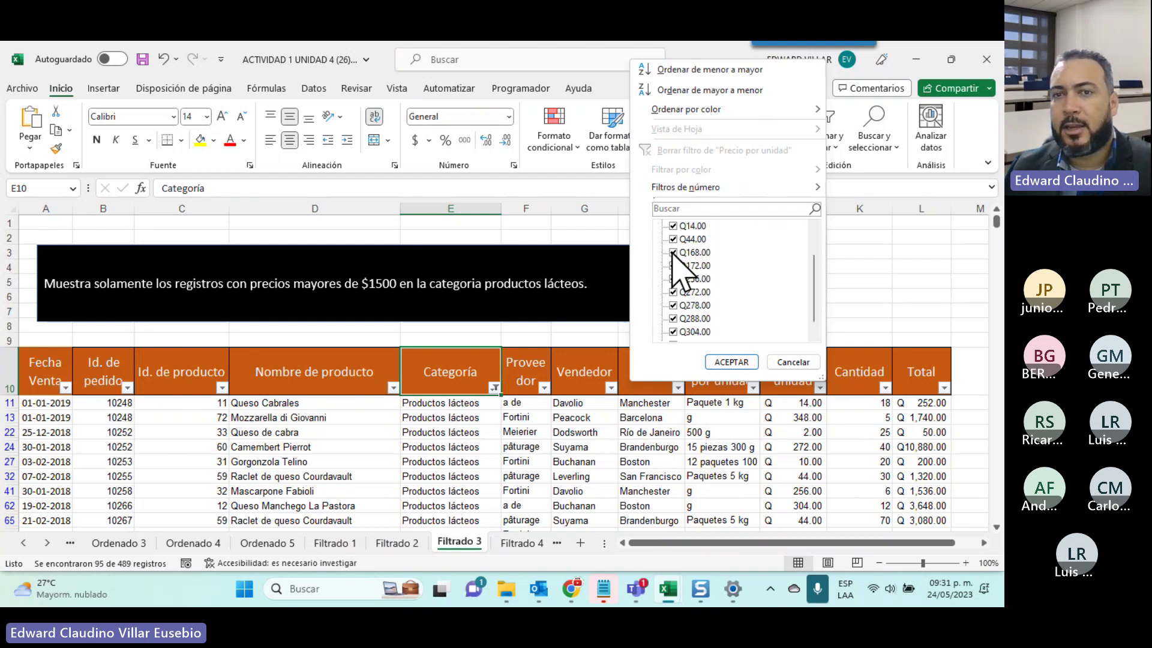
pyautogui.scroll(1, 671, 252)
pyautogui.click(673, 226)
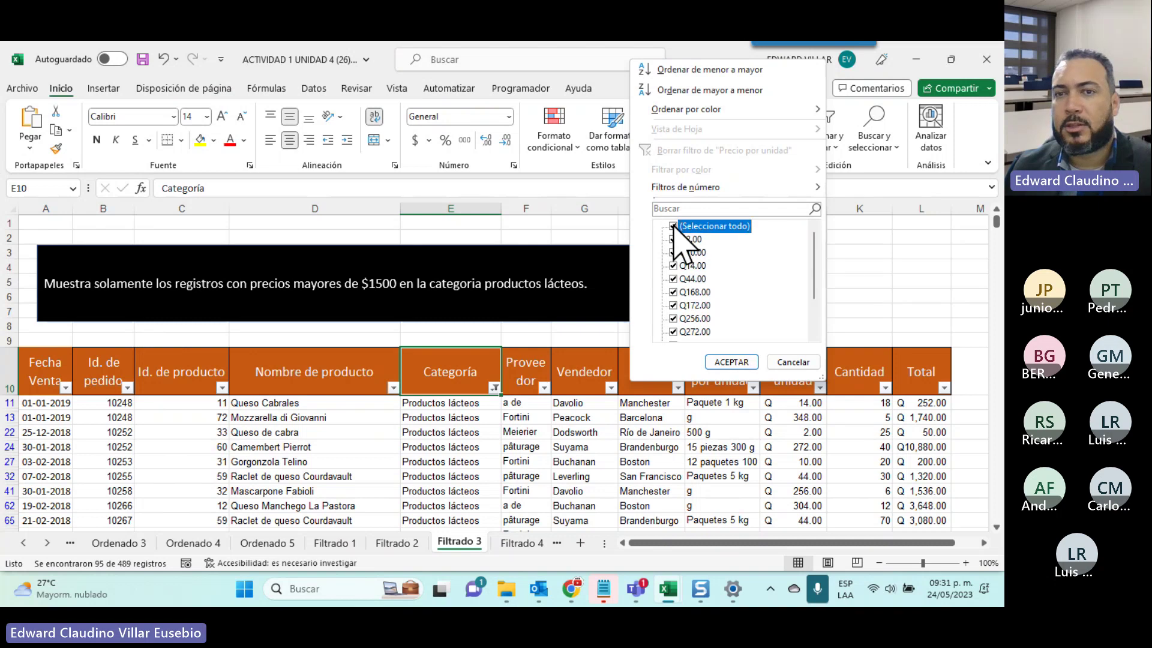
pyautogui.click(673, 292)
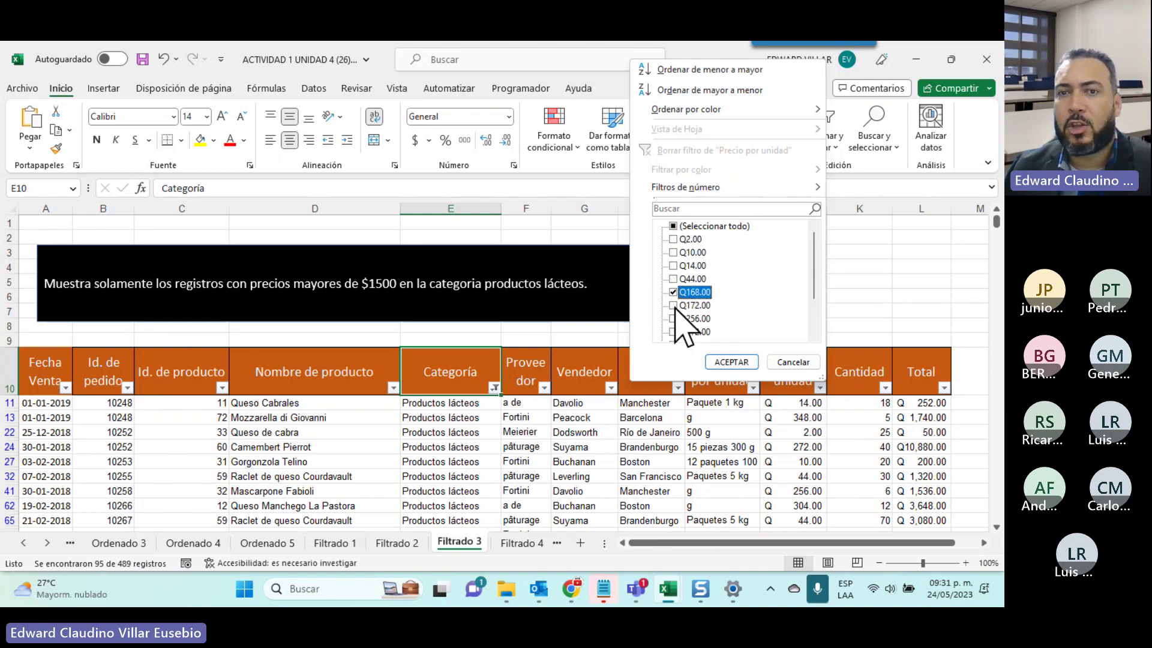
pyautogui.click(673, 305)
pyautogui.click(673, 319)
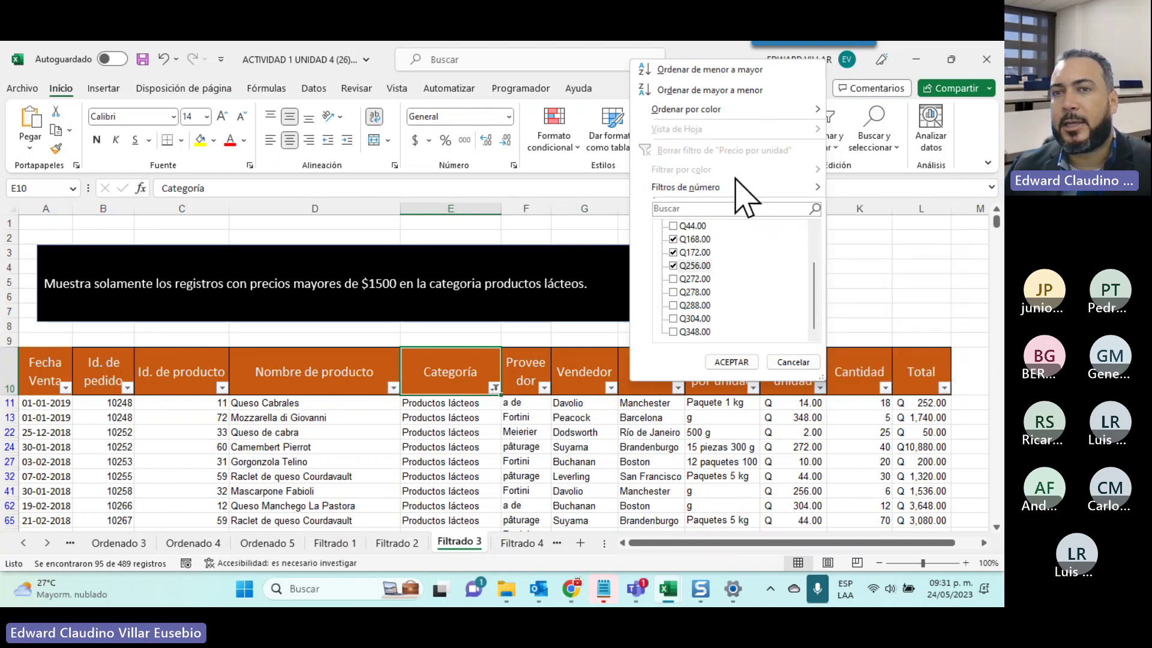
# Filter Precio por unidad to values greater than 1500, leaving 0 of 489 records
pyautogui.moveTo(686, 187)
pyautogui.click(879, 235)
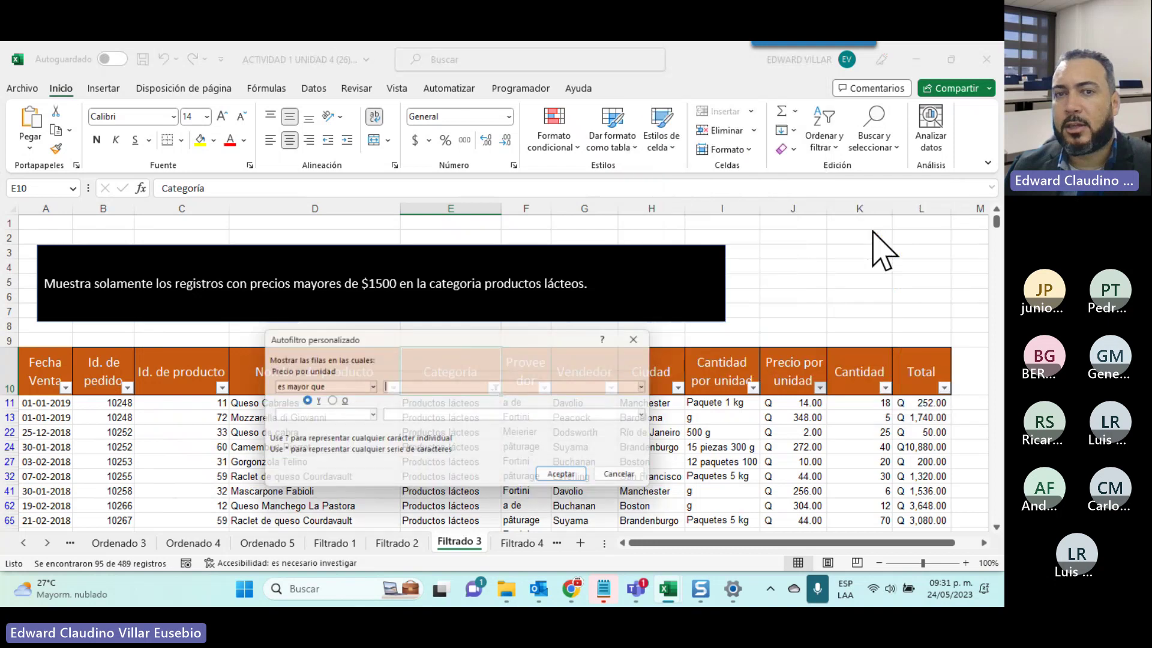
pyautogui.write('15')
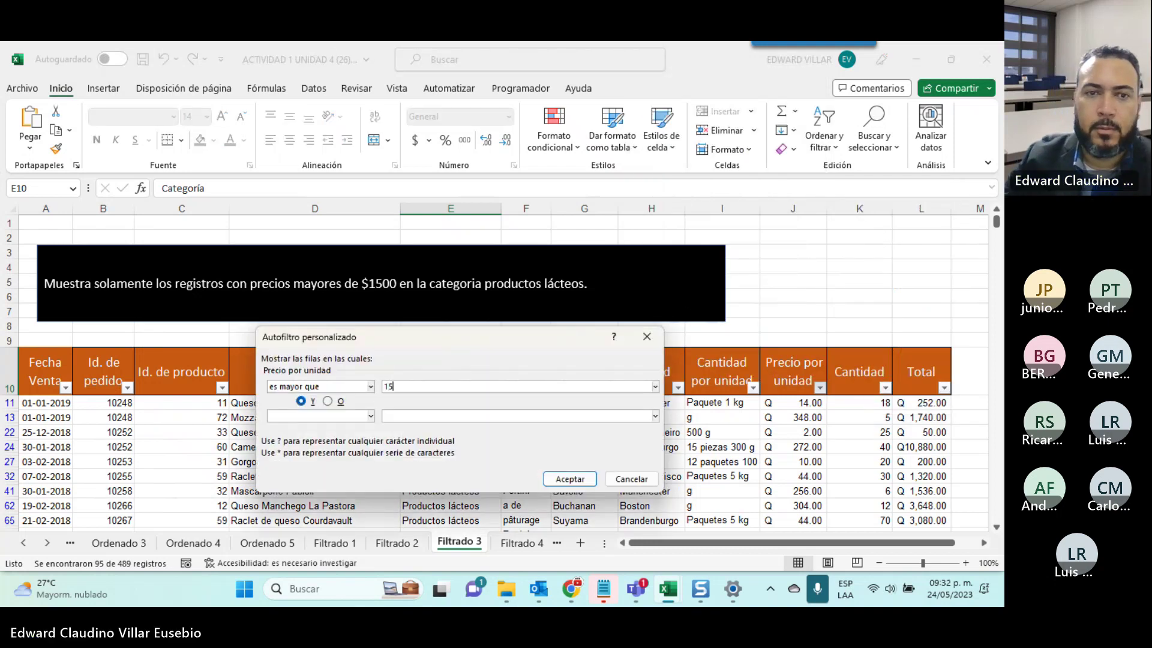
pyautogui.write('00')
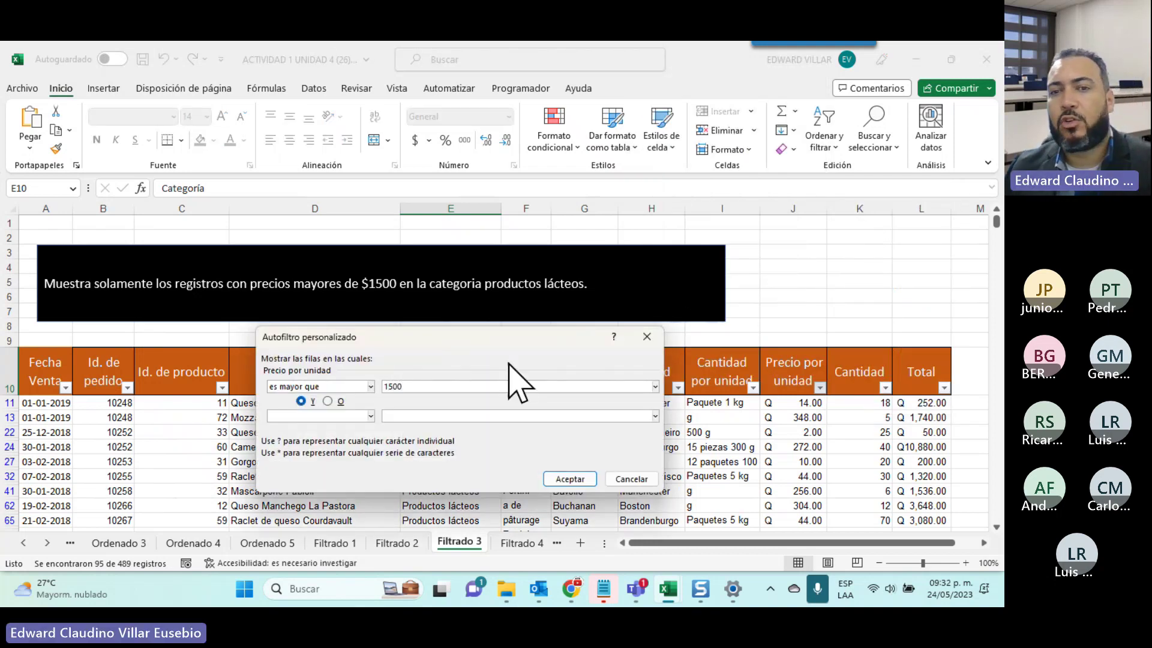
pyautogui.click(567, 478)
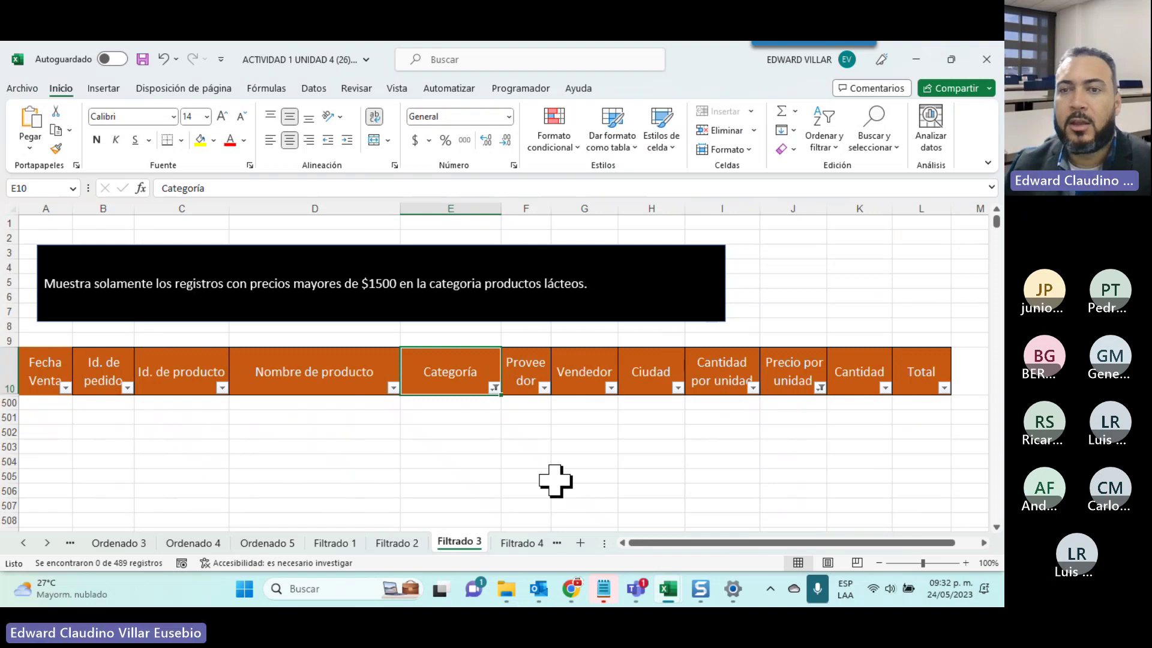
# Clear the Precio por unidad filter and change Mozzarella di Giovanni's unit price in J13 to 2500
pyautogui.click(818, 388)
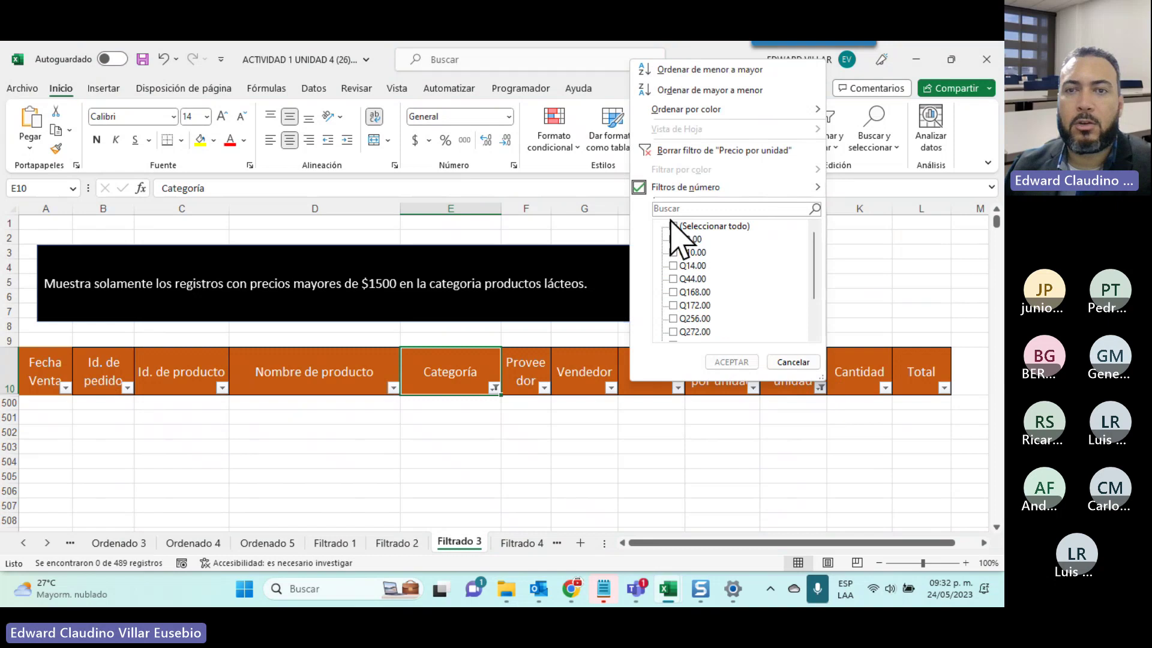
pyautogui.click(673, 151)
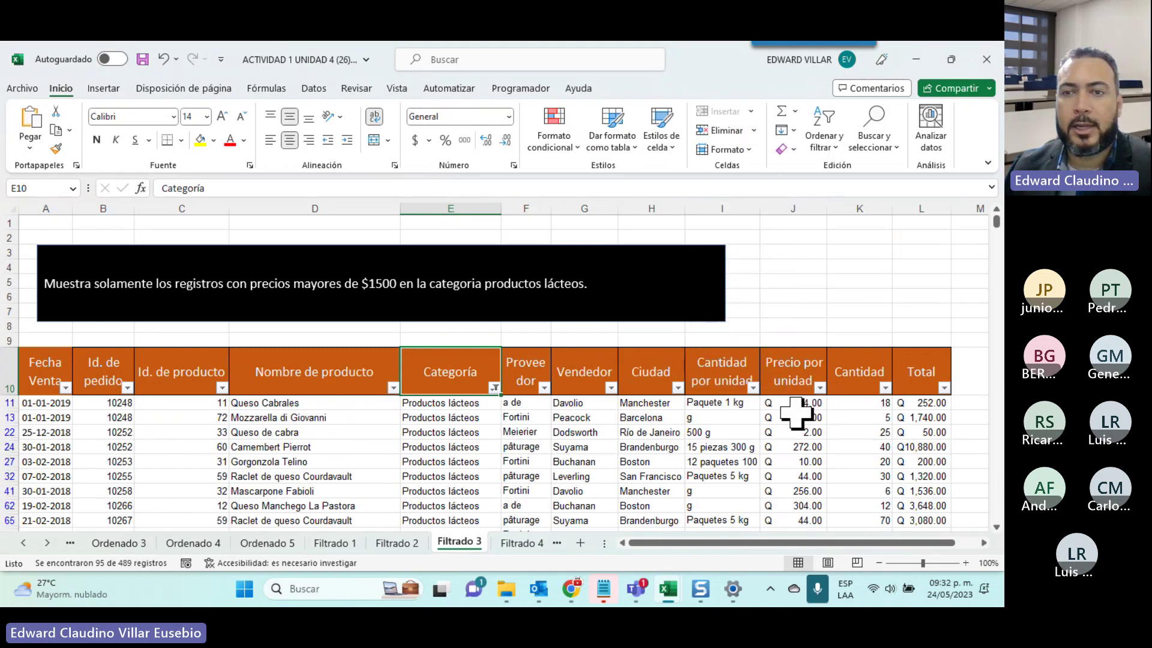
pyautogui.click(795, 414)
pyautogui.write('2500')
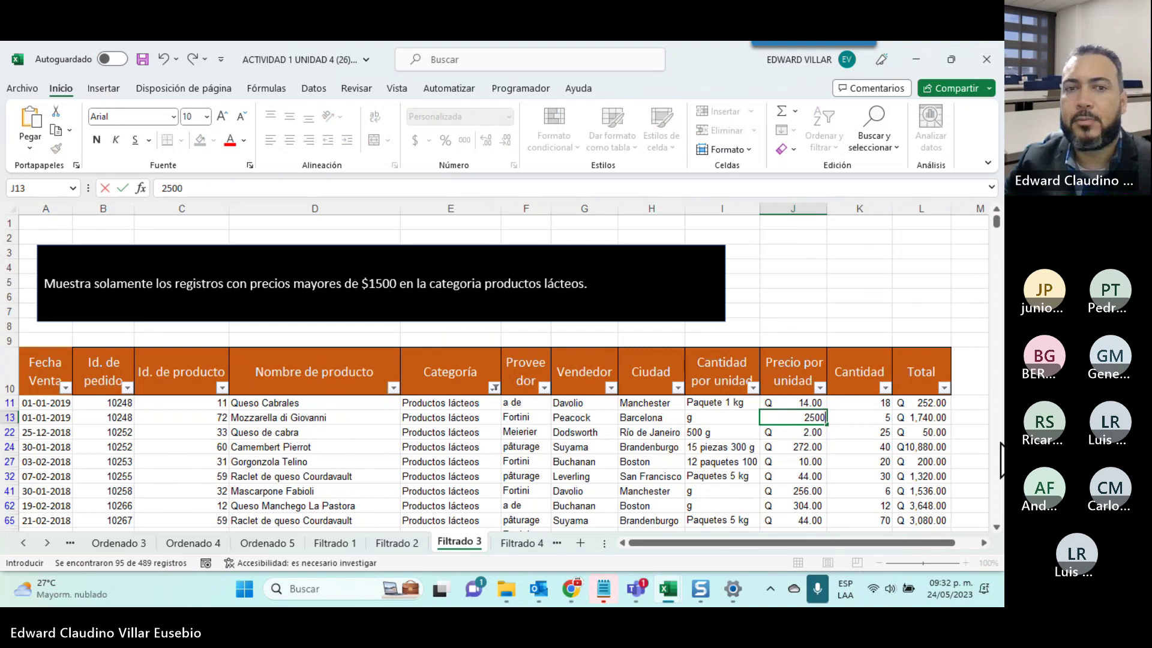
pyautogui.press('Return')
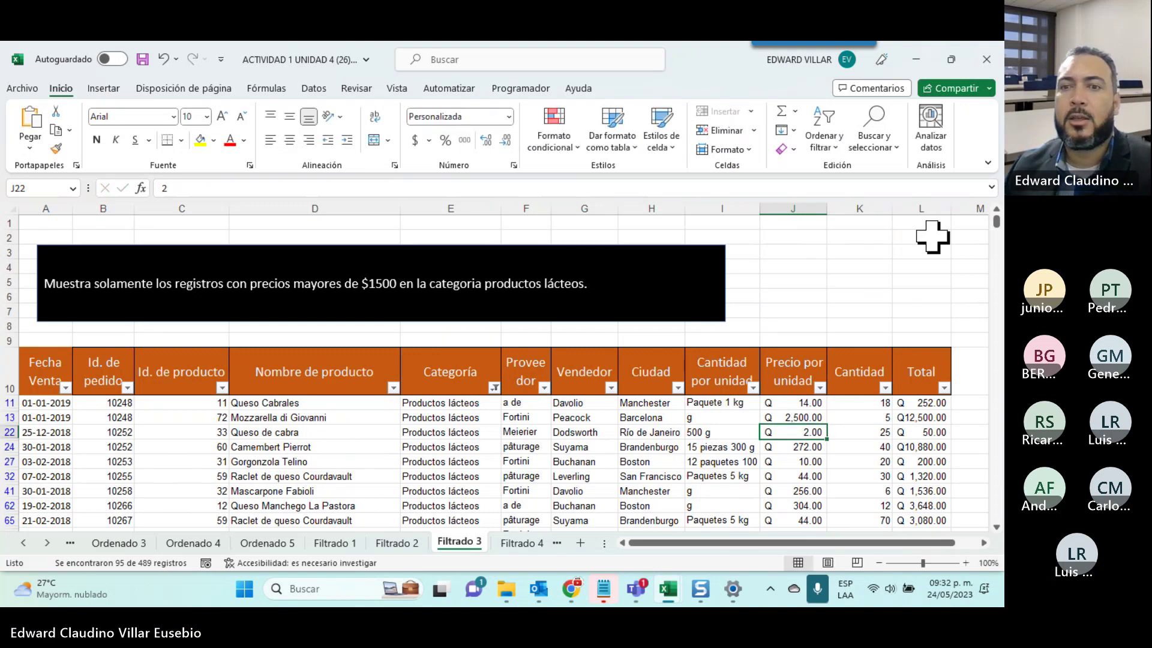
pyautogui.click(819, 388)
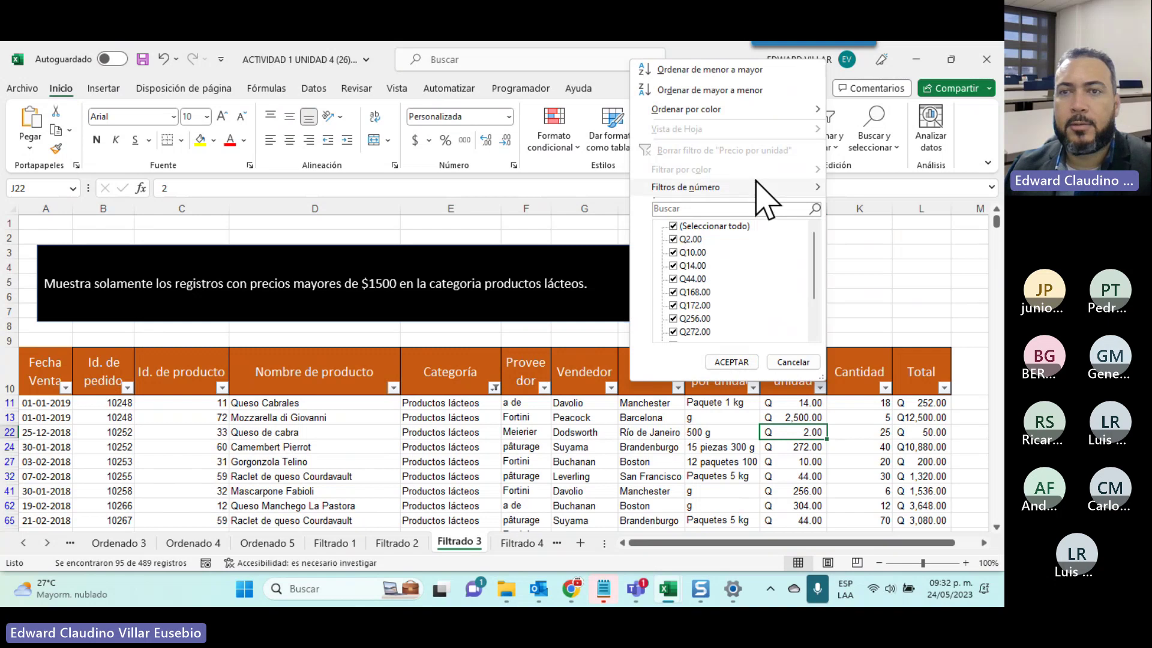
pyautogui.moveTo(686, 187)
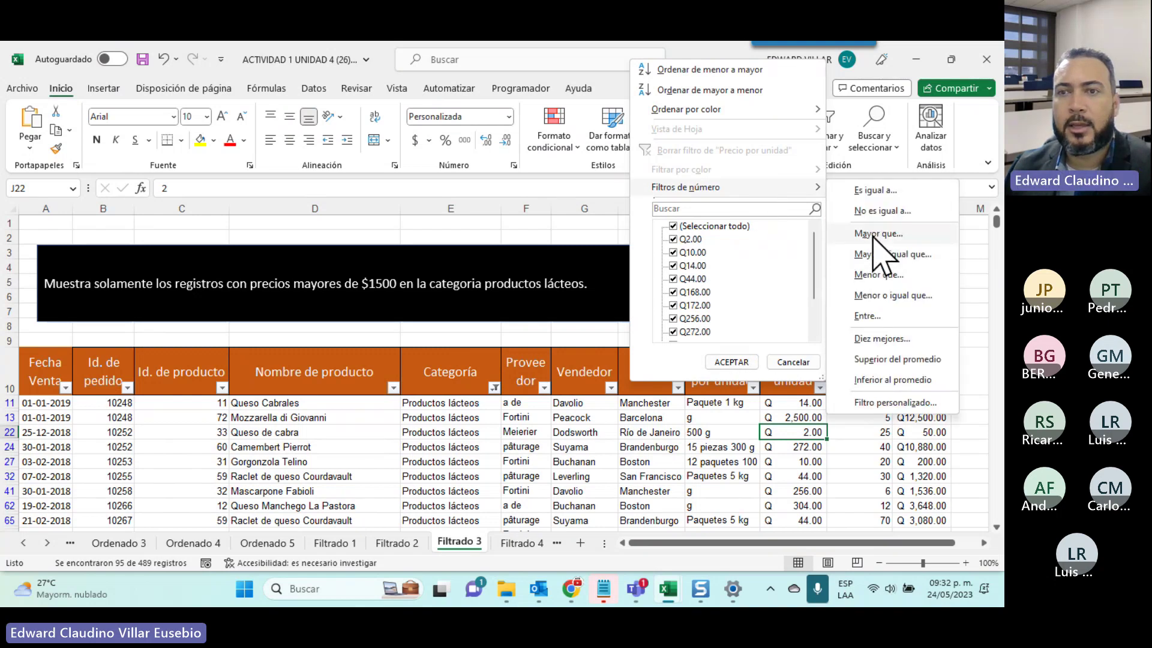
# Filter Precio por unidad to greater than 1500, leaving only Mozzarella di Giovanni
pyautogui.click(874, 234)
pyautogui.write('1500')
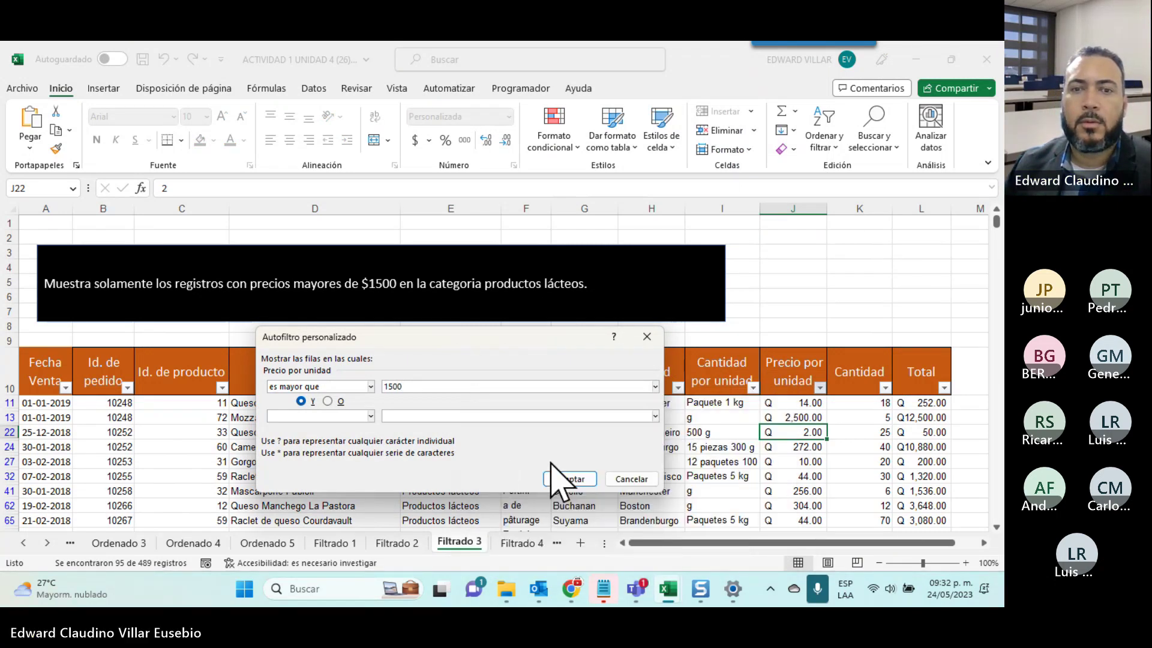
pyautogui.click(568, 479)
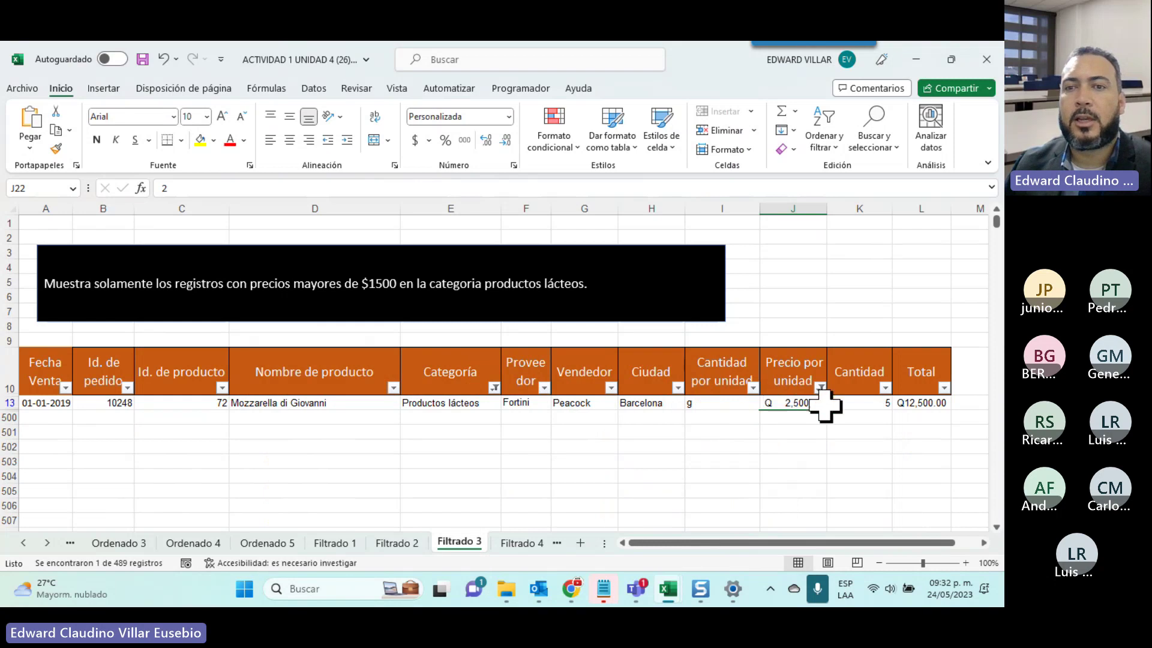
# Select the remaining Mozzarella di Giovanni record from Ciudad to Total
pyautogui.moveTo(932, 411); pyautogui.dragTo(569, 406)
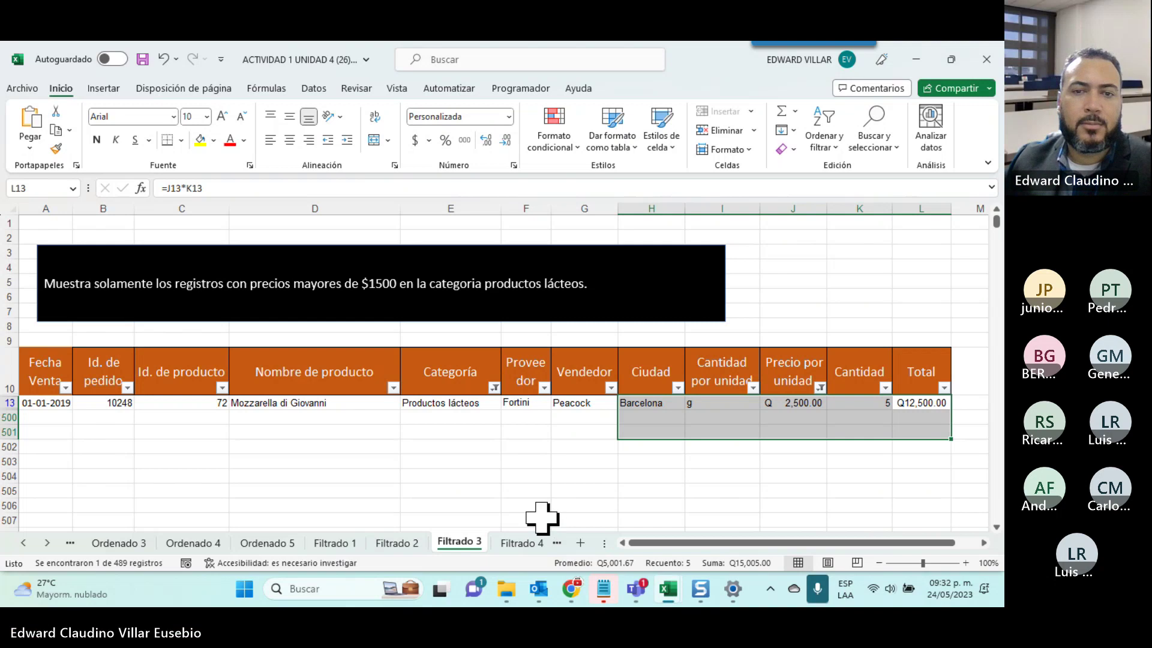
pyautogui.scroll(-3, 522, 474)
pyautogui.scroll(3, 540, 444)
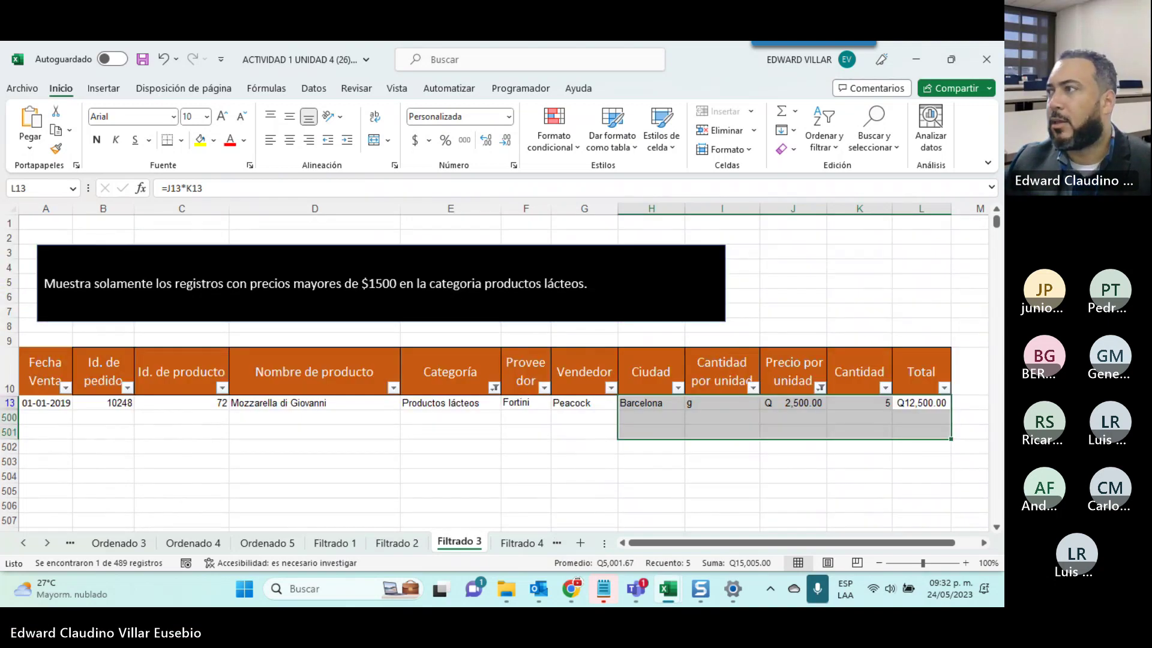
pyautogui.hotkey('alt', 'Tab')
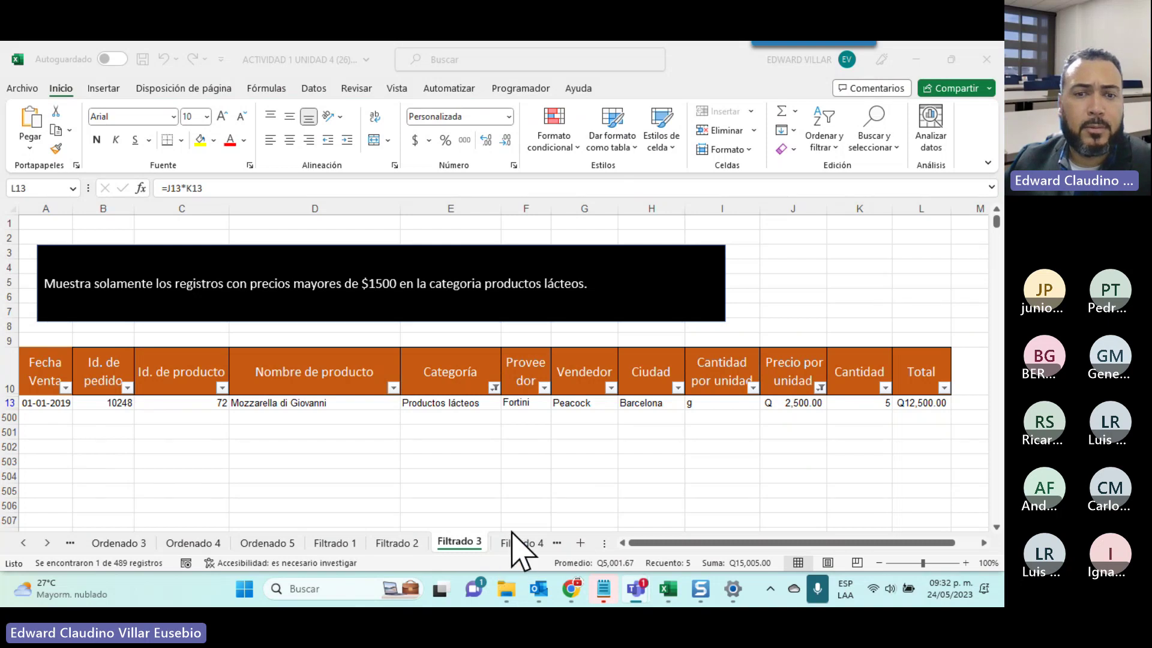
pyautogui.hotkey('alt', 'Tab')
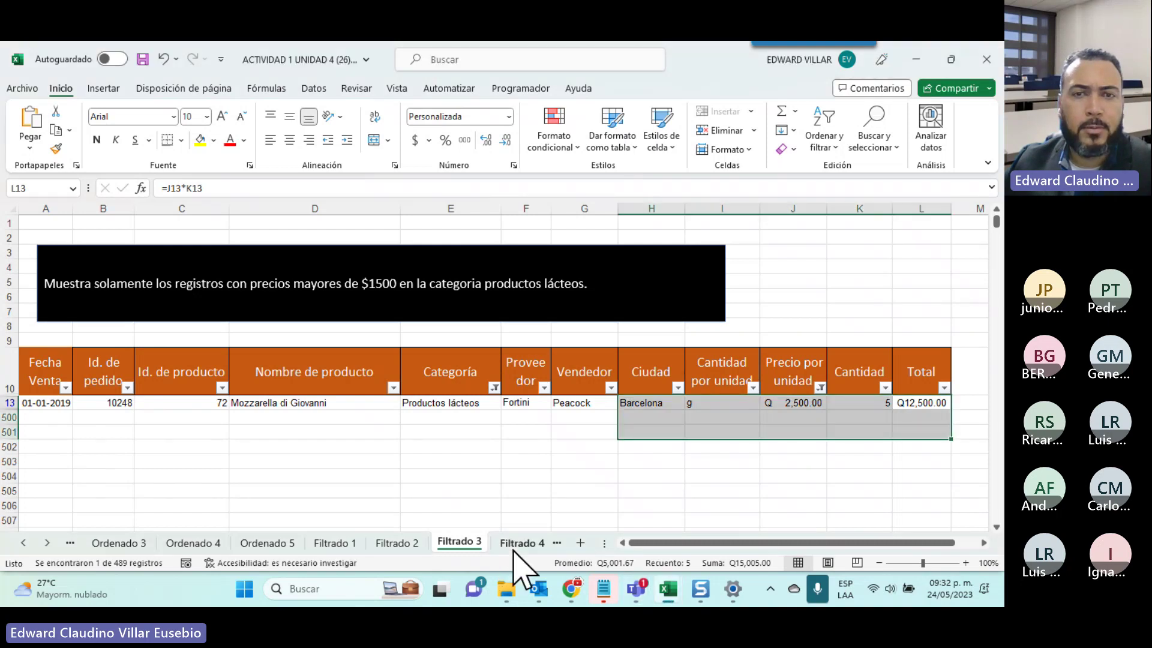
# Switch to the Filtrado 4 sheet and scroll up to its task description
pyautogui.click(515, 545)
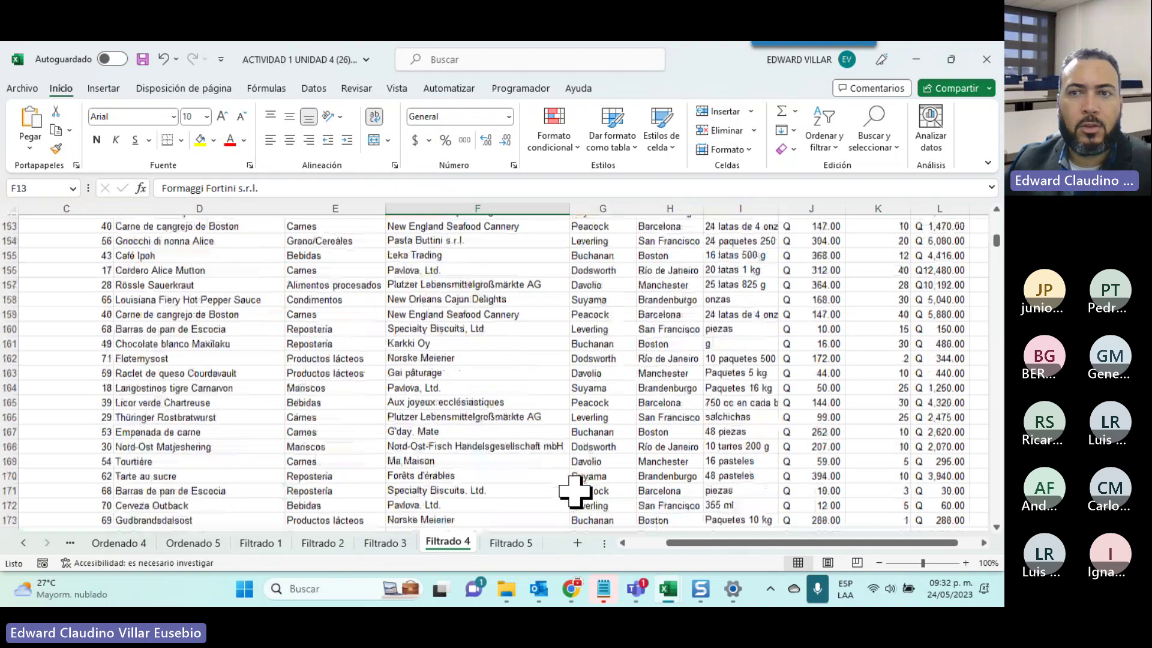
pyautogui.scroll(6, 574, 491)
pyautogui.scroll(20, 574, 490)
pyautogui.scroll(6, 574, 491)
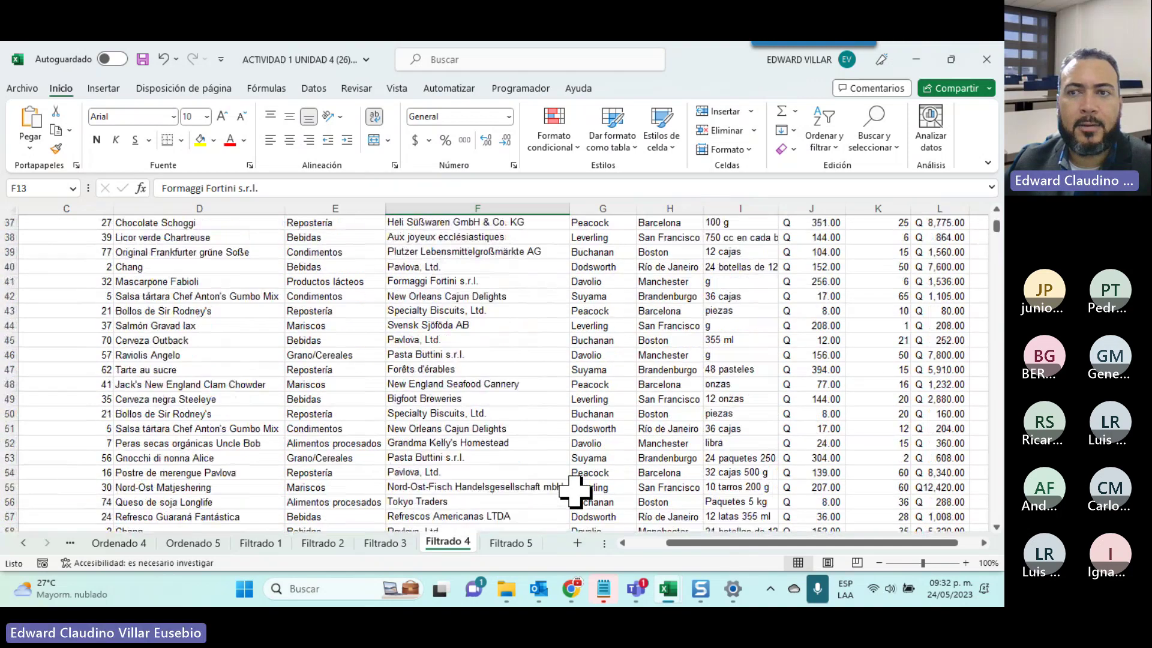
pyautogui.scroll(4, 574, 491)
pyautogui.scroll(8, 574, 490)
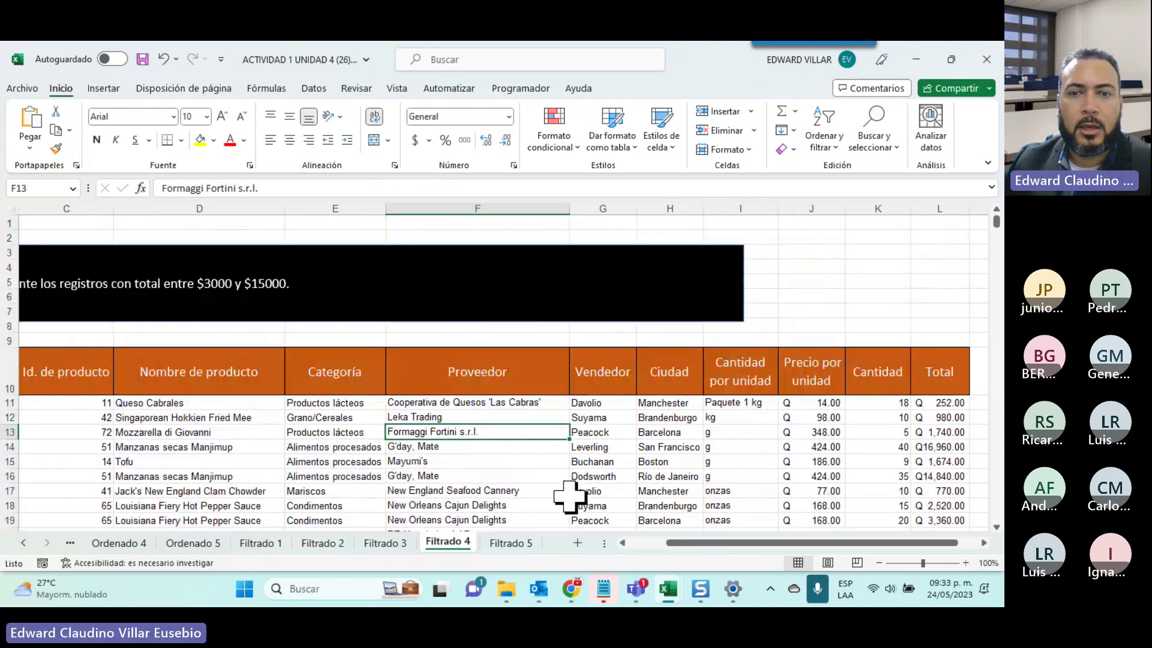
pyautogui.click(643, 543)
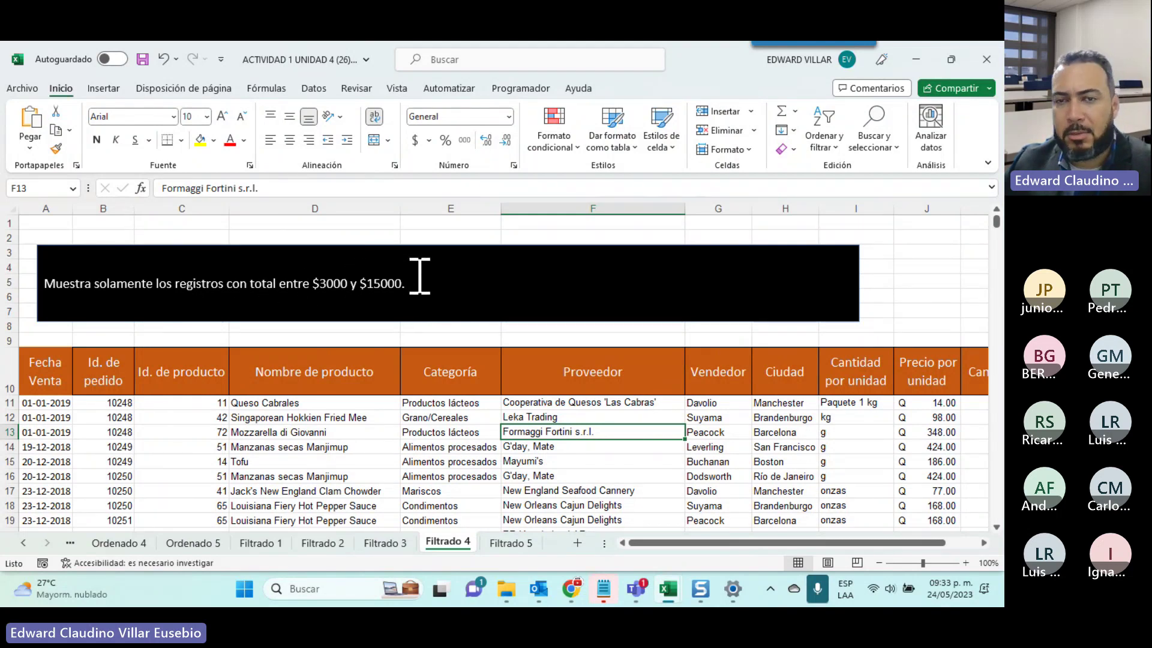
# Select the Total values from L11 down to L499
pyautogui.hscroll(2, 786, 543)
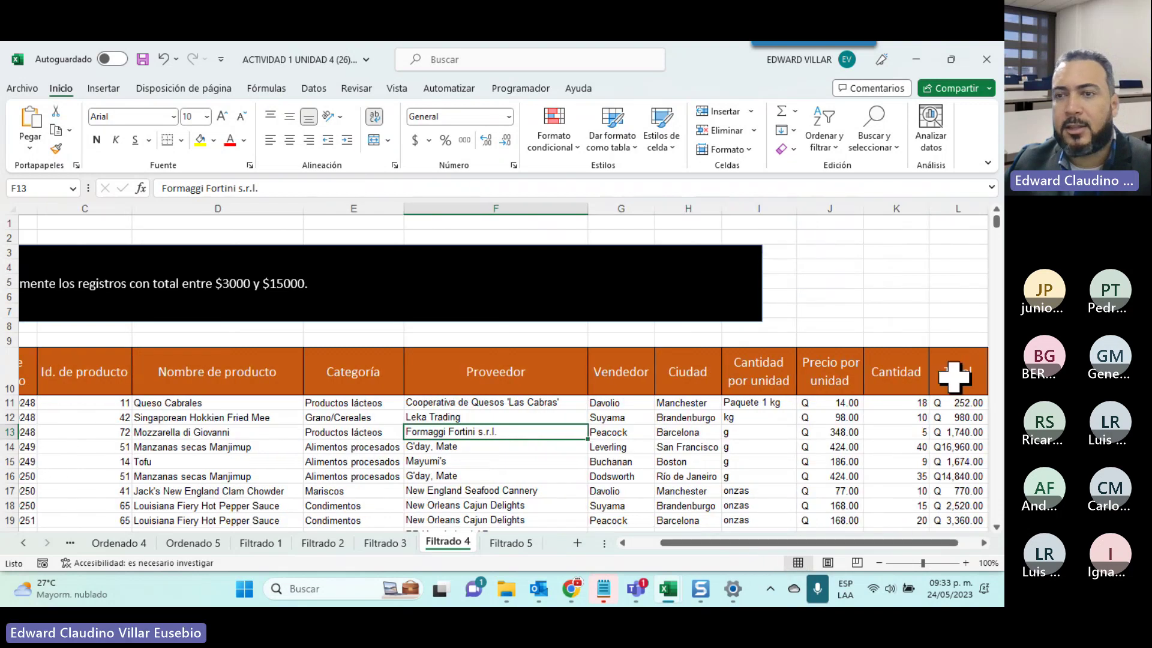
pyautogui.click(959, 404)
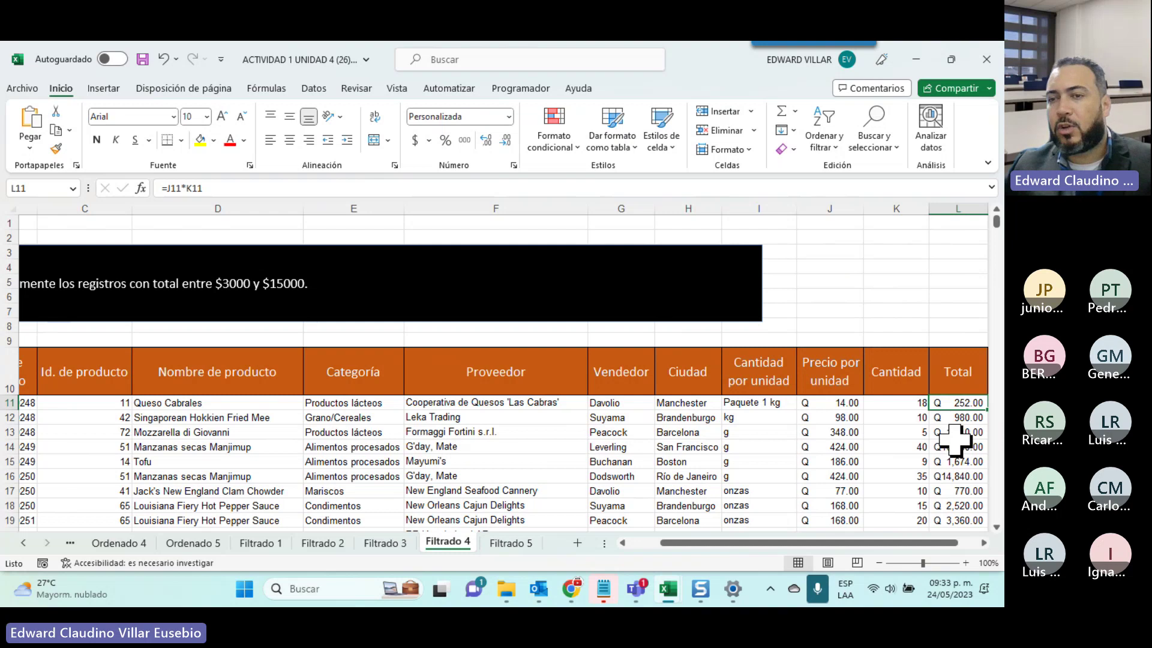
pyautogui.scroll(-3, 955, 440)
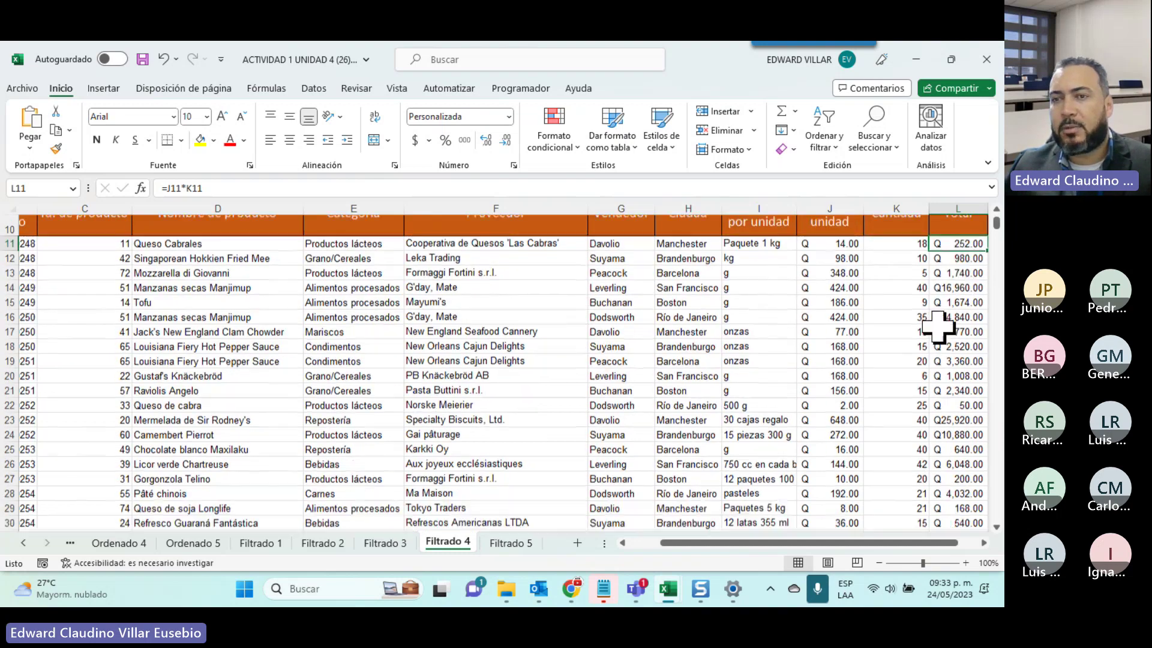
pyautogui.scroll(-2, 938, 327)
pyautogui.scroll(2, 934, 458)
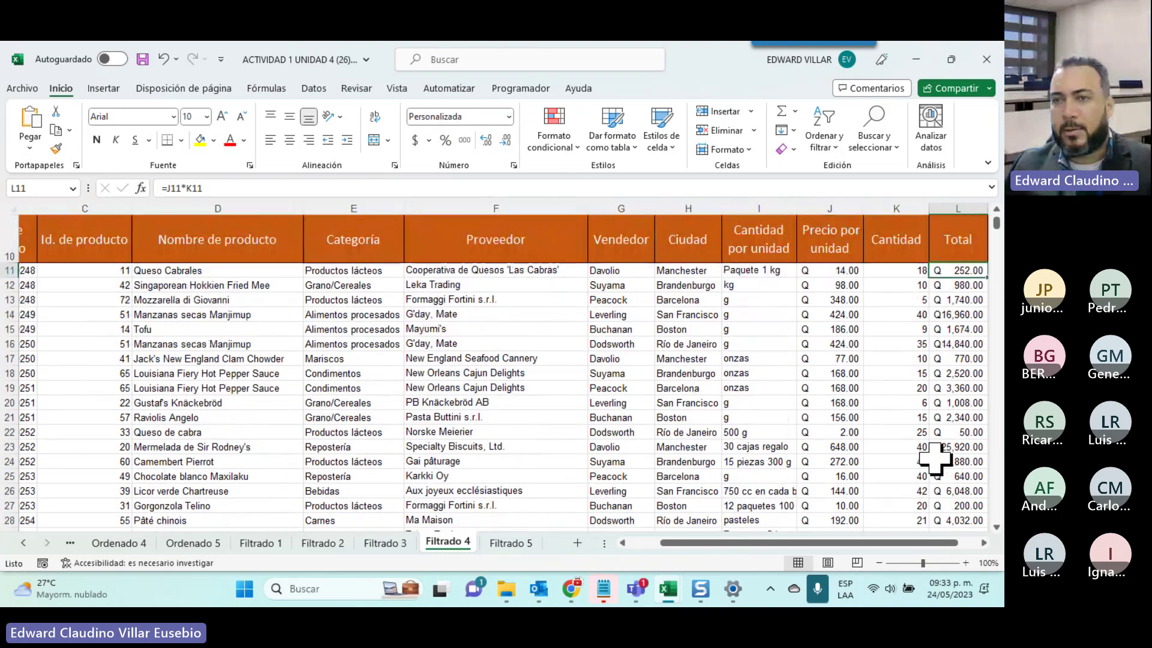
pyautogui.scroll(1, 943, 410)
pyautogui.scroll(2, 944, 410)
pyautogui.scroll(-1, 944, 410)
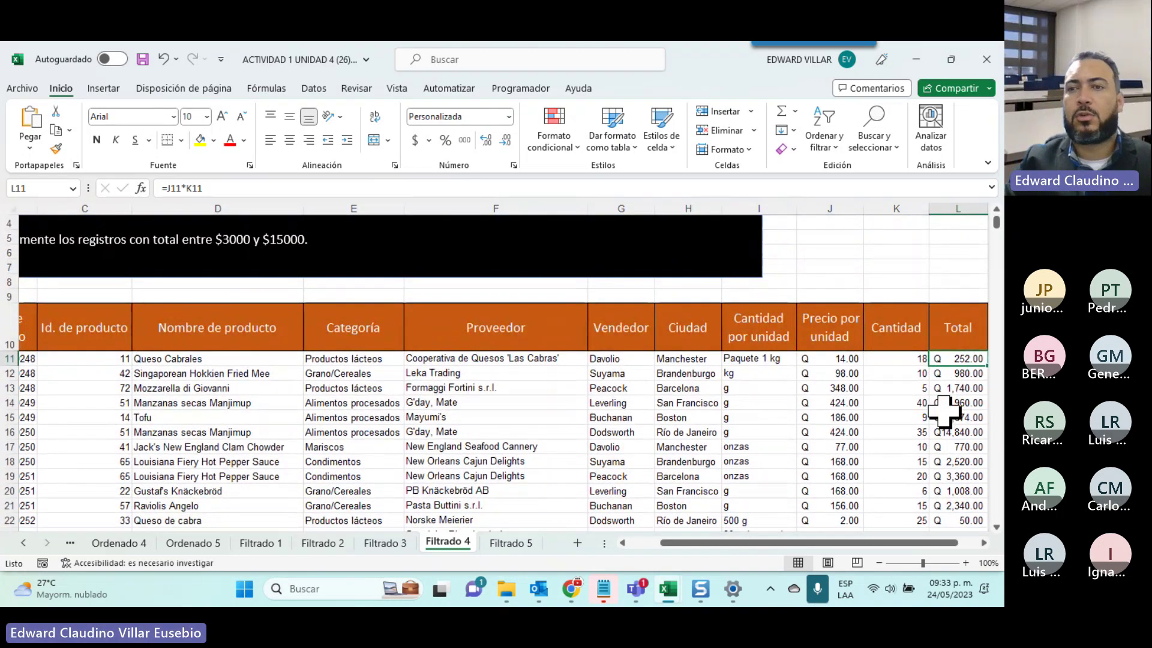
pyautogui.hotkey('ctrl', 'shift', 'Down')
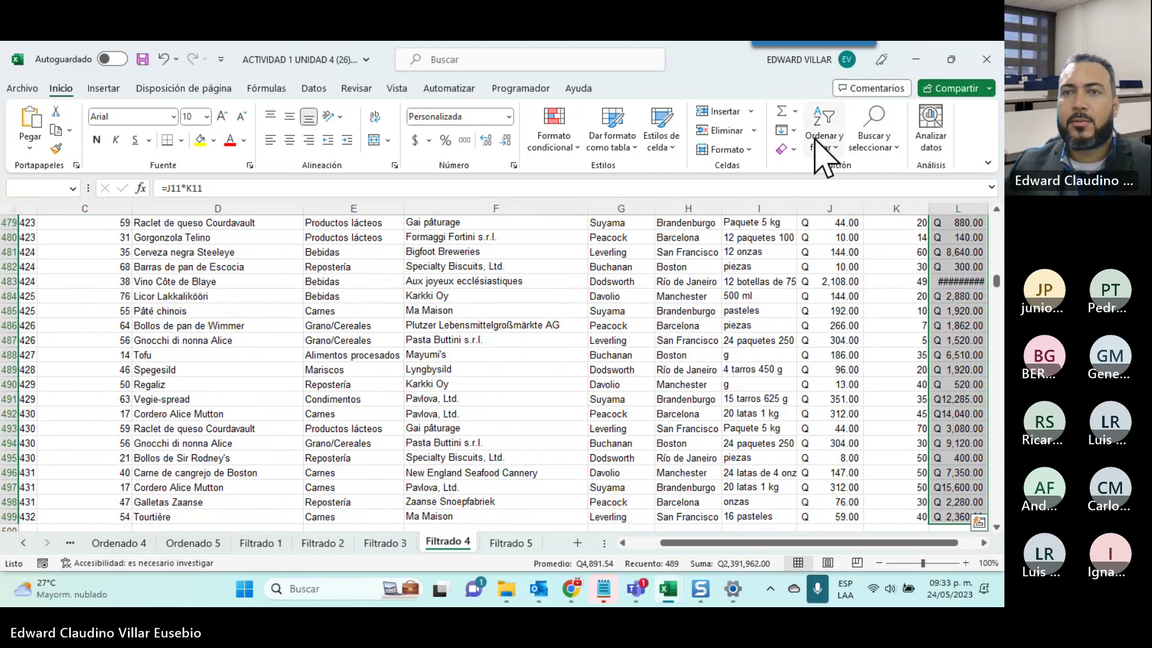
# Sort the Filtrado 4 table by Total from smallest to largest, expanding the selection to all columns
pyautogui.click(823, 150)
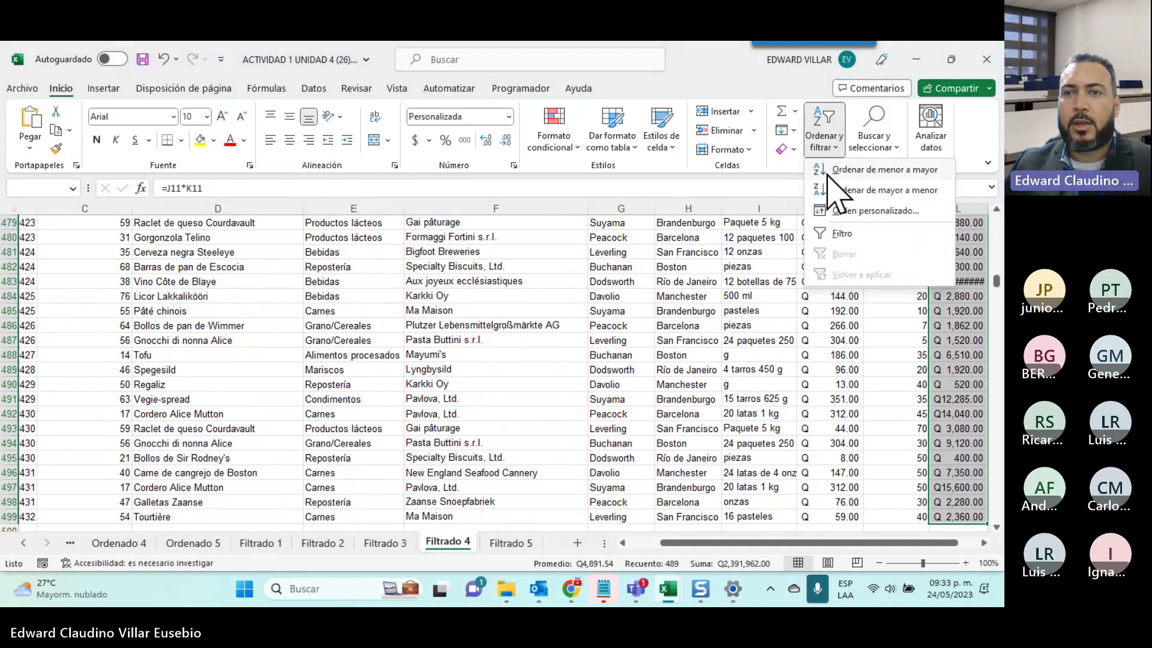
pyautogui.click(901, 170)
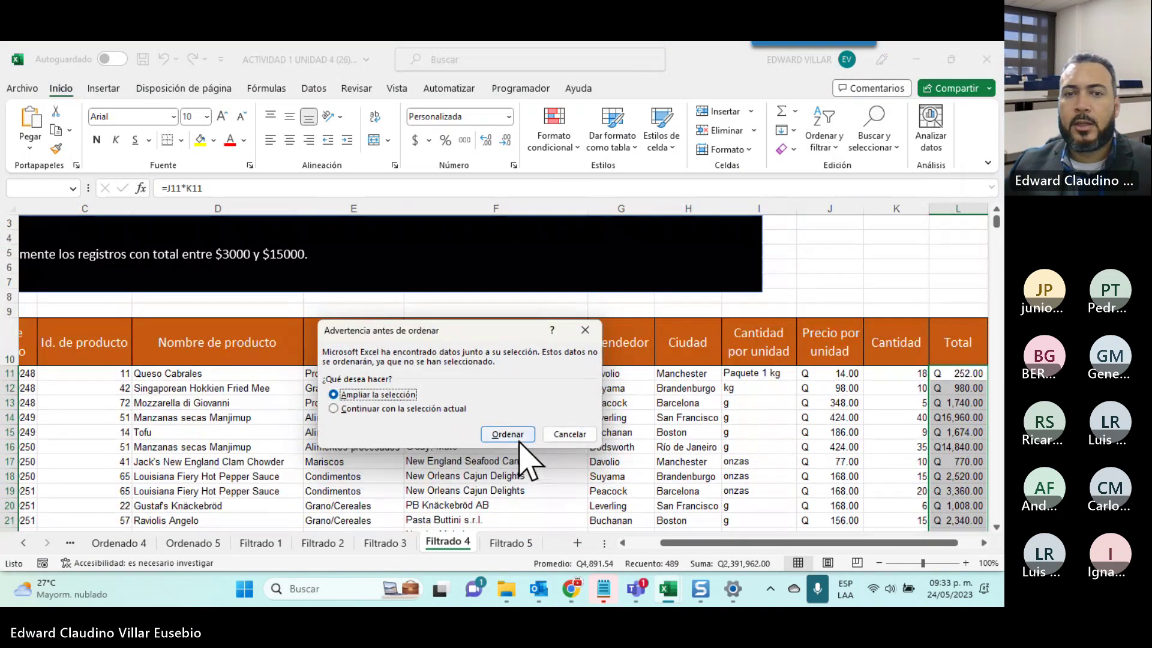
pyautogui.click(520, 441)
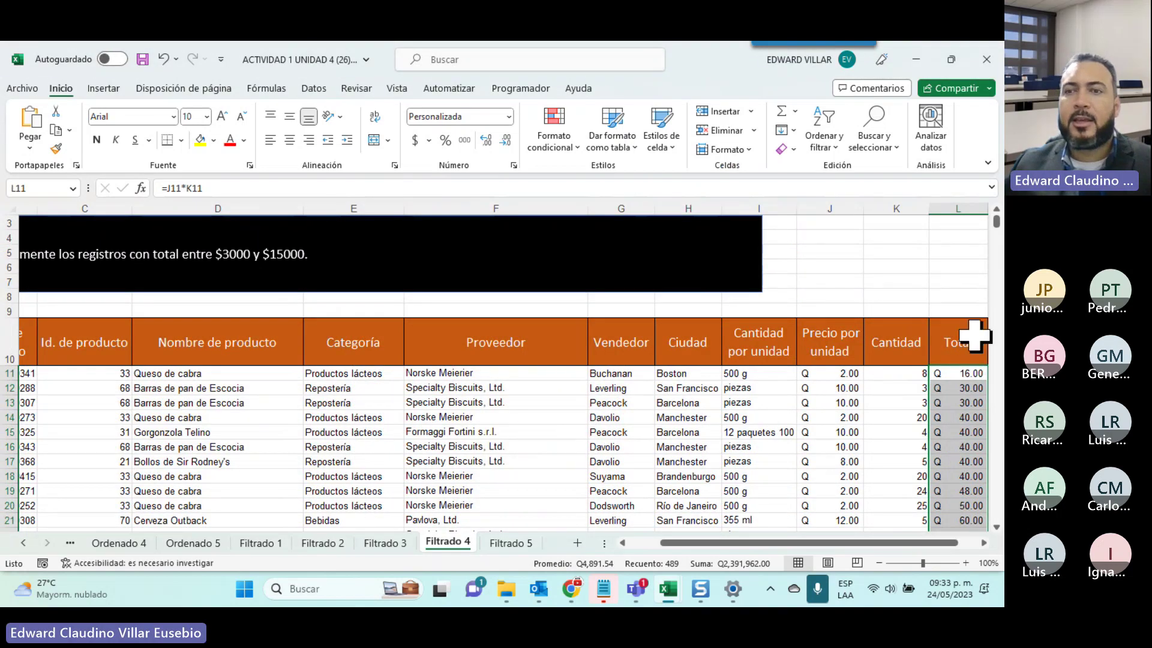
pyautogui.click(962, 343)
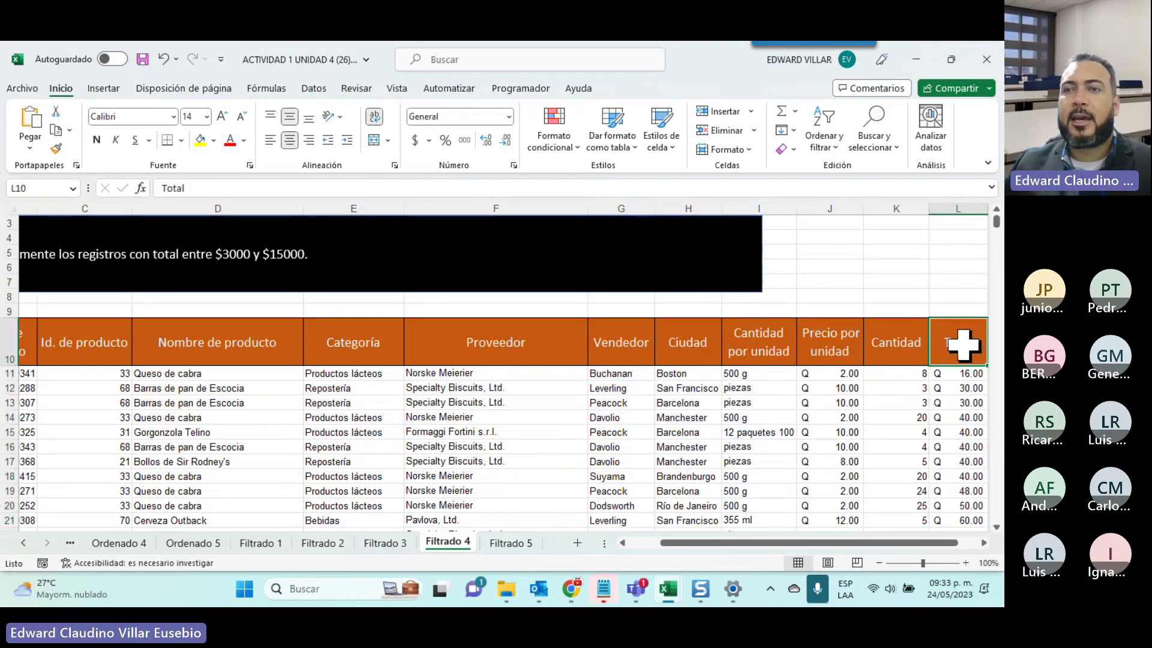
pyautogui.click(822, 146)
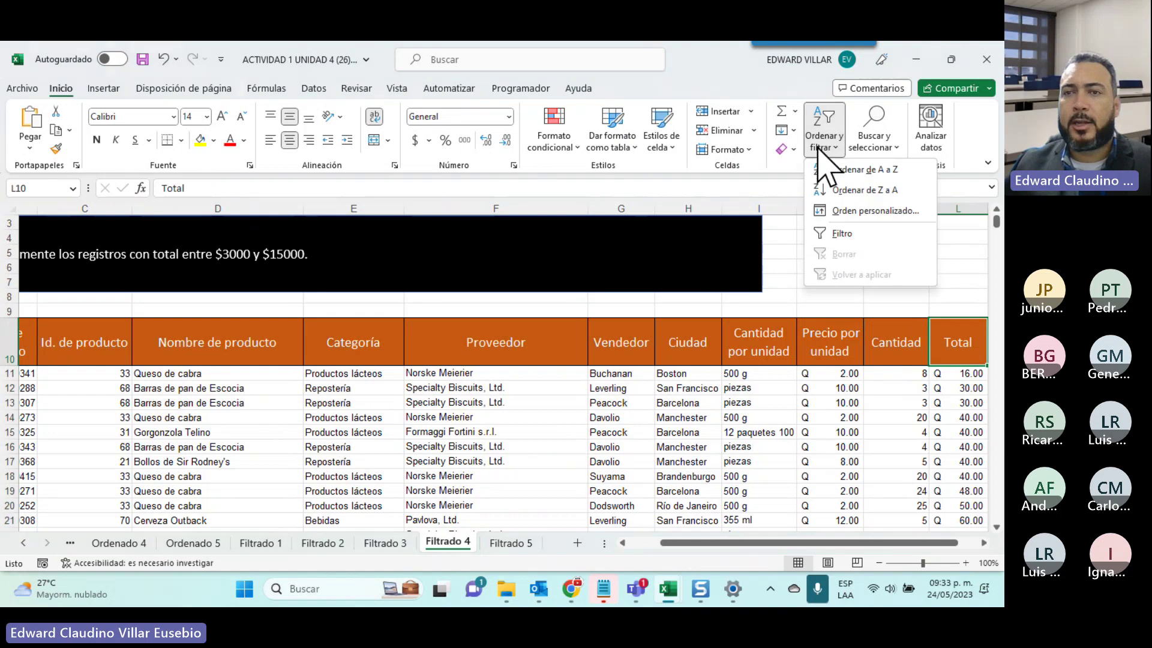
# Add filter arrows to the Filtrado 4 headers and bring up the Total column's filter options
pyautogui.click(849, 233)
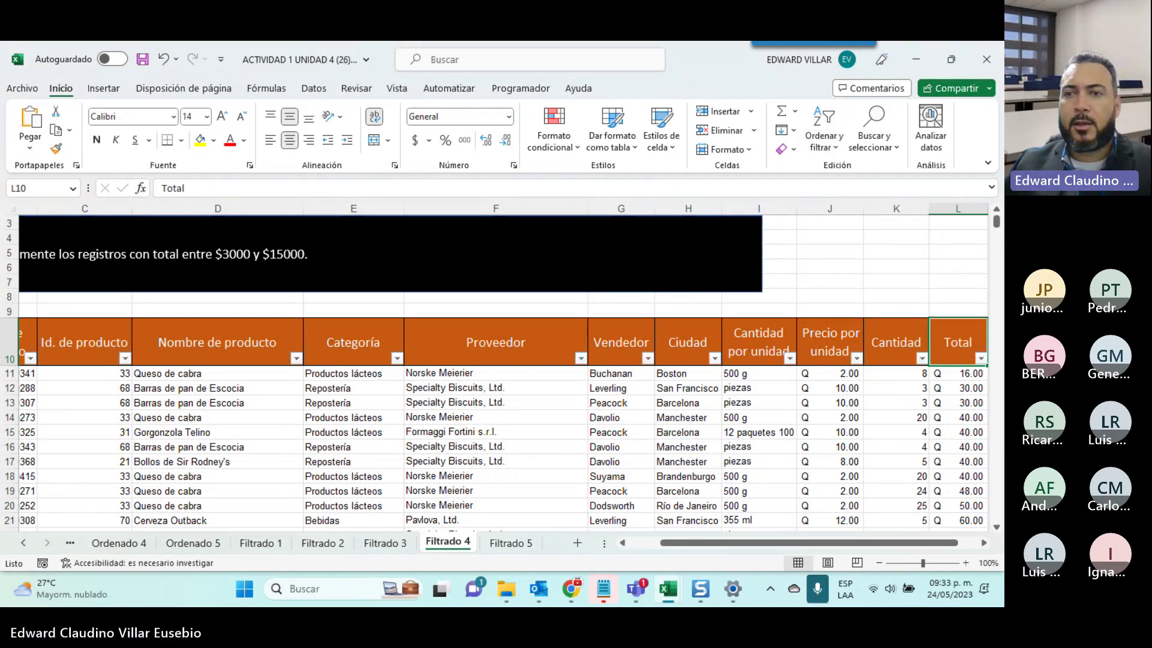
pyautogui.click(980, 358)
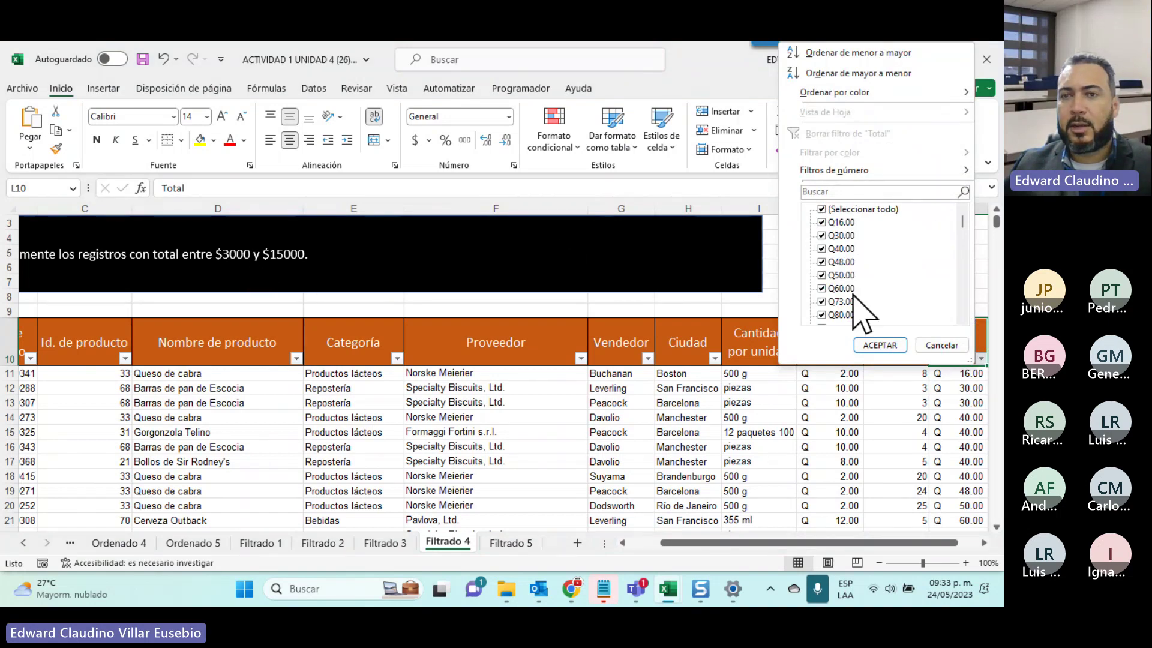
pyautogui.scroll(-4, 888, 300)
pyautogui.scroll(-3, 906, 286)
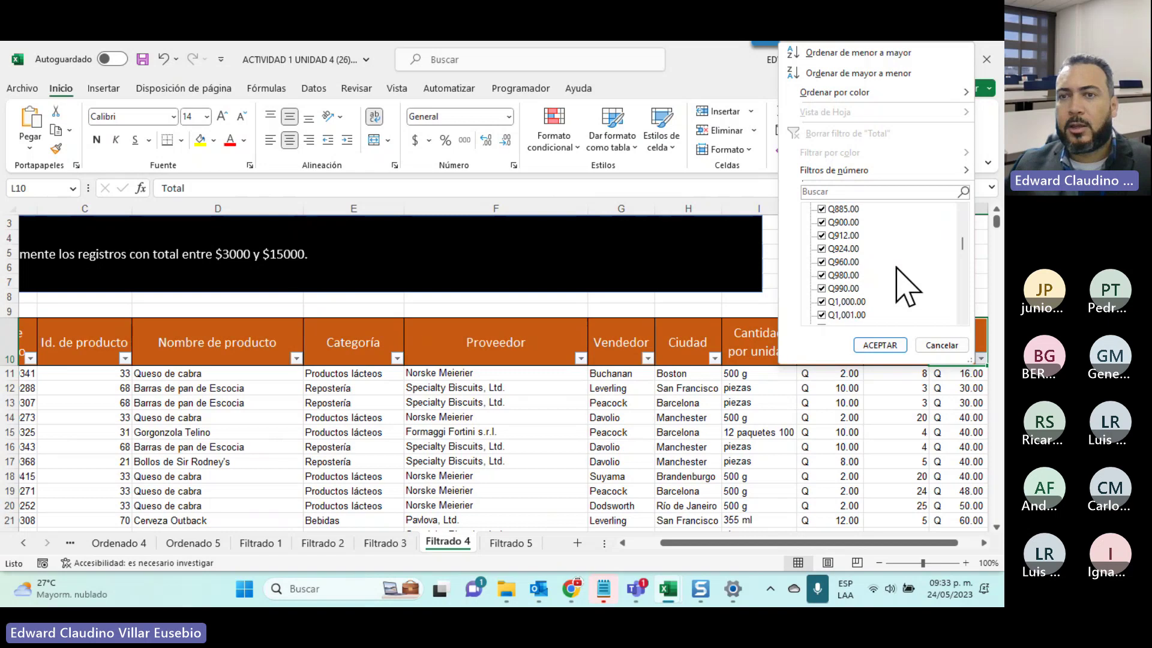
pyautogui.scroll(-3, 906, 288)
pyautogui.scroll(-3, 905, 292)
pyautogui.scroll(-3, 894, 274)
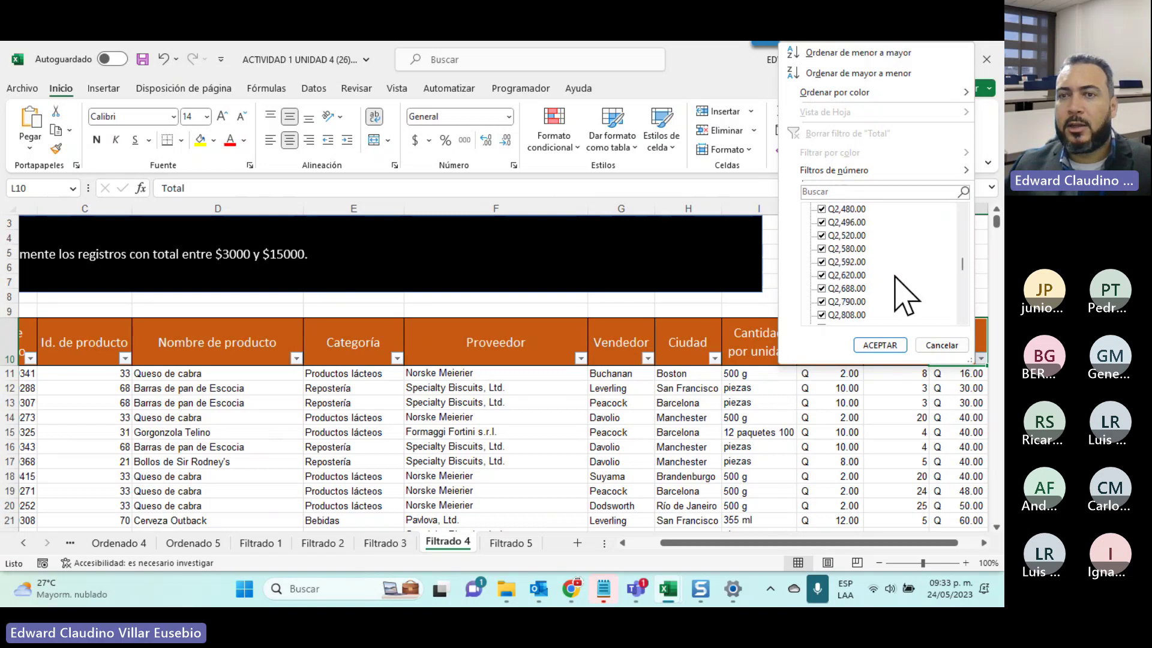
pyautogui.scroll(-3, 895, 275)
pyautogui.scroll(-3, 895, 276)
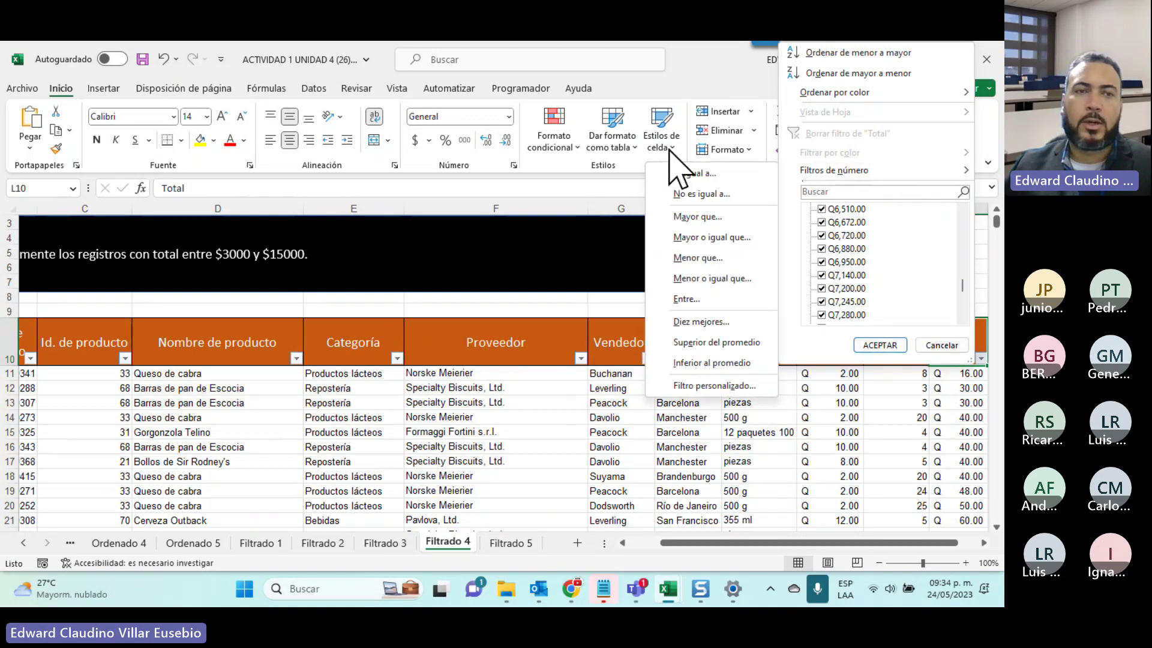
pyautogui.moveTo(833, 170)
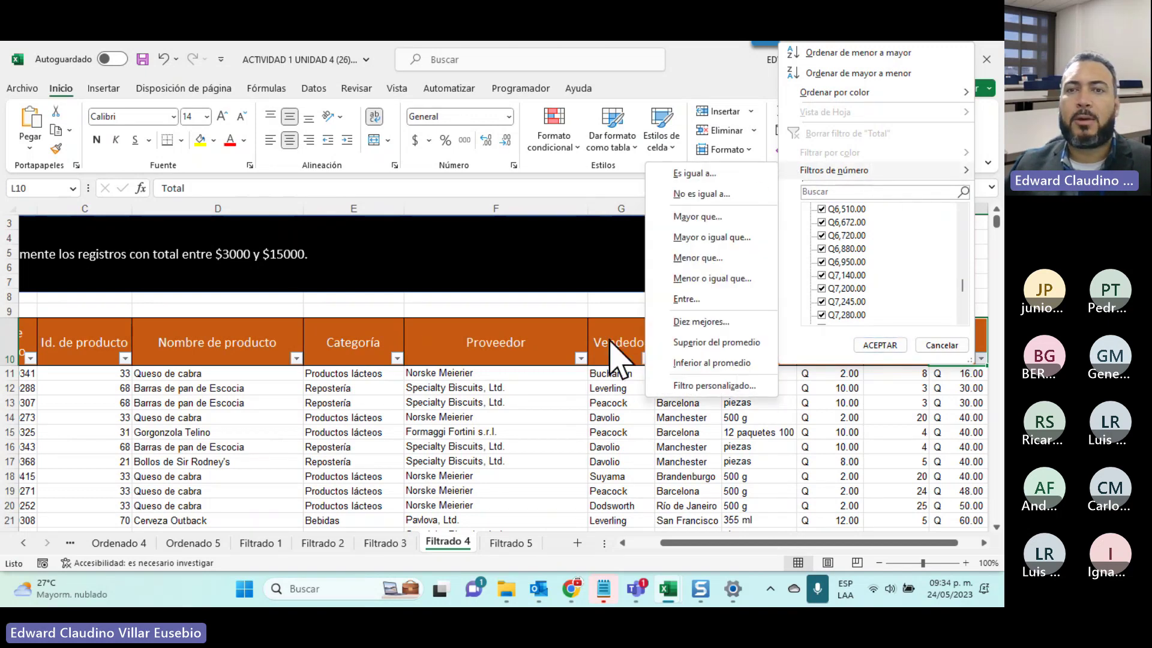
# Filter Total to values between 3000 and 15000, leaving 184 of 489 records
pyautogui.click(683, 299)
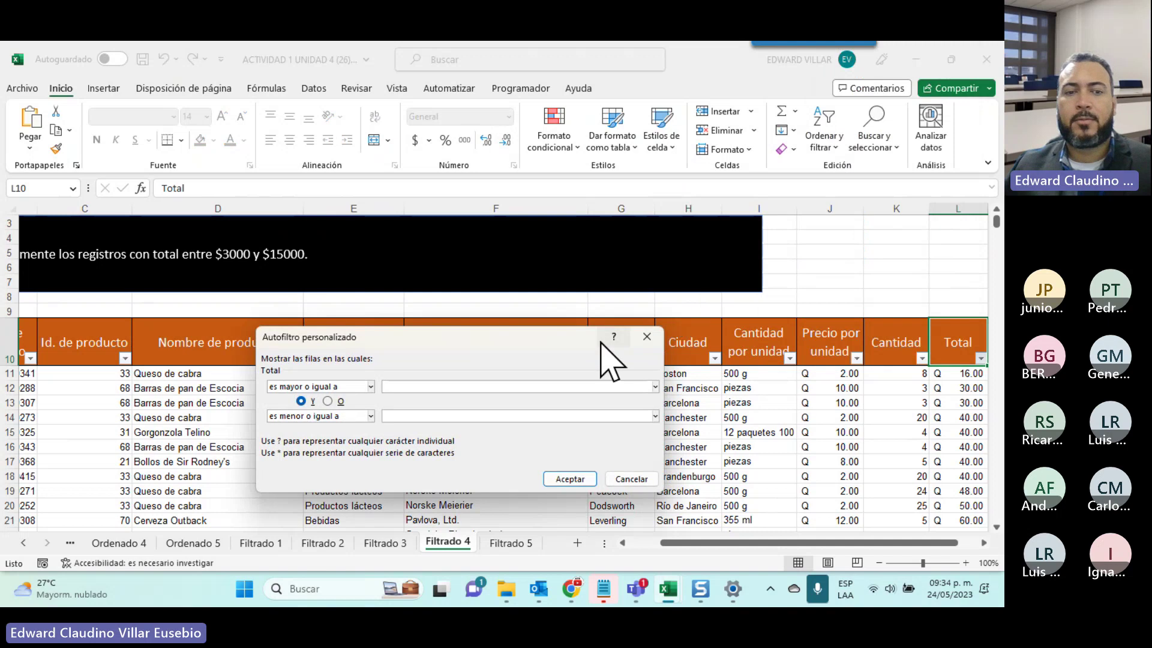
pyautogui.write('3000')
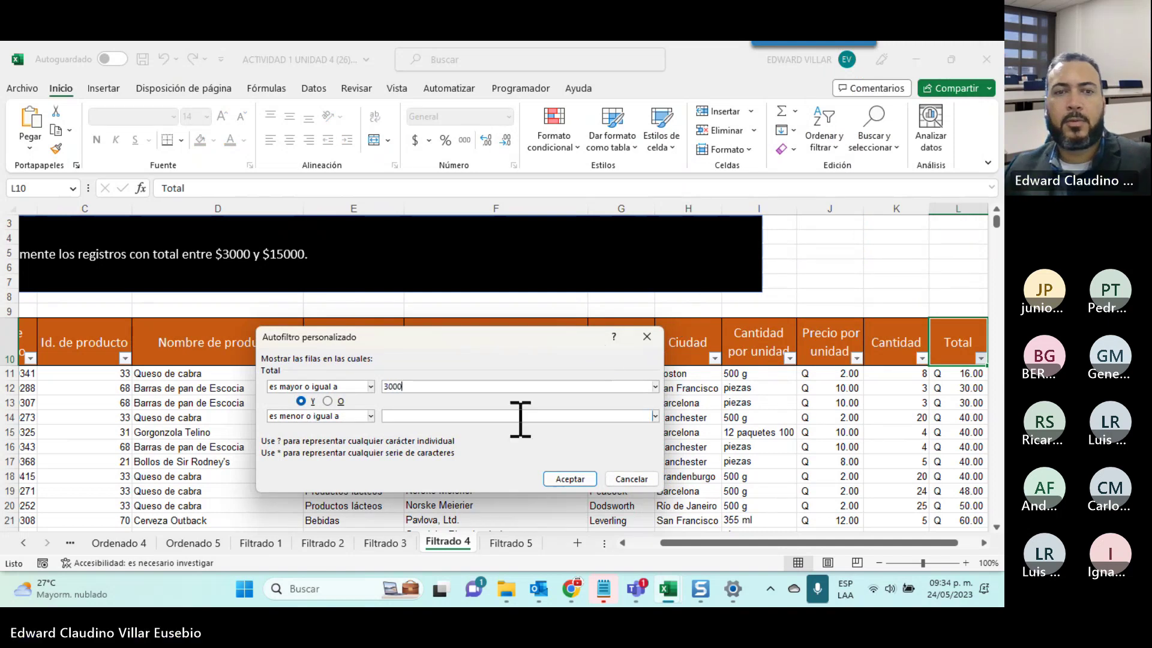
pyautogui.write('5000')
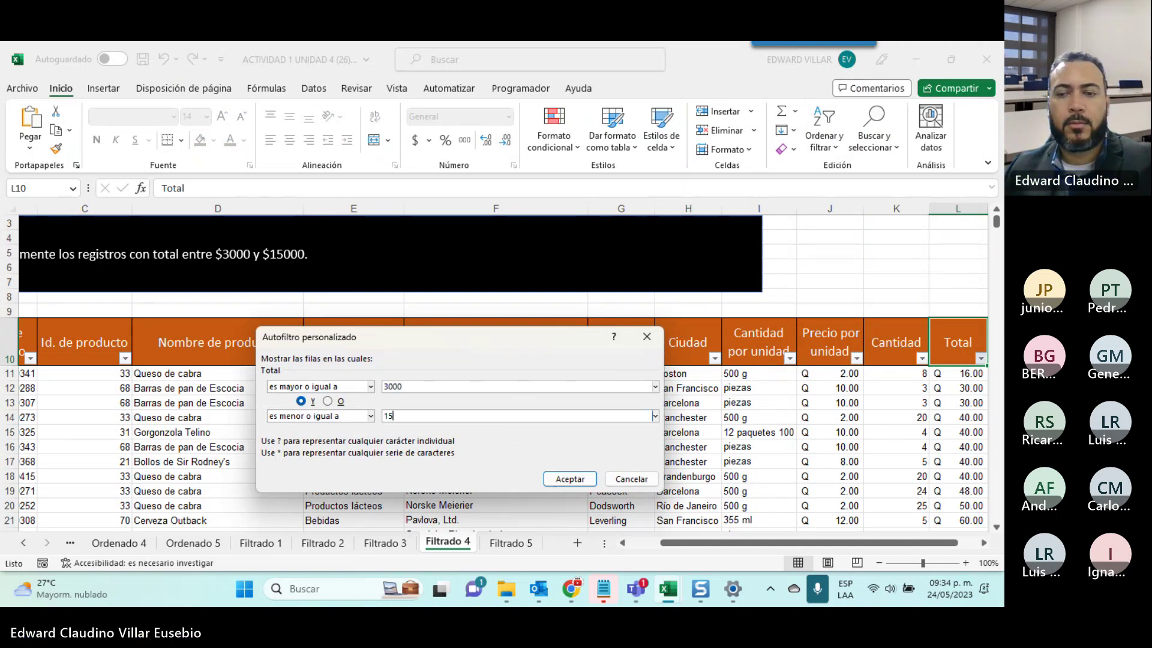
pyautogui.click(569, 479)
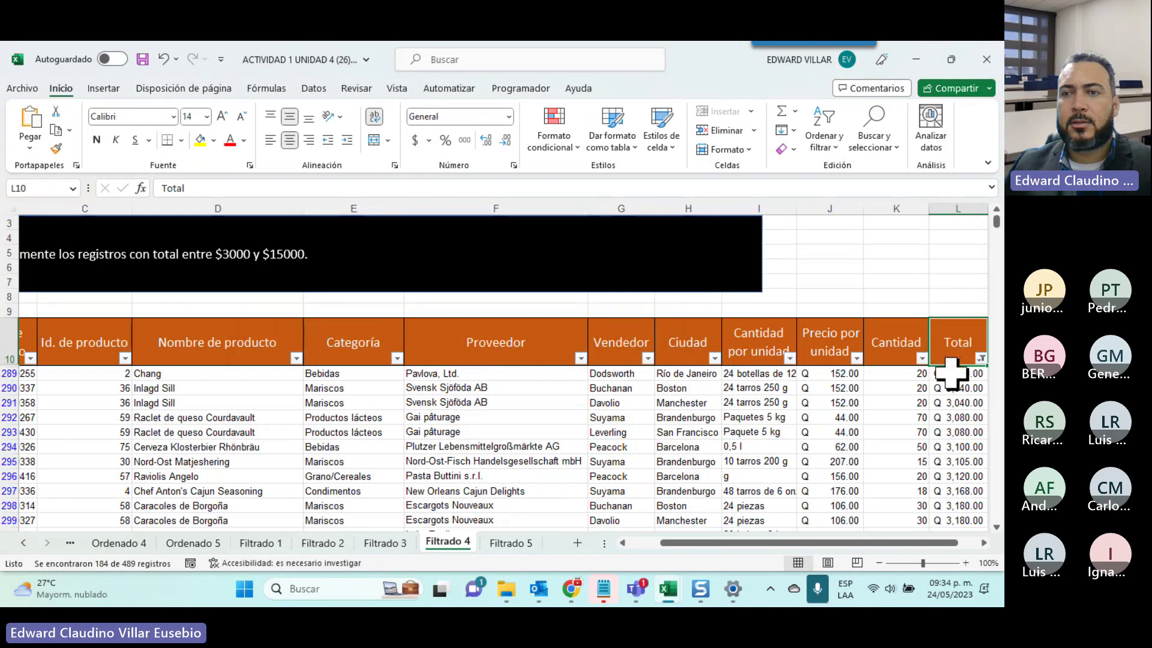
pyautogui.click(952, 373)
pyautogui.click(958, 447)
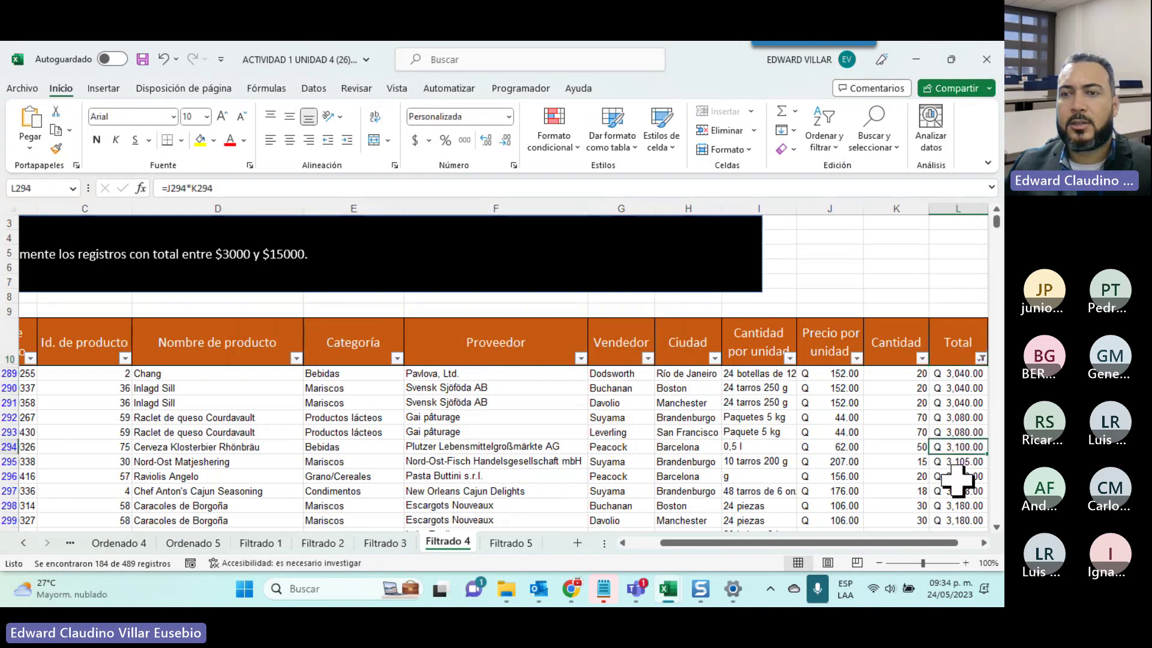
pyautogui.scroll(-7, 958, 478)
pyautogui.scroll(-7, 958, 478)
pyautogui.scroll(-7, 958, 478)
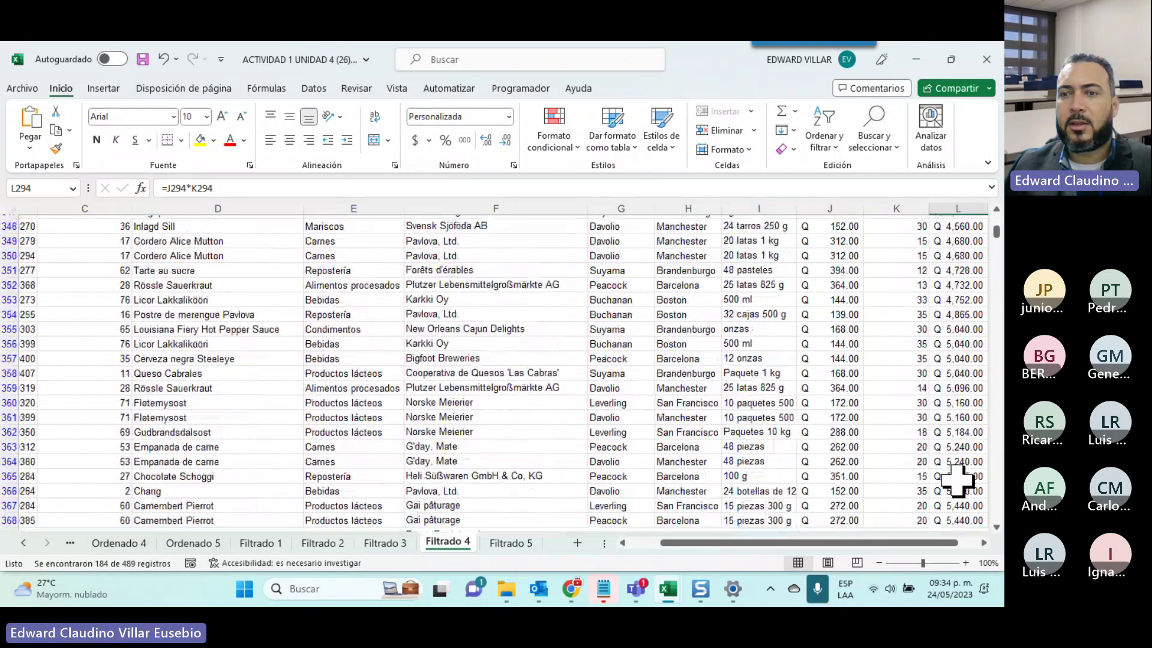
pyautogui.scroll(-7, 958, 478)
pyautogui.scroll(-7, 958, 478)
pyautogui.scroll(-7, 958, 478)
pyautogui.scroll(-7, 958, 478)
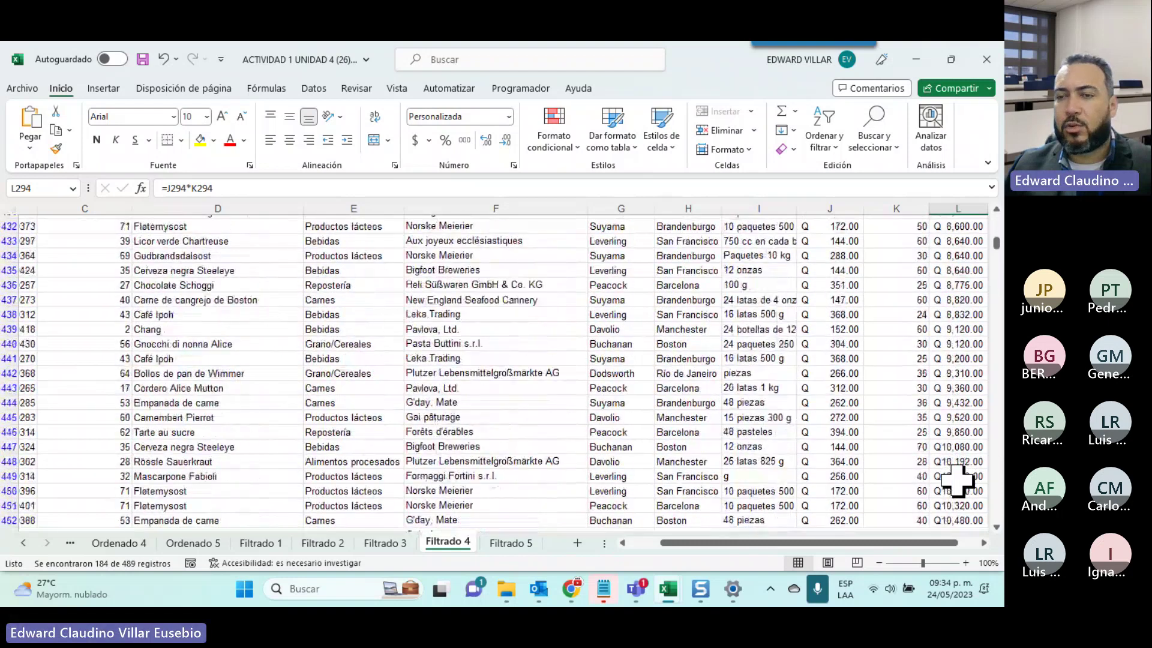
pyautogui.scroll(-7, 958, 478)
pyautogui.scroll(-5, 957, 478)
pyautogui.scroll(3, 958, 478)
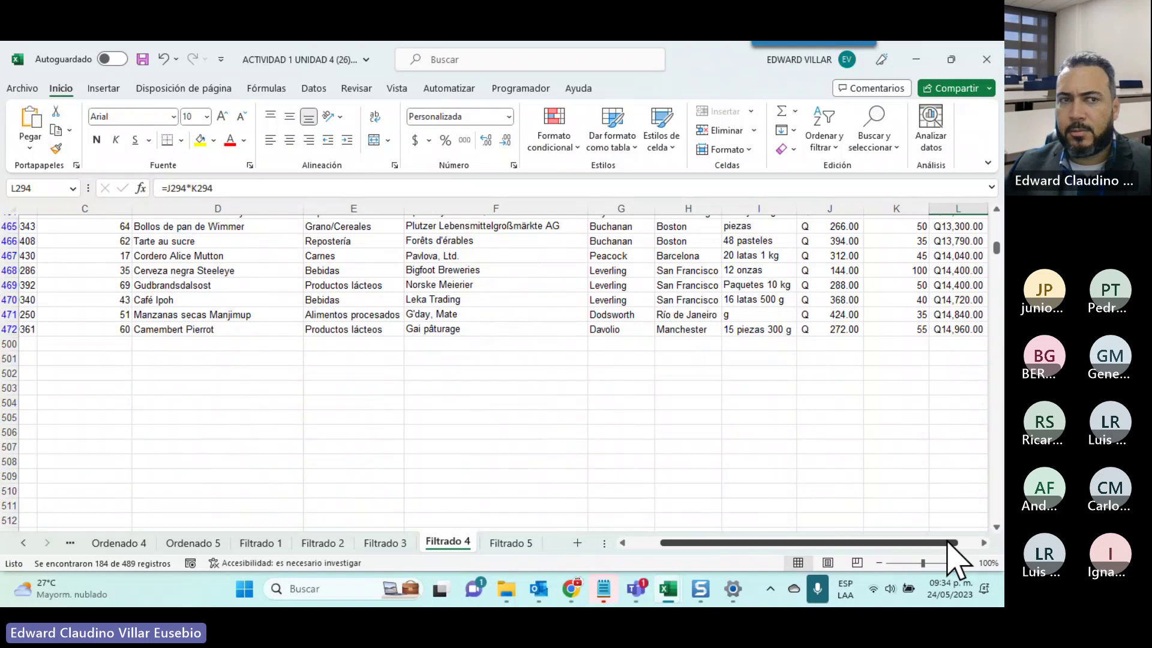
pyautogui.scroll(6, 809, 496)
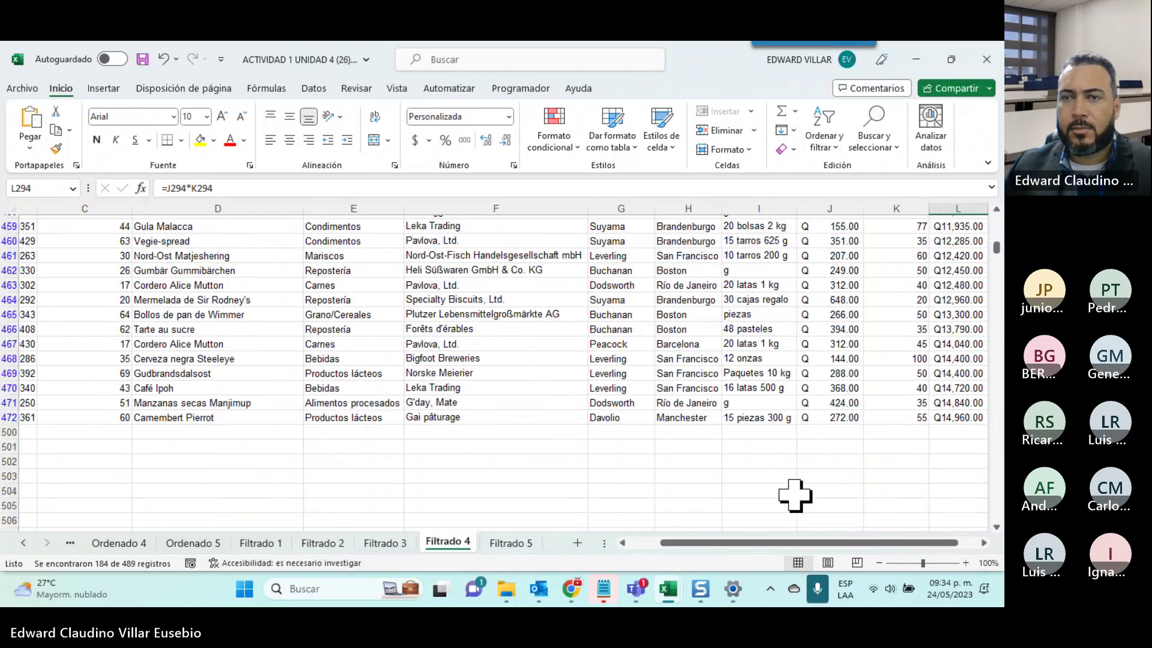
pyautogui.scroll(6, 804, 496)
pyautogui.scroll(6, 797, 496)
pyautogui.scroll(5, 795, 495)
pyautogui.scroll(5, 795, 495)
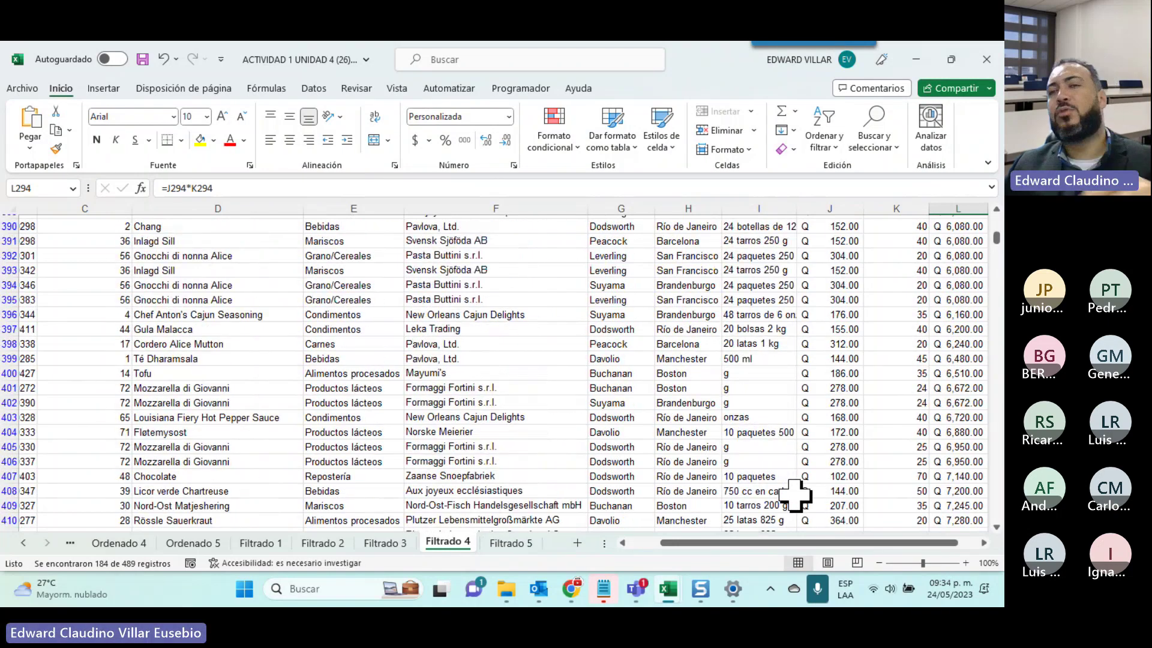
pyautogui.scroll(12, 795, 495)
pyautogui.scroll(4, 794, 495)
pyautogui.scroll(2, 795, 496)
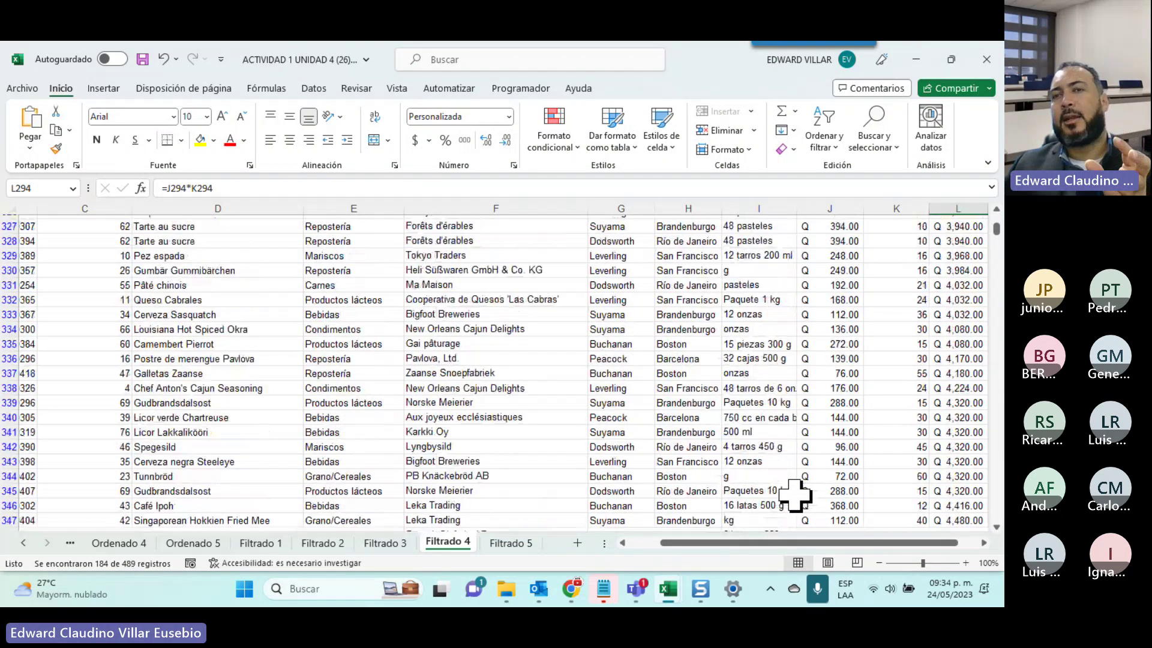
pyautogui.scroll(7, 794, 495)
pyautogui.scroll(2, 795, 495)
pyautogui.scroll(4, 794, 495)
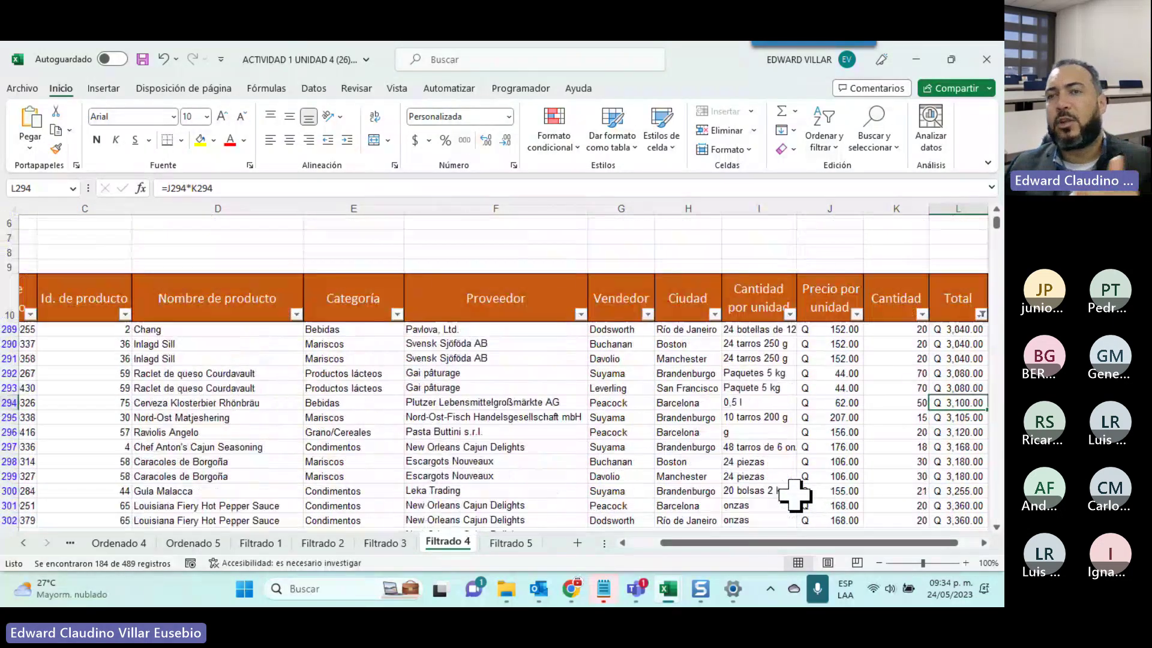
pyautogui.scroll(2, 794, 496)
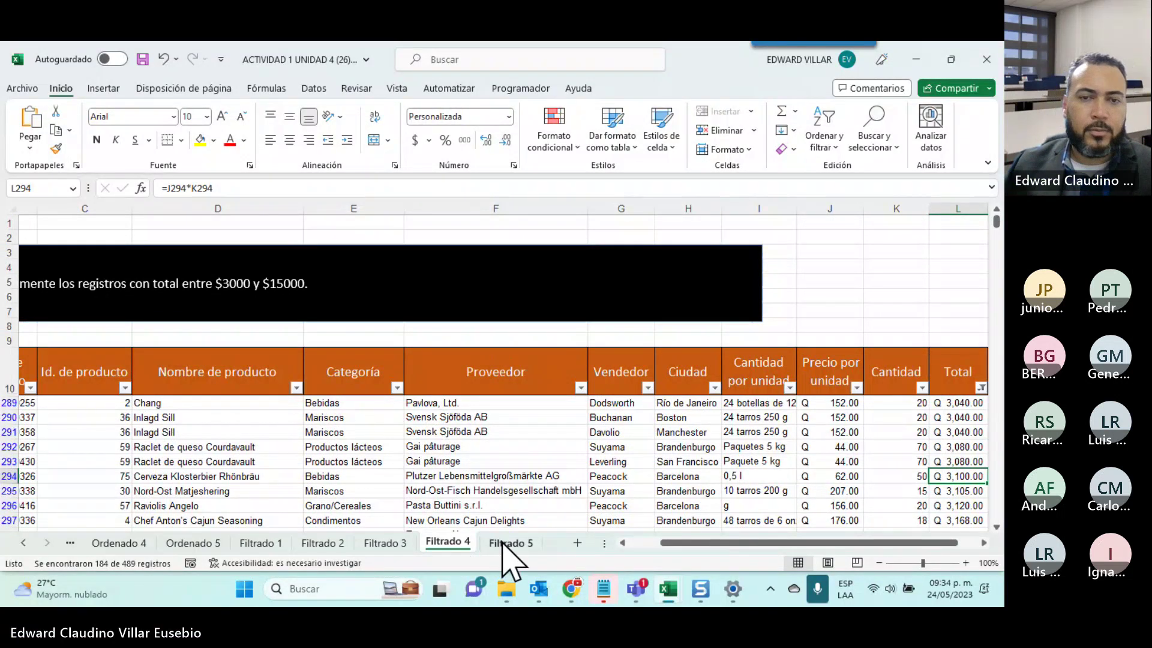
# On the Filtrado 5 sheet, sort the whole table by Fecha Venta from oldest to newest
pyautogui.click(507, 543)
pyautogui.scroll(1, 514, 552)
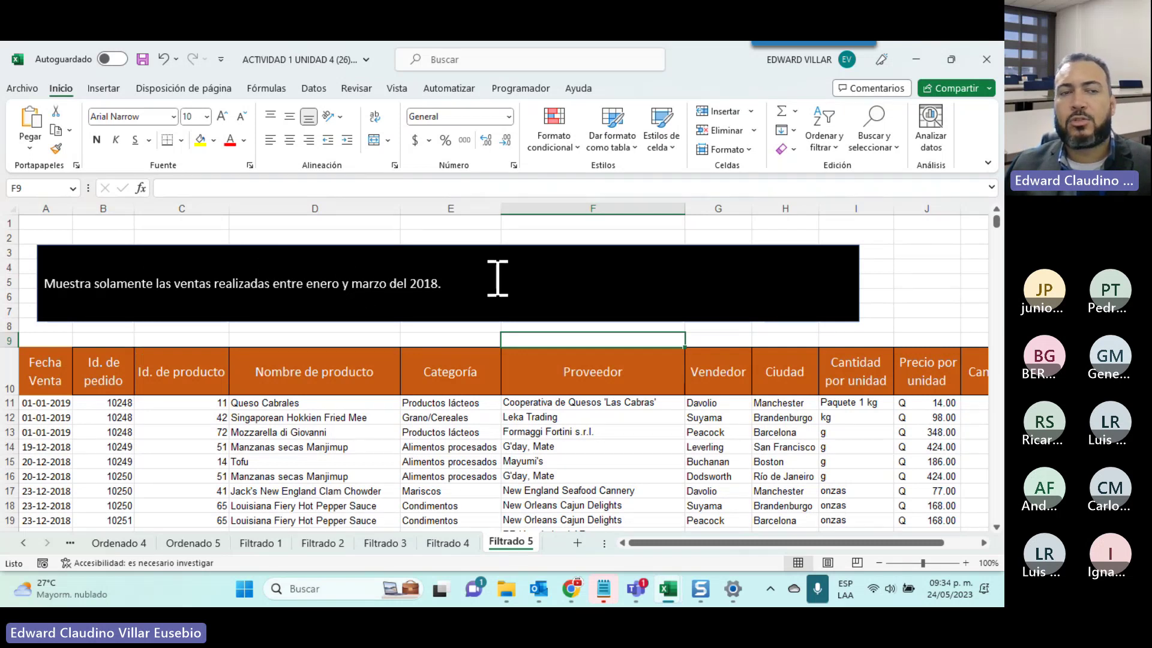
pyautogui.moveTo(38, 402)
pyautogui.mouseDown()
pyautogui.moveTo(37, 598)
pyautogui.moveTo(56, 510)
pyautogui.moveTo(60, 326)
pyautogui.mouseUp()
pyautogui.moveTo(51, 372); pyautogui.dragTo(43, 529)
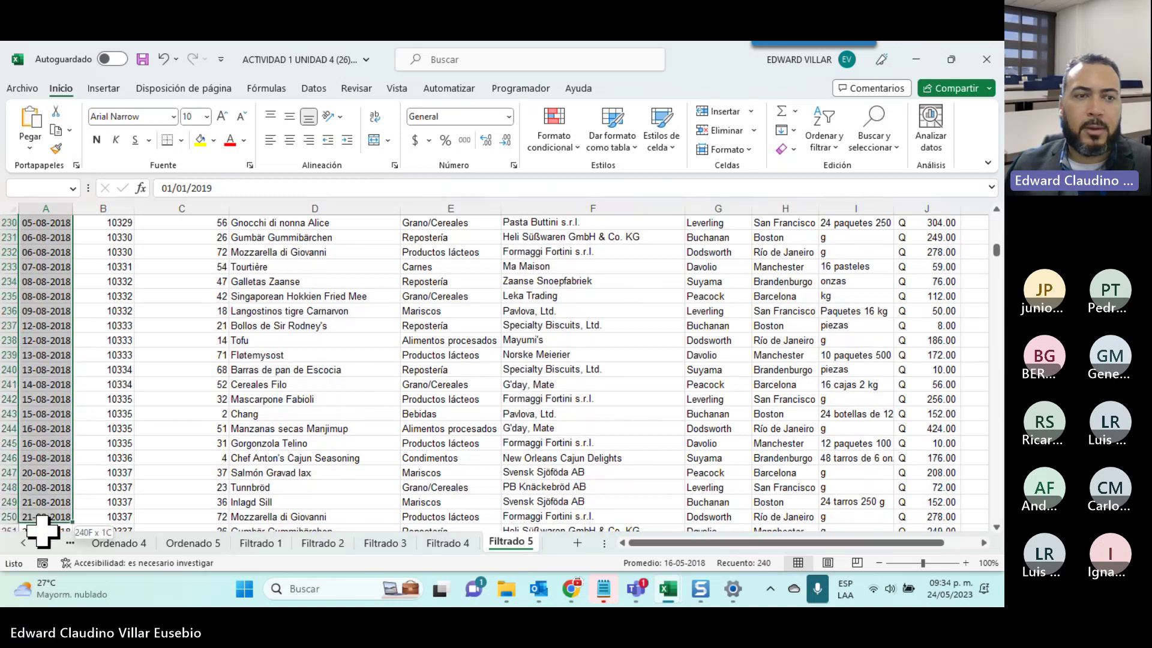
pyautogui.moveTo(43, 529); pyautogui.dragTo(45, 597)
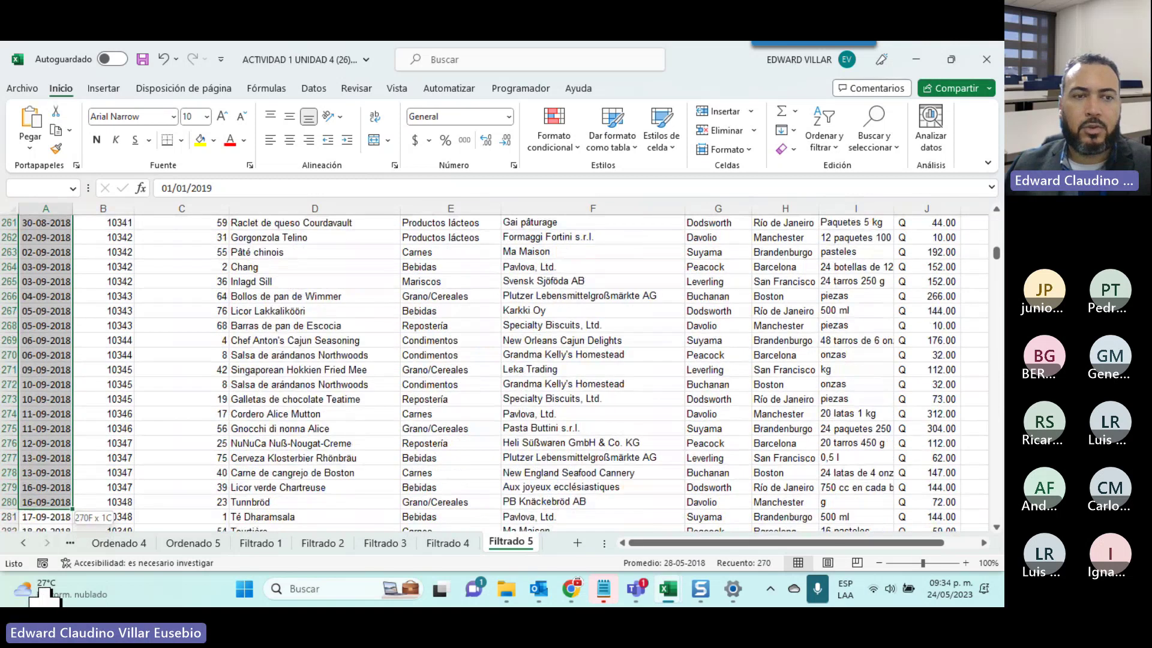
pyautogui.moveTo(45, 597); pyautogui.dragTo(45, 597)
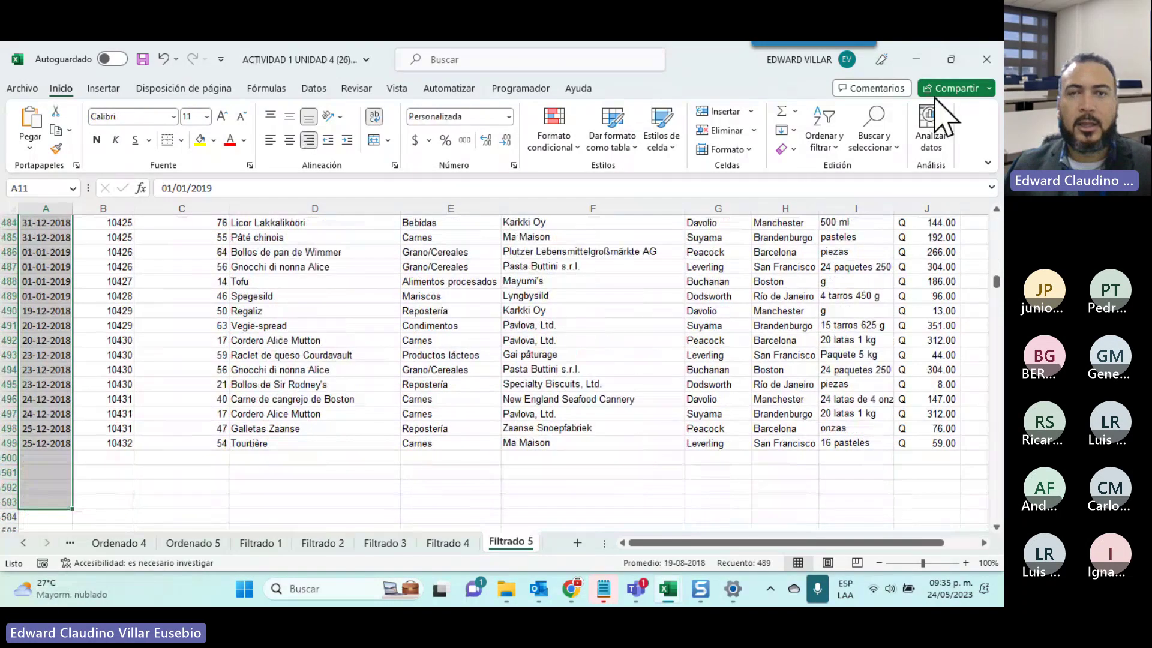
pyautogui.click(835, 155)
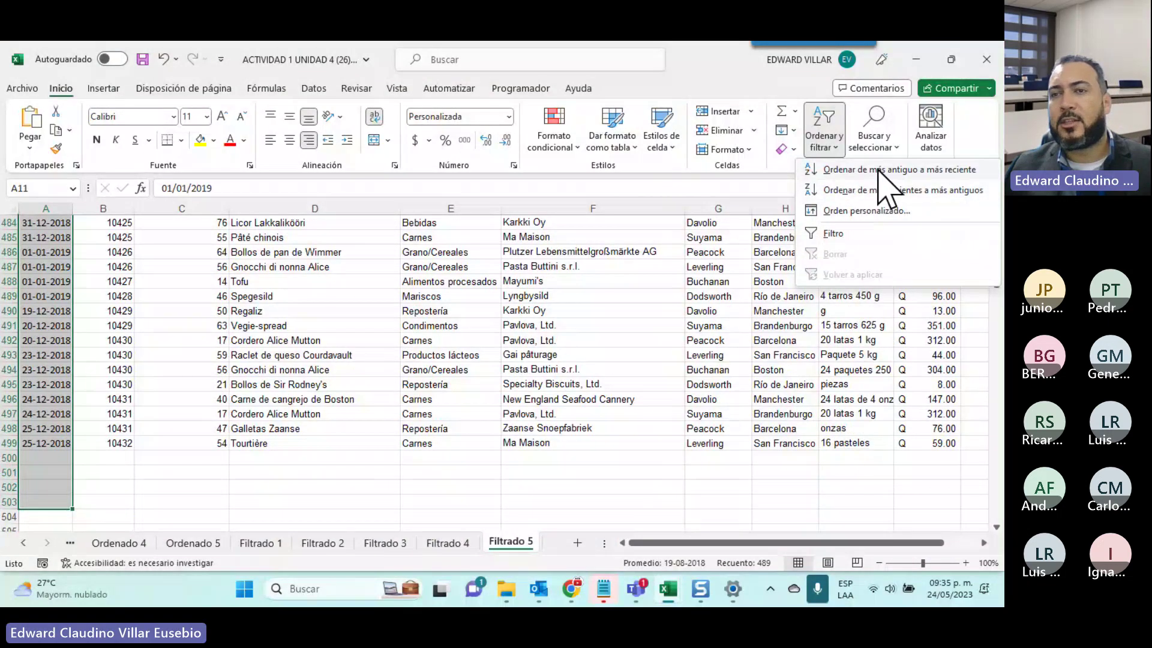
pyautogui.click(956, 169)
pyautogui.click(506, 433)
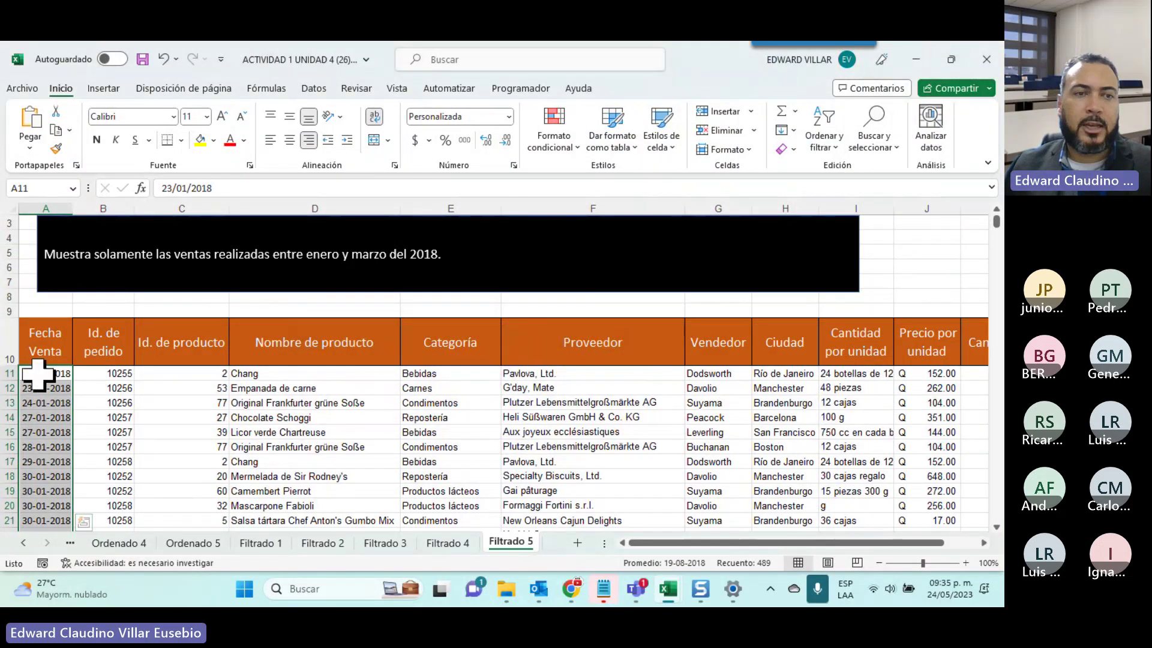
# Add header filter arrows and bring up the Fecha Venta filter options
pyautogui.click(46, 342)
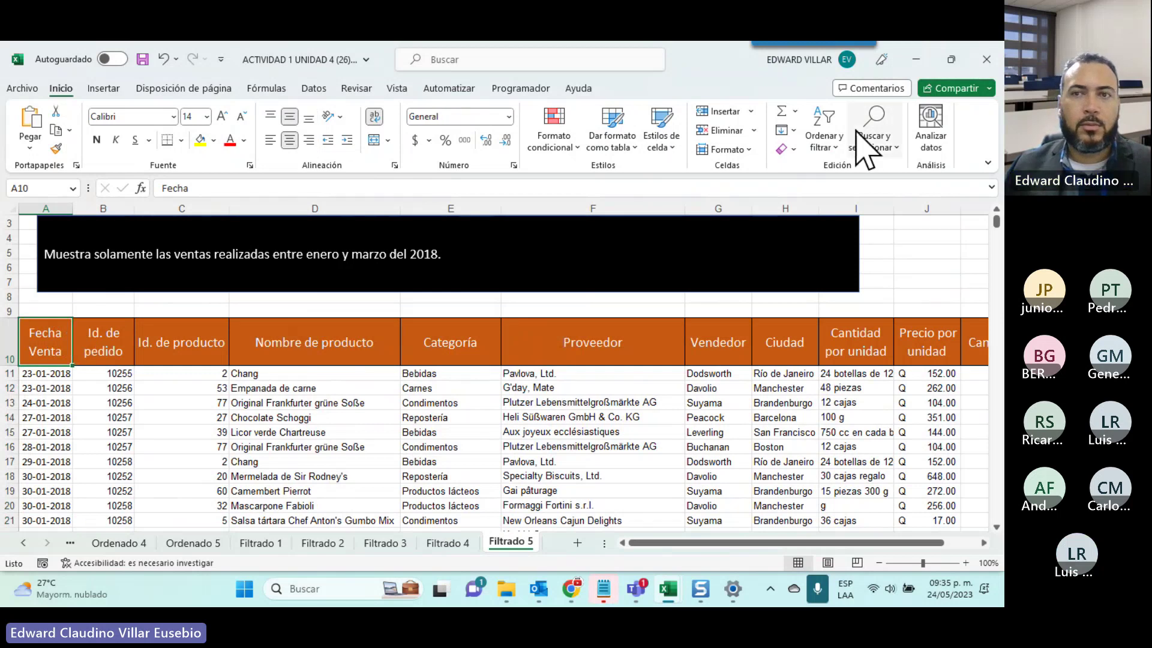
pyautogui.click(836, 150)
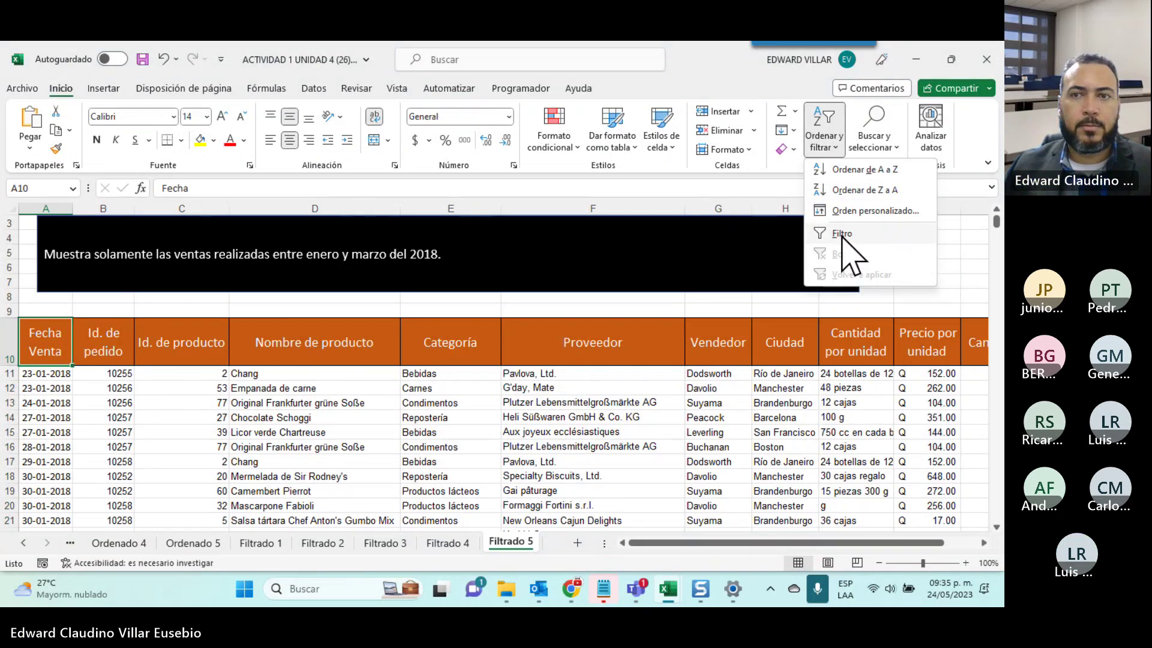
pyautogui.click(841, 234)
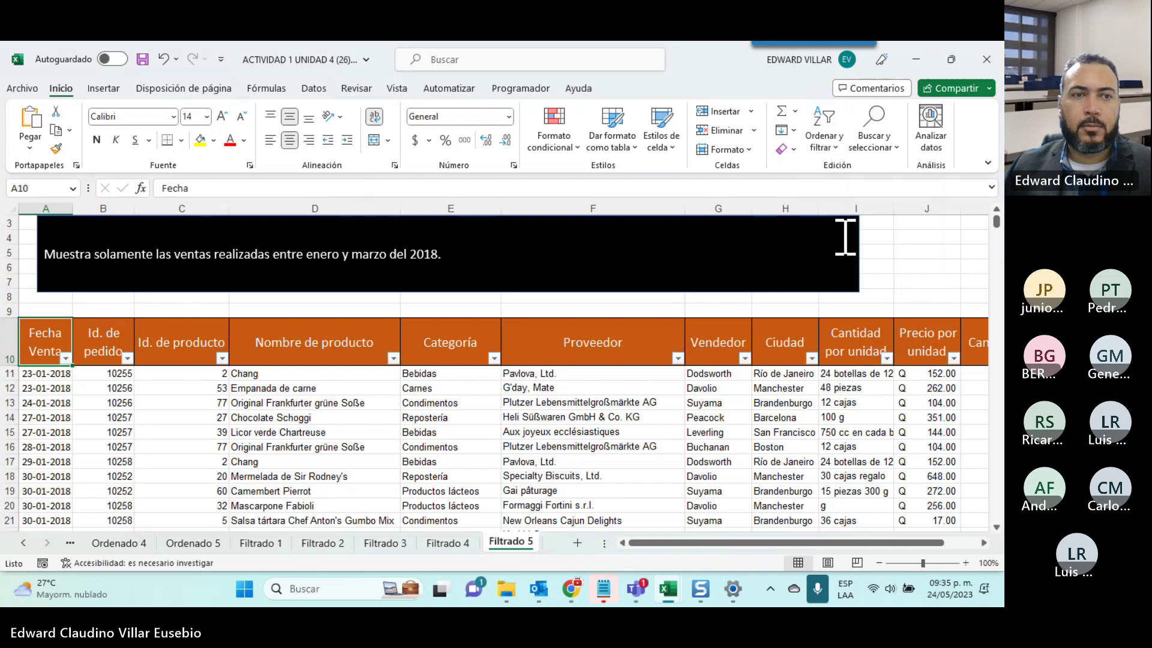
pyautogui.click(65, 358)
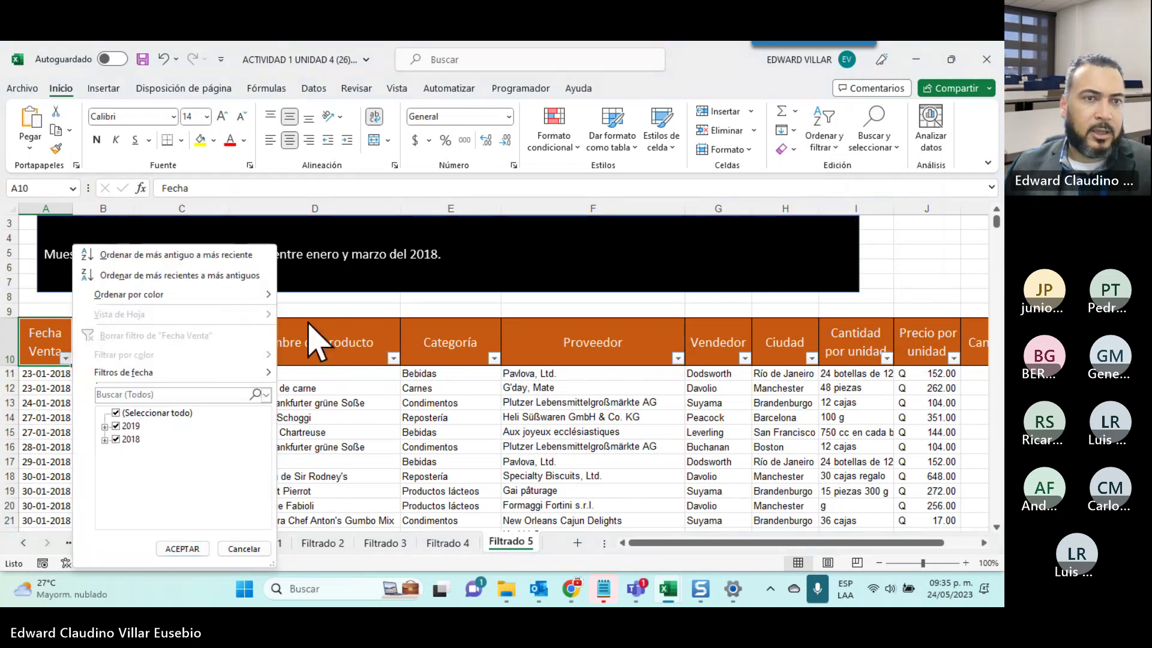
pyautogui.moveTo(180, 372)
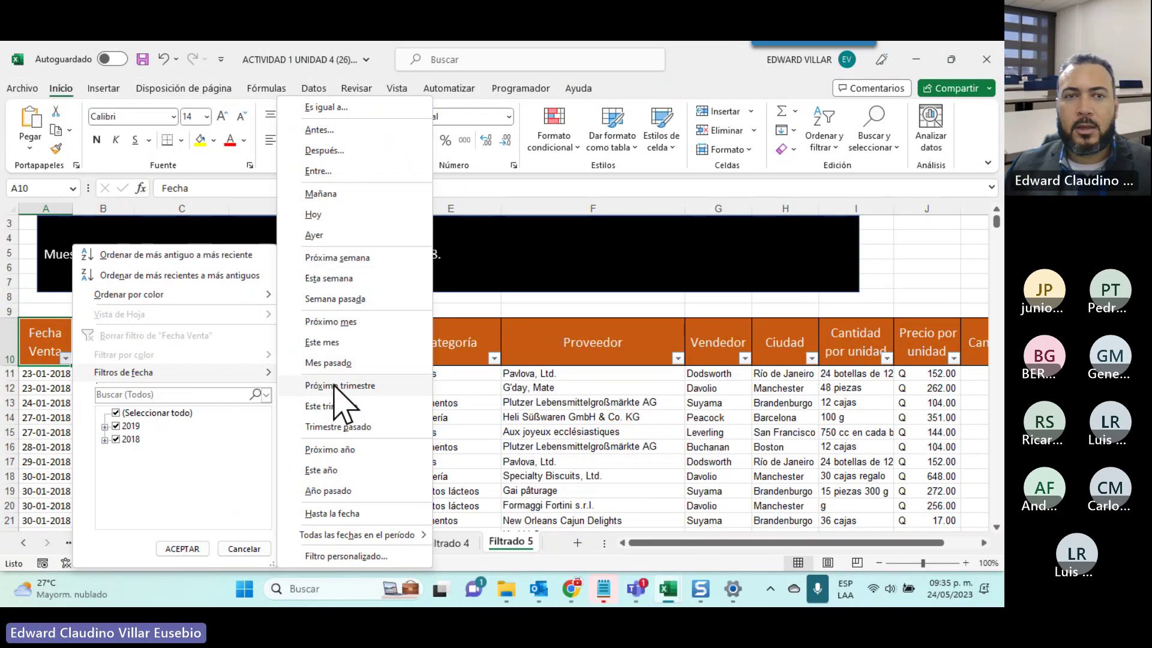
# Start a between-dates Fecha Venta filter with the start date set to 01/01/2018
pyautogui.click(362, 171)
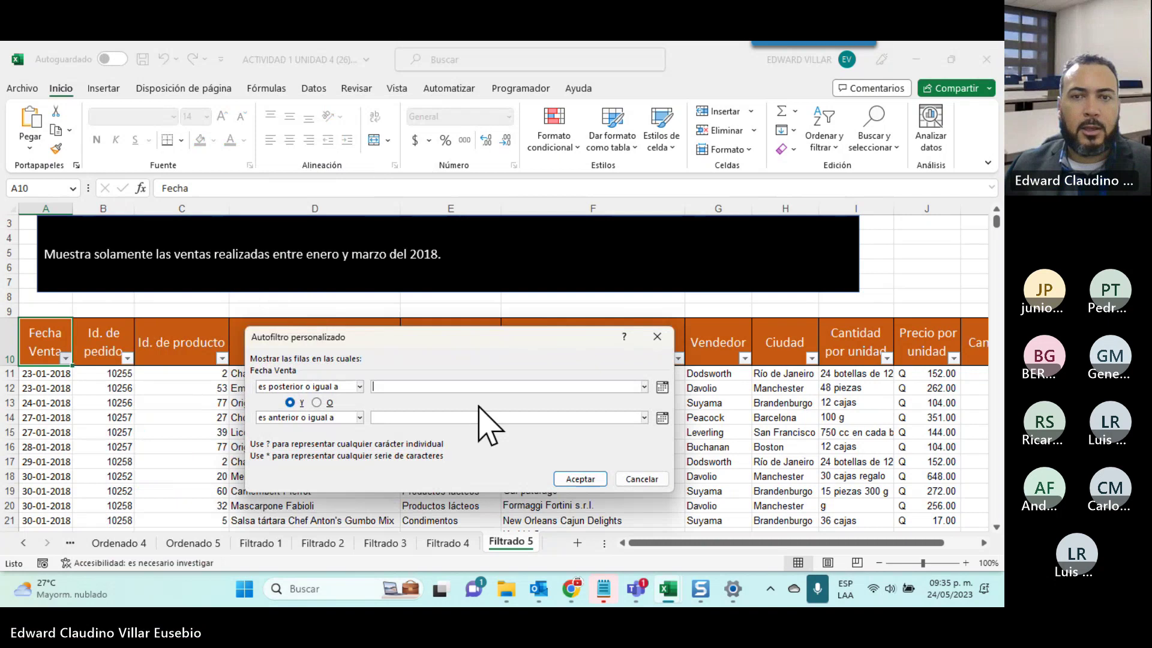
pyautogui.click(662, 387)
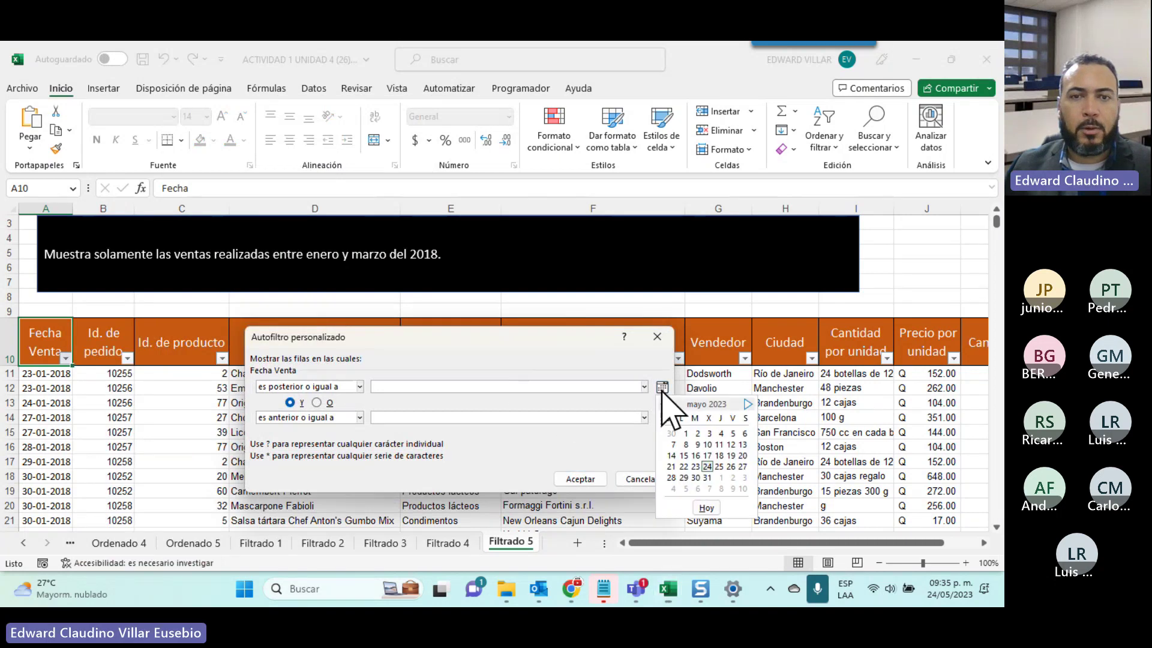
pyautogui.click(697, 433)
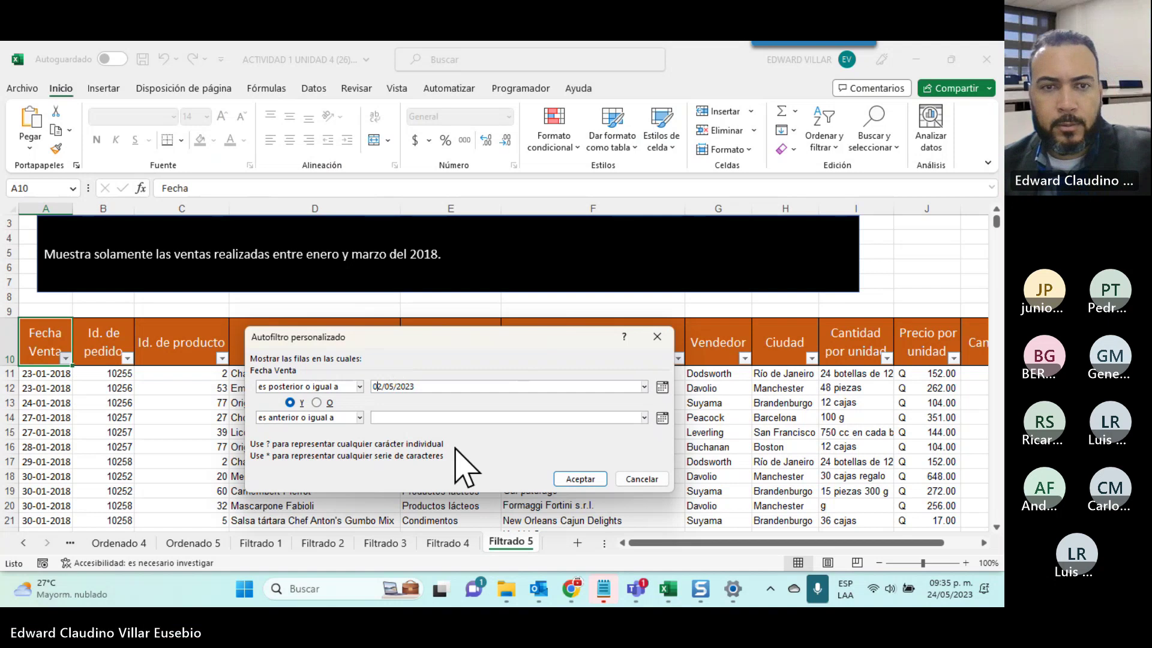
pyautogui.press('Home')
pyautogui.press('Right')
pyautogui.press('Right')
pyautogui.press('BackSpace')
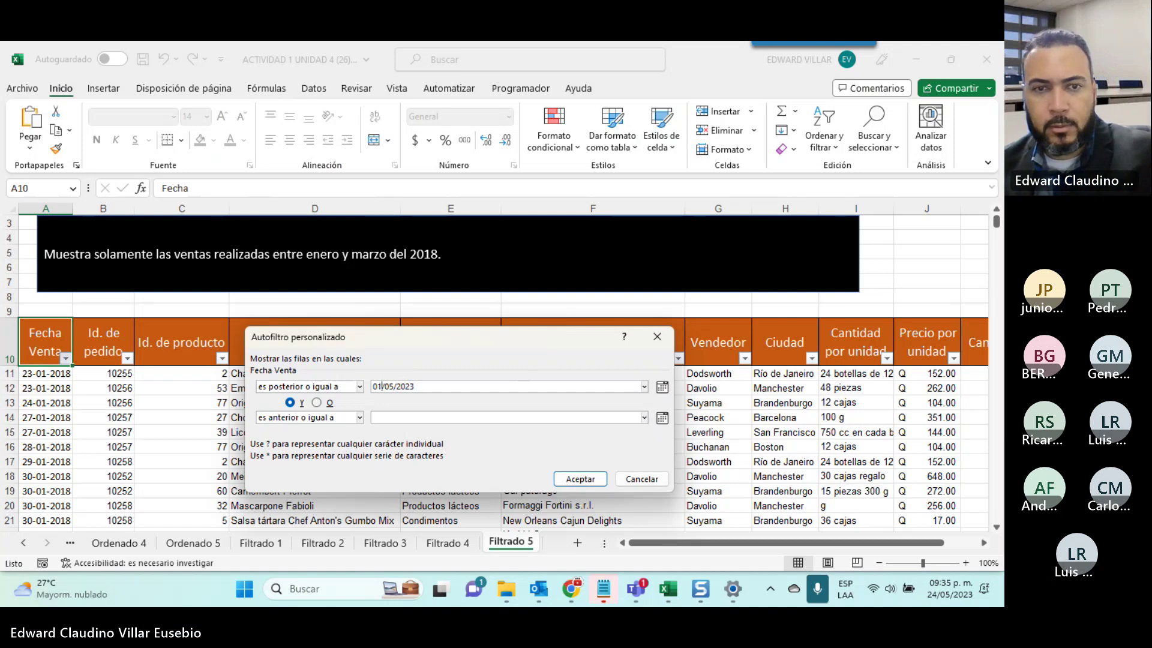
pyautogui.write('1')
pyautogui.press('Right')
pyautogui.press('Right')
pyautogui.press('Right')
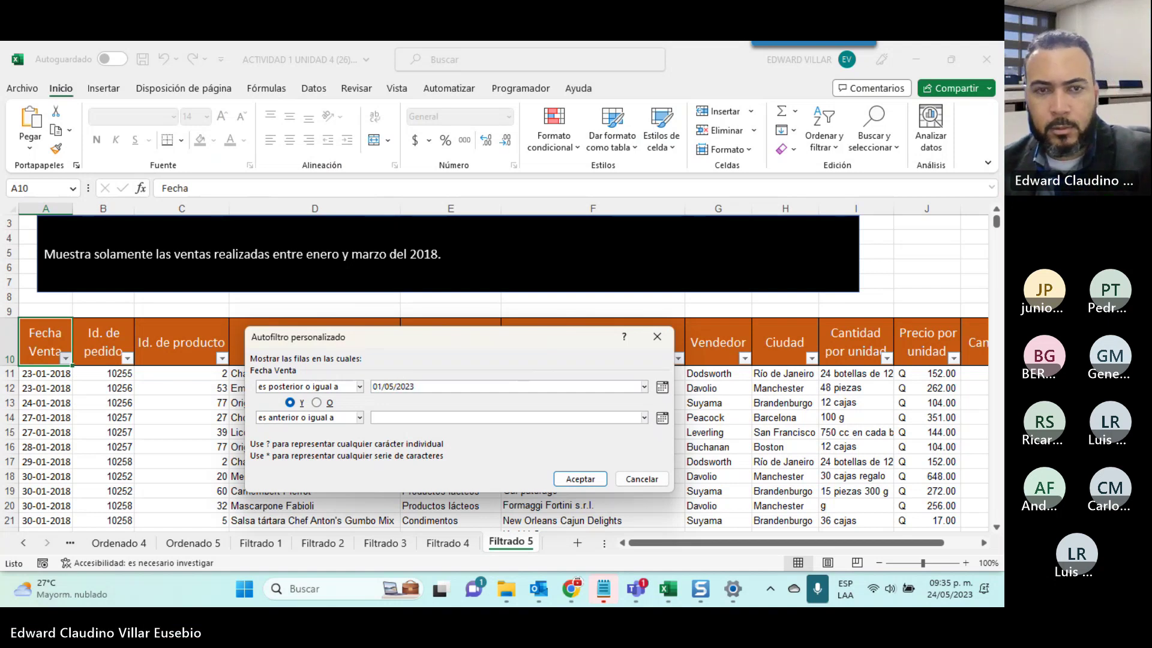
pyautogui.press('BackSpace')
pyautogui.write('1')
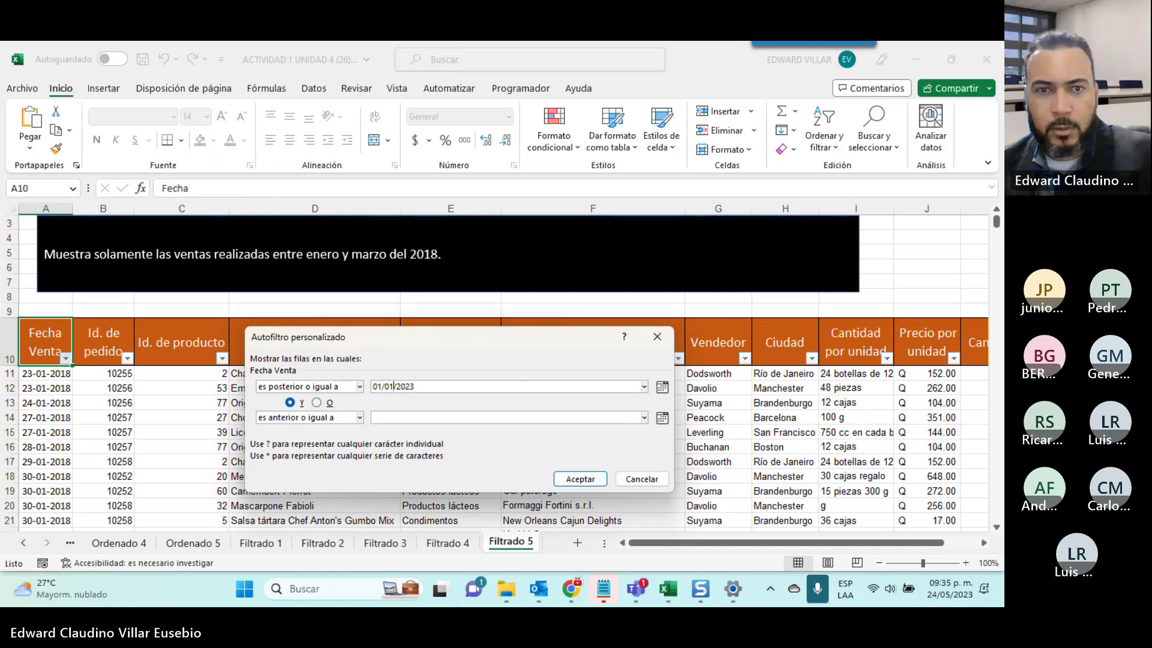
pyautogui.click(447, 392)
pyautogui.press('BackSpace')
pyautogui.press('BackSpace')
pyautogui.write('18')
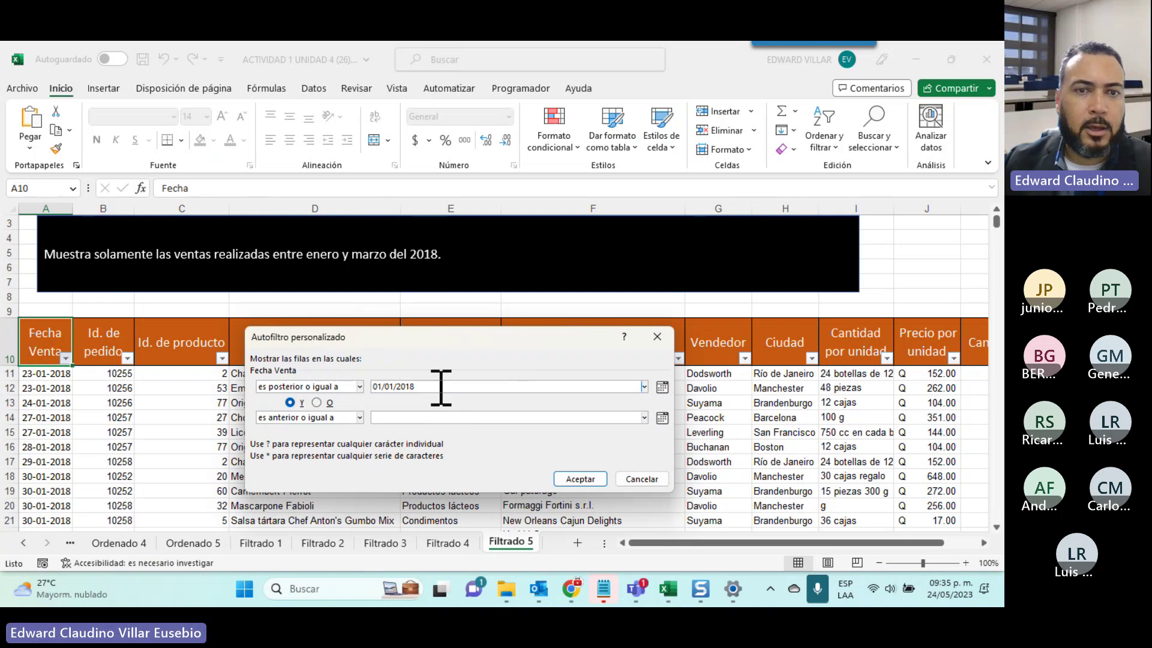
pyautogui.doubleClick(358, 382)
pyautogui.hotkey('ctrl', 'c')
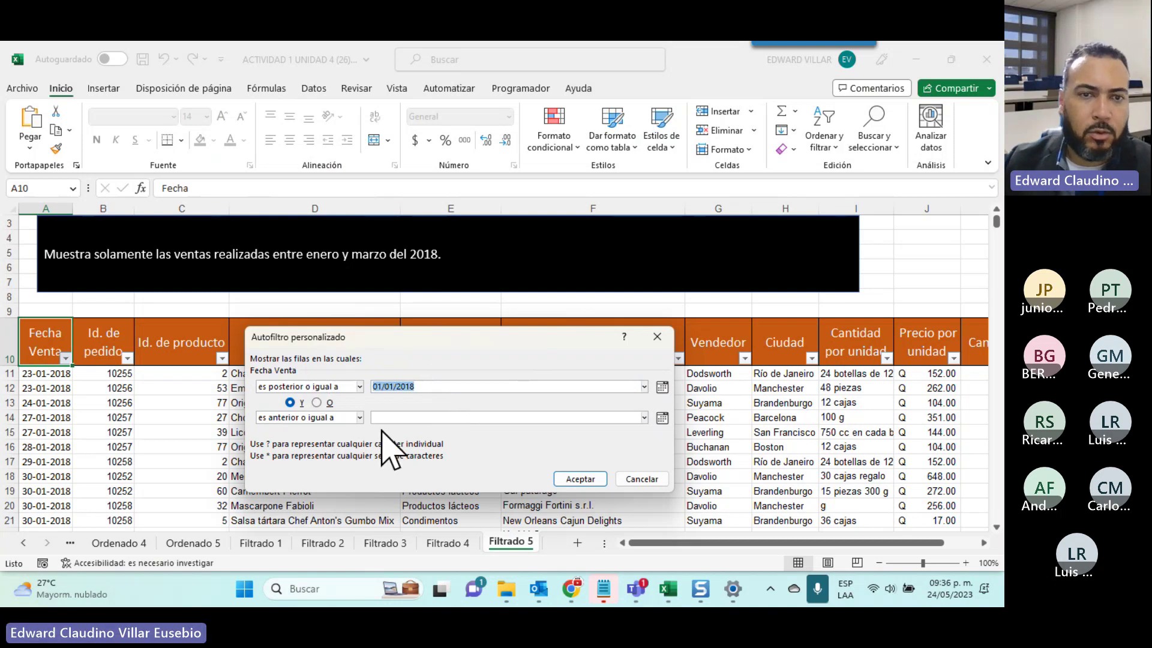
# Set the end date to 31/03/2018 and apply, leaving 78 of 489 records
pyautogui.click(405, 418)
pyautogui.hotkey('ctrl', 'v')
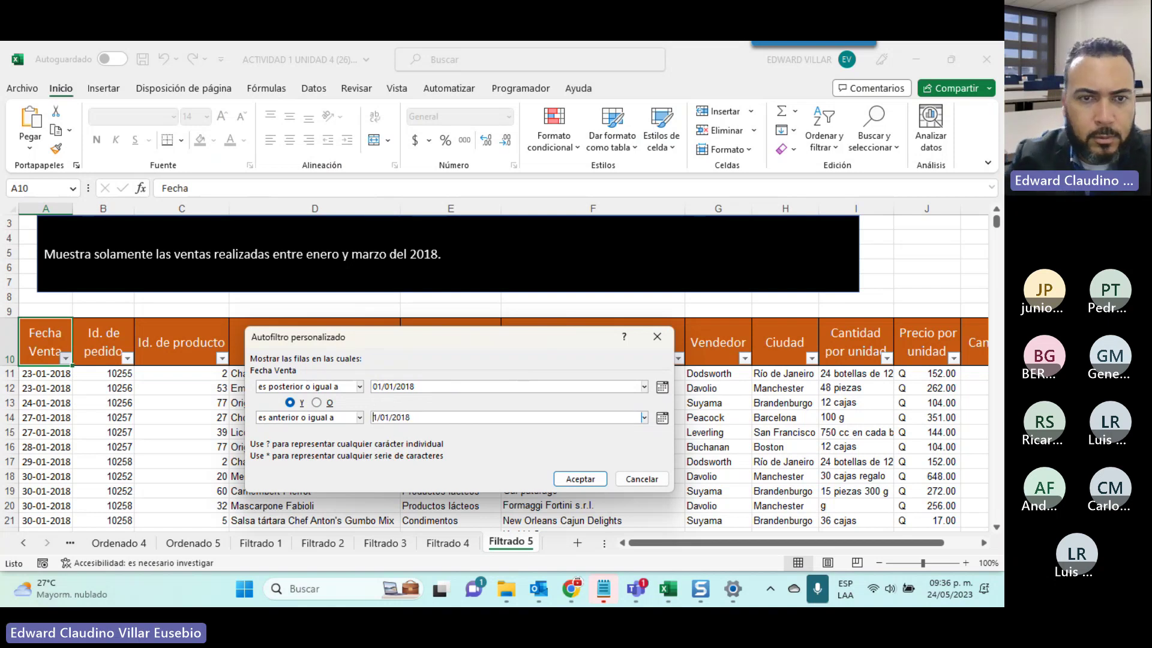
pyautogui.press('BackSpace')
pyautogui.press('BackSpace')
pyautogui.write('3')
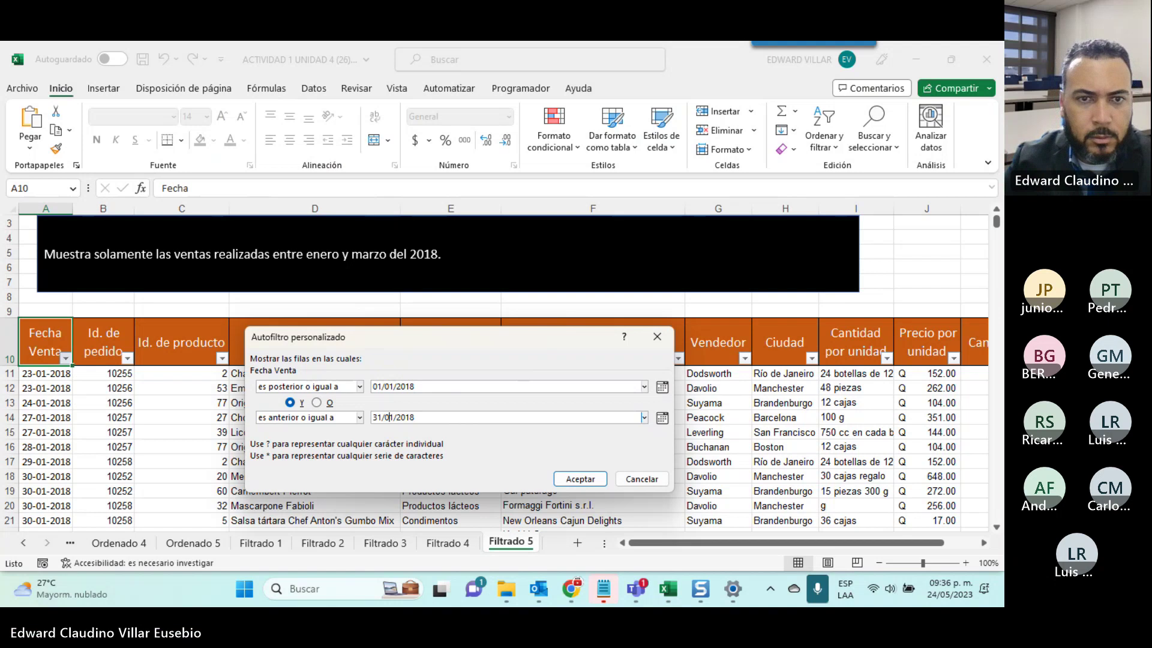
pyautogui.press('BackSpace')
pyautogui.write('3')
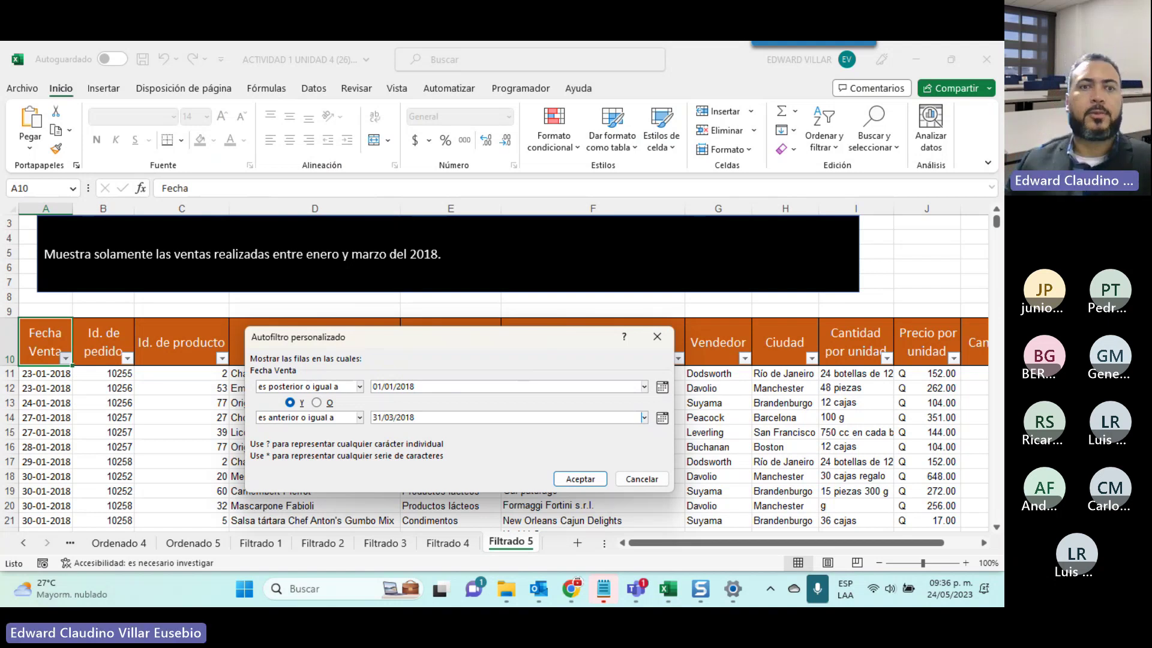
pyautogui.click(588, 478)
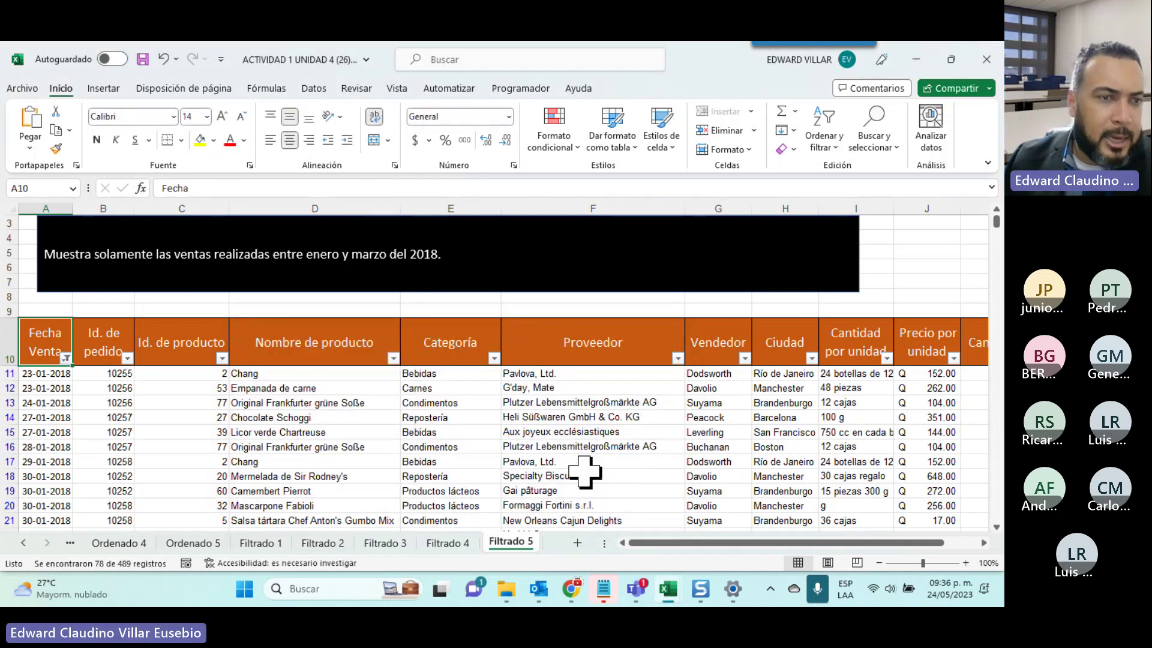
pyautogui.scroll(-3, 119, 414)
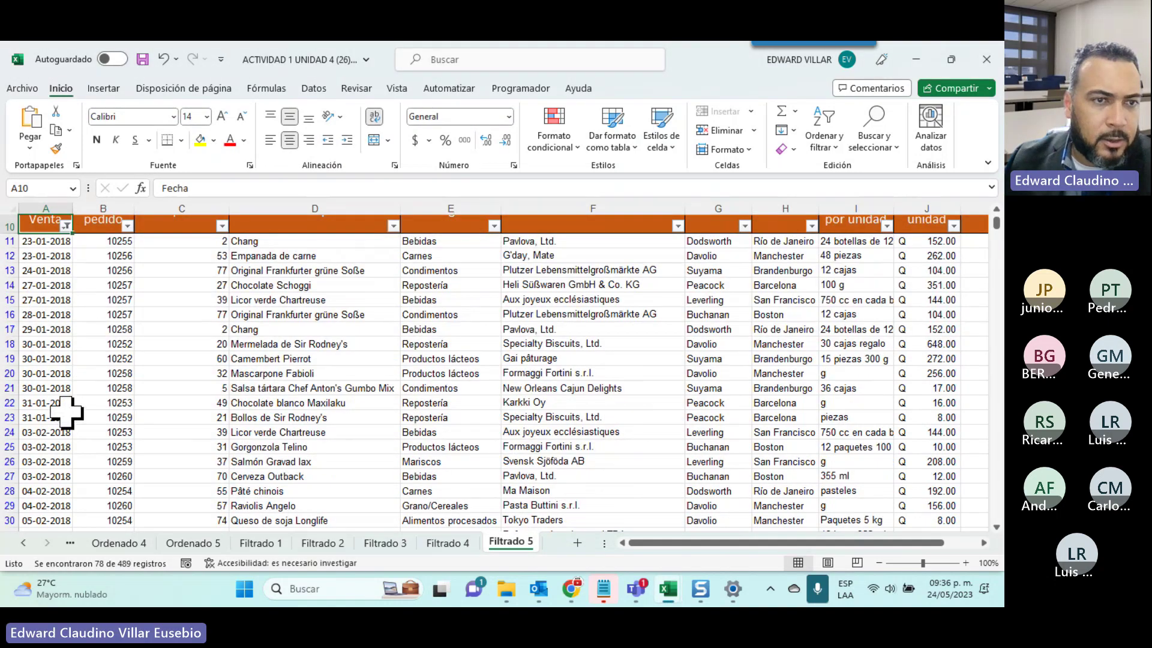
pyautogui.scroll(-4, 65, 413)
pyautogui.scroll(-4, 66, 413)
pyautogui.scroll(-7, 66, 413)
pyautogui.scroll(-2, 65, 413)
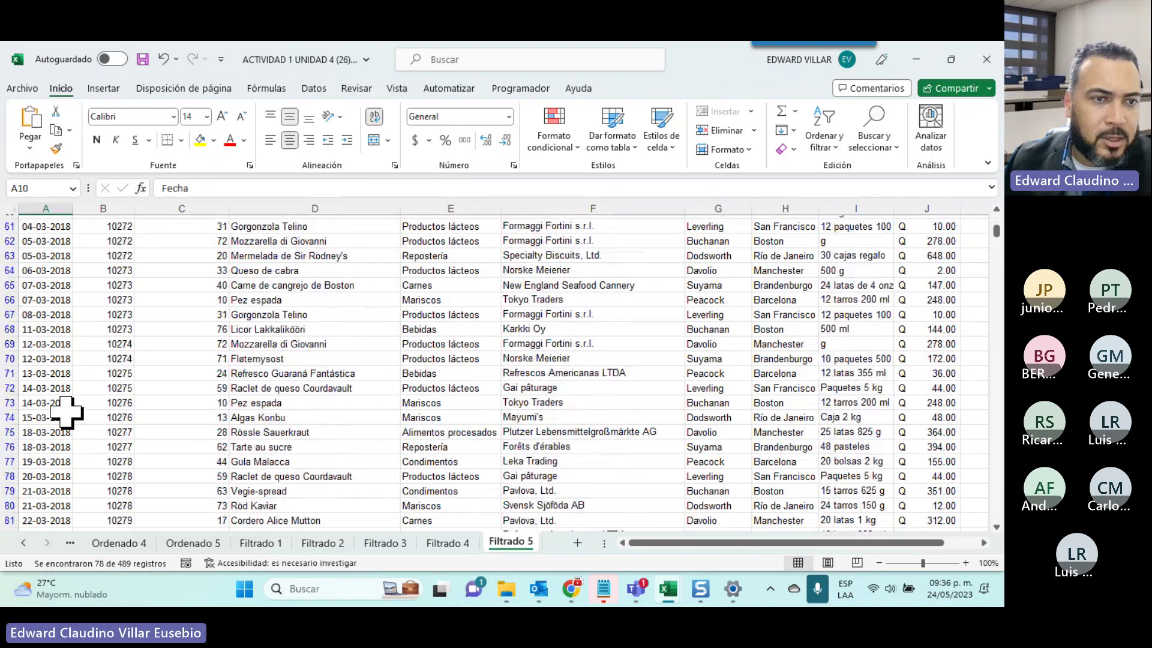
pyautogui.scroll(-4, 66, 413)
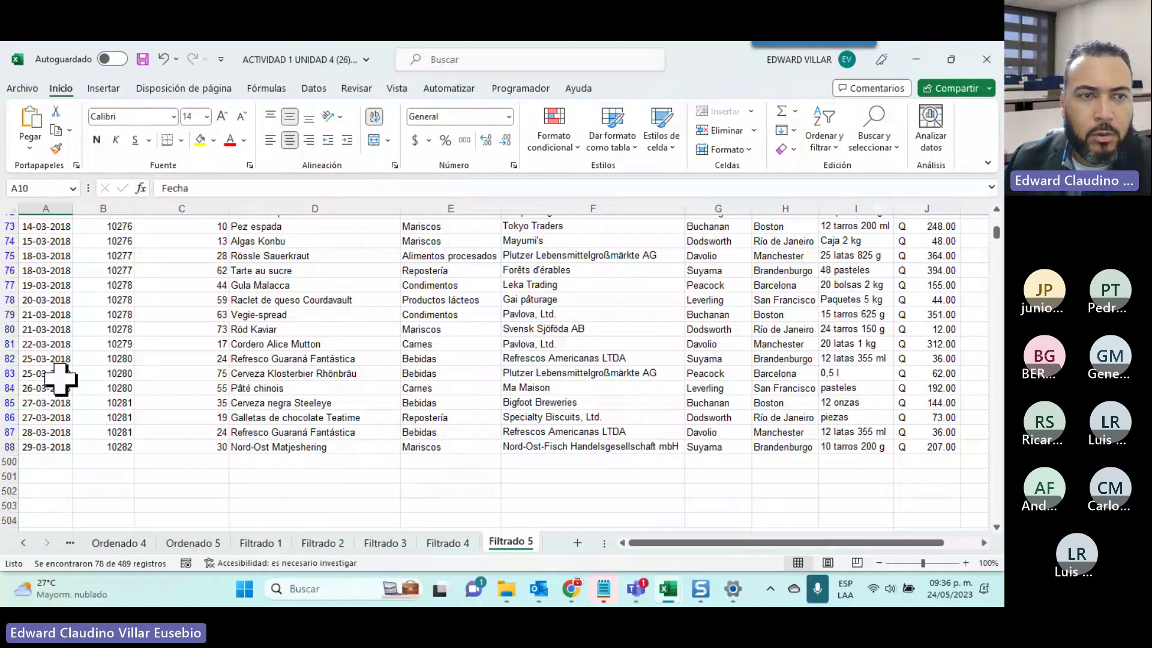
pyautogui.scroll(-3, 57, 386)
pyautogui.scroll(-1, 56, 379)
pyautogui.scroll(7, 60, 379)
pyautogui.scroll(3, 60, 379)
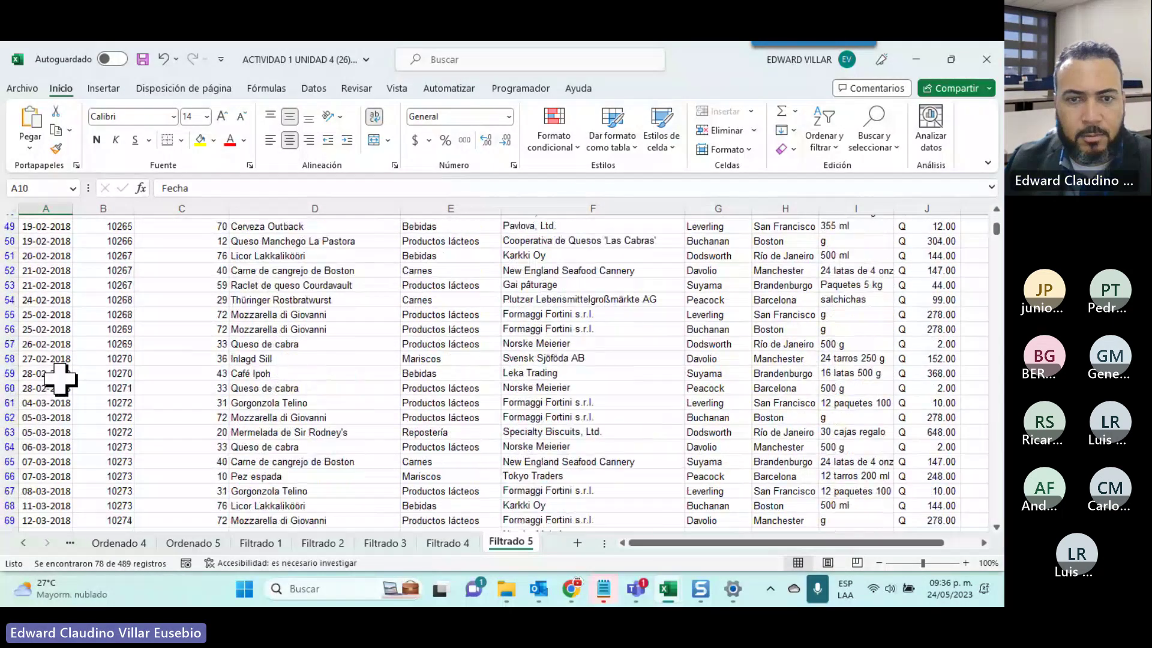
pyautogui.scroll(4, 60, 379)
pyautogui.scroll(11, 60, 379)
pyautogui.scroll(2, 60, 379)
pyautogui.scroll(-3, 60, 379)
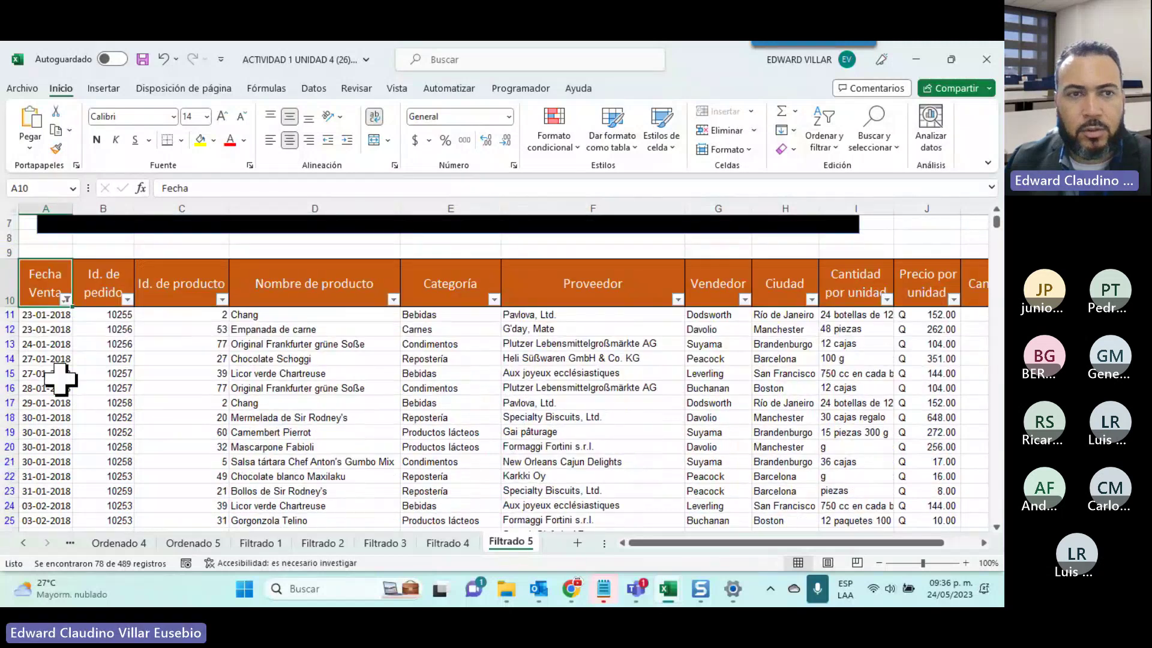
pyautogui.scroll(-4, 60, 379)
pyautogui.scroll(-3, 60, 379)
pyautogui.scroll(-7, 60, 379)
pyautogui.scroll(-4, 60, 379)
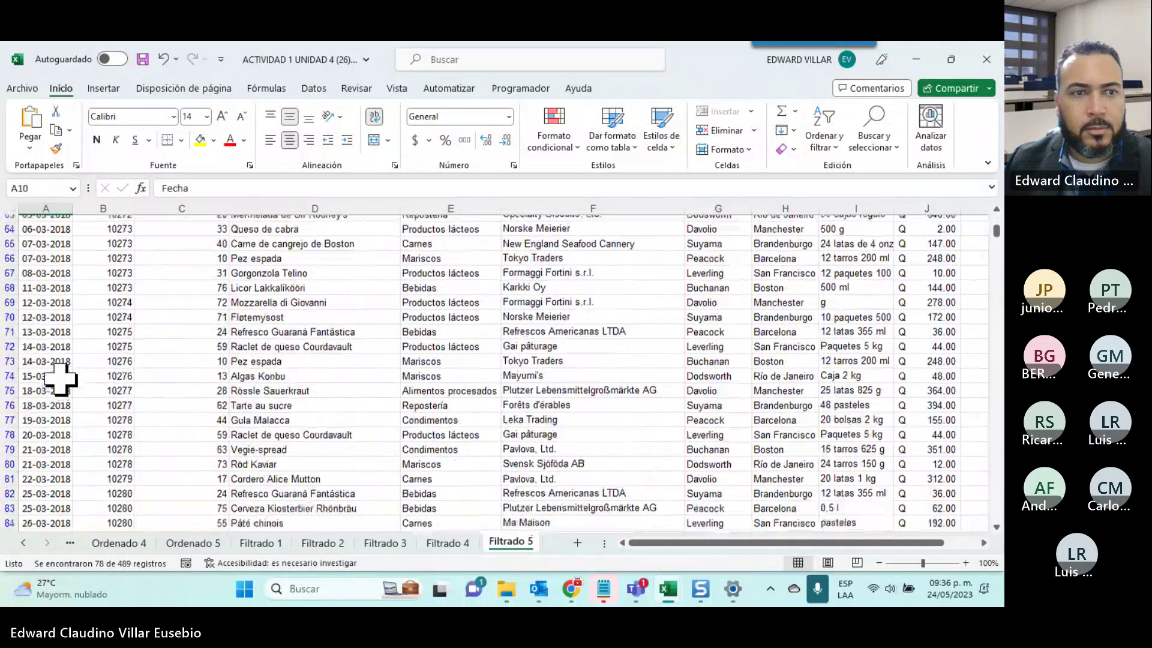
pyautogui.scroll(-4, 60, 380)
pyautogui.scroll(4, 60, 379)
pyautogui.scroll(7, 60, 379)
pyautogui.scroll(4, 60, 379)
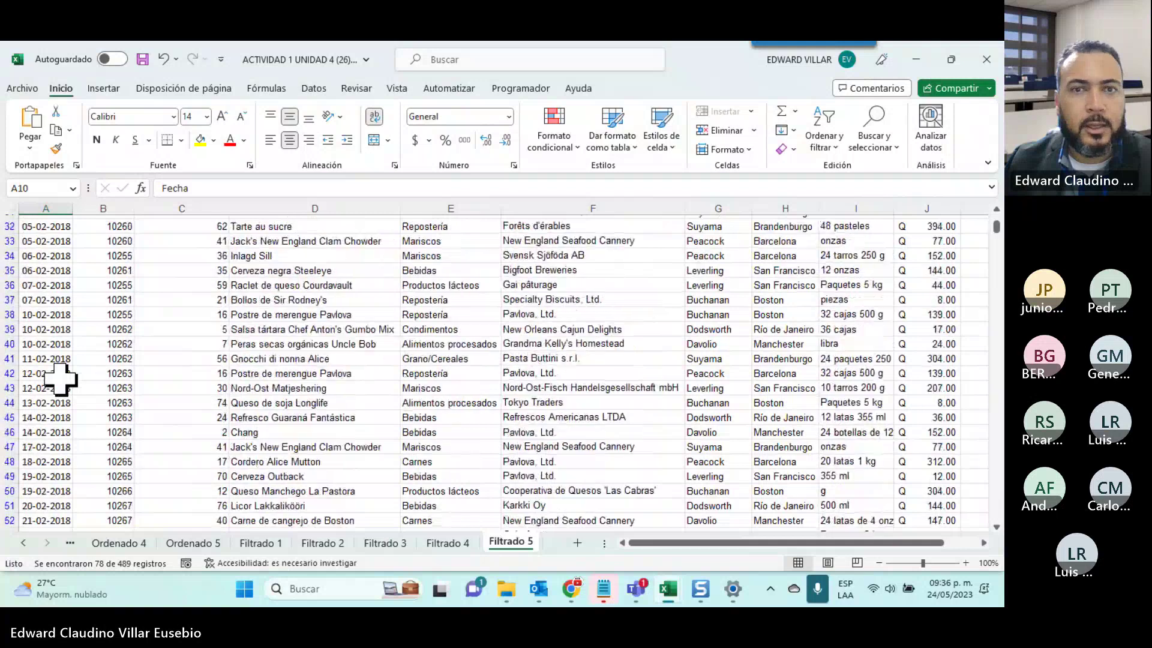
pyautogui.scroll(4, 60, 379)
pyautogui.scroll(6, 60, 379)
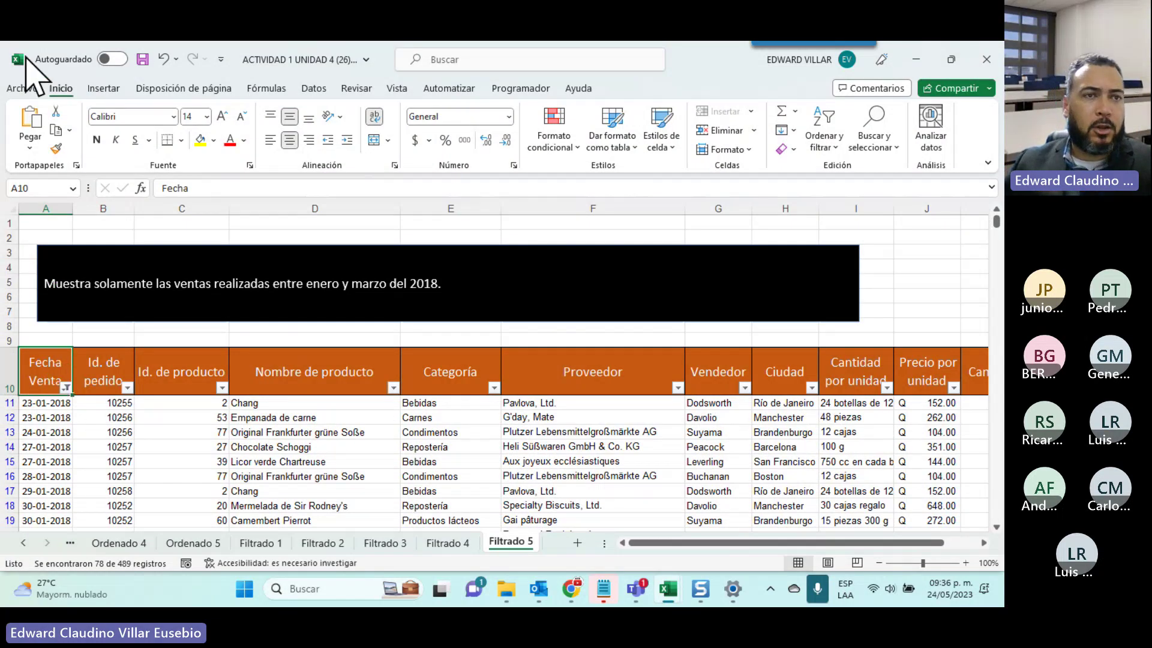
# Minimize both Excel workbooks and open tile 5, Gráficos, Impresión y Macros, on the course page
pyautogui.click(923, 57)
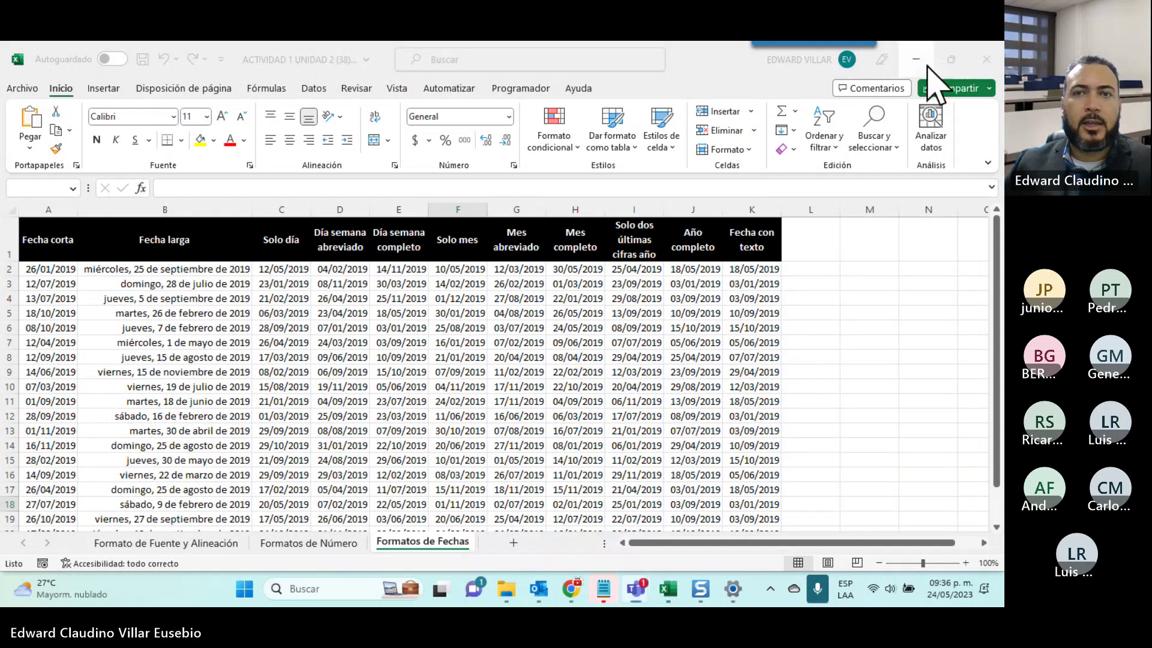
pyautogui.click(927, 69)
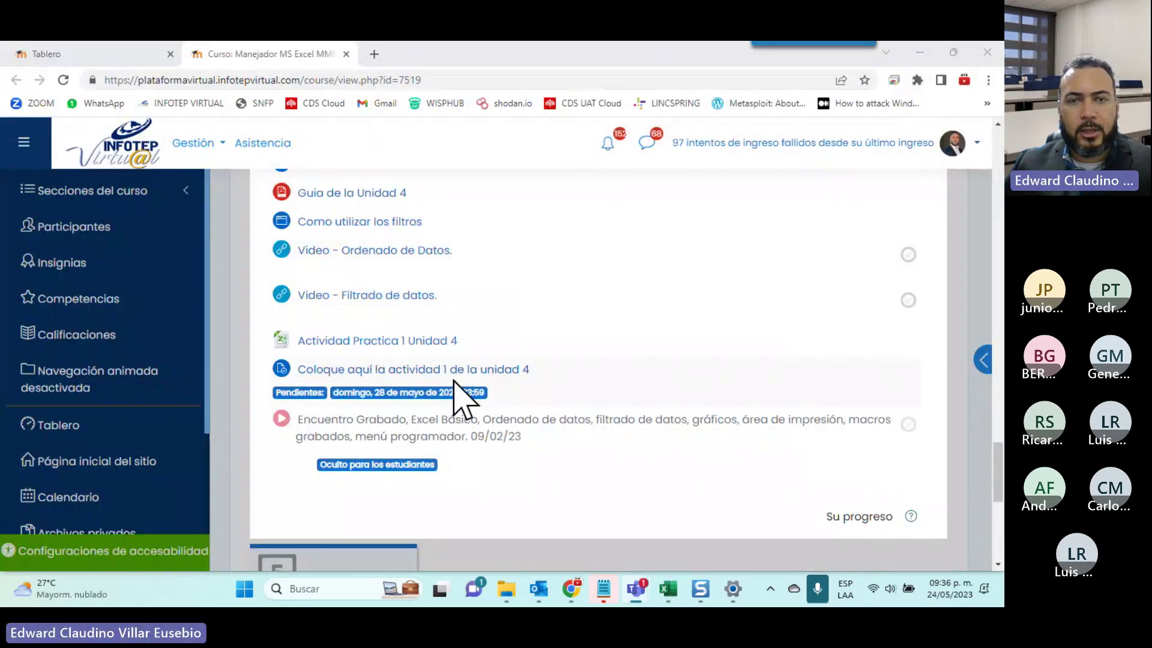
pyautogui.scroll(5, 489, 408)
pyautogui.scroll(4, 489, 408)
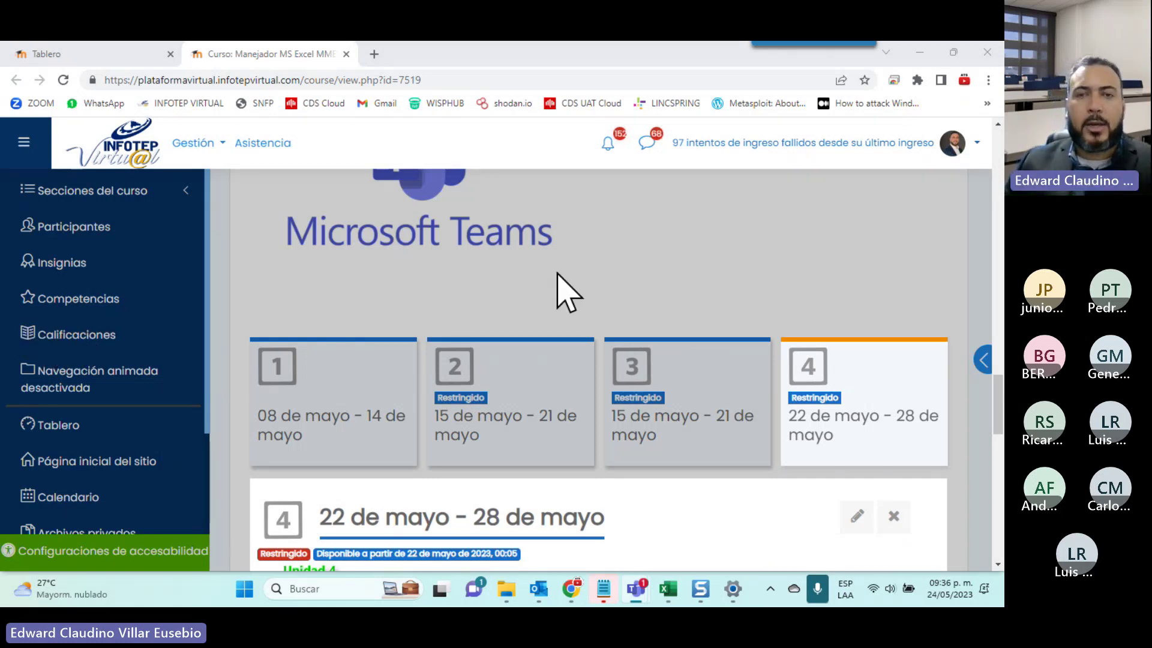
pyautogui.click(701, 276)
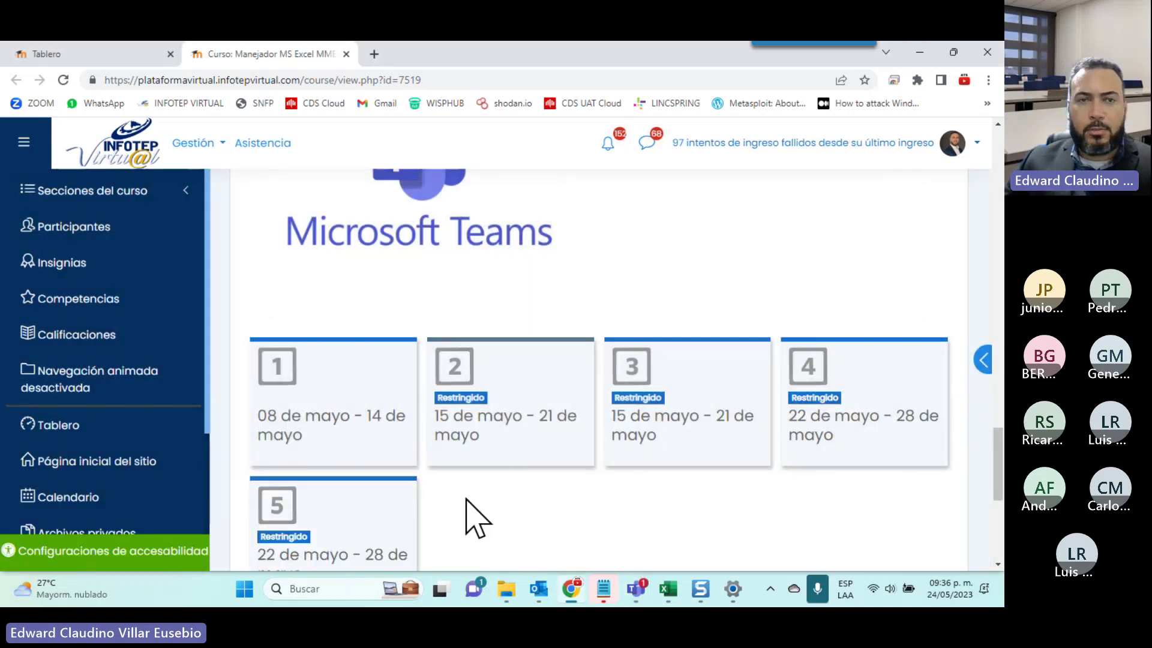
pyautogui.click(347, 509)
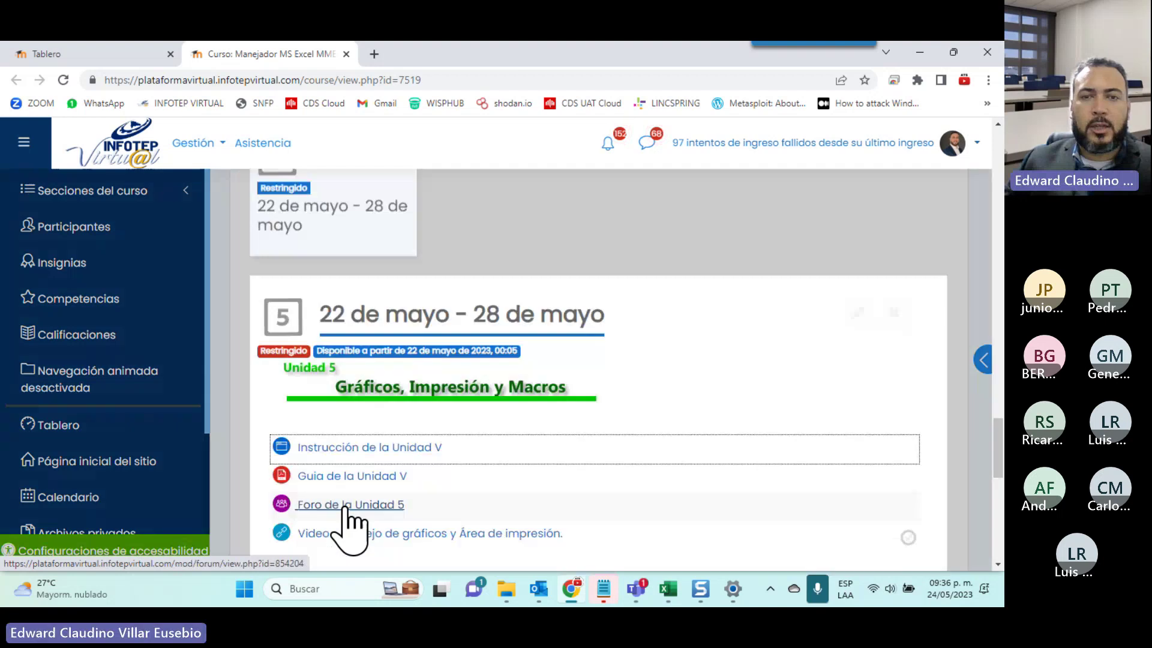
pyautogui.scroll(-1, 346, 508)
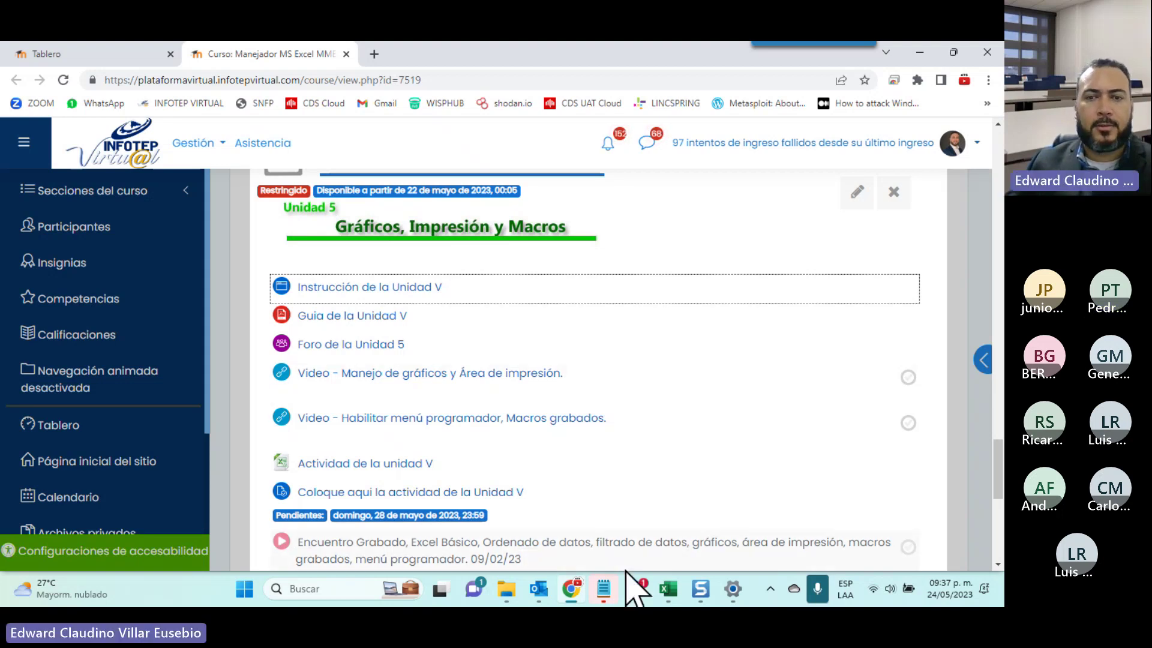
pyautogui.moveTo(667, 588)
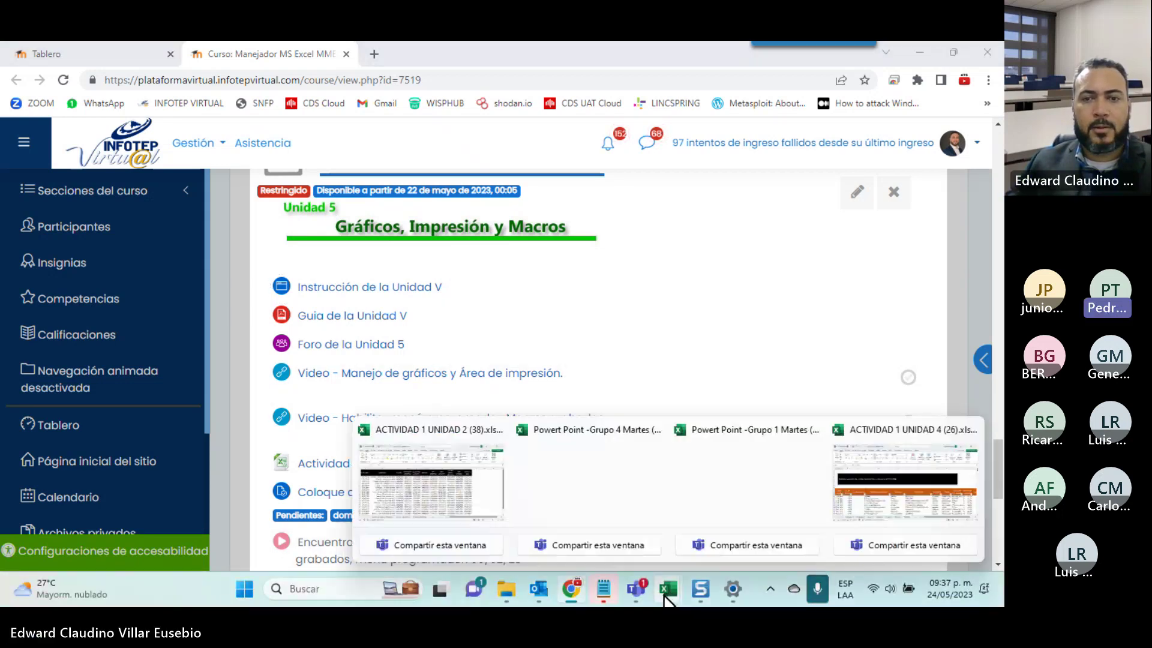
# Return to the ACTIVIDAD 1 UNIDAD 4 workbook and open the Nombre de producto filter list
pyautogui.click(894, 527)
pyautogui.scroll(-2, 614, 411)
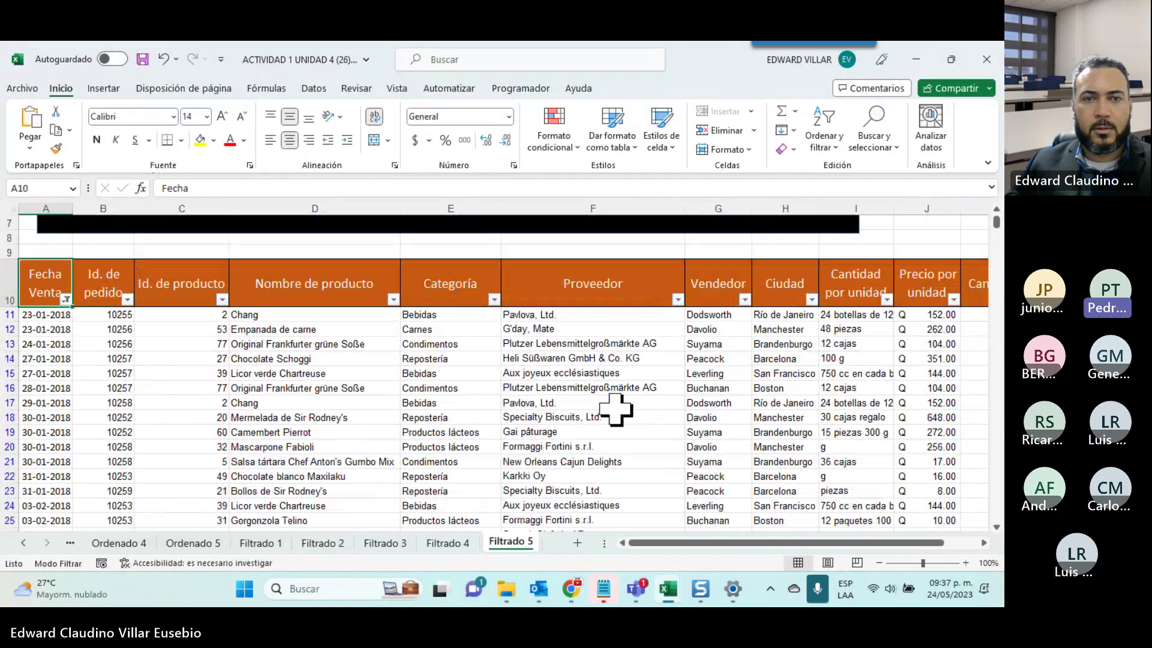
pyautogui.scroll(2, 615, 411)
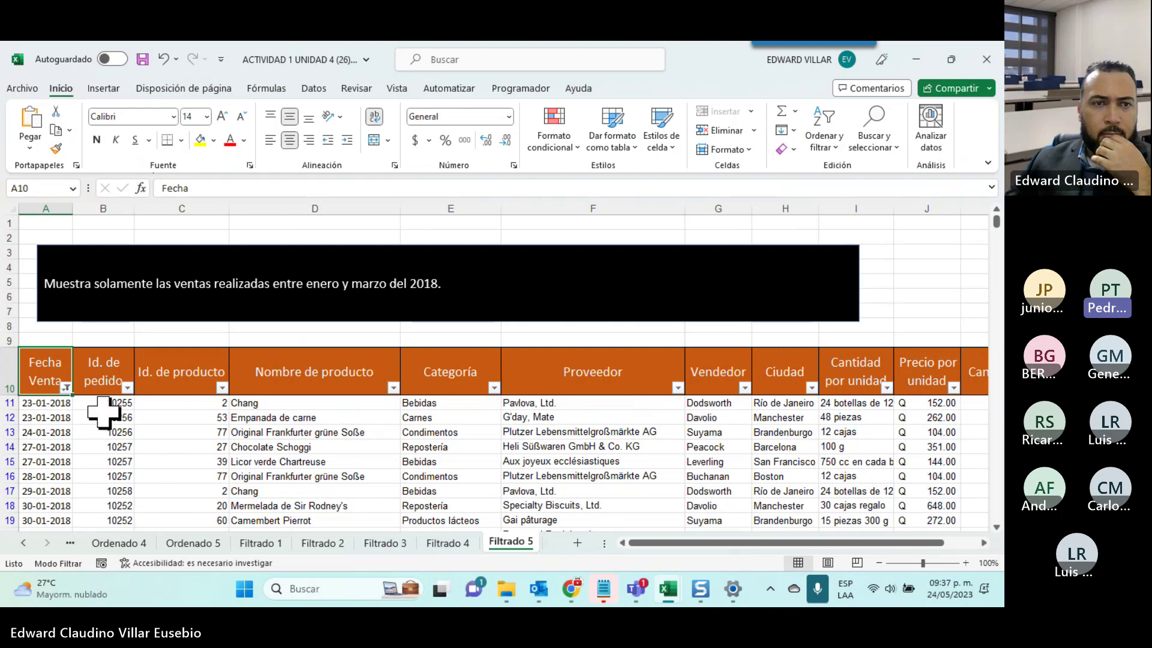
pyautogui.click(126, 387)
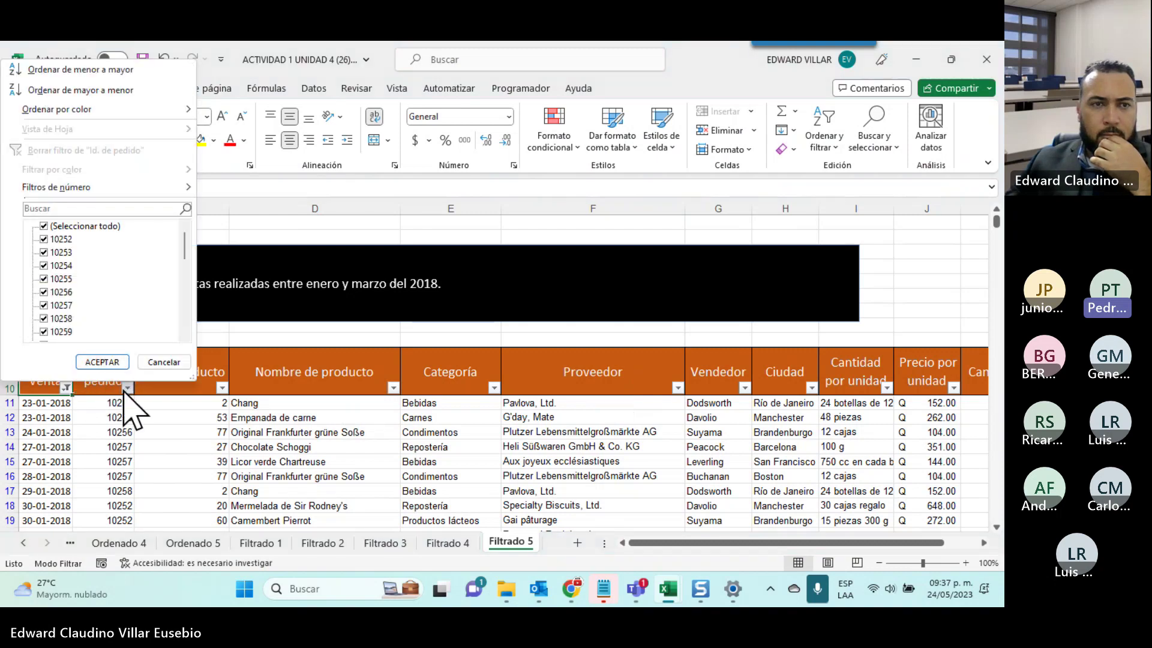
pyautogui.click(221, 389)
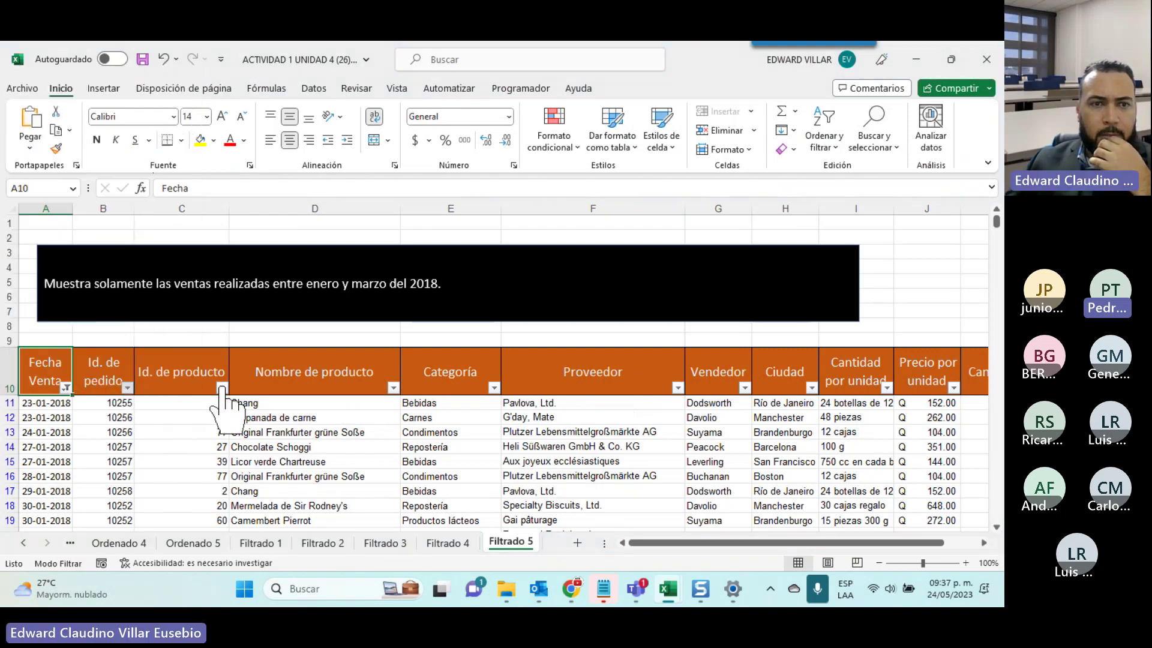
pyautogui.click(393, 388)
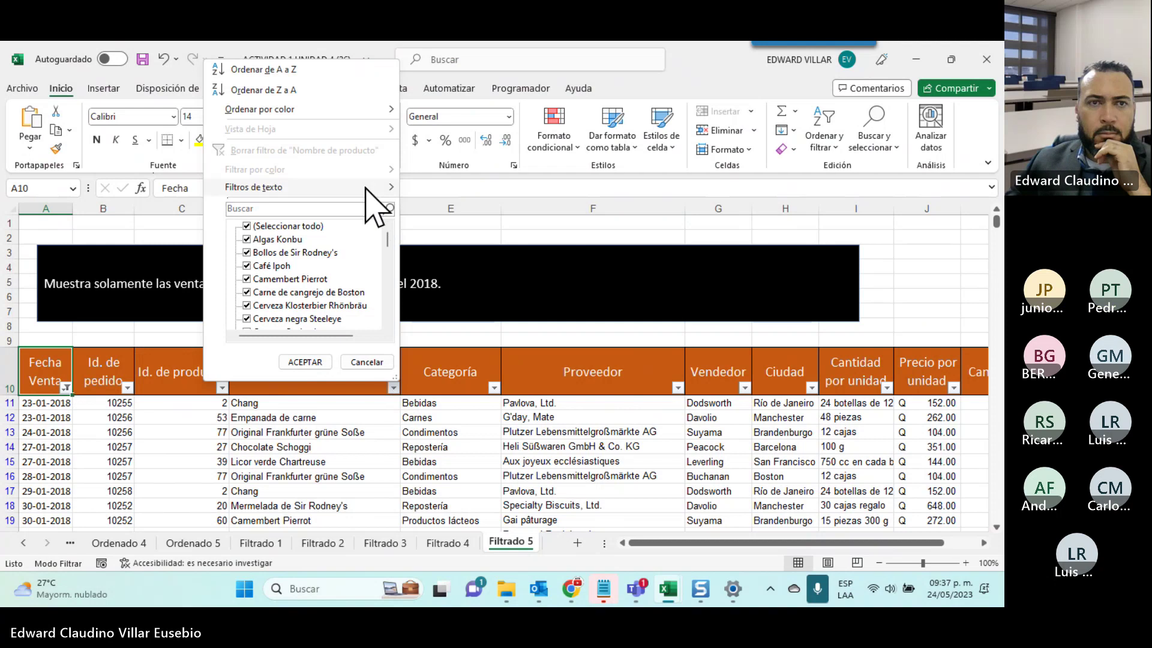
pyautogui.moveTo(254, 187)
pyautogui.click(329, 209)
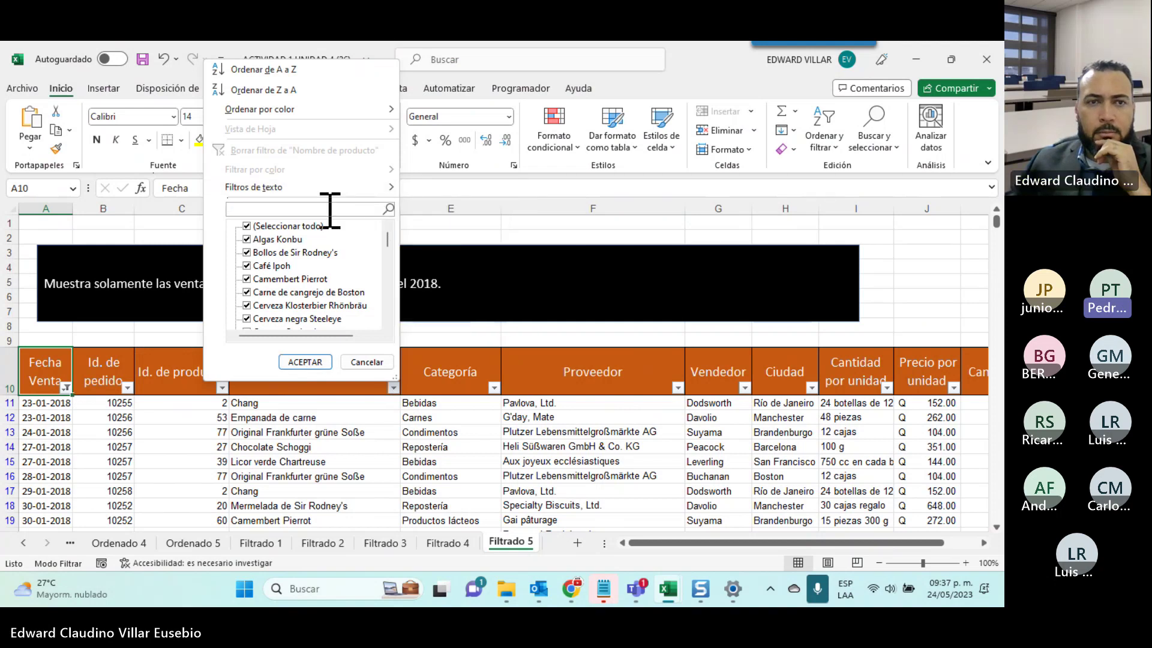
pyautogui.write('que')
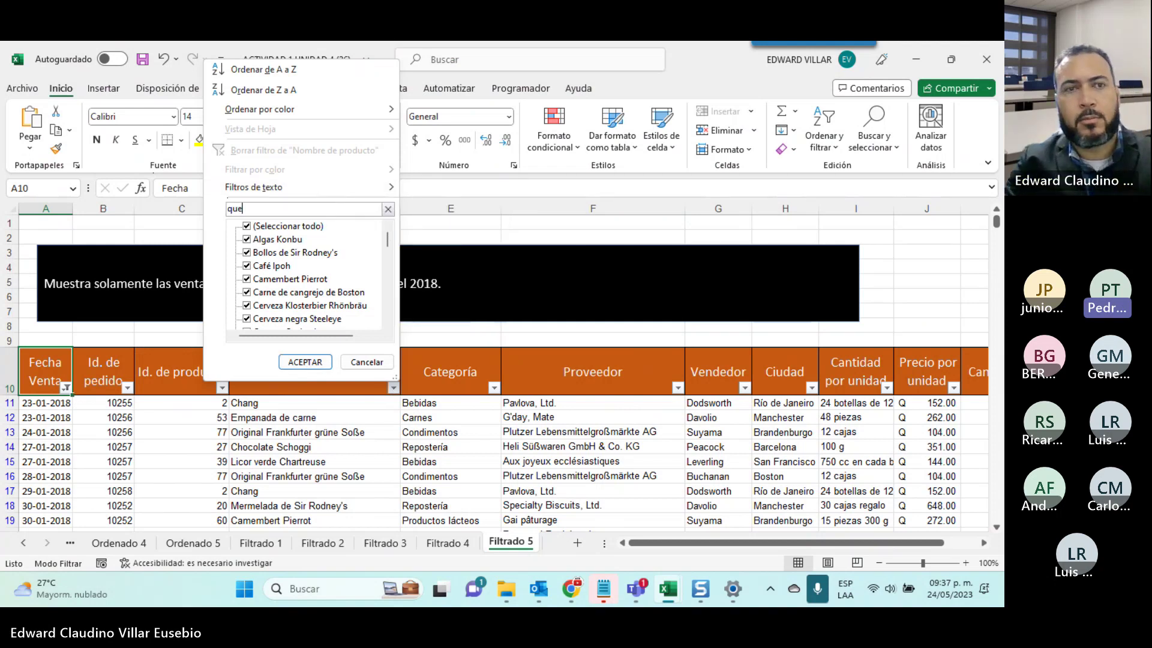
pyautogui.write('ssp')
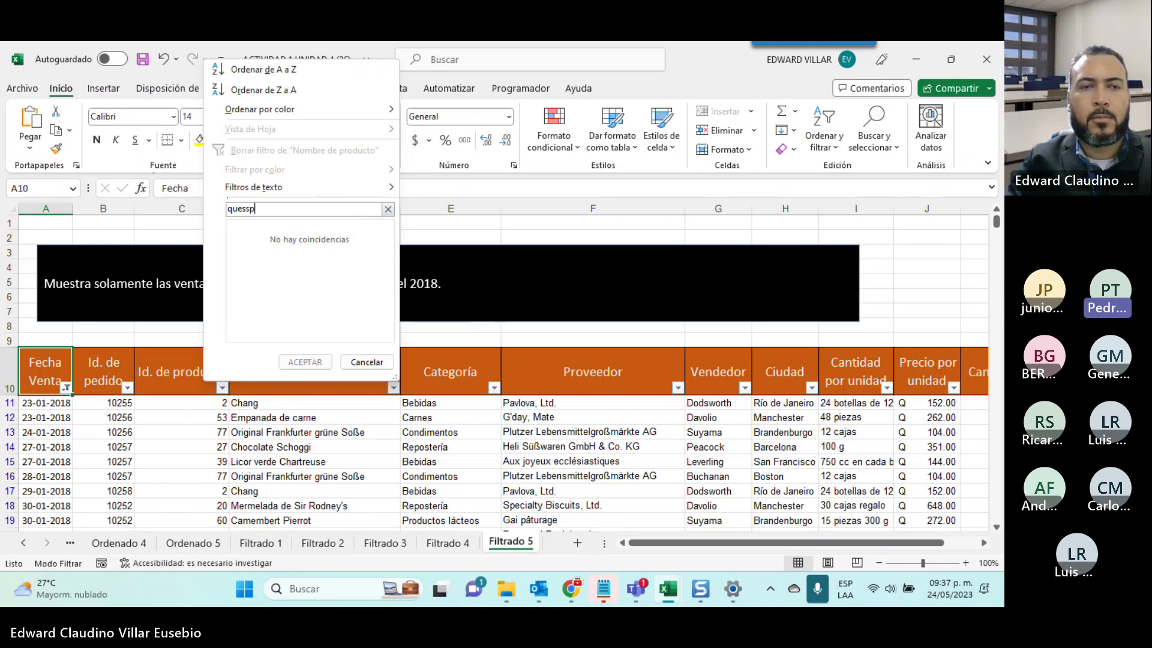
pyautogui.press('BackSpace')
pyautogui.press('BackSpace')
pyautogui.write('o')
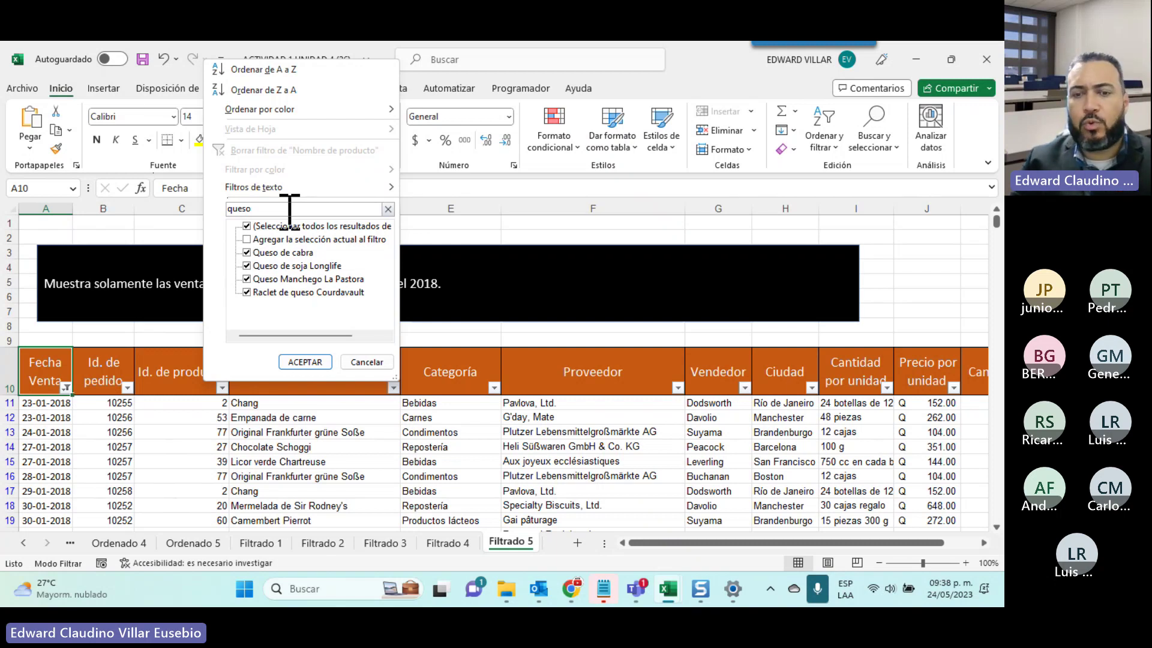
pyautogui.write(',')
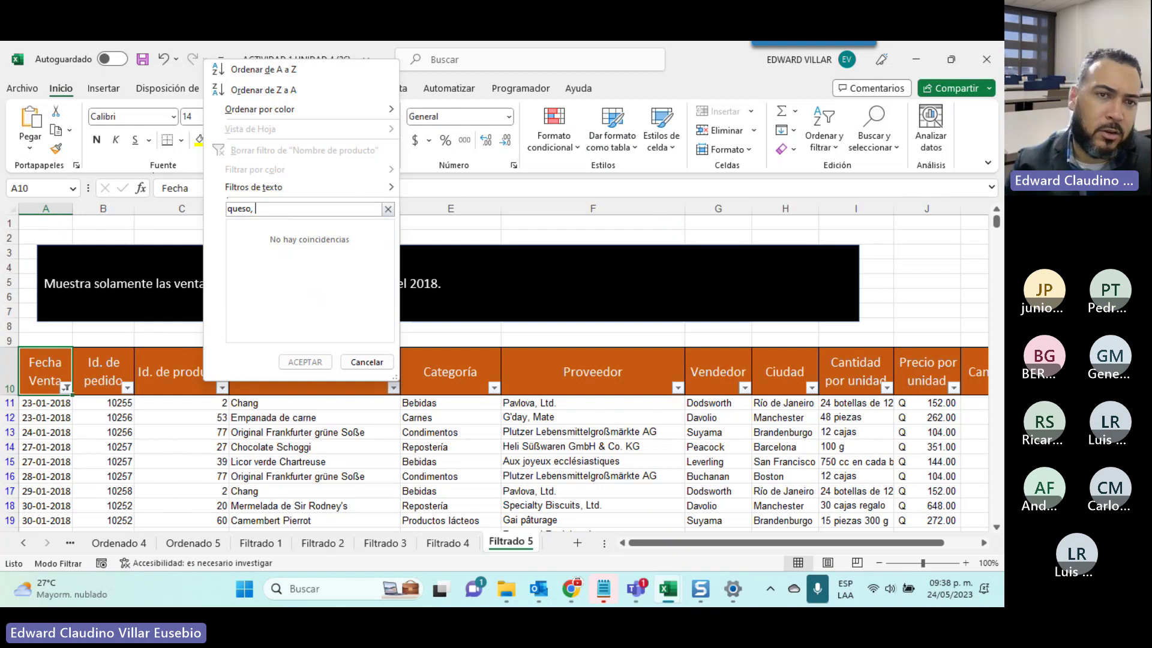
pyautogui.press('BackSpace')
pyautogui.press('BackSpace')
pyautogui.press('BackSpace')
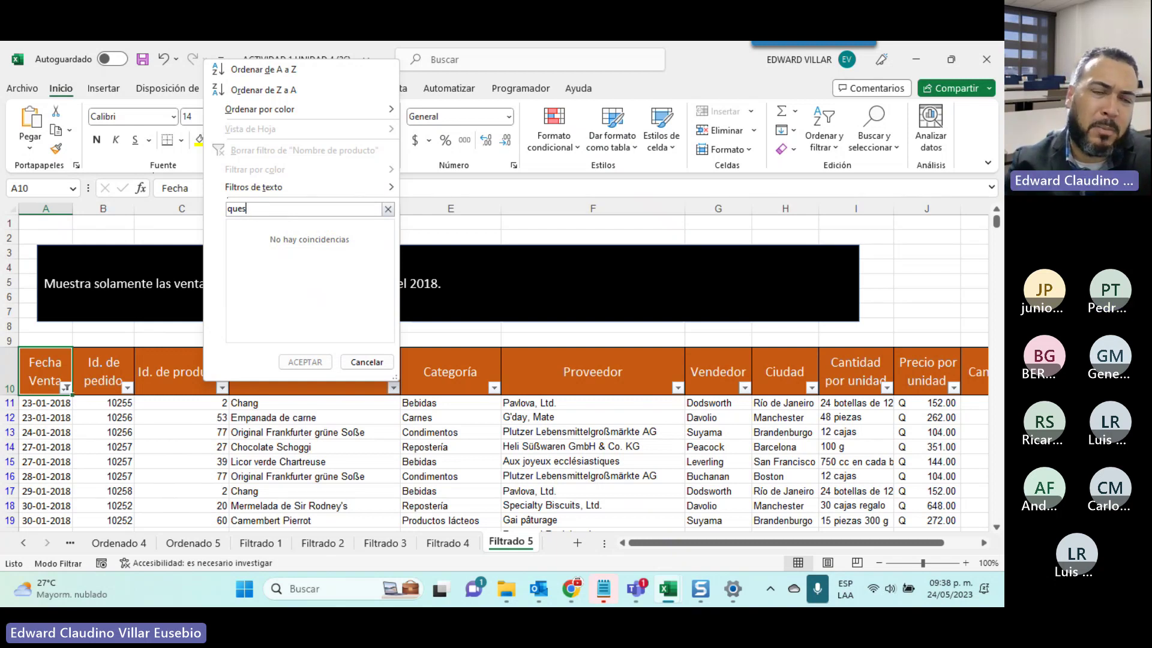
pyautogui.press('BackSpace')
pyautogui.press('BackSpace')
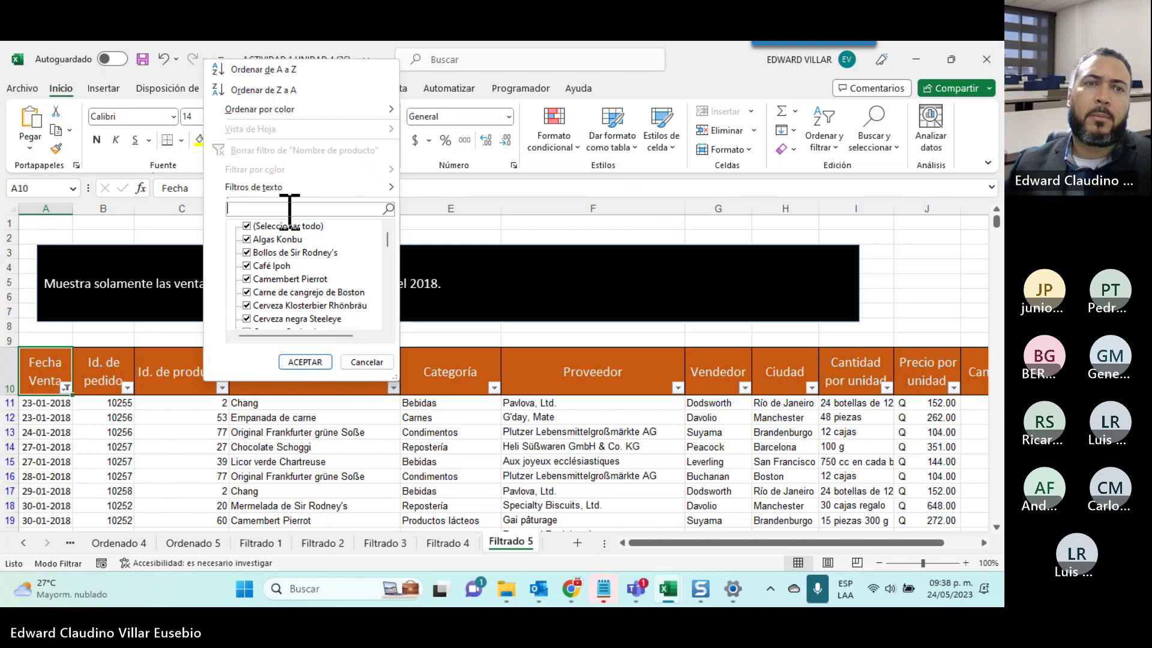
# Uncheck (Seleccionar todo) in the Nombre de producto filter, then cancel without applying it
pyautogui.click(256, 227)
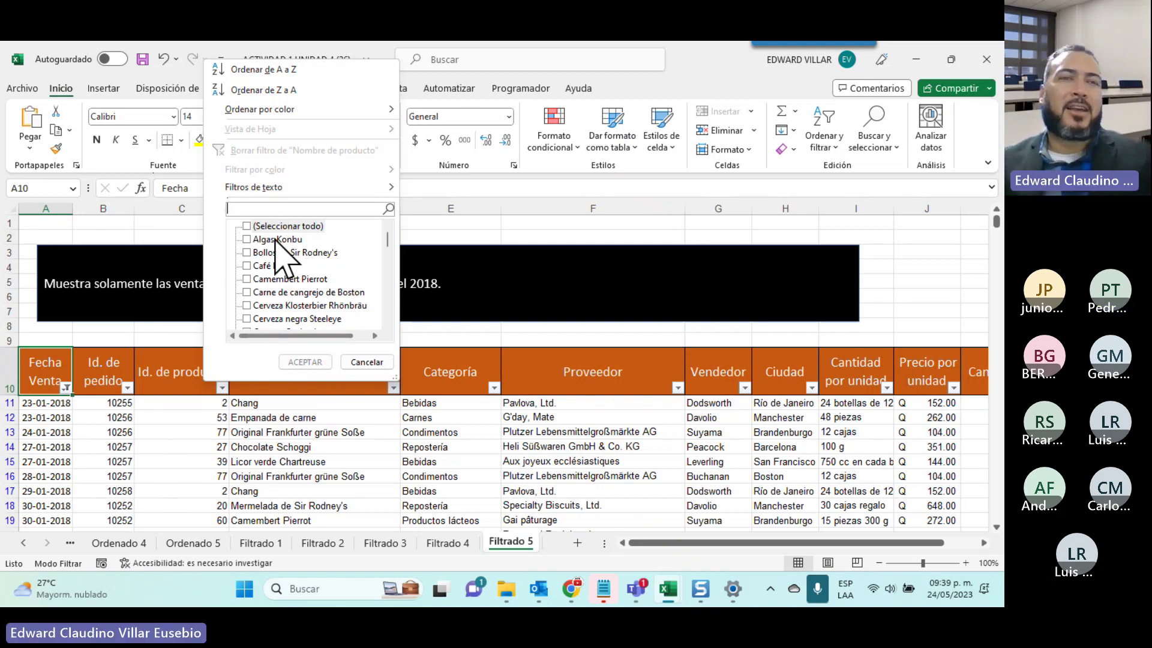
pyautogui.scroll(-3, 294, 276)
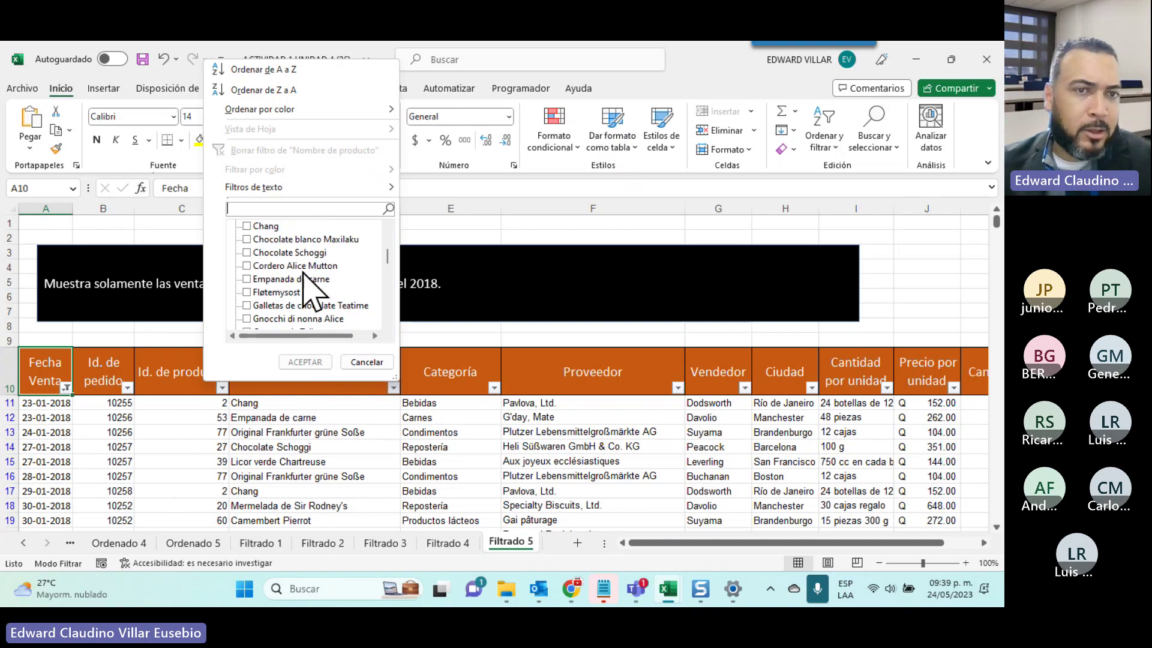
pyautogui.scroll(1, 282, 294)
pyautogui.scroll(-2, 280, 294)
pyautogui.scroll(-3, 280, 291)
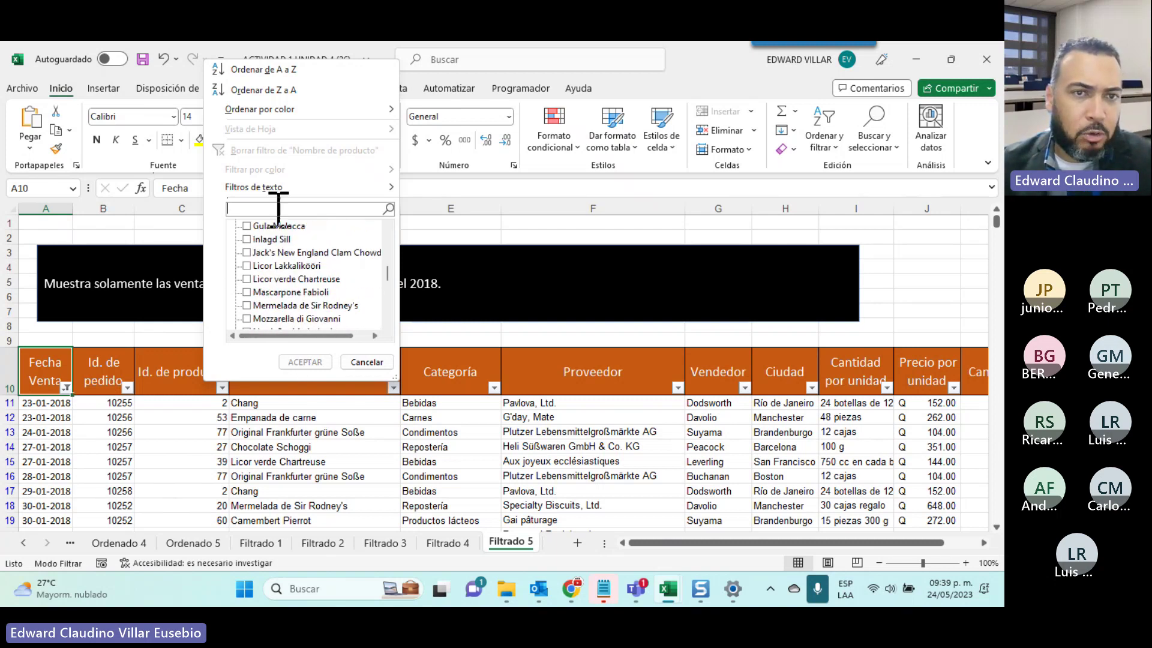
pyautogui.scroll(-4, 336, 282)
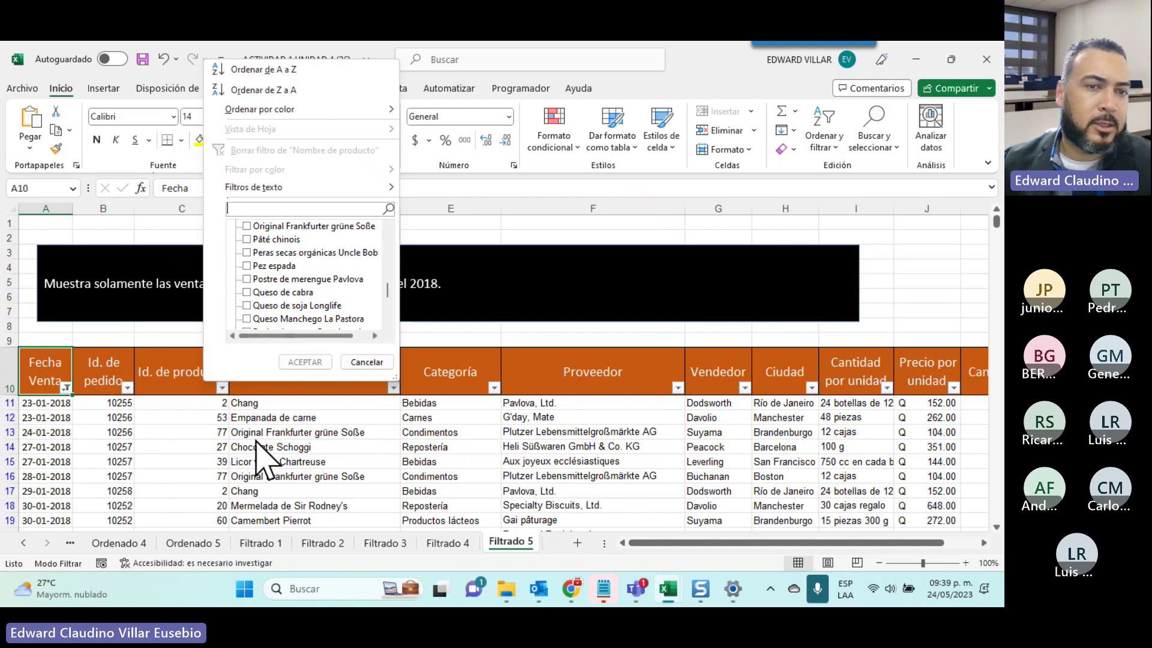
pyautogui.click(367, 362)
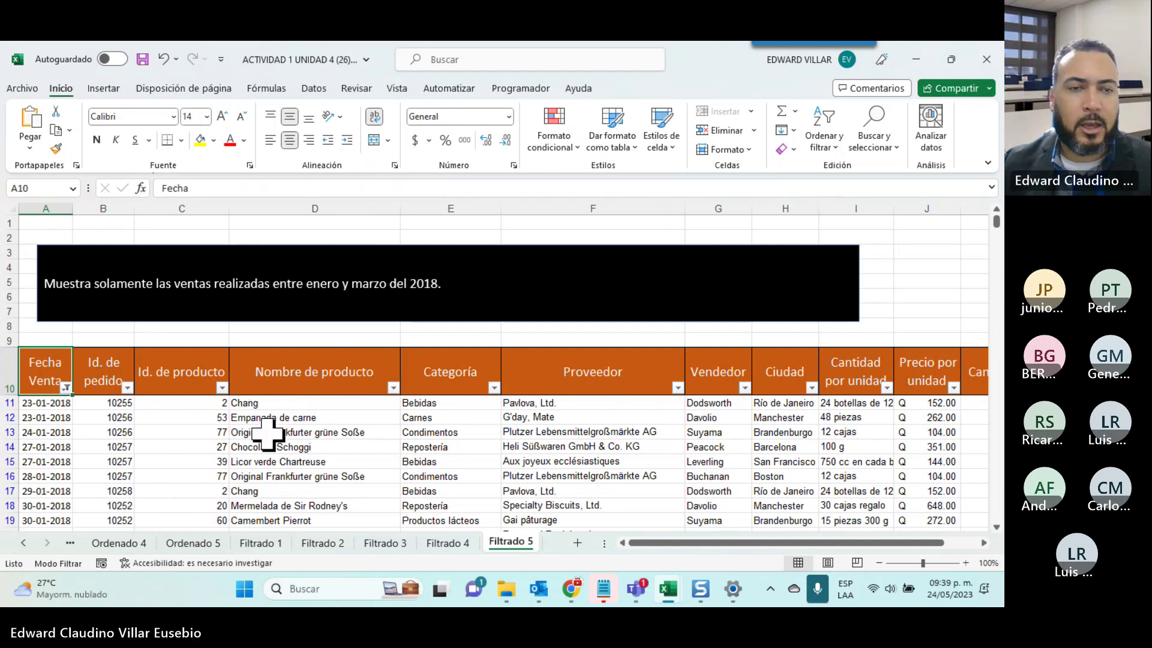
# Scroll the Filtrado 5 sheet back to the top and minimize Excel
pyautogui.scroll(-2, 266, 423)
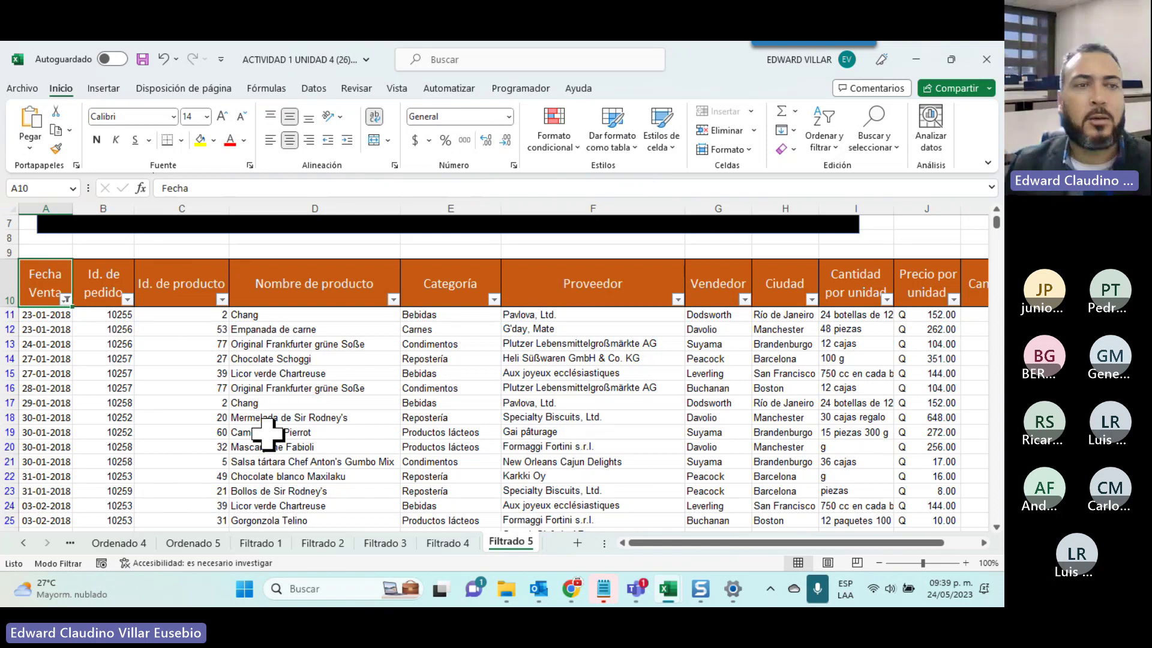
pyautogui.scroll(-2, 268, 433)
pyautogui.scroll(3, 713, 392)
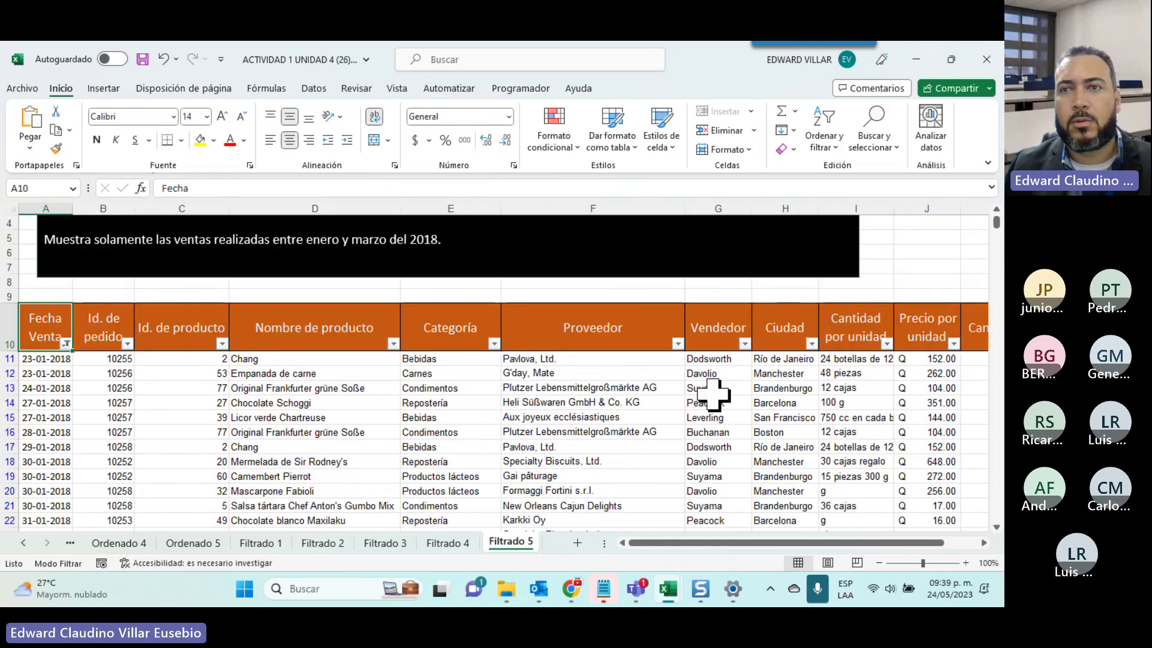
pyautogui.scroll(1, 713, 393)
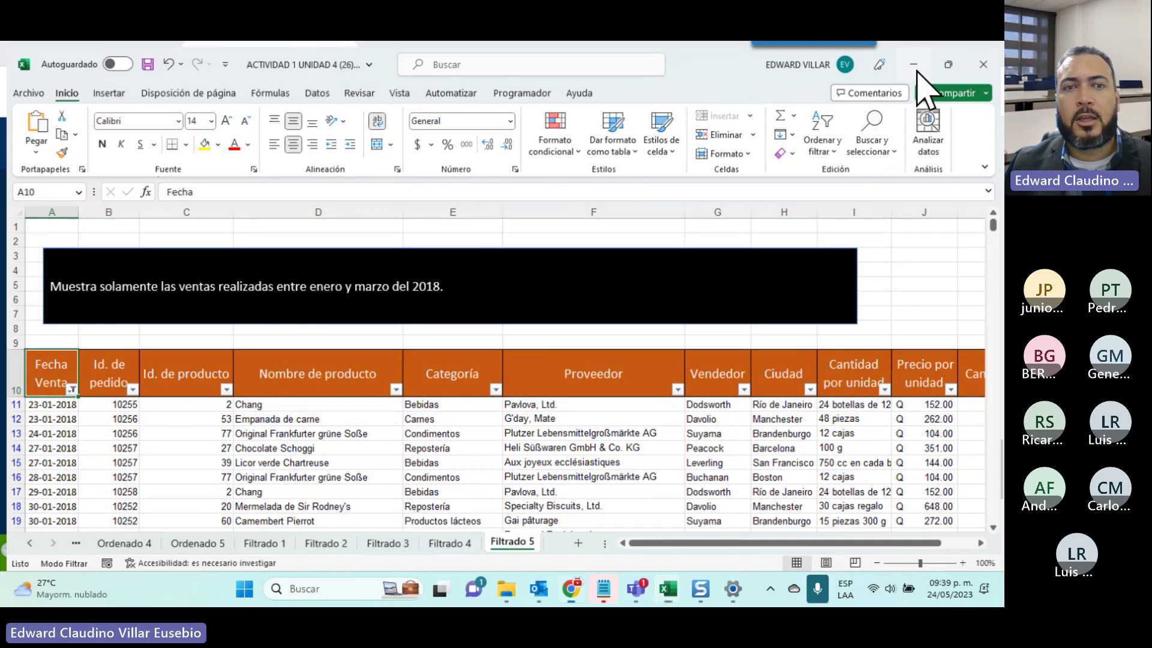
pyautogui.click(918, 71)
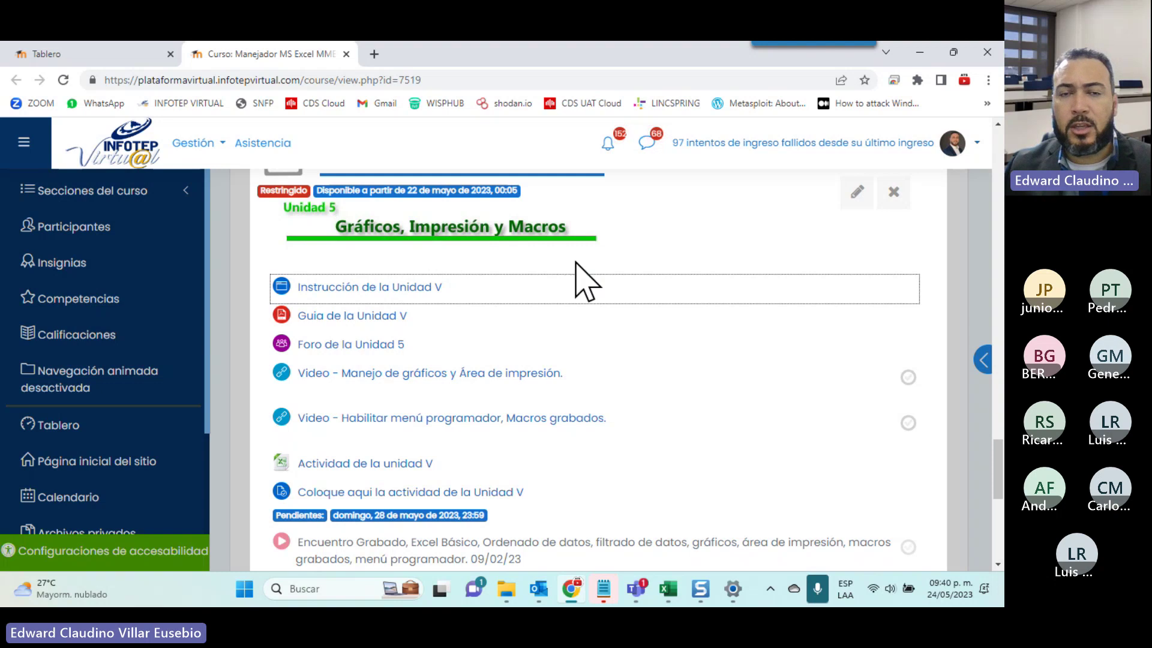
# Open the Guia de la Unidad V PDF and the Foro de la Unidad 5 in new browser tabs
pyautogui.rightClick(312, 322)
pyautogui.click(426, 338)
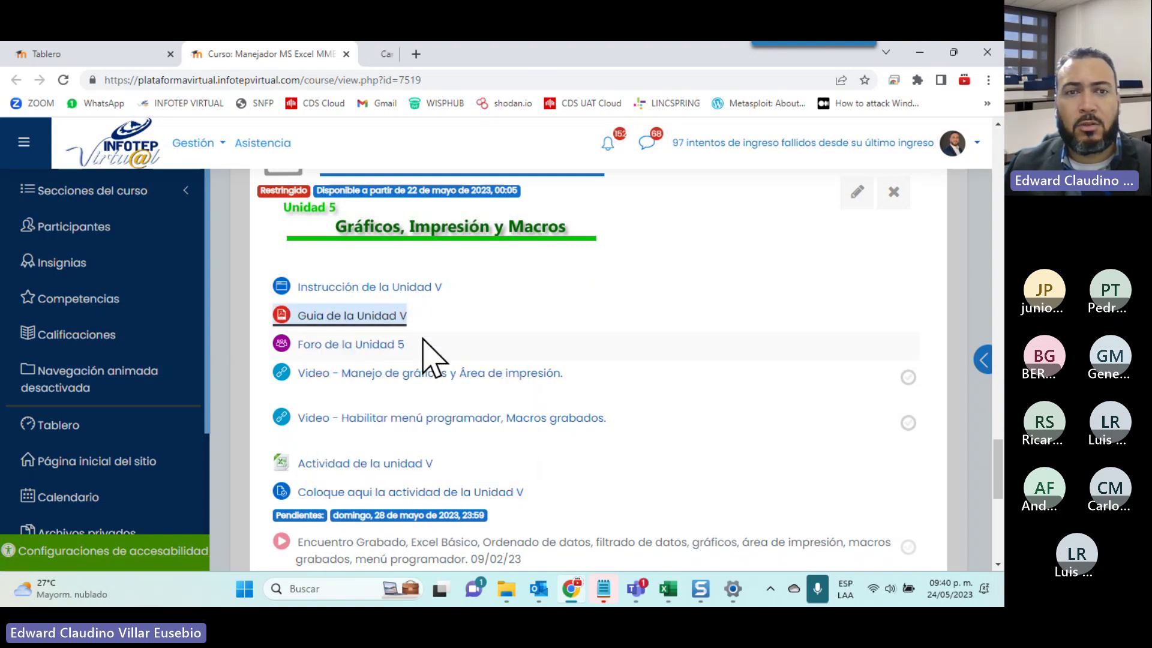
pyautogui.click(435, 53)
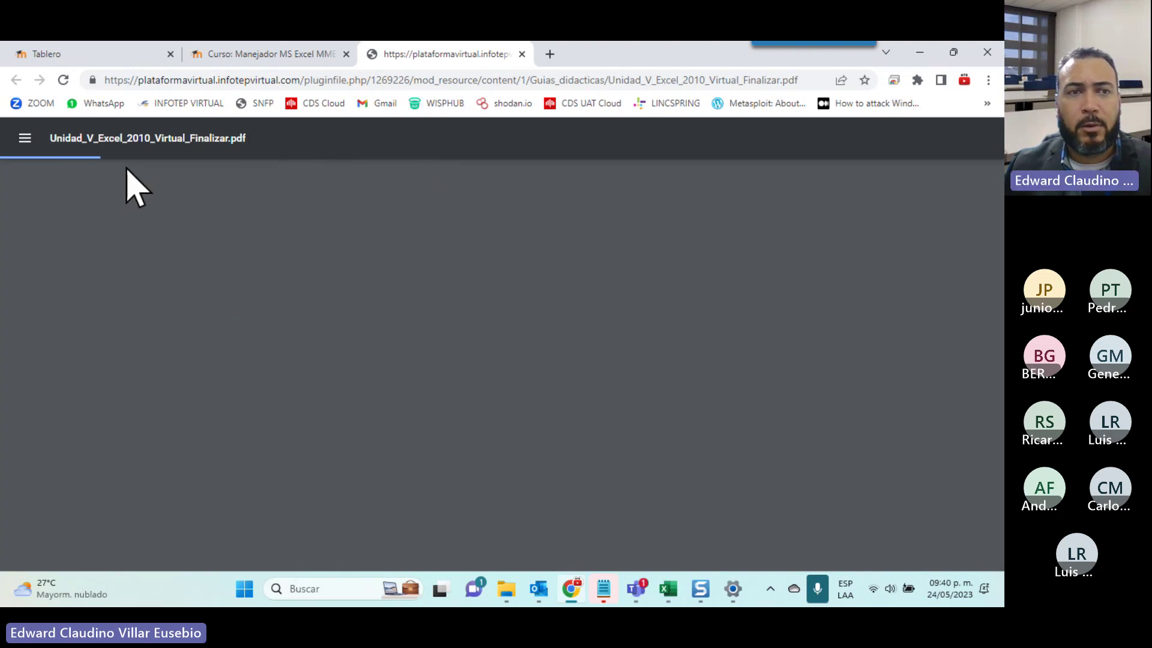
pyautogui.click(258, 55)
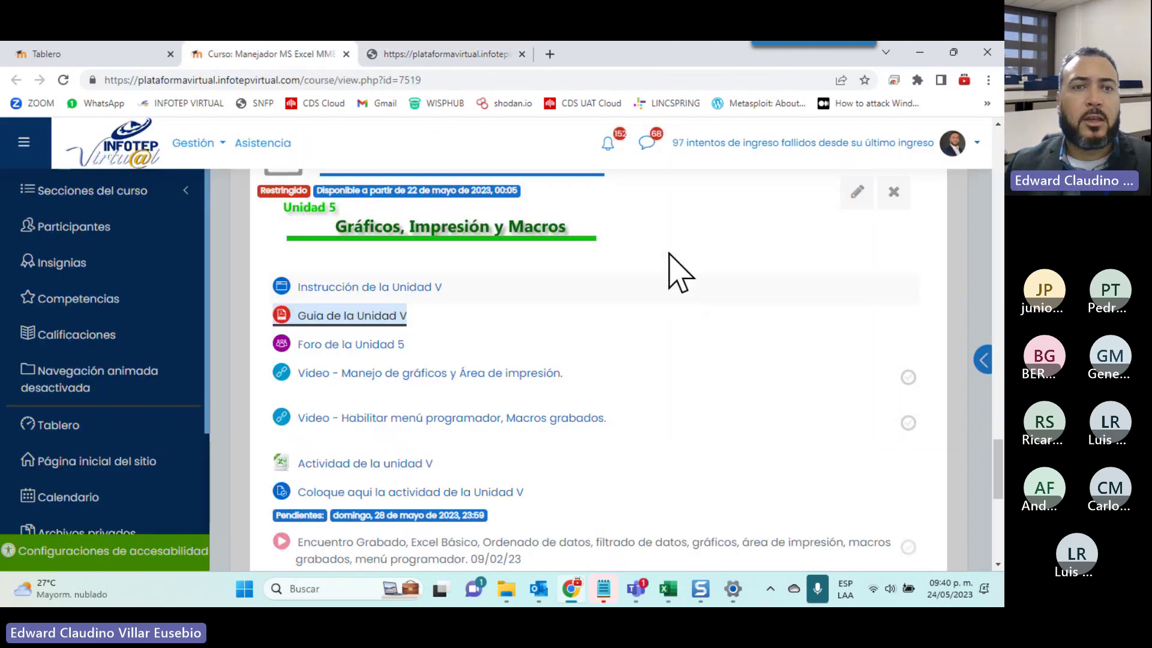
pyautogui.rightClick(330, 355)
pyautogui.click(391, 367)
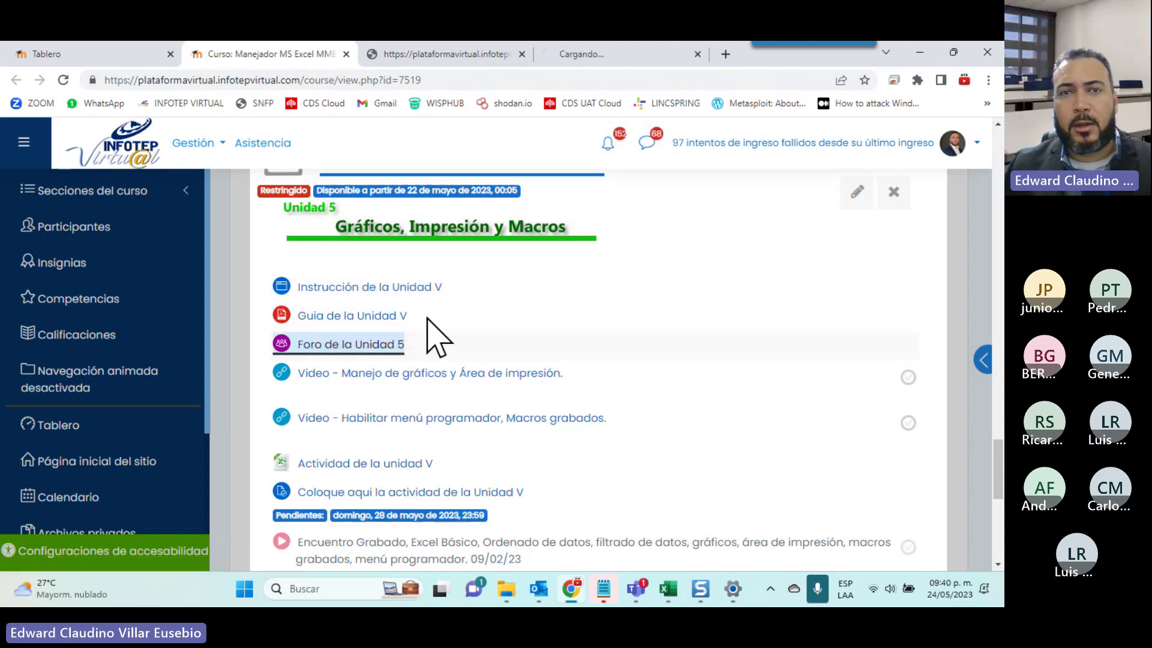
# Read the Foro de la Unidad 5 instructions, then close that tab and return to the course page
pyautogui.click(642, 56)
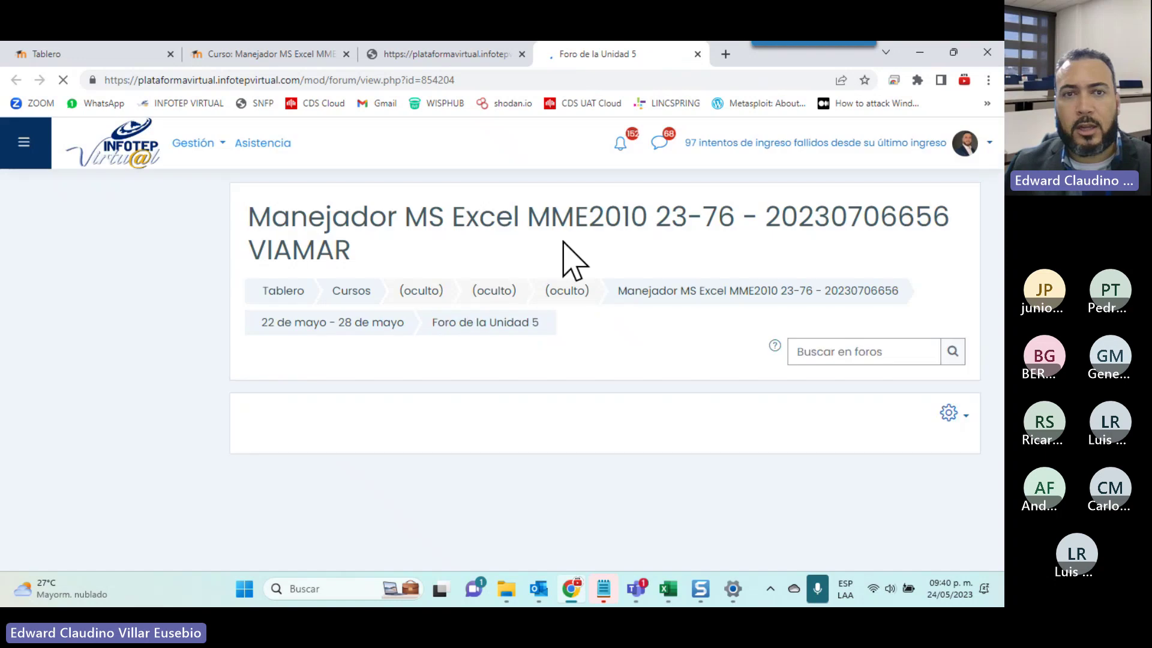
pyautogui.scroll(-1, 564, 347)
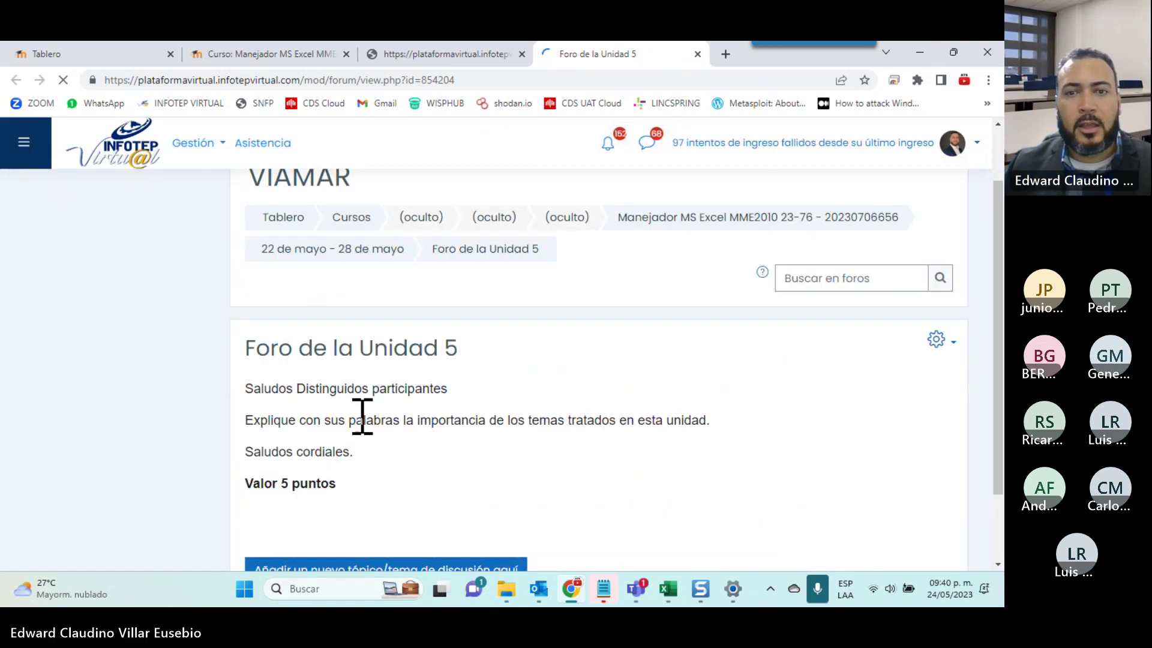
pyautogui.moveTo(357, 420)
pyautogui.mouseDown()
pyautogui.moveTo(536, 422)
pyautogui.moveTo(754, 450)
pyautogui.mouseUp()
pyautogui.scroll(-2, 609, 398)
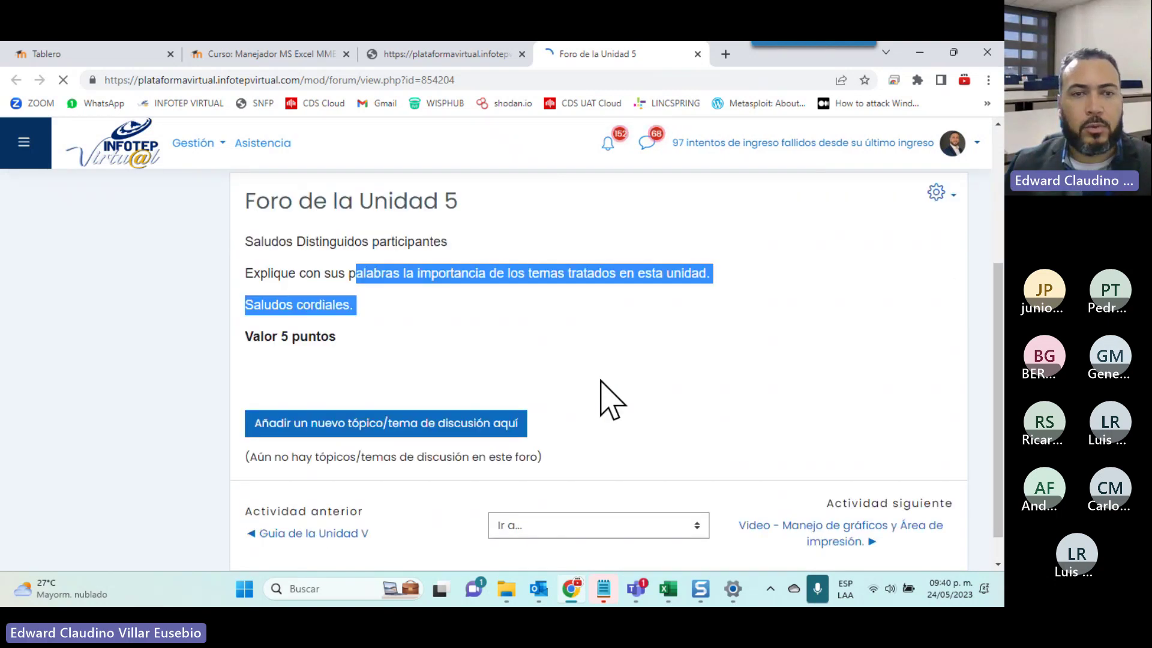
pyautogui.click(697, 54)
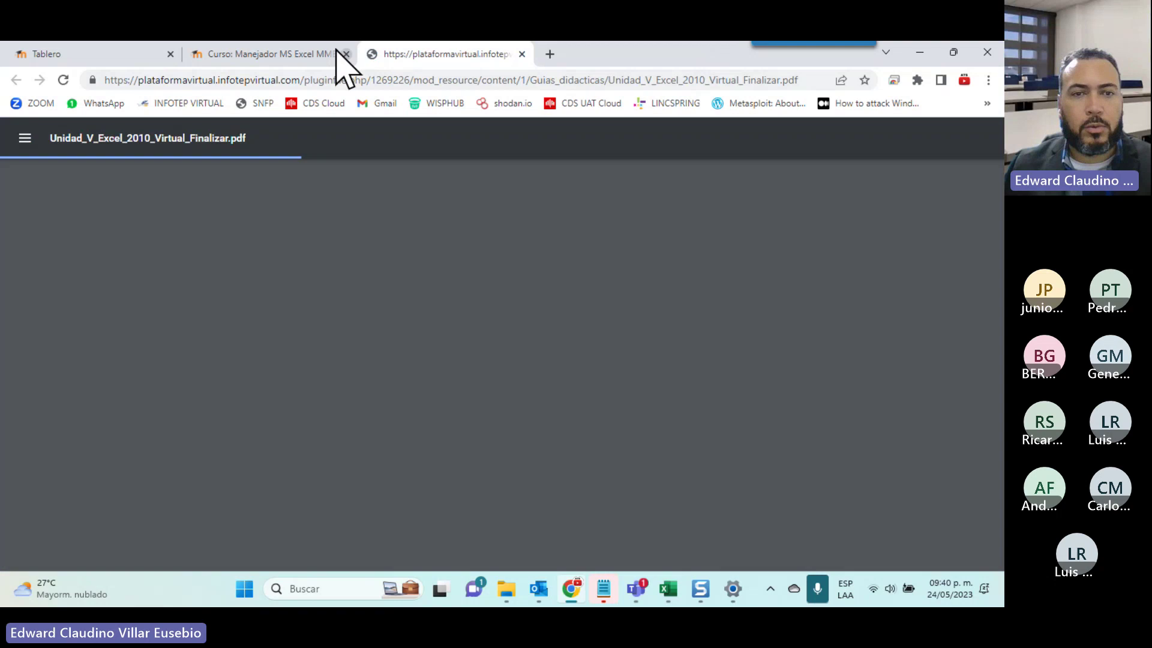
pyautogui.click(247, 53)
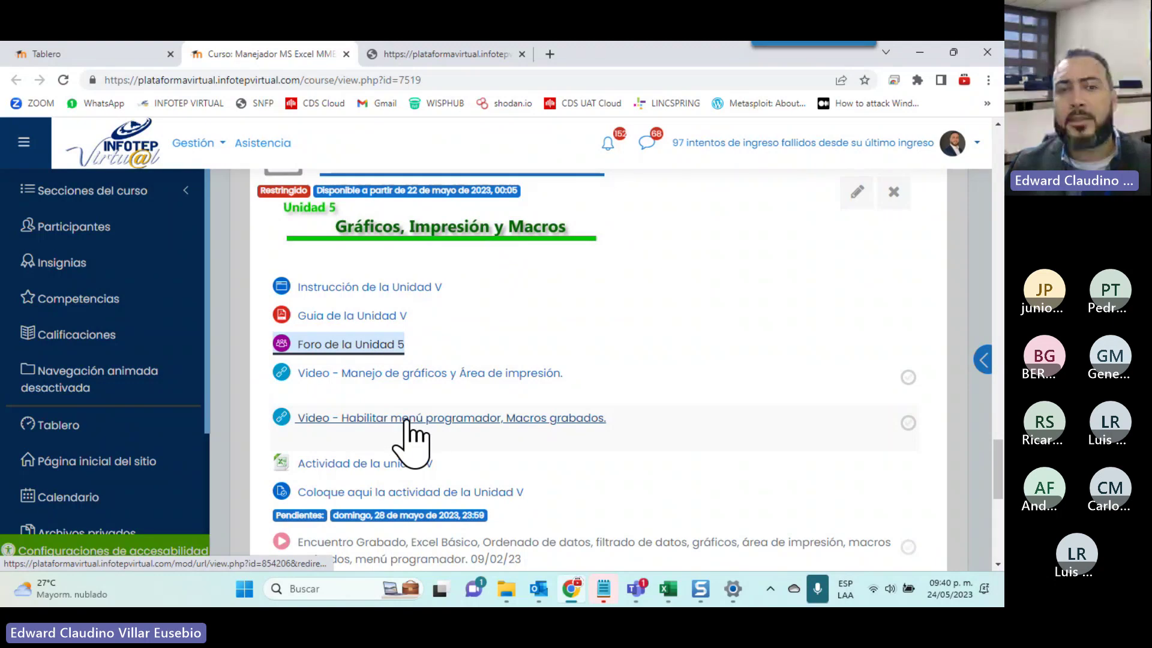
# Bring the Unit 4 activity workbook back to the front and display the Programador ribbon tab
pyautogui.click(412, 56)
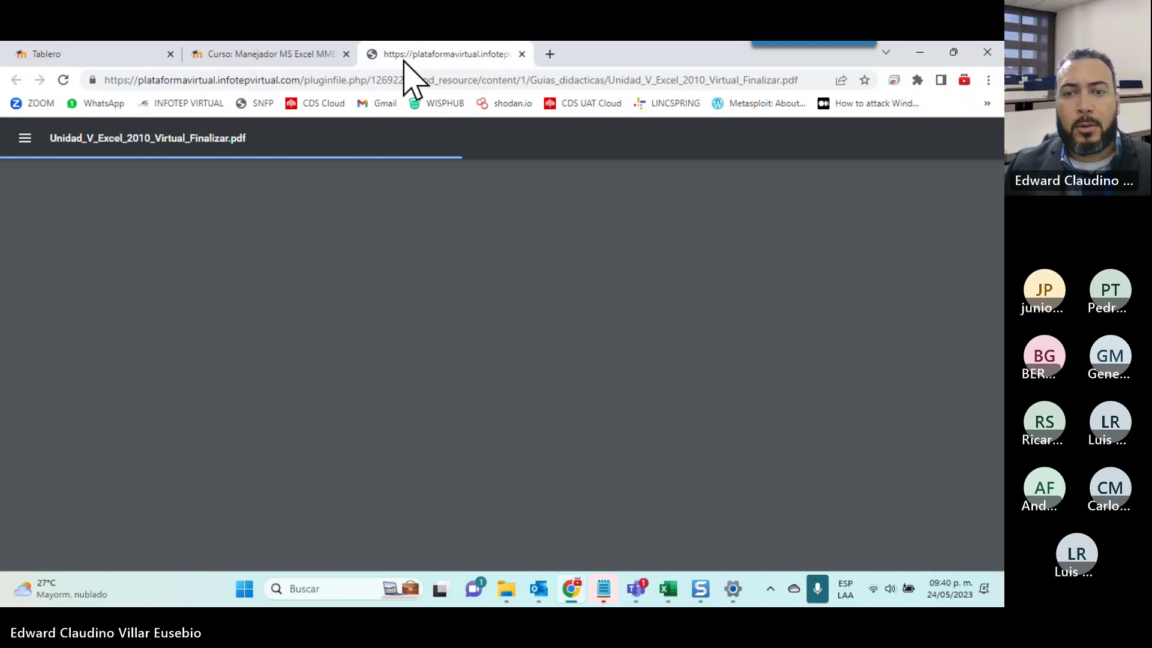
pyautogui.click(279, 55)
pyautogui.moveTo(667, 589)
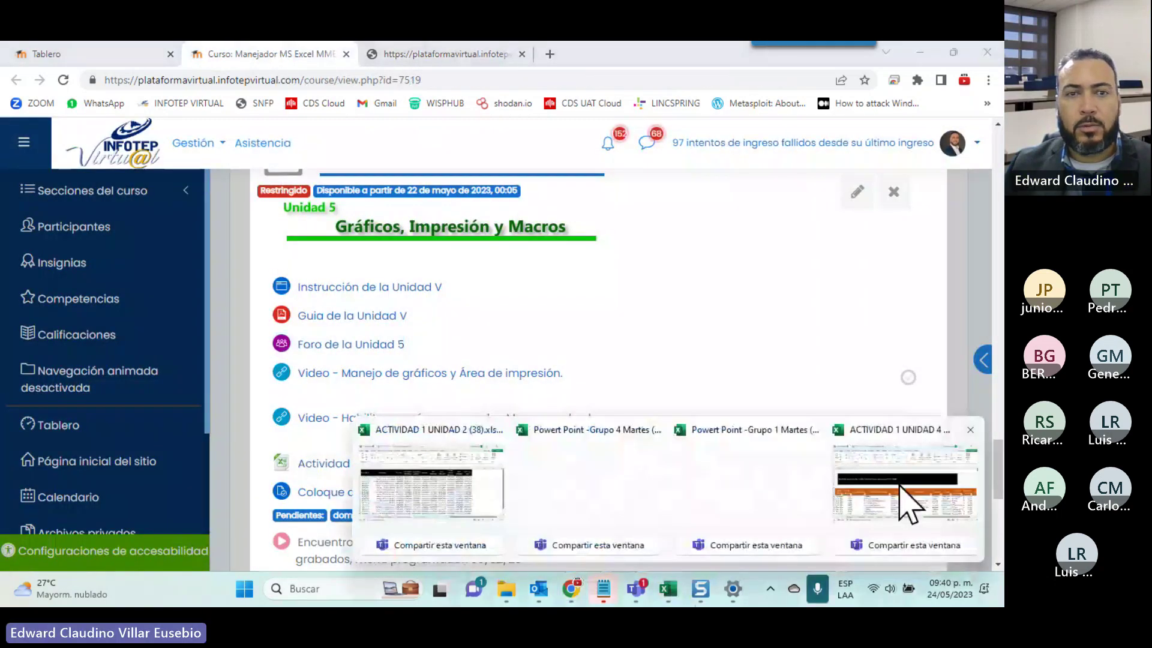
pyautogui.click(905, 486)
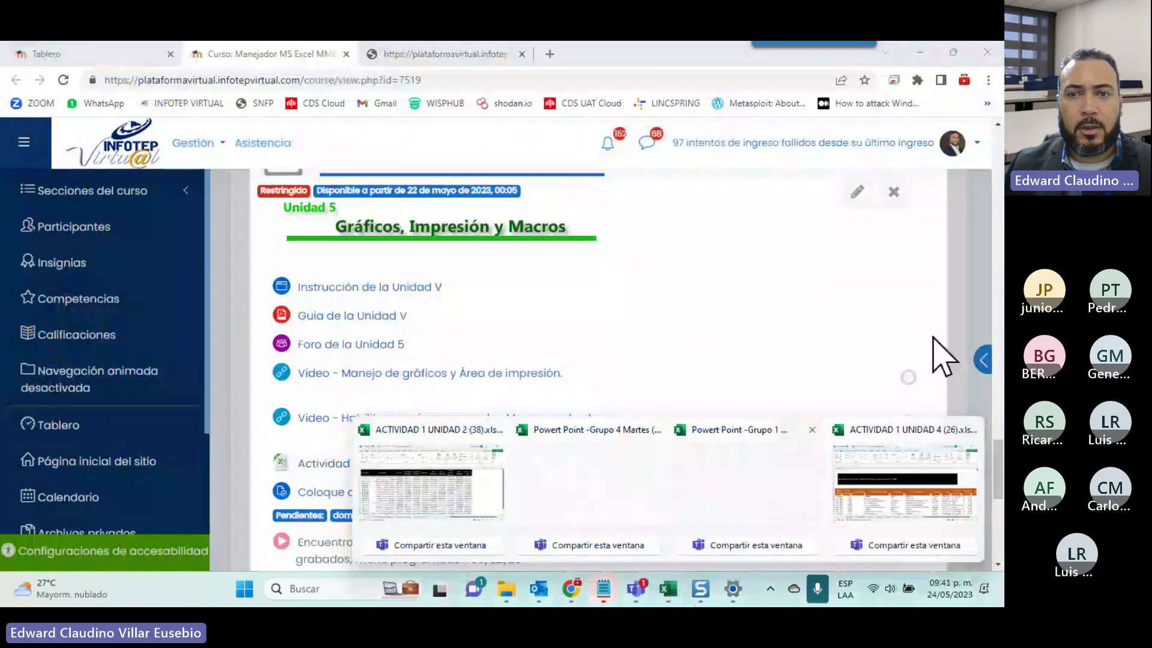
pyautogui.click(382, 466)
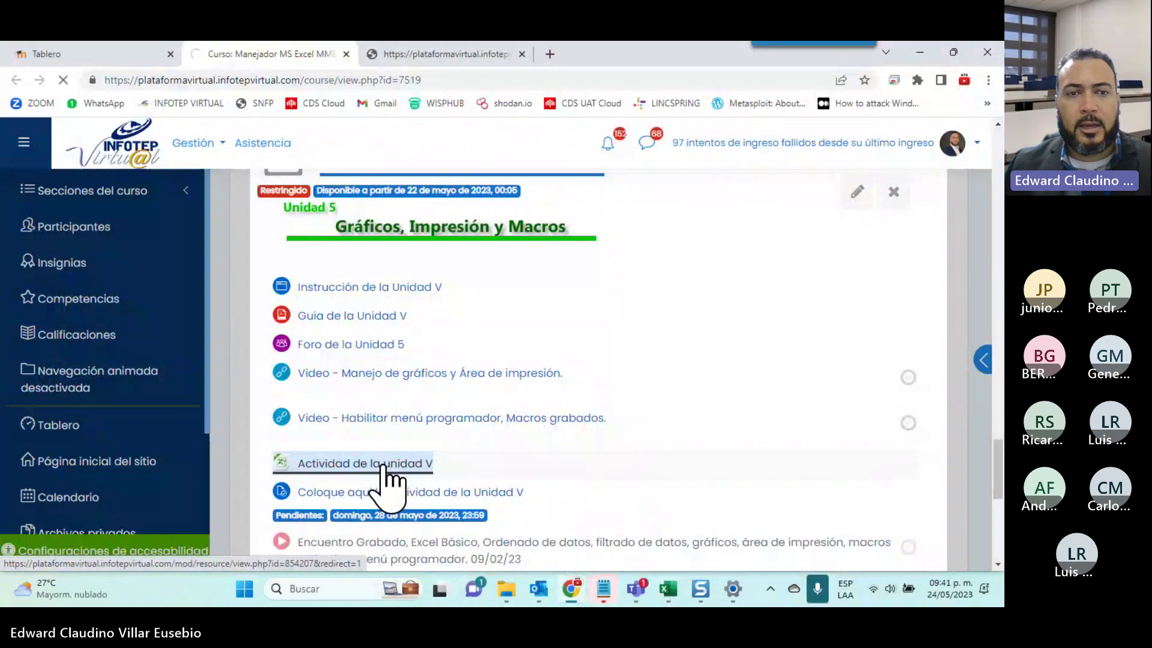
pyautogui.click(667, 592)
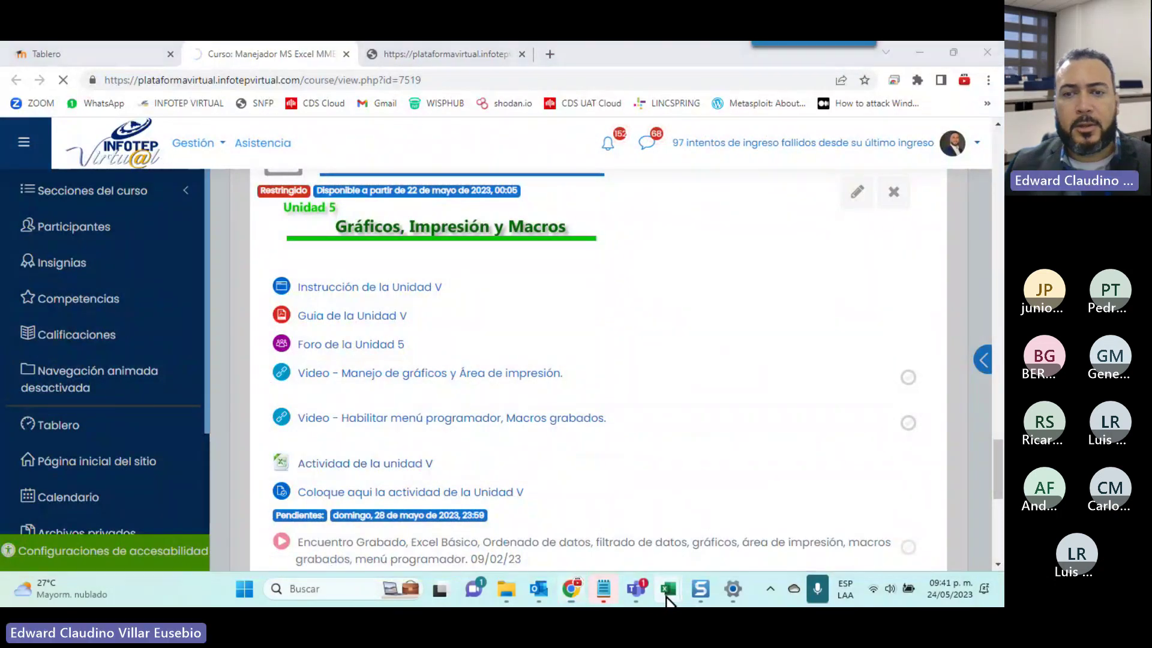
pyautogui.moveTo(667, 589)
pyautogui.click(887, 509)
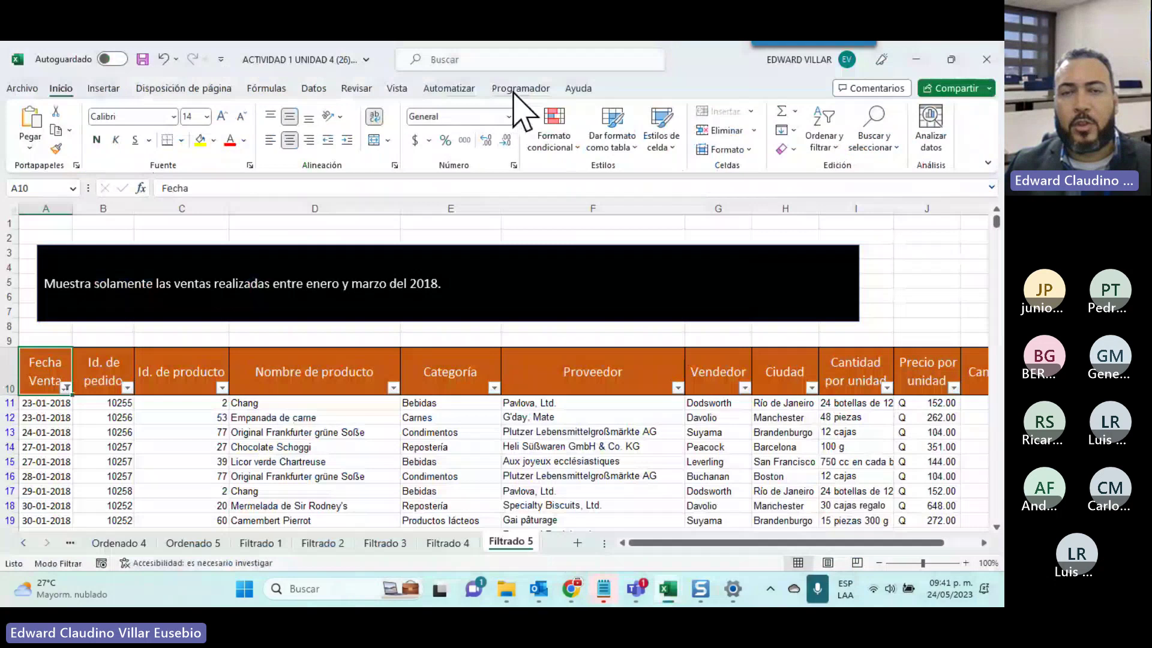
pyautogui.click(517, 88)
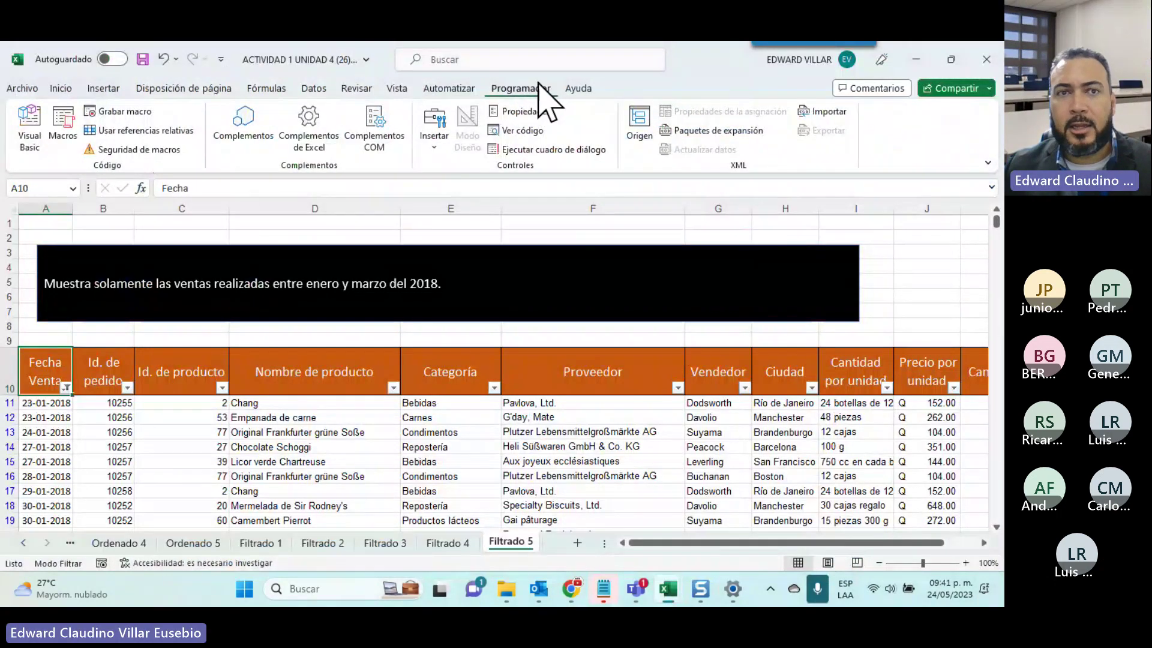
# Uncheck Programador under Personalizar cinta de opciones in Excel Options and accept
pyautogui.click(22, 90)
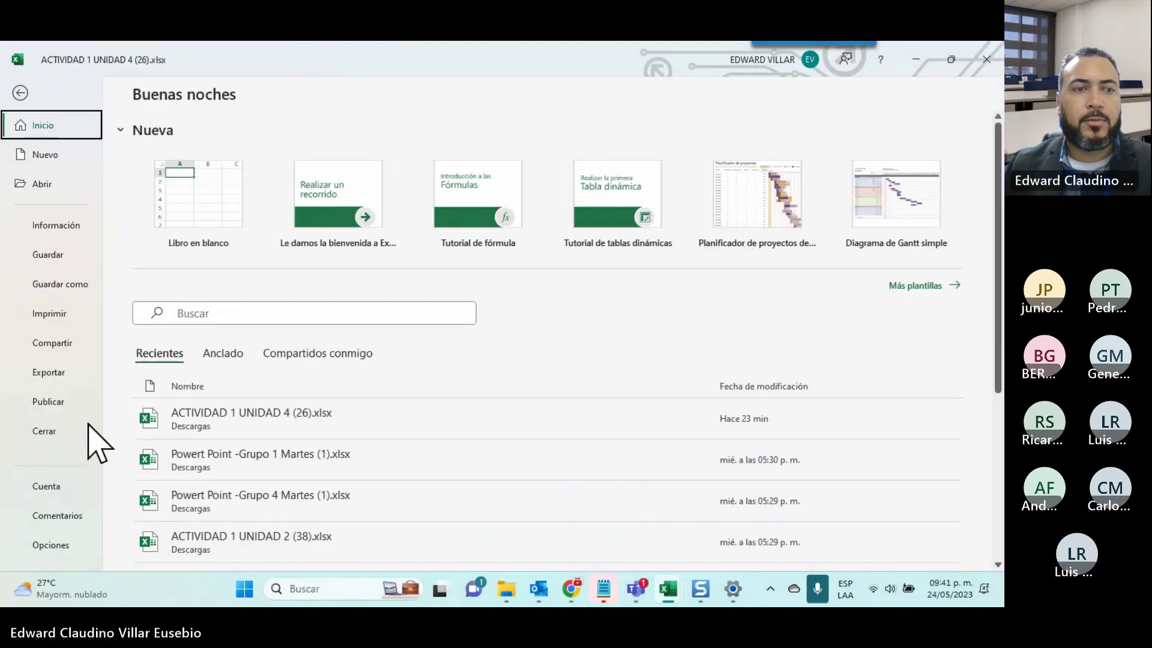
pyautogui.click(62, 546)
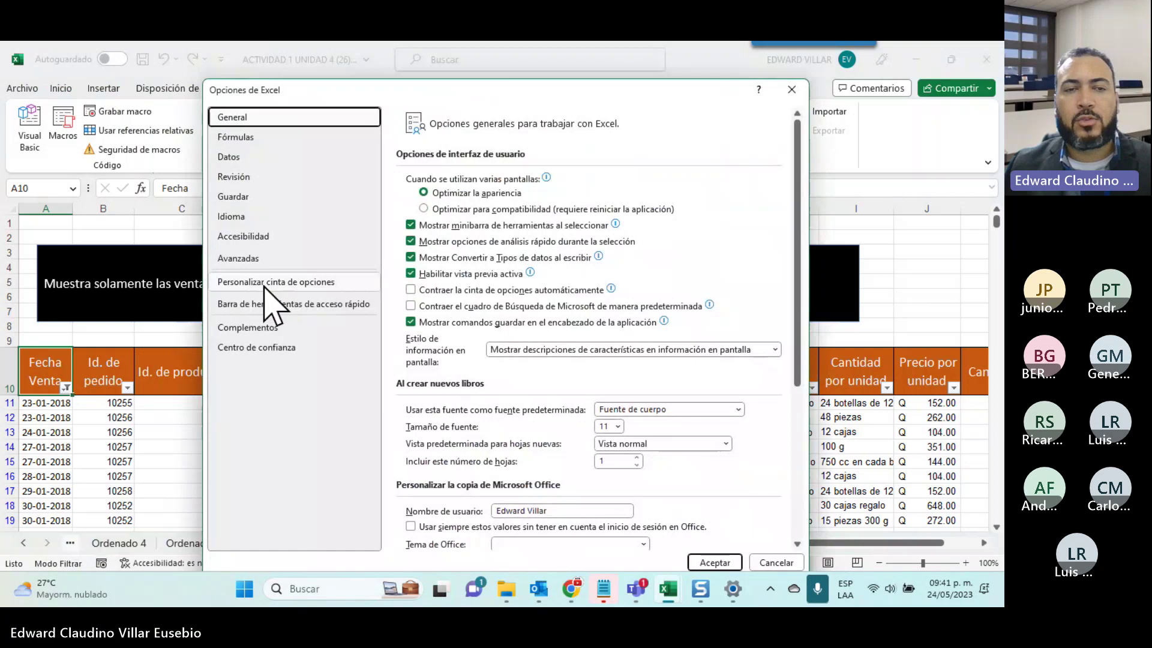
pyautogui.click(328, 280)
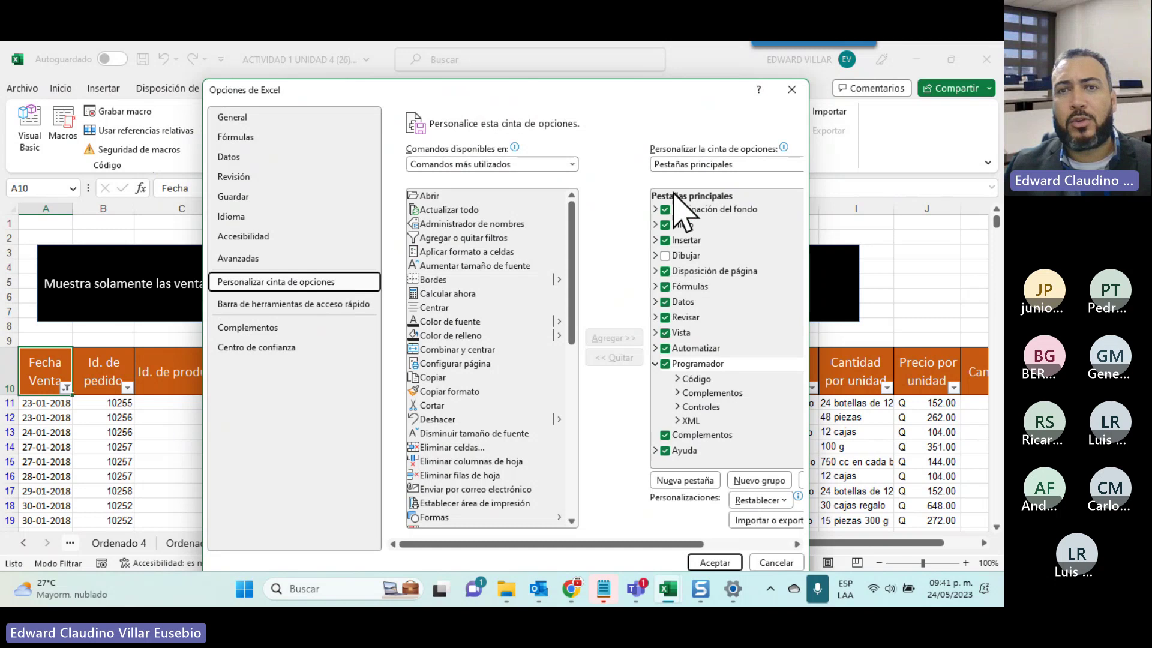
pyautogui.moveTo(610, 95)
pyautogui.mouseDown()
pyautogui.moveTo(533, 180)
pyautogui.moveTo(427, 159)
pyautogui.moveTo(404, 124)
pyautogui.moveTo(430, 110)
pyautogui.mouseUp()
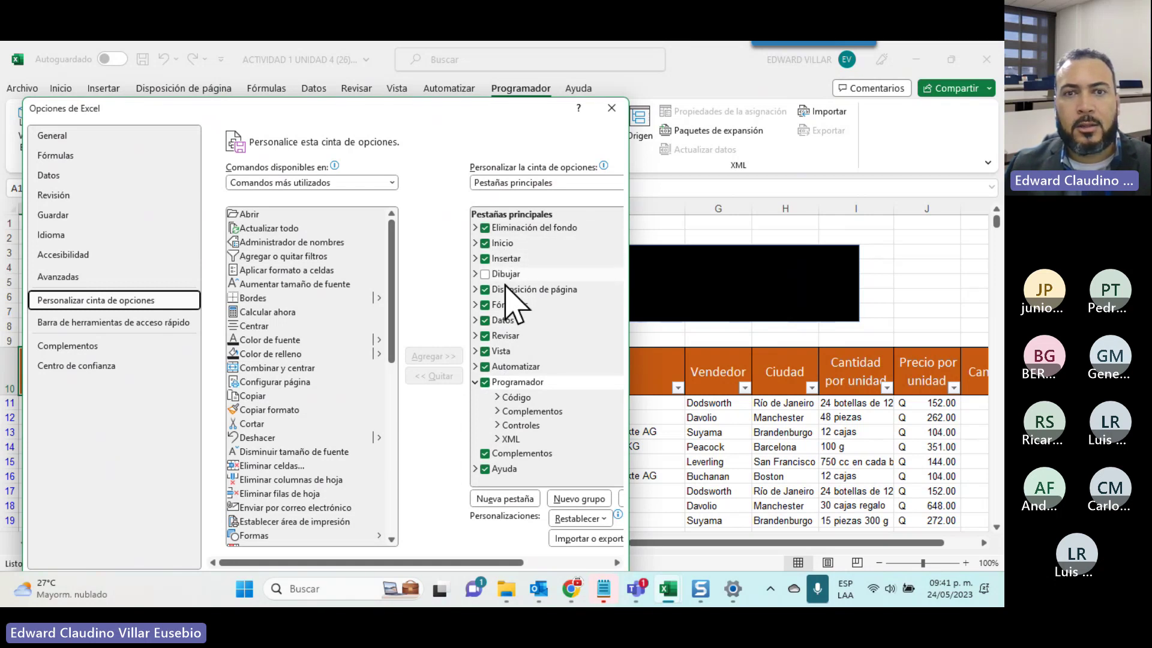
pyautogui.click(486, 382)
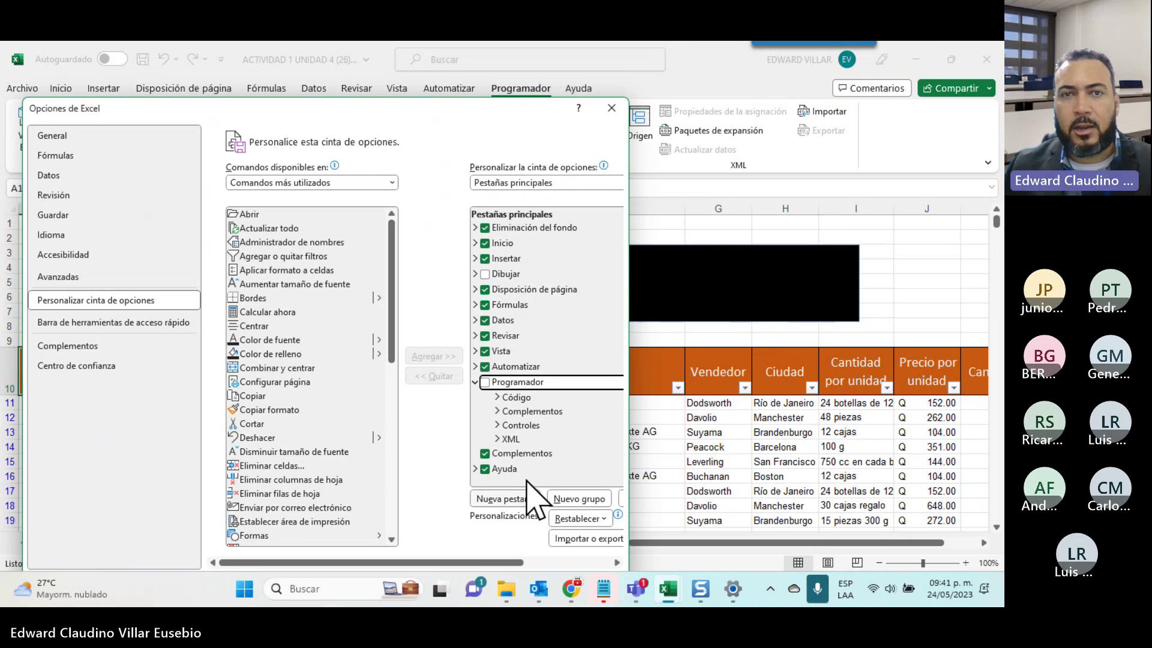
pyautogui.moveTo(432, 113); pyautogui.dragTo(438, 63)
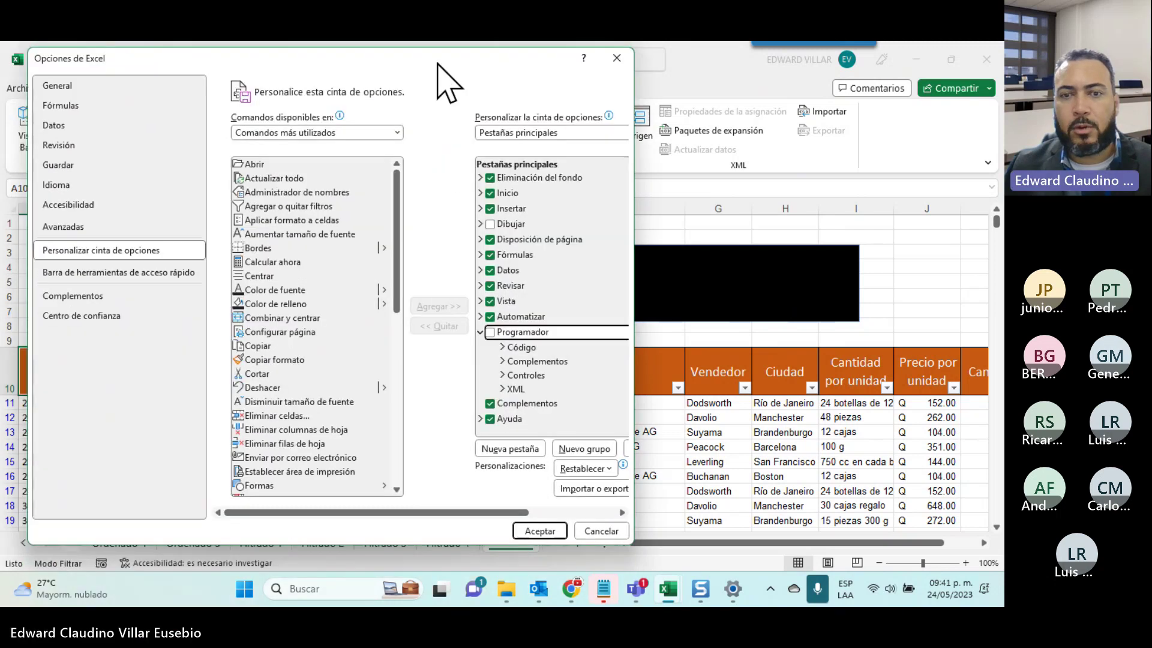
pyautogui.click(522, 527)
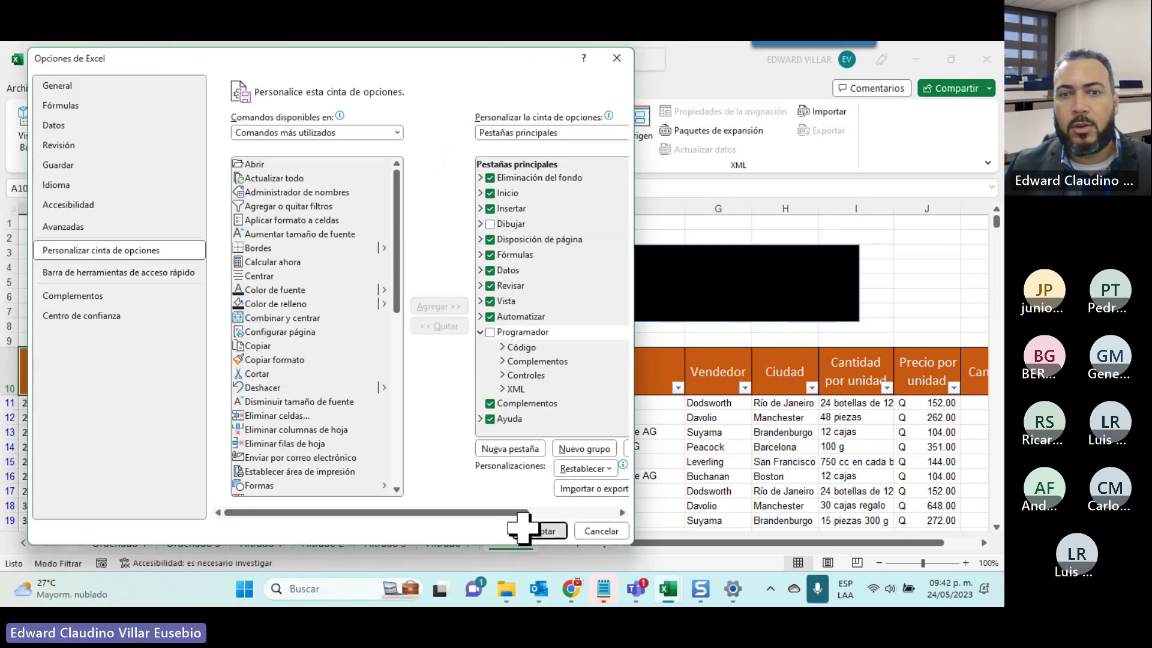
pyautogui.click(522, 527)
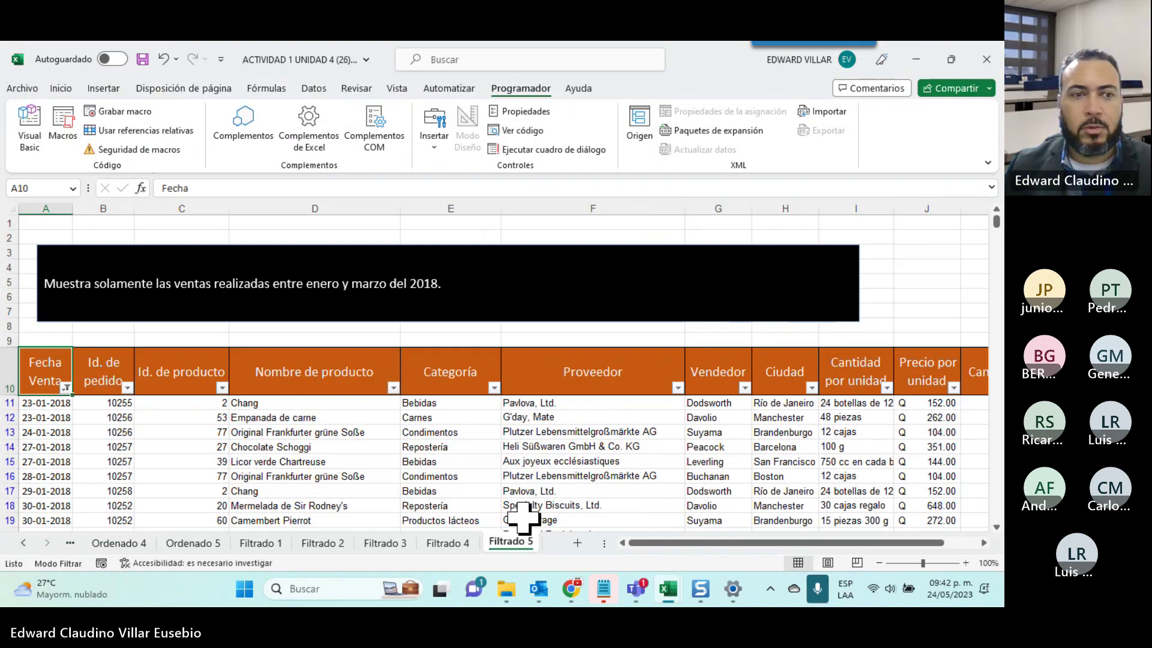
# Re-enable Programador in Personalizar cinta de opciones, accept, and show its developer tools
pyautogui.click(22, 89)
pyautogui.click(55, 515)
pyautogui.click(55, 543)
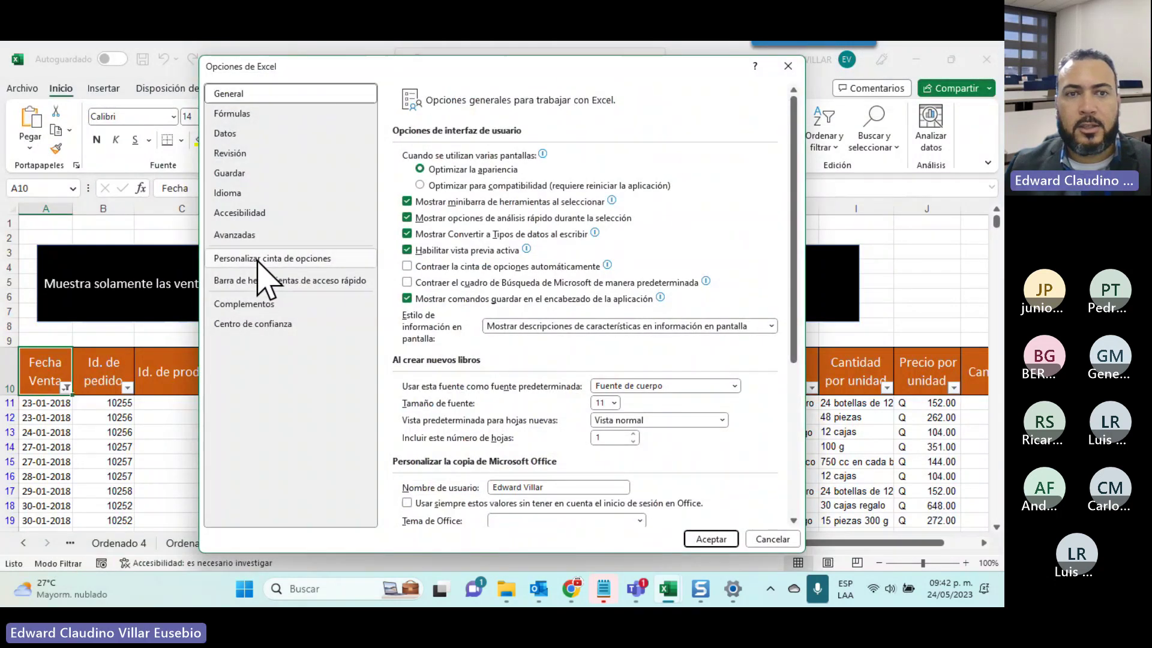
pyautogui.click(259, 259)
pyautogui.scroll(-2, 690, 360)
pyautogui.scroll(-1, 669, 420)
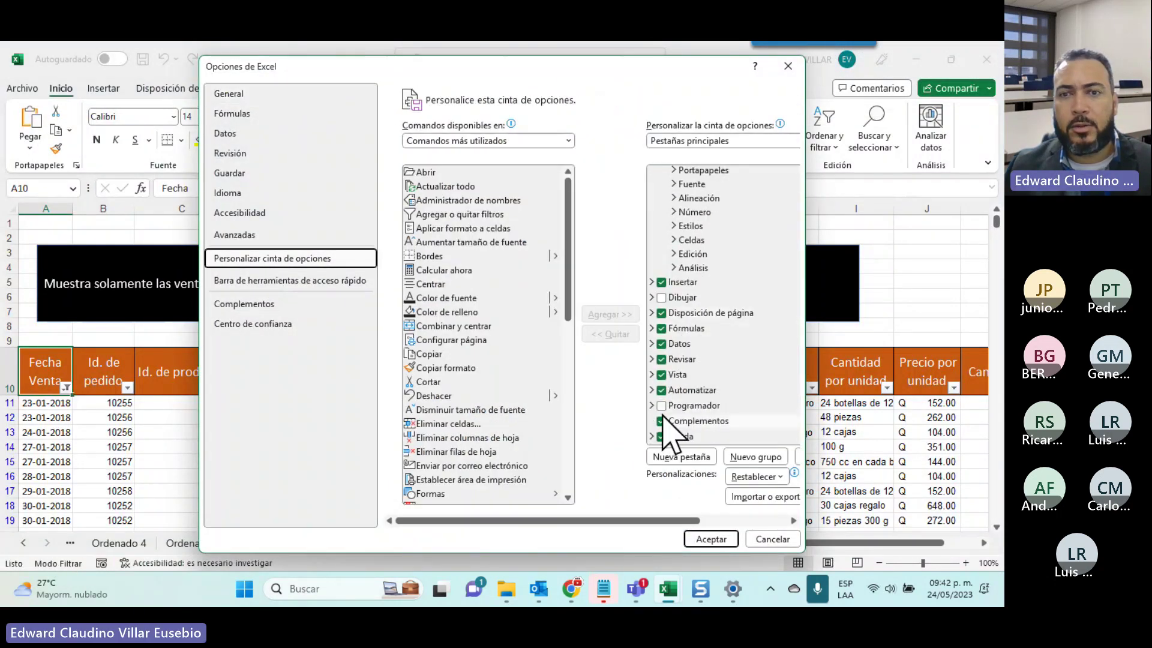
pyautogui.click(661, 406)
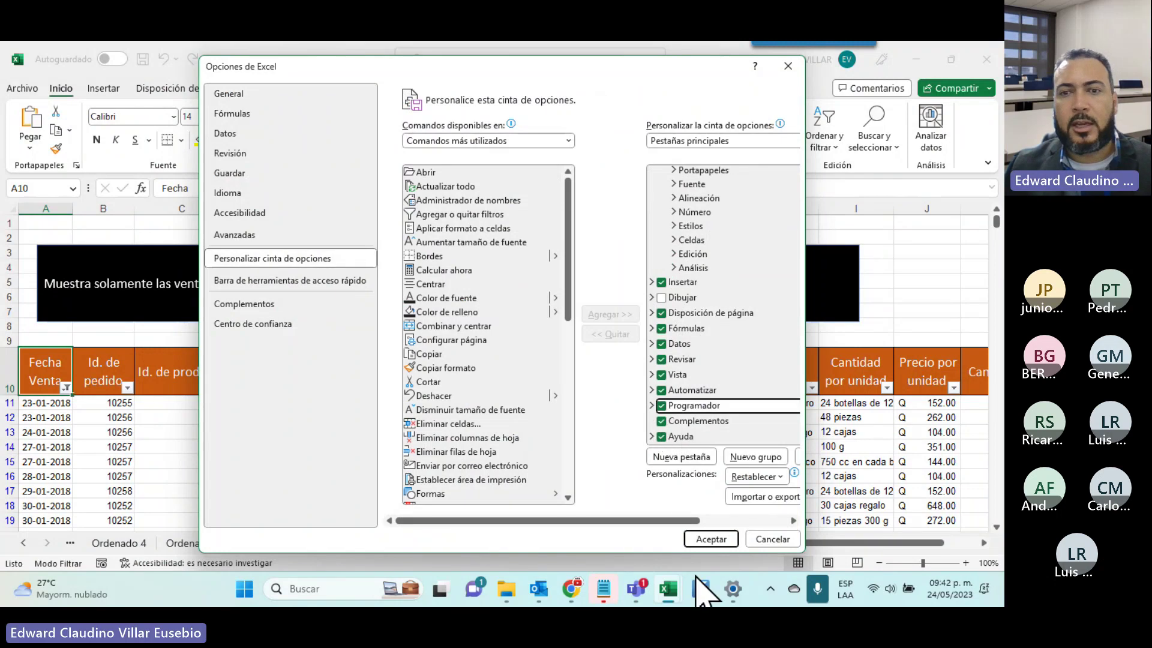
pyautogui.click(710, 539)
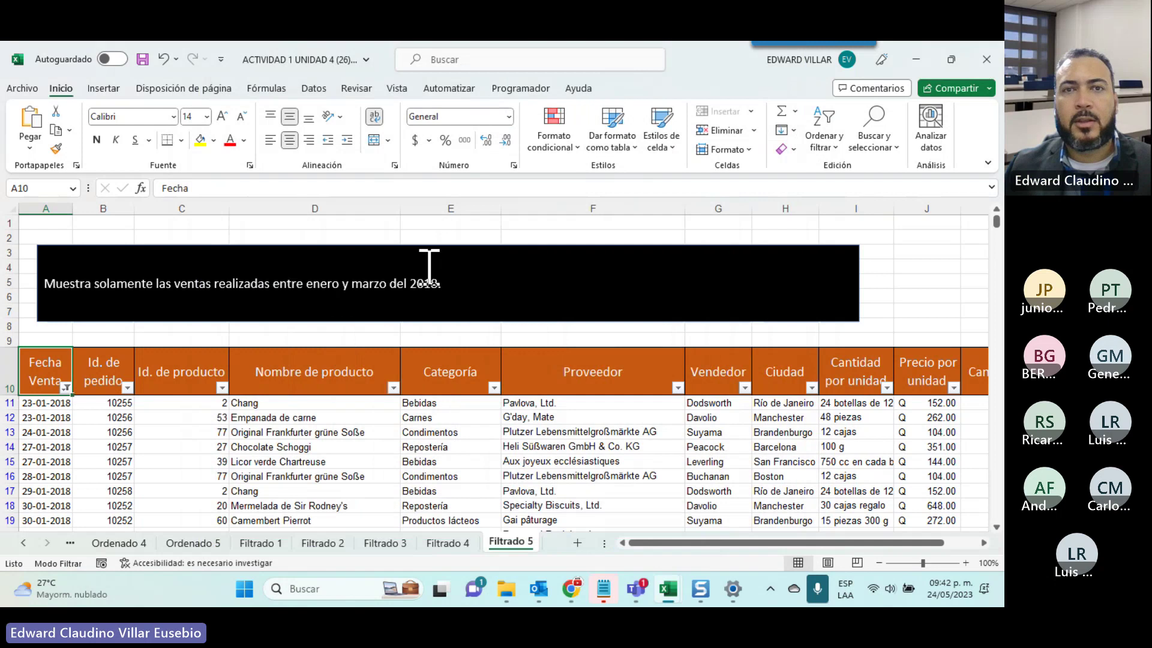
pyautogui.click(539, 90)
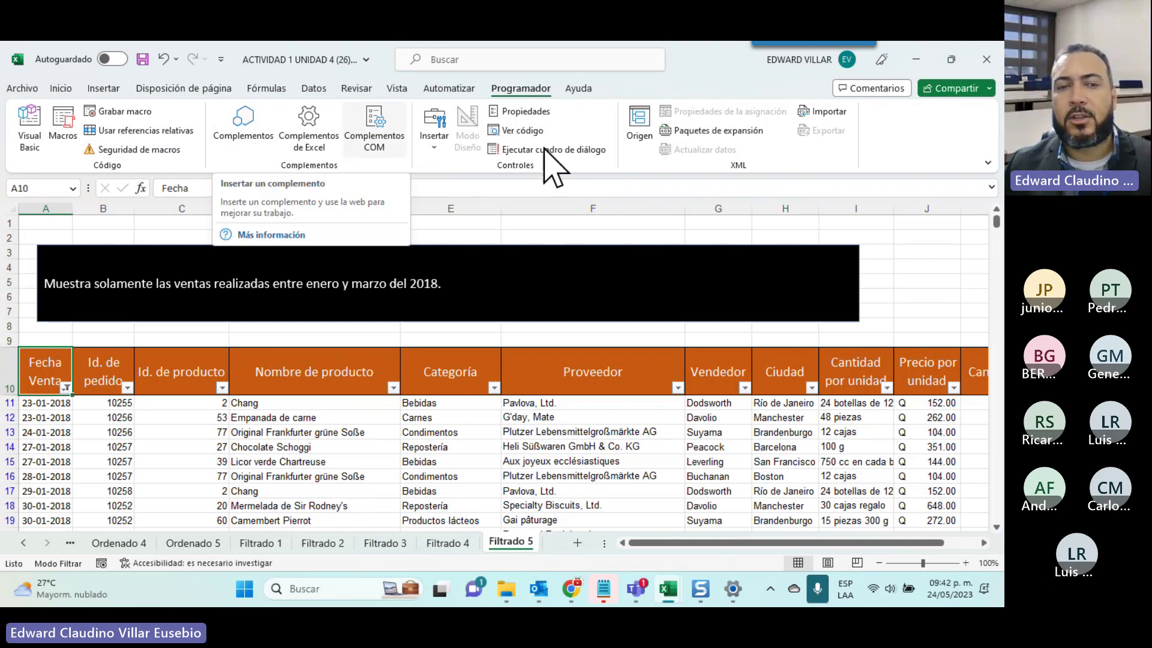
# Open the Unidad_V_Excel_2010_Virtual_Finalizar.pdf tab in Chrome and set the zoom to 125%
pyautogui.click(916, 59)
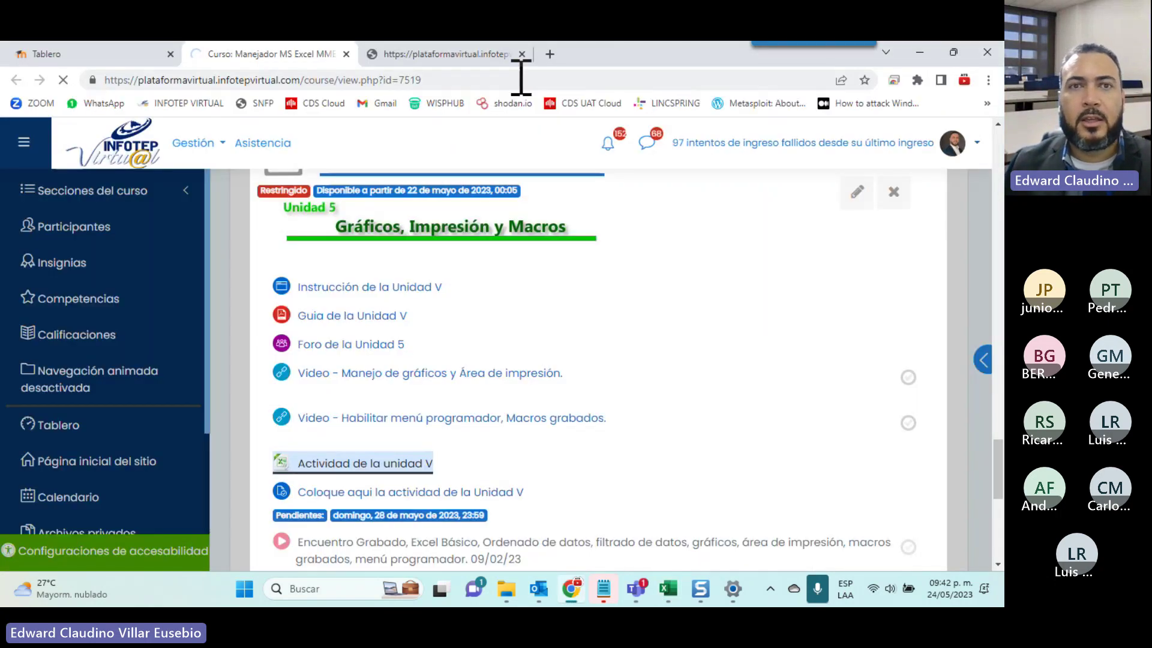
pyautogui.click(474, 54)
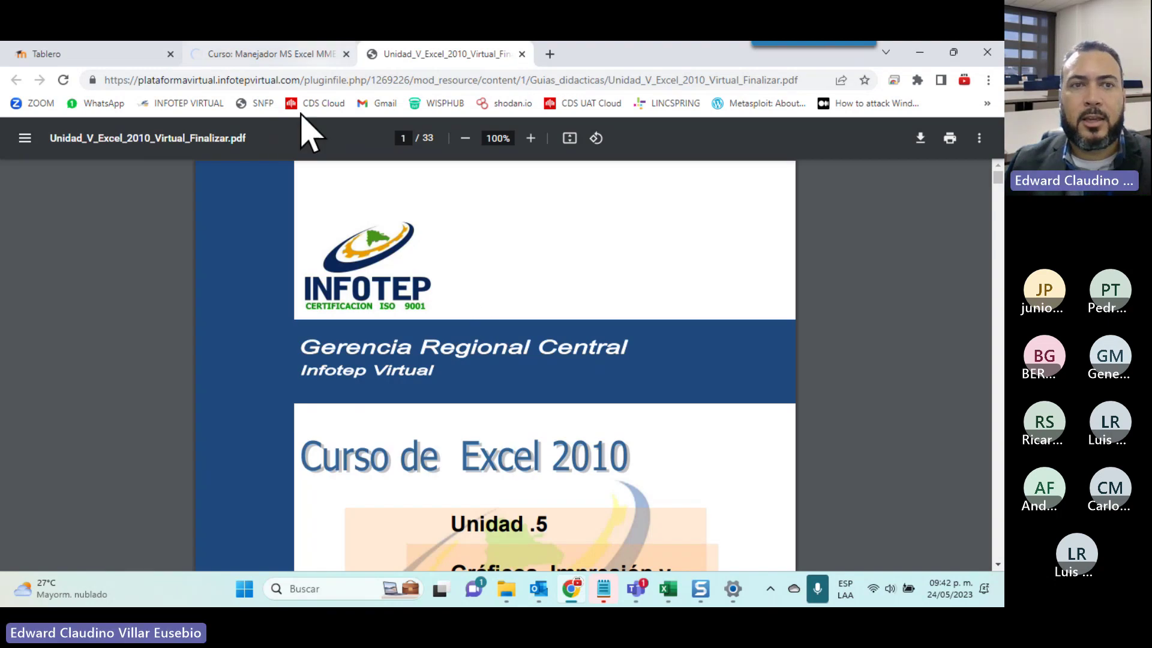
pyautogui.click(529, 138)
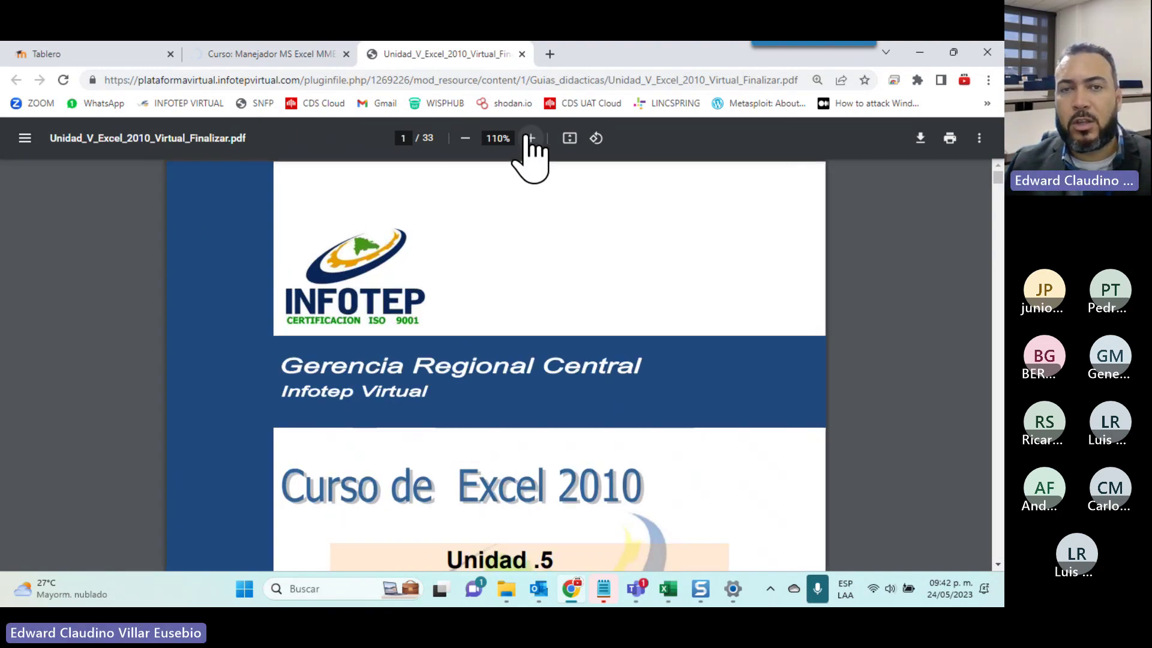
pyautogui.click(529, 138)
pyautogui.click(529, 138)
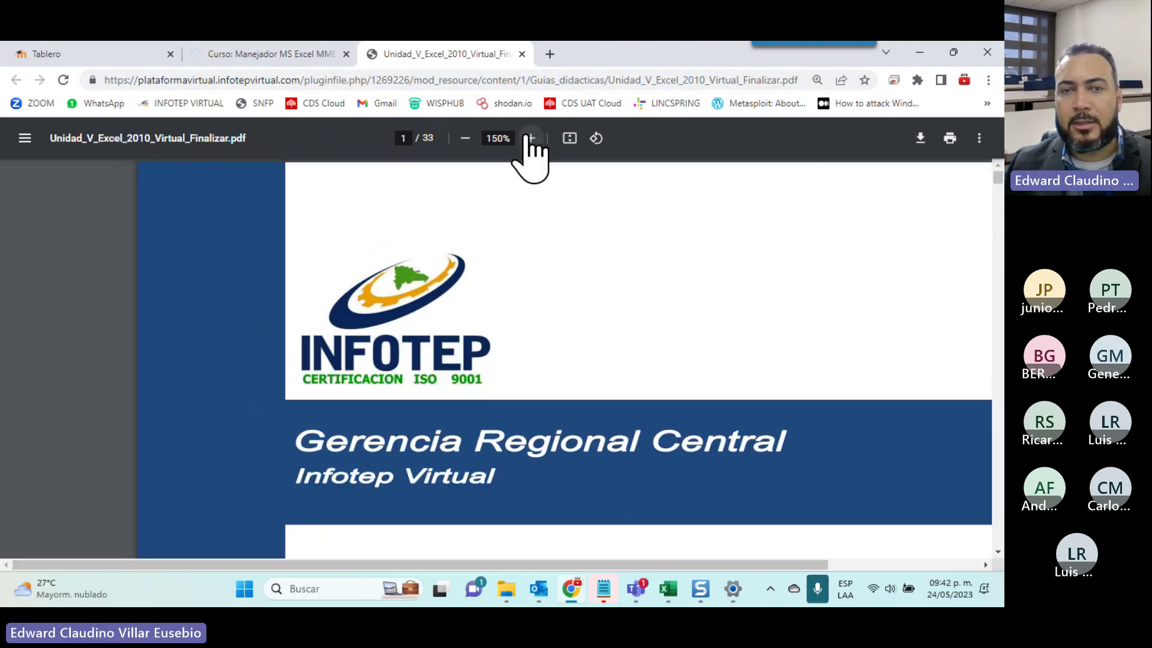
pyautogui.click(466, 138)
pyautogui.click(466, 138)
pyautogui.click(531, 139)
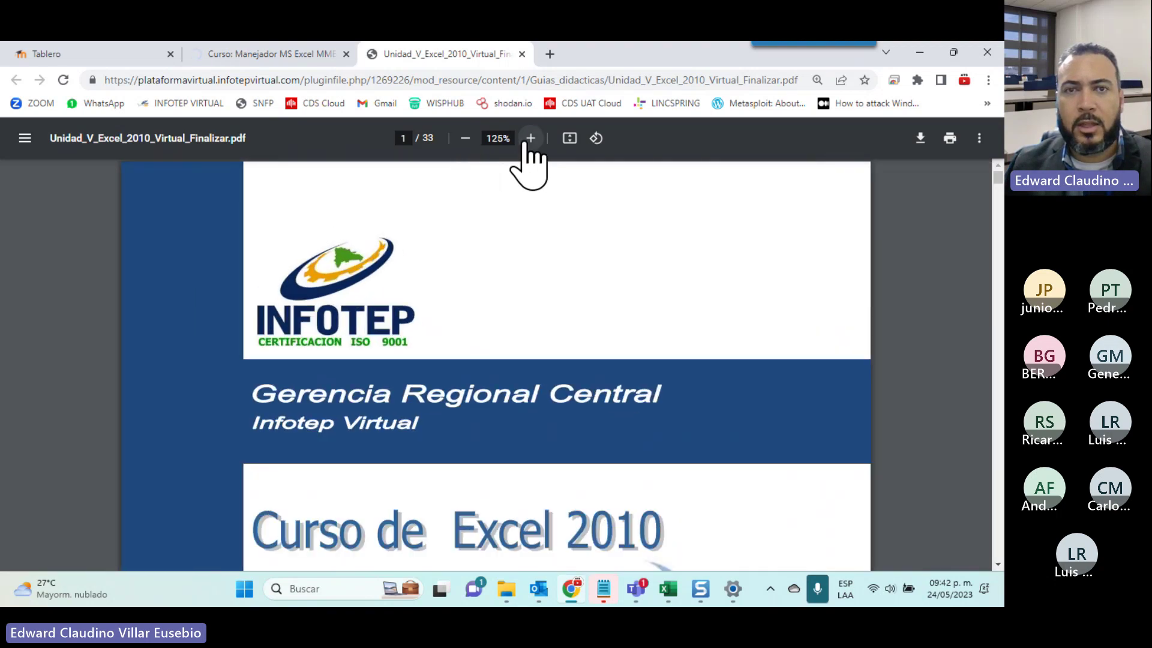
pyautogui.click(528, 141)
pyautogui.click(466, 140)
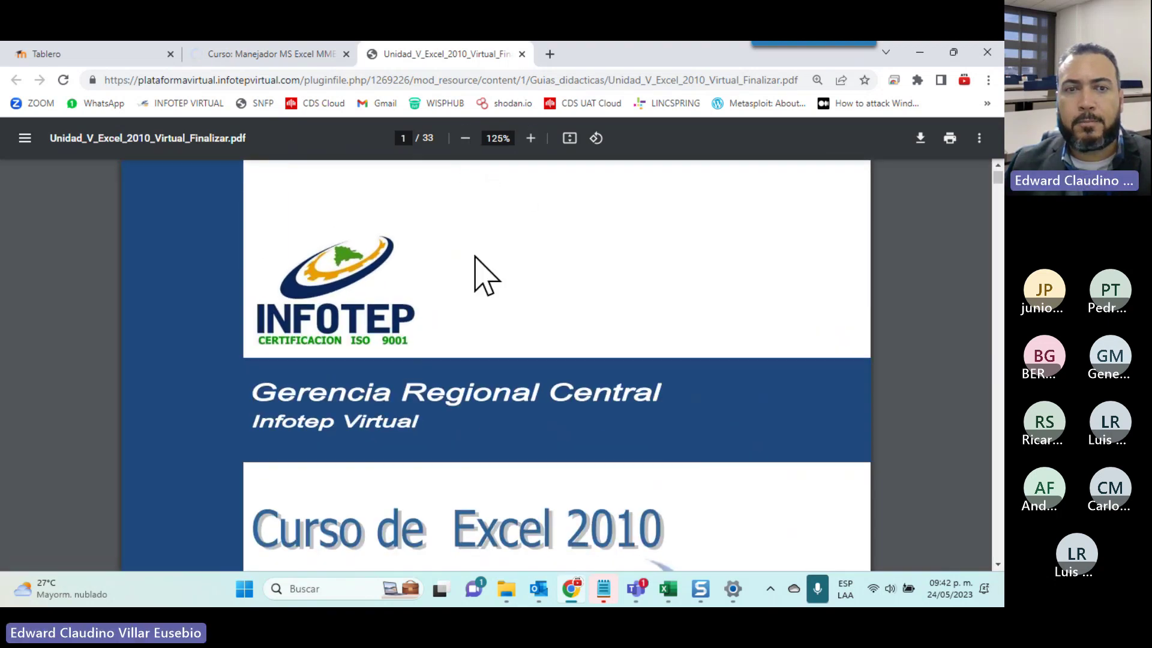
# Scroll the guide down to page 4 on chart creation and Tipos de gráficos
pyautogui.scroll(-5, 475, 264)
pyautogui.scroll(-4, 472, 277)
pyautogui.scroll(-3, 473, 277)
pyautogui.scroll(-5, 472, 277)
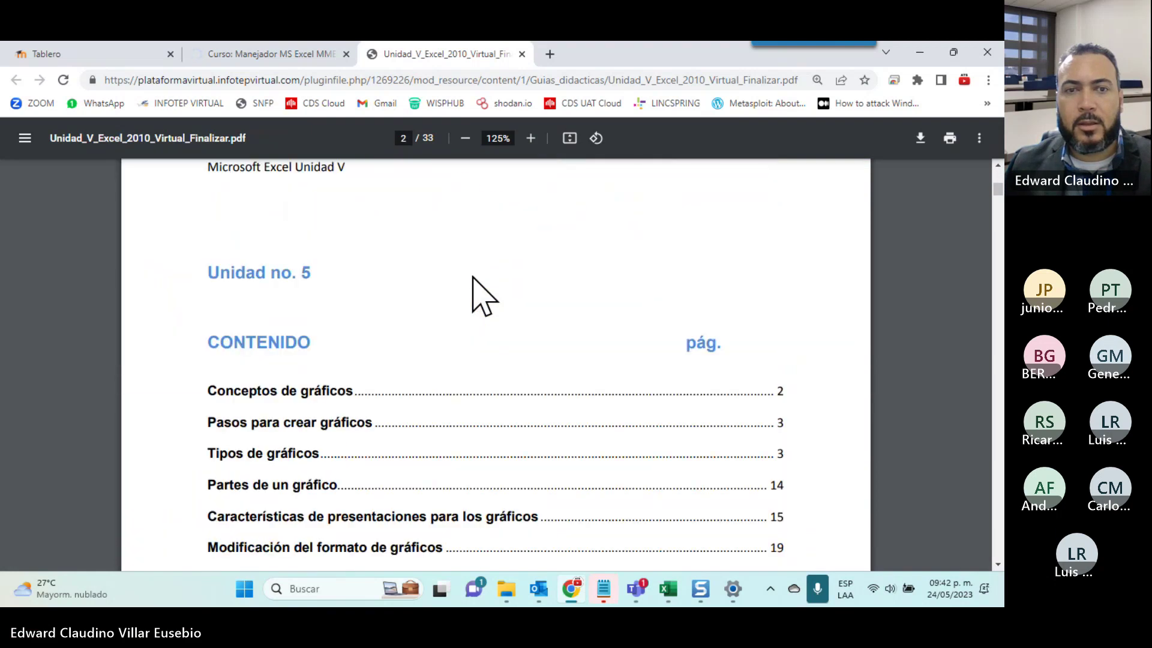
pyautogui.scroll(-5, 472, 277)
pyautogui.scroll(-5, 473, 277)
pyautogui.scroll(-1, 473, 278)
pyautogui.scroll(-4, 473, 278)
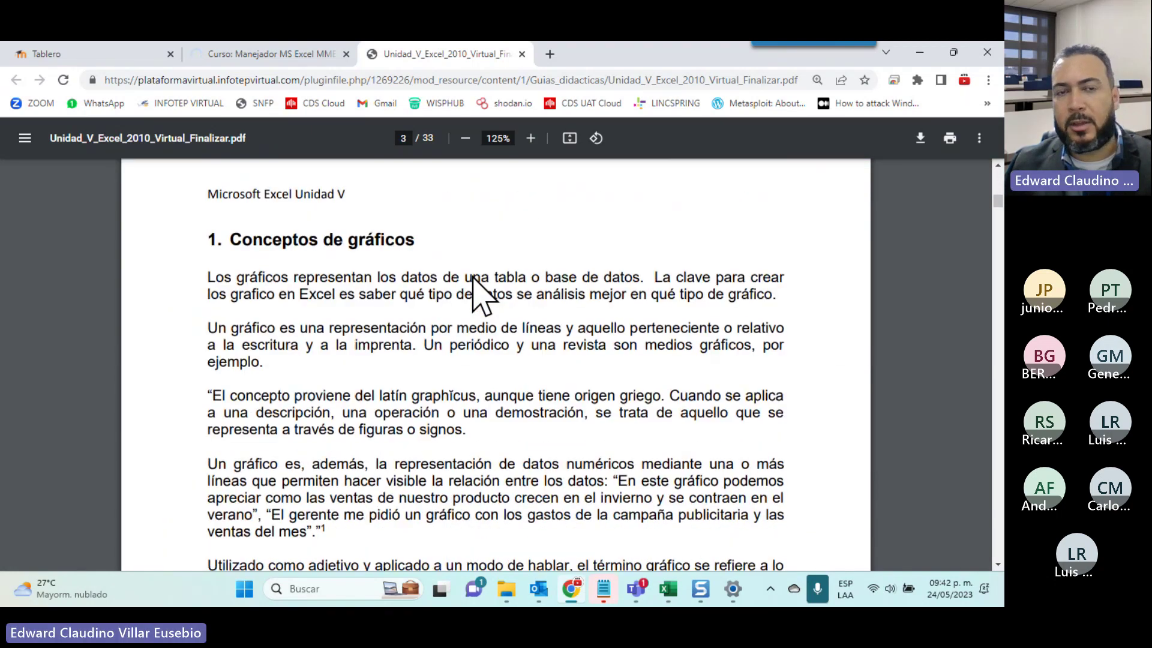
pyautogui.scroll(-3, 473, 277)
pyautogui.scroll(2, 473, 277)
pyautogui.scroll(1, 472, 277)
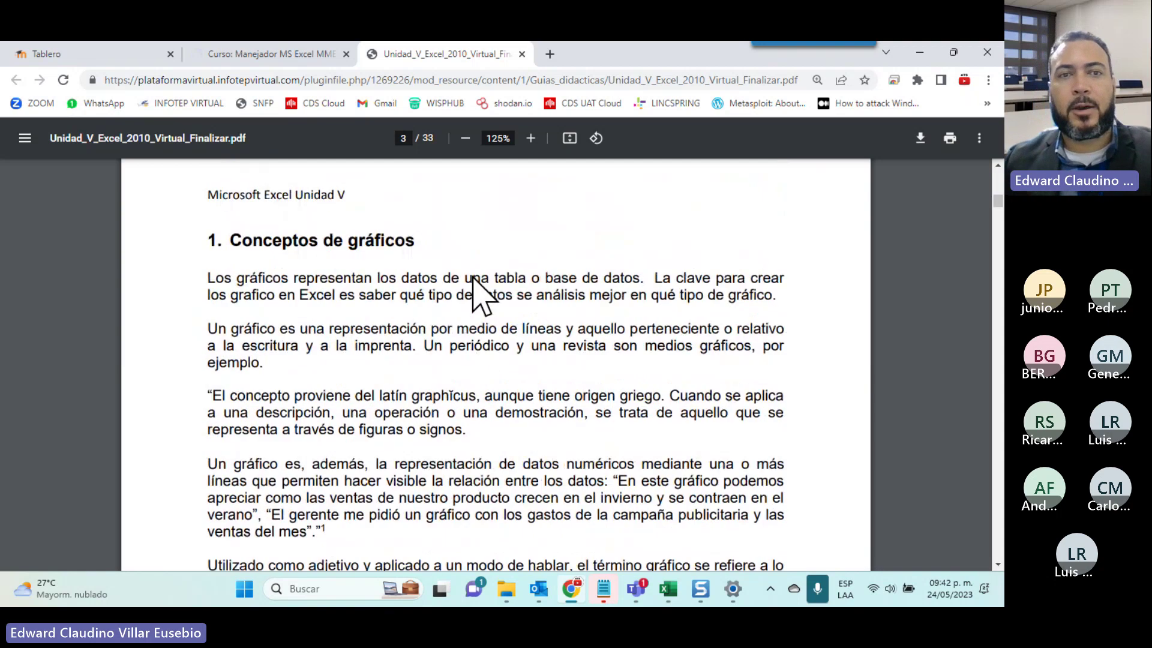
pyautogui.scroll(-3, 472, 278)
pyautogui.scroll(-4, 472, 277)
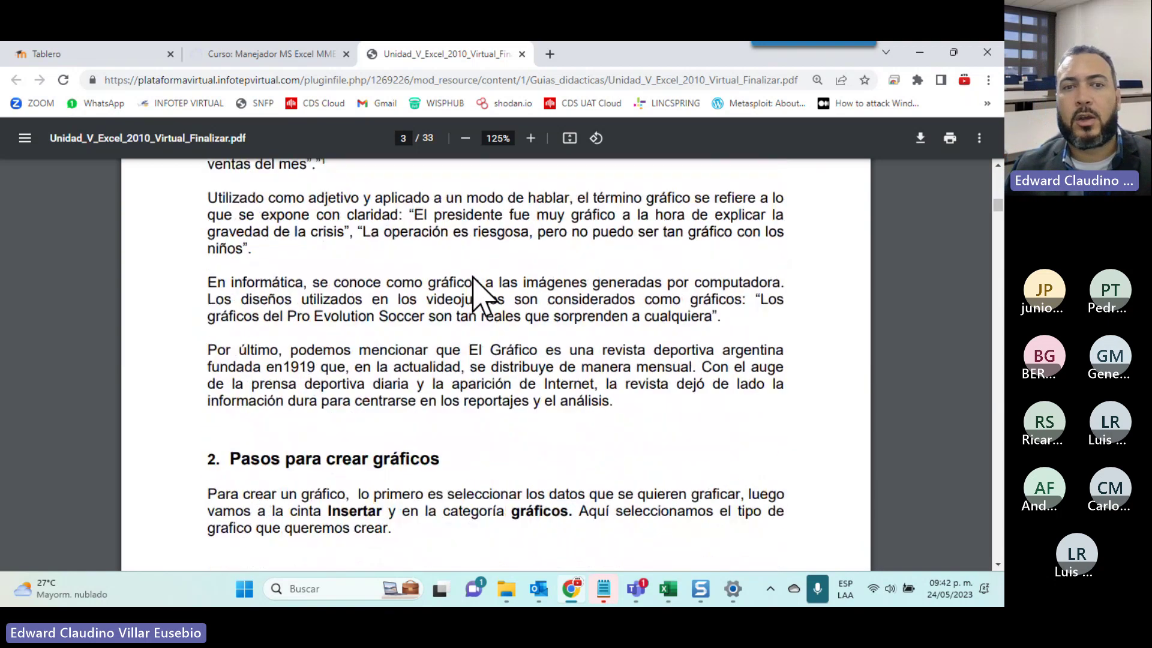
pyautogui.scroll(-1, 473, 277)
pyautogui.scroll(-3, 473, 278)
pyautogui.scroll(-1, 473, 277)
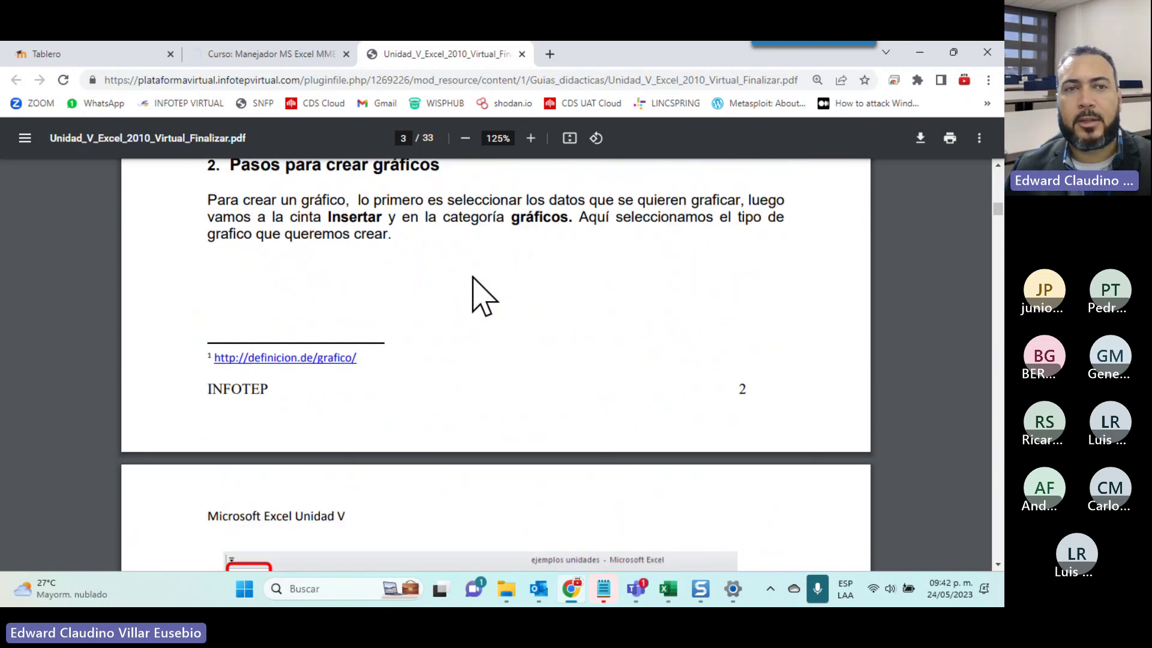
pyautogui.scroll(-4, 473, 277)
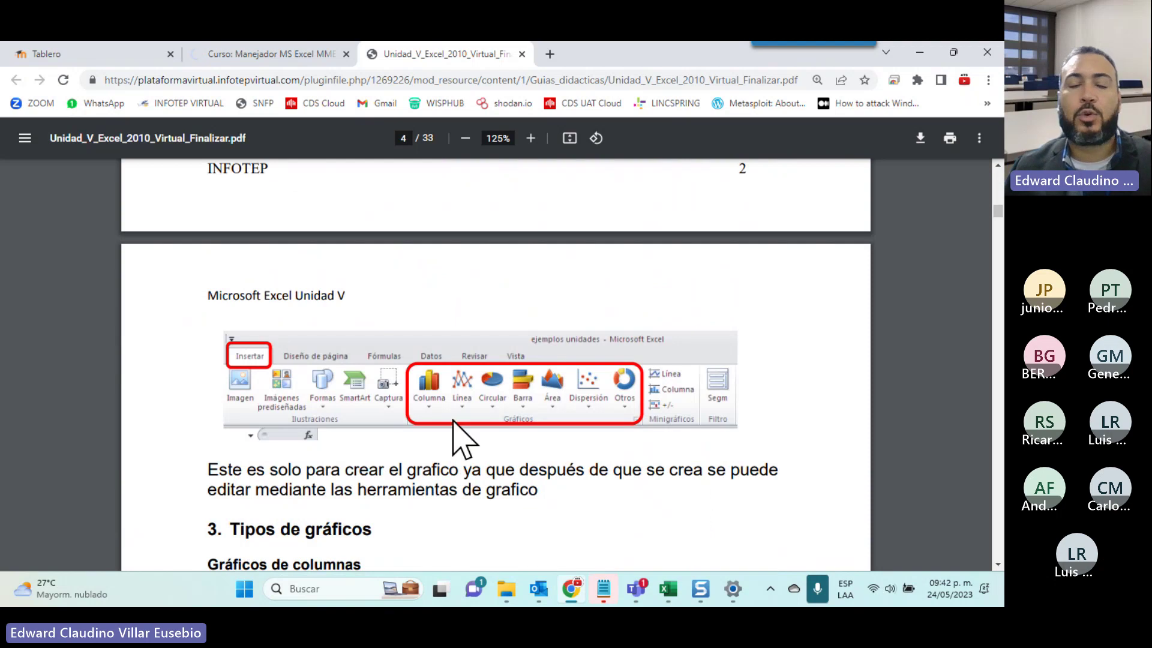
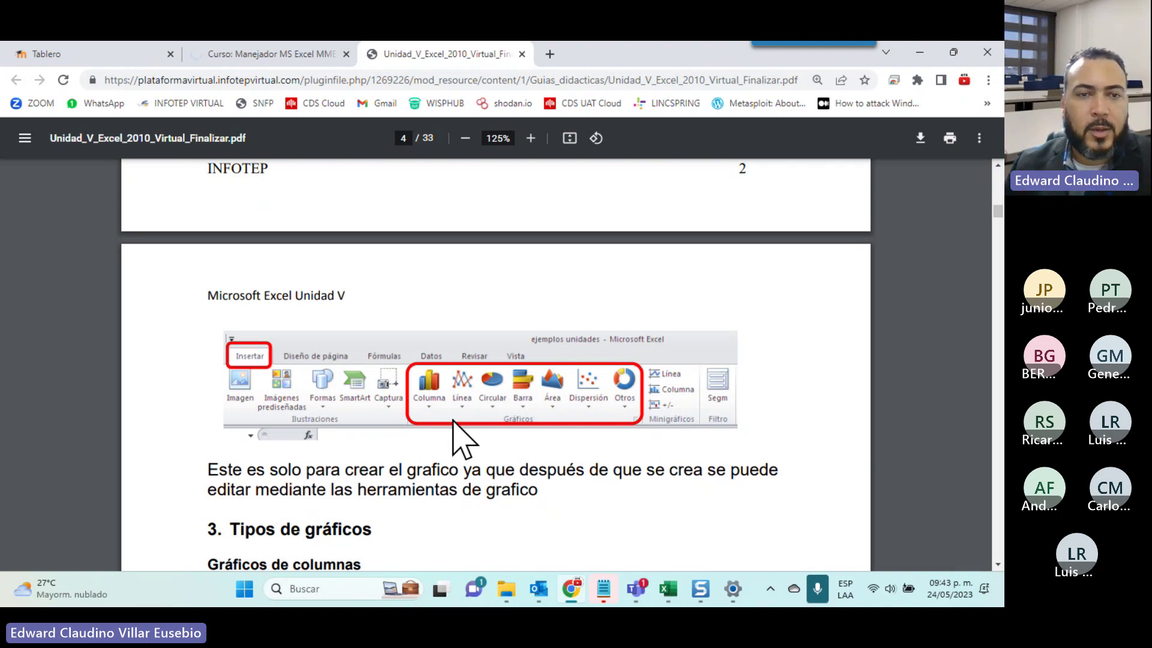
# Read pages 4–9 of the Unidad V Excel PDF, then go back to the 'Curso: Manejador MS Excel' tab
pyautogui.scroll(-5, 454, 421)
pyautogui.scroll(-5, 455, 422)
pyautogui.scroll(4, 454, 421)
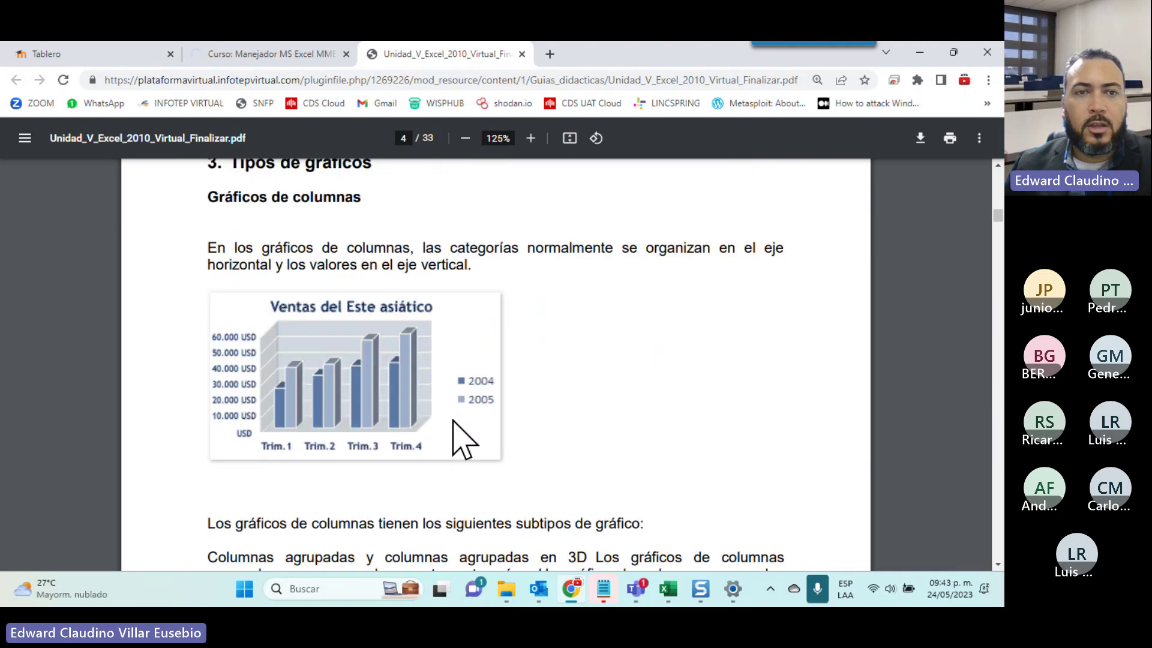
pyautogui.scroll(1, 454, 422)
pyautogui.scroll(4, 462, 435)
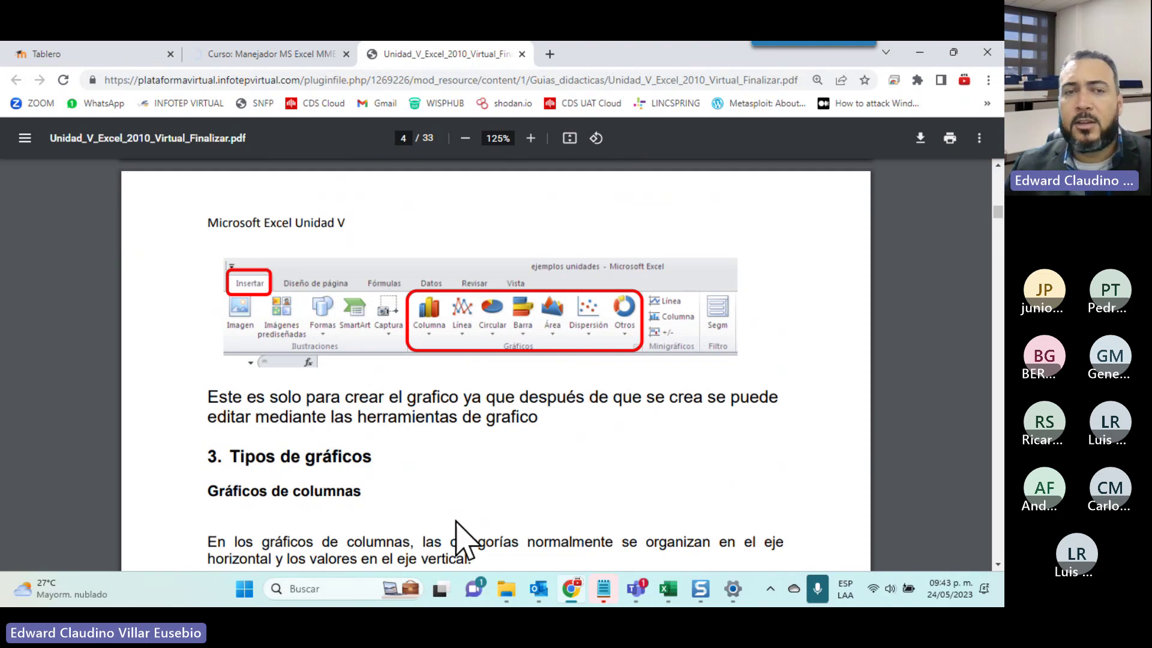
pyautogui.scroll(-5, 468, 324)
pyautogui.scroll(-5, 467, 323)
pyautogui.scroll(-5, 467, 324)
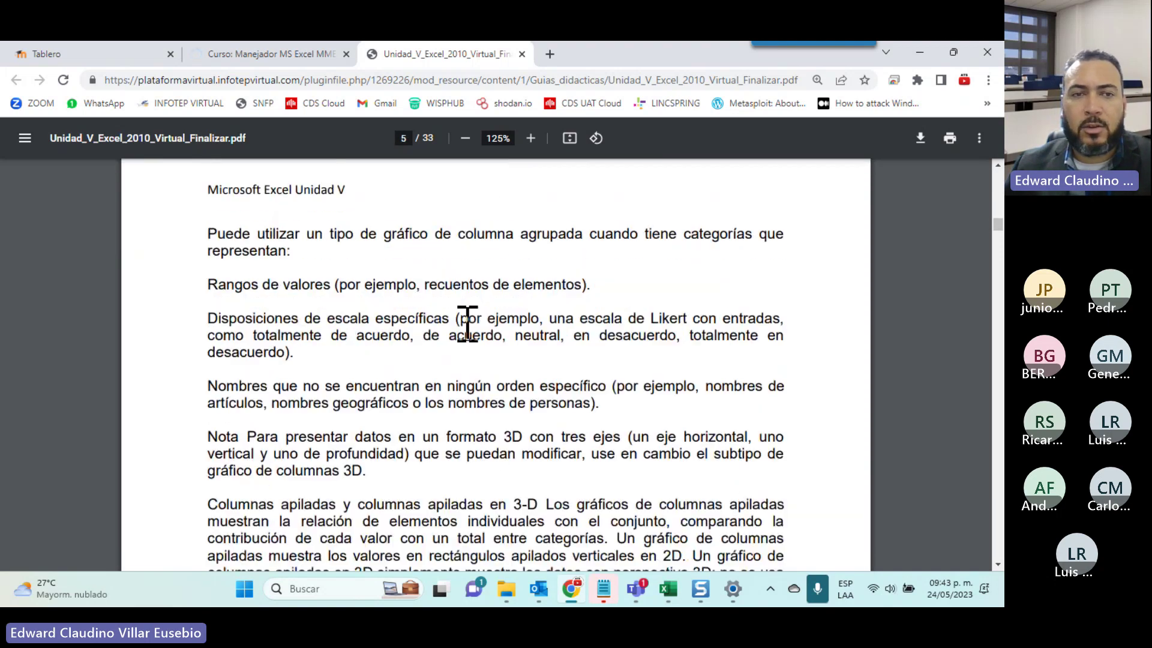
pyautogui.scroll(-14, 467, 324)
pyautogui.scroll(-5, 468, 324)
pyautogui.scroll(-7, 468, 324)
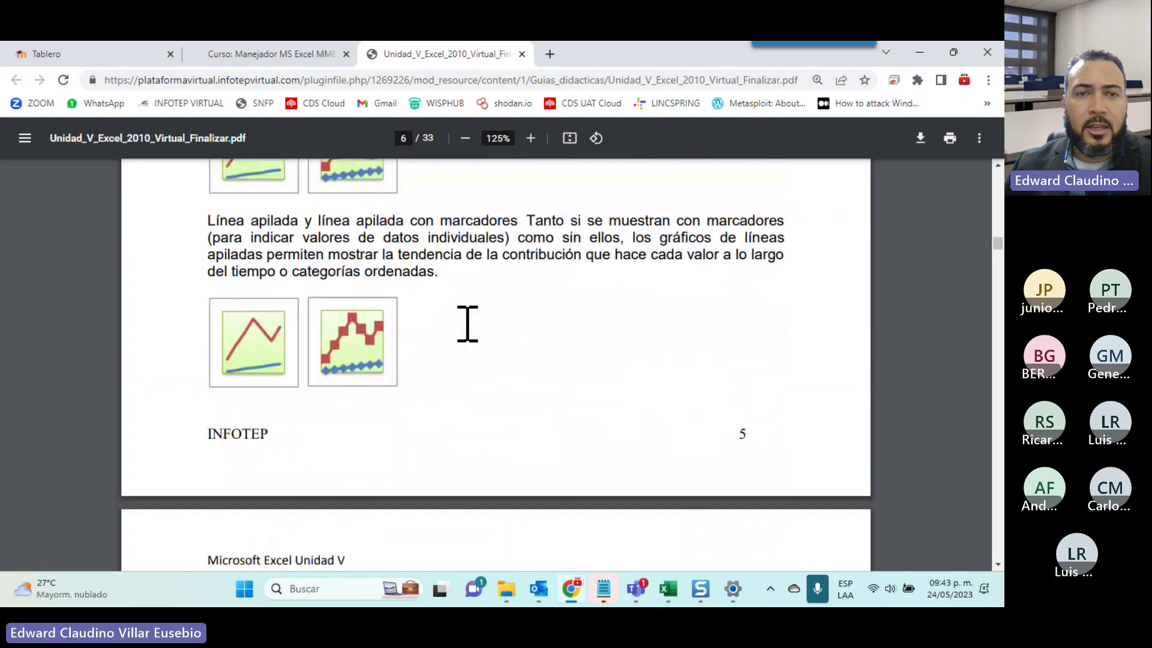
pyautogui.scroll(-4, 467, 323)
pyautogui.scroll(-5, 467, 324)
pyautogui.scroll(-4, 467, 324)
pyautogui.scroll(-6, 467, 324)
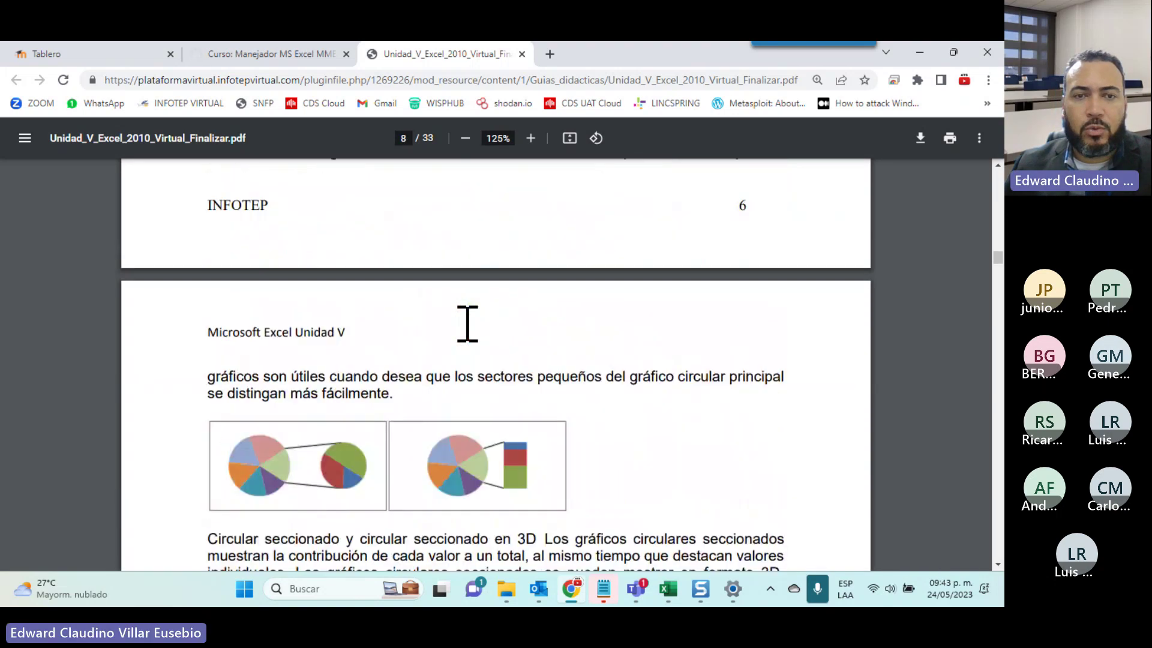
pyautogui.scroll(-6, 467, 324)
pyautogui.scroll(-8, 467, 324)
pyautogui.scroll(-2, 467, 324)
pyautogui.scroll(-5, 467, 323)
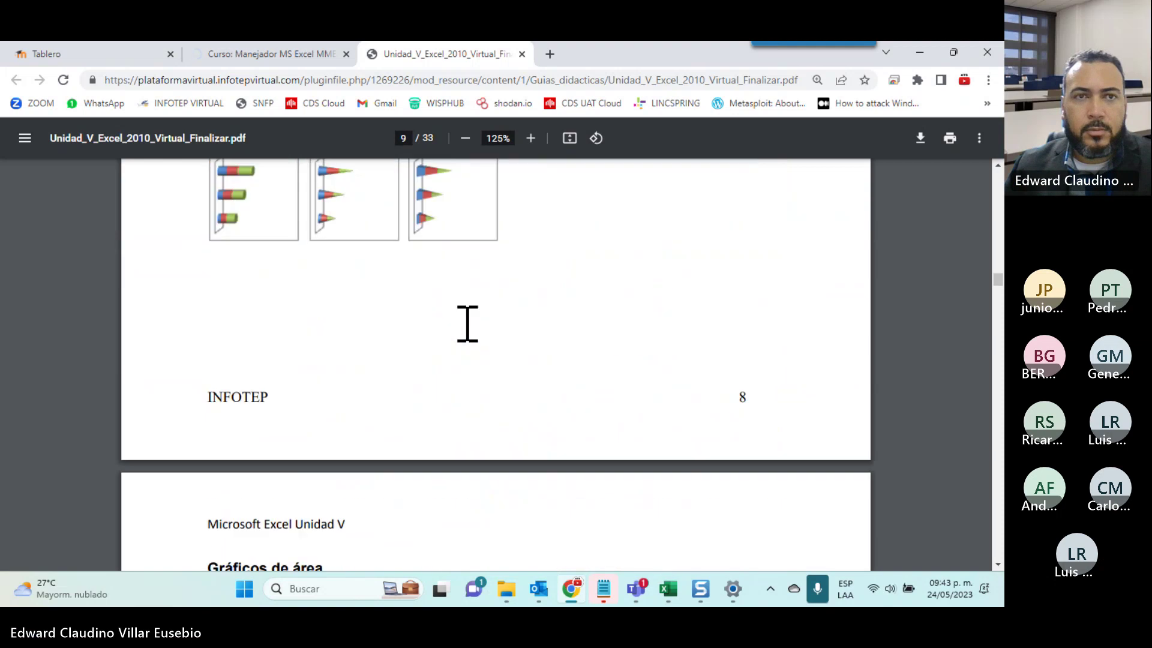
pyautogui.click(219, 54)
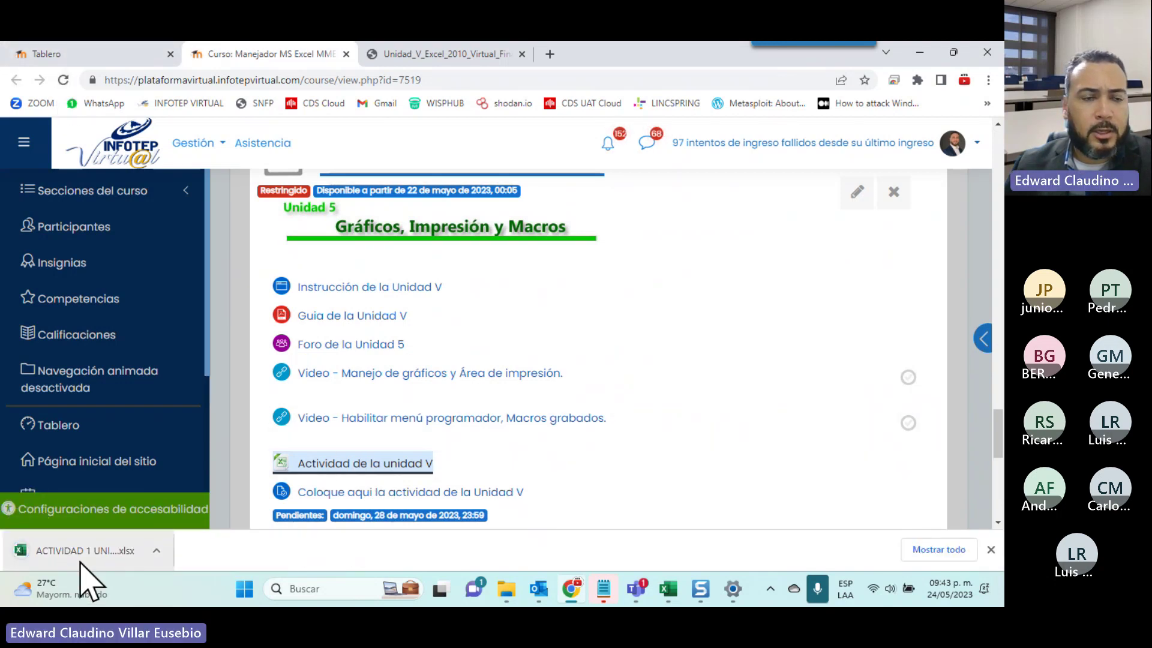
# Open the downloaded ACTIVIDAD 1 UNIDAD 5 .xlsx workbook in Excel from Chrome's download bar
pyautogui.click(84, 550)
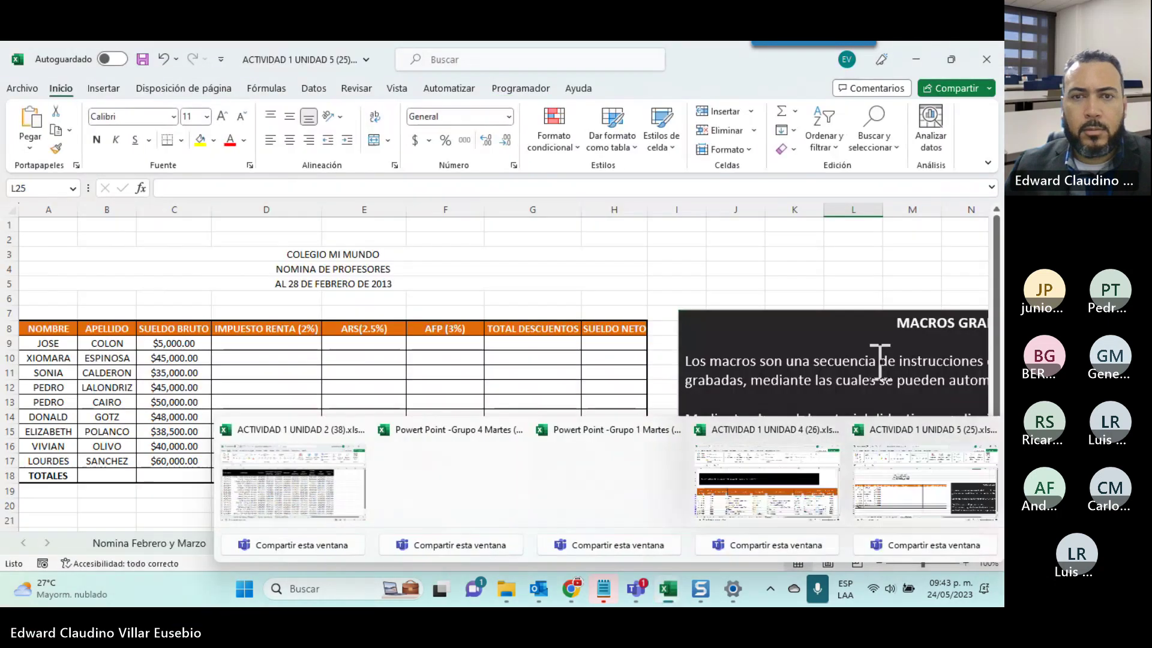
# Go to the Nomina Febrero y Marzo sheet and scroll right to read the GRAFICOS chart task
pyautogui.click(531, 273)
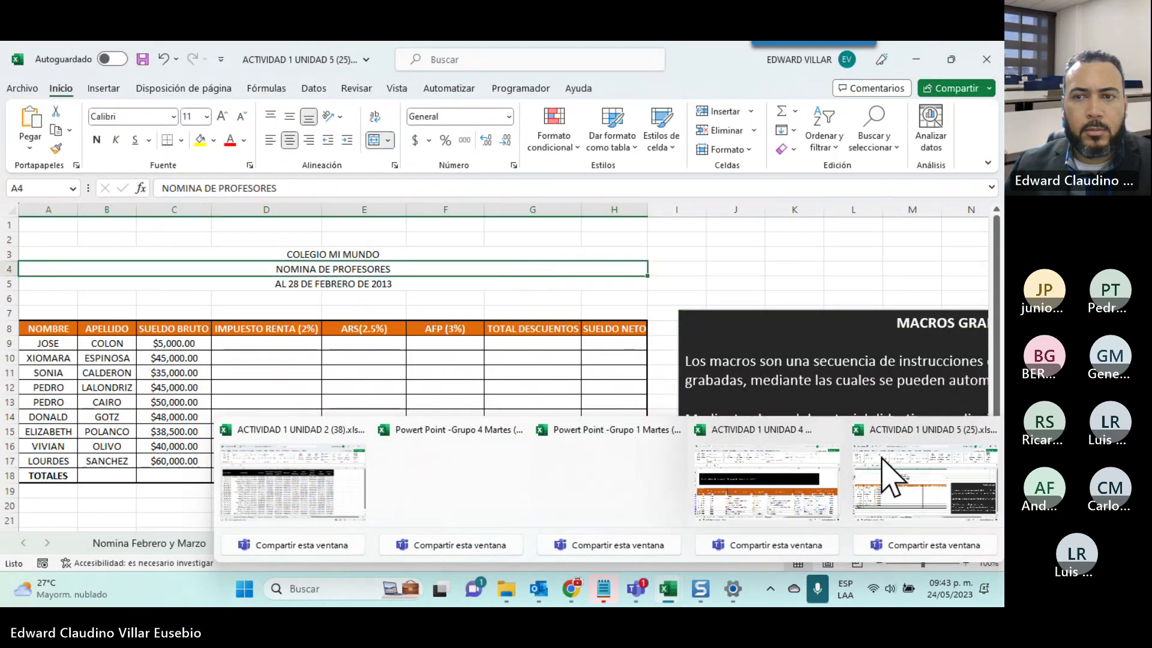
pyautogui.click(132, 543)
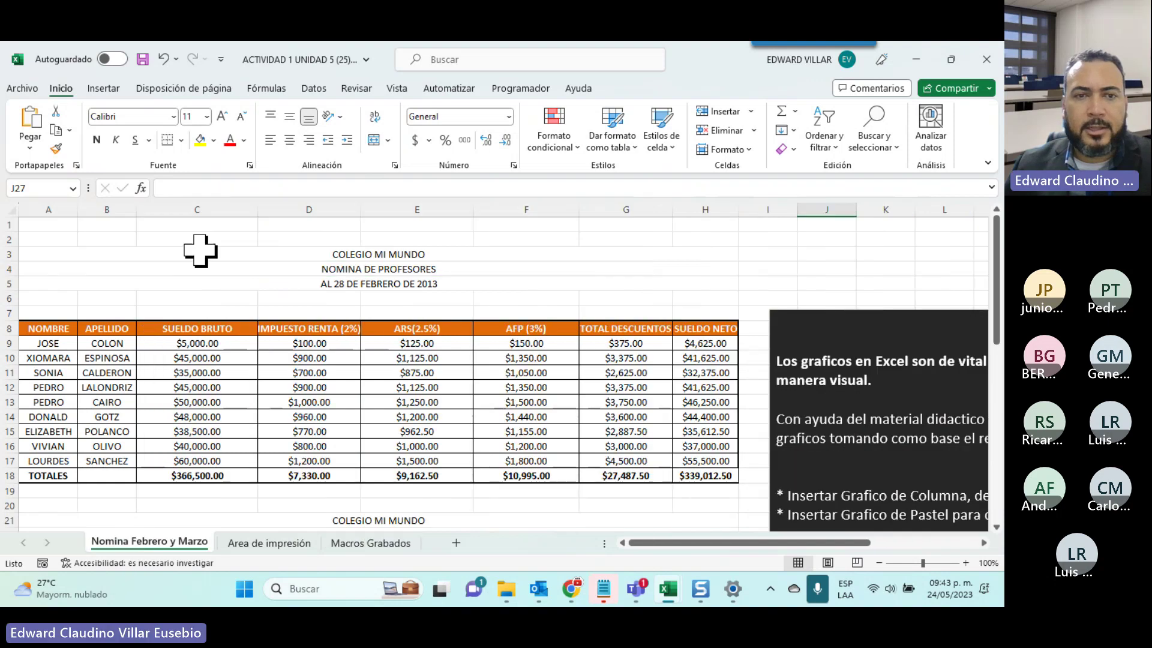
pyautogui.click(273, 543)
pyautogui.click(360, 544)
pyautogui.click(154, 543)
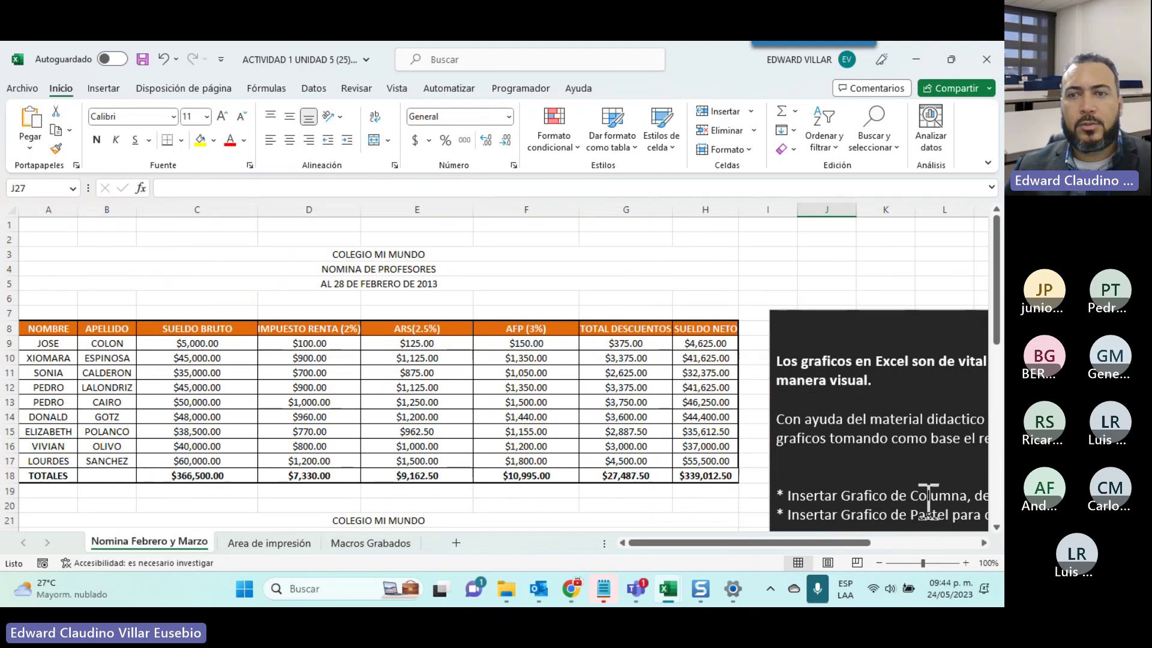
pyautogui.moveTo(731, 543); pyautogui.dragTo(831, 542)
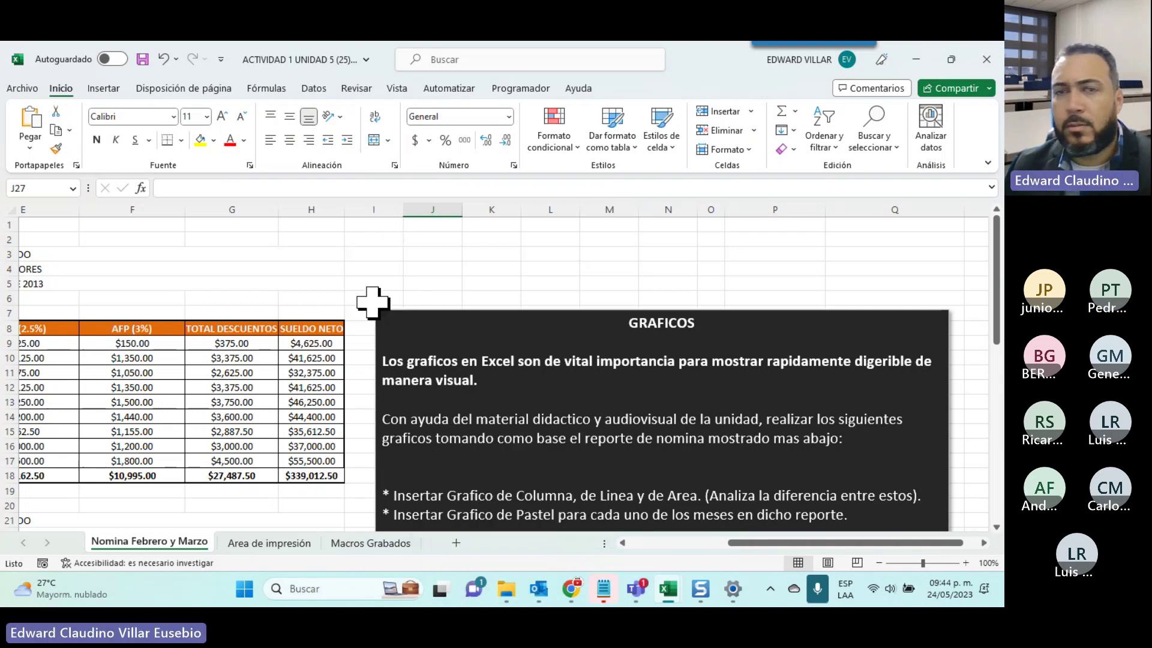
pyautogui.click(305, 266)
pyautogui.scroll(-2, 305, 265)
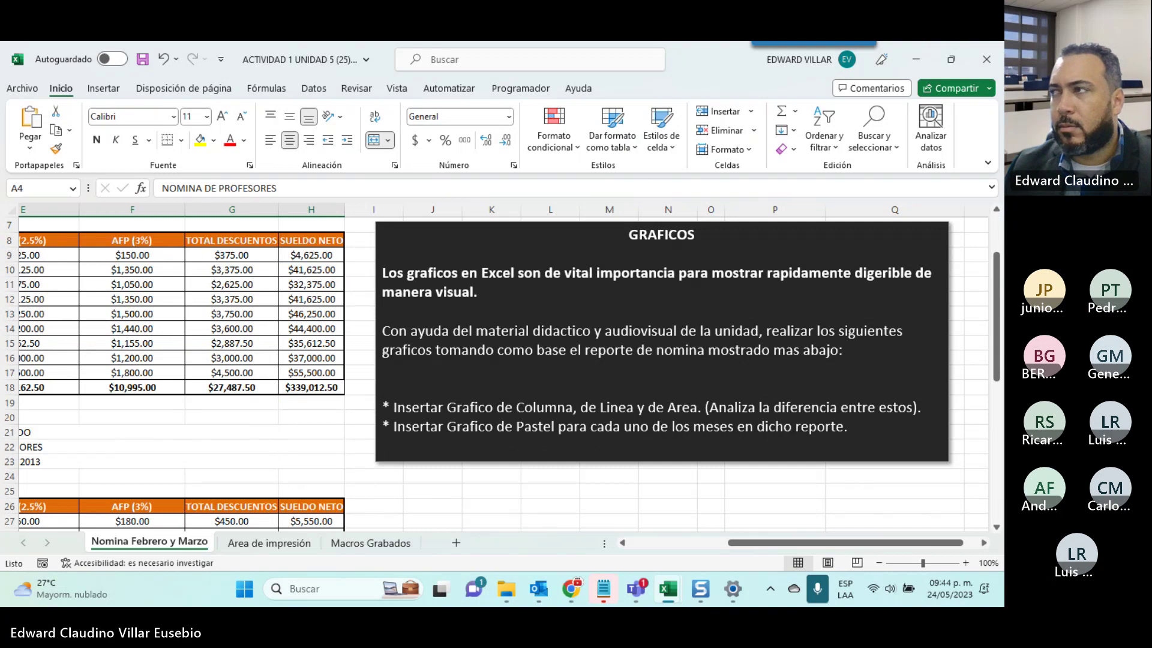
pyautogui.hotkey('alt', 'Tab')
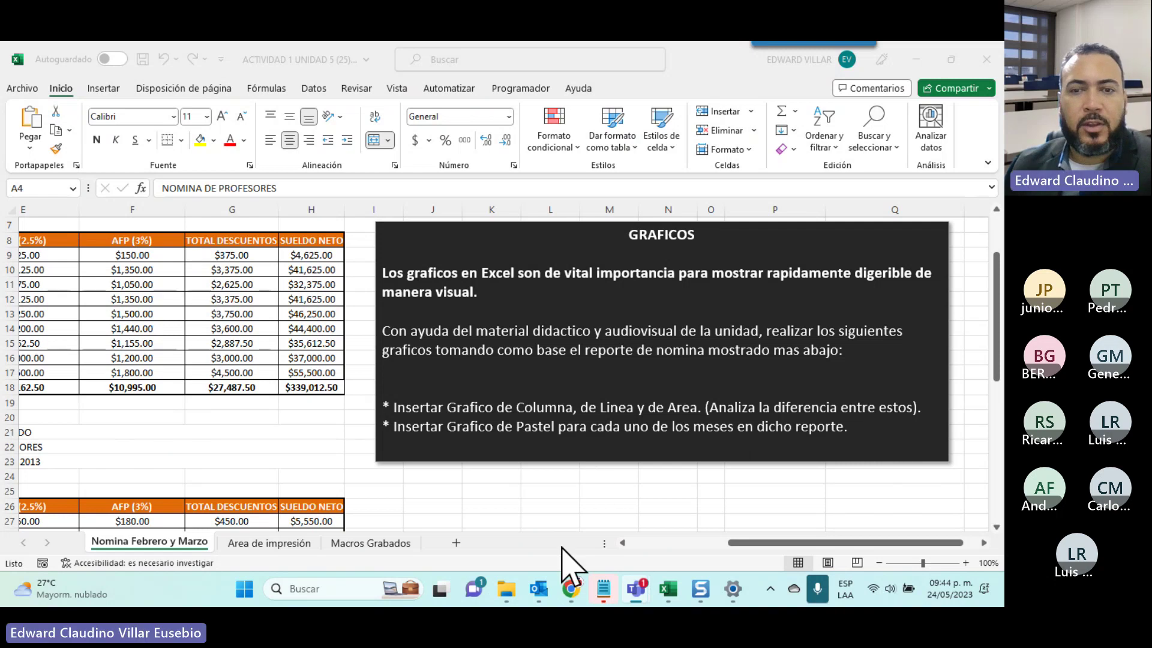
# Back in Excel at the sheet top, select the title rows and the February payroll table A8:H19
pyautogui.click(666, 541)
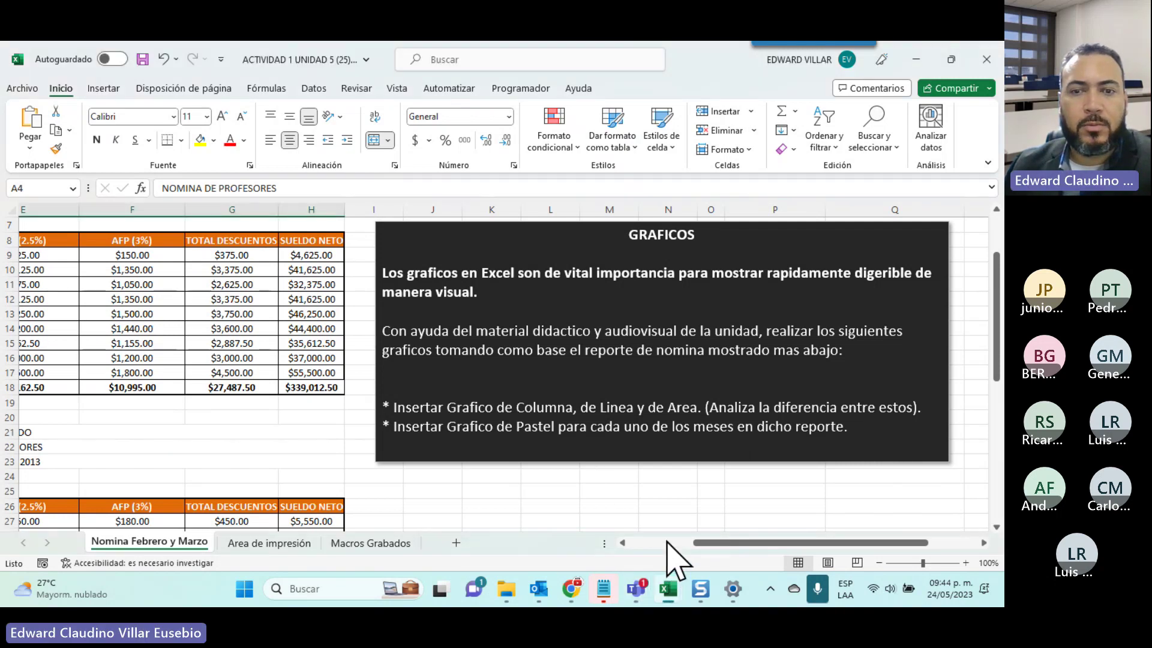
pyautogui.click(667, 541)
pyautogui.scroll(2, 108, 264)
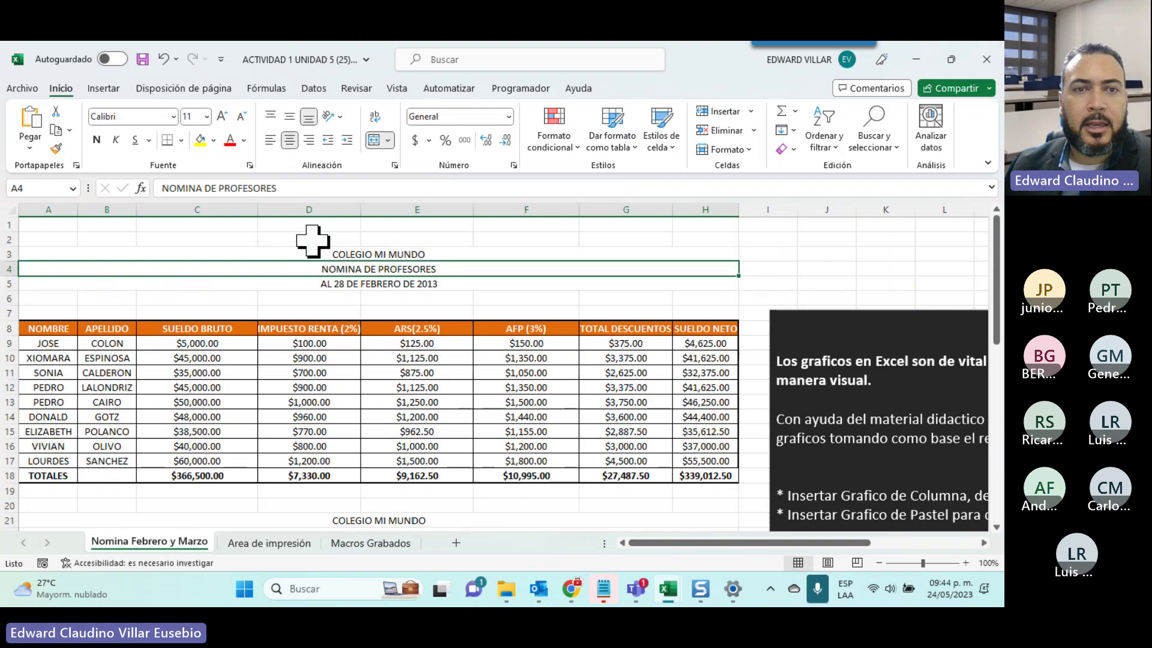
pyautogui.moveTo(304, 255); pyautogui.dragTo(301, 283)
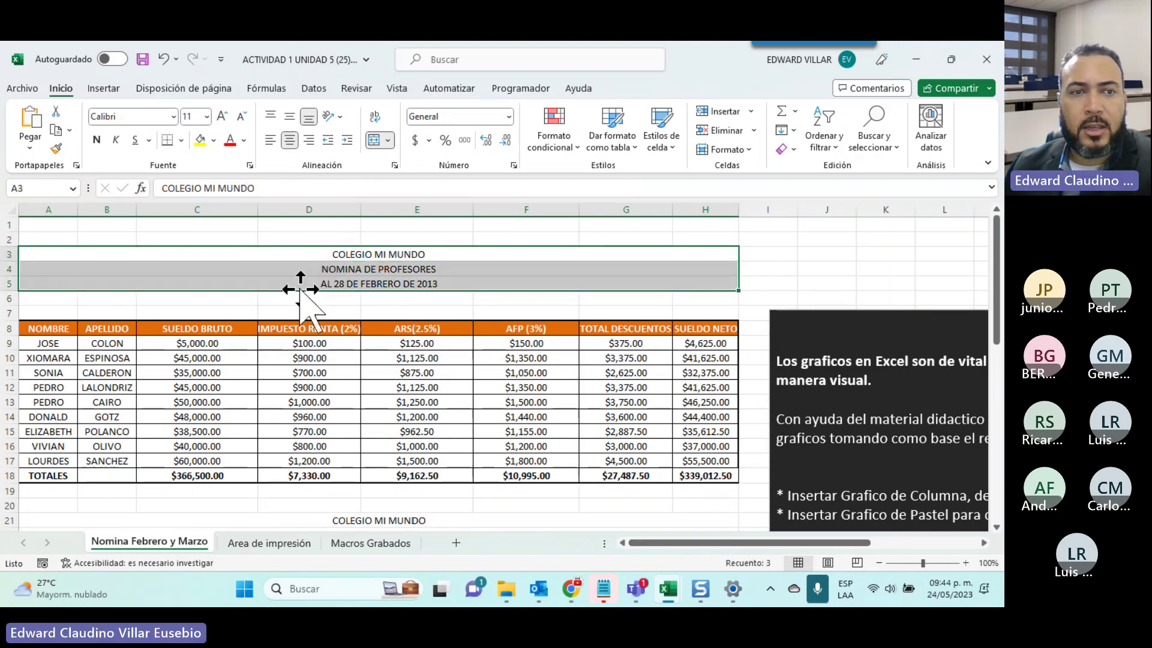
pyautogui.moveTo(38, 328); pyautogui.dragTo(729, 484)
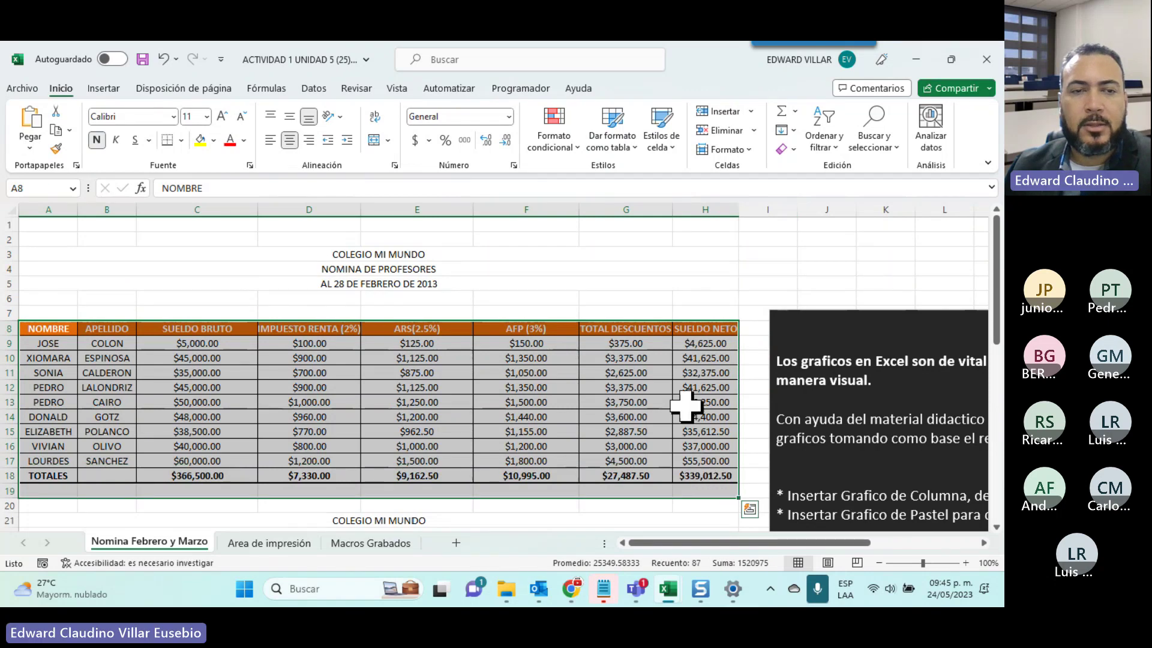
# Scroll down to the REPORTE DE NOMINA table and select C40:F49
pyautogui.scroll(-2, 586, 360)
pyautogui.scroll(-2, 83, 279)
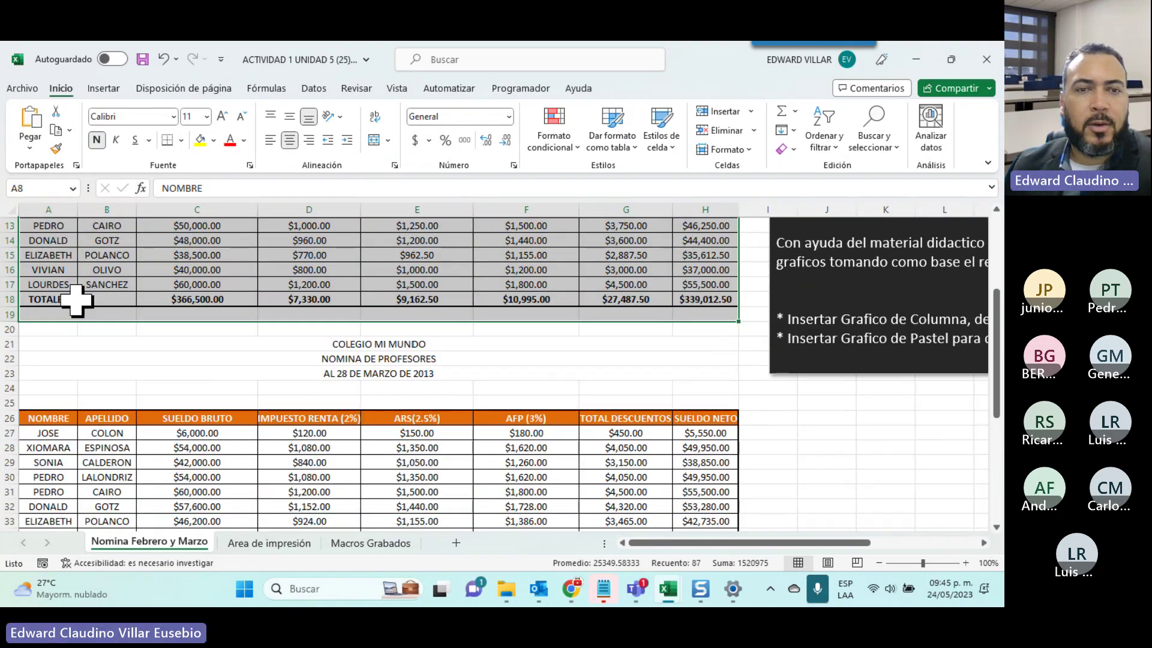
pyautogui.scroll(-5, 76, 300)
pyautogui.moveTo(172, 390)
pyautogui.mouseDown()
pyautogui.moveTo(367, 471)
pyautogui.moveTo(448, 500)
pyautogui.moveTo(449, 488)
pyautogui.mouseUp()
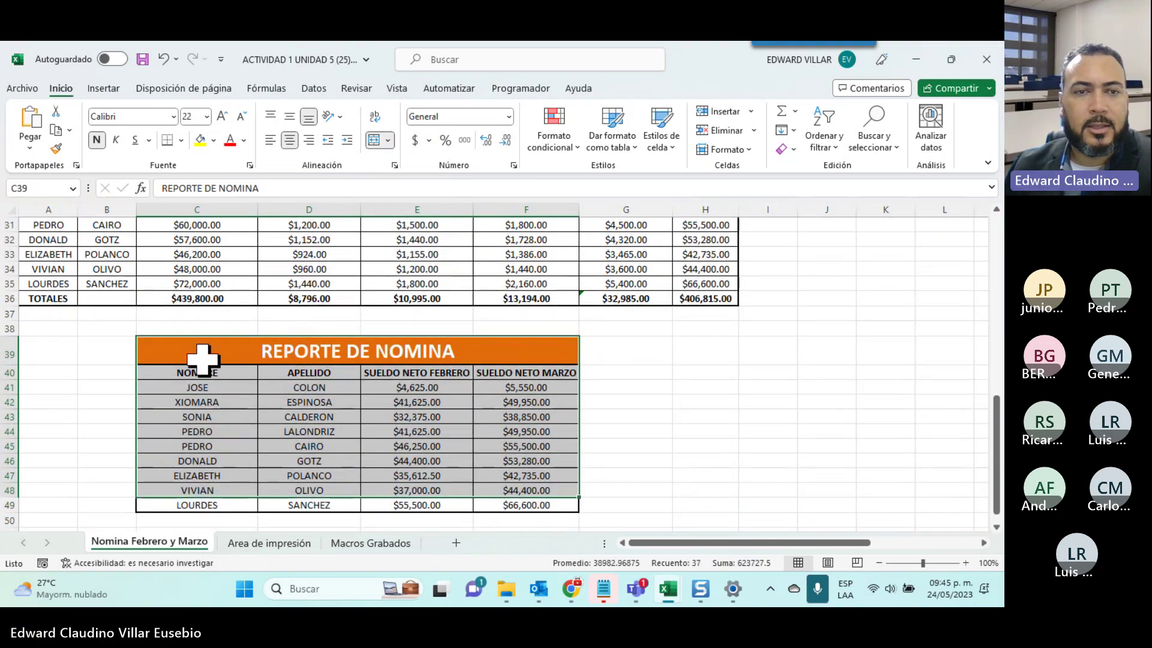
pyautogui.scroll(1, 202, 359)
pyautogui.scroll(1, 231, 430)
pyautogui.scroll(3, 236, 450)
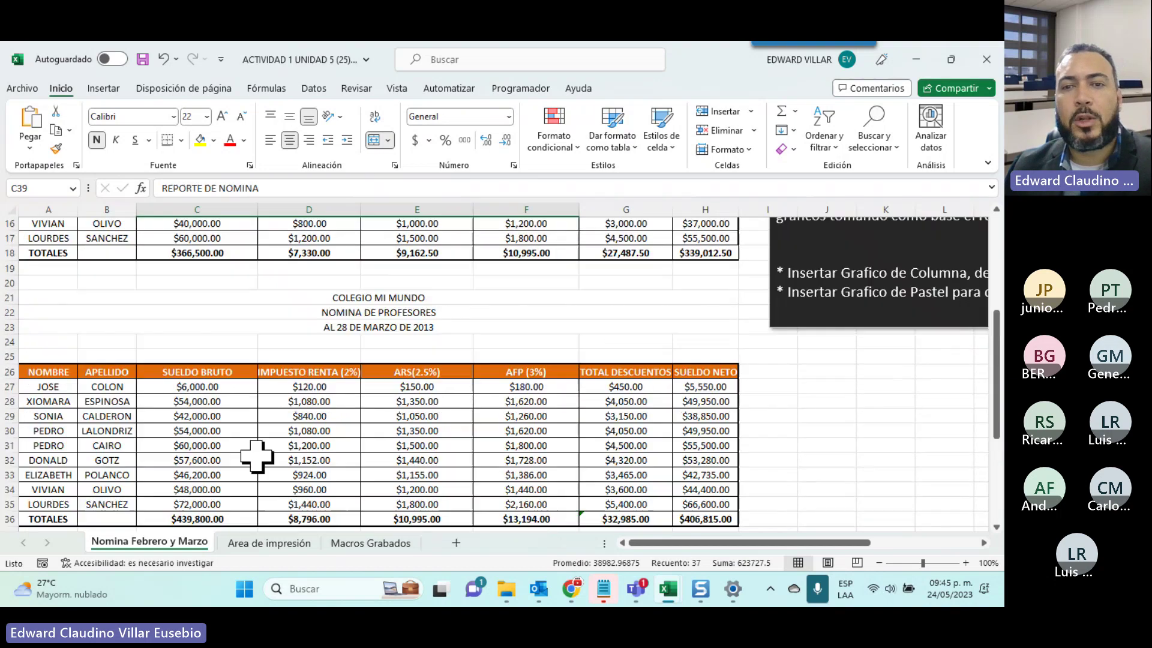
pyautogui.scroll(3, 700, 441)
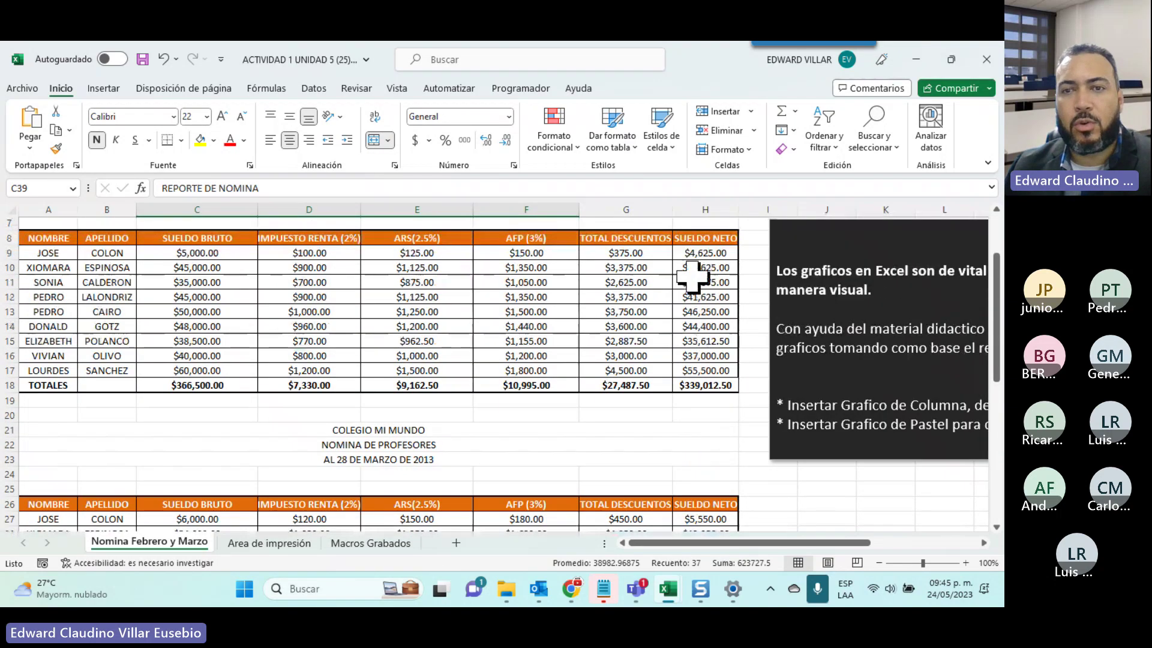
pyautogui.scroll(1, 693, 277)
pyautogui.scroll(-2, 693, 277)
pyautogui.scroll(-3, 693, 277)
pyautogui.scroll(-2, 693, 277)
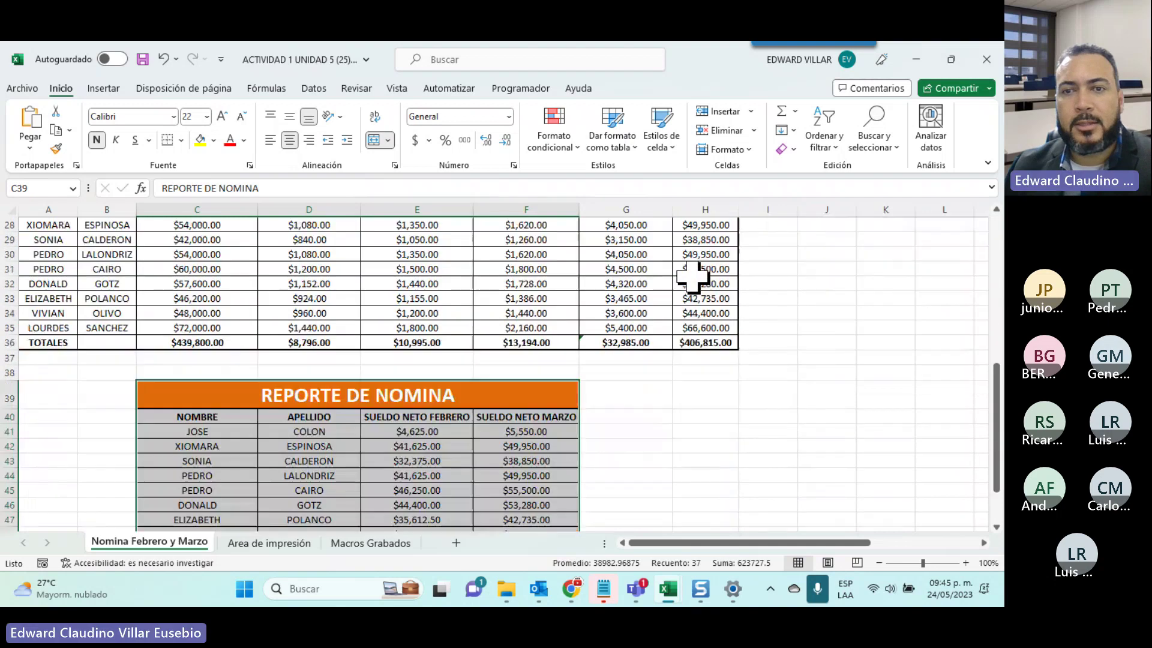
pyautogui.scroll(-3, 692, 277)
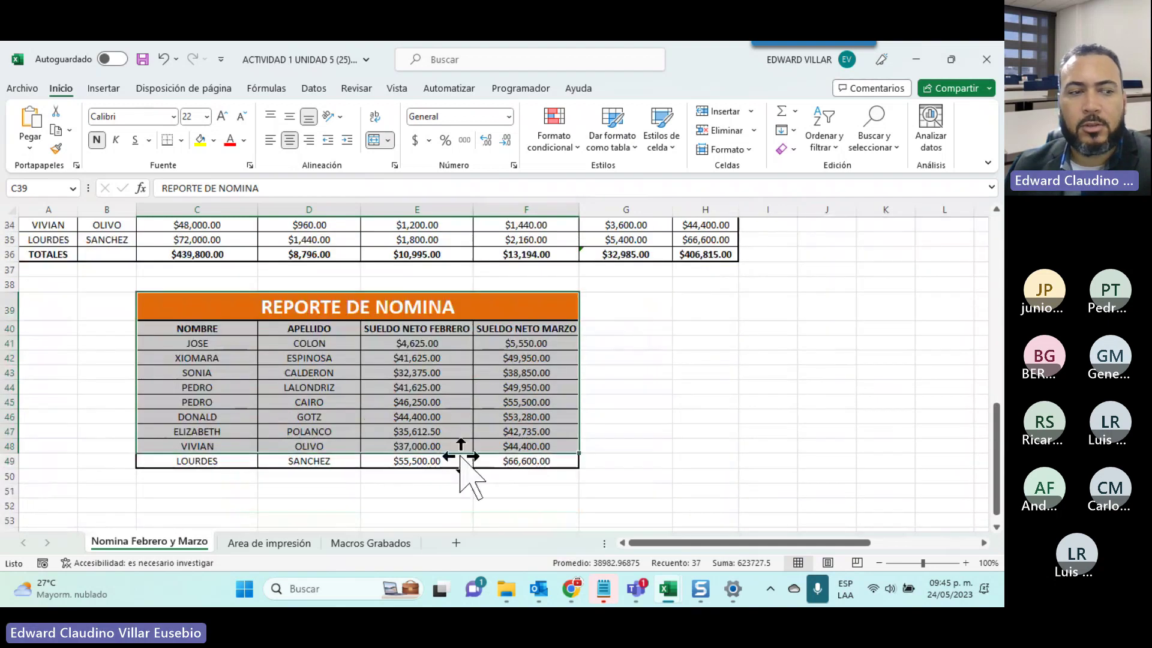
pyautogui.scroll(-1, 642, 424)
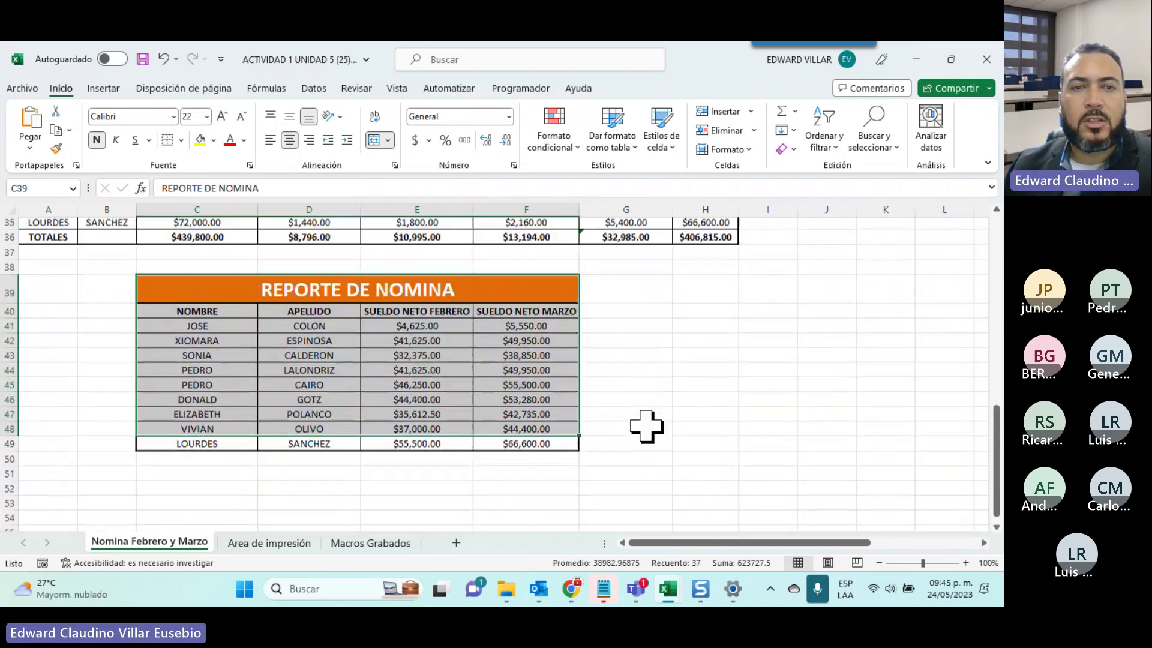
pyautogui.scroll(2, 411, 412)
pyautogui.click(161, 374)
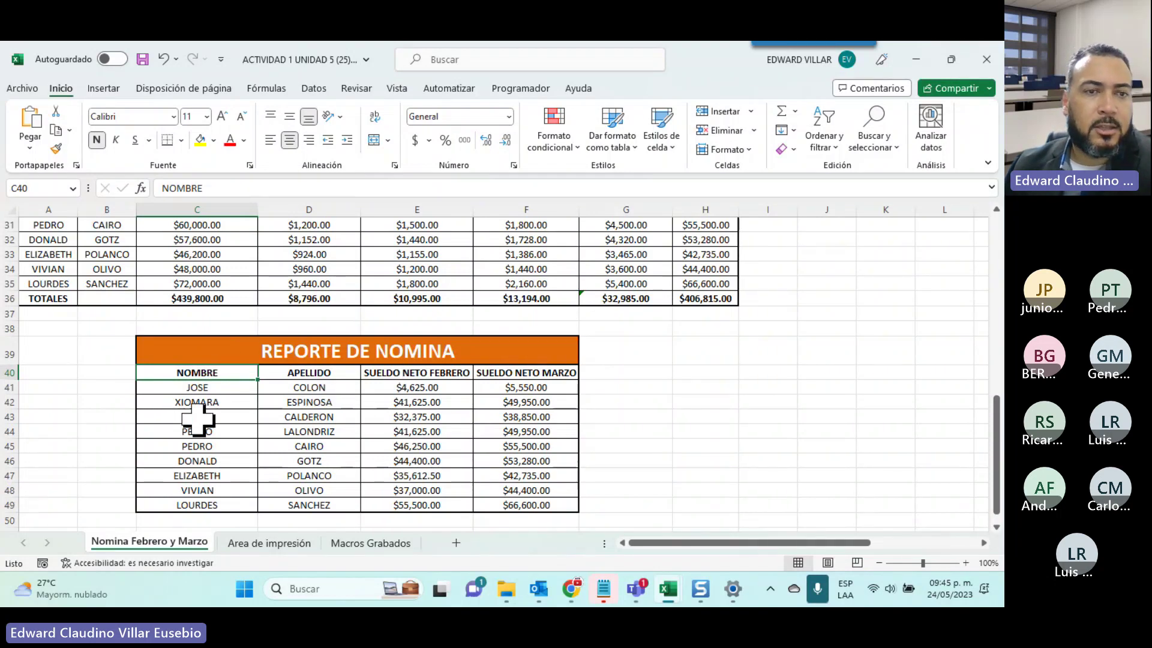
pyautogui.moveTo(176, 389); pyautogui.dragTo(522, 506)
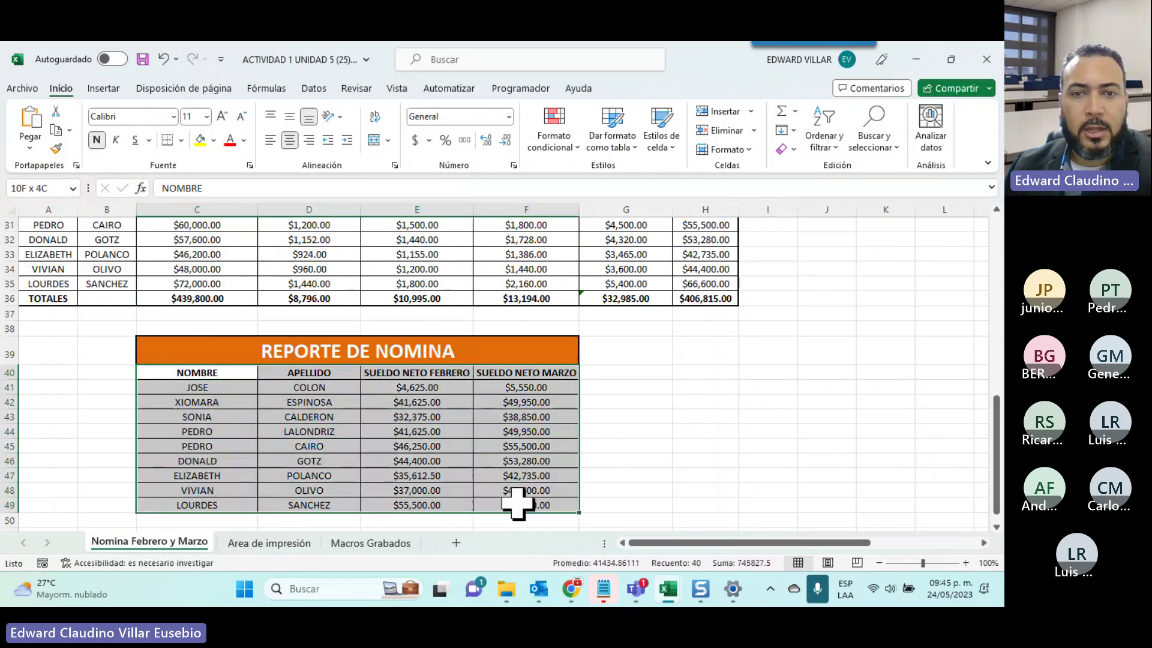
# On Insertar, browse the column, line and pie chart galleries, ending on the column chart list
pyautogui.click(103, 89)
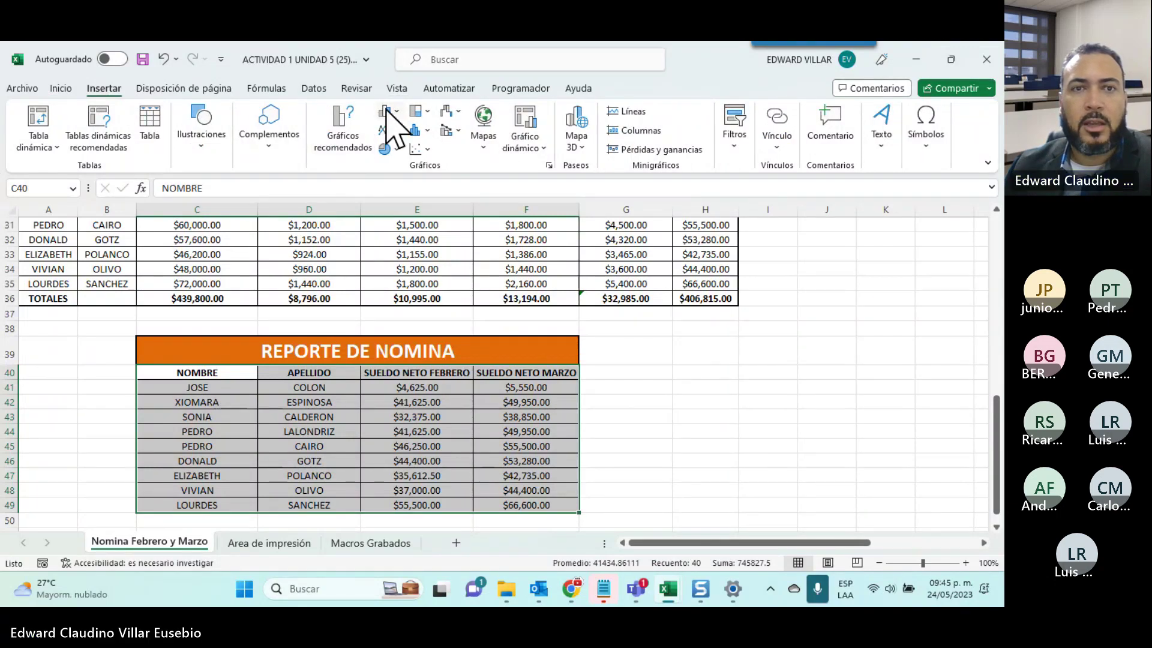
pyautogui.click(387, 111)
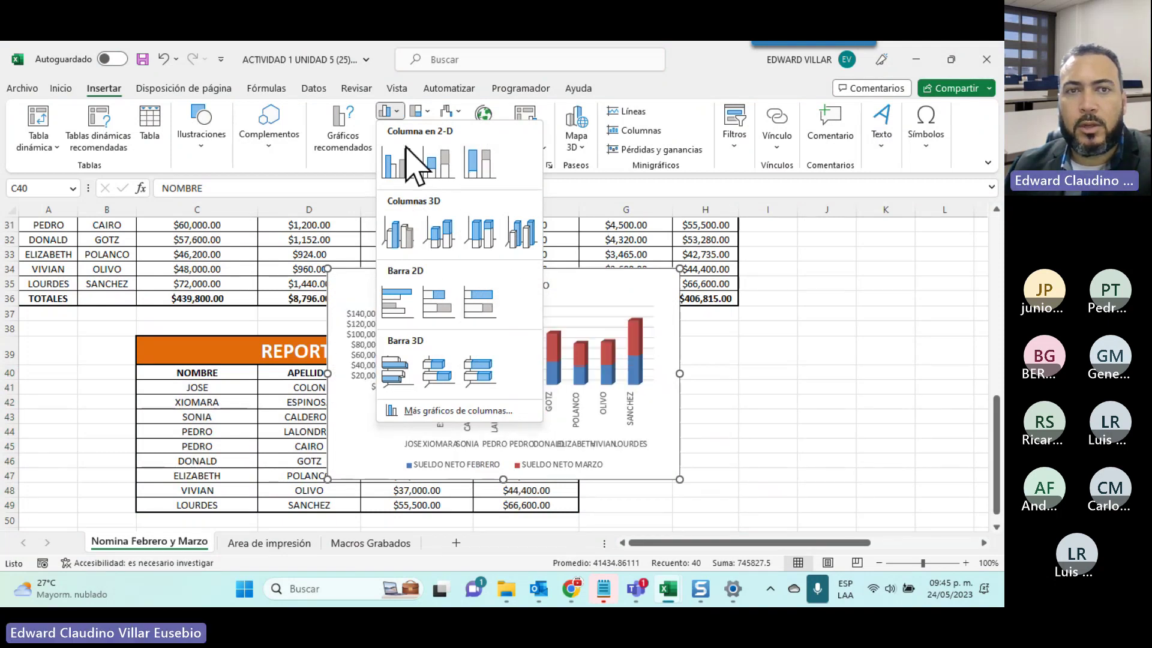
pyautogui.click(482, 93)
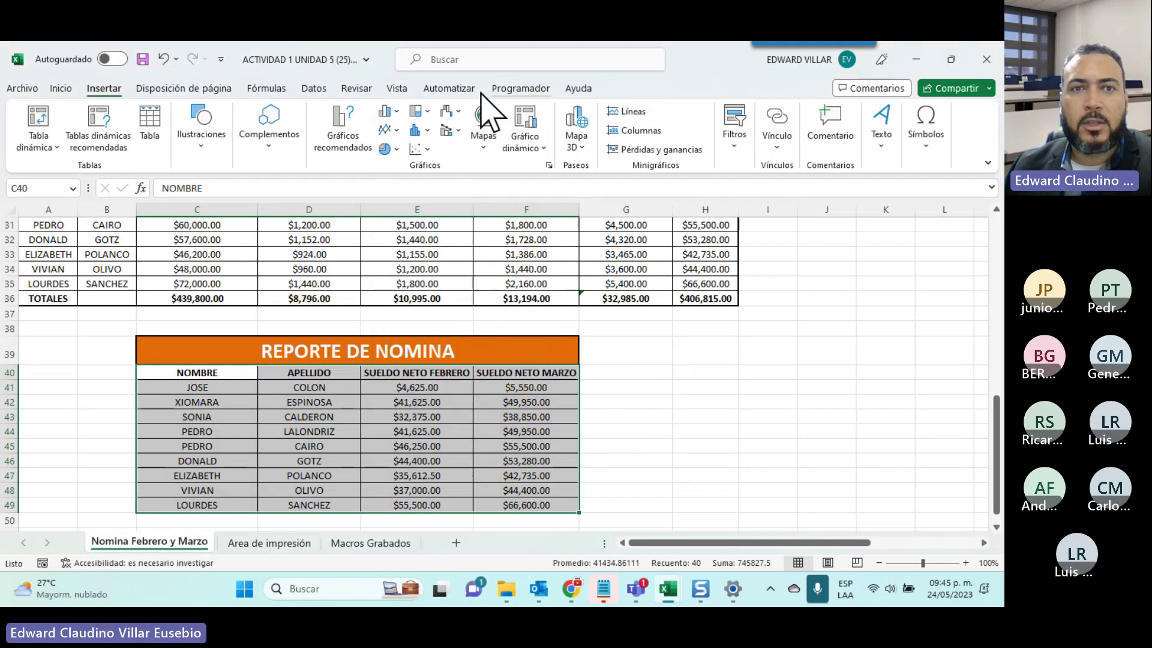
pyautogui.click(396, 130)
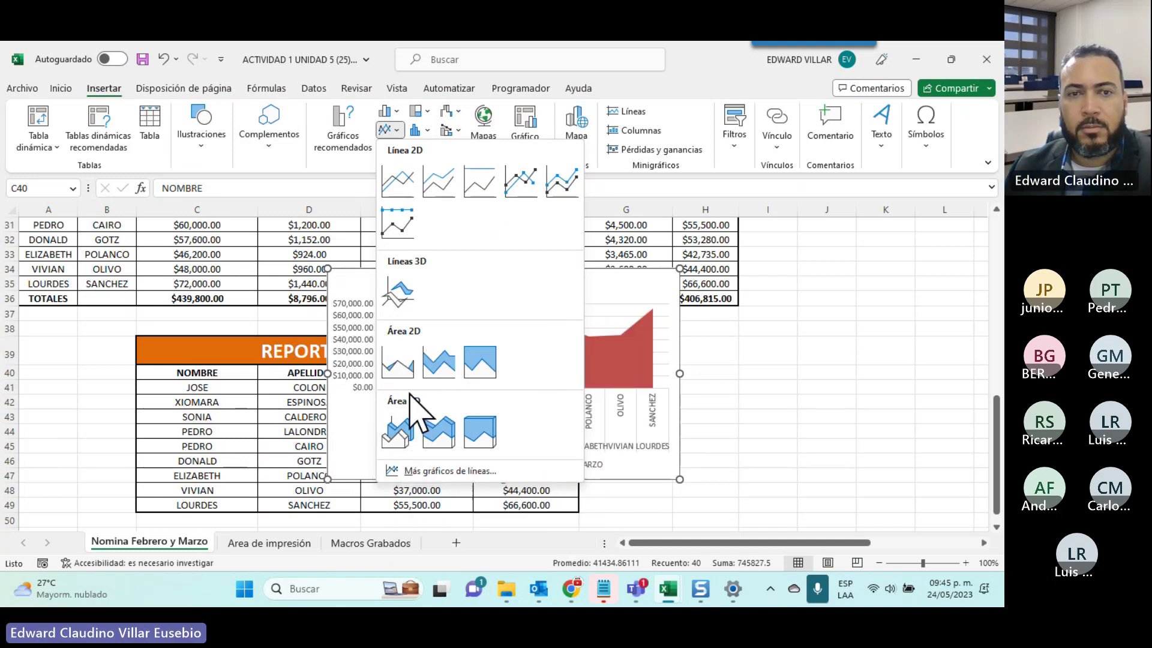
pyautogui.click(713, 75)
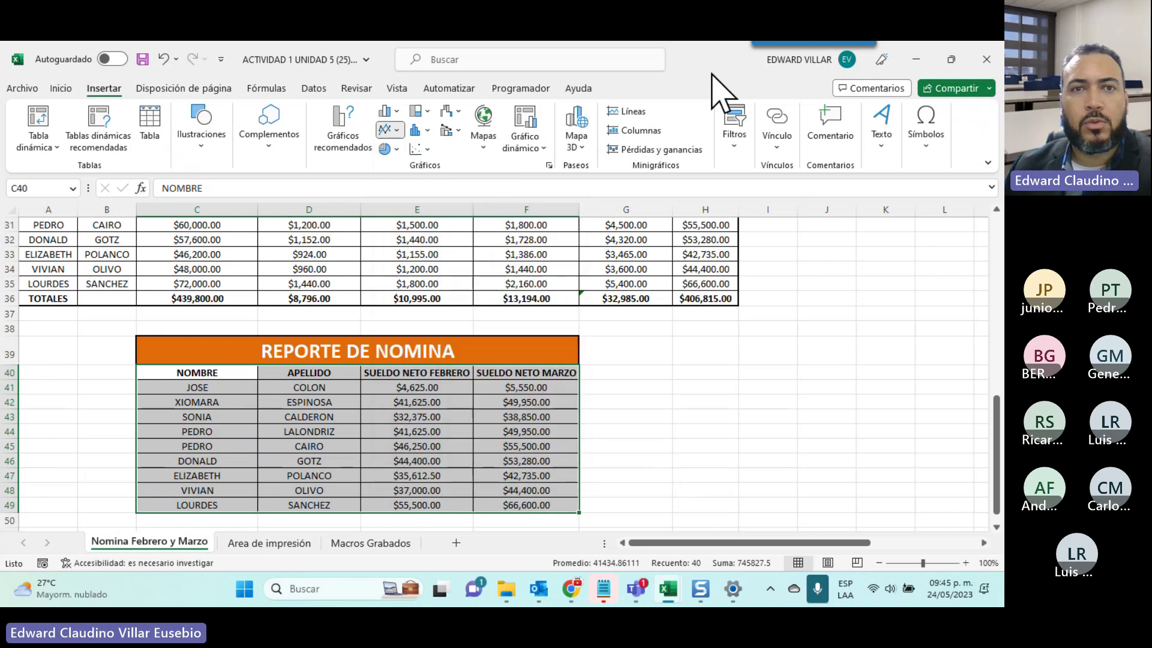
pyautogui.click(396, 149)
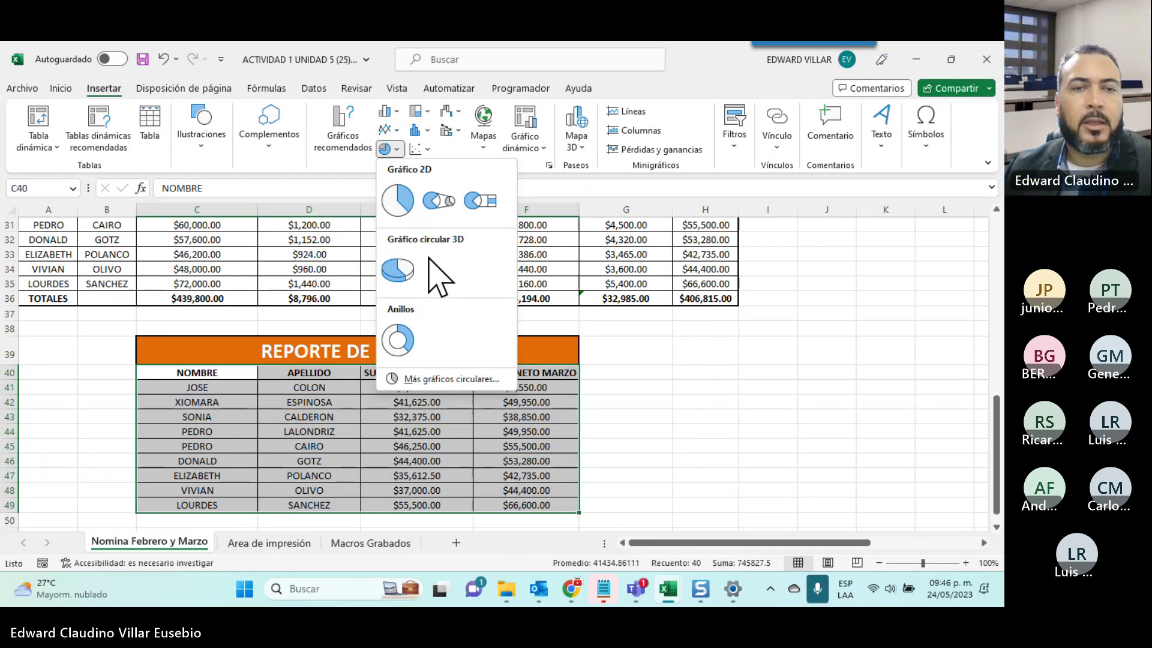
pyautogui.click(720, 395)
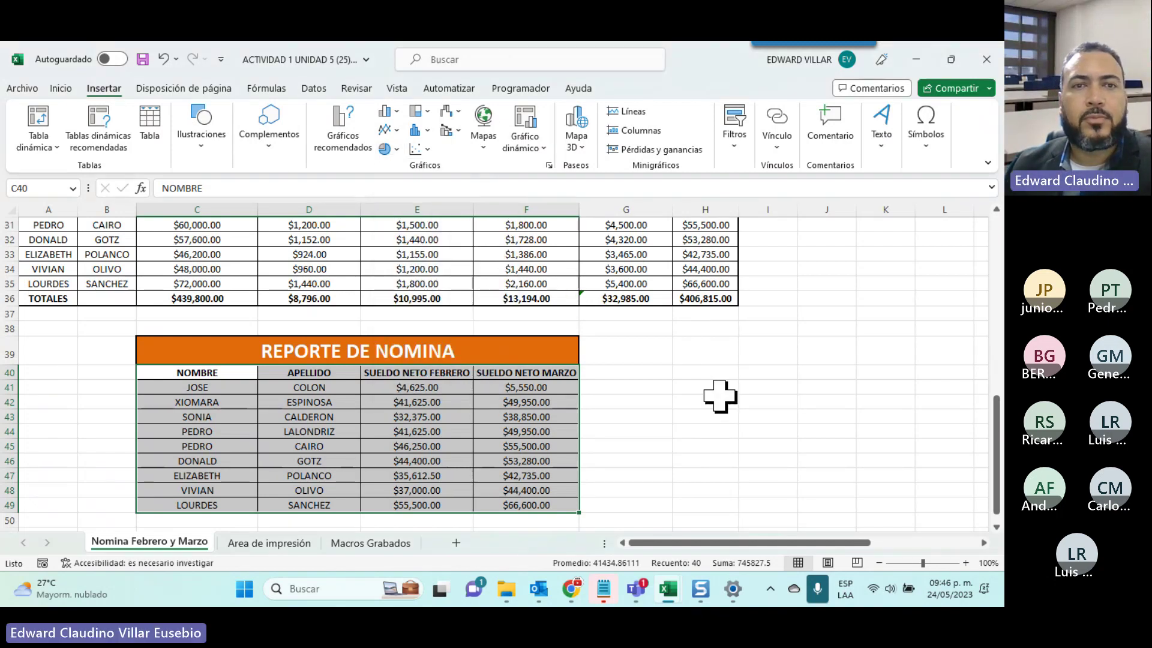
pyautogui.click(387, 111)
# Insert a clustered column chart and move it to the right of the report table
pyautogui.click(393, 150)
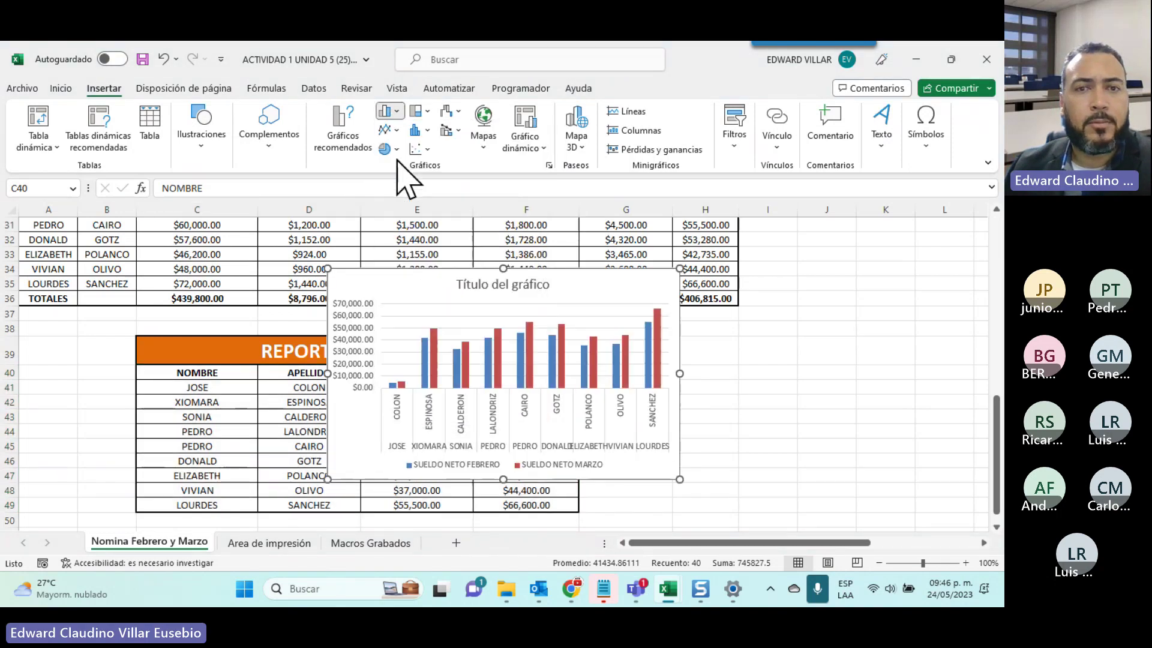
pyautogui.moveTo(394, 281)
pyautogui.mouseDown()
pyautogui.moveTo(717, 340)
pyautogui.moveTo(664, 342)
pyautogui.mouseUp()
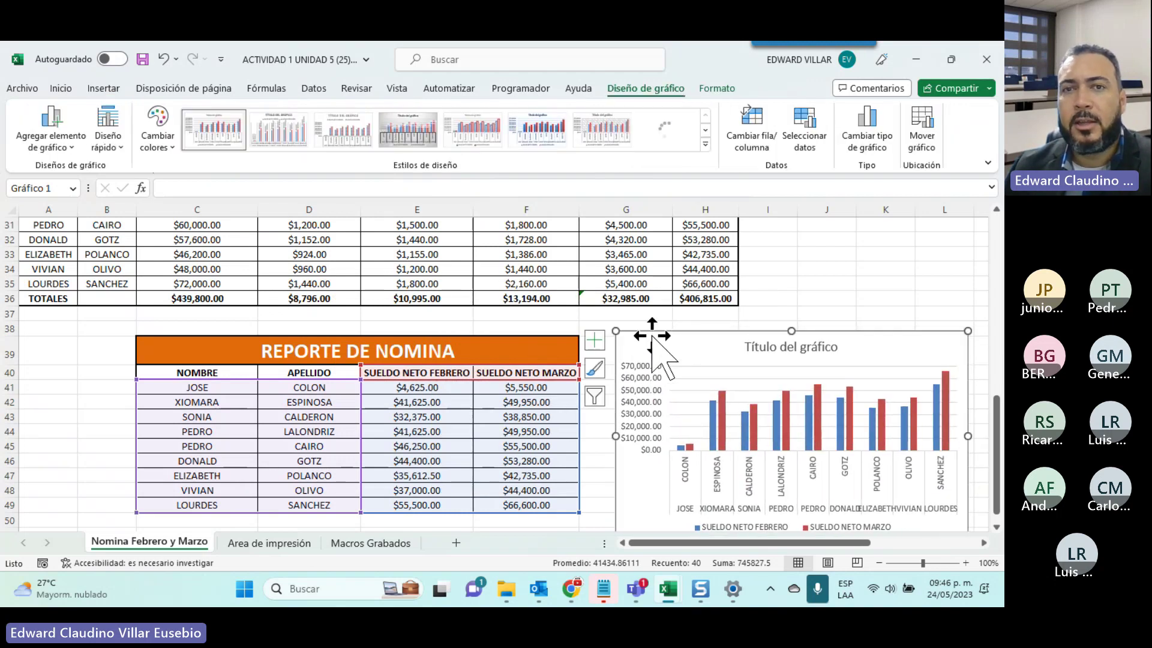
pyautogui.click(864, 272)
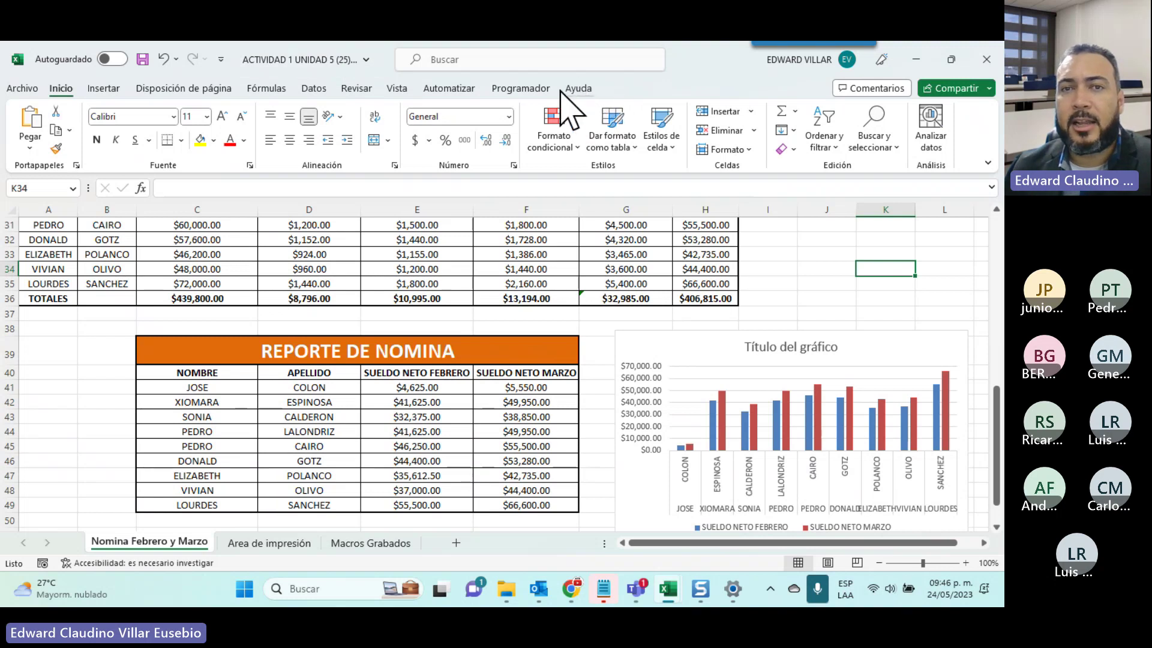
# Apply the dark chart style with 3D bars from Diseño de gráfico
pyautogui.click(105, 91)
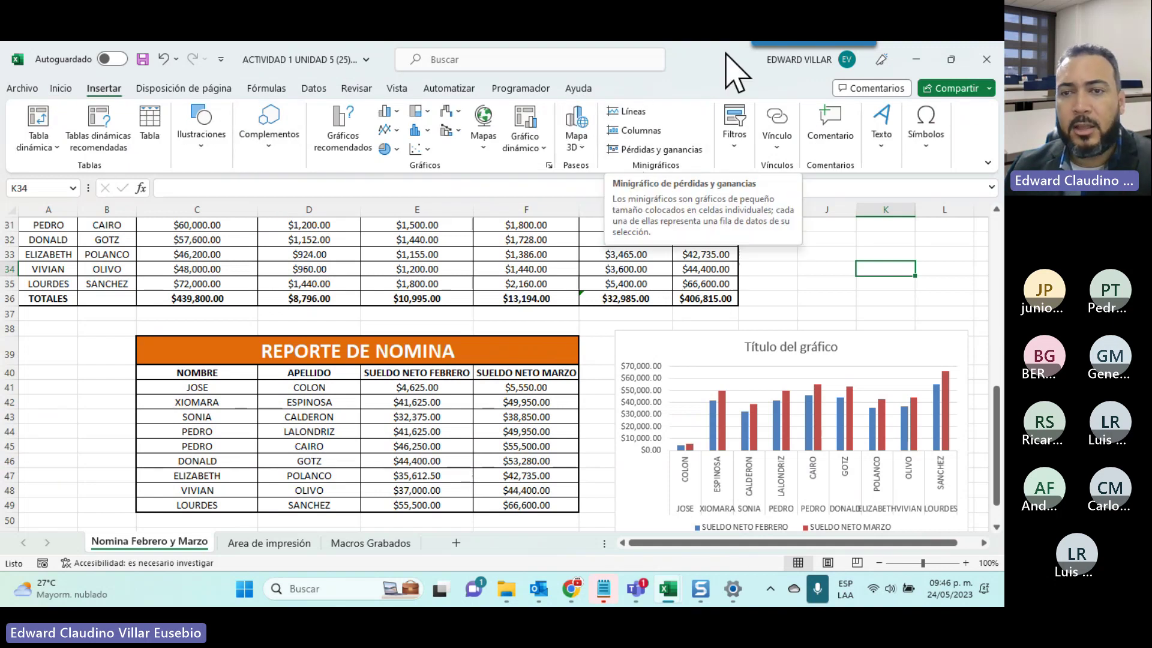
pyautogui.click(913, 347)
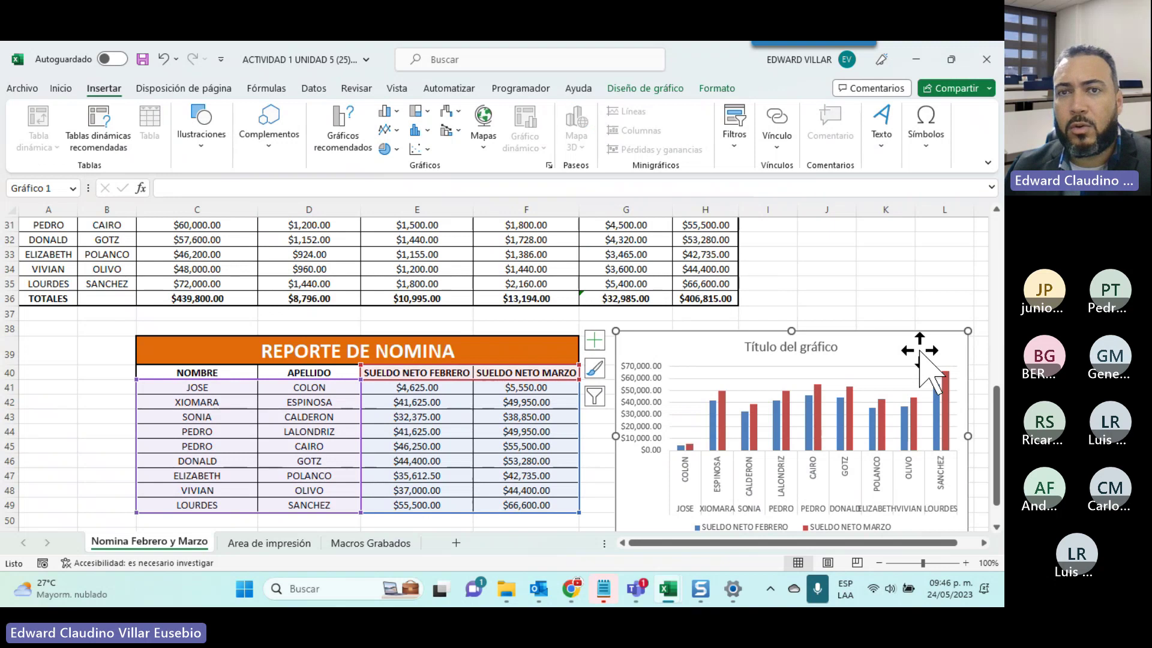
pyautogui.click(624, 88)
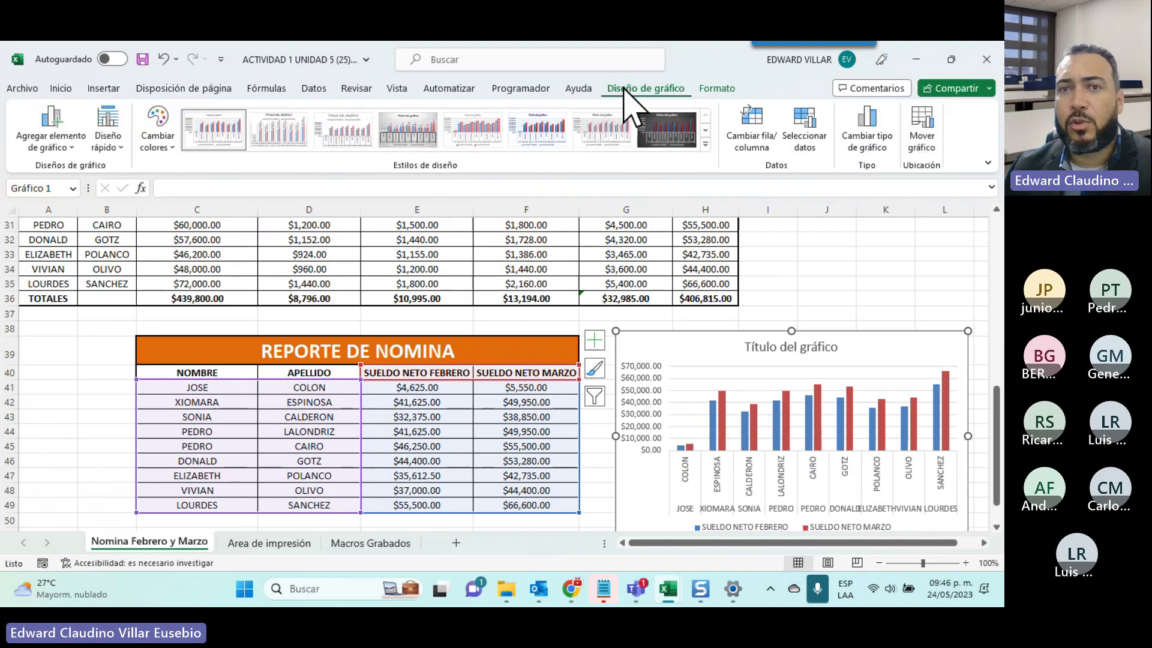
pyautogui.click(715, 89)
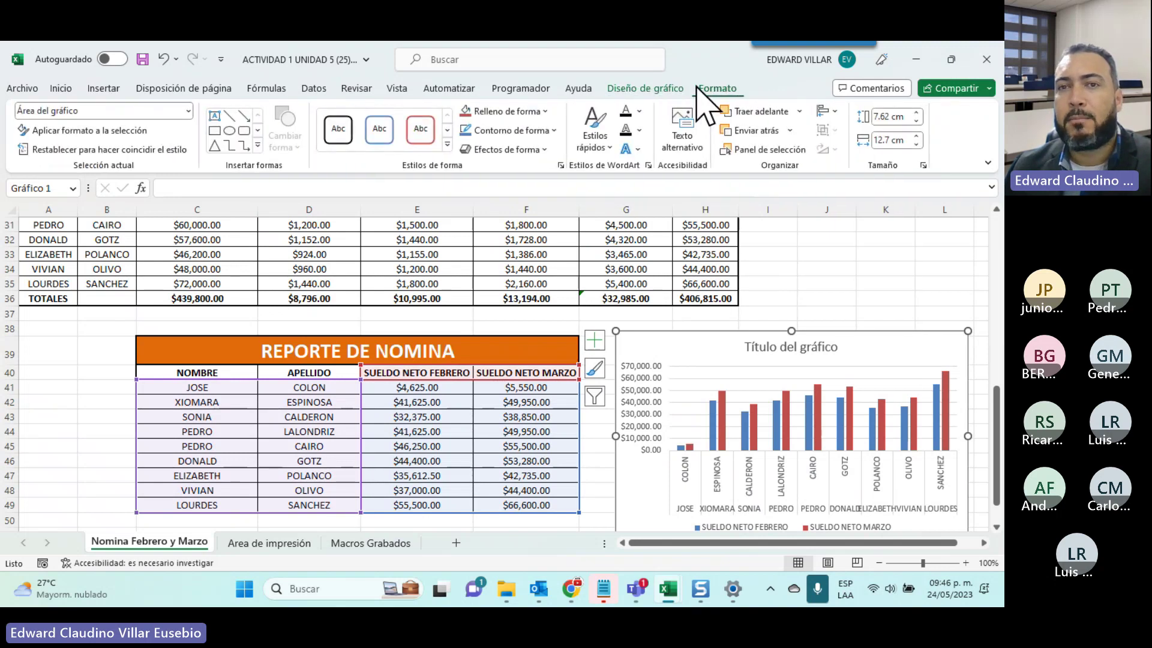
pyautogui.click(660, 88)
pyautogui.click(660, 133)
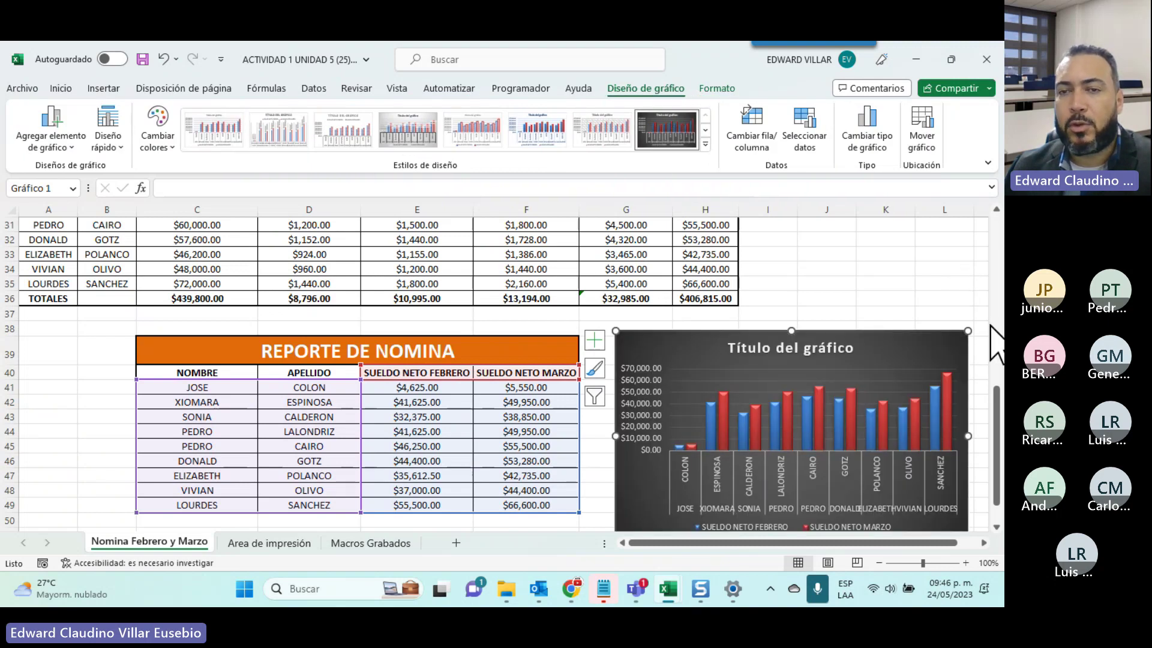
pyautogui.click(885, 282)
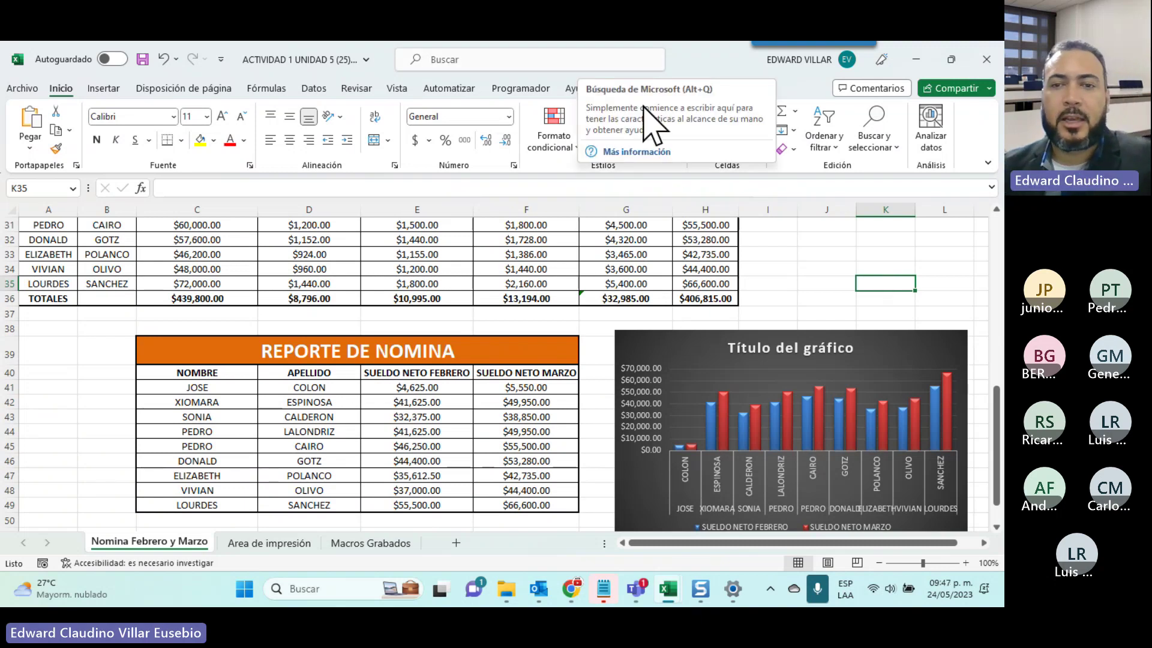
# Try a grey gradient style, return to the dark style with value labels, and enlarge the chart
pyautogui.click(655, 360)
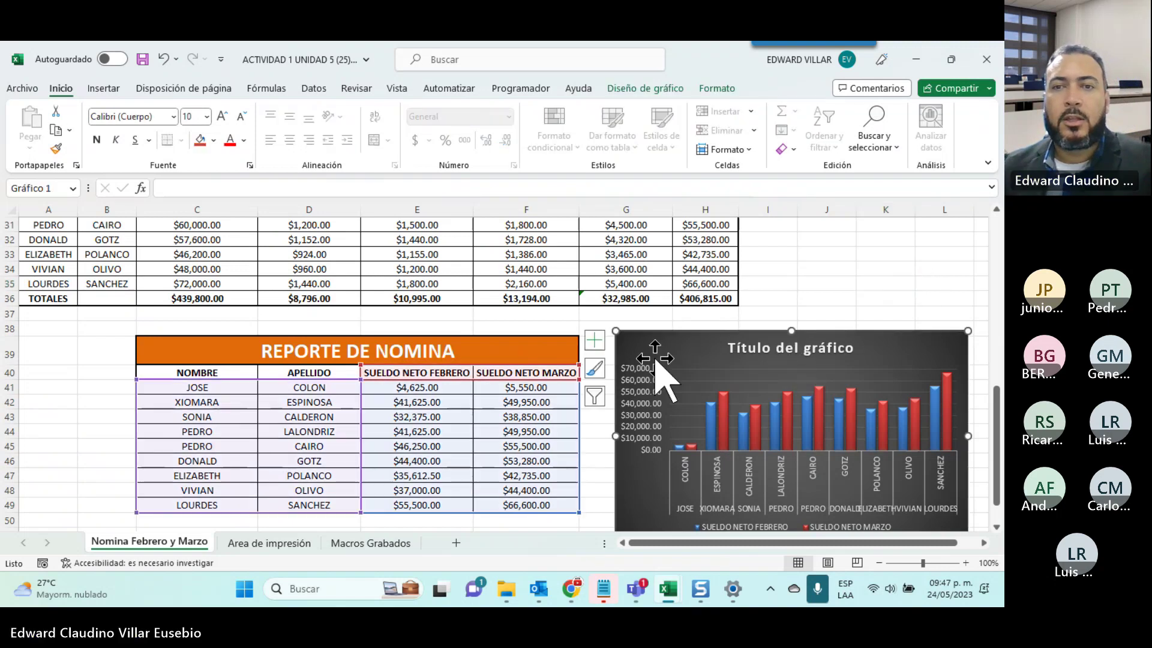
pyautogui.click(654, 90)
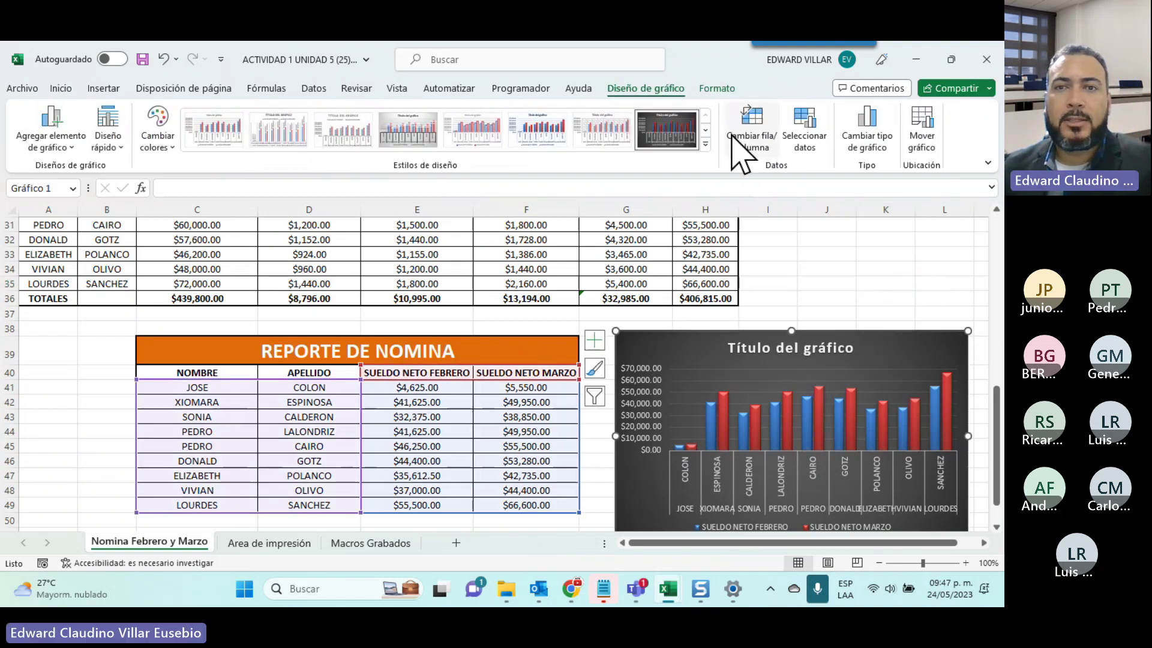
pyautogui.click(708, 152)
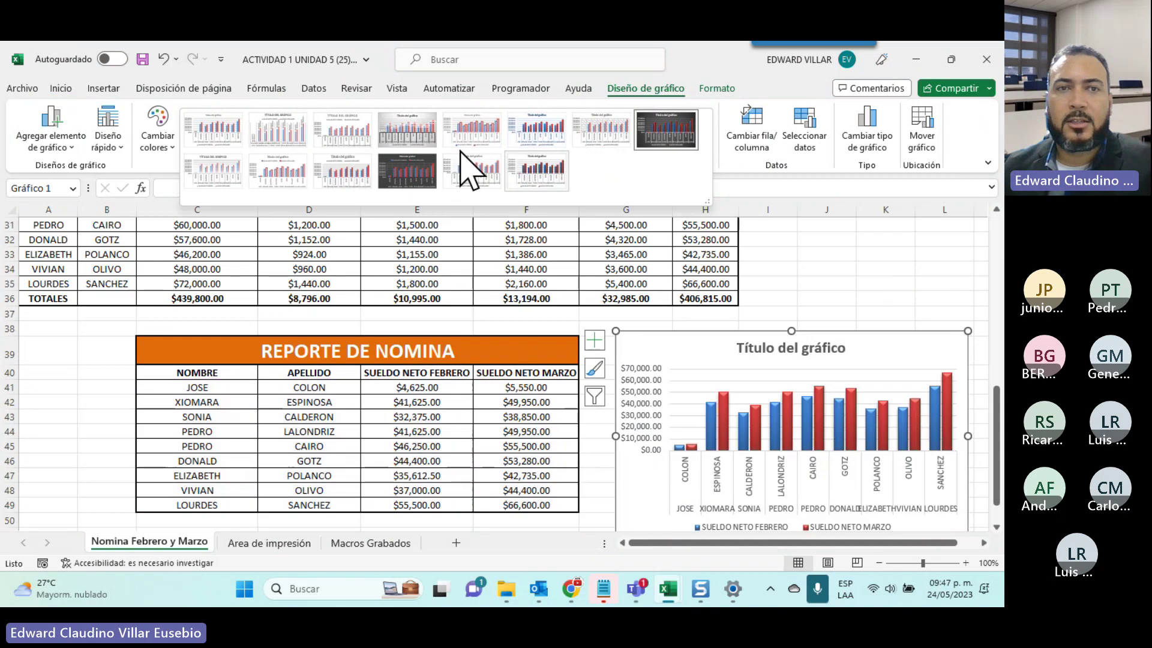
pyautogui.click(408, 159)
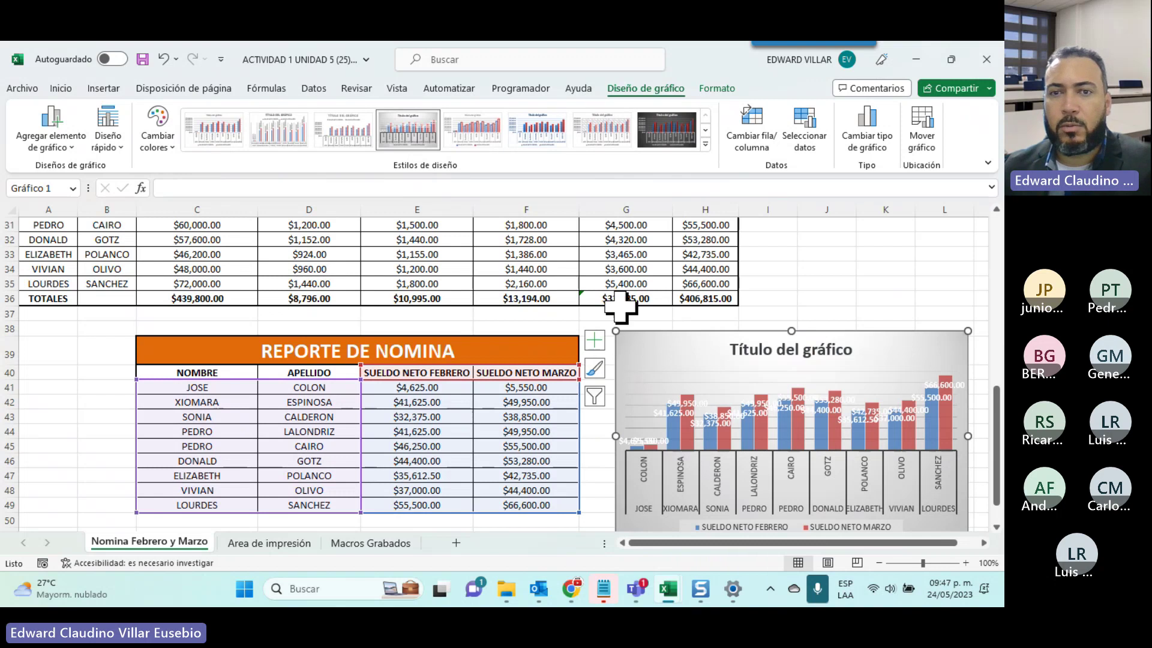
pyautogui.click(671, 149)
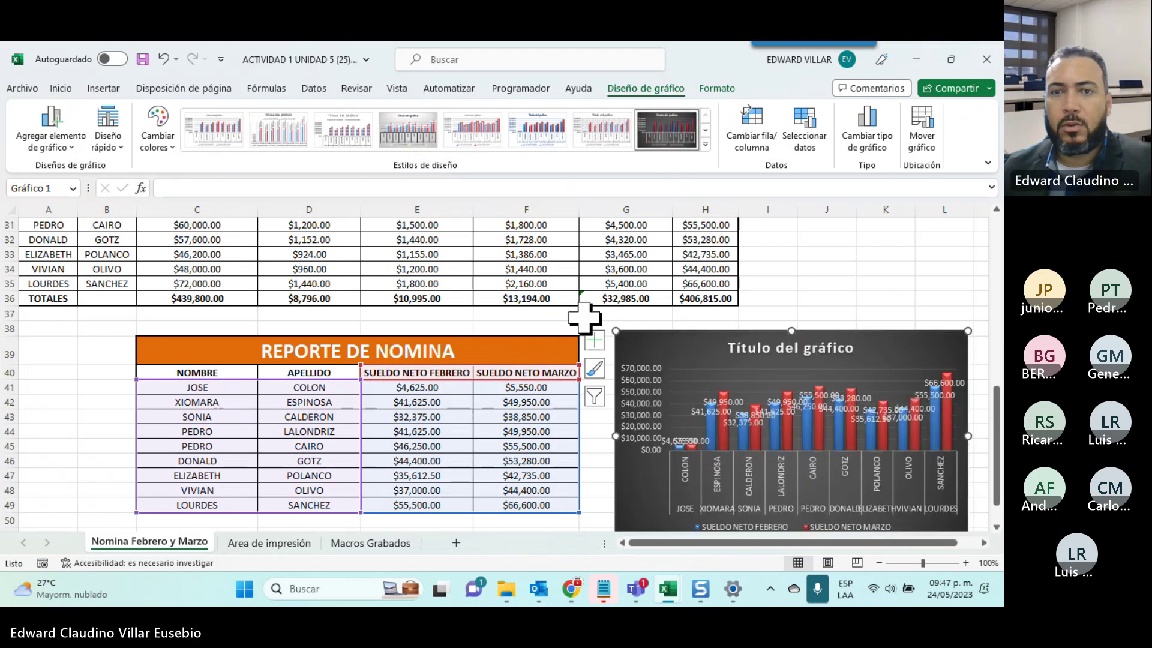
pyautogui.moveTo(616, 329); pyautogui.dragTo(388, 282)
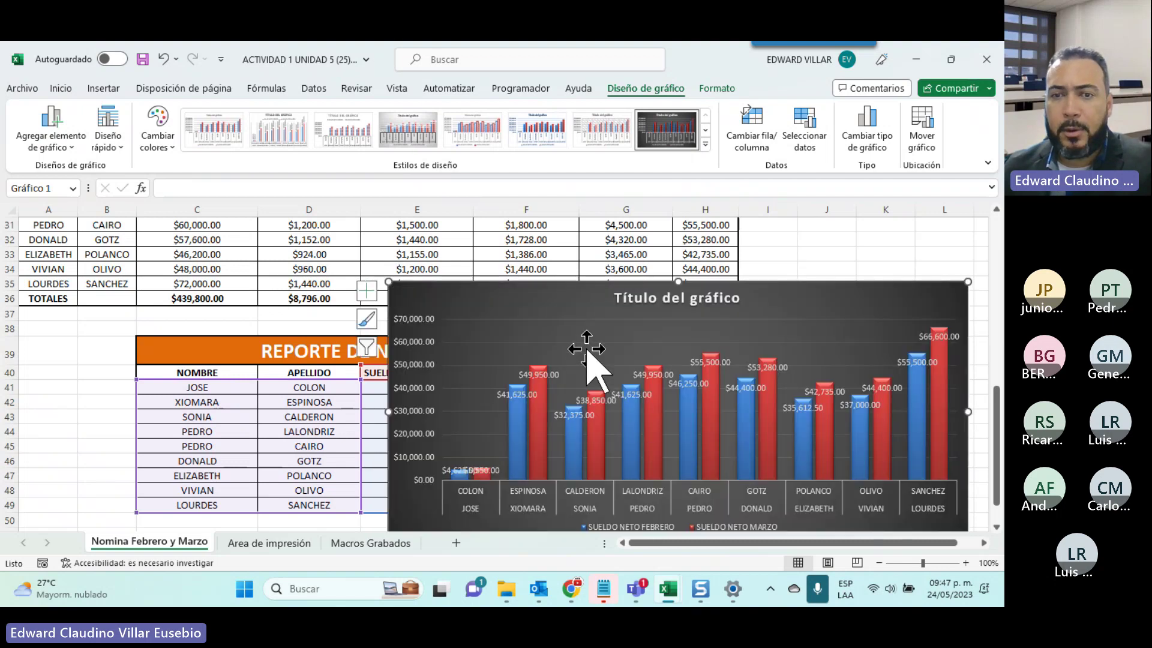
# Browse chart colours and quick layouts, briefly trying the grey gradient style before reverting to dark
pyautogui.click(159, 134)
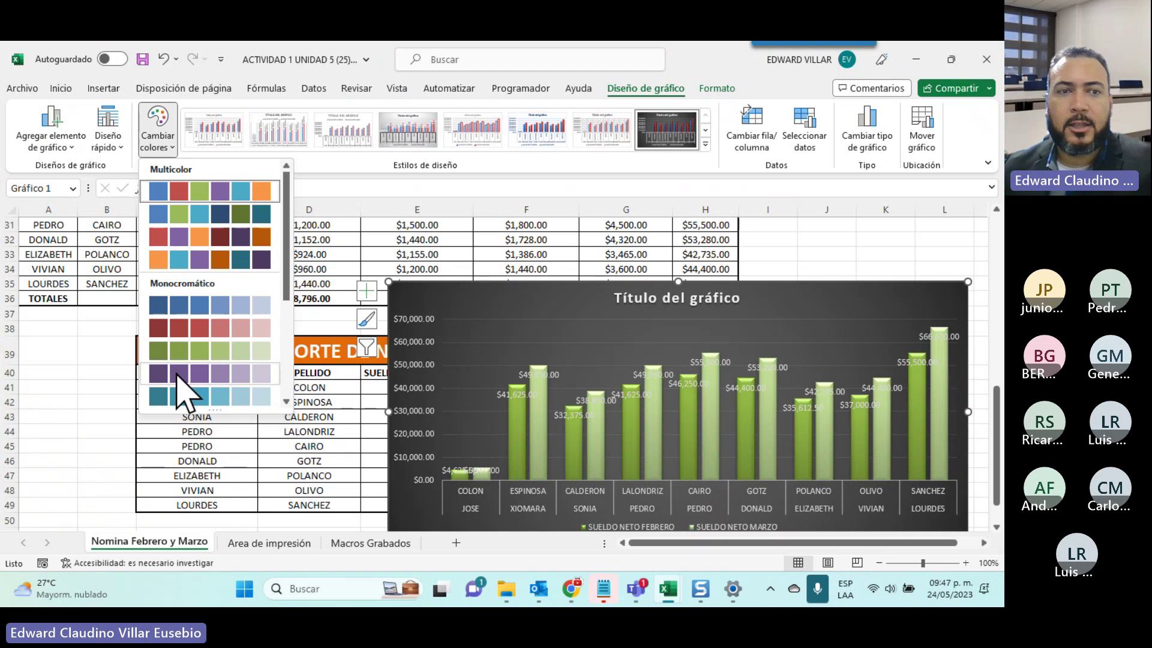
pyautogui.click(107, 141)
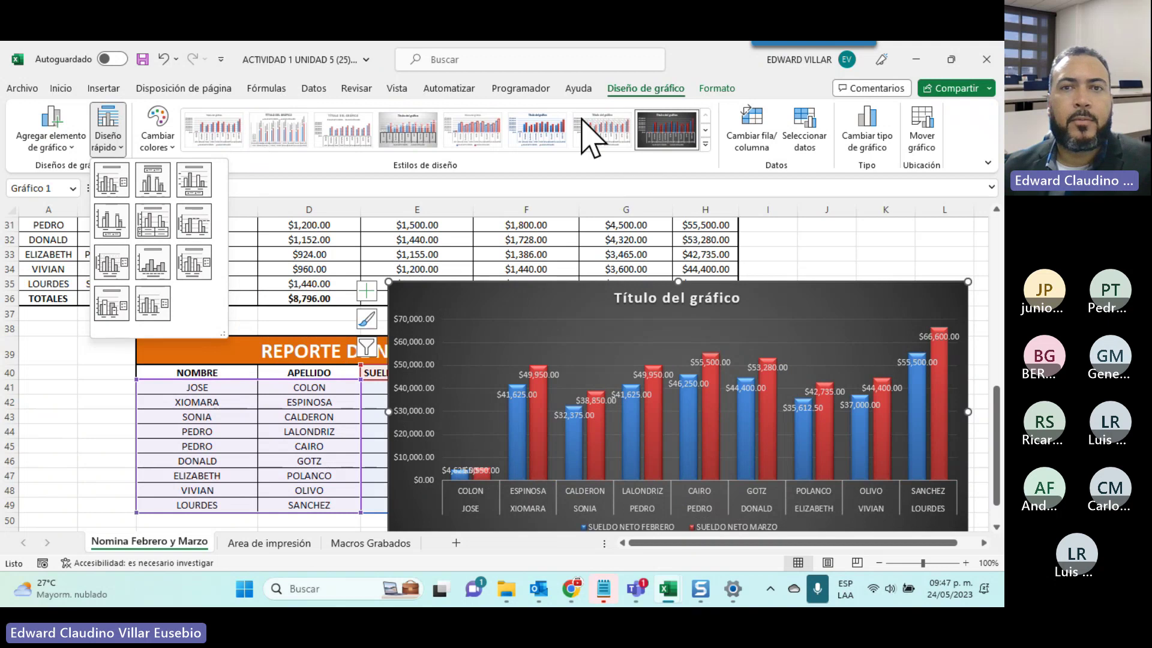
pyautogui.click(606, 141)
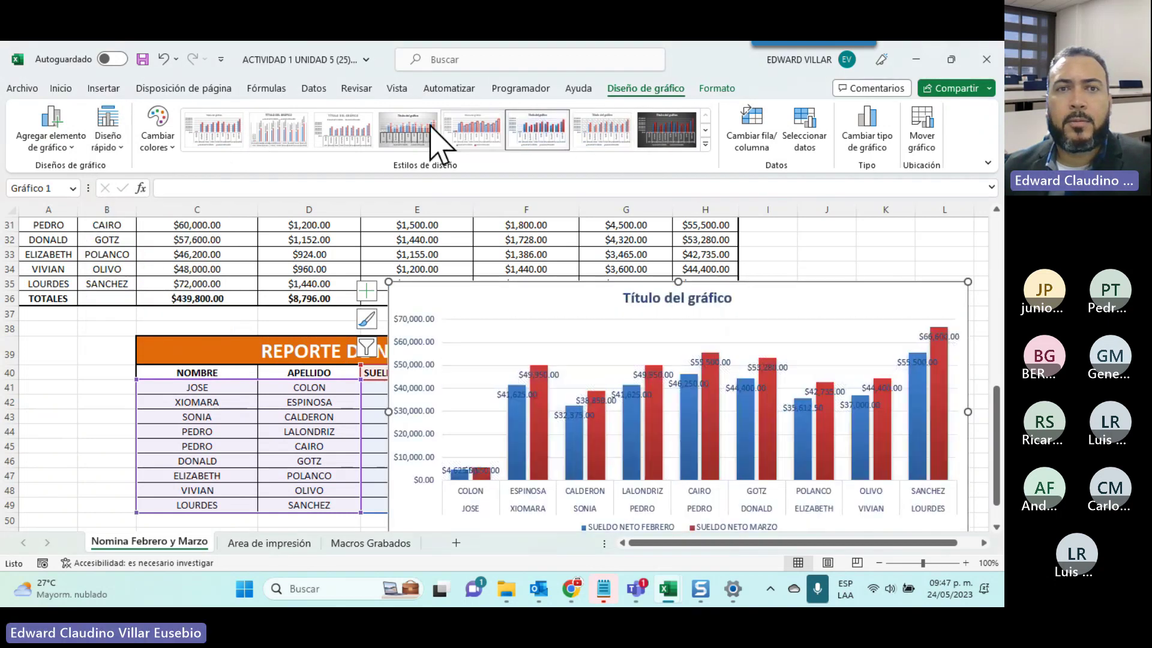
pyautogui.click(409, 129)
pyautogui.click(666, 129)
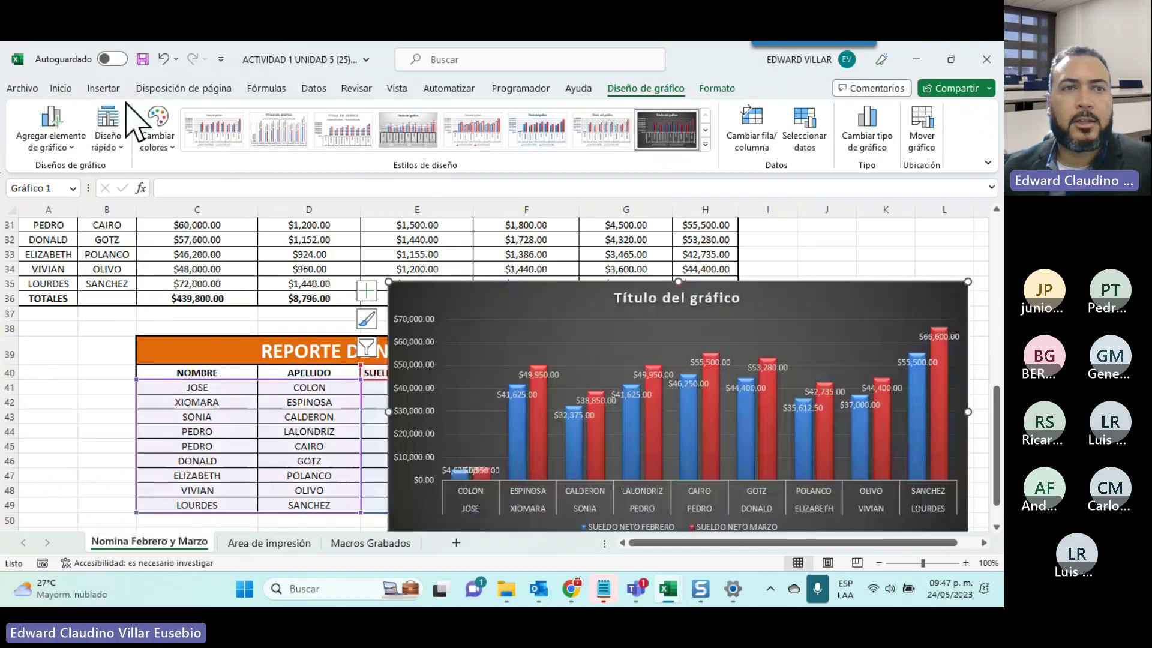
# Try axis-title quick layouts, then apply the layout with data labels and legend but no title
pyautogui.click(157, 134)
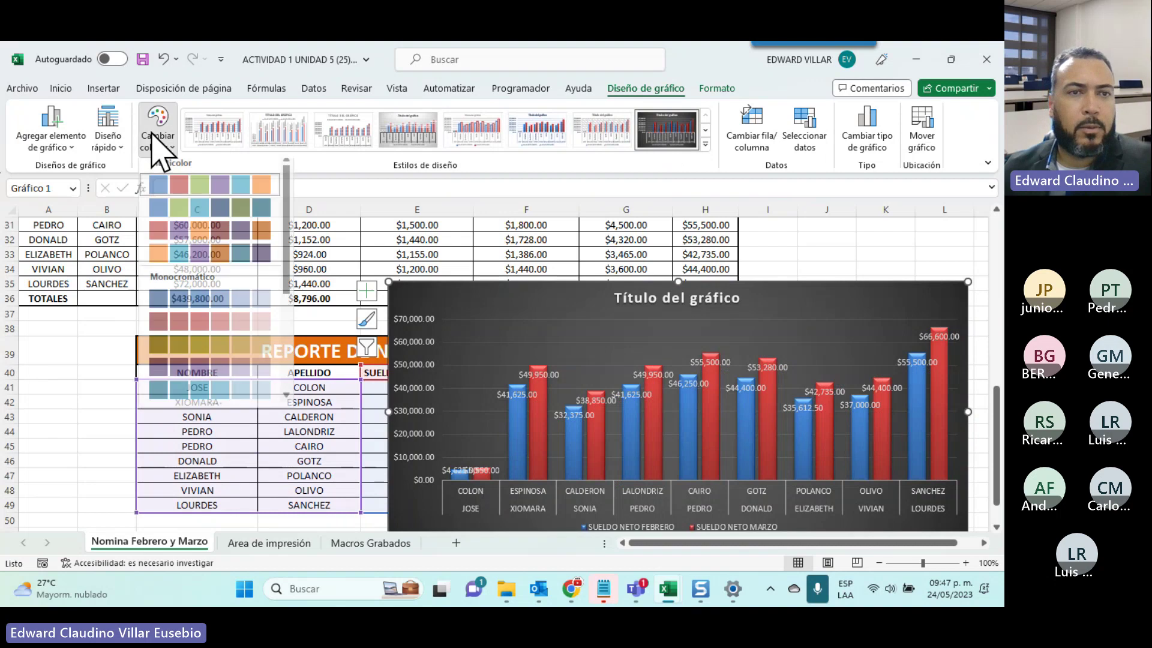
pyautogui.click(108, 141)
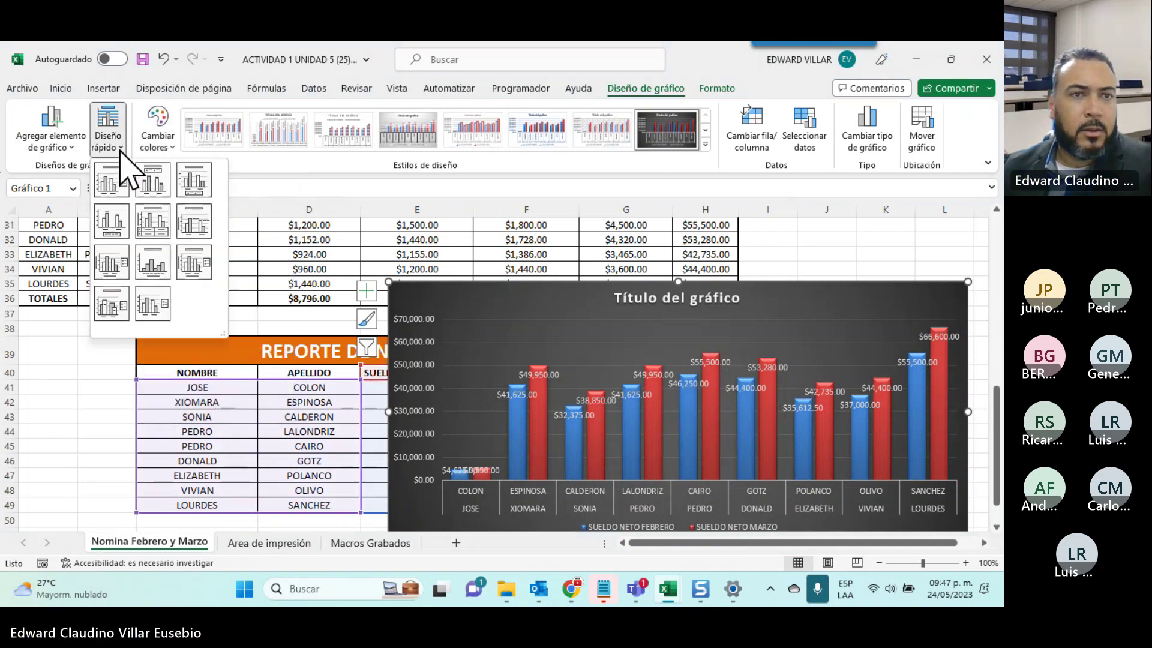
pyautogui.click(198, 231)
pyautogui.scroll(-2, 954, 423)
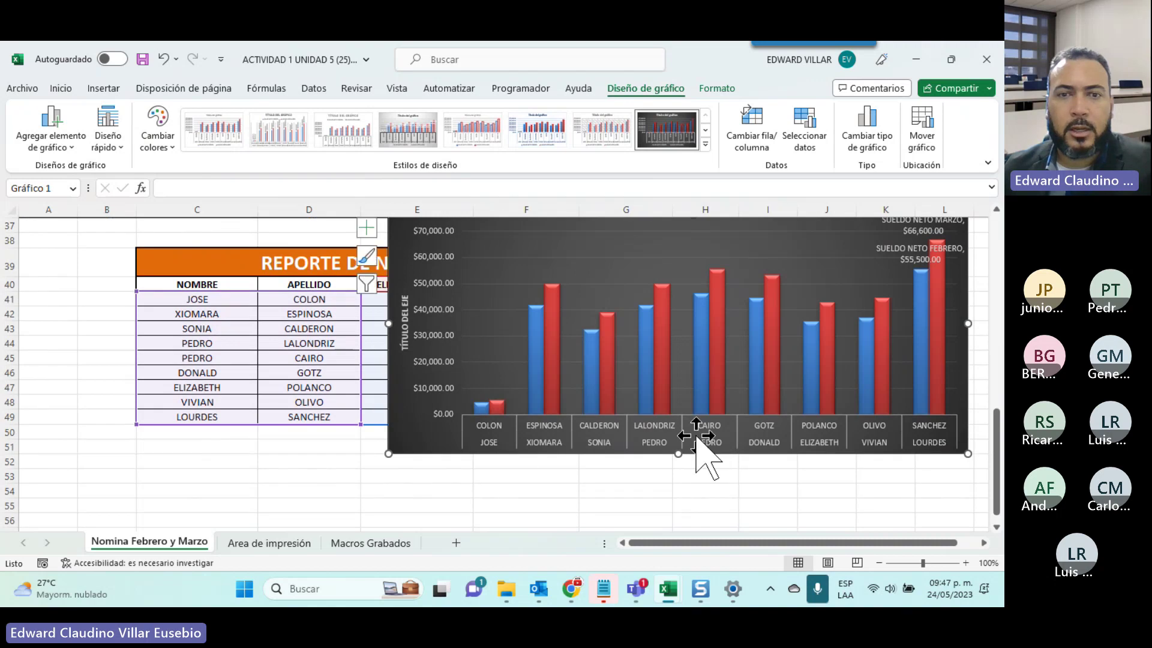
pyautogui.click(107, 141)
pyautogui.click(152, 270)
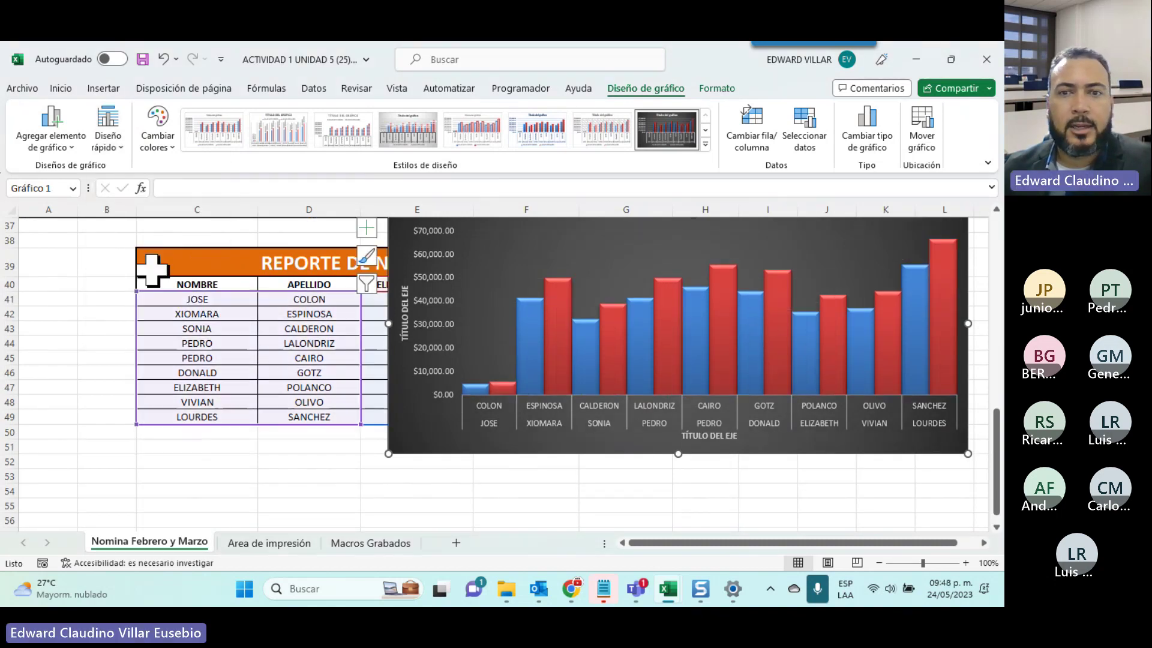
pyautogui.click(111, 141)
pyautogui.click(120, 247)
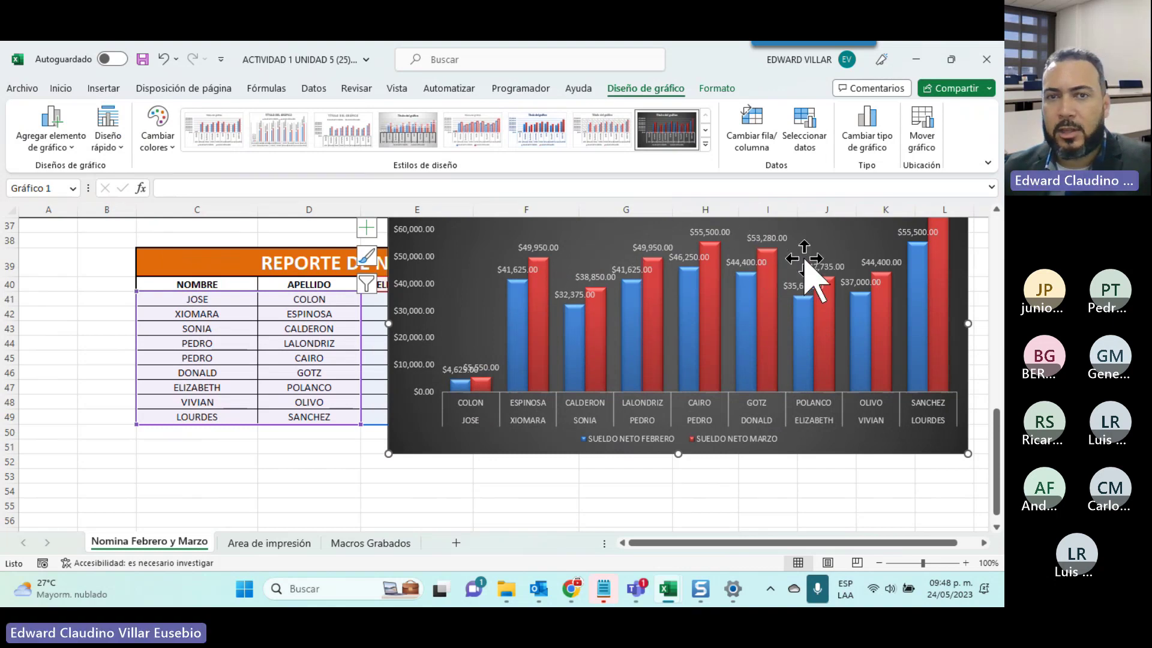
pyautogui.scroll(2, 820, 303)
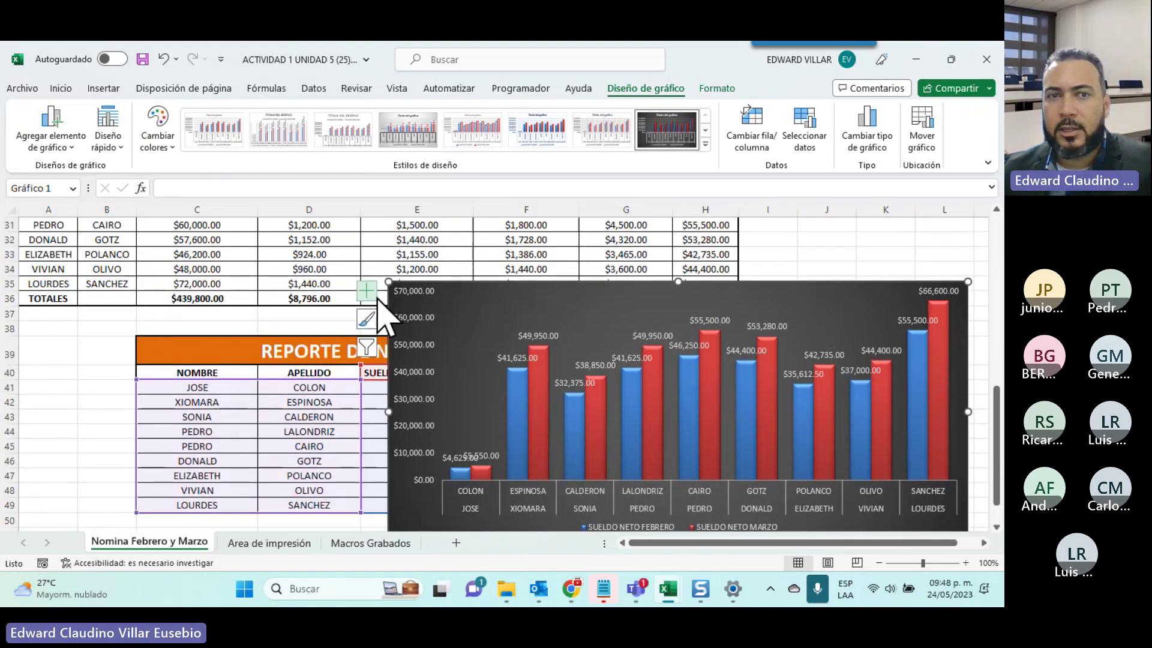
# Add a chart title reading 'gdfgdfgfdg', leaving the axis titles off
pyautogui.click(367, 292)
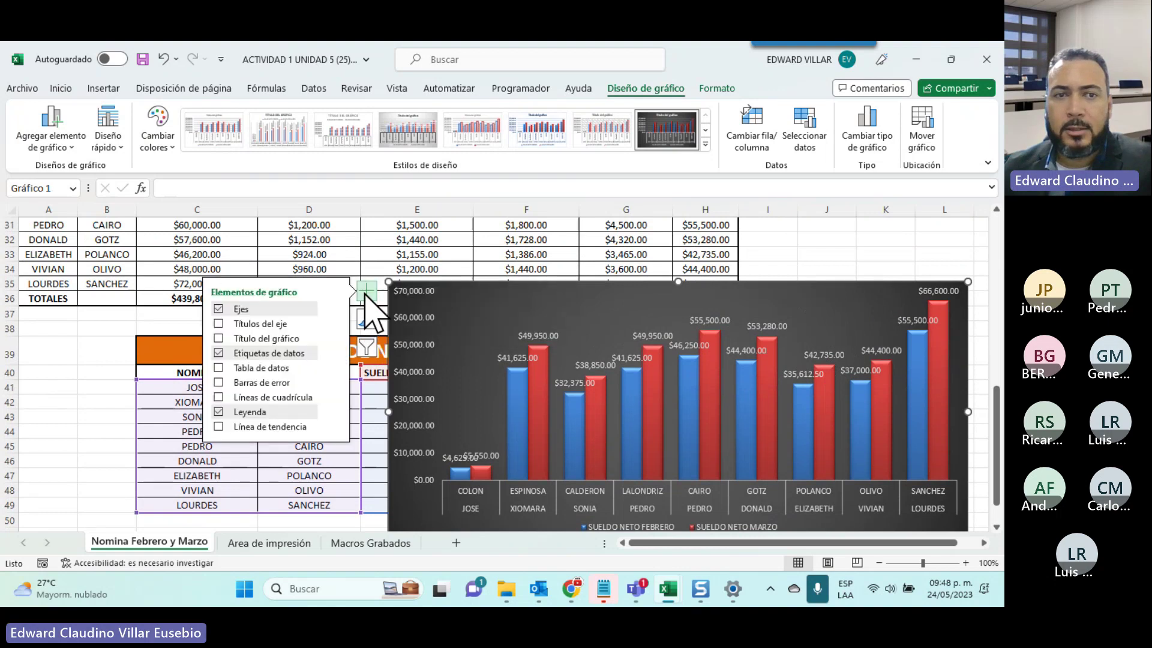
pyautogui.click(219, 324)
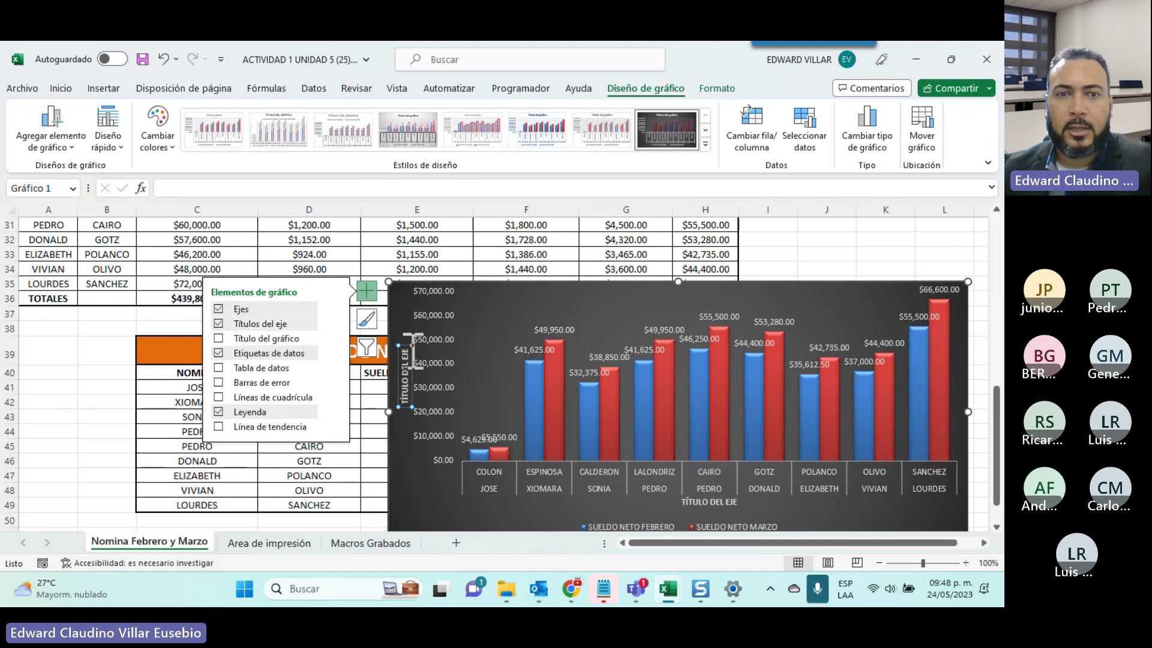
pyautogui.click(219, 323)
pyautogui.click(218, 338)
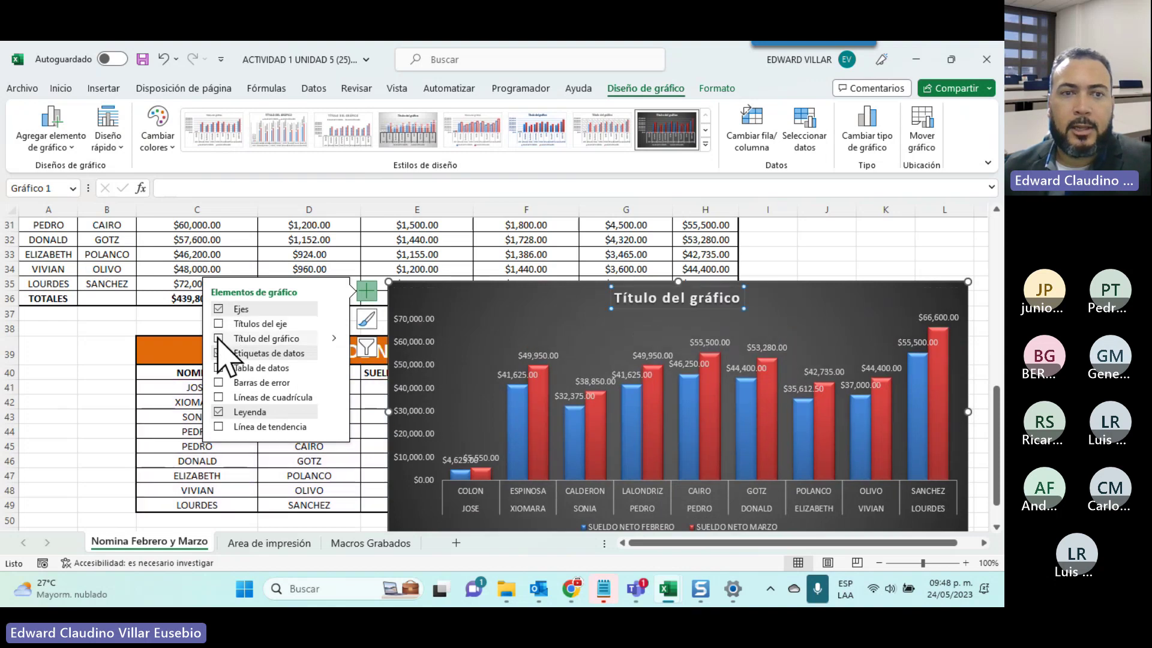
pyautogui.click(638, 303)
pyautogui.write('gdfgdfgfdg')
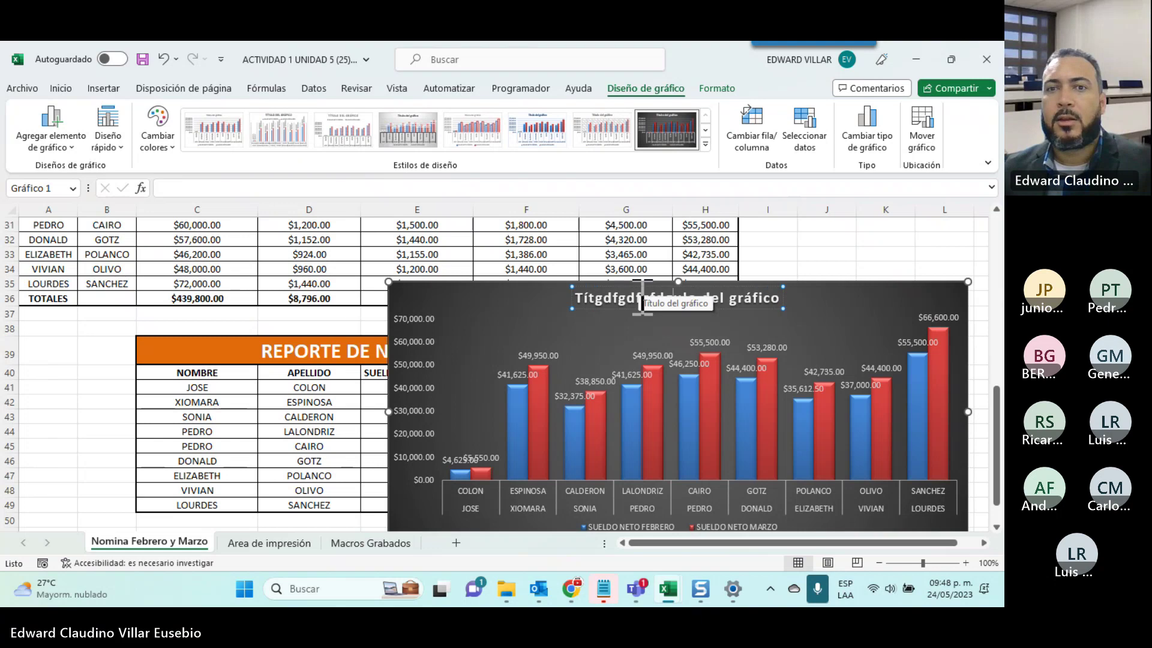
pyautogui.click(824, 327)
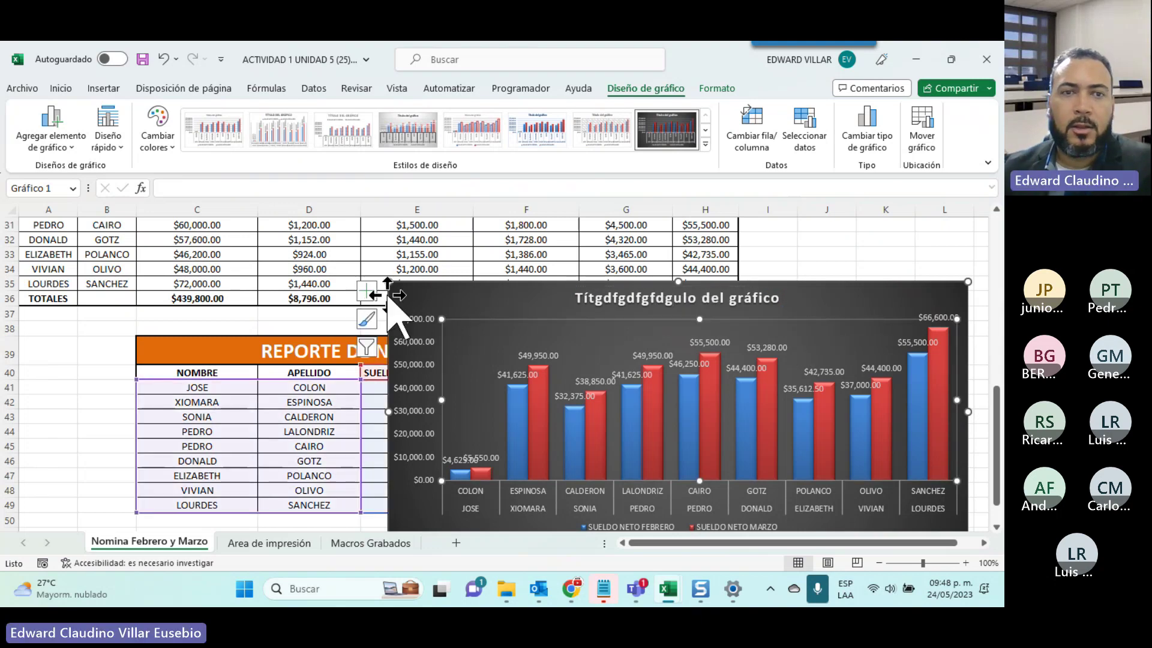
# Add a data table and gridlines, remove value labels and legend, and move the chart higher
pyautogui.click(366, 292)
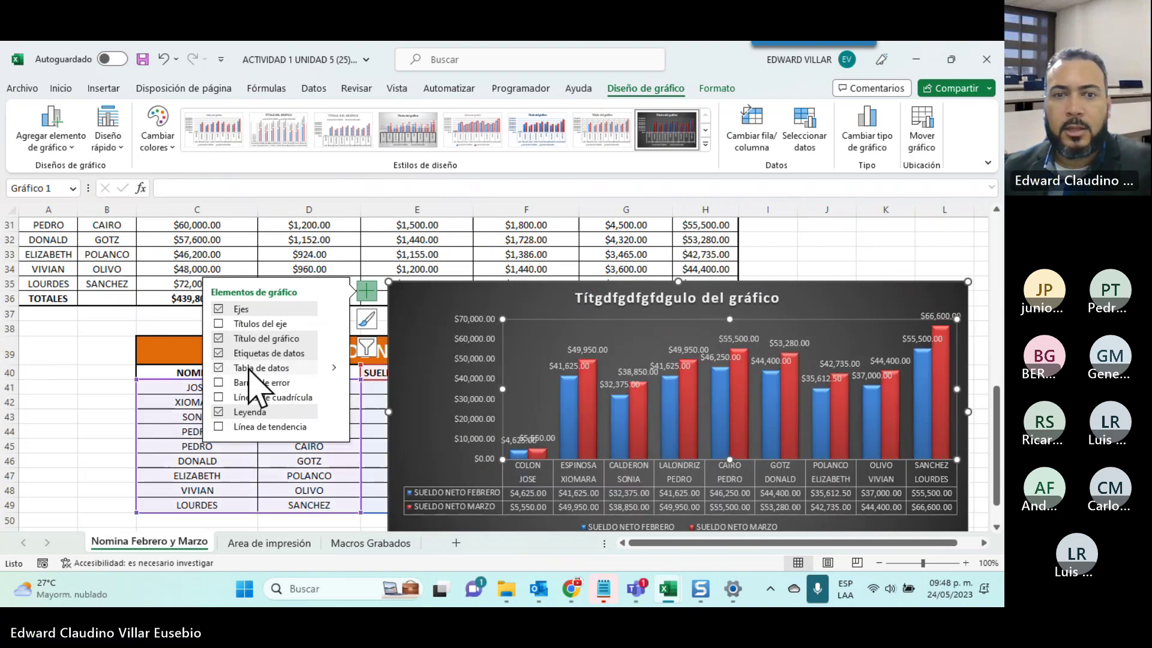
pyautogui.click(248, 368)
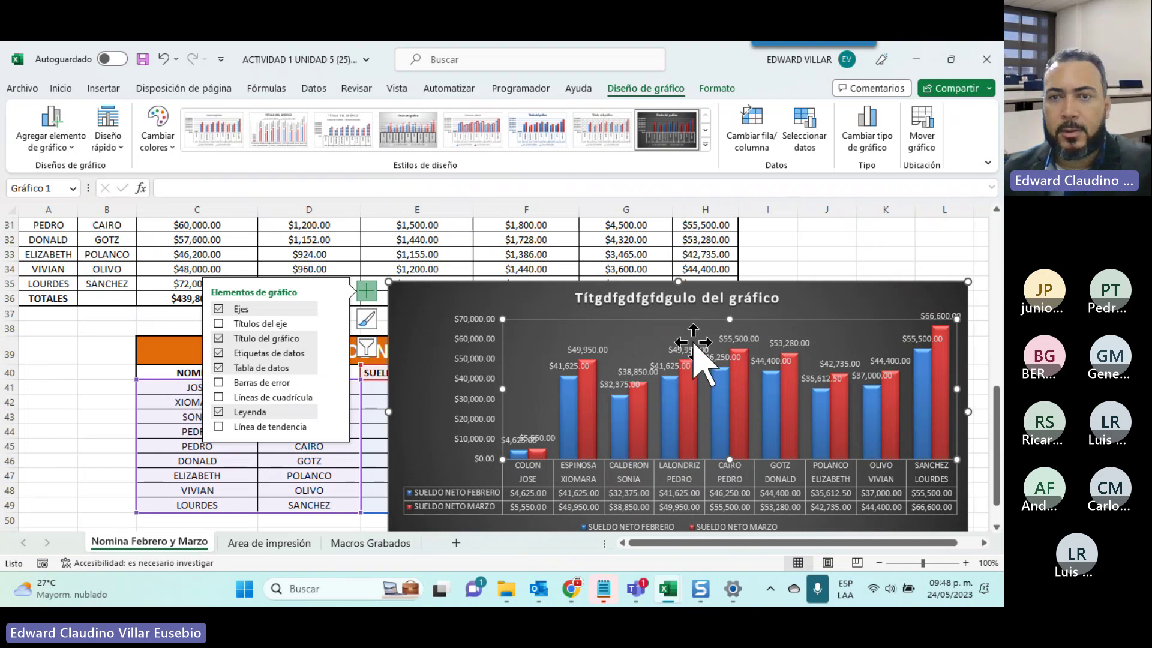
pyautogui.click(238, 352)
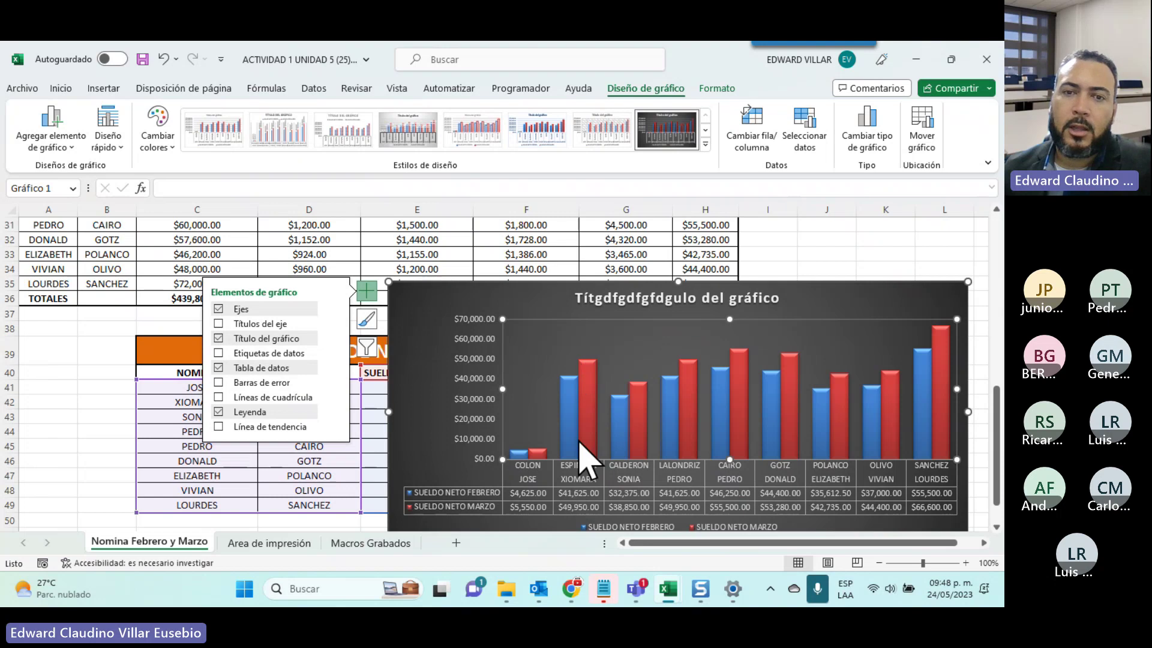
pyautogui.moveTo(270, 367)
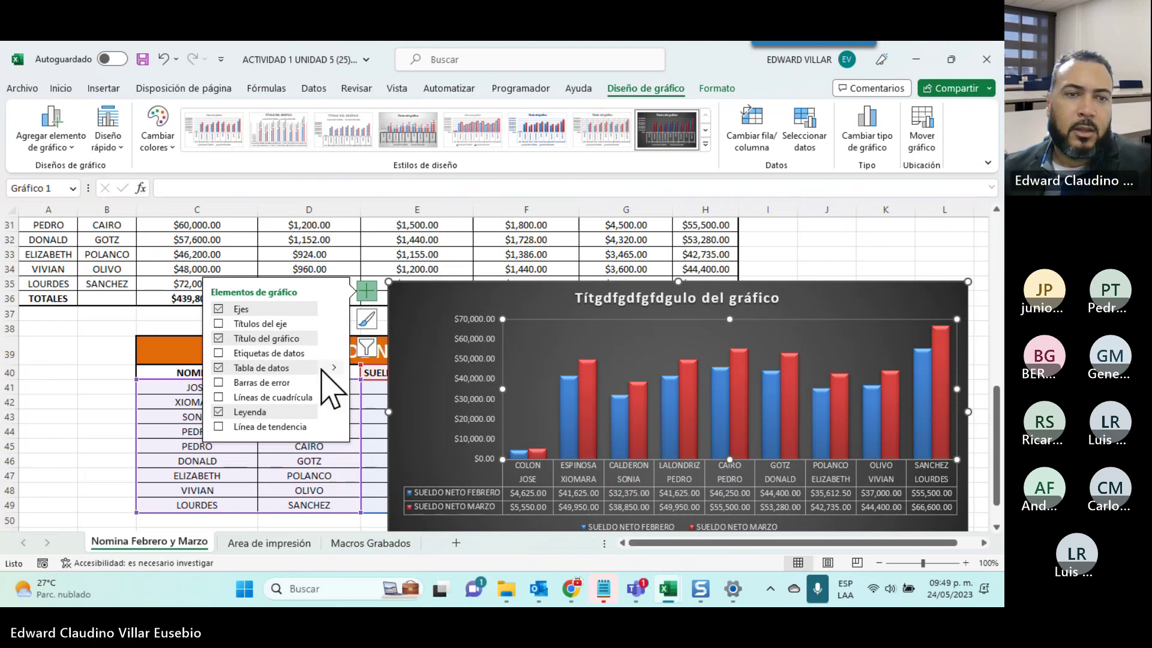
pyautogui.click(232, 397)
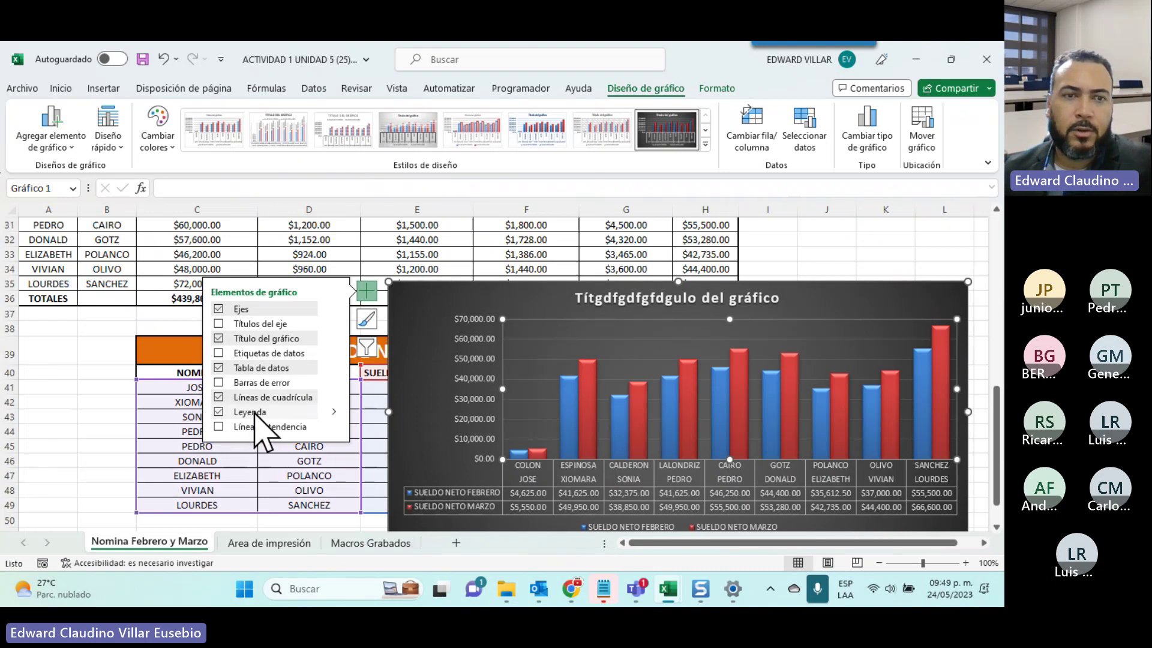
pyautogui.moveTo(261, 412)
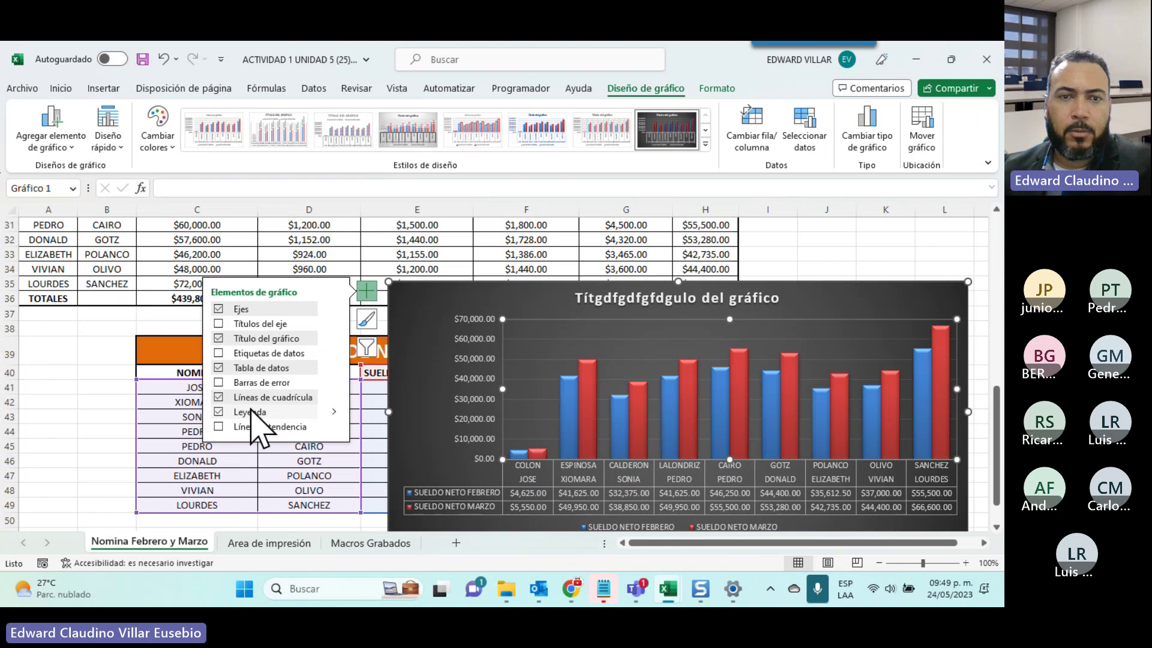
pyautogui.click(251, 411)
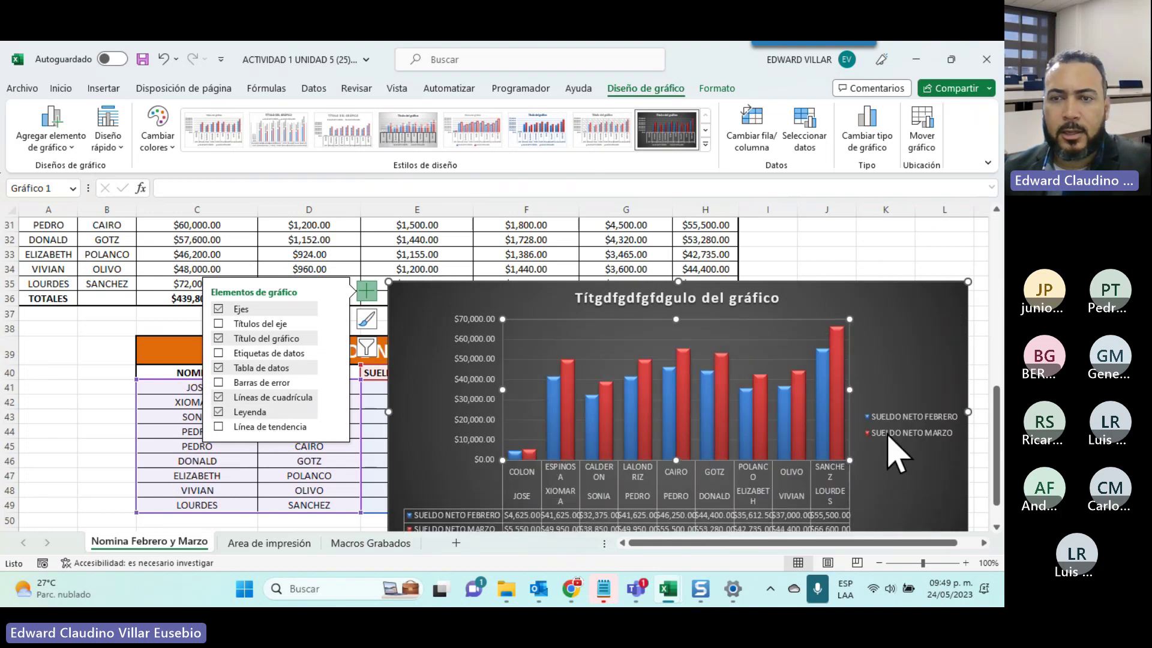
pyautogui.click(259, 413)
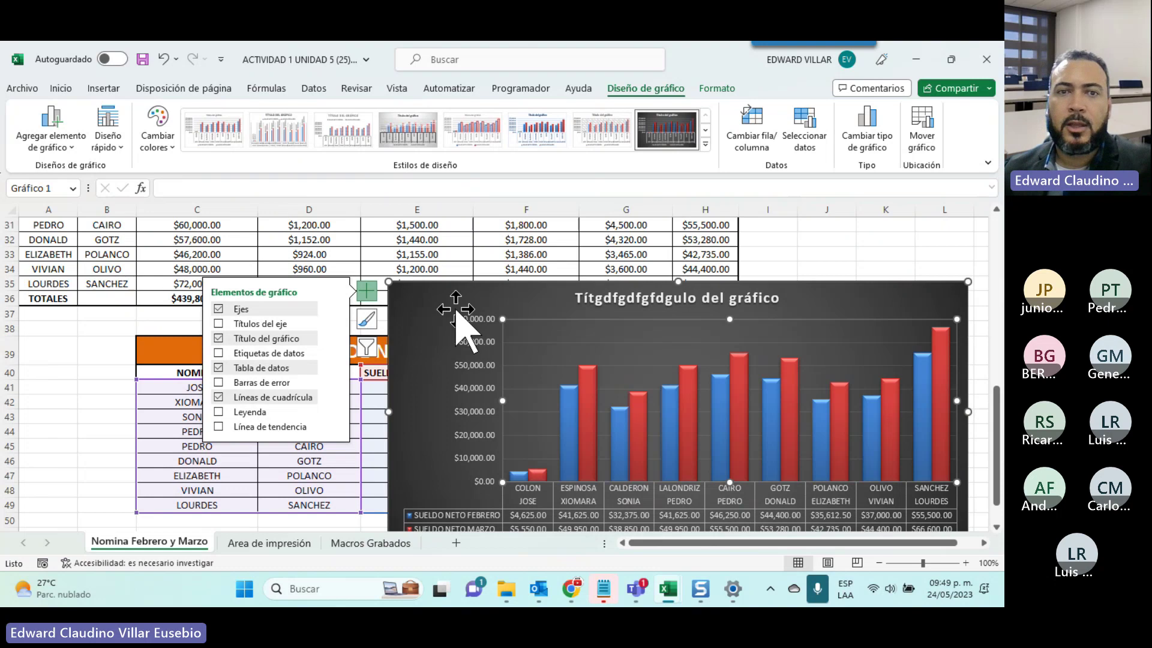
pyautogui.moveTo(458, 311); pyautogui.dragTo(449, 220)
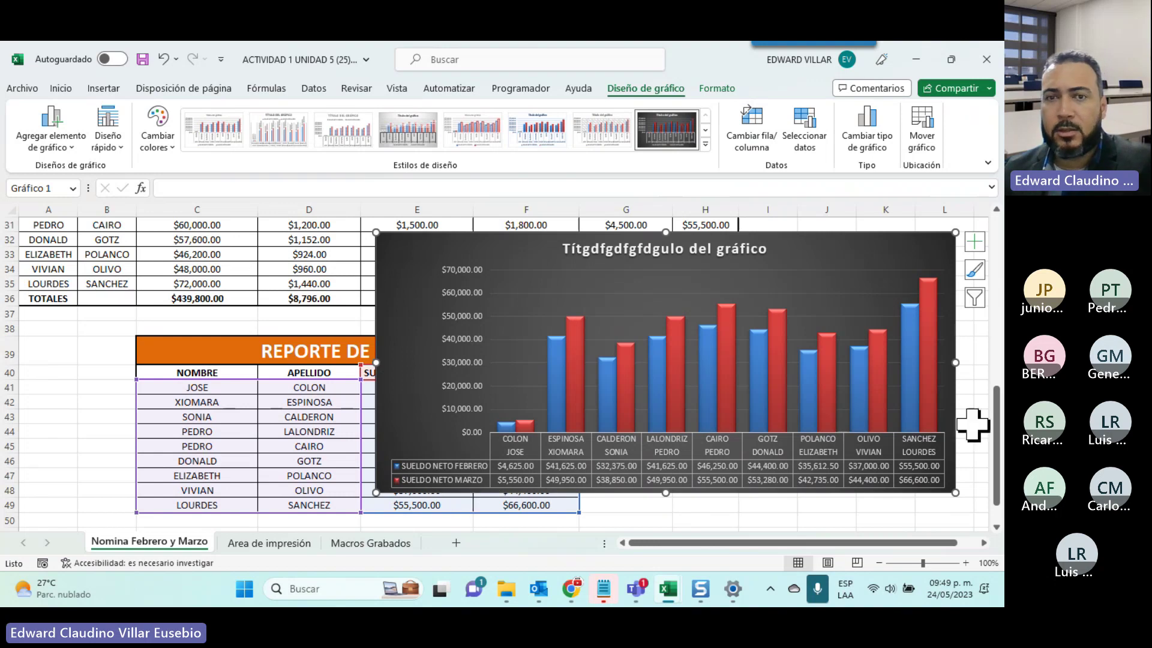
# Swap rows/columns and back, then change the chart type to Líneas after previewing area and bar
pyautogui.click(749, 123)
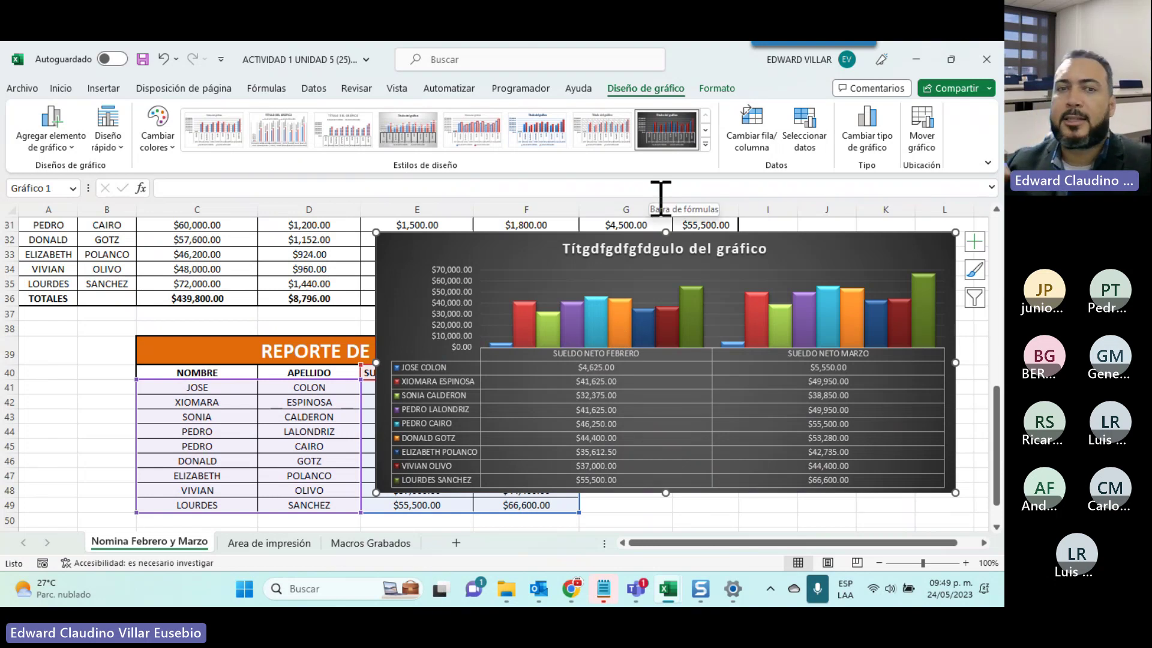
pyautogui.click(751, 129)
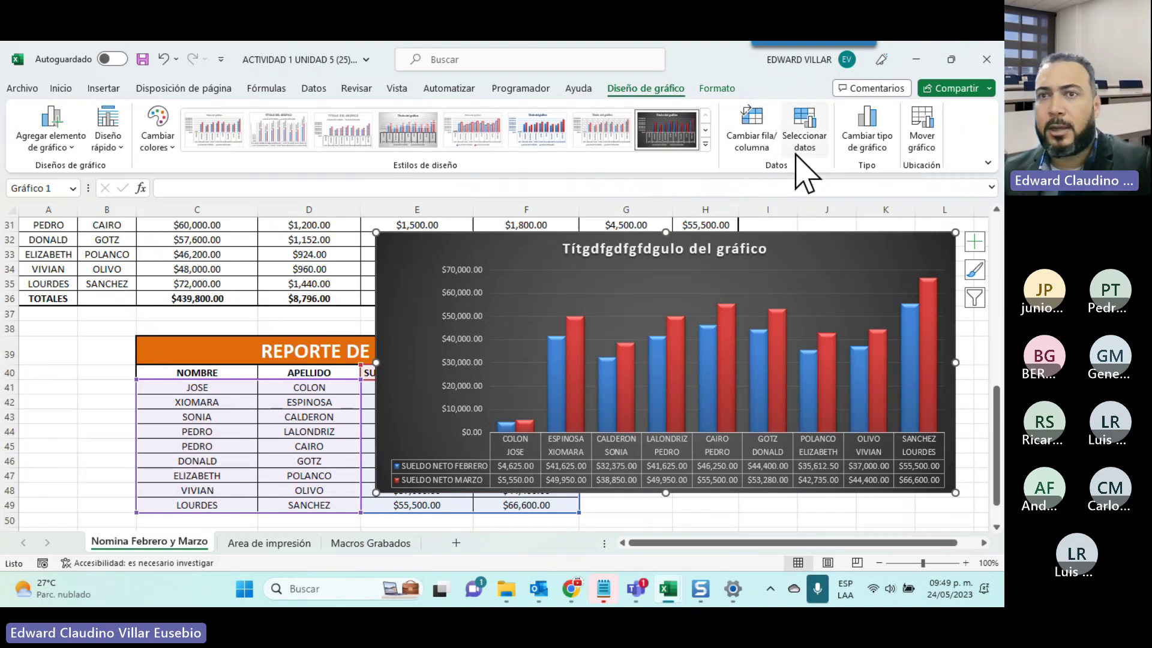
pyautogui.click(864, 144)
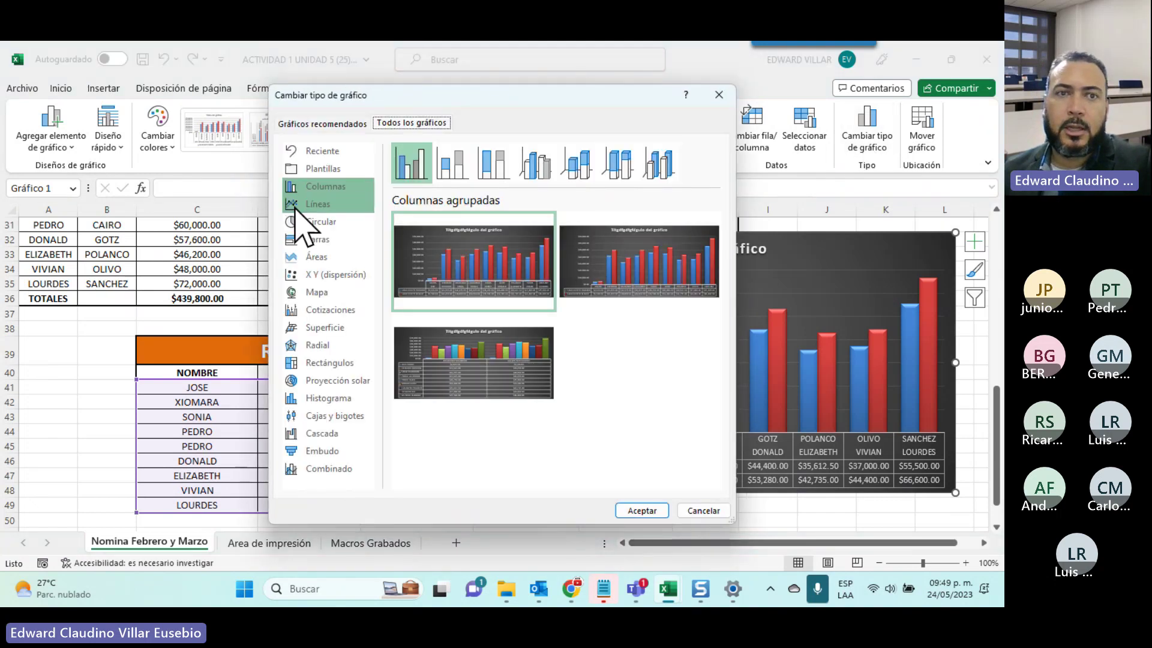
pyautogui.click(315, 204)
pyautogui.moveTo(473, 260)
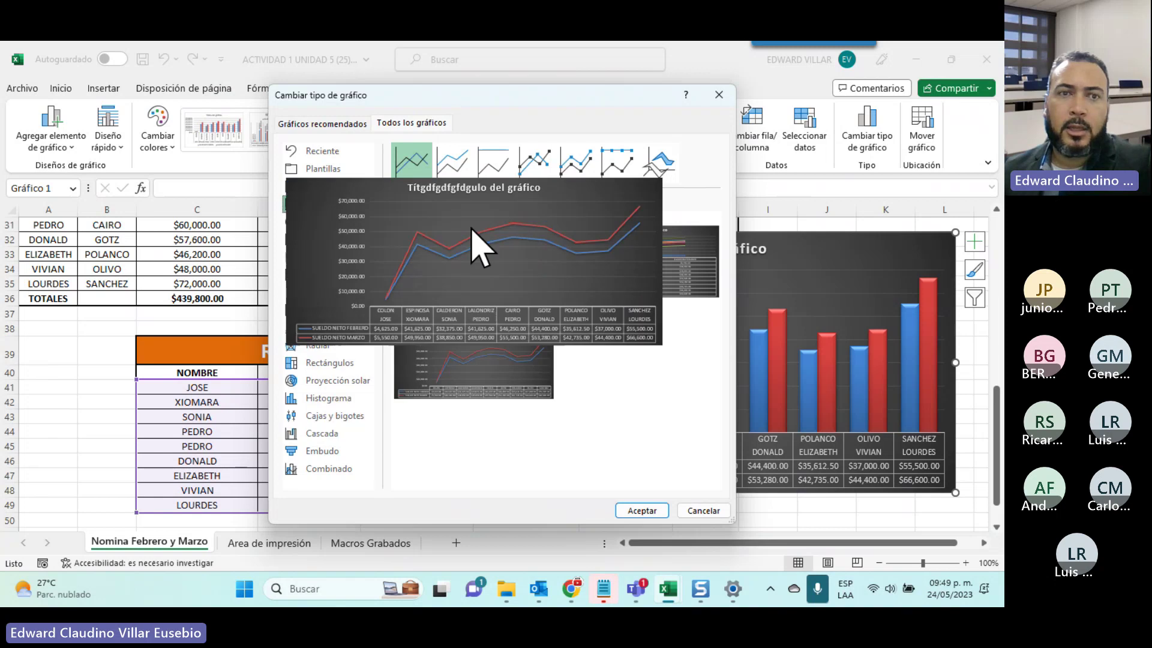
pyautogui.click(313, 257)
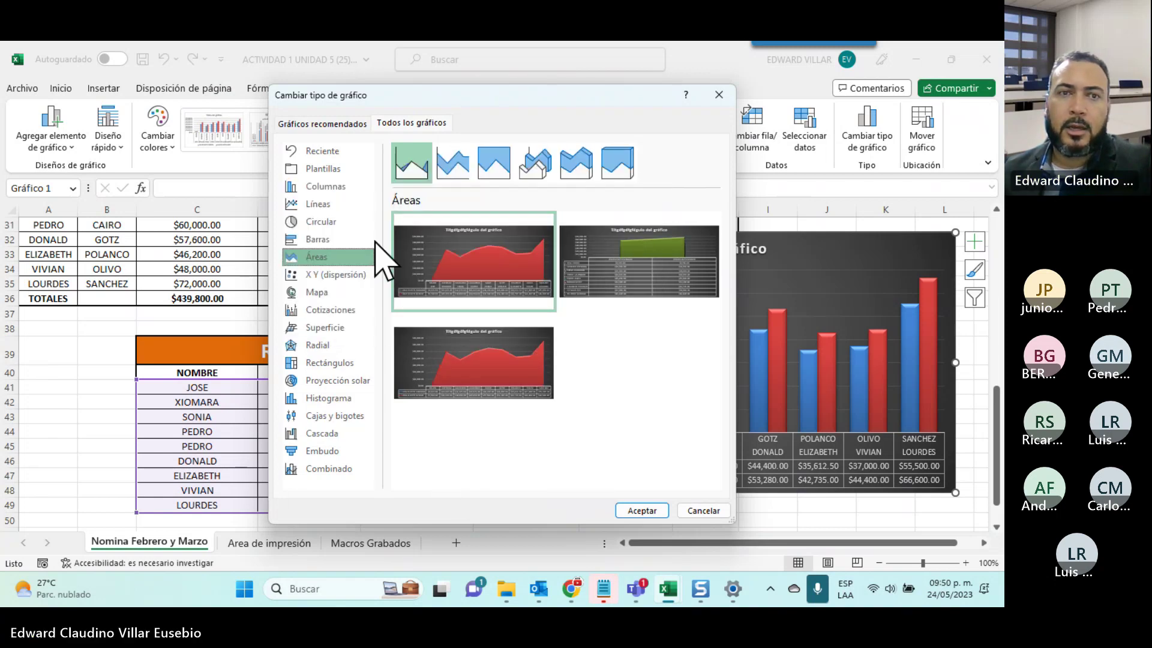
pyautogui.click(313, 240)
pyautogui.click(313, 204)
pyautogui.moveTo(473, 261)
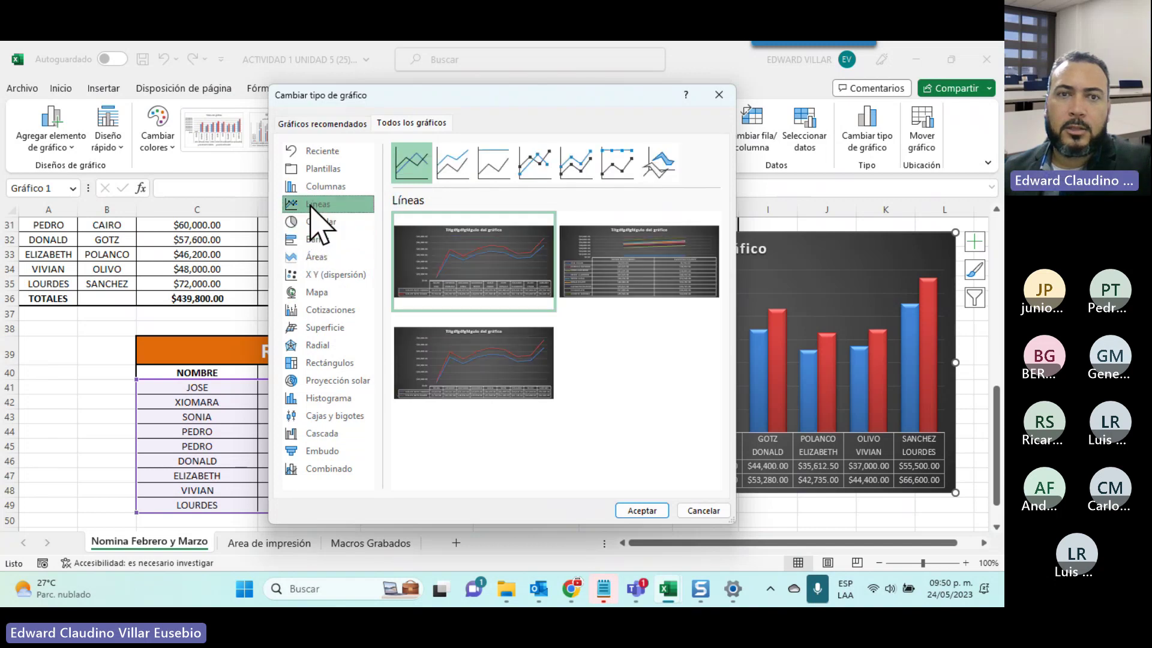
pyautogui.click(640, 512)
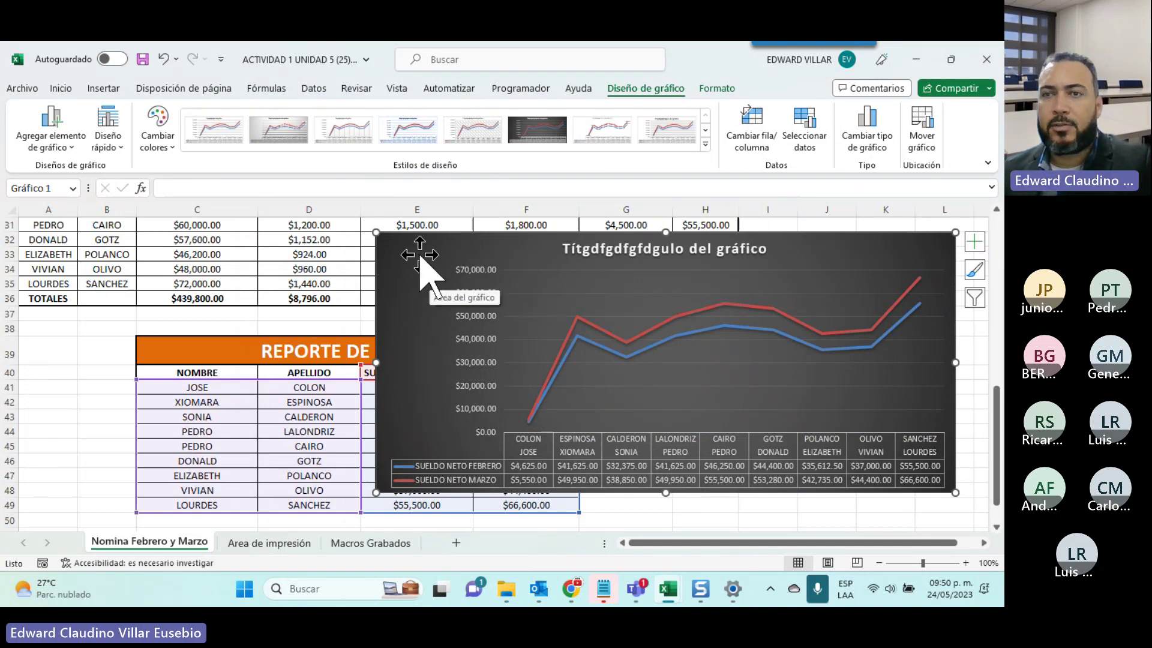
# Move the chart to a new chart sheet named Gráfico1
pyautogui.click(923, 139)
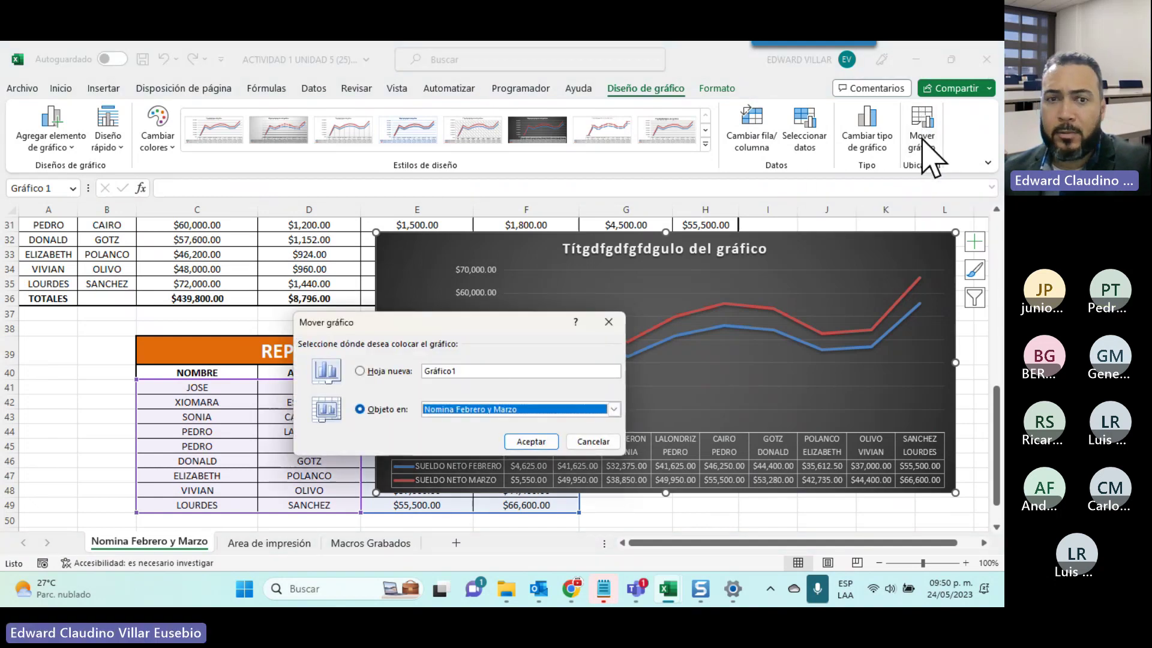
pyautogui.click(370, 372)
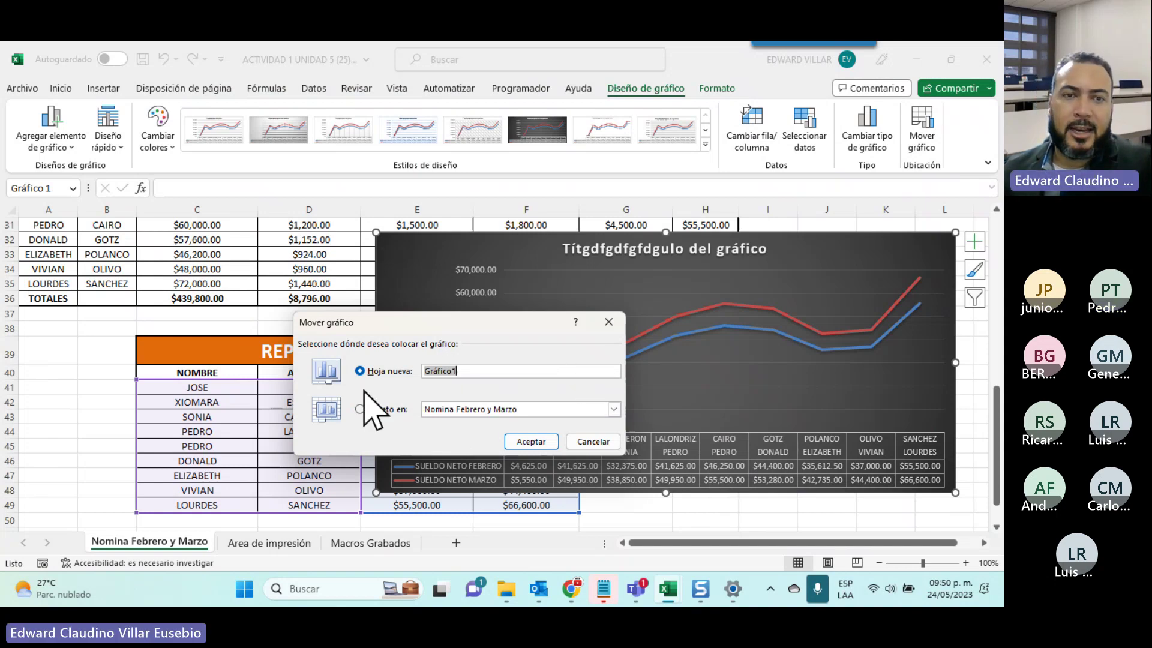
pyautogui.click(529, 442)
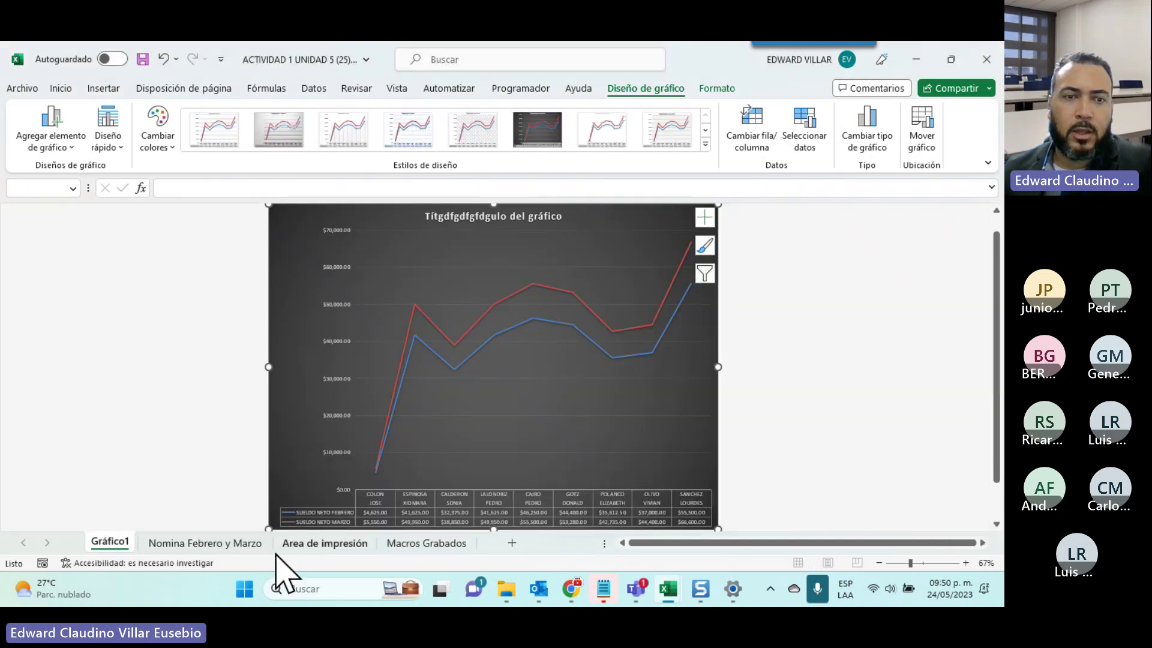
# Return to Nomina Febrero y Marzo and select names with February net salaries, C40:E49
pyautogui.click(198, 543)
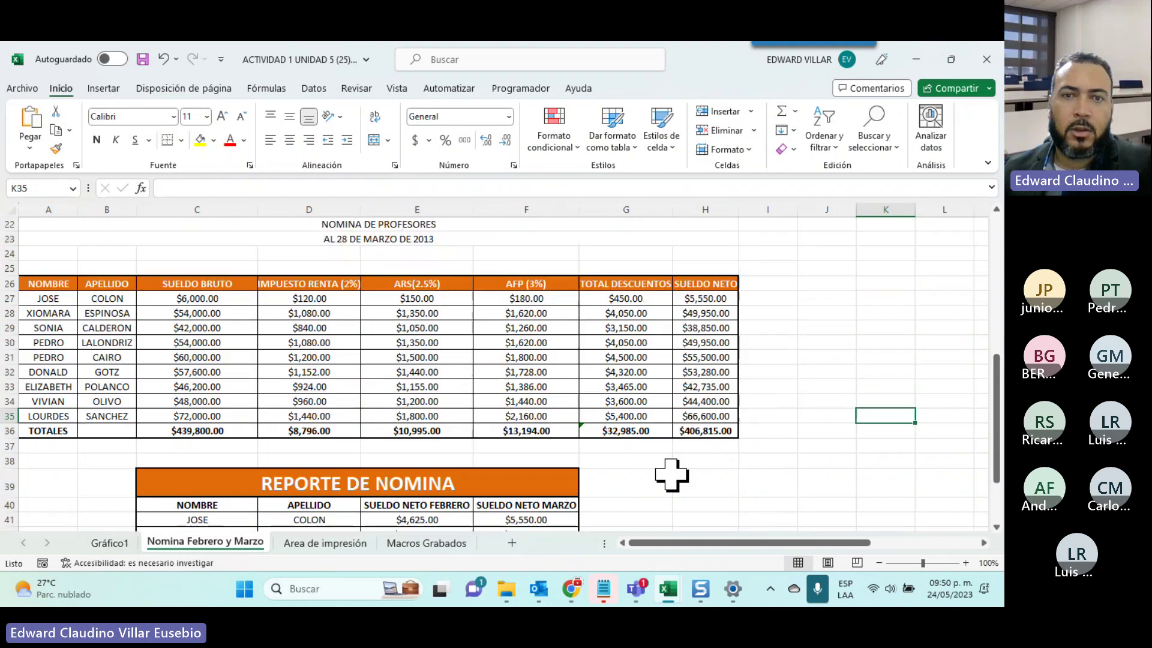
pyautogui.scroll(-3, 670, 475)
pyautogui.scroll(-4, 670, 474)
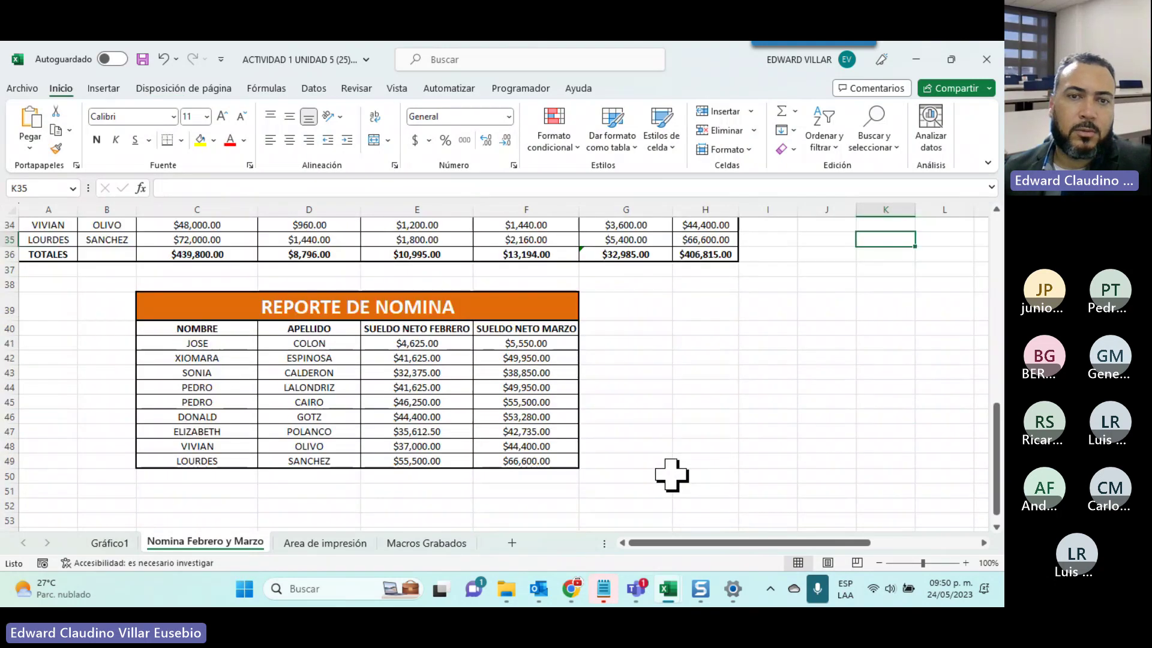
pyautogui.scroll(2, 671, 475)
pyautogui.scroll(-1, 670, 474)
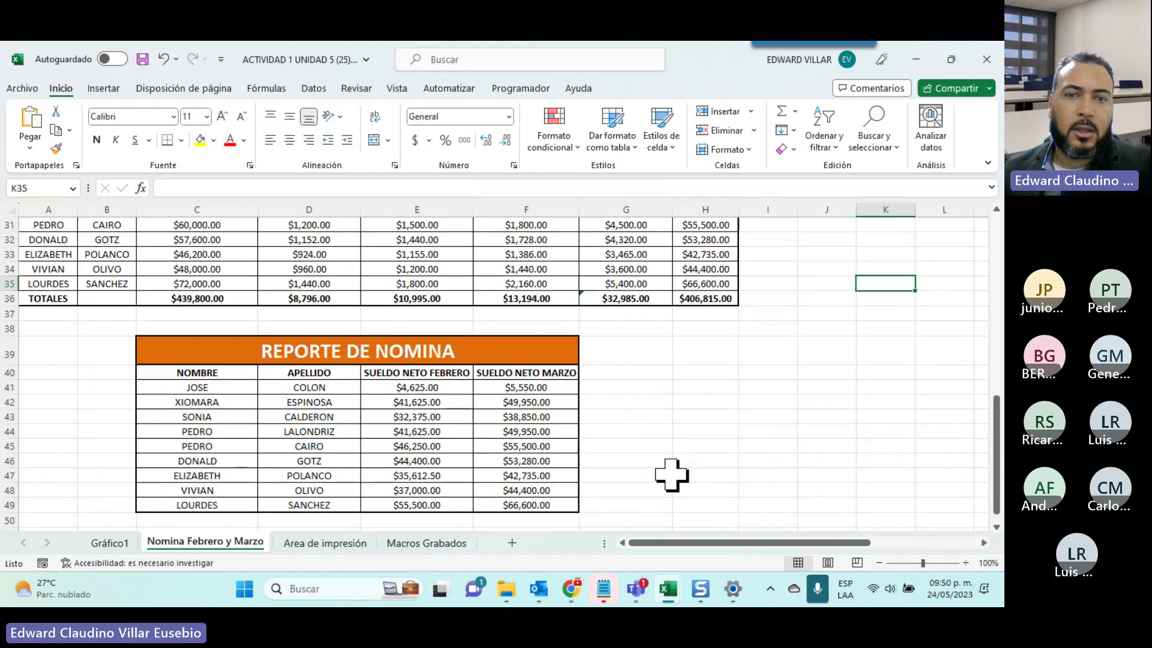
pyautogui.scroll(-1, 423, 501)
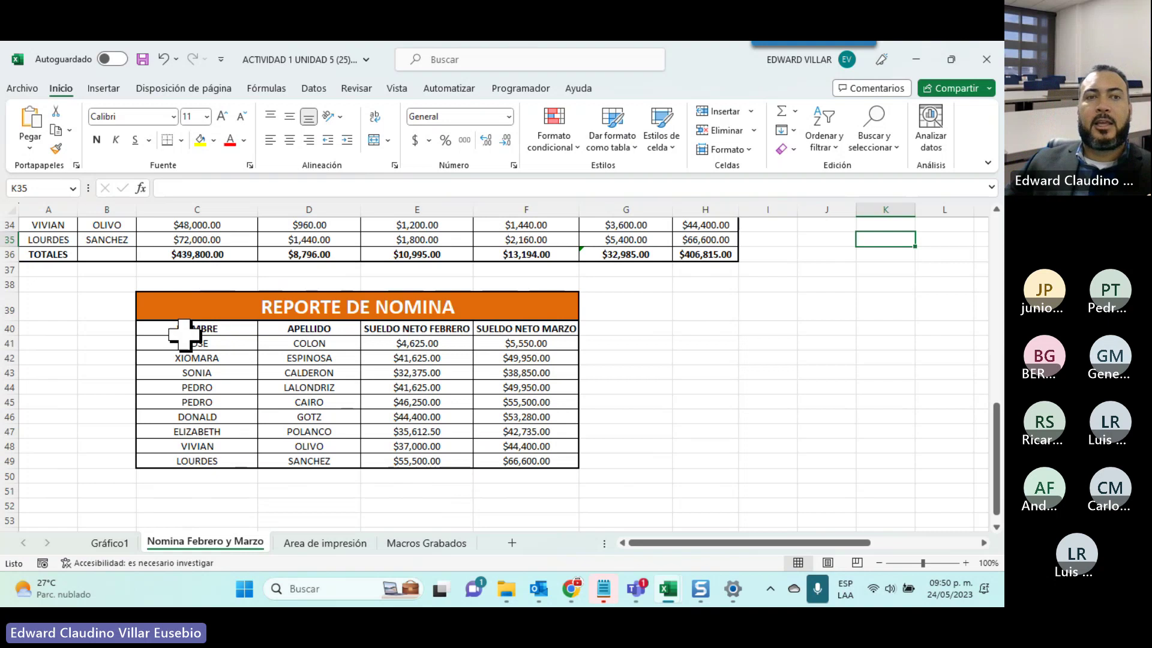
pyautogui.moveTo(192, 329); pyautogui.dragTo(426, 465)
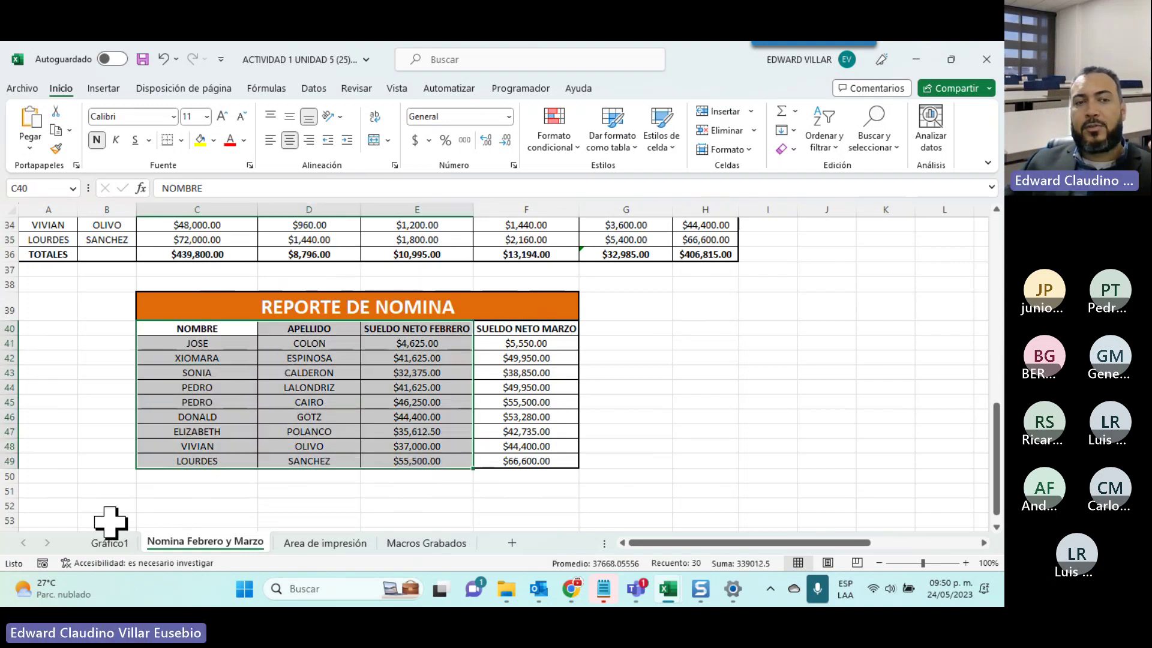
# Insert a 3D pie chart of the February net salaries on the Nomina Febrero y Marzo sheet
pyautogui.click(111, 542)
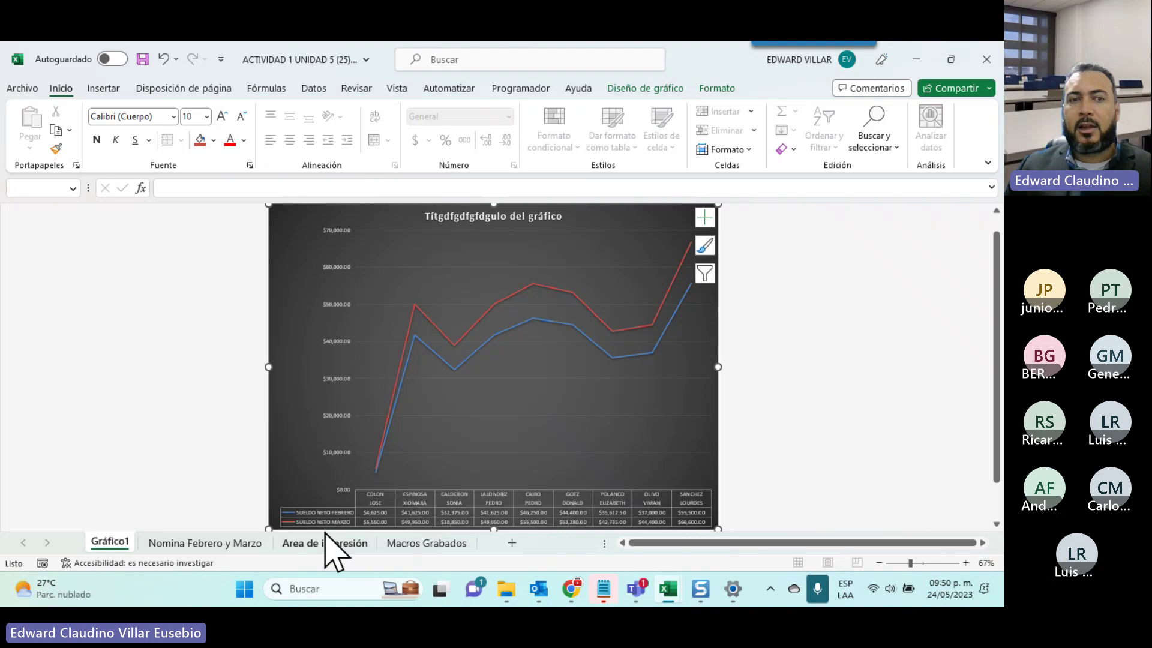
pyautogui.click(246, 545)
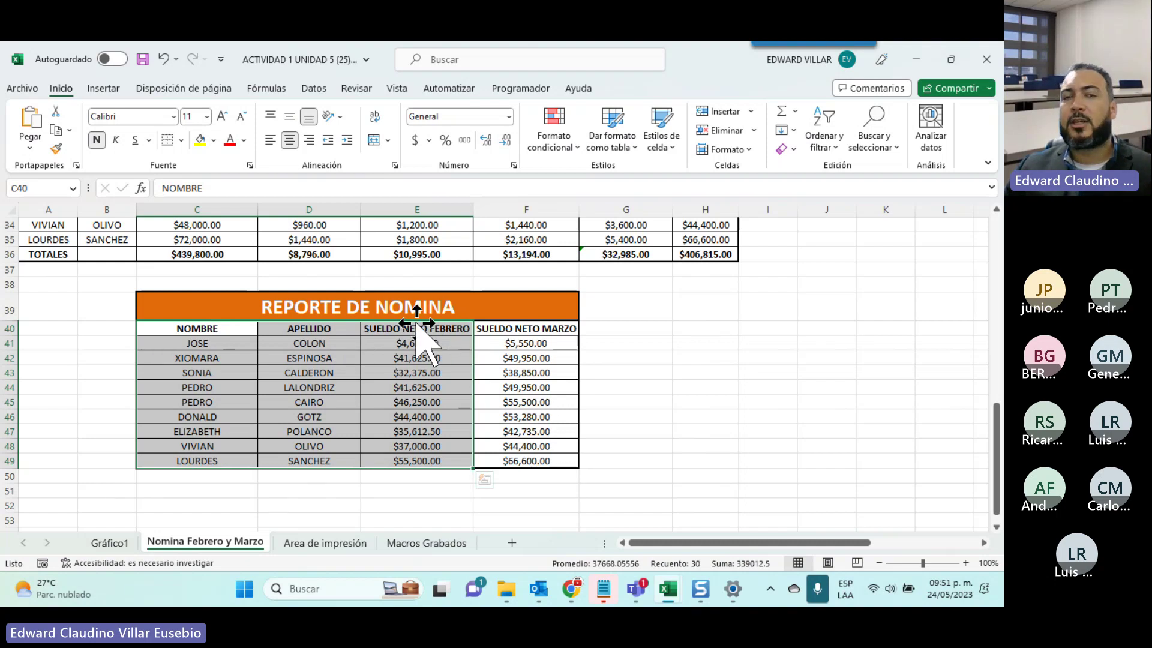
pyautogui.click(102, 89)
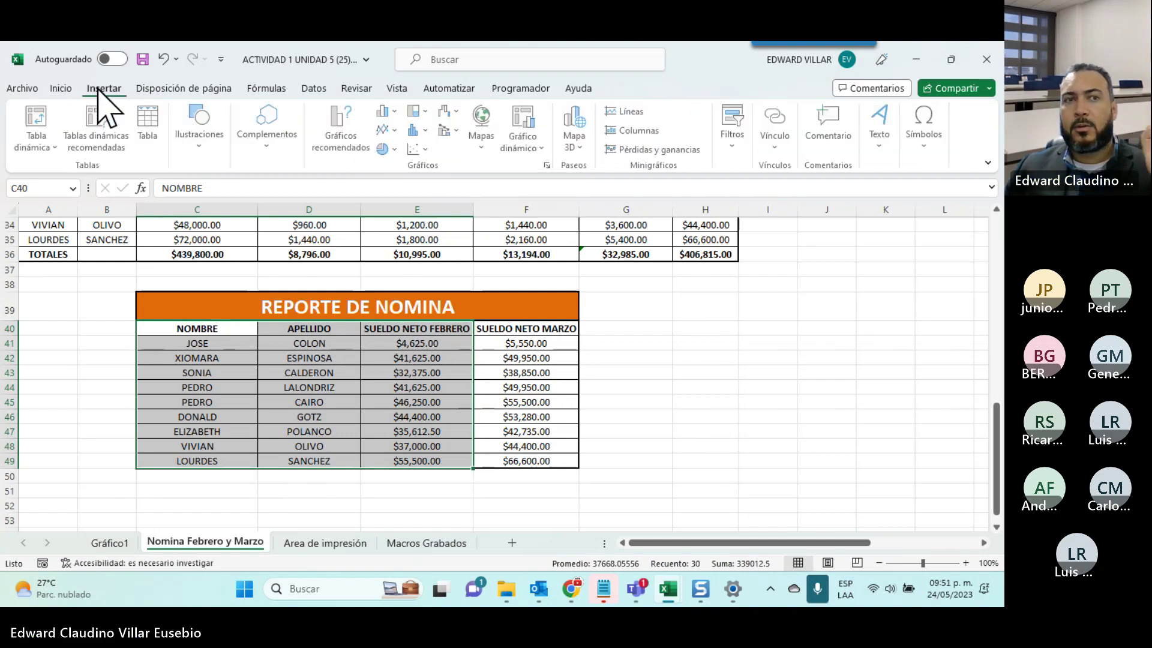
pyautogui.click(395, 149)
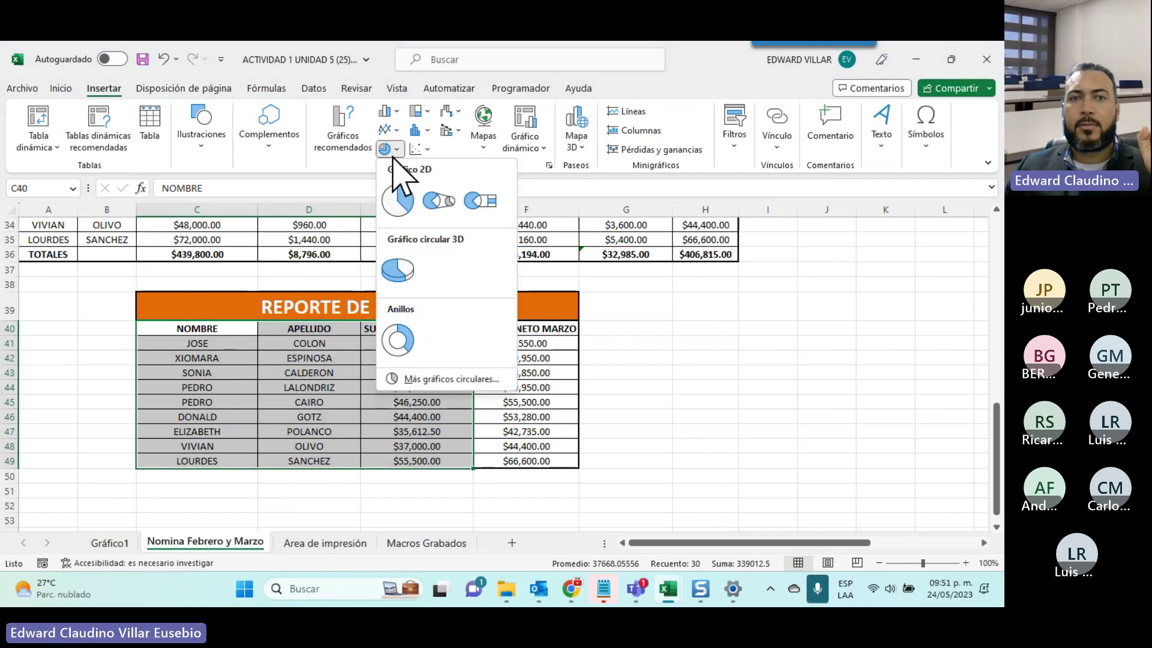
pyautogui.click(393, 267)
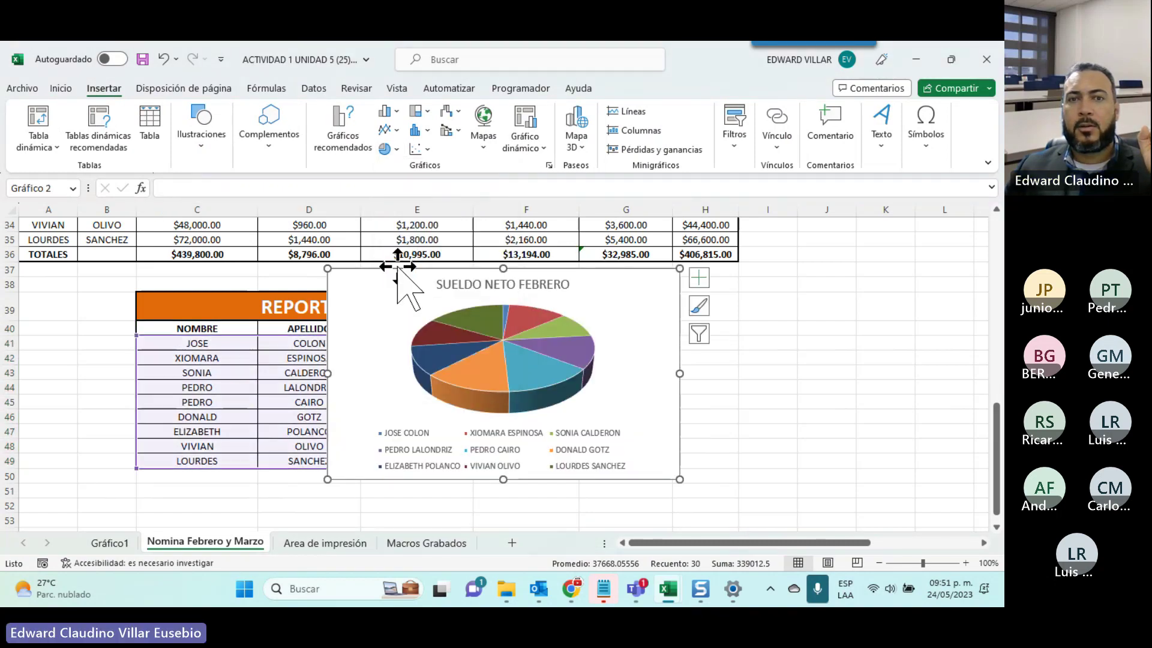
# Move the SUELDO NETO FEBRERO pie chart to the right of the report table
pyautogui.moveTo(629, 312); pyautogui.dragTo(750, 332)
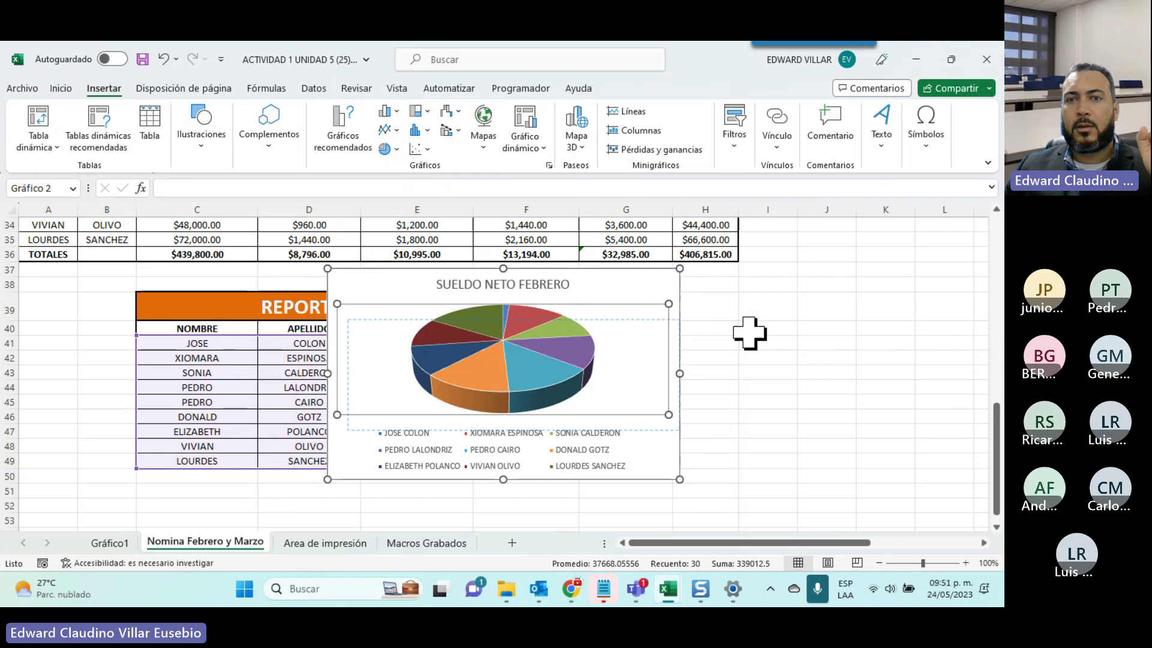
pyautogui.click(750, 332)
pyautogui.click(456, 276)
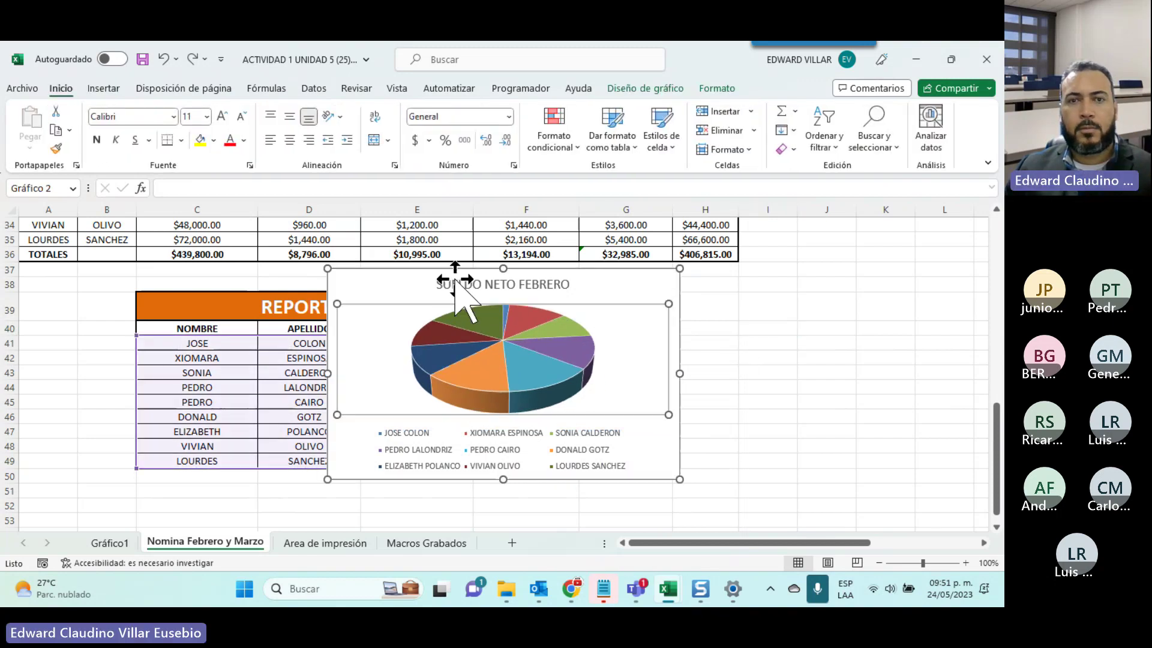
pyautogui.click(590, 274)
pyautogui.moveTo(590, 274); pyautogui.dragTo(873, 277)
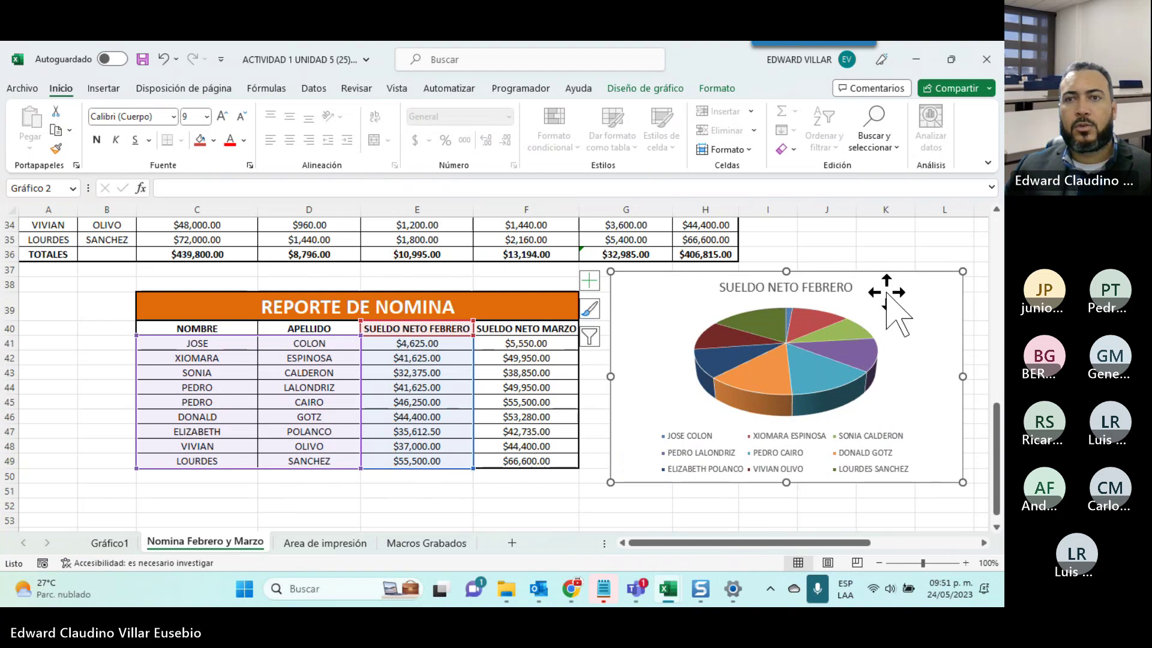
# Apply a dark chart style and turn on data labels showing each salary
pyautogui.click(667, 89)
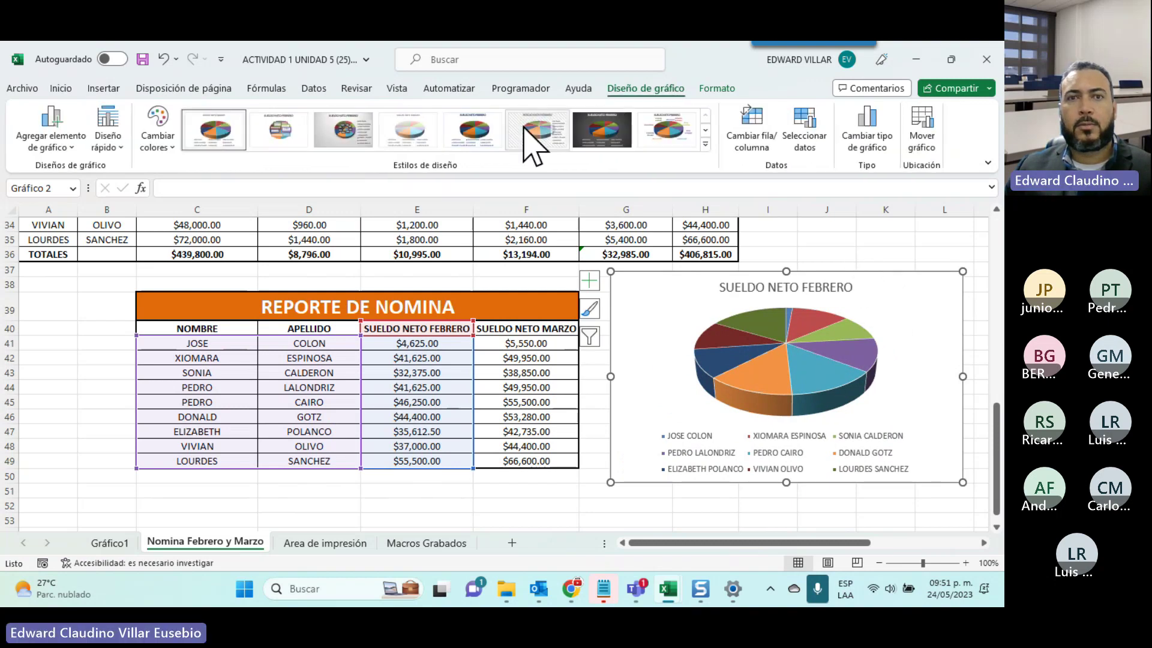
pyautogui.click(600, 144)
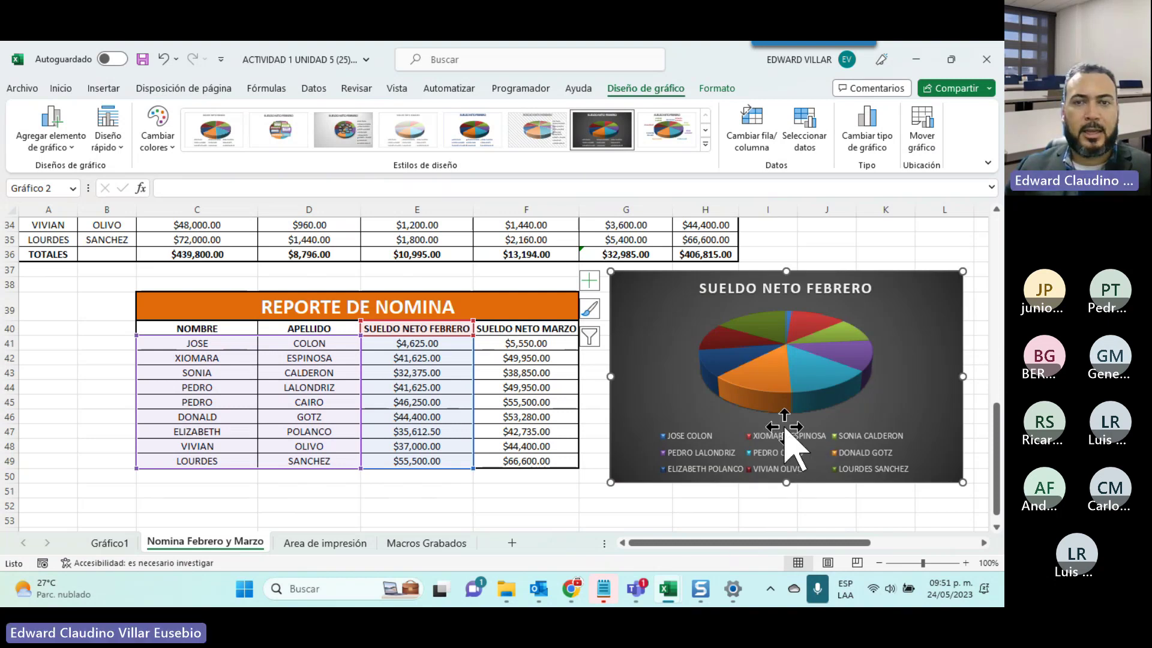
pyautogui.click(588, 280)
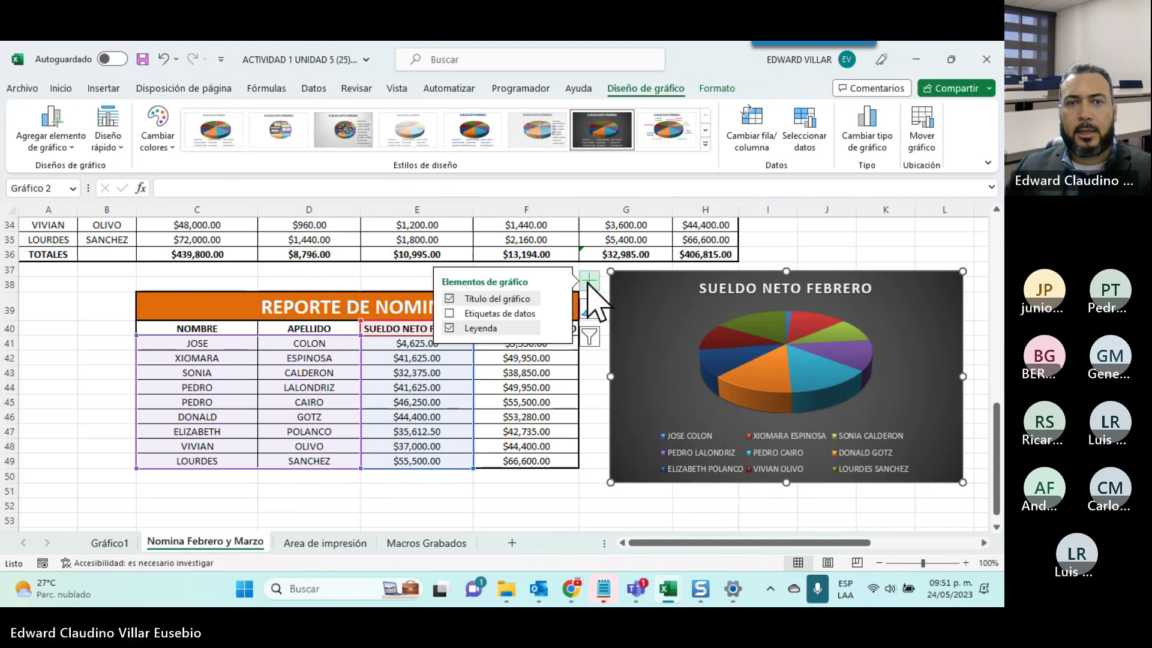
pyautogui.click(479, 315)
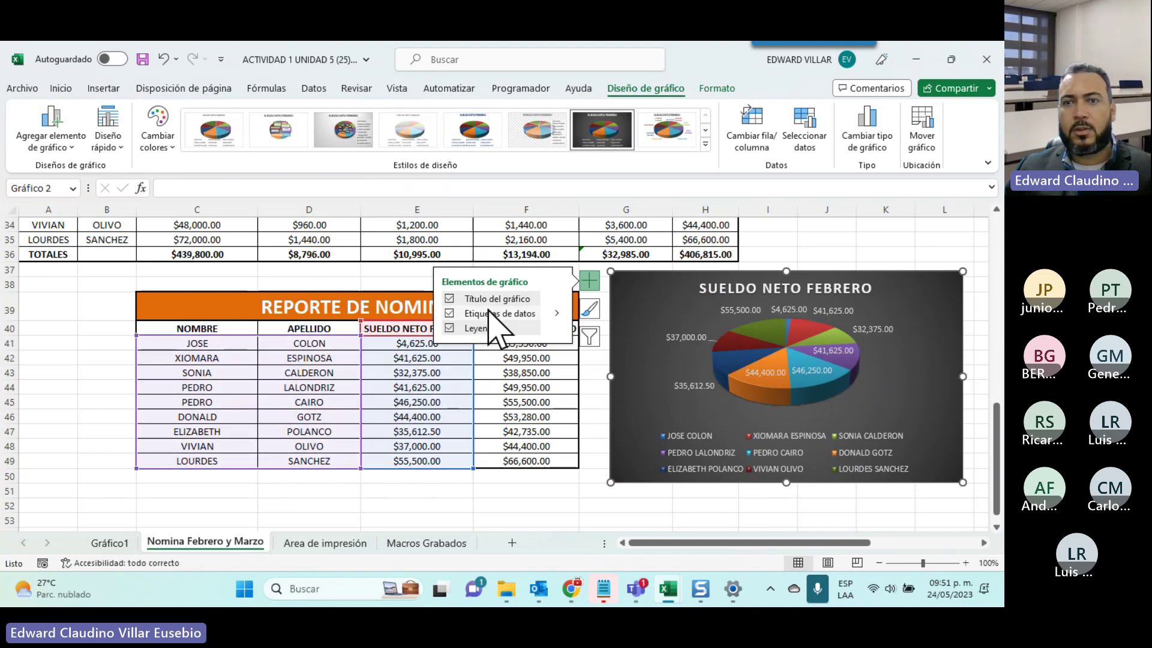
# Drag the $46,250.00 value label out to the right of the pie
pyautogui.click(805, 370)
pyautogui.moveTo(805, 370); pyautogui.dragTo(868, 398)
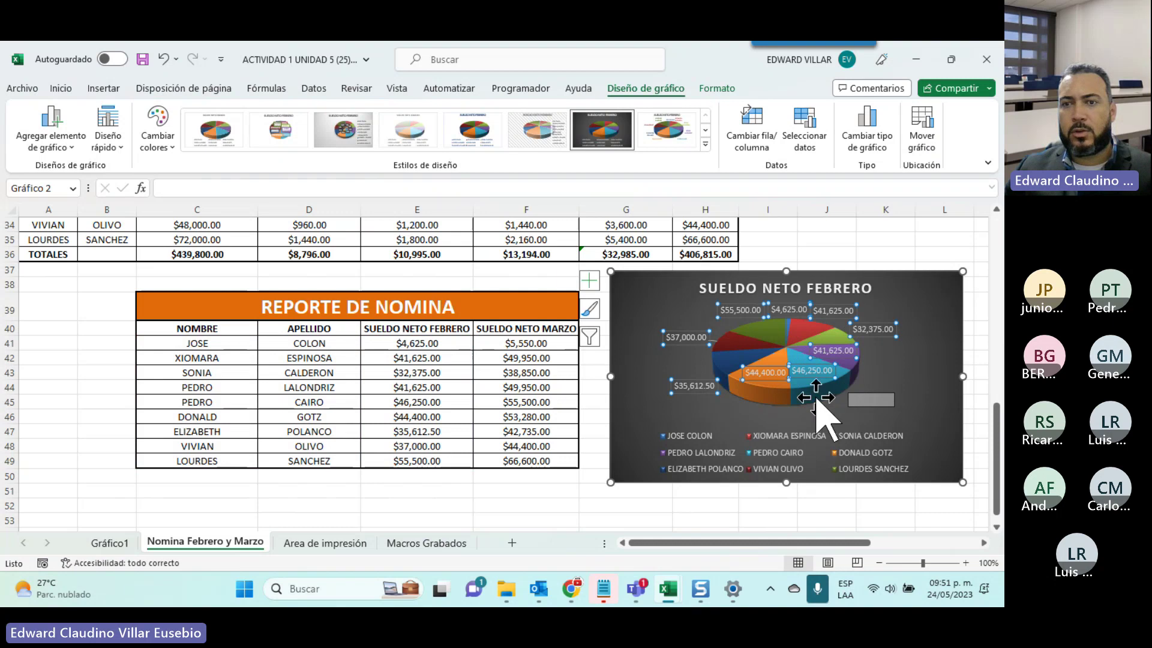
pyautogui.click(811, 393)
pyautogui.click(805, 369)
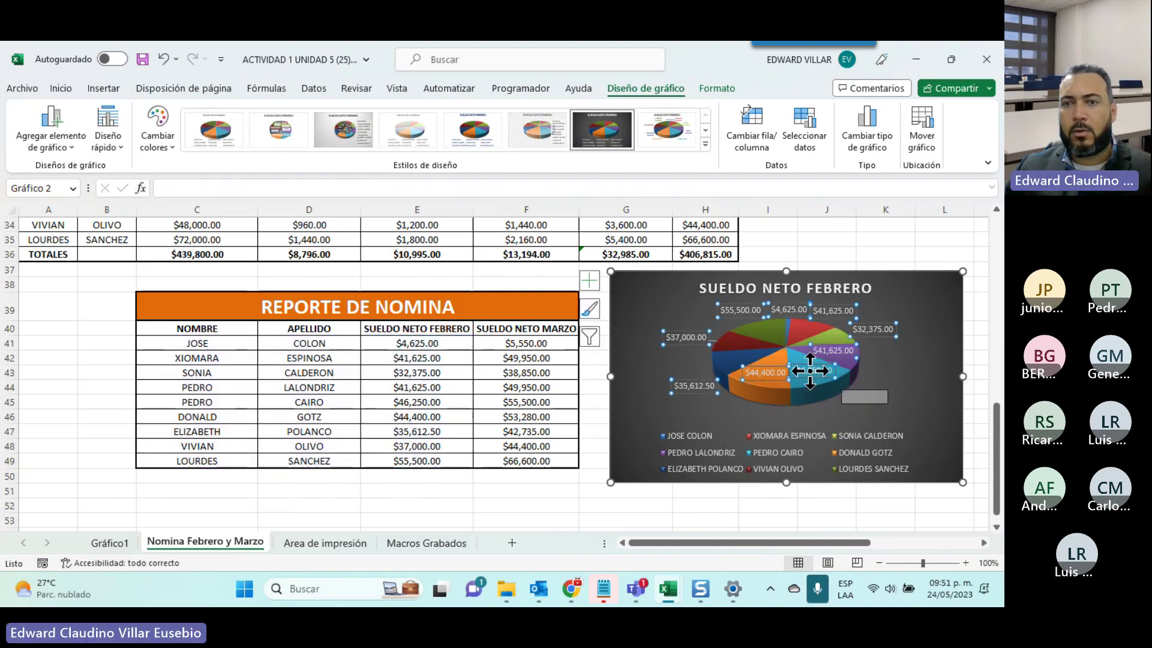
pyautogui.click(815, 370)
pyautogui.moveTo(816, 370); pyautogui.dragTo(880, 381)
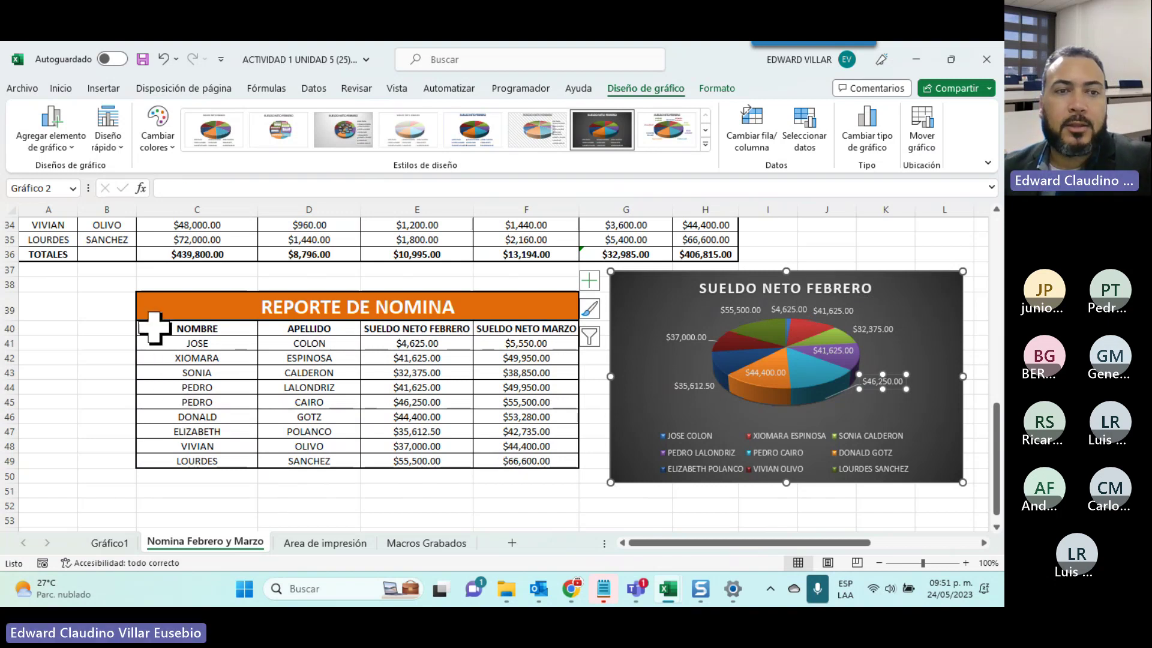
# Try a 3D pie chart from the report columns, then delete the wrongly built chart
pyautogui.moveTo(155, 328); pyautogui.dragTo(305, 466)
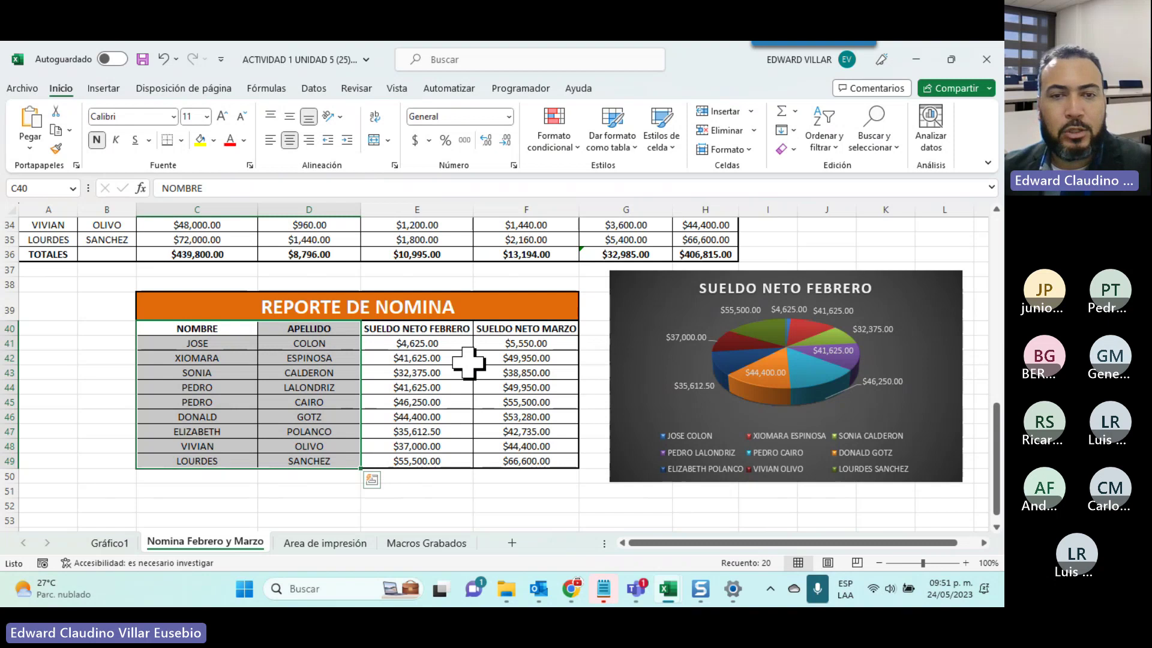
pyautogui.keyDown('ctrl'); pyautogui.moveTo(528, 328); pyautogui.dragTo(537, 459); pyautogui.keyUp('ctrl')
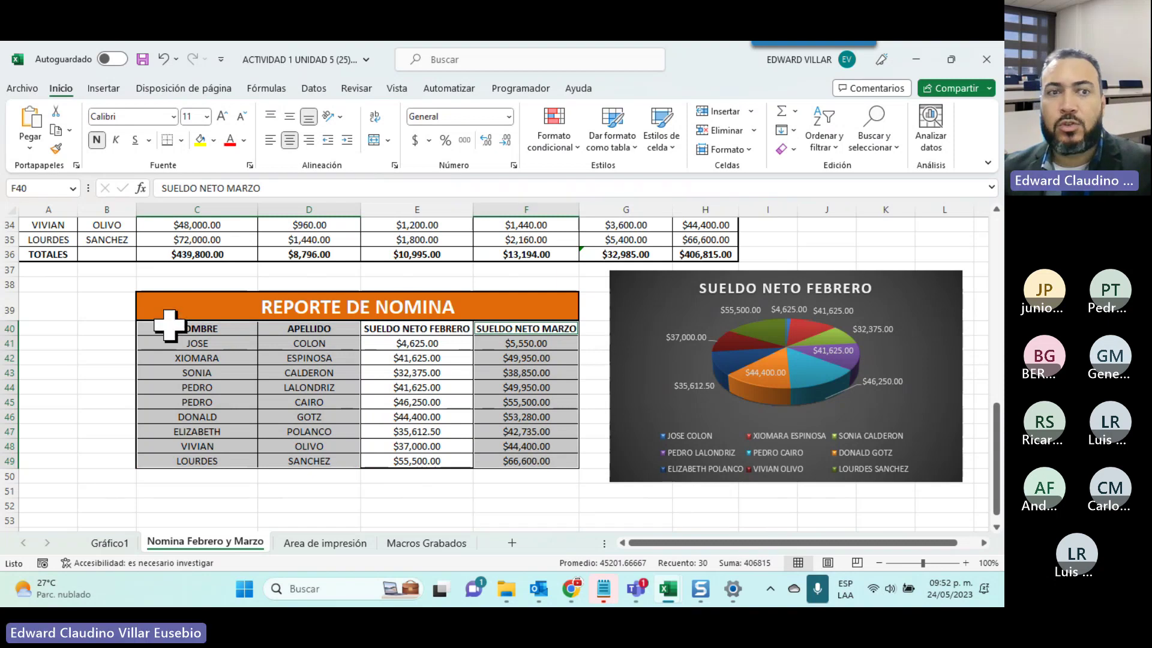
pyautogui.moveTo(171, 328)
pyautogui.mouseDown()
pyautogui.moveTo(350, 342)
pyautogui.moveTo(504, 457)
pyautogui.mouseUp()
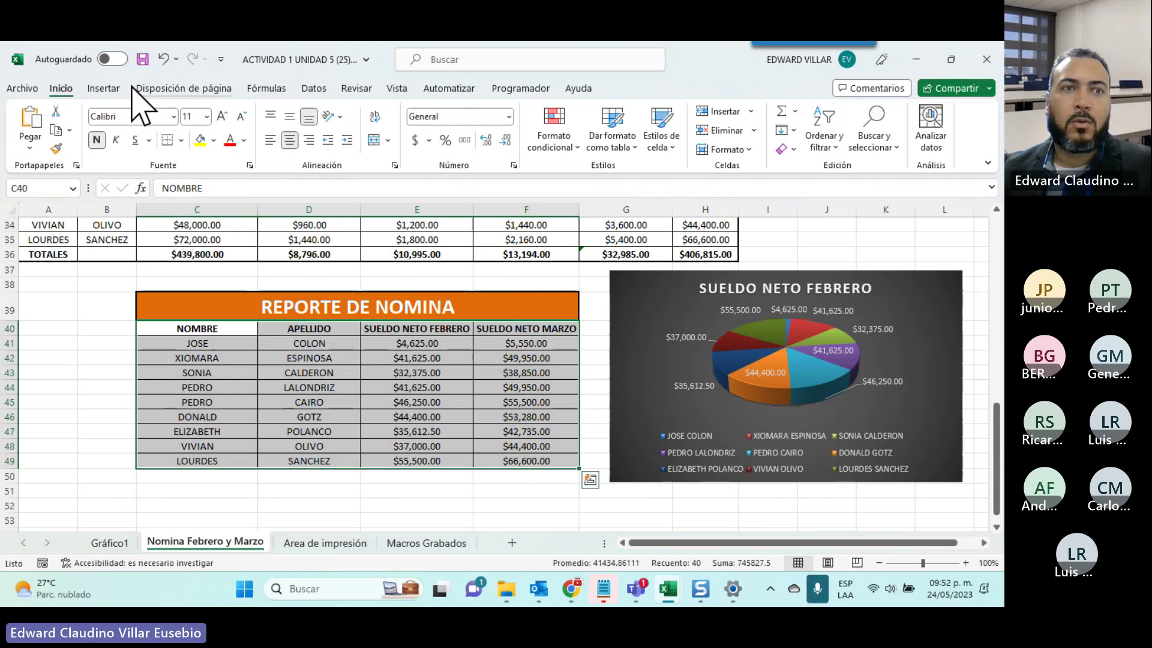
pyautogui.click(105, 88)
pyautogui.click(386, 148)
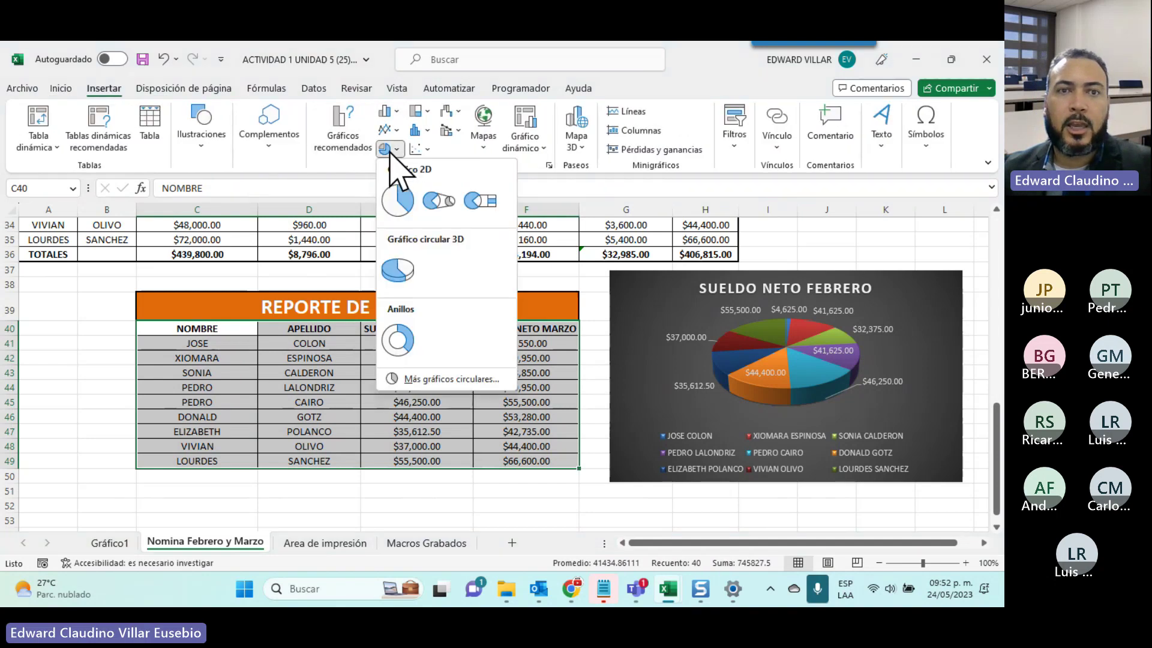
pyautogui.click(397, 270)
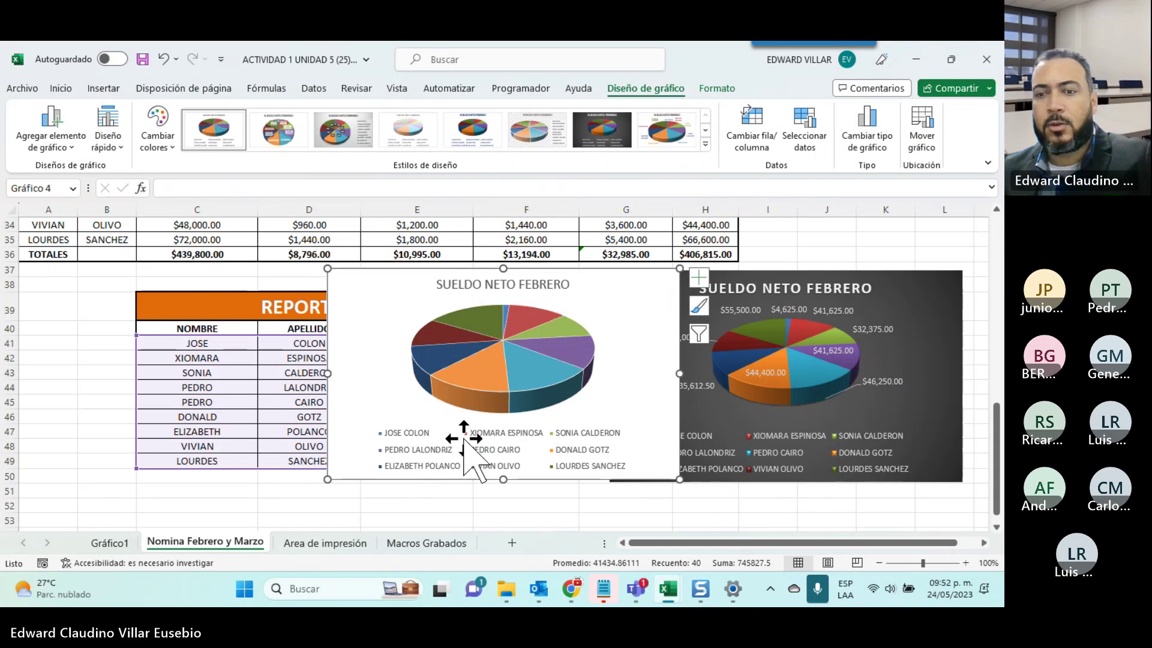
pyautogui.press('Delete')
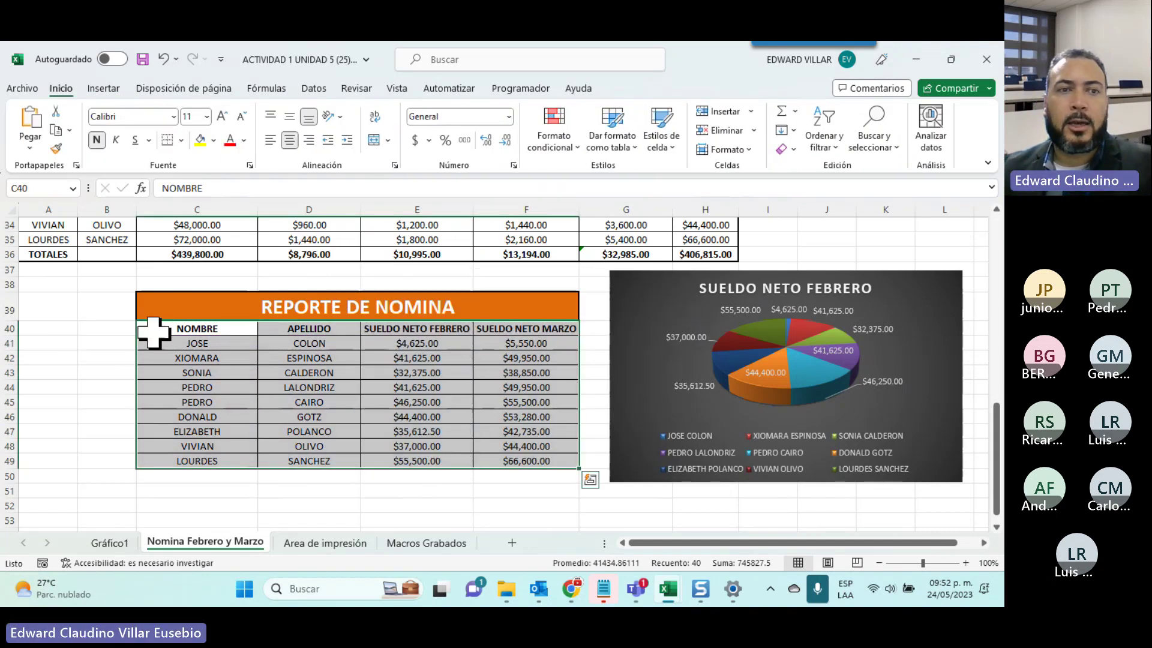
# Insert a 3D pie chart of NOMBRE/APELLIDO against SUELDO NETO MARZO
pyautogui.moveTo(156, 328); pyautogui.dragTo(288, 459)
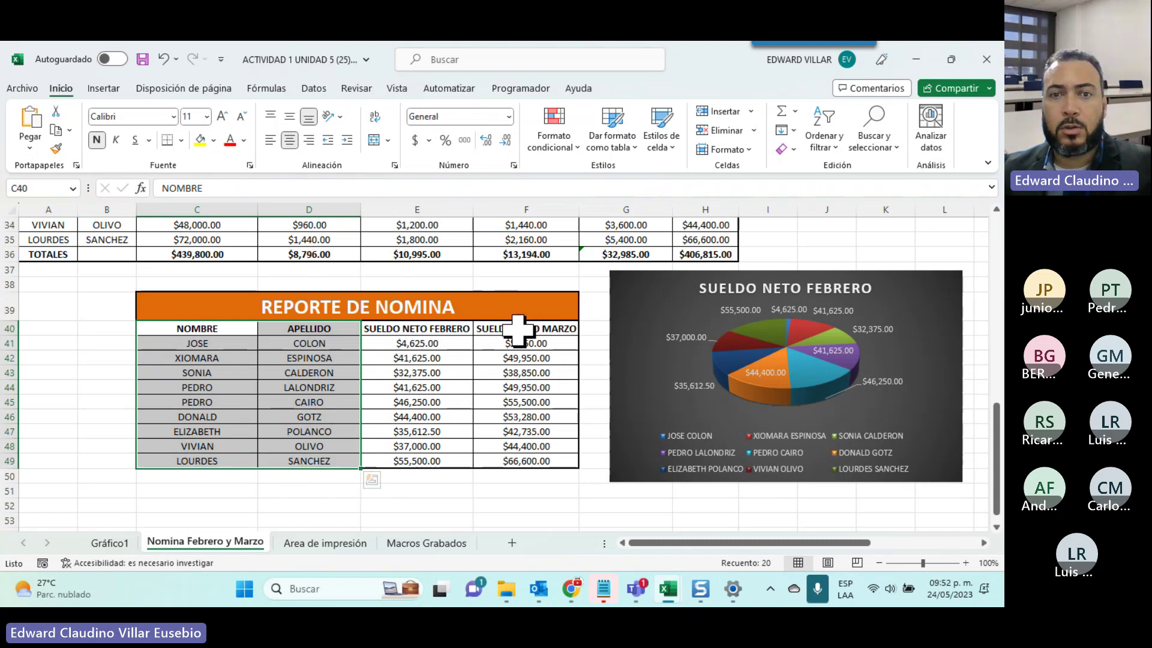
pyautogui.moveTo(517, 328); pyautogui.dragTo(526, 461)
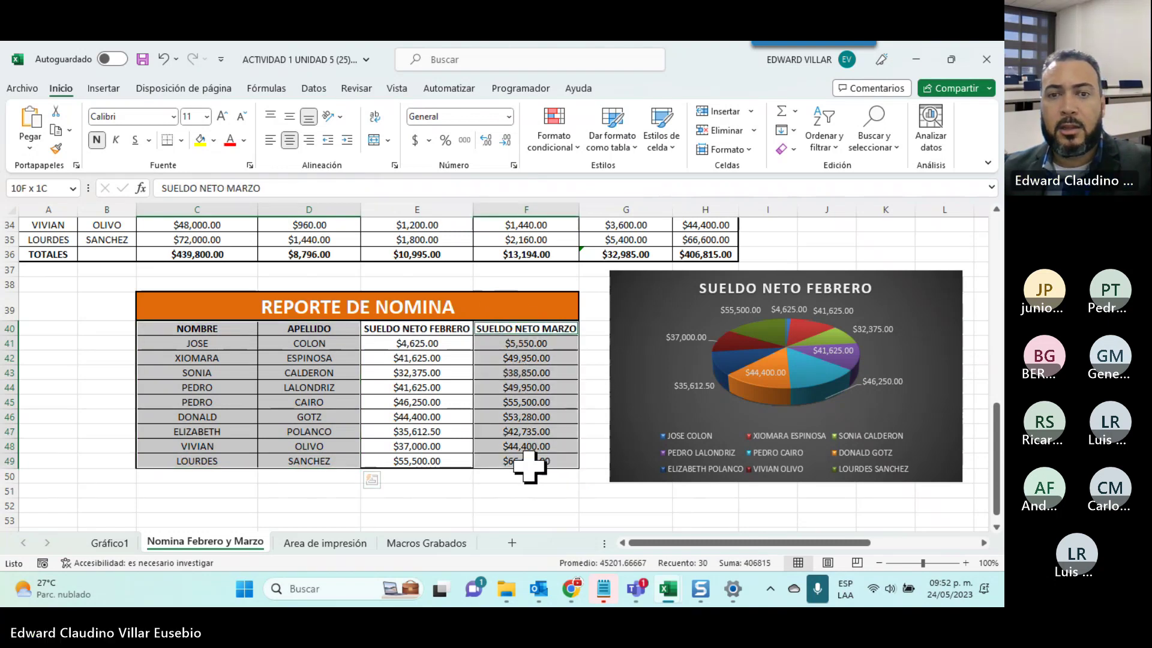
pyautogui.click(104, 88)
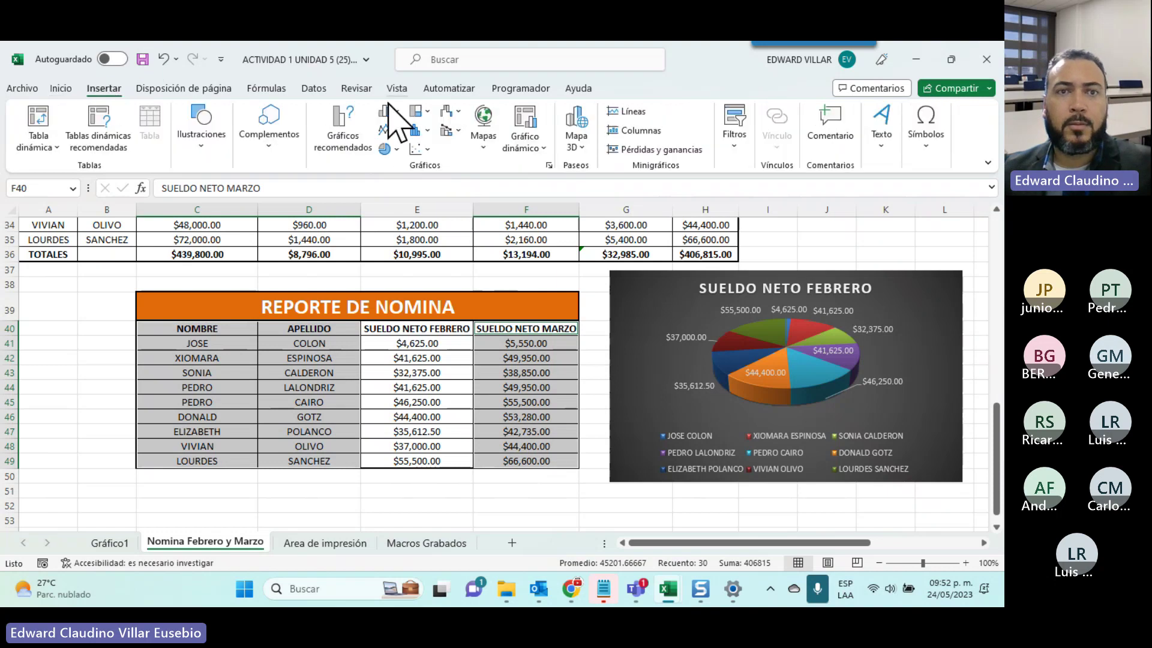
pyautogui.click(387, 149)
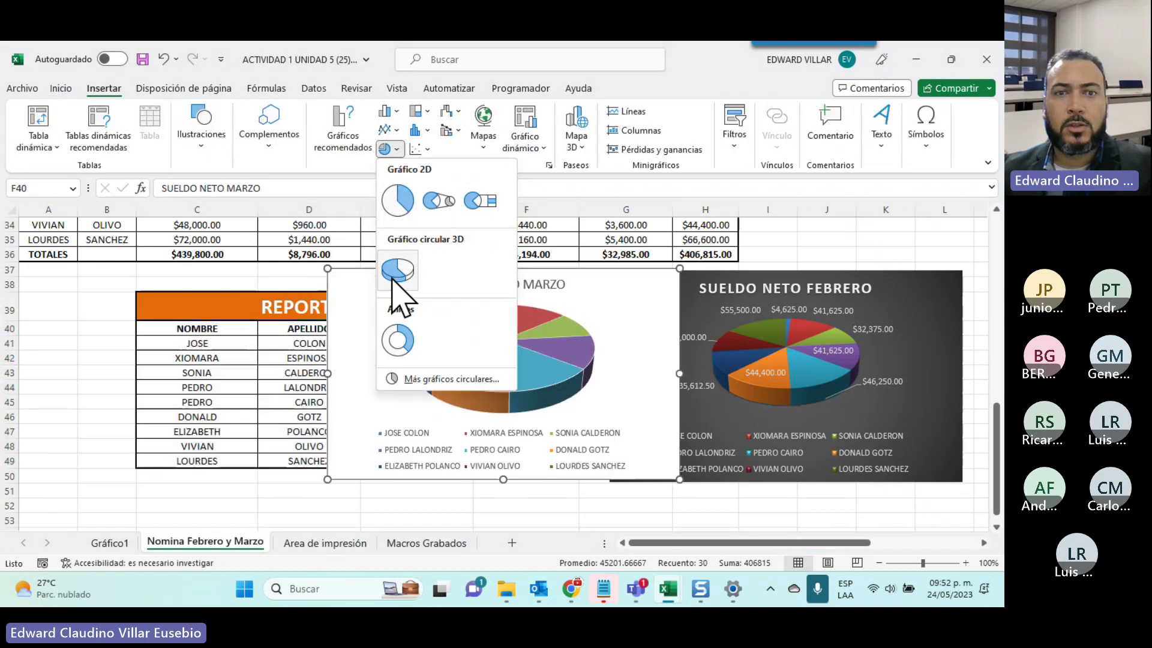
pyautogui.click(397, 270)
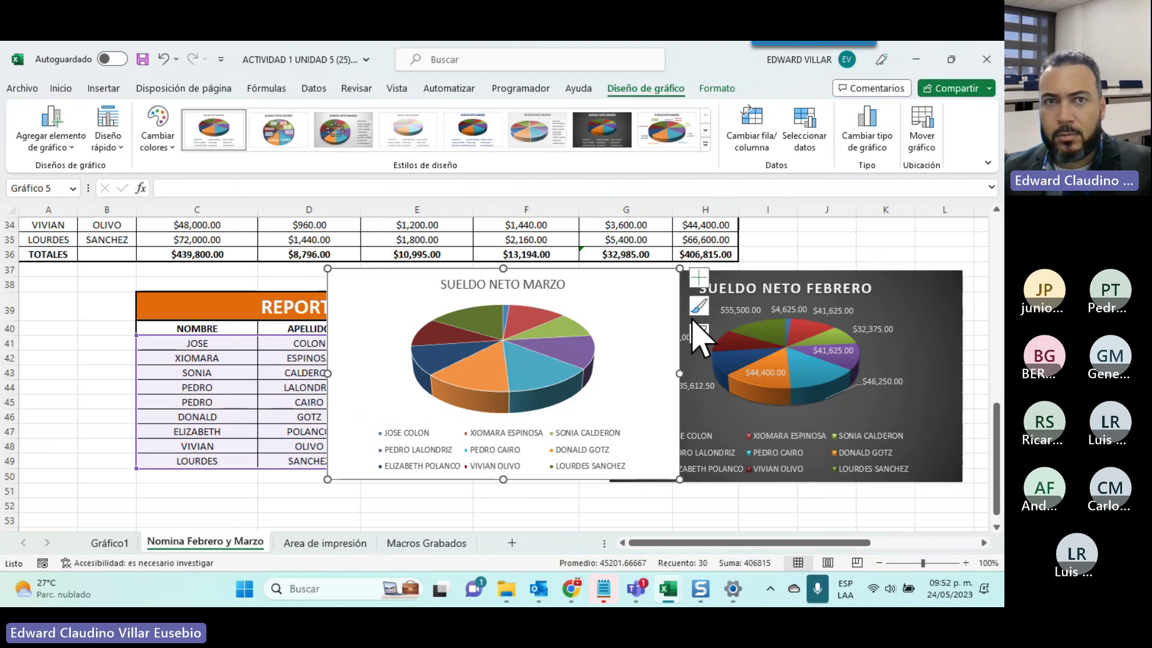
# Apply the third chart style with percentage labels and place the chart below the report table
pyautogui.click(336, 125)
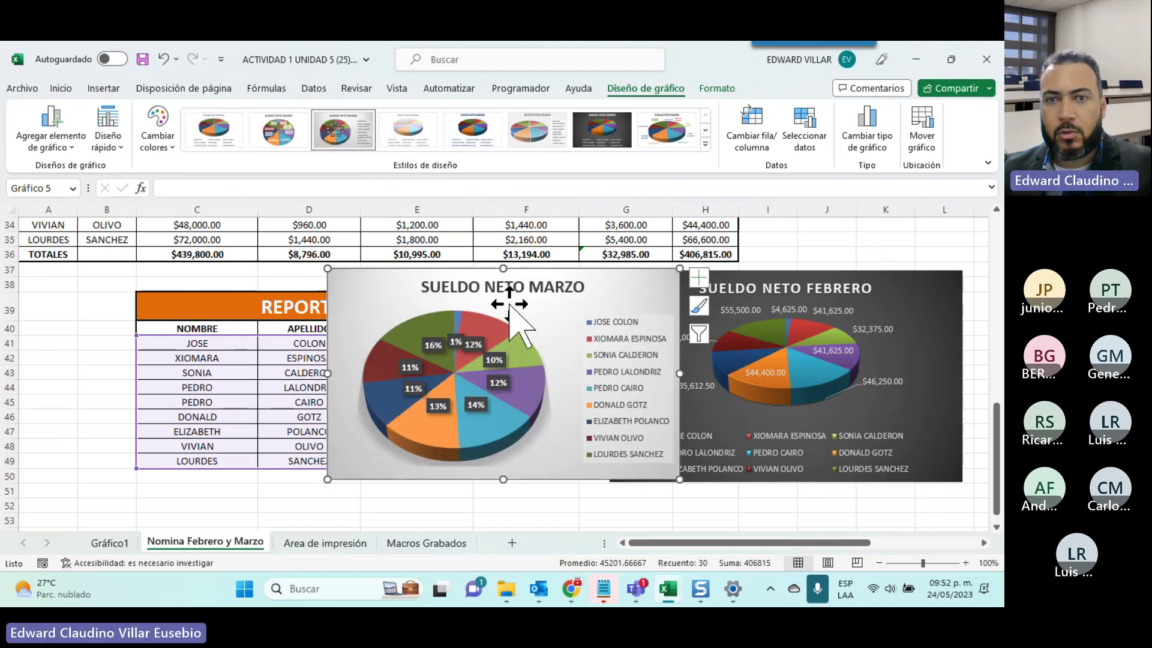
pyautogui.scroll(-3, 720, 264)
pyautogui.scroll(-2, 720, 282)
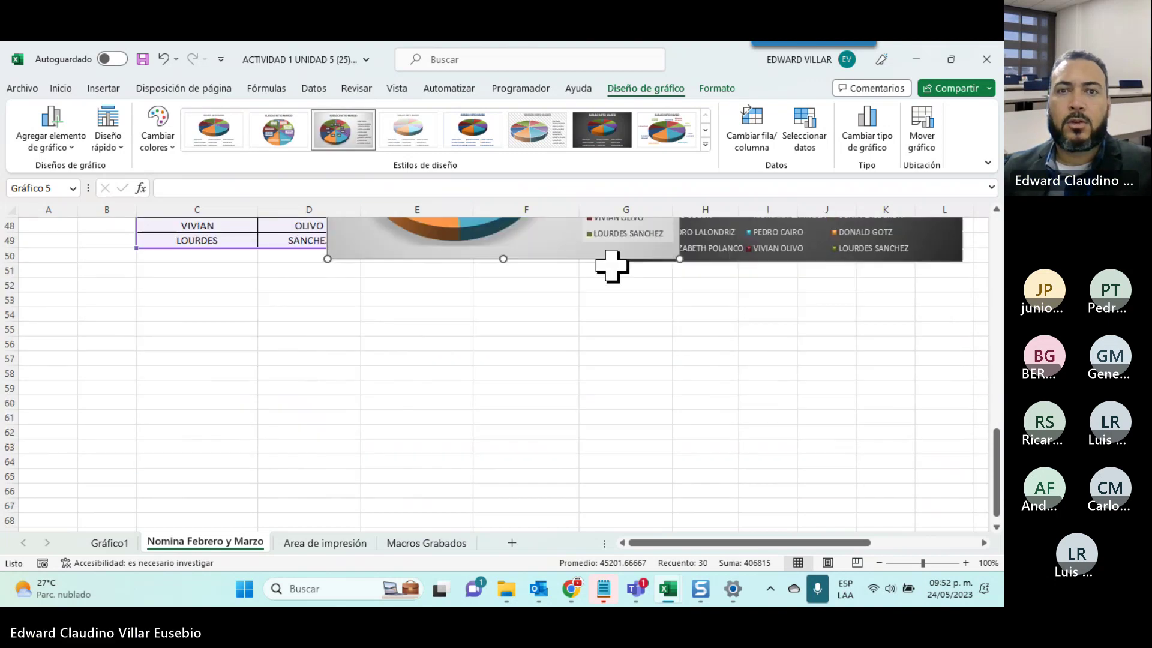
pyautogui.click(548, 240)
pyautogui.moveTo(297, 474); pyautogui.dragTo(276, 450)
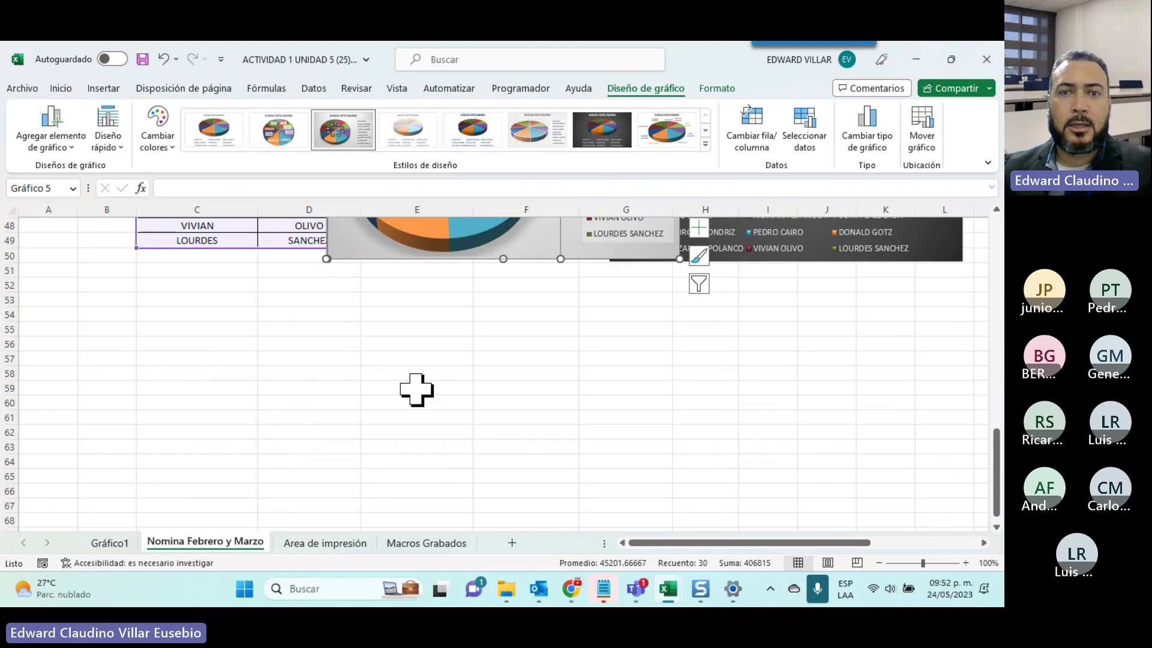
pyautogui.moveTo(460, 382)
pyautogui.mouseDown()
pyautogui.moveTo(587, 272)
pyautogui.moveTo(316, 480)
pyautogui.mouseUp()
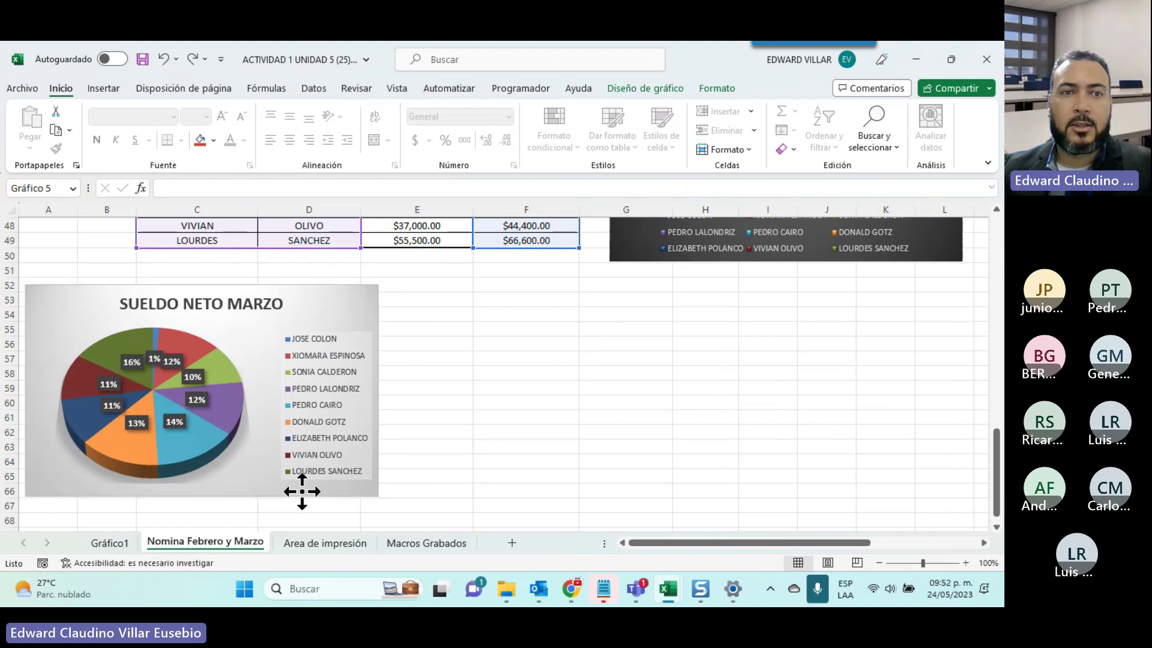
pyautogui.scroll(4, 442, 495)
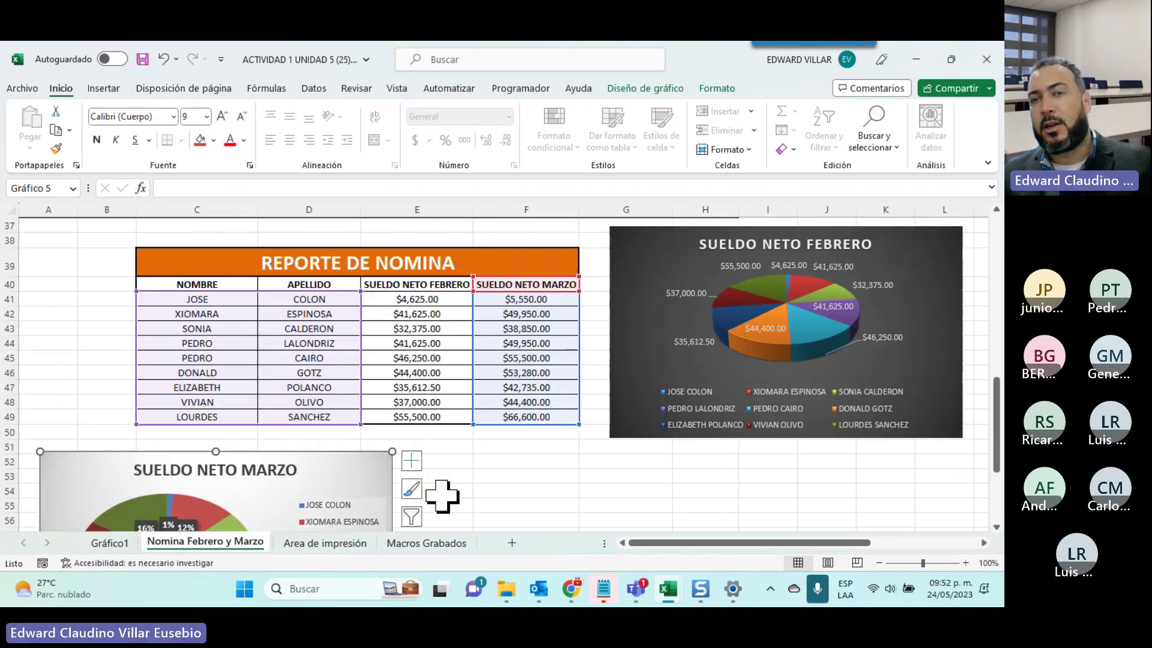
pyautogui.scroll(3, 442, 498)
pyautogui.scroll(-2, 442, 499)
pyautogui.scroll(-4, 442, 499)
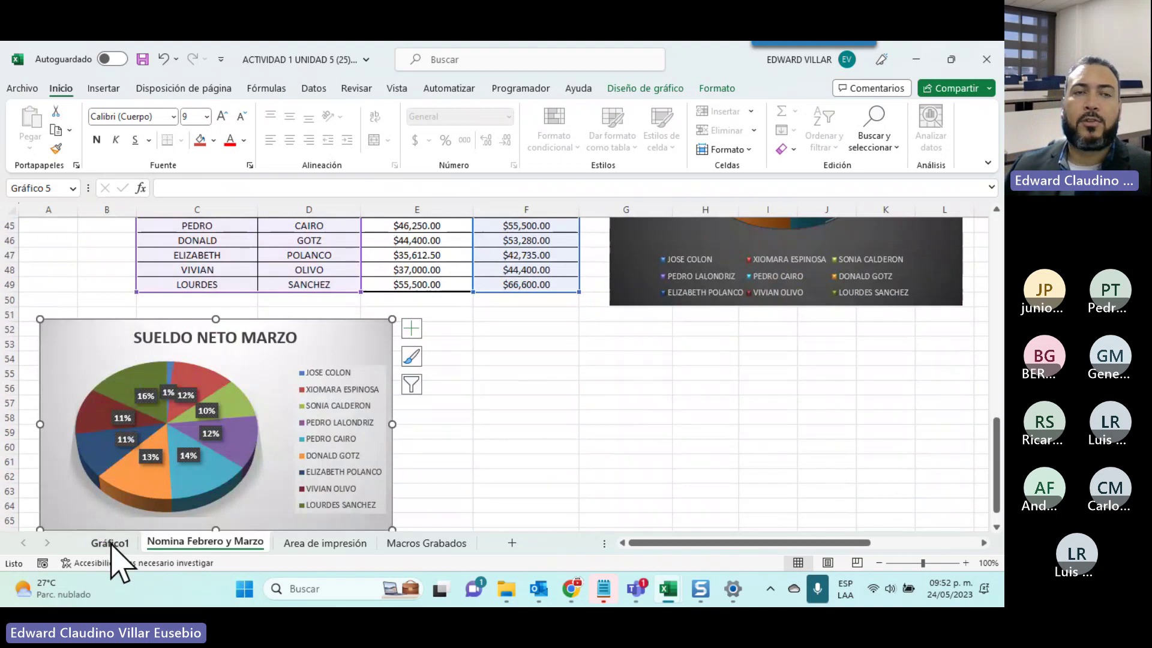
pyautogui.scroll(3, 711, 479)
pyautogui.scroll(3, 711, 478)
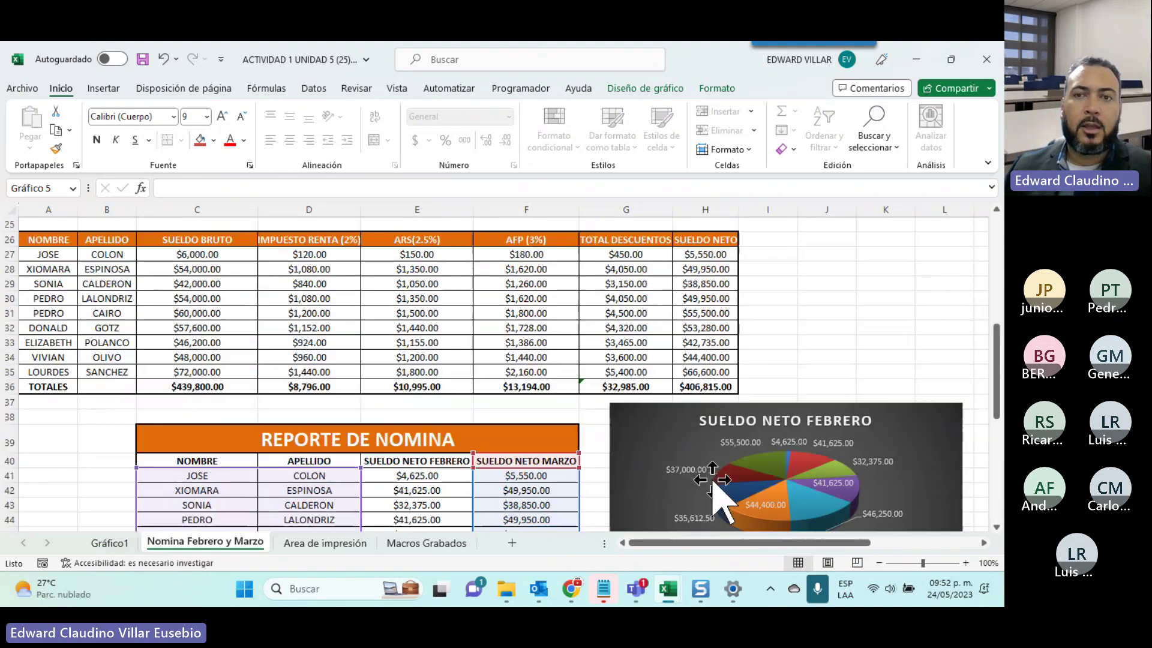
pyautogui.scroll(4, 711, 479)
pyautogui.scroll(2, 712, 480)
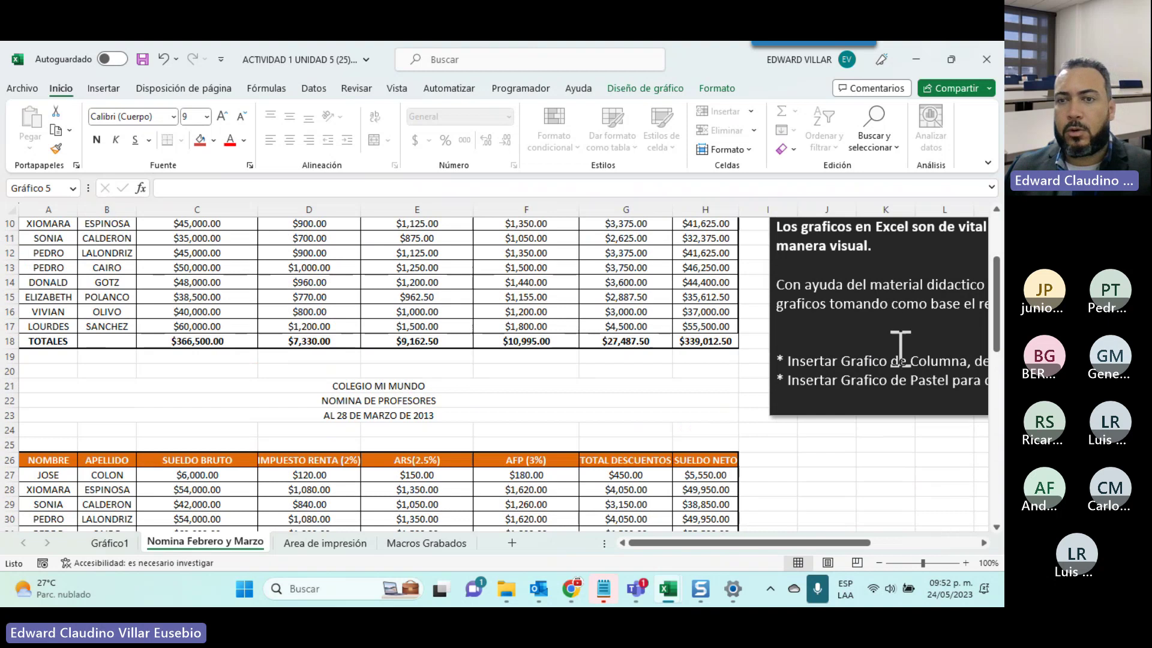
pyautogui.scroll(-4, 904, 385)
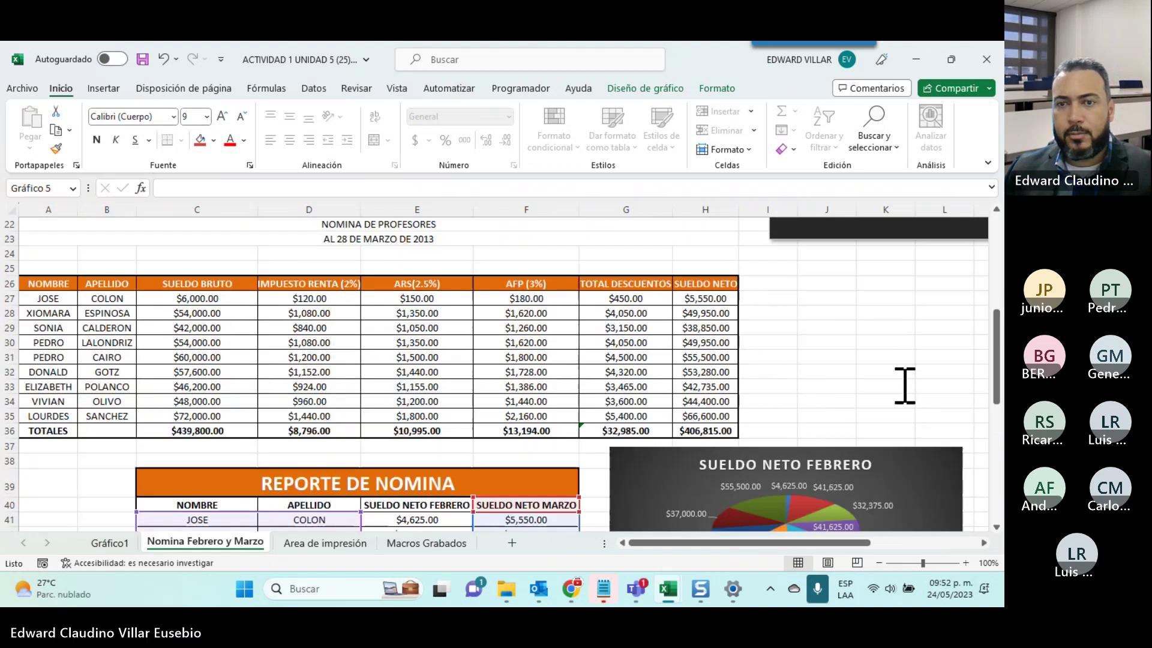
pyautogui.scroll(-5, 904, 386)
pyautogui.scroll(-4, 900, 385)
pyautogui.scroll(4, 900, 384)
pyautogui.scroll(-4, 784, 436)
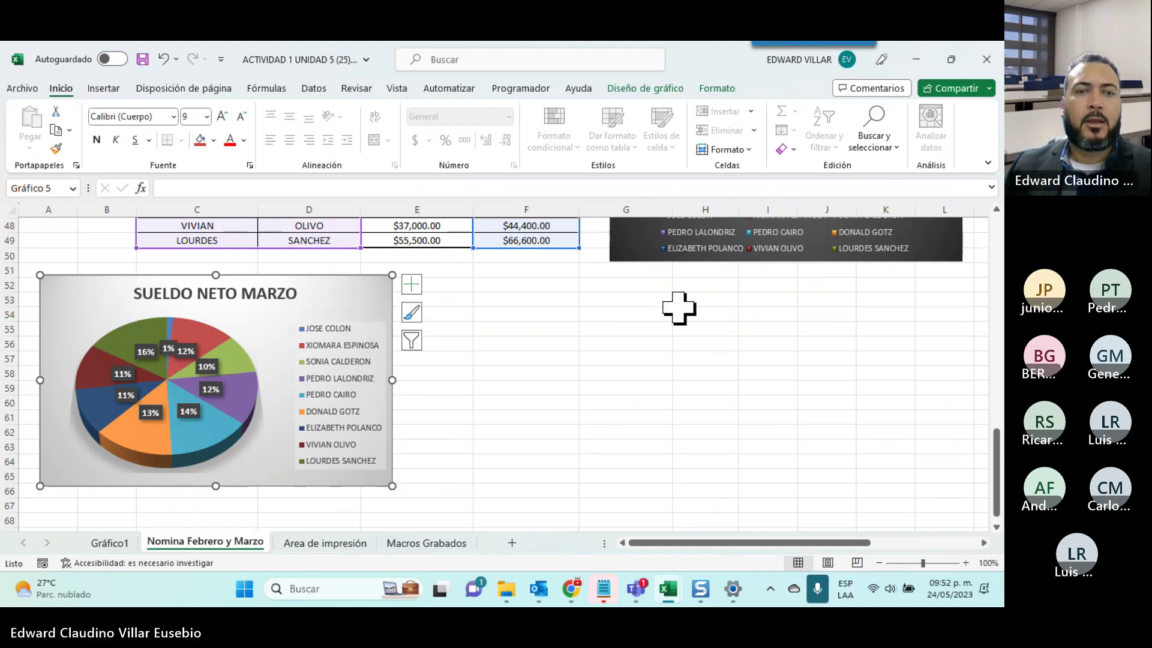
# Switch to the Area de impresión sheet and scroll to its top
pyautogui.click(306, 543)
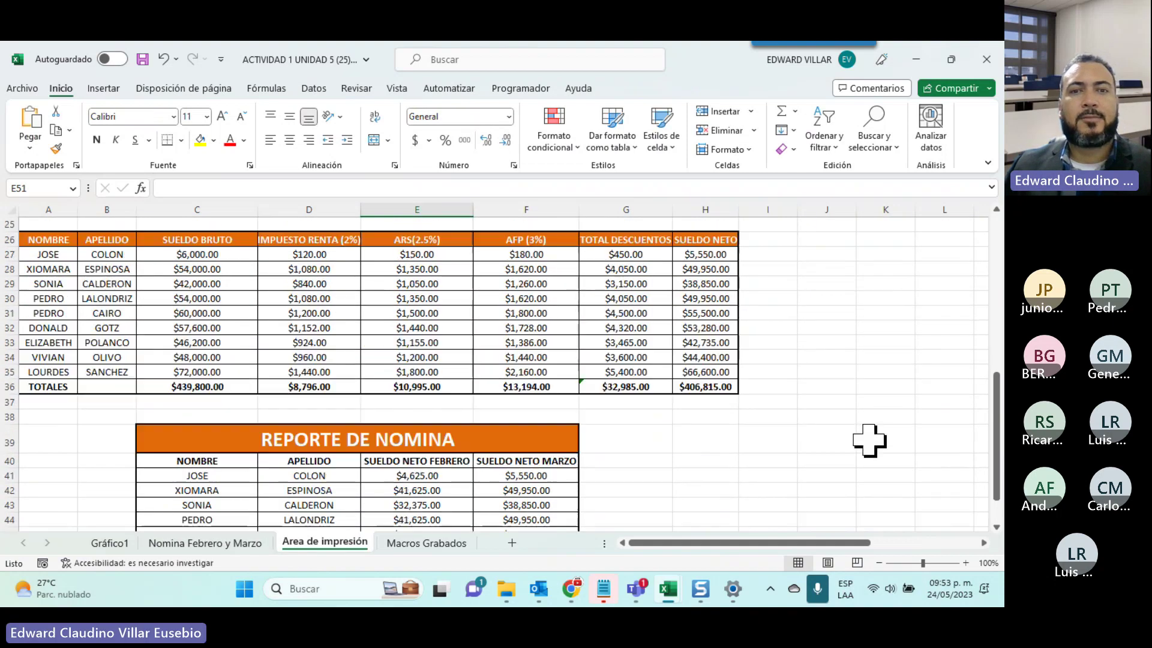
pyautogui.scroll(1, 869, 440)
pyautogui.scroll(3, 868, 440)
pyautogui.scroll(4, 868, 441)
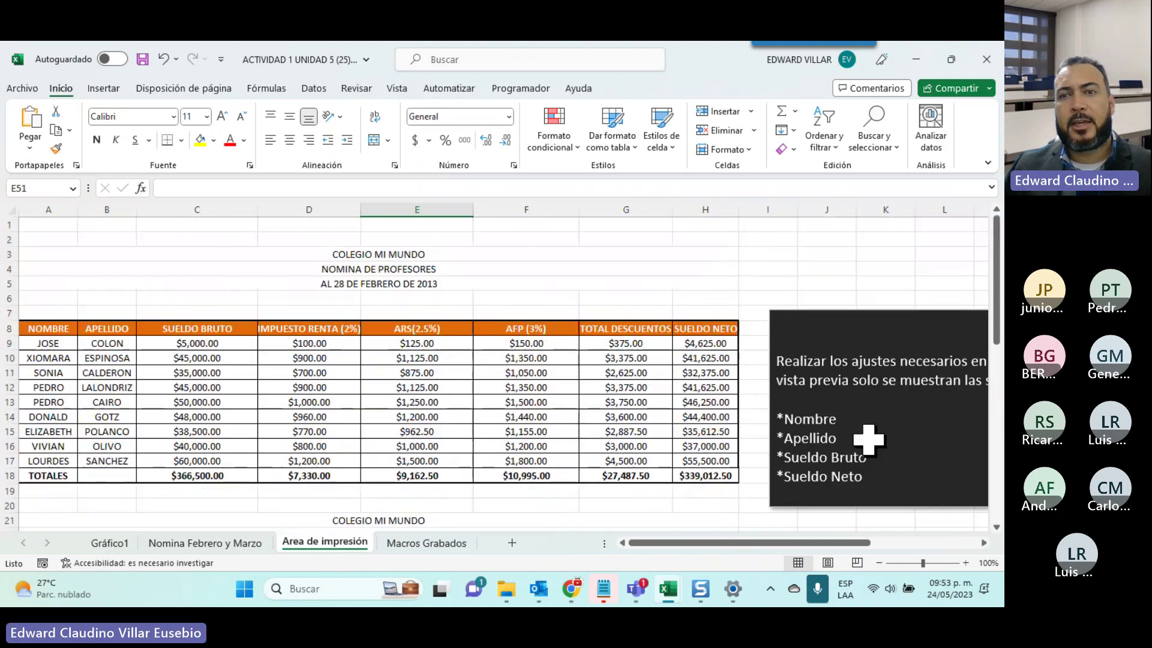
pyautogui.moveTo(705, 539)
pyautogui.mouseDown()
pyautogui.moveTo(807, 542)
pyautogui.moveTo(527, 532)
pyautogui.mouseUp()
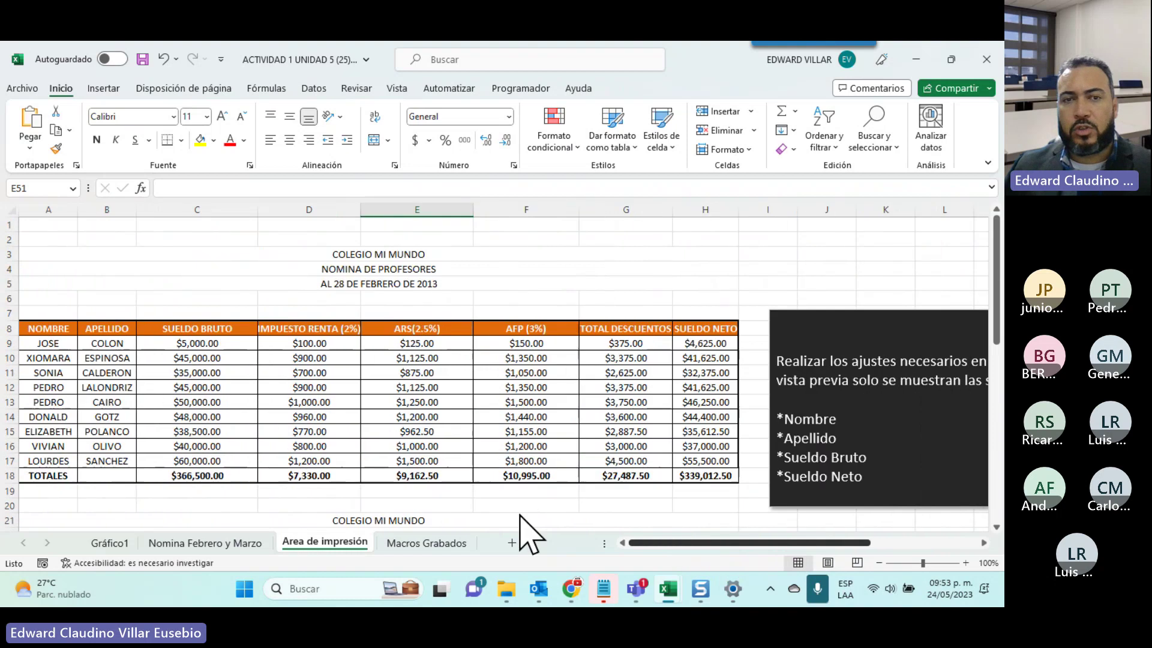
# Check the Área de impresión options on Disposición de página, then go to the Archivo home screen
pyautogui.click(180, 88)
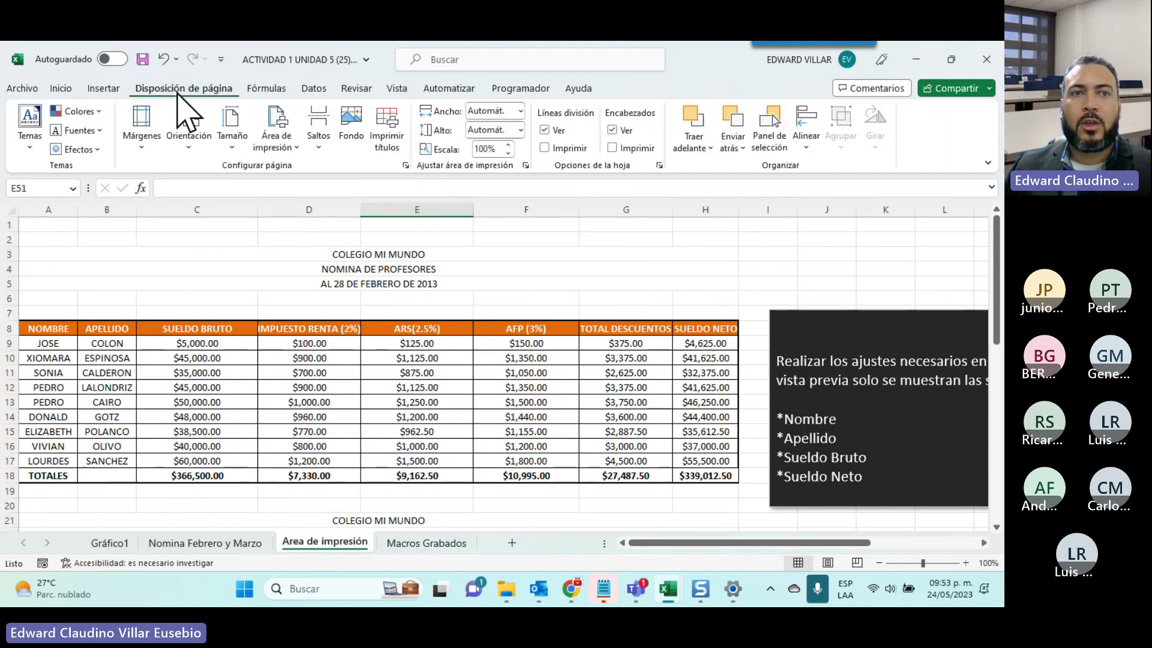
pyautogui.click(268, 146)
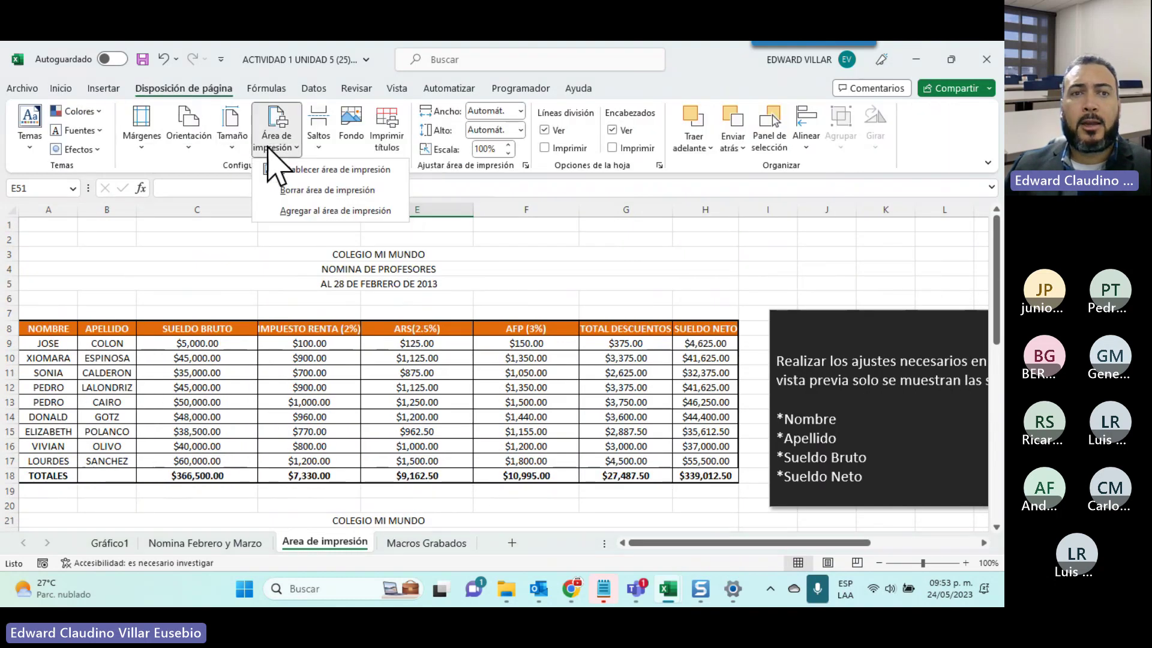
pyautogui.click(292, 199)
pyautogui.scroll(3, 46, 174)
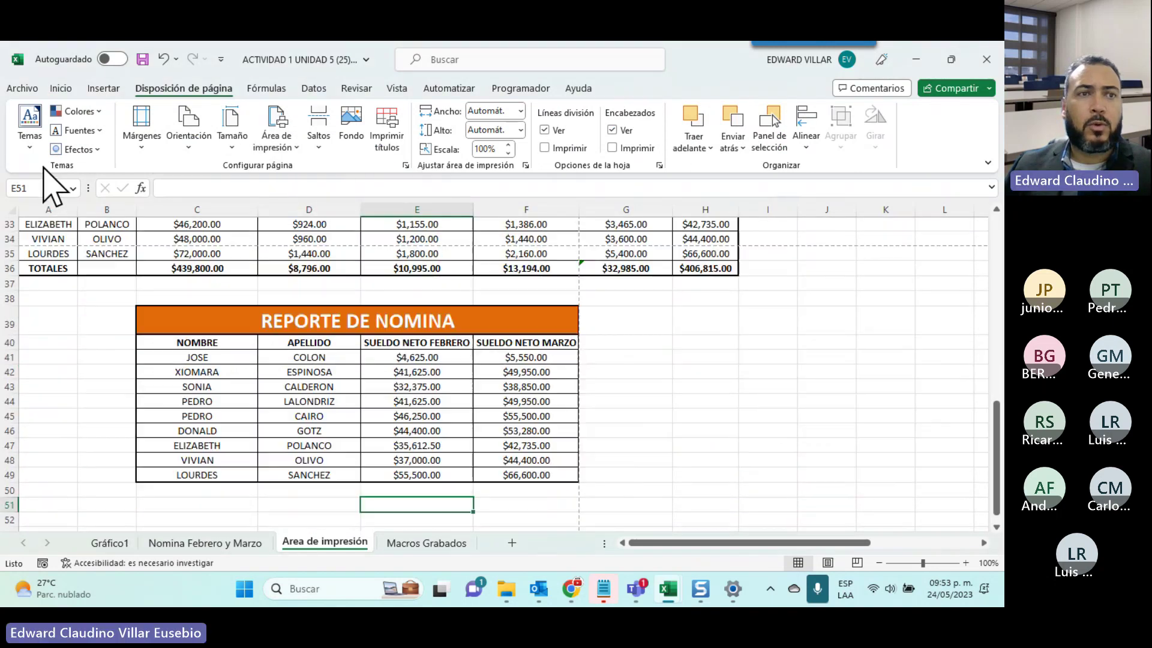
pyautogui.click(22, 89)
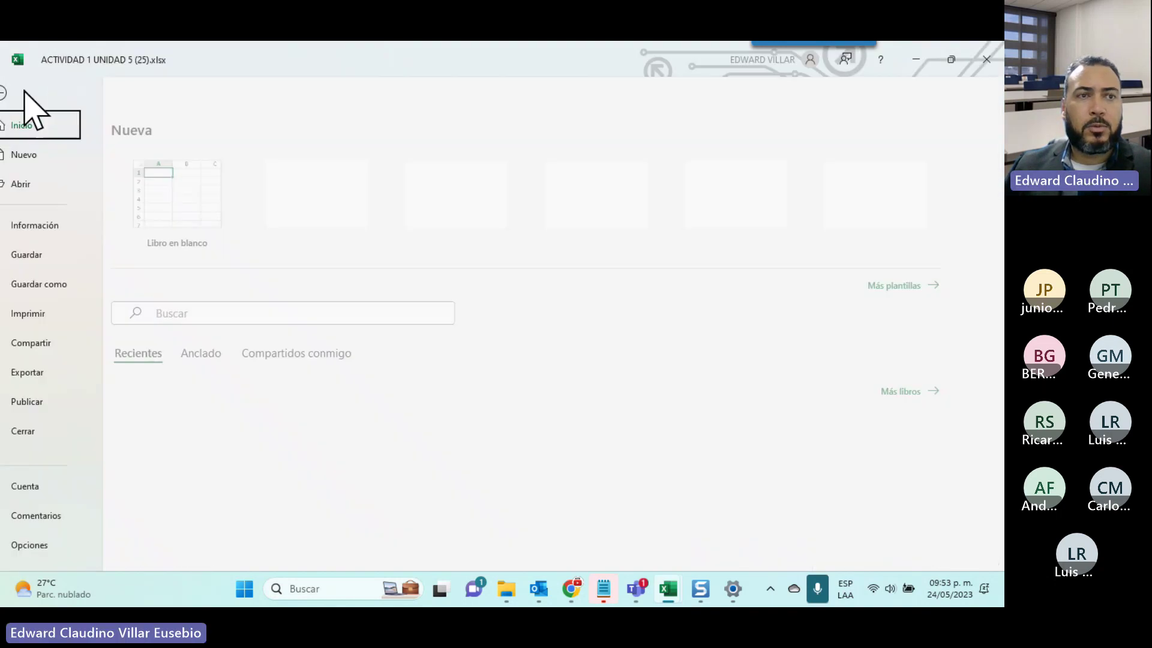
# Page through the five-page print preview and back, then return to the sheet
pyautogui.click(76, 323)
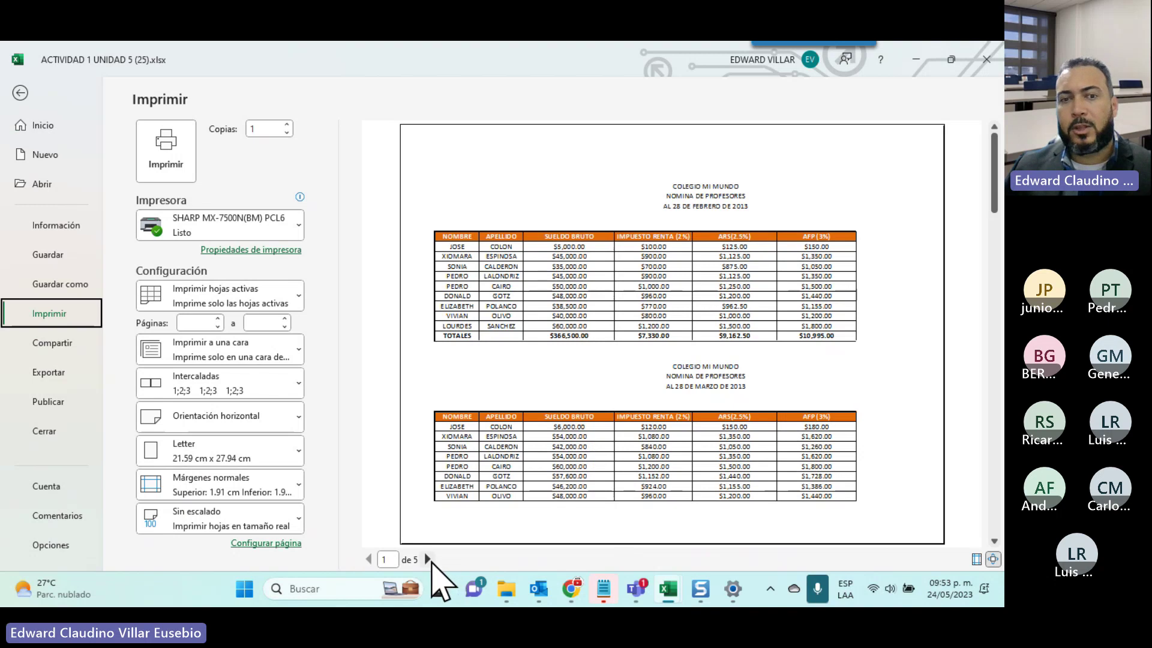
pyautogui.click(427, 559)
pyautogui.click(427, 559)
pyautogui.click(427, 559)
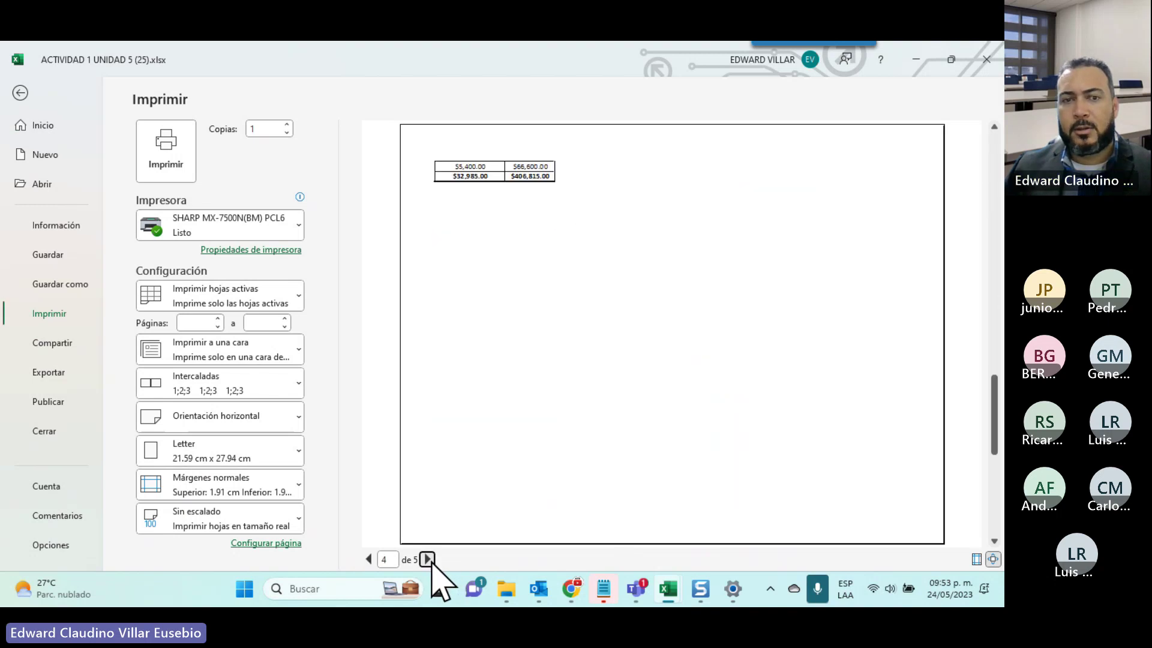
pyautogui.click(369, 559)
pyautogui.click(369, 559)
pyautogui.click(370, 559)
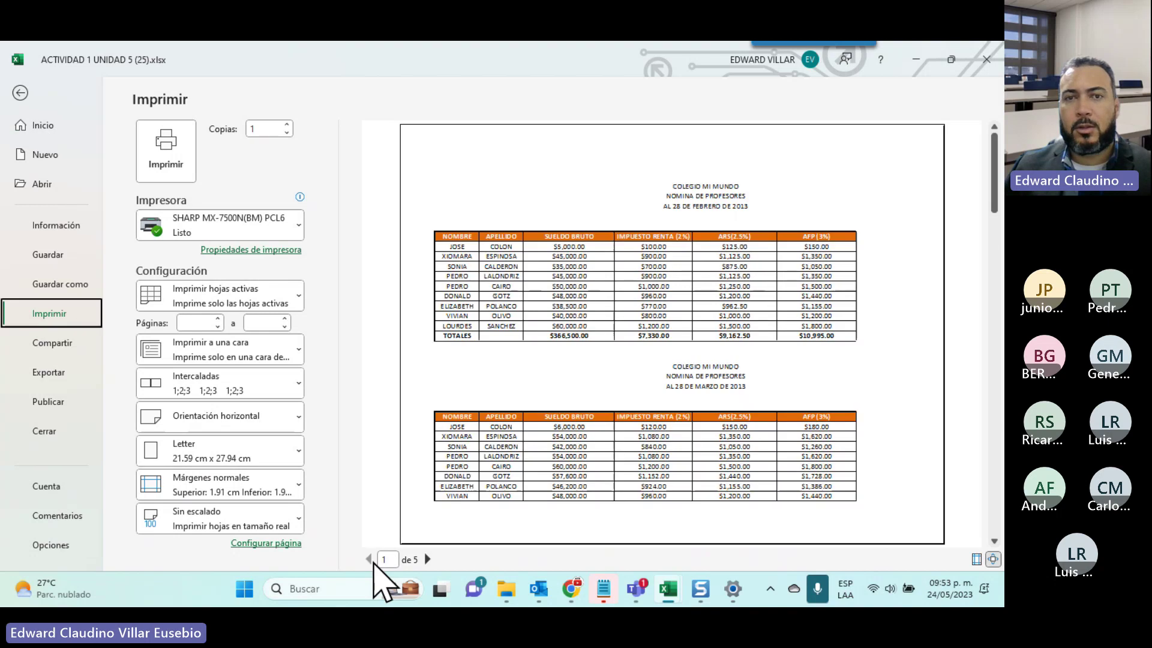
pyautogui.click(19, 94)
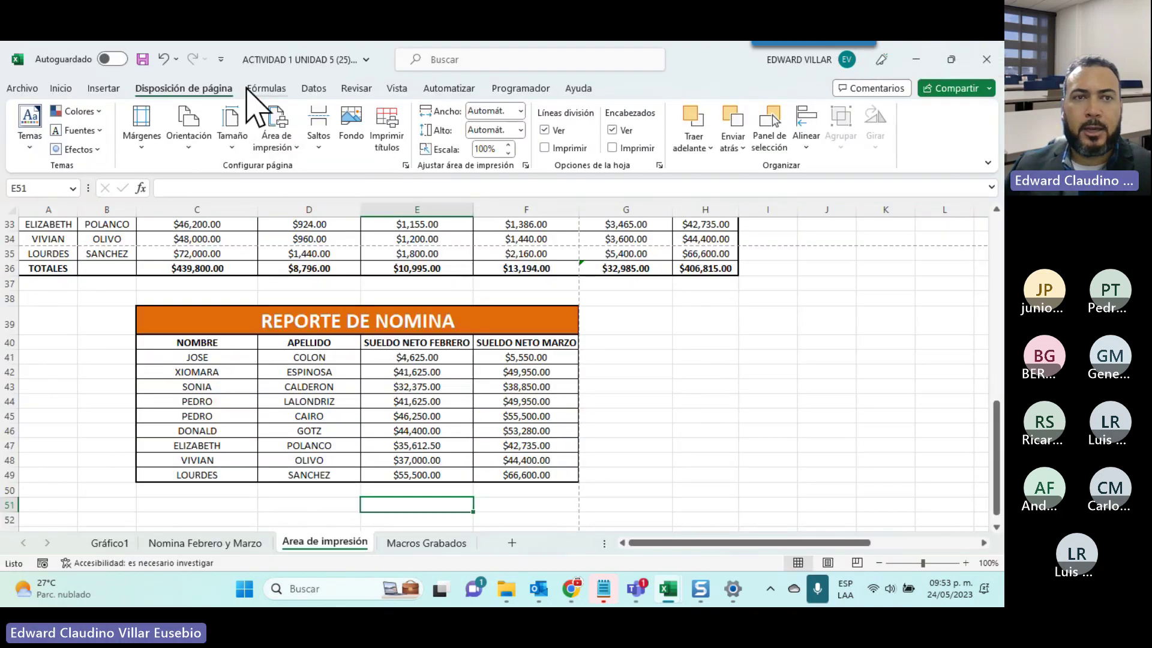
# Review the Márgenes, Orientación, Tamaño and Área de impresión dropdowns on Disposición de página
pyautogui.click(139, 139)
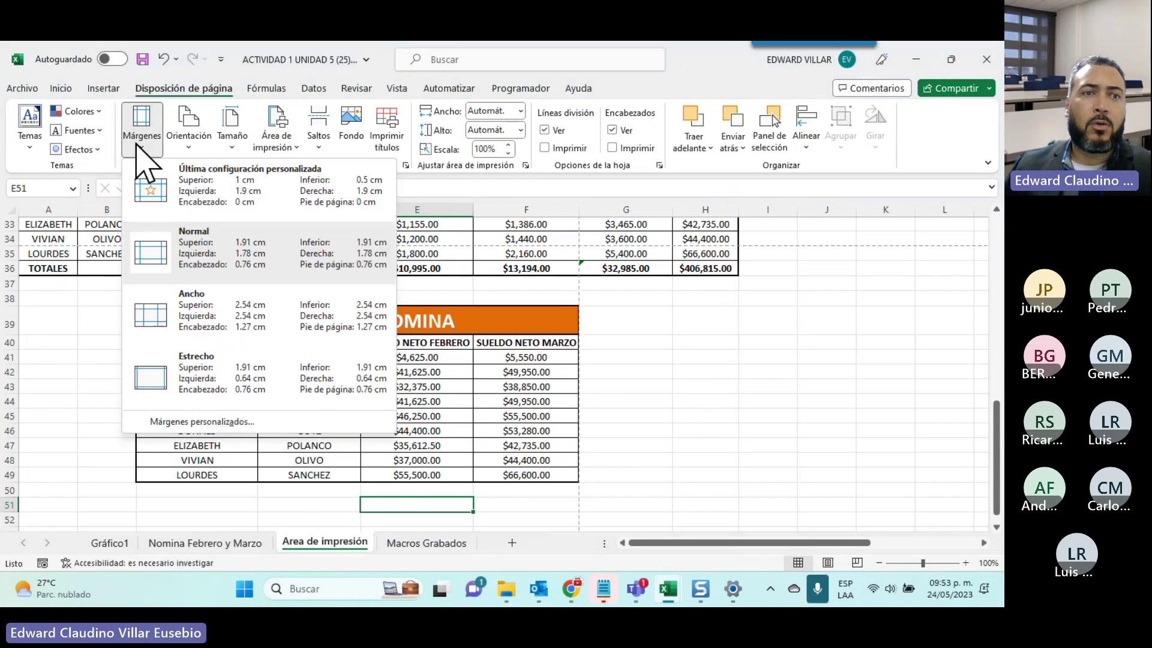
pyautogui.click(191, 140)
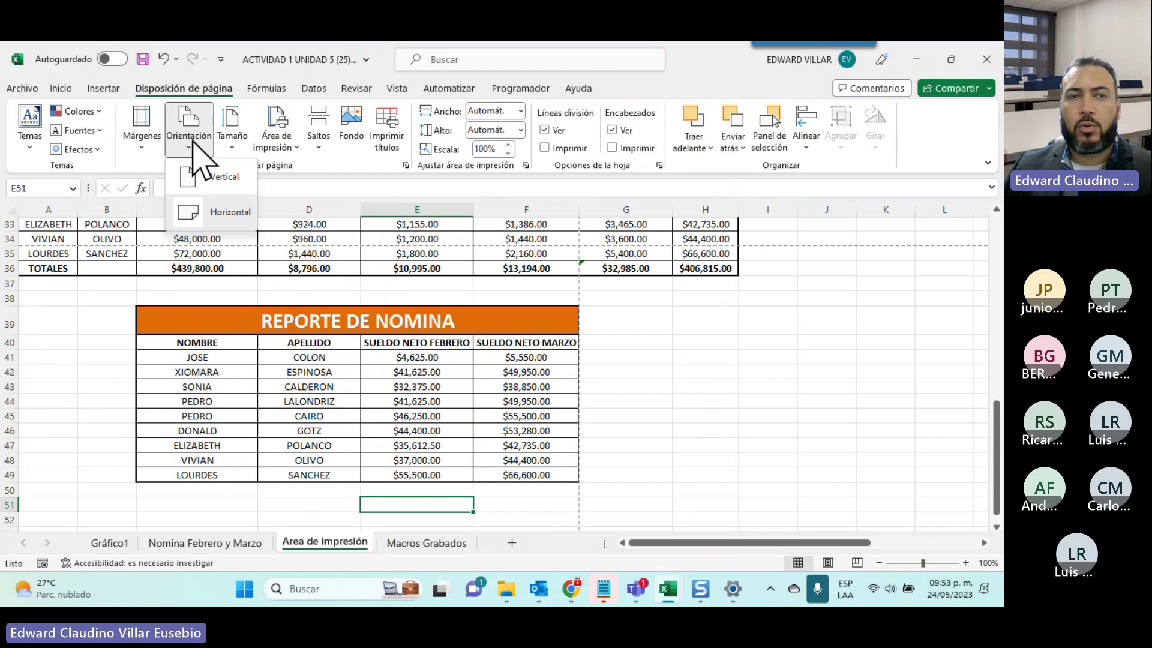
pyautogui.click(234, 141)
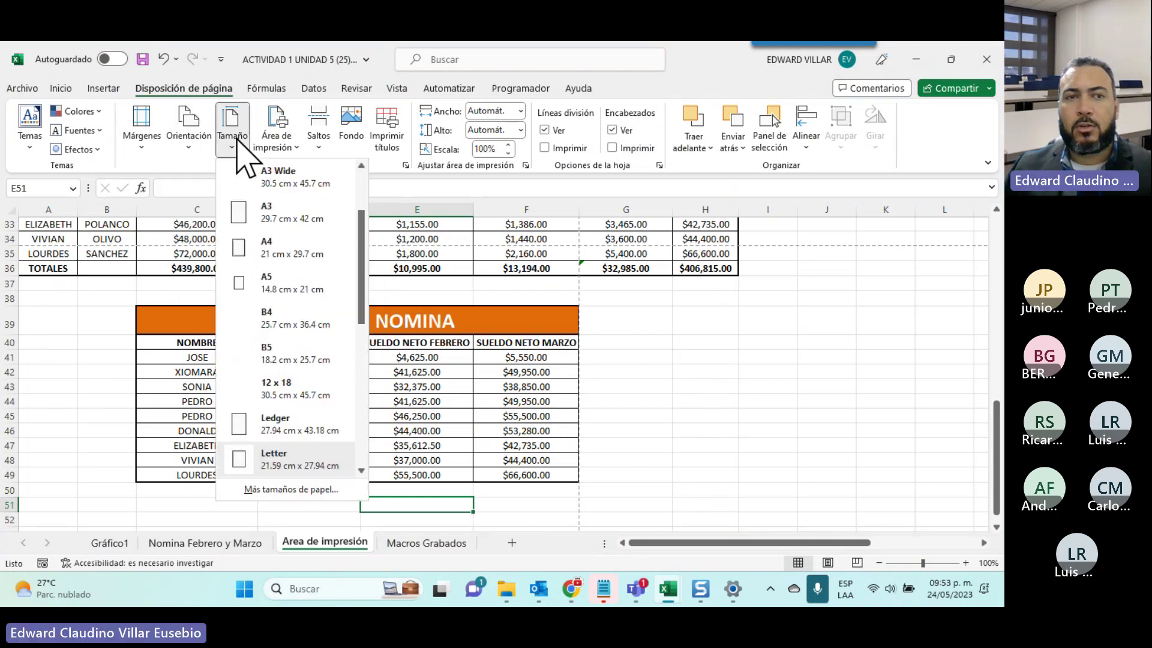
pyautogui.click(274, 144)
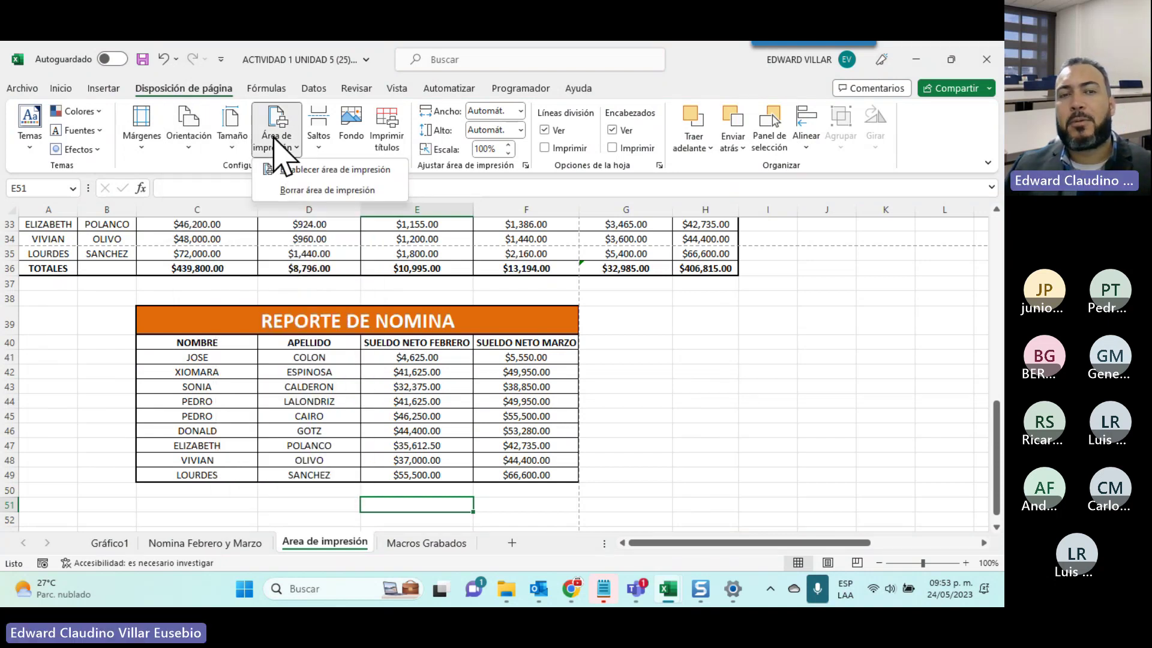
pyautogui.scroll(5, 318, 246)
pyautogui.scroll(3, 318, 246)
pyautogui.scroll(3, 318, 246)
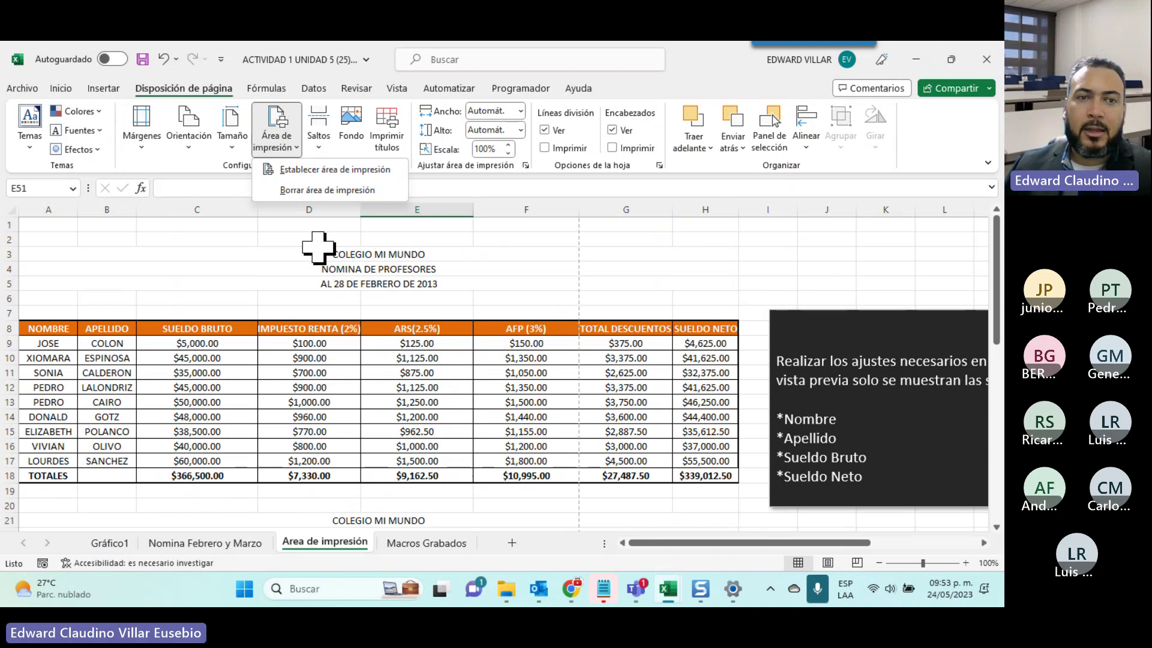
# Set the print area to A8:D18, the February table's first four columns
pyautogui.click(27, 327)
pyautogui.moveTo(30, 328)
pyautogui.mouseDown()
pyautogui.moveTo(131, 336)
pyautogui.moveTo(312, 479)
pyautogui.mouseUp()
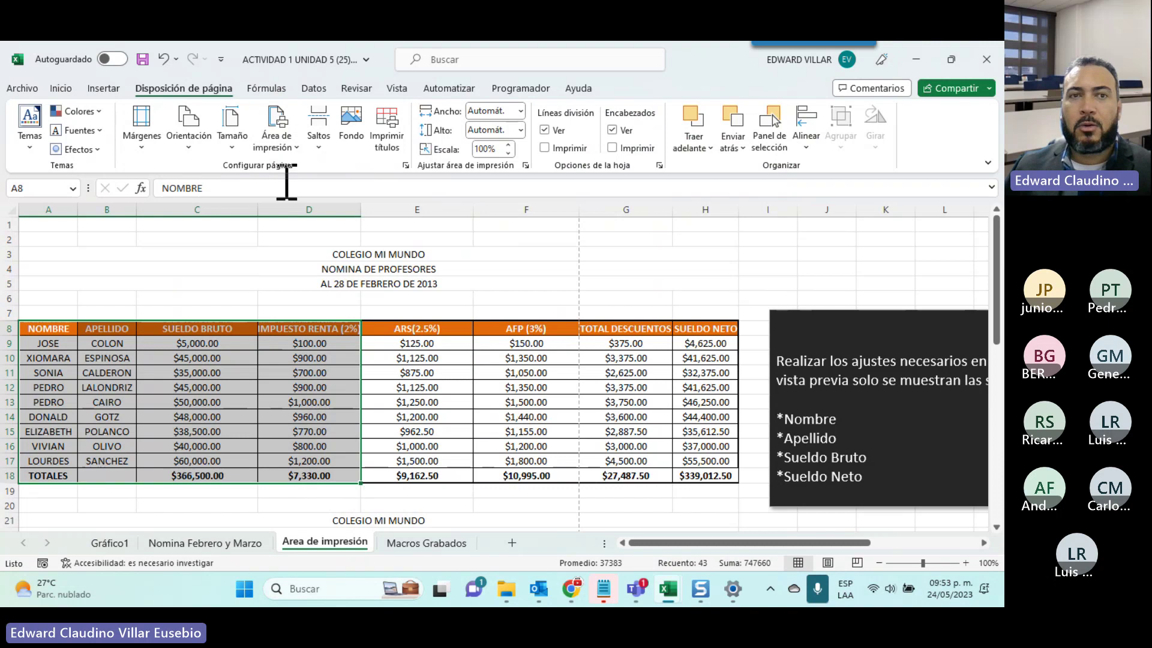
pyautogui.click(285, 148)
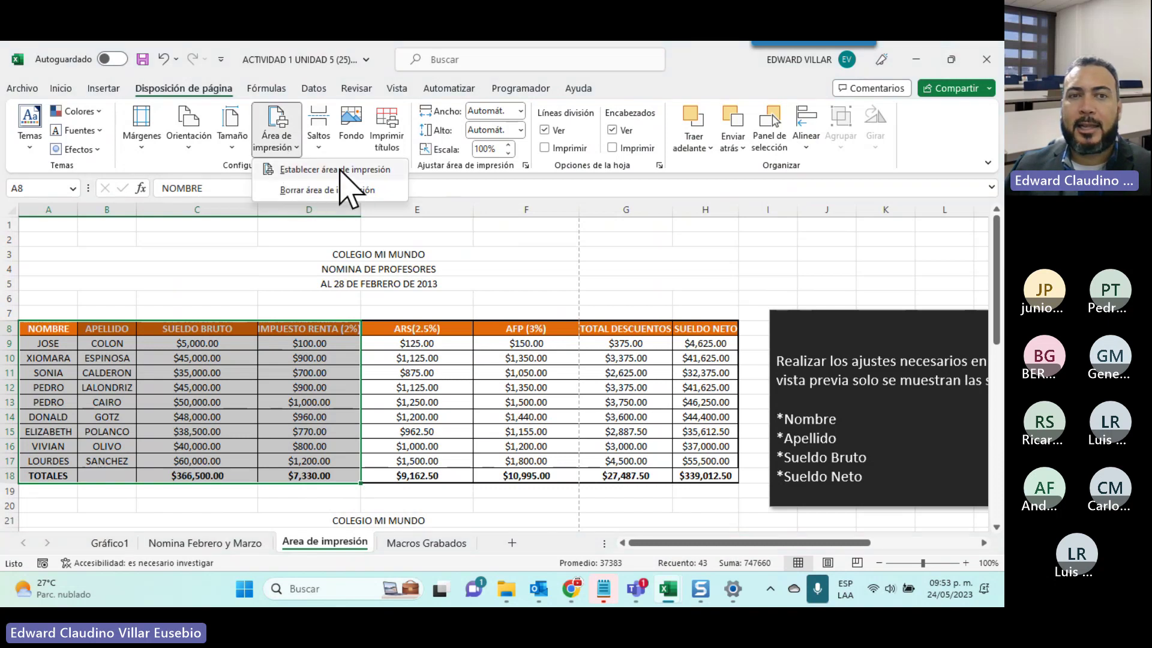
pyautogui.click(368, 172)
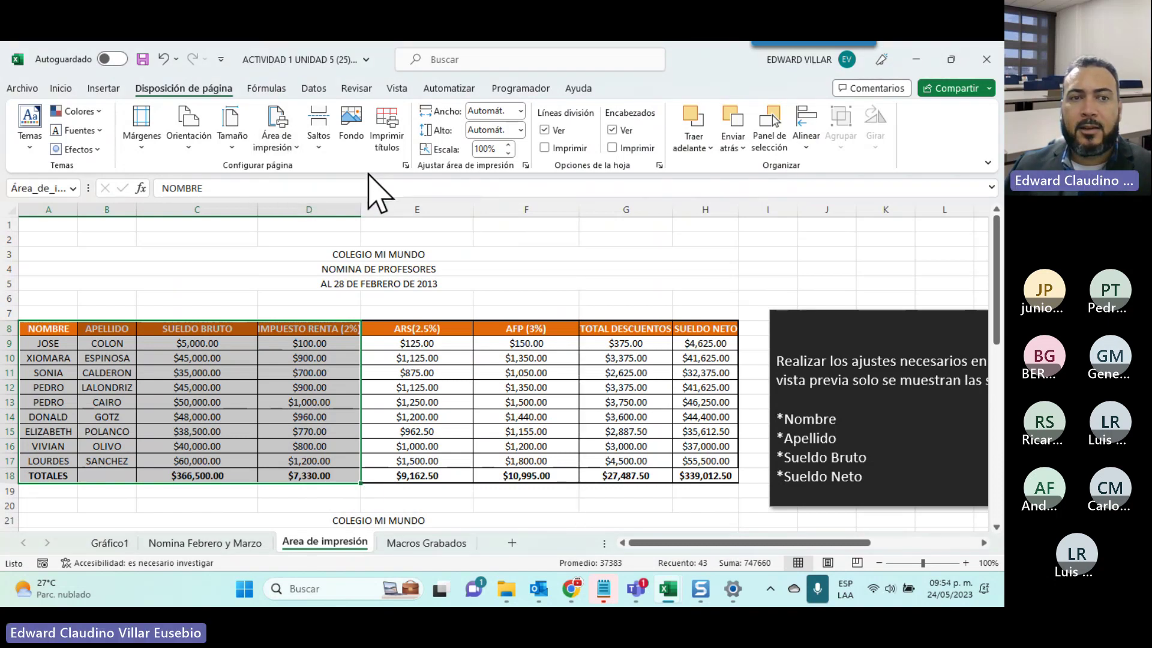
# Confirm in the print preview that it fits on one page, then return to the sheet
pyautogui.click(18, 90)
pyautogui.click(57, 315)
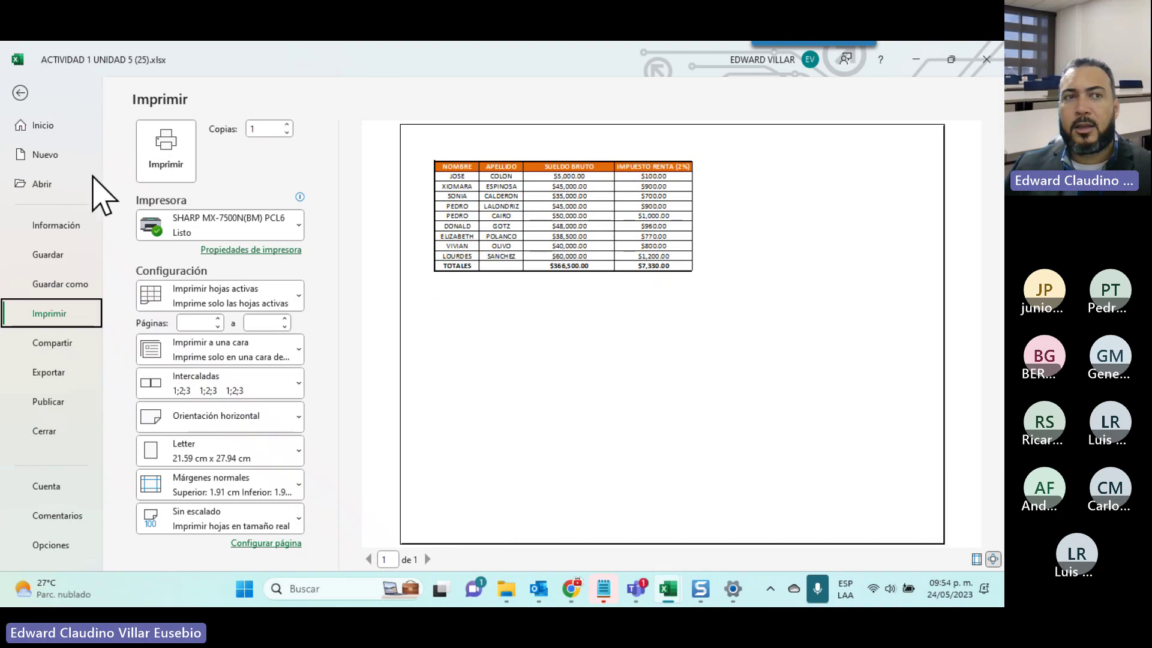
pyautogui.click(20, 93)
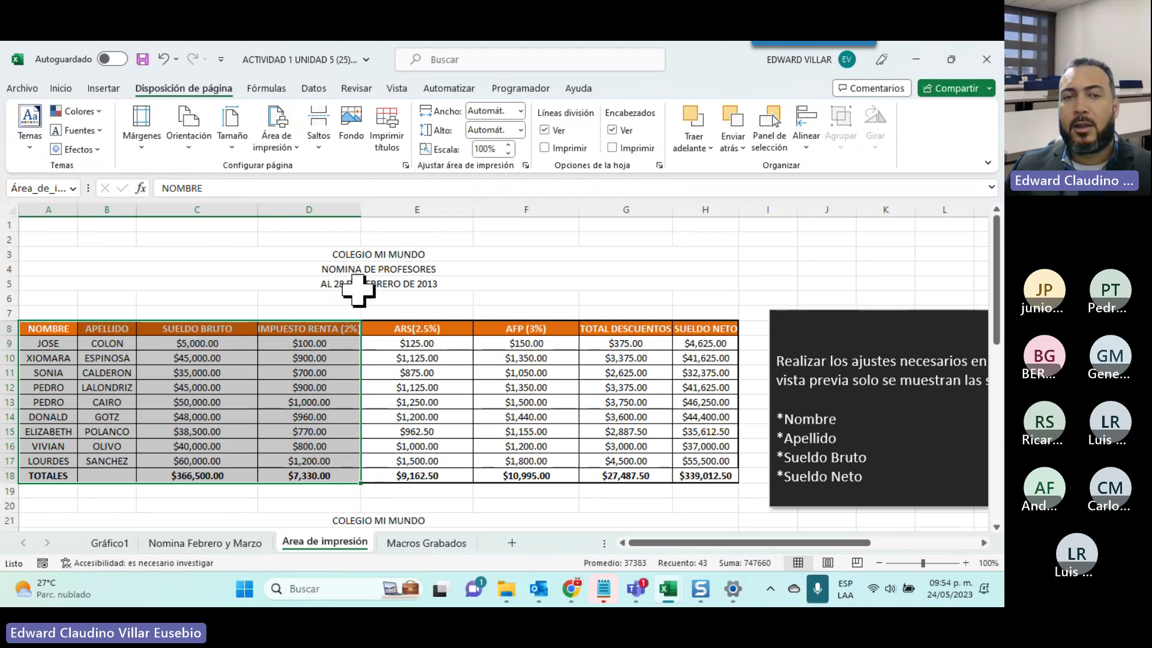
# Collapse the AFP and TOTAL DESCUENTOS column widths to hide them
pyautogui.click(500, 294)
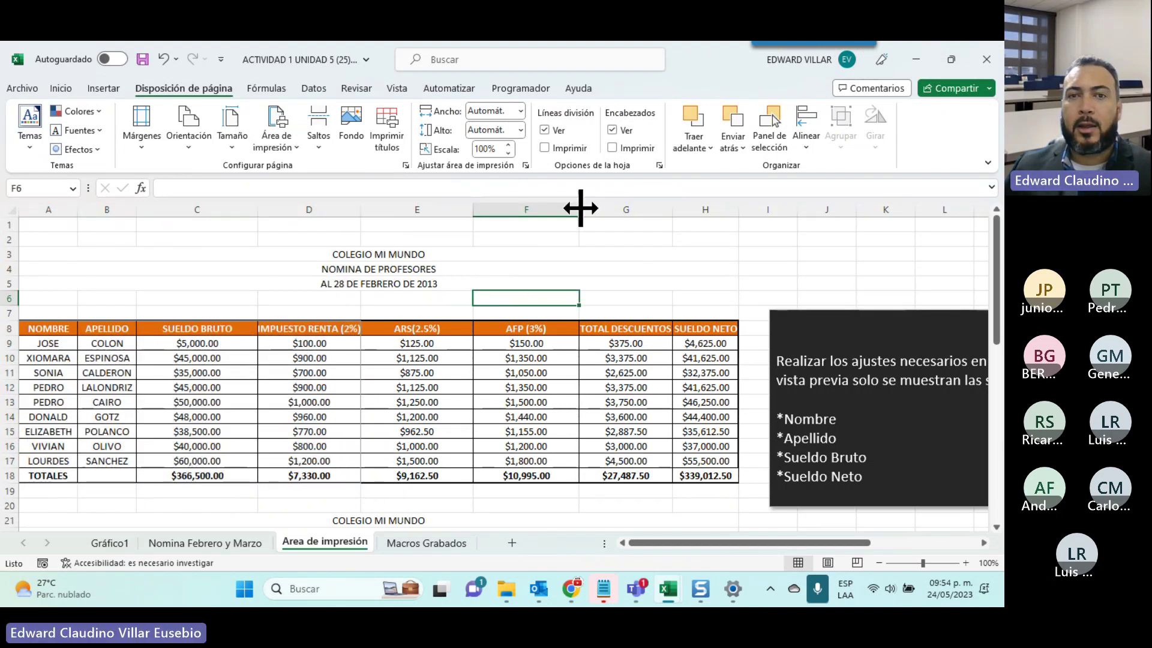
pyautogui.moveTo(580, 220); pyautogui.dragTo(455, 220)
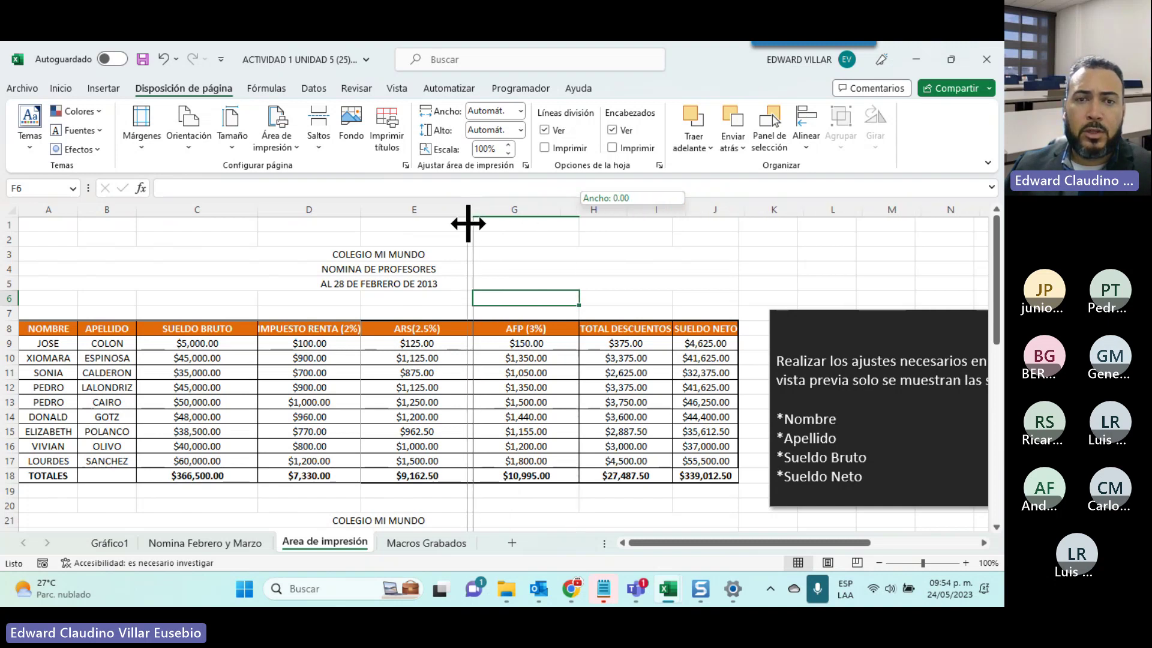
pyautogui.click(425, 222)
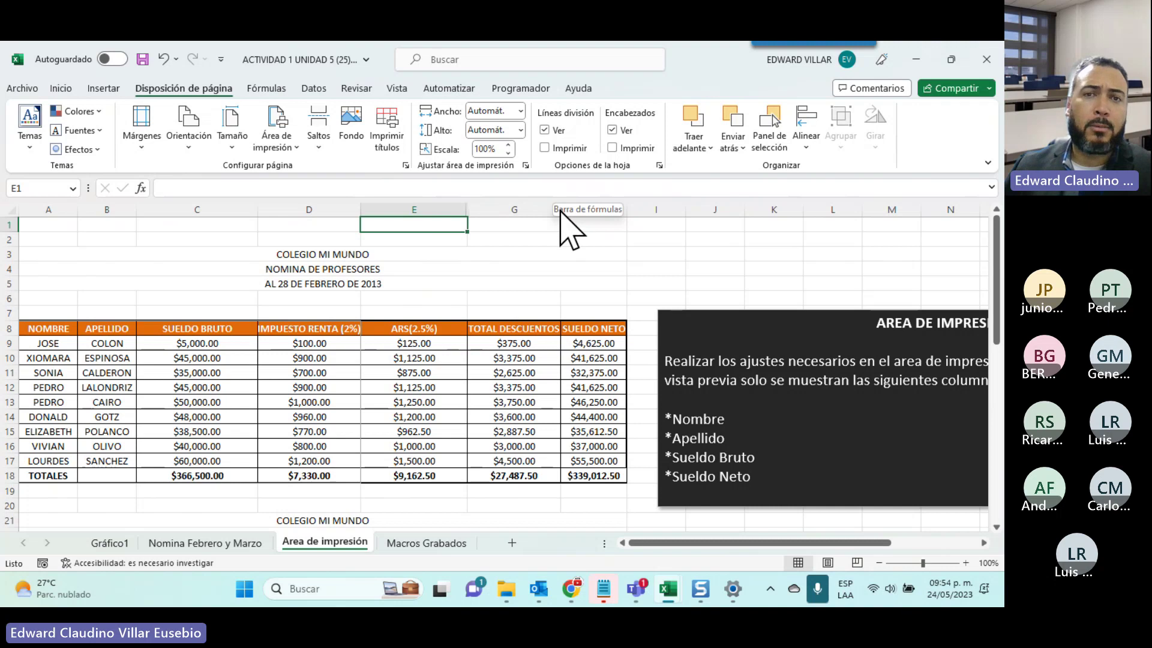
pyautogui.moveTo(560, 217); pyautogui.dragTo(471, 223)
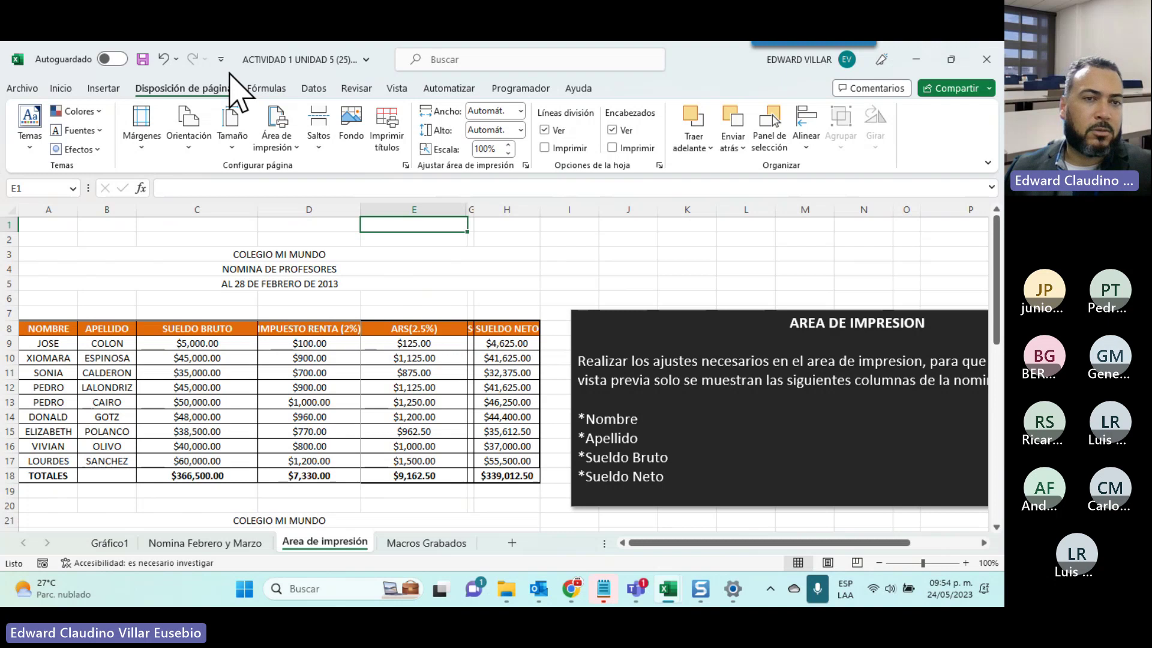
# Remove the A8:D18 print area with Borrar área de impresión
pyautogui.click(276, 138)
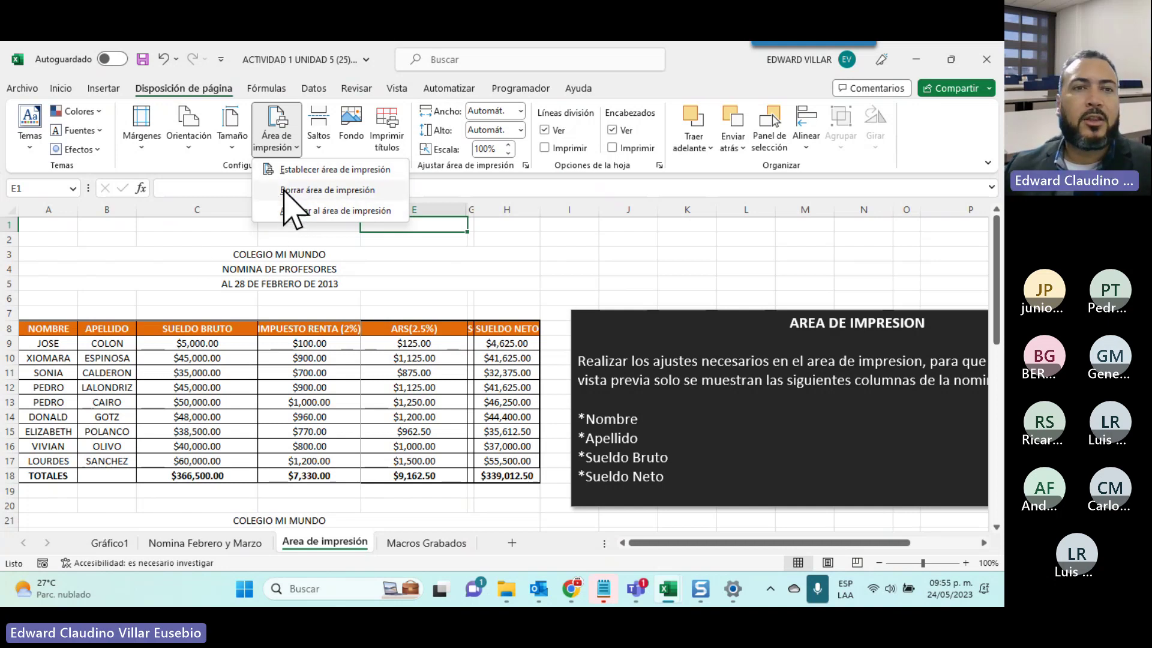
pyautogui.click(156, 297)
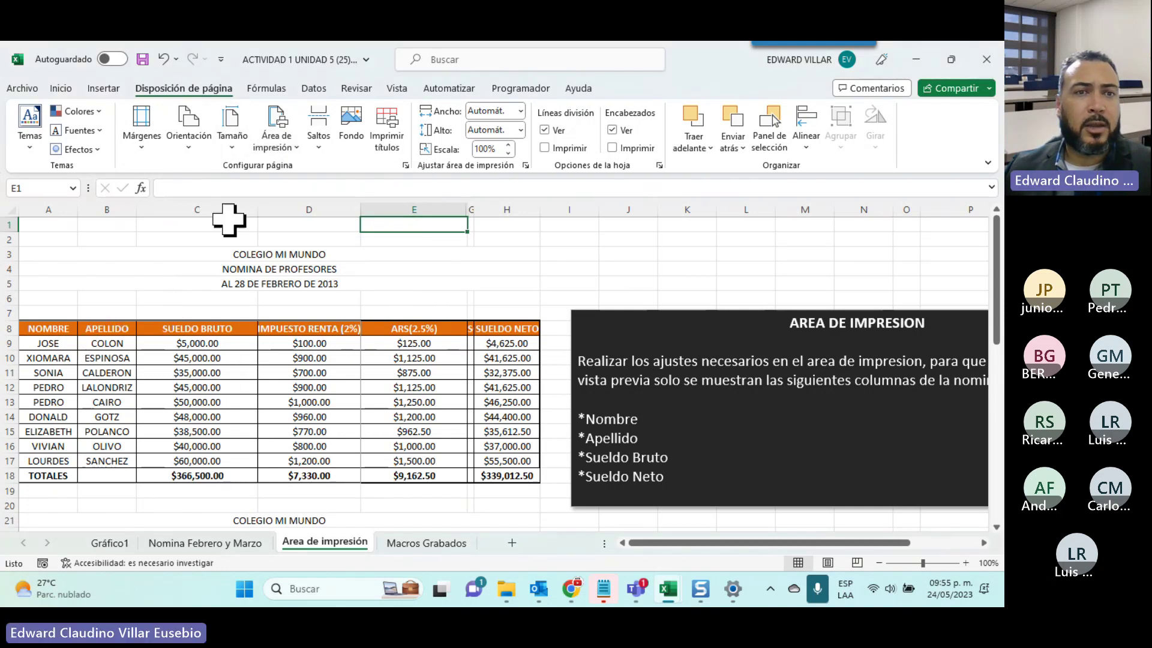
pyautogui.click(280, 149)
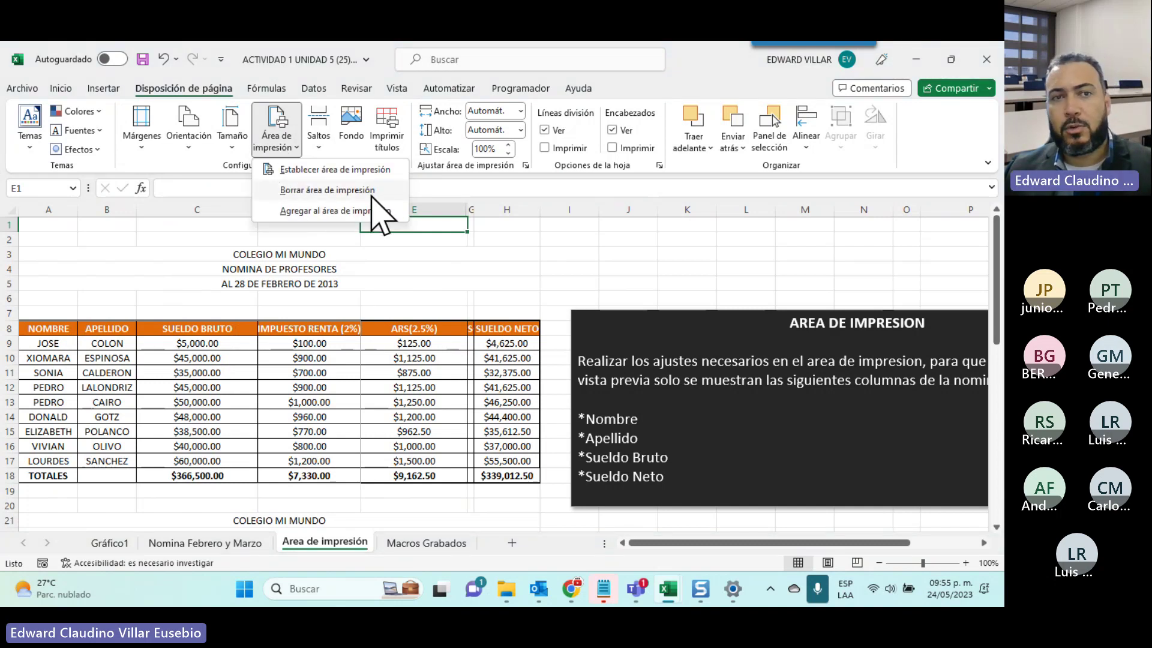
pyautogui.click(372, 189)
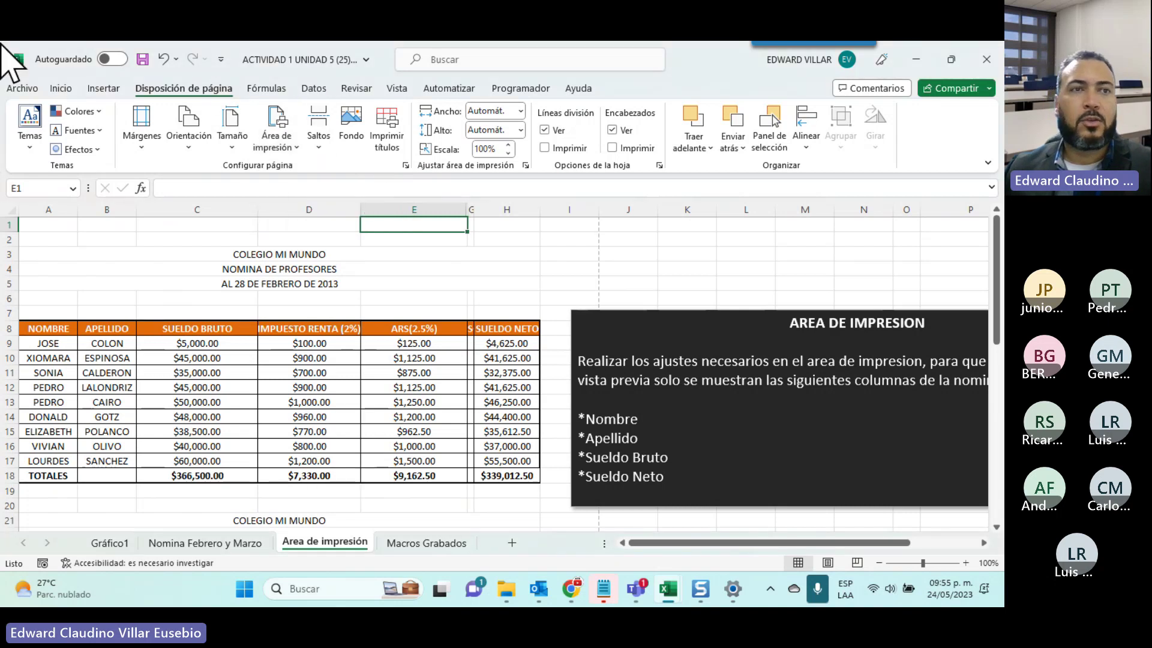
# Preview the narrowed payroll tables across 3 pages, then return to the Area de impresión sheet
pyautogui.click(18, 88)
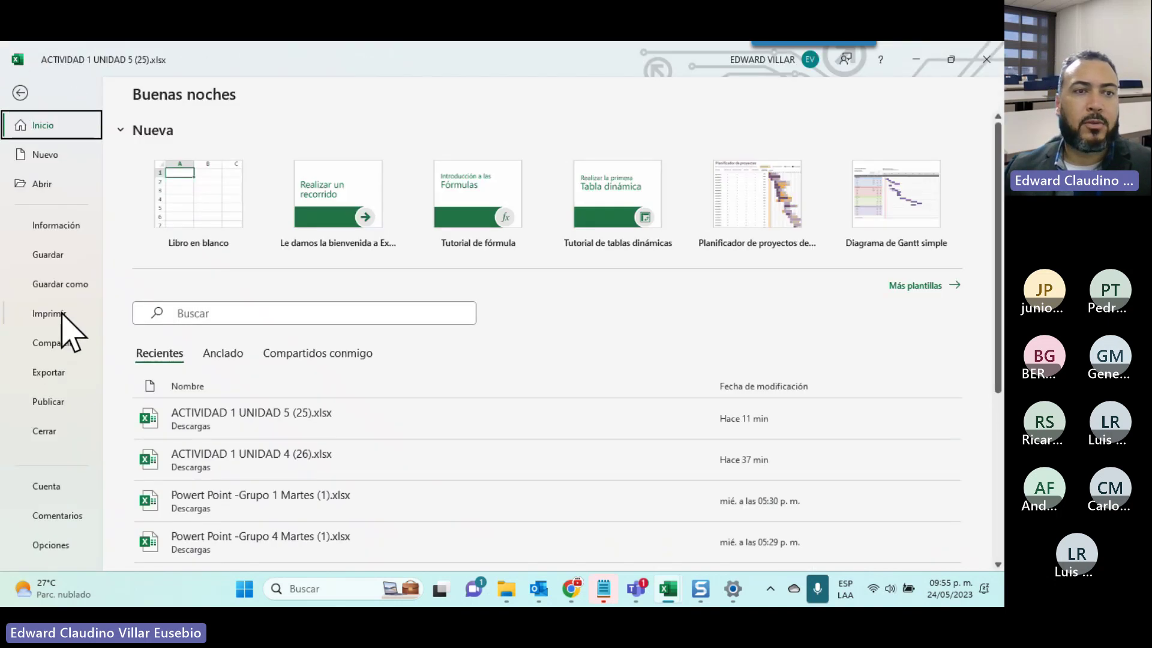
pyautogui.click(61, 313)
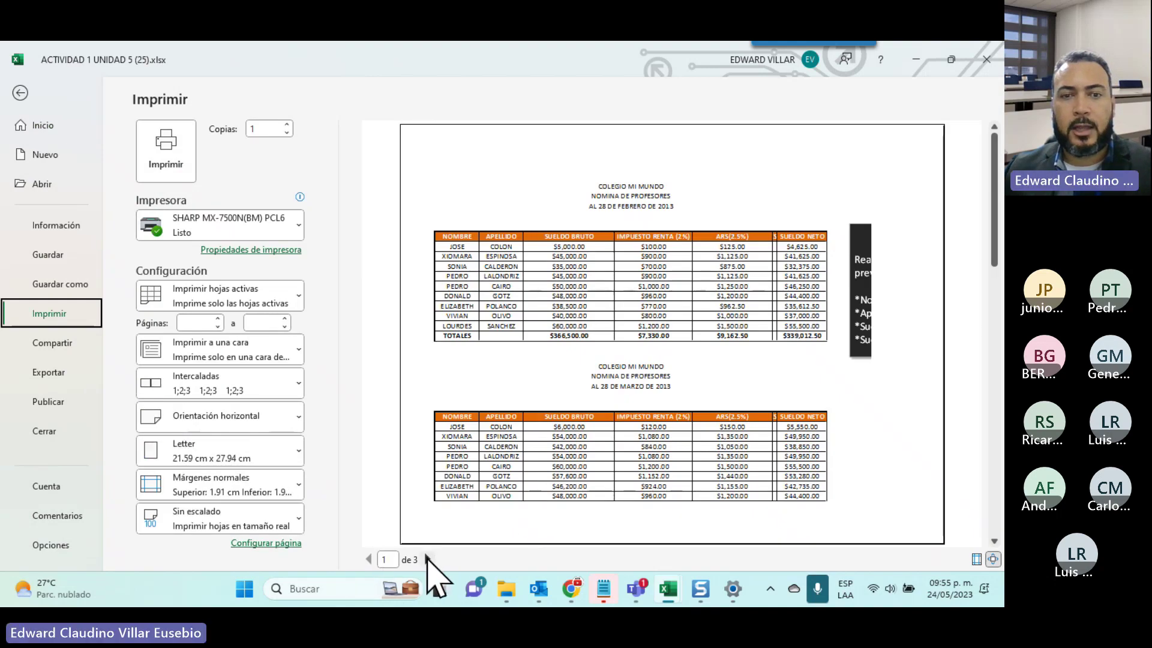
pyautogui.click(428, 559)
pyautogui.click(428, 559)
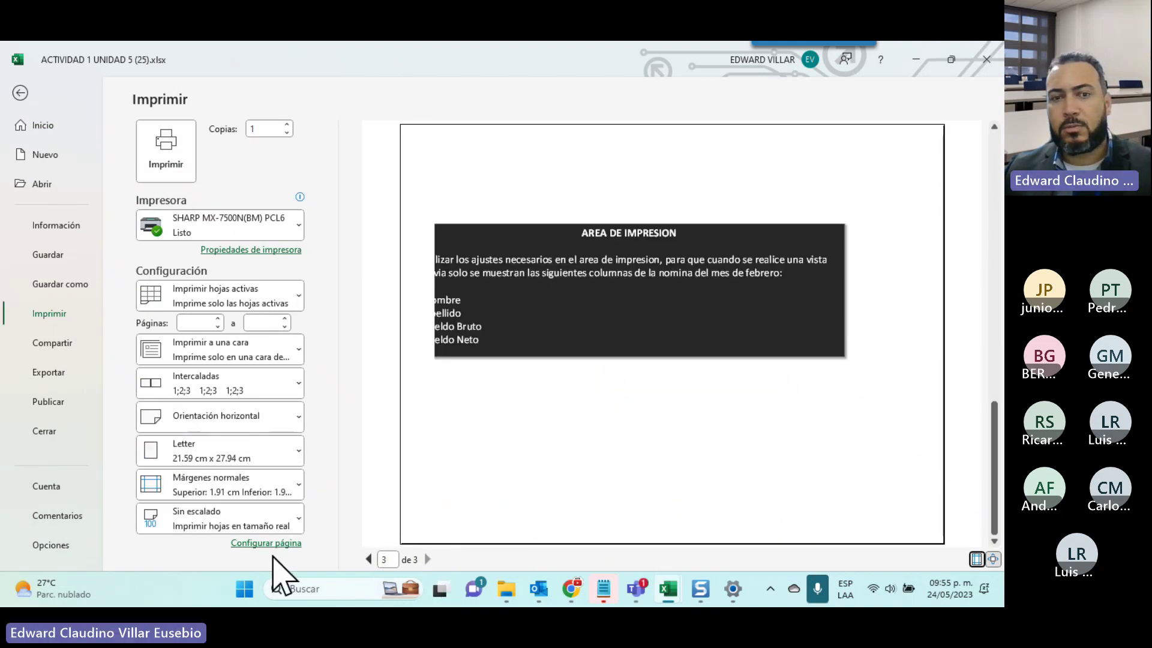
pyautogui.click(368, 559)
pyautogui.click(368, 559)
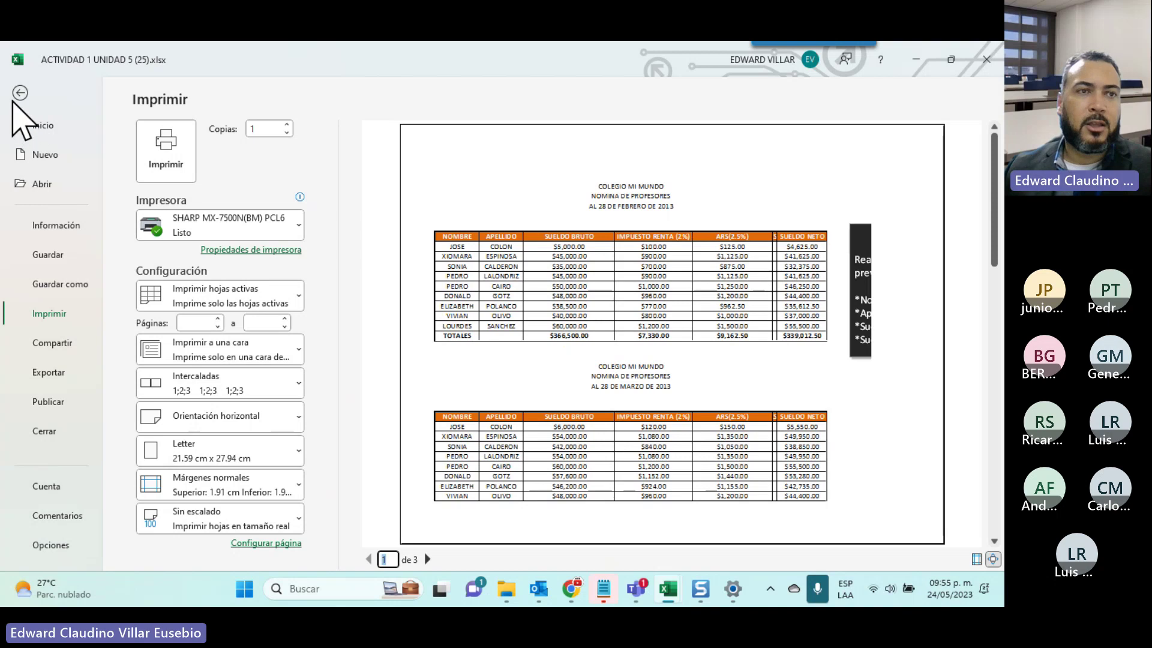
pyautogui.click(20, 92)
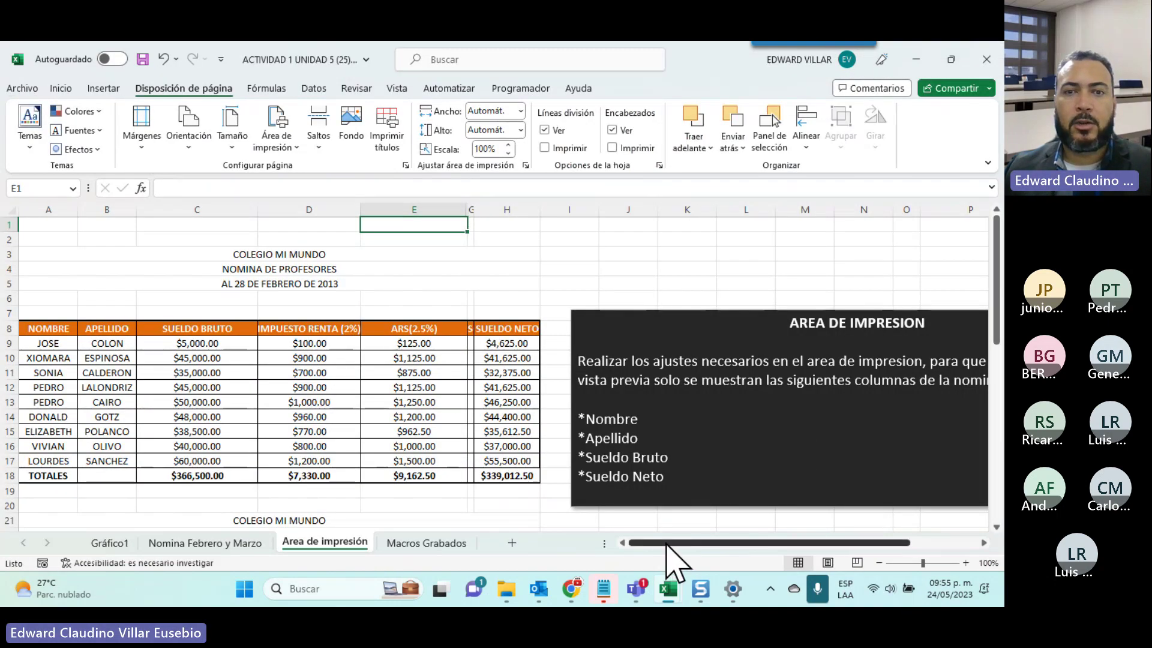
pyautogui.moveTo(668, 547); pyautogui.dragTo(735, 623)
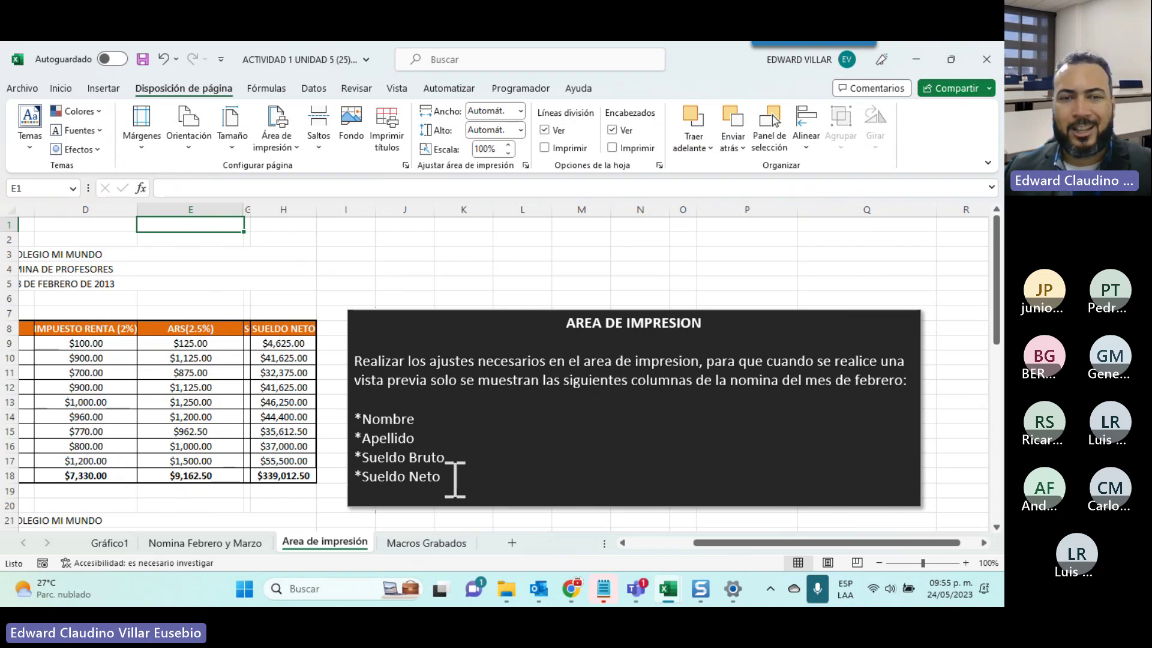
pyautogui.moveTo(465, 478); pyautogui.dragTo(362, 437)
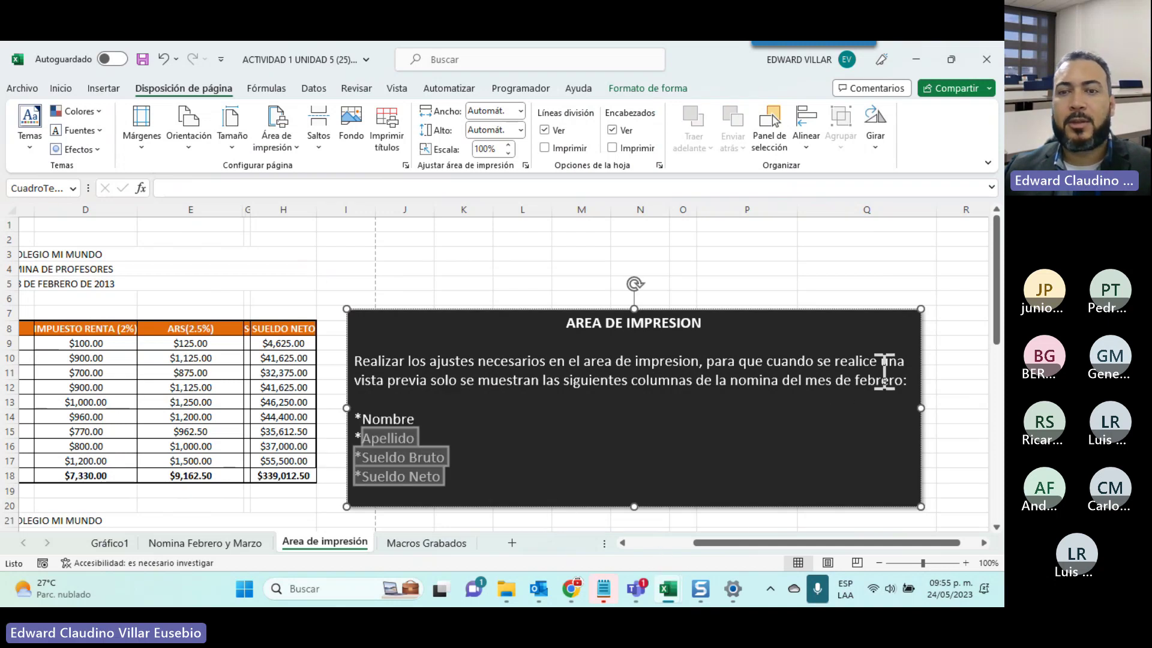
pyautogui.moveTo(690, 543); pyautogui.dragTo(626, 546)
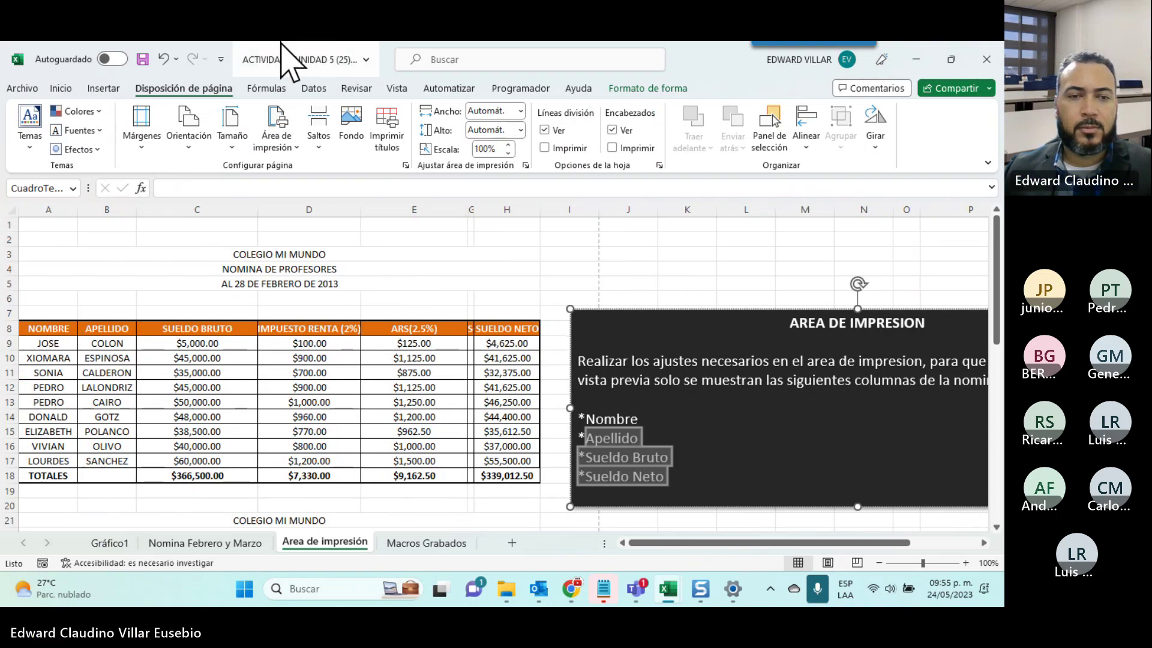
pyautogui.click(309, 402)
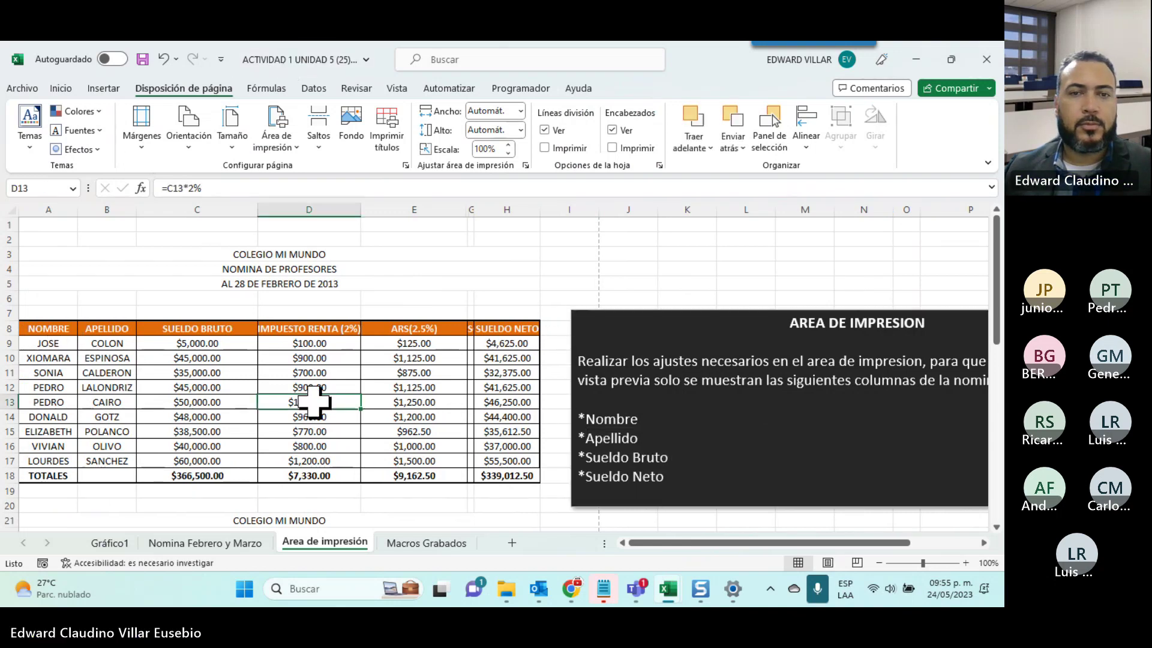
# Open the Macros Grabados sheet and scroll to read its macro-recording instructions
pyautogui.click(438, 542)
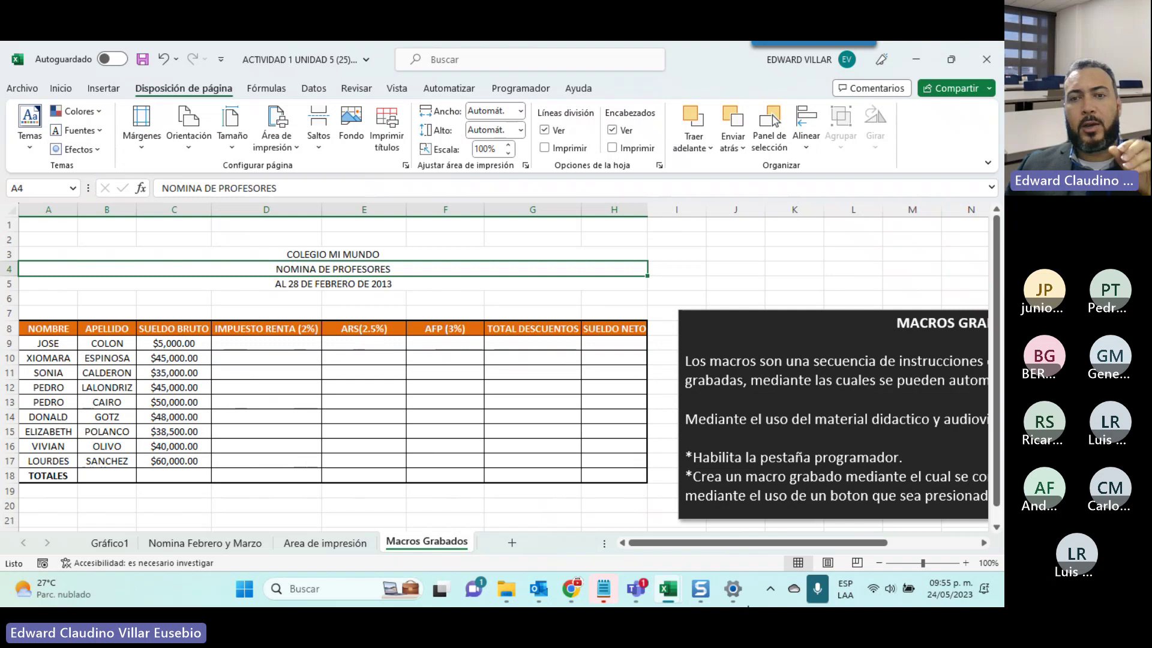
pyautogui.moveTo(771, 545); pyautogui.dragTo(856, 534)
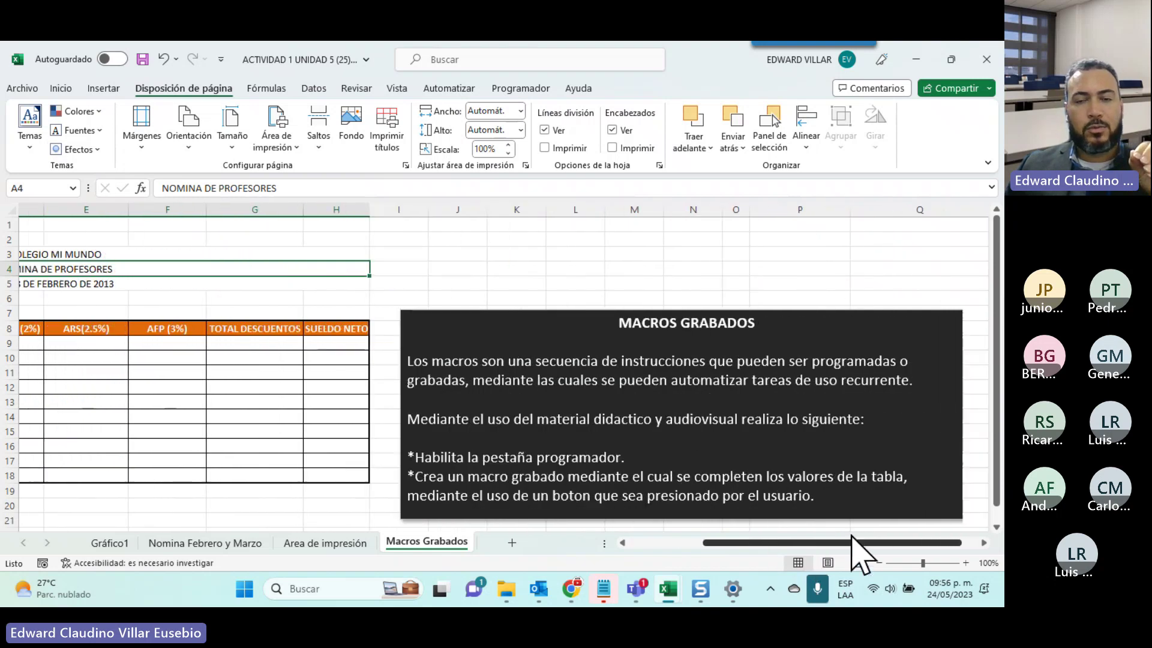
pyautogui.scroll(-3, 753, 310)
pyautogui.scroll(1, 752, 313)
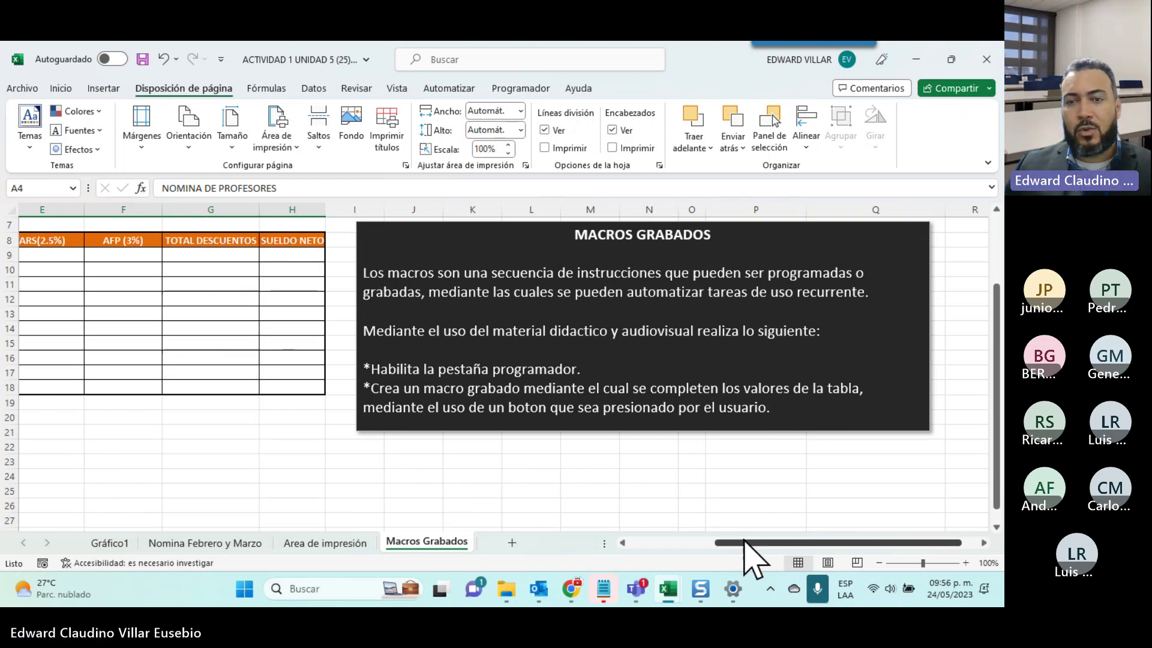
pyautogui.moveTo(745, 541); pyautogui.dragTo(600, 542)
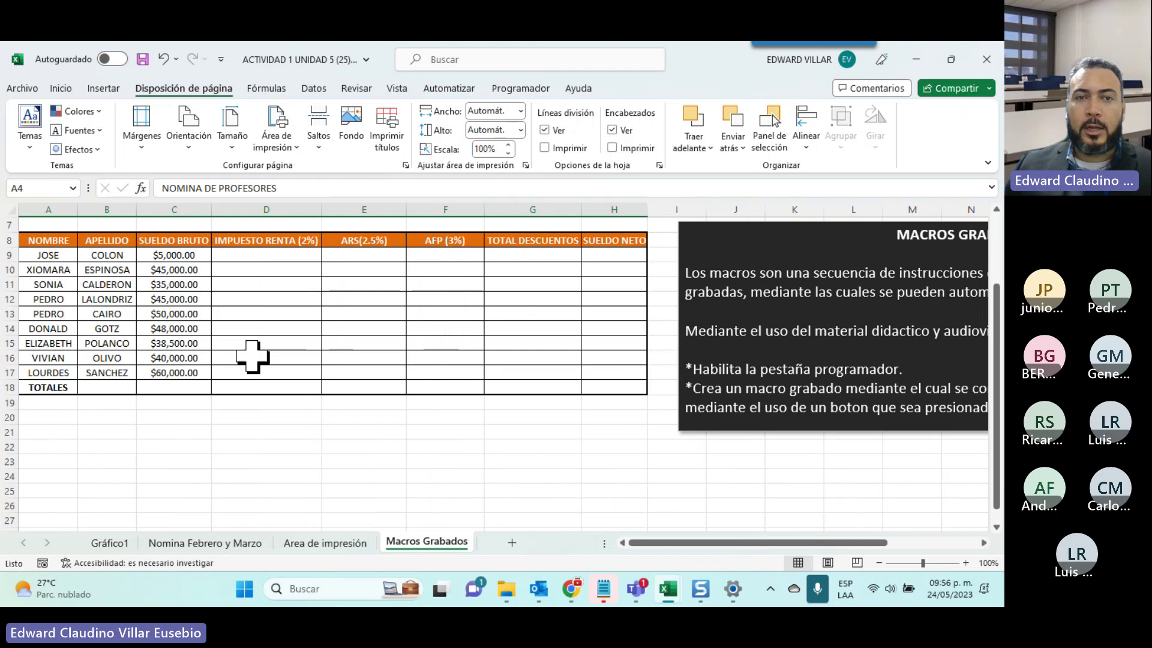
pyautogui.scroll(2, 251, 355)
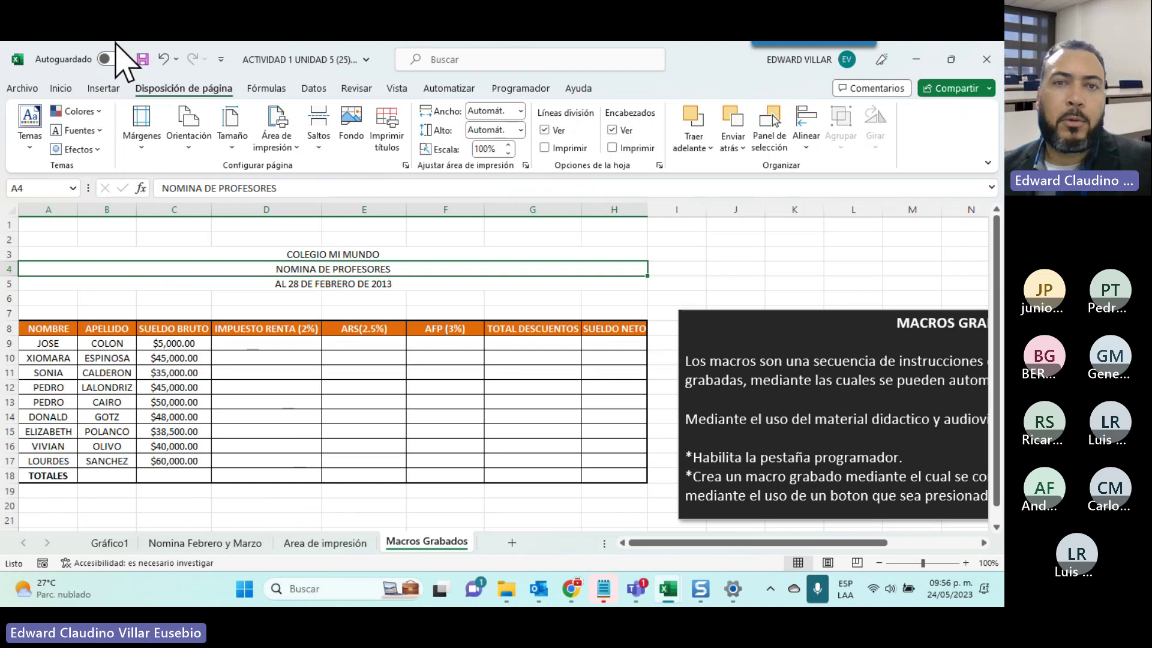
# Browse Programador's Insertar controls, then start Grabar macro and move its dialog aside
pyautogui.click(533, 88)
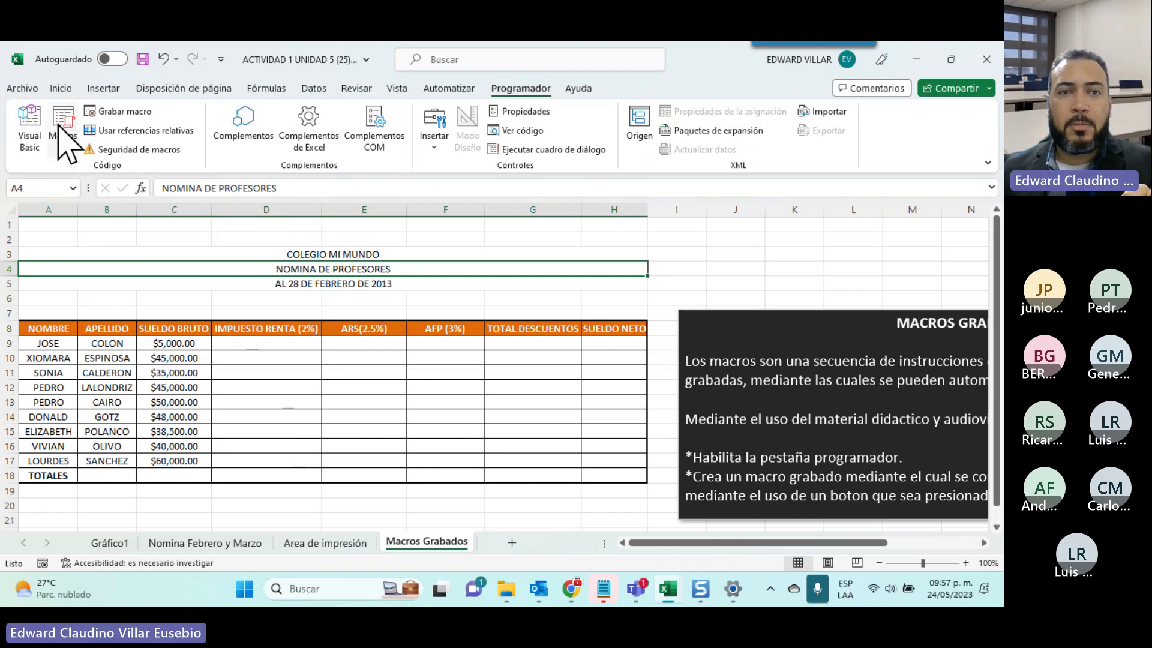
pyautogui.click(430, 150)
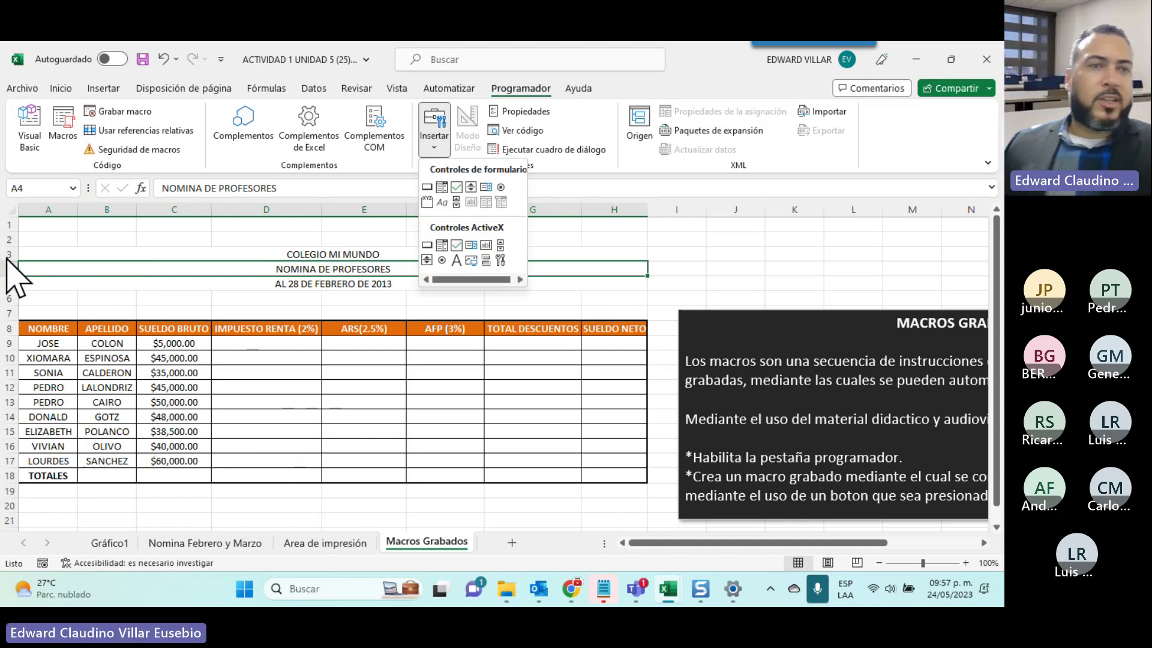
pyautogui.click(108, 111)
pyautogui.moveTo(427, 292); pyautogui.dragTo(477, 210)
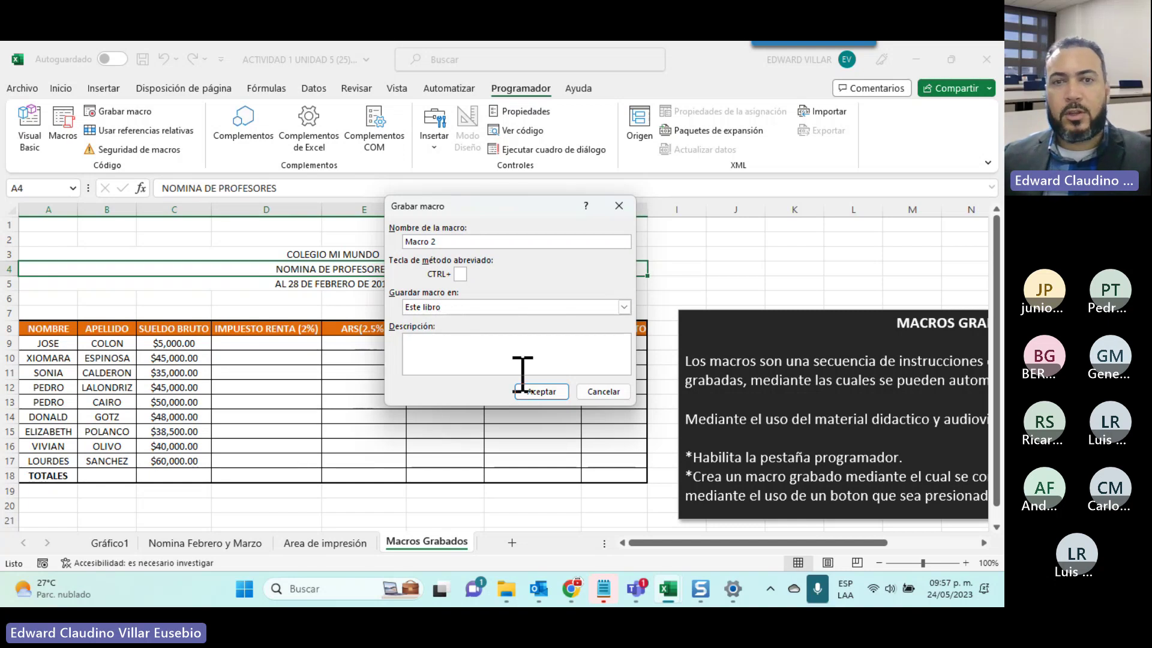
# Name the macro CALCULO_DE_NOMINA, assign shortcut Ctrl+e, and store it in Este libro
pyautogui.click(542, 393)
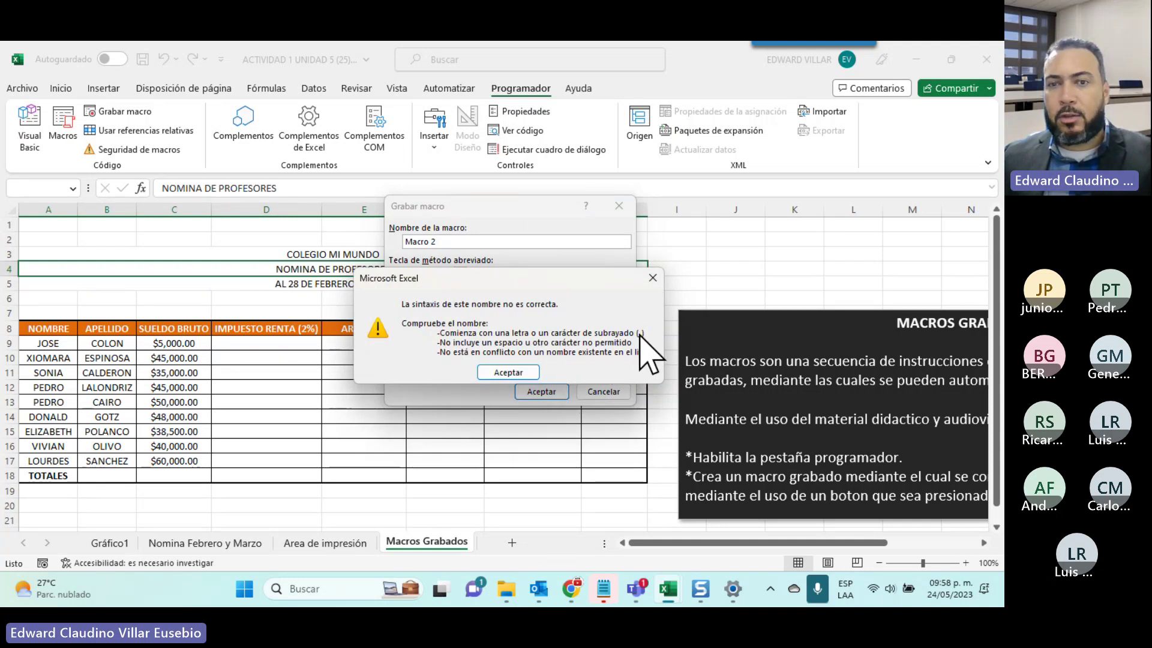
pyautogui.click(507, 372)
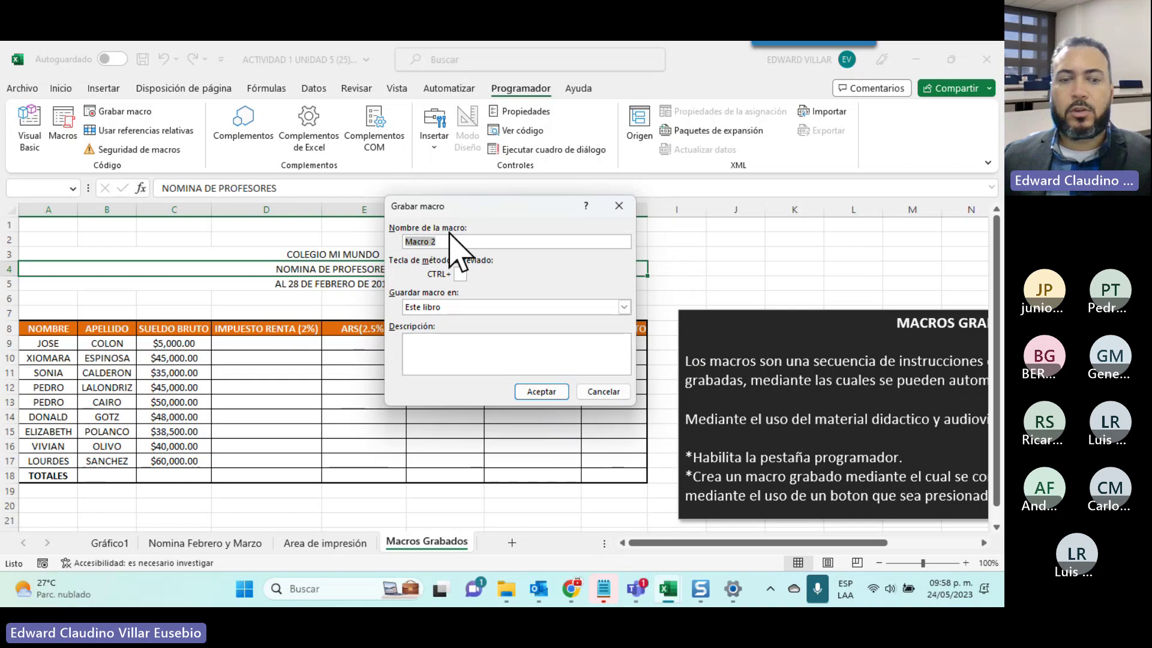
pyautogui.write('CALCULO_D')
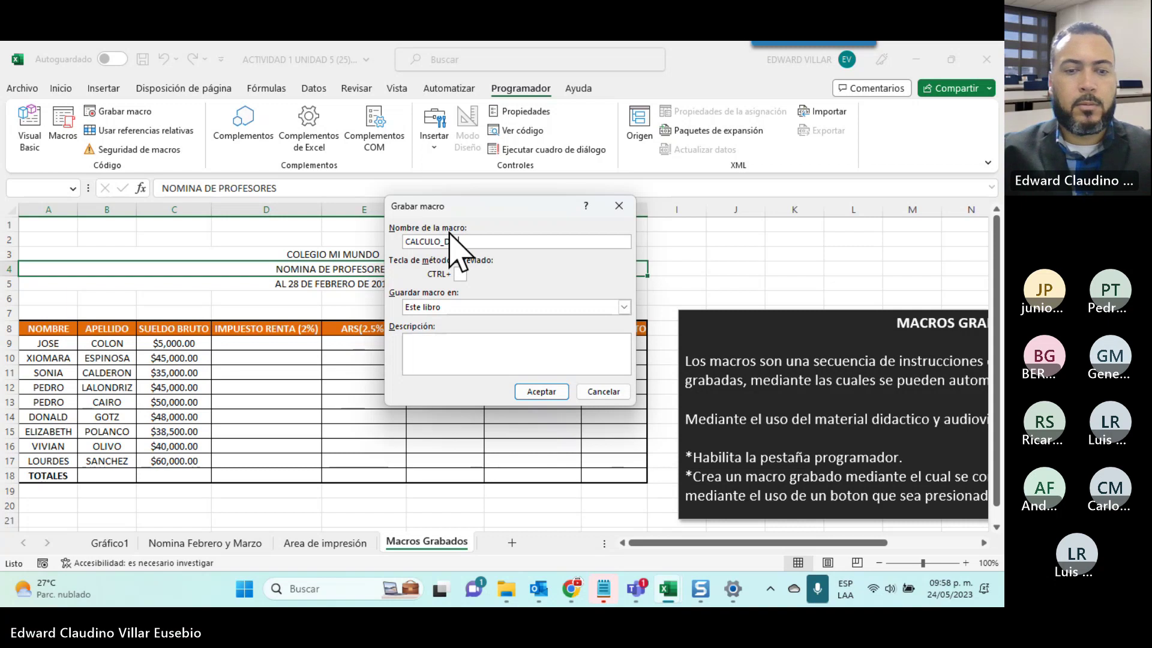
pyautogui.write('A')
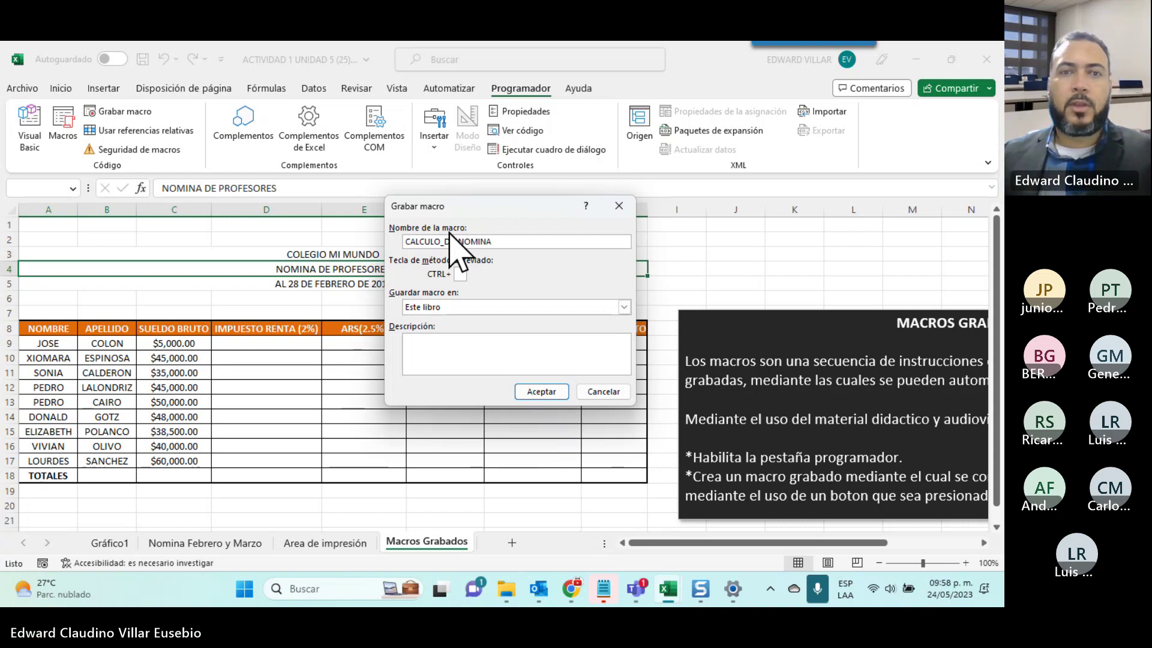
pyautogui.click(460, 275)
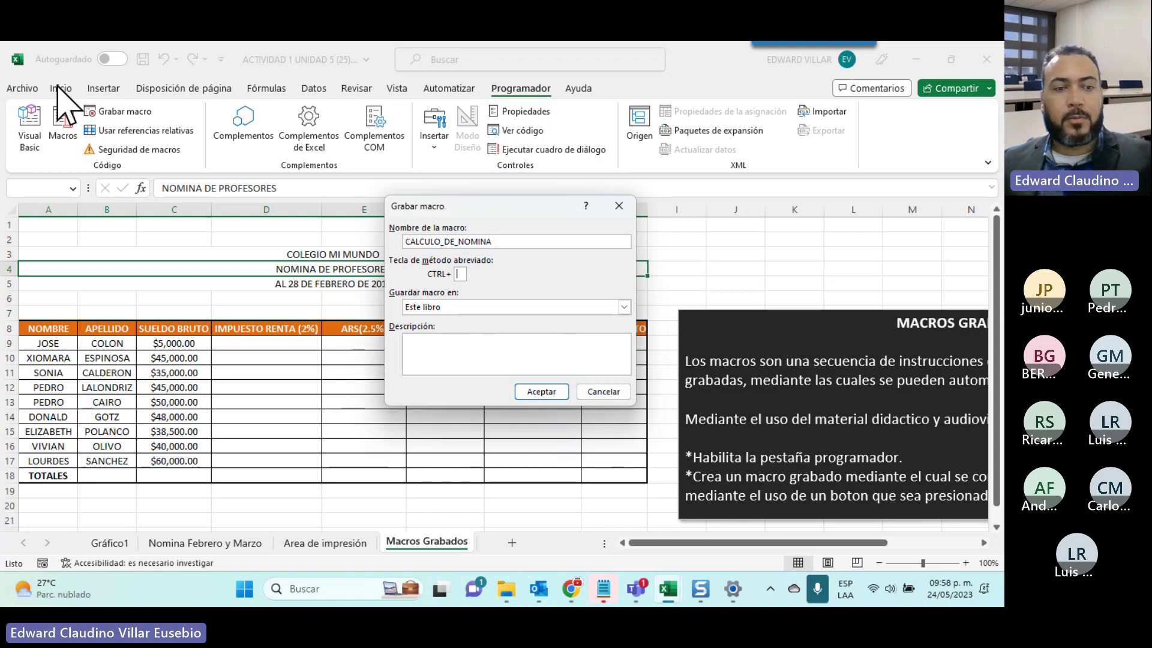
pyautogui.write('E')
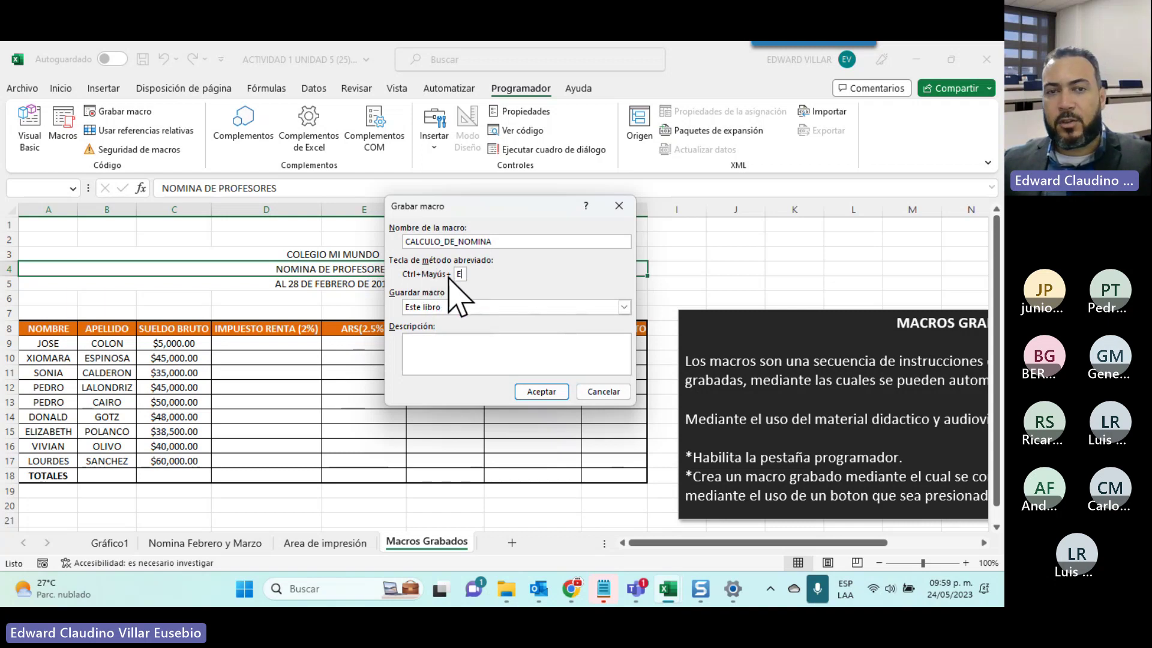
pyautogui.press('BackSpace')
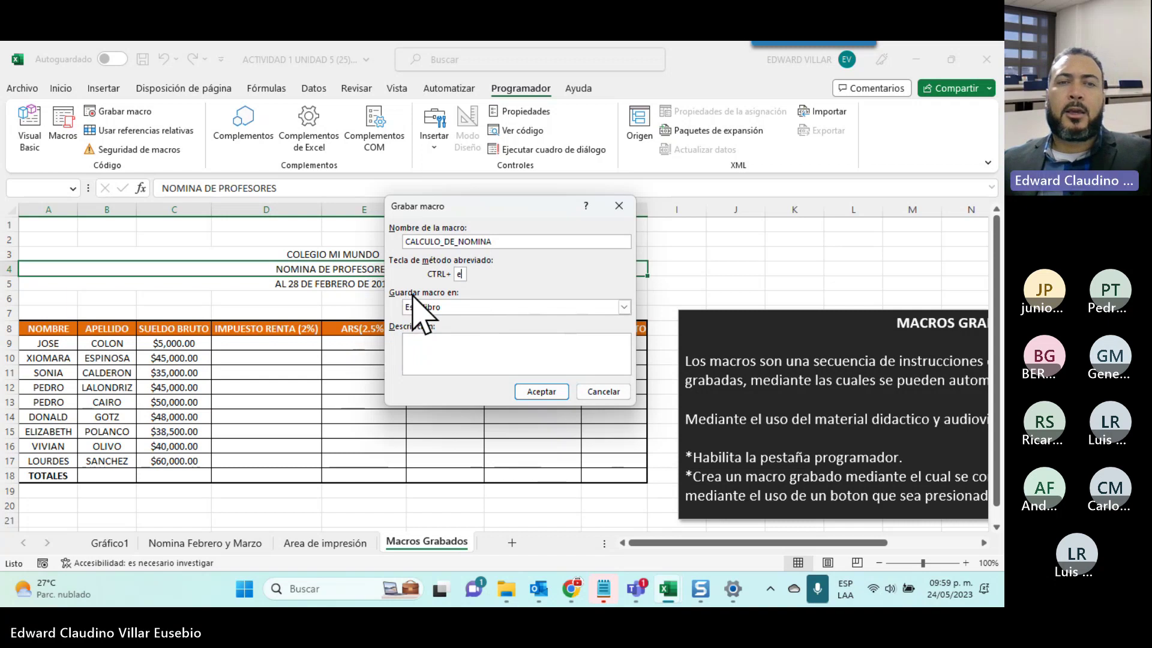
pyautogui.click(507, 309)
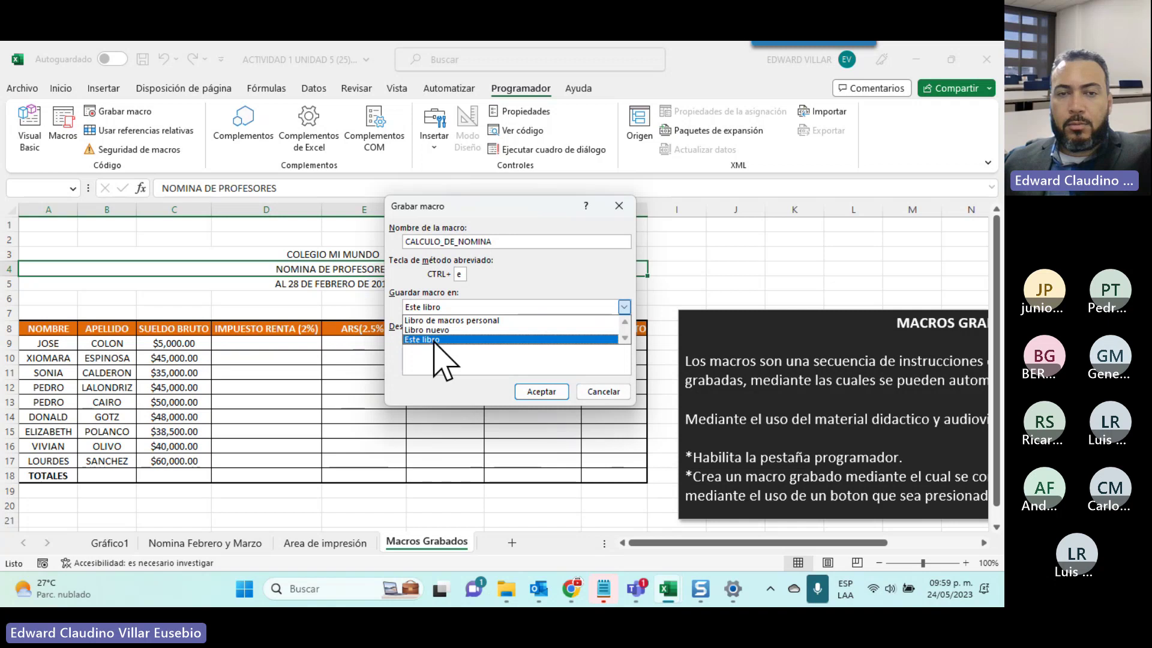
pyautogui.click(435, 340)
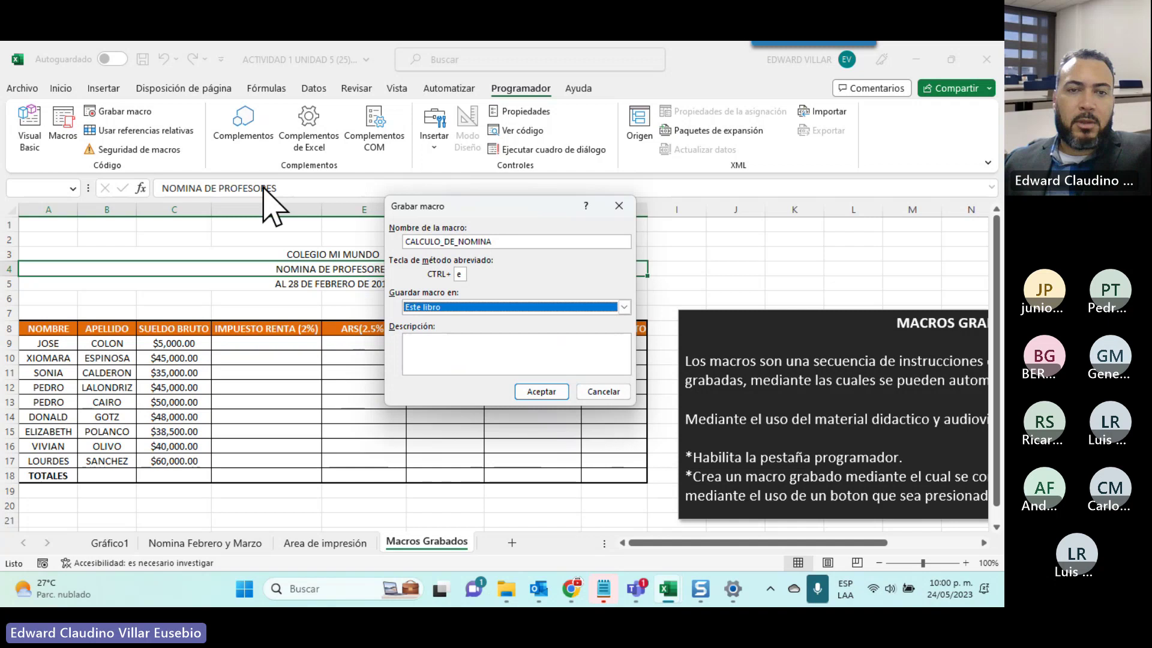
# Enter the description 'Macro utilizado para realizar el calculo de la nomina.' in the Grabar macro dialog
pyautogui.click(465, 350)
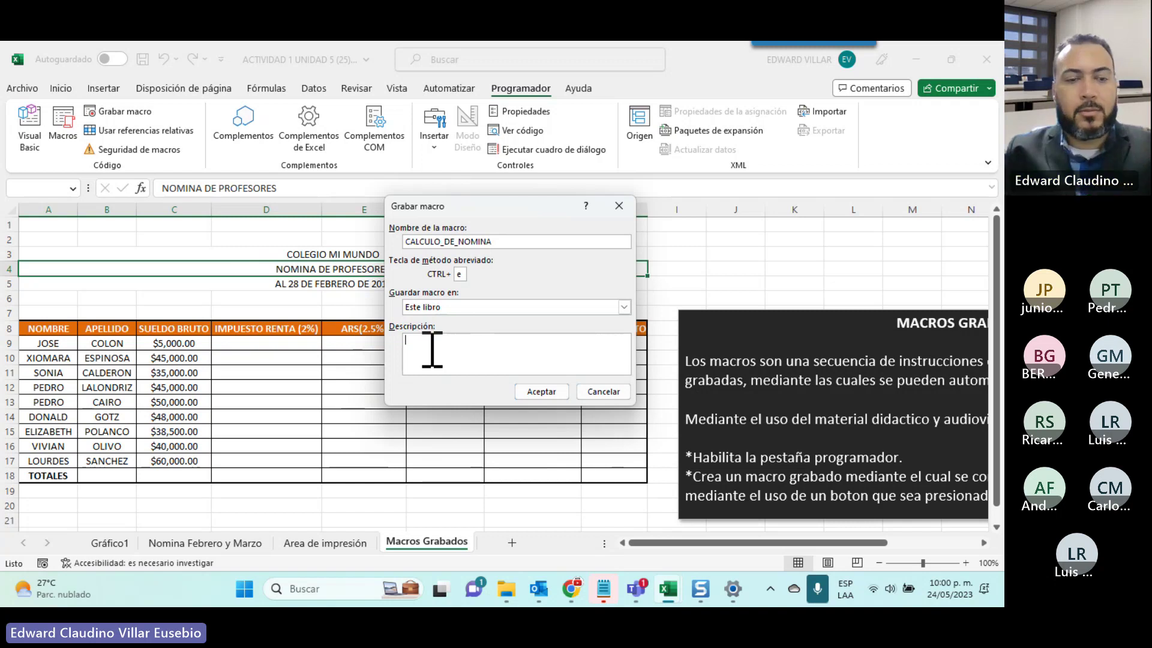
pyautogui.write('Ee e')
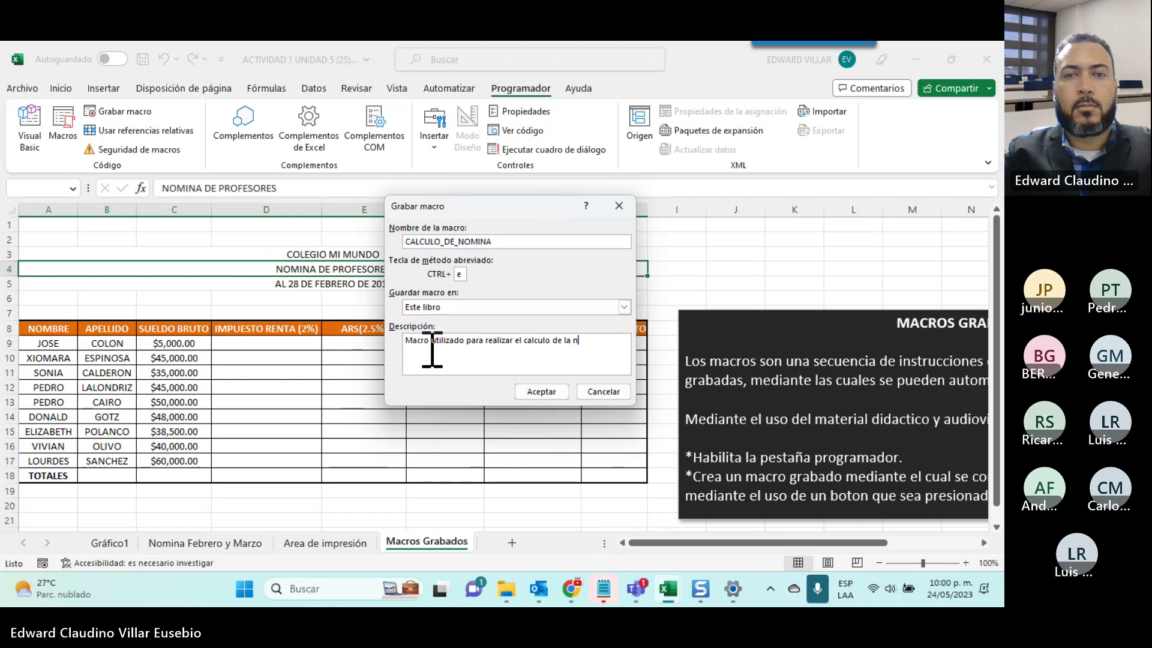
pyautogui.write('.')
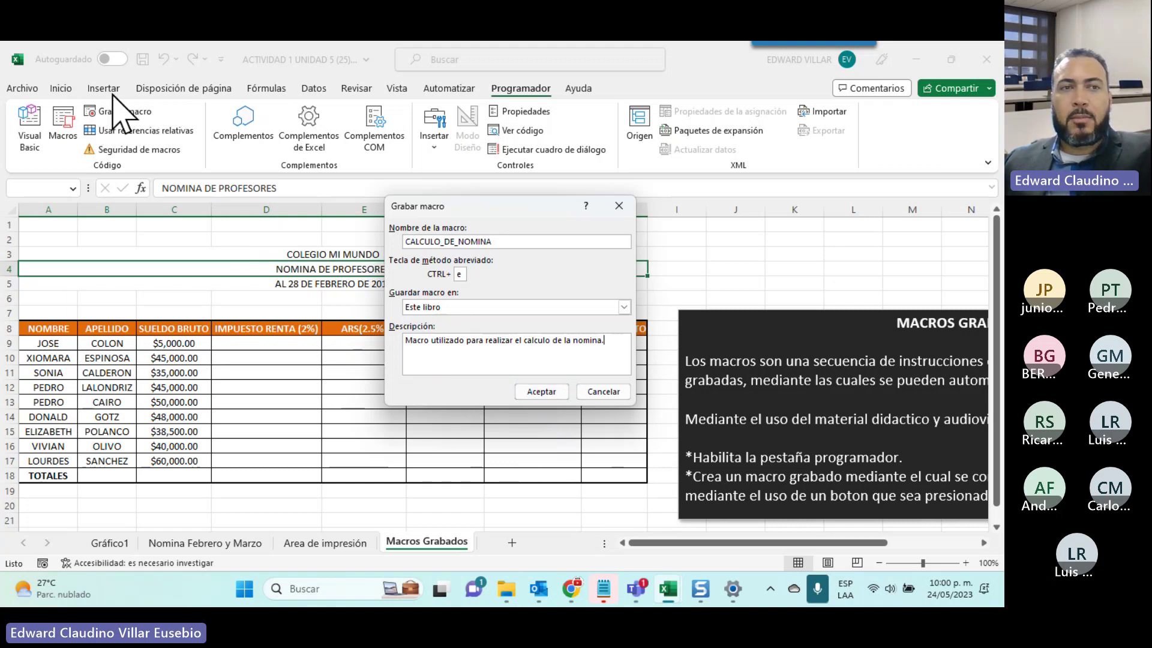
# Start recording the macro and enter =C9*2% in D9 for JOSE's income tax
pyautogui.click(542, 391)
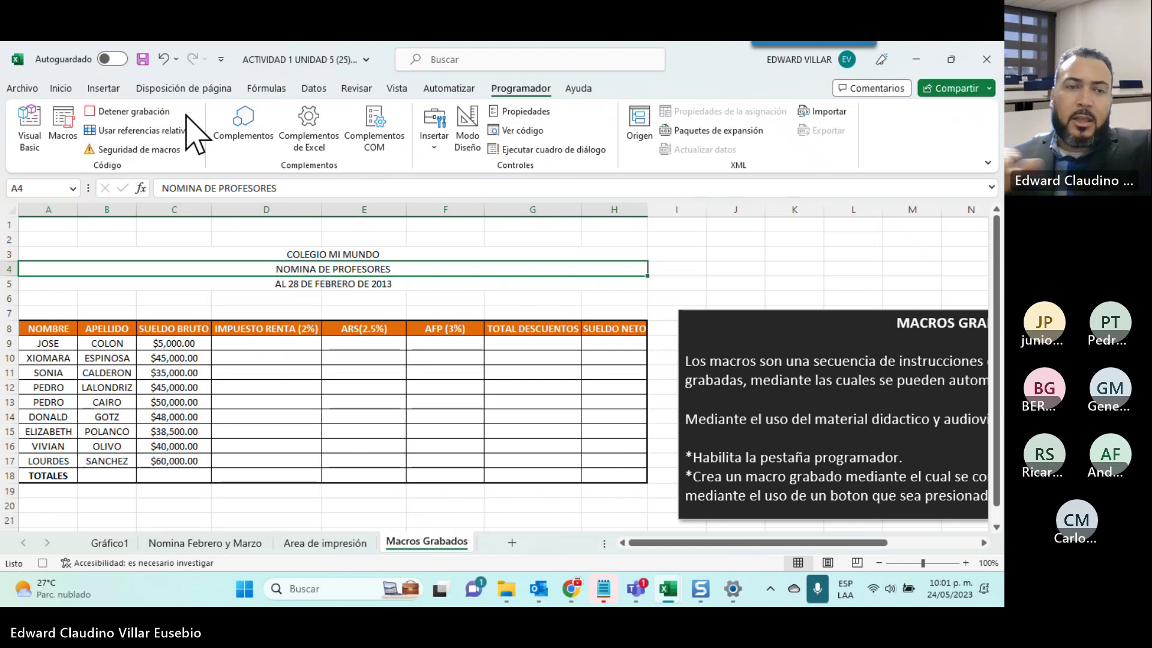
pyautogui.click(253, 341)
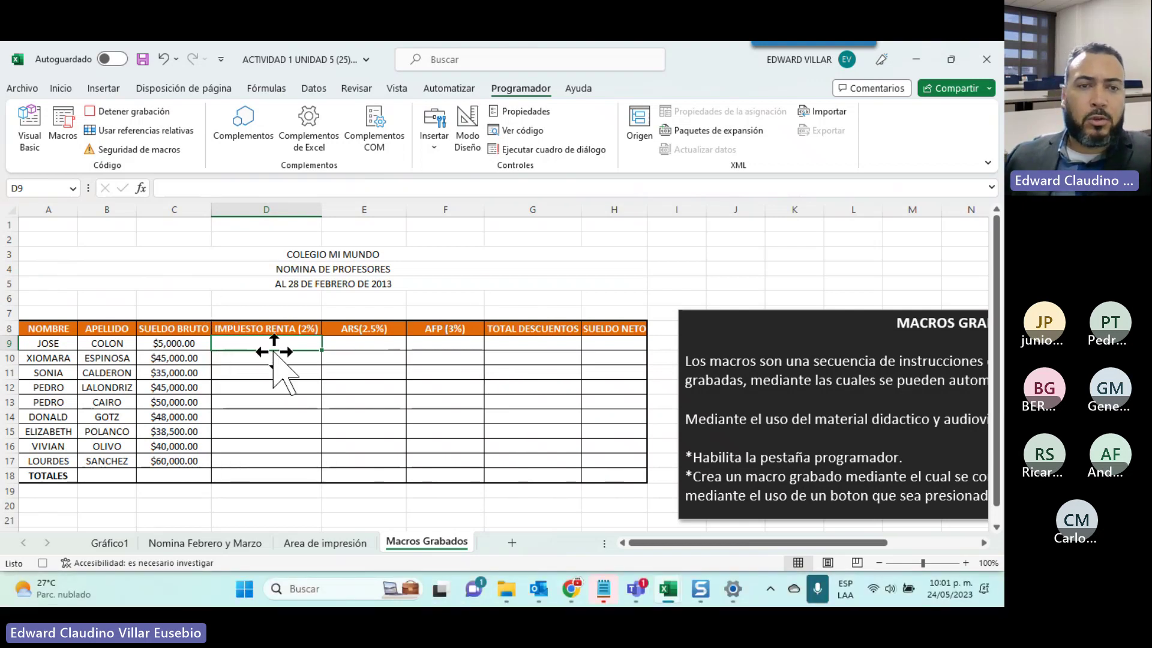
pyautogui.write('=')
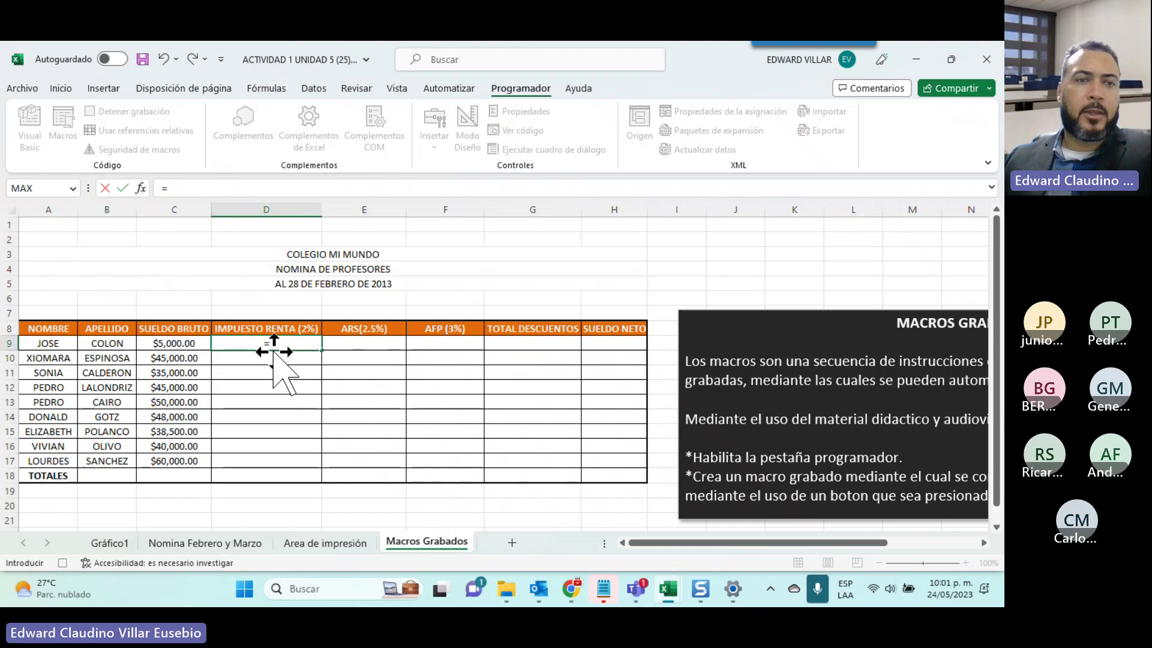
pyautogui.click(156, 344)
pyautogui.write('*')
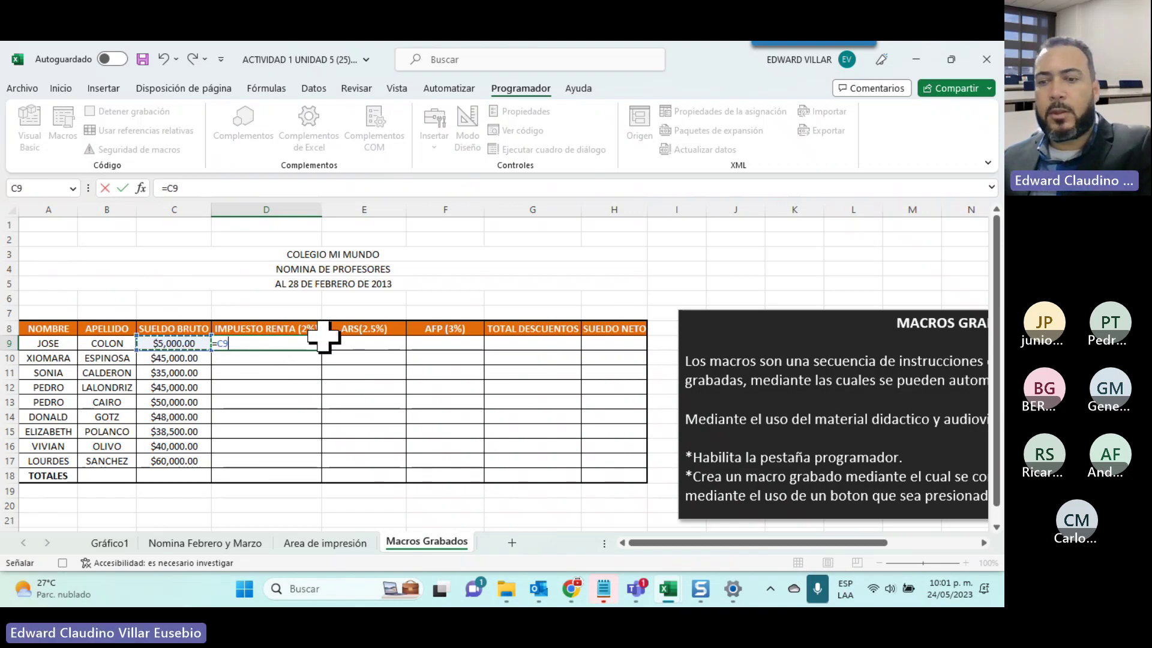
pyautogui.write('2')
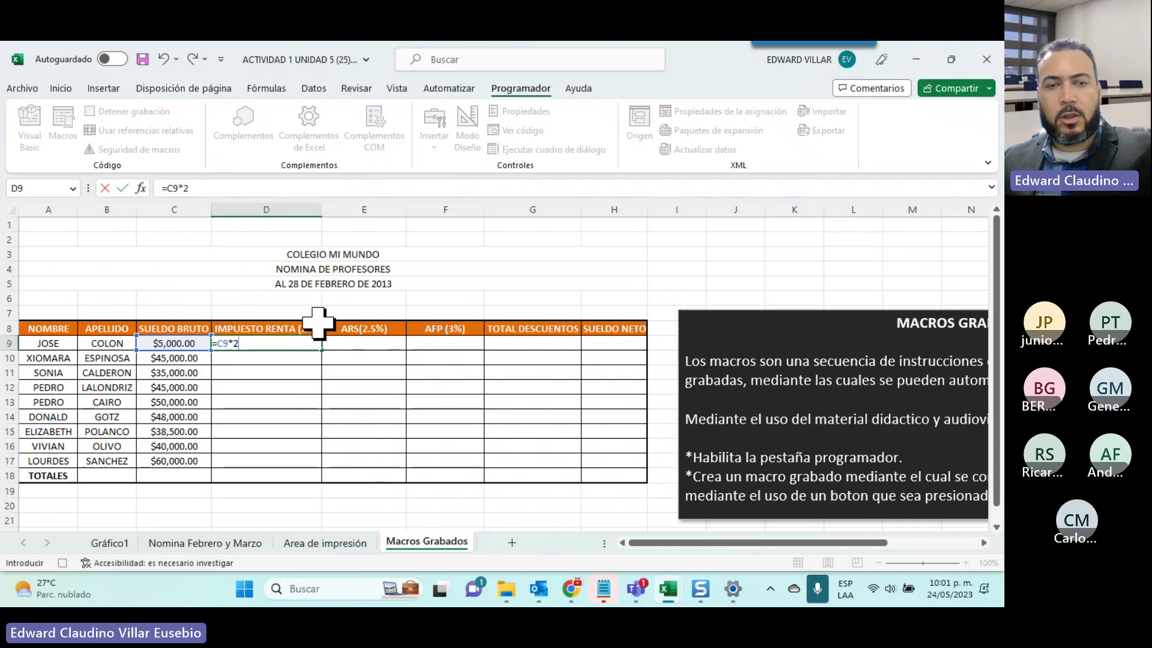
pyautogui.write('%')
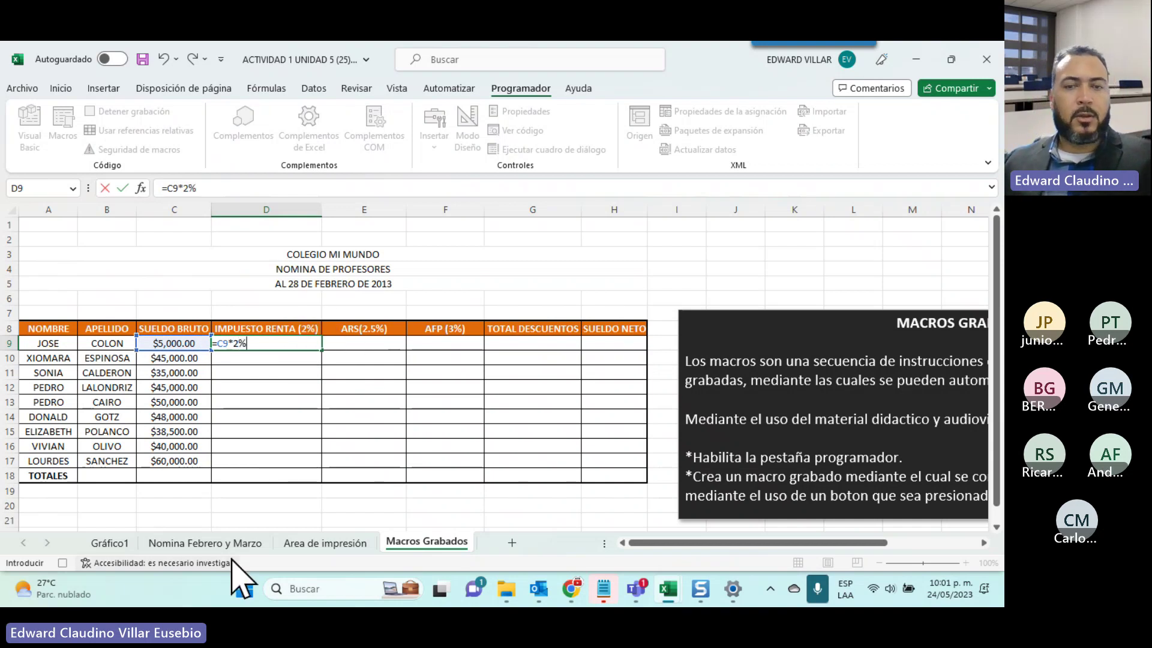
pyautogui.press('Return')
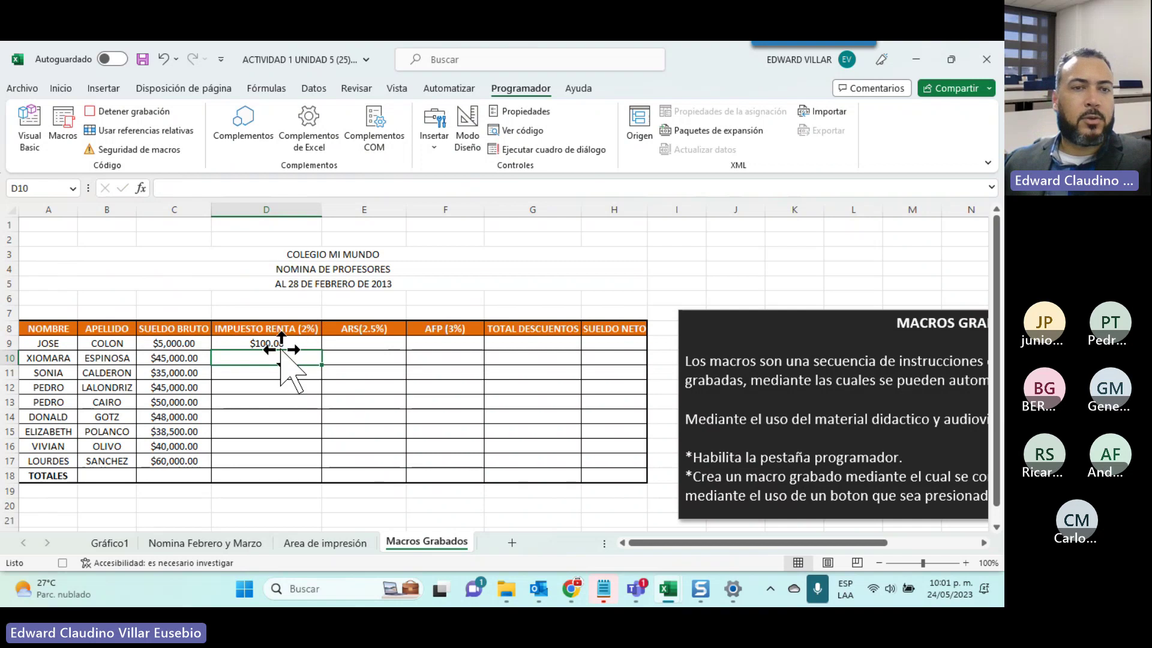
# Copy the 2% income tax formula down through D17
pyautogui.click(286, 340)
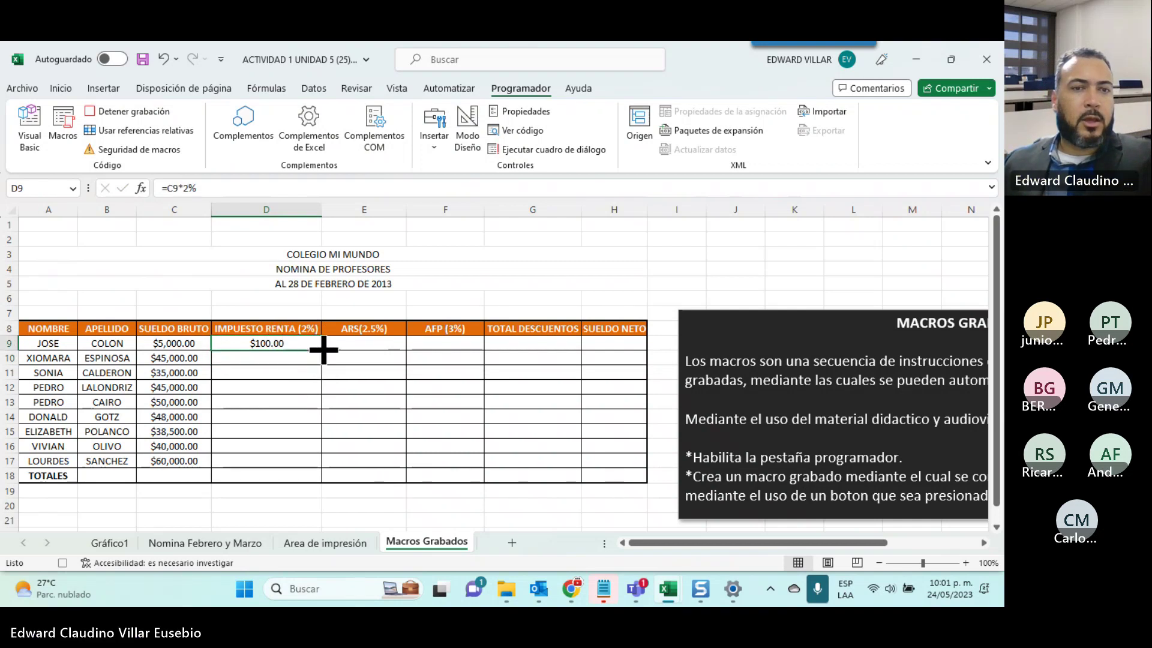
pyautogui.moveTo(321, 350); pyautogui.dragTo(314, 473)
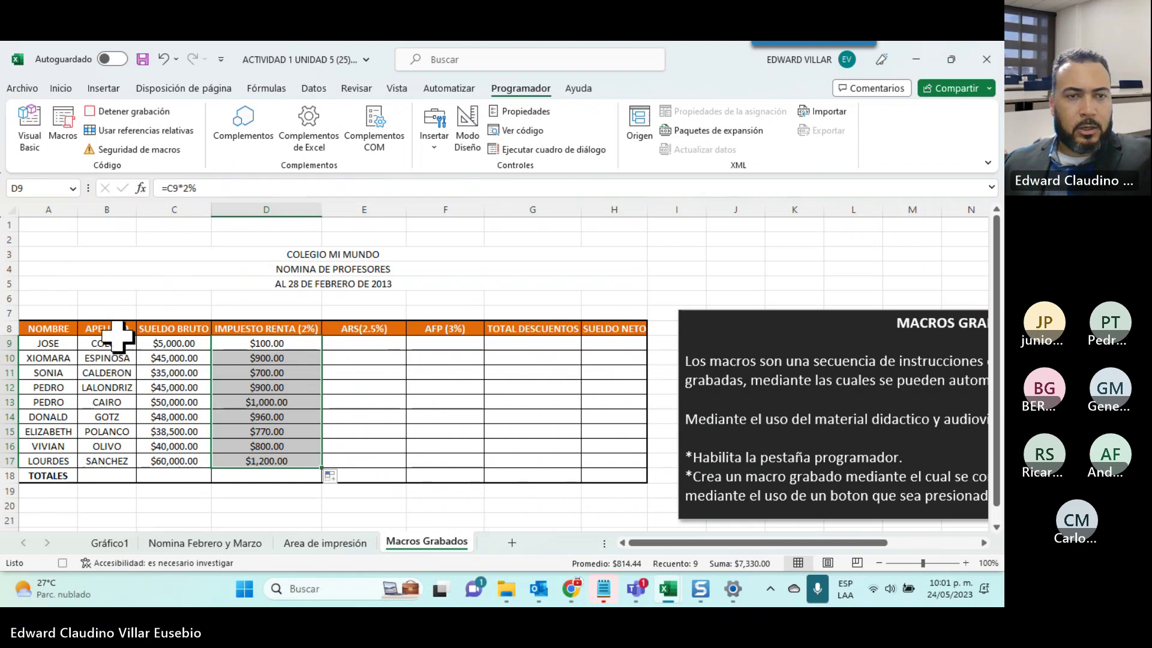
pyautogui.click(350, 345)
# Fill the ARS column E9:E17 with =C9*2.5%
pyautogui.write('=')
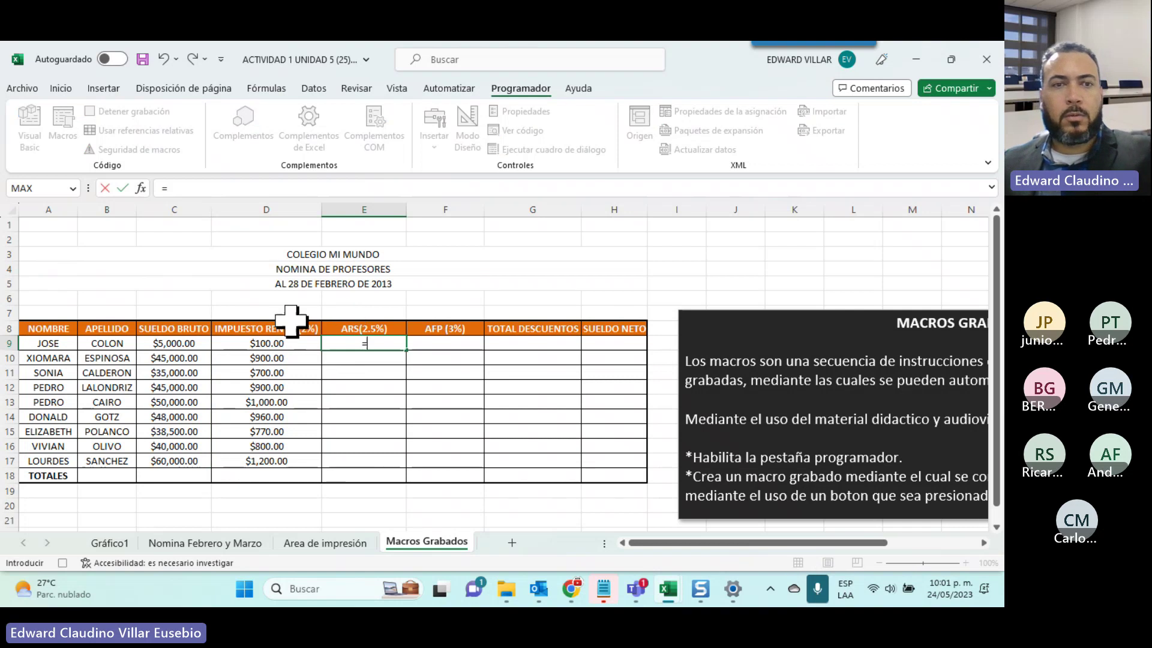
pyautogui.click(170, 345)
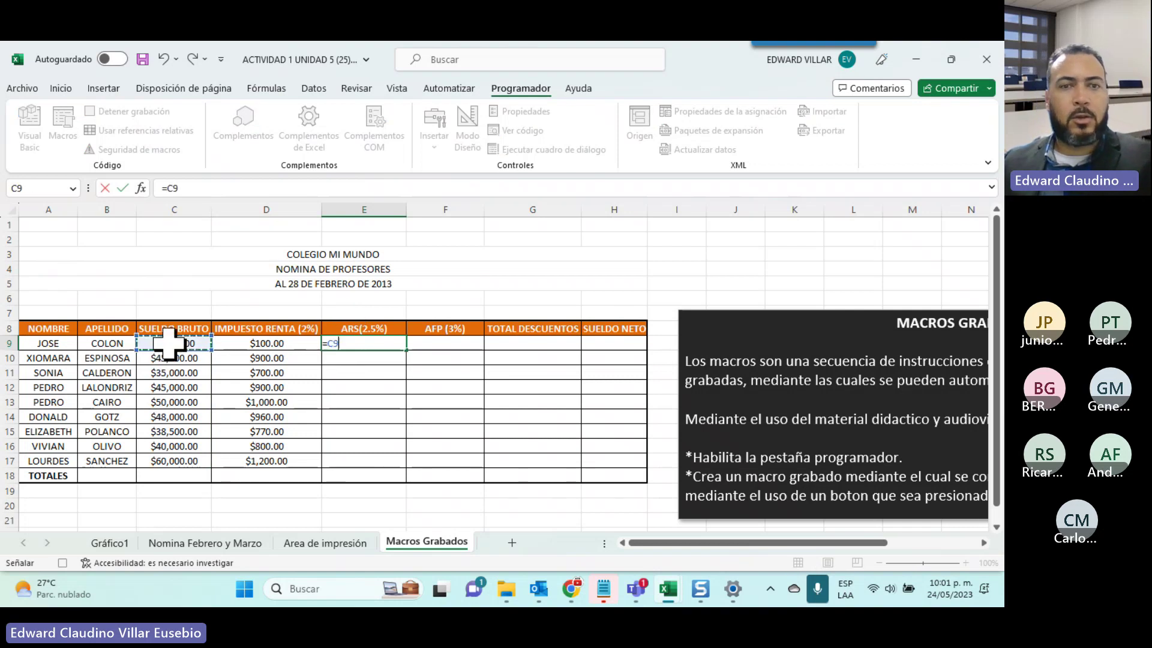
pyautogui.write('*2.5')
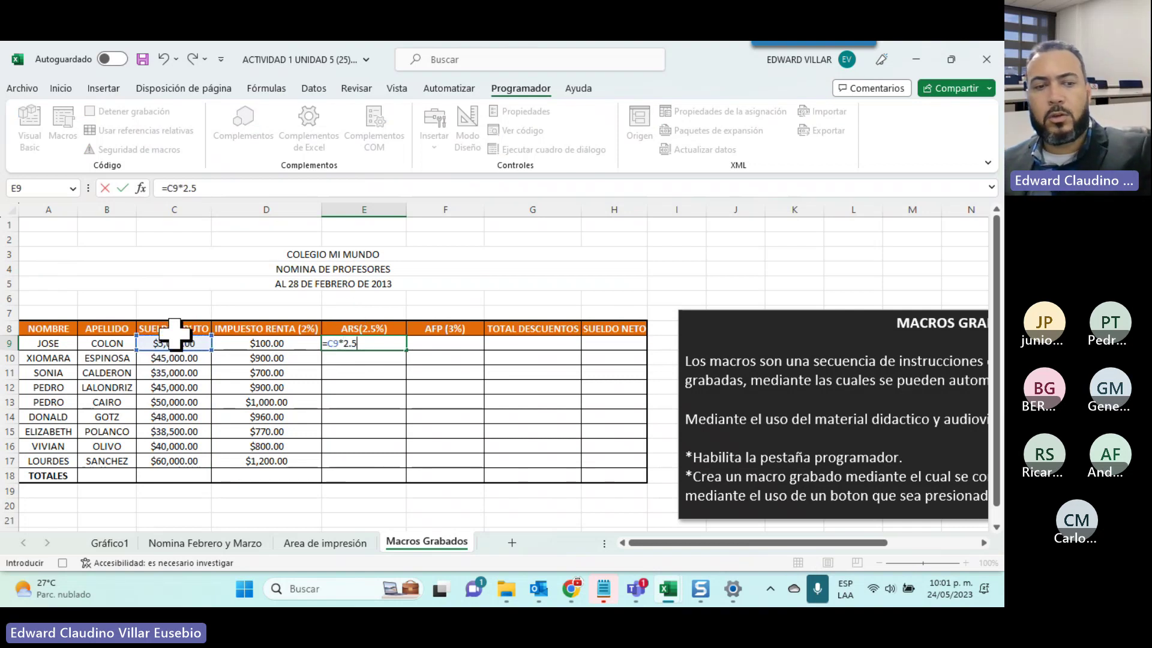
pyautogui.write('%')
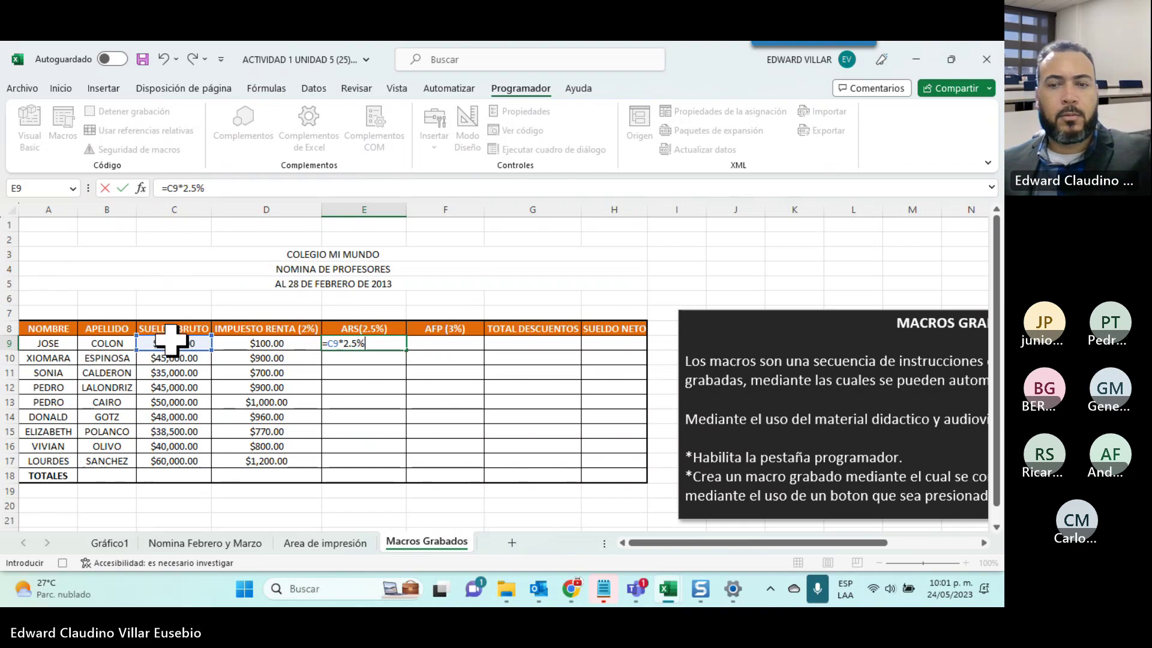
pyautogui.press('Return')
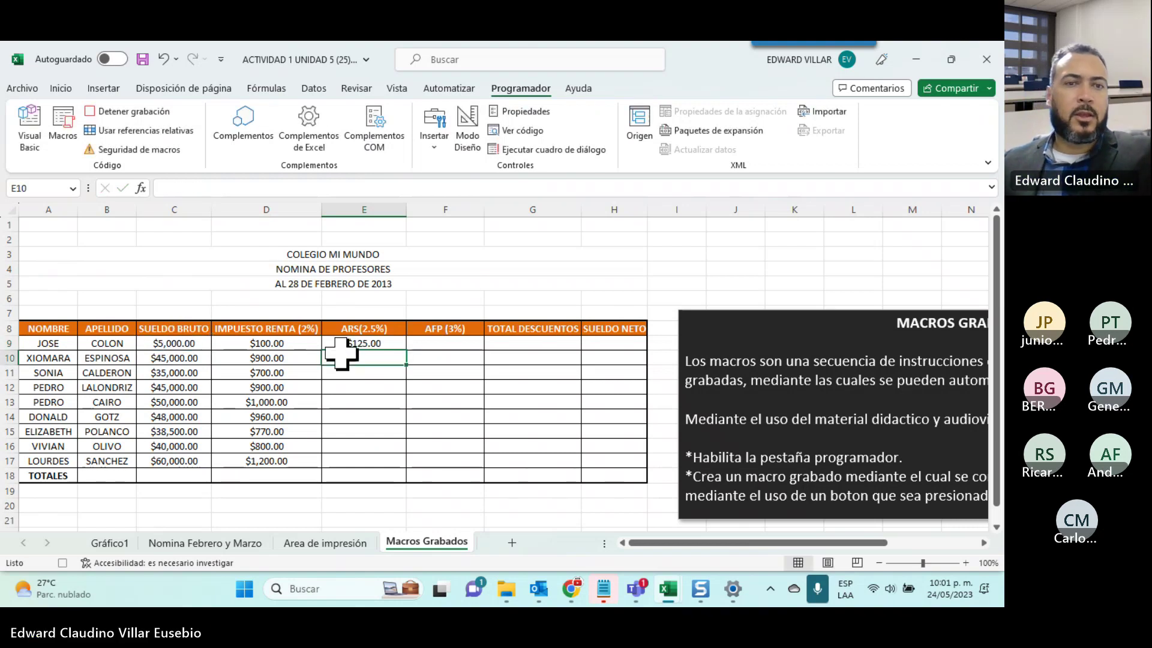
pyautogui.click(346, 346)
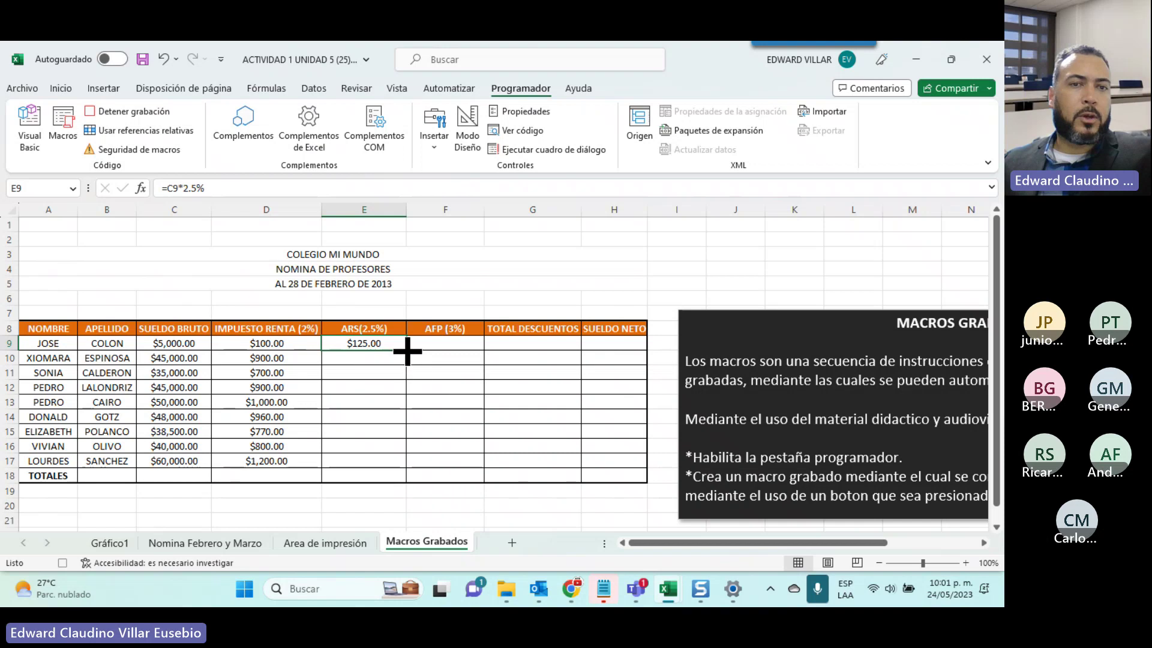
pyautogui.moveTo(407, 351); pyautogui.dragTo(390, 467)
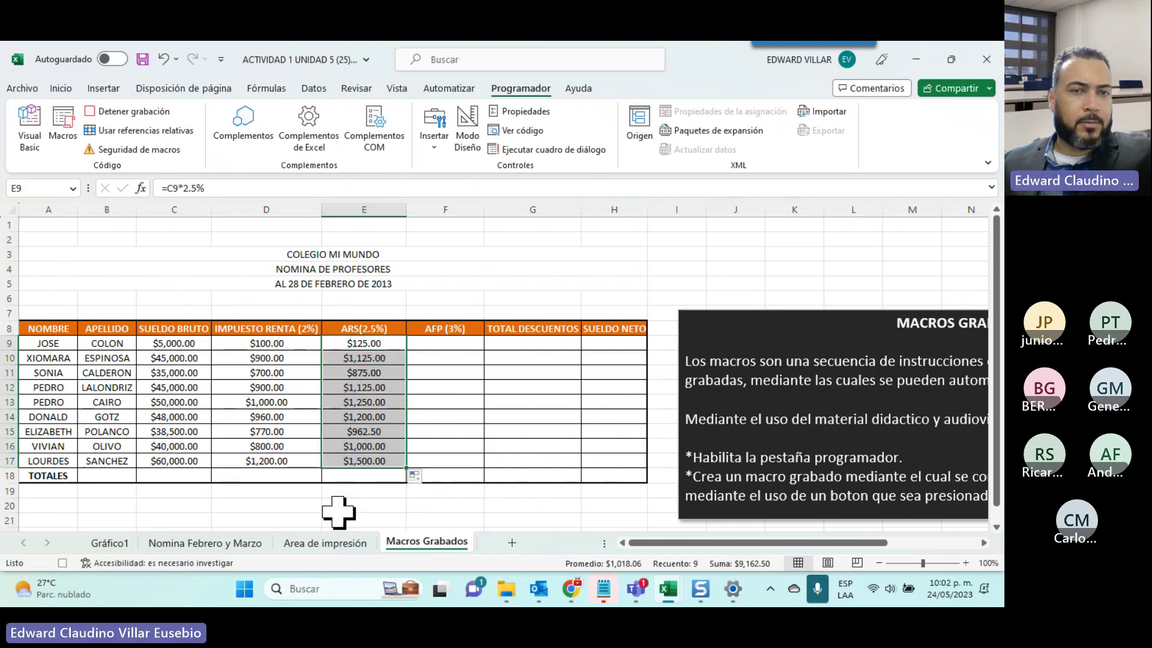
# Fill the AFP column F9:F17 with =C9*3%
pyautogui.click(443, 347)
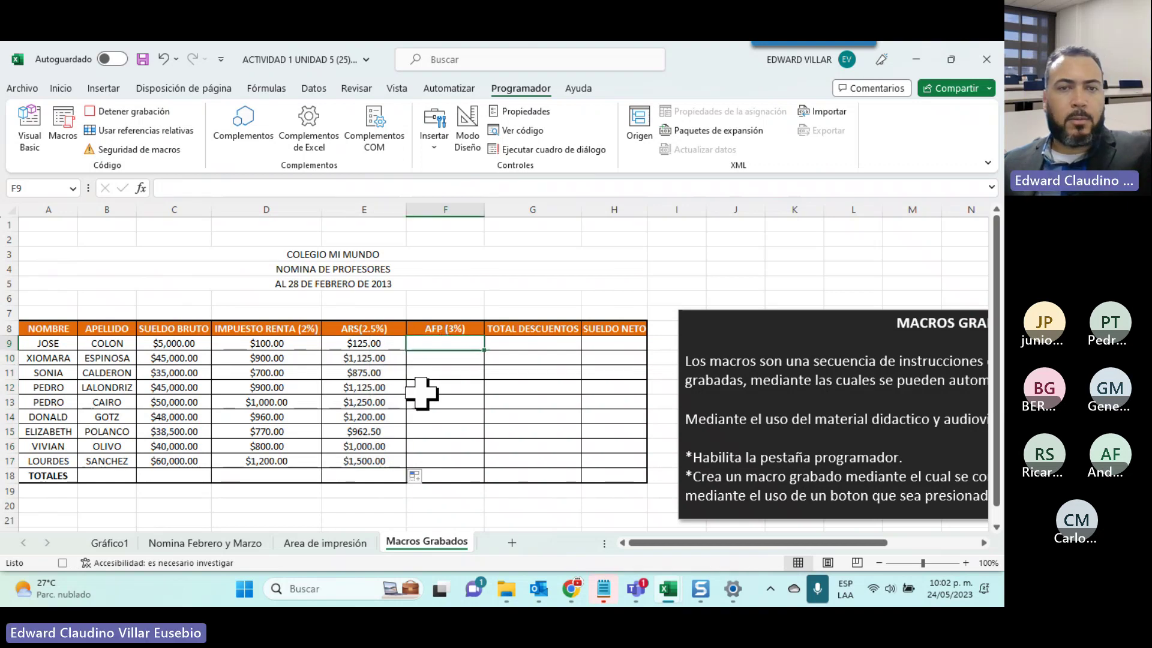
pyautogui.write('=')
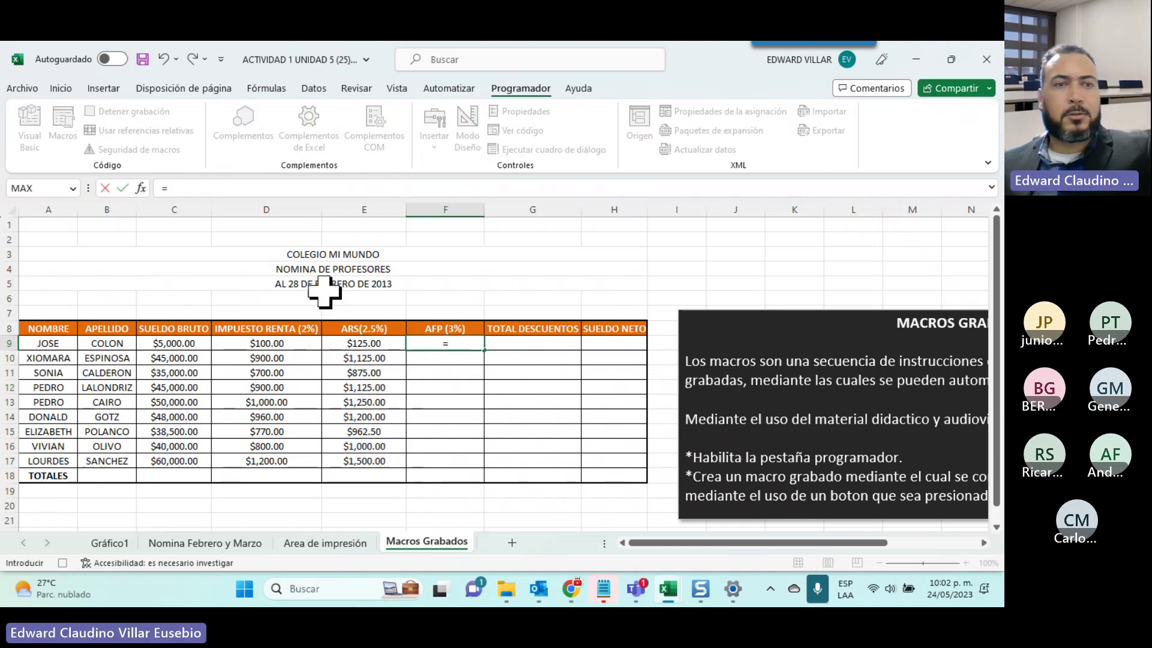
pyautogui.click(157, 345)
pyautogui.write('*')
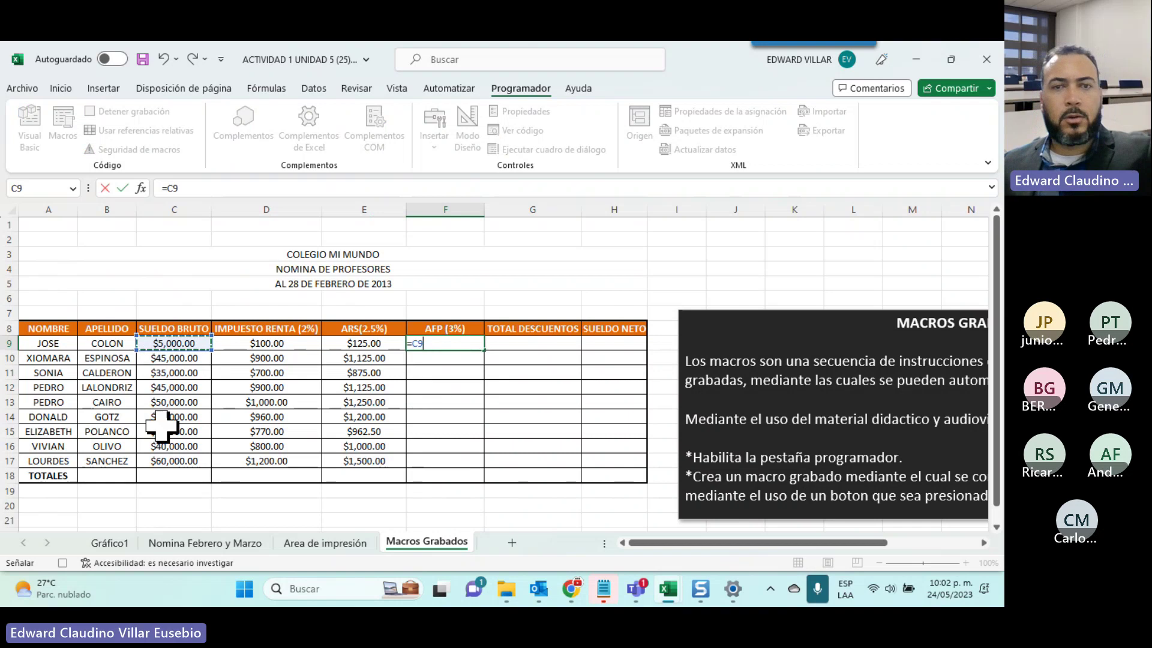
pyautogui.write('3%')
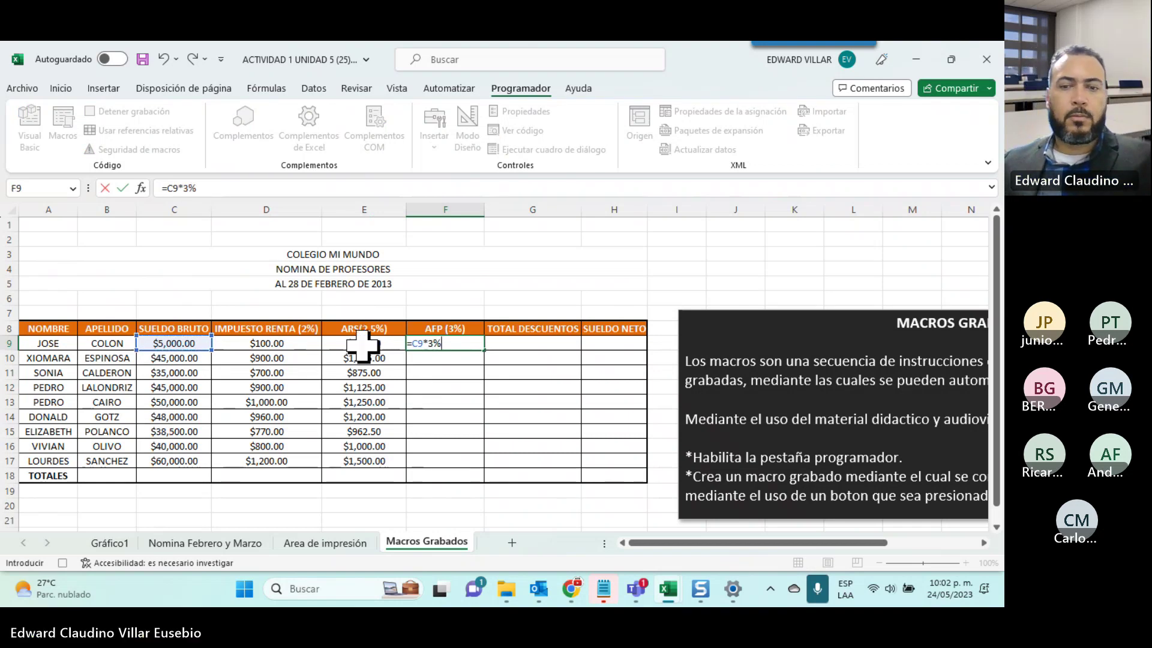
pyautogui.press('Return')
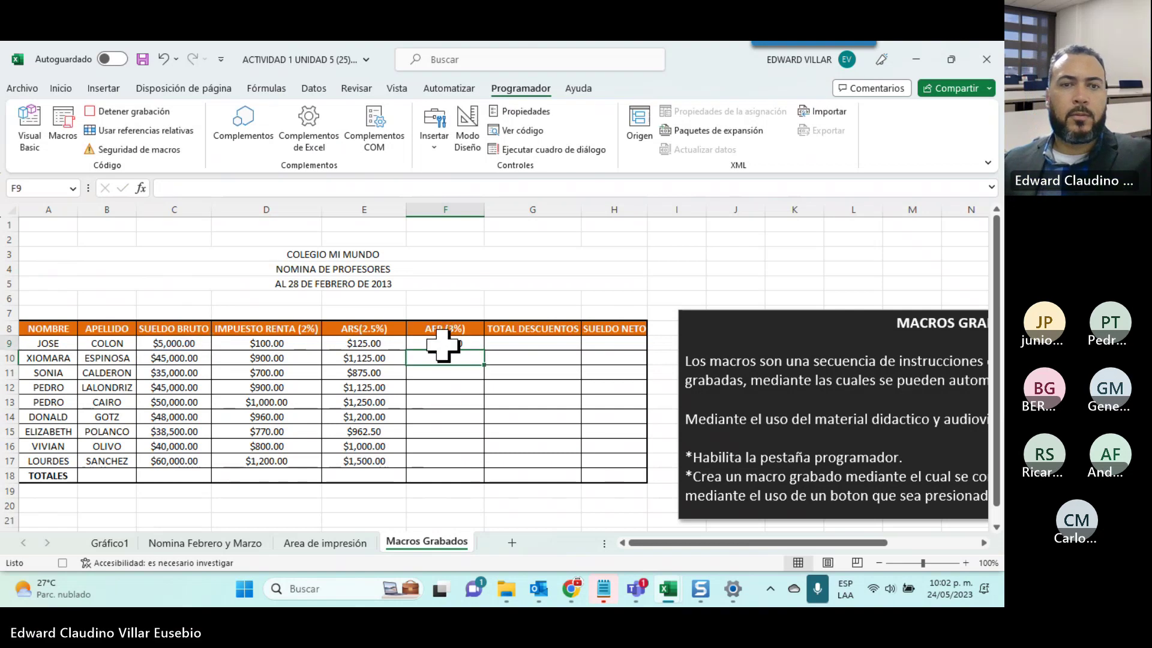
pyautogui.click(444, 342)
pyautogui.moveTo(484, 349); pyautogui.dragTo(474, 472)
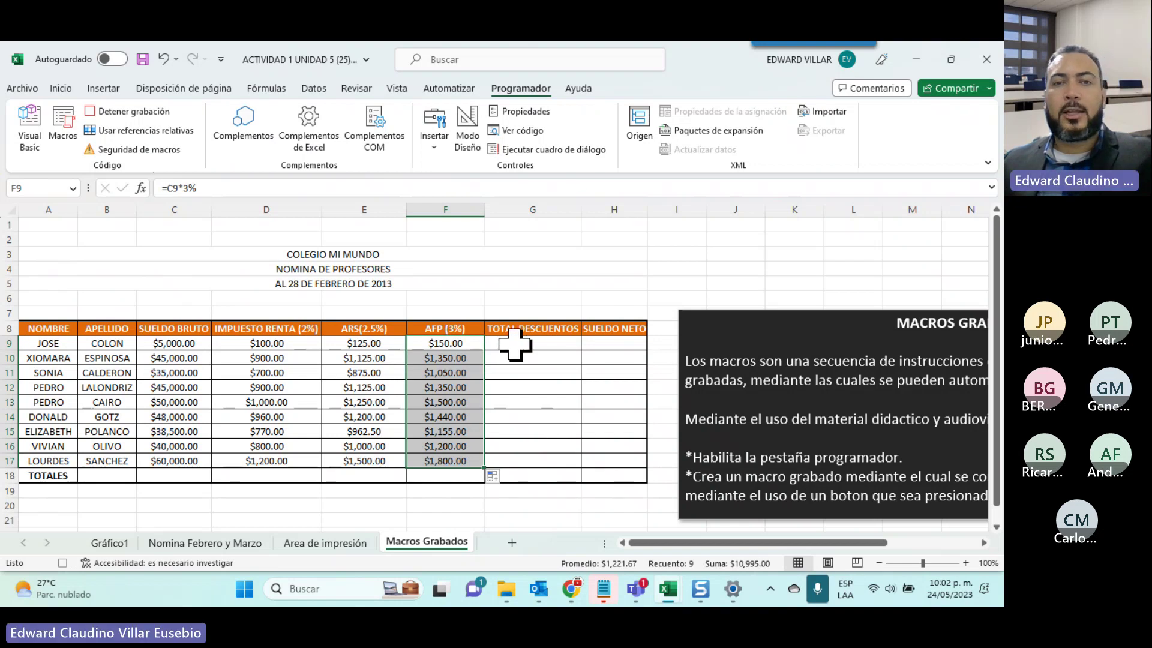
pyautogui.click(534, 344)
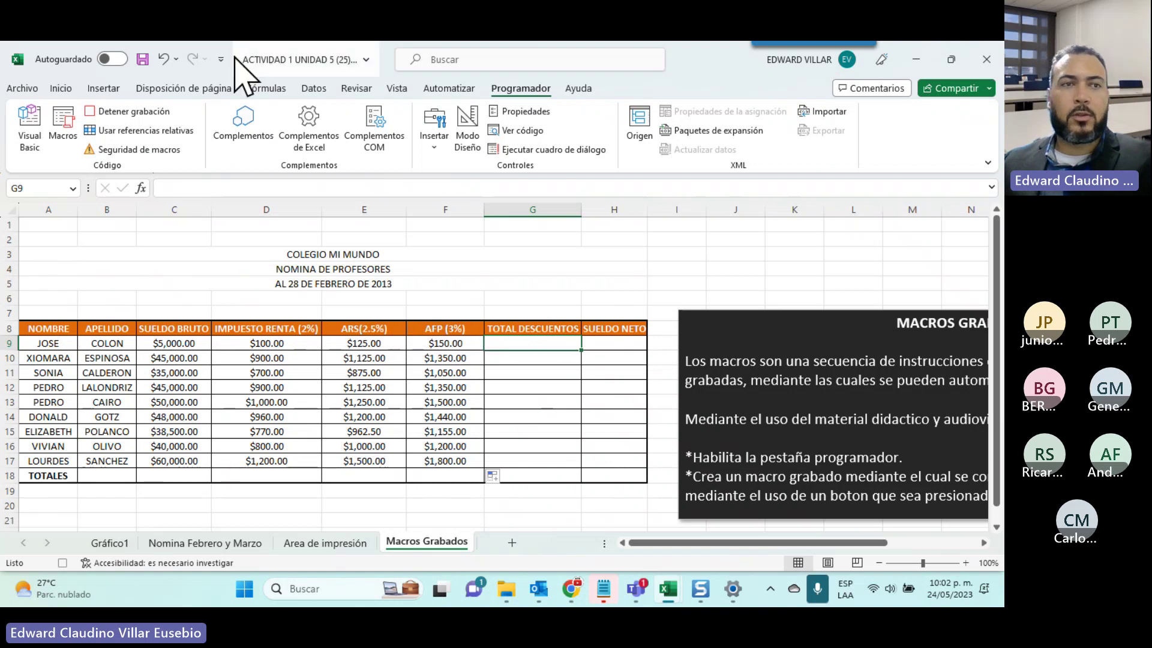
# AutoSum D9:F9 into G9 as =SUMA(D9:F9) and copy it down to G17
pyautogui.click(61, 88)
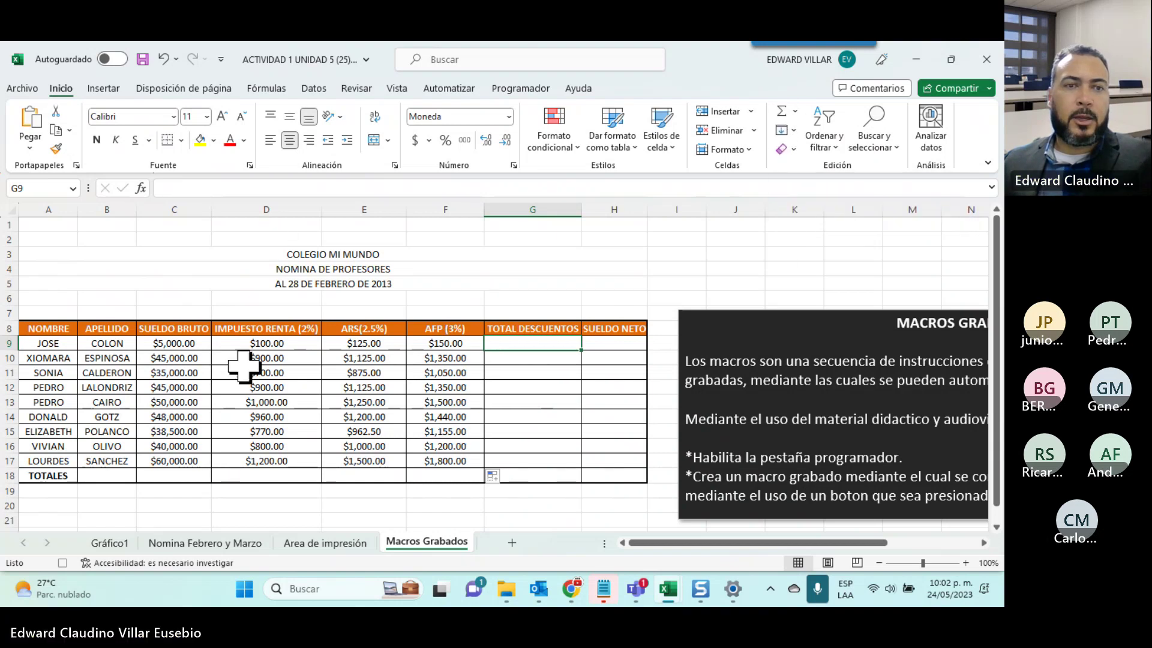
pyautogui.click(249, 340)
pyautogui.moveTo(250, 341); pyautogui.dragTo(540, 341)
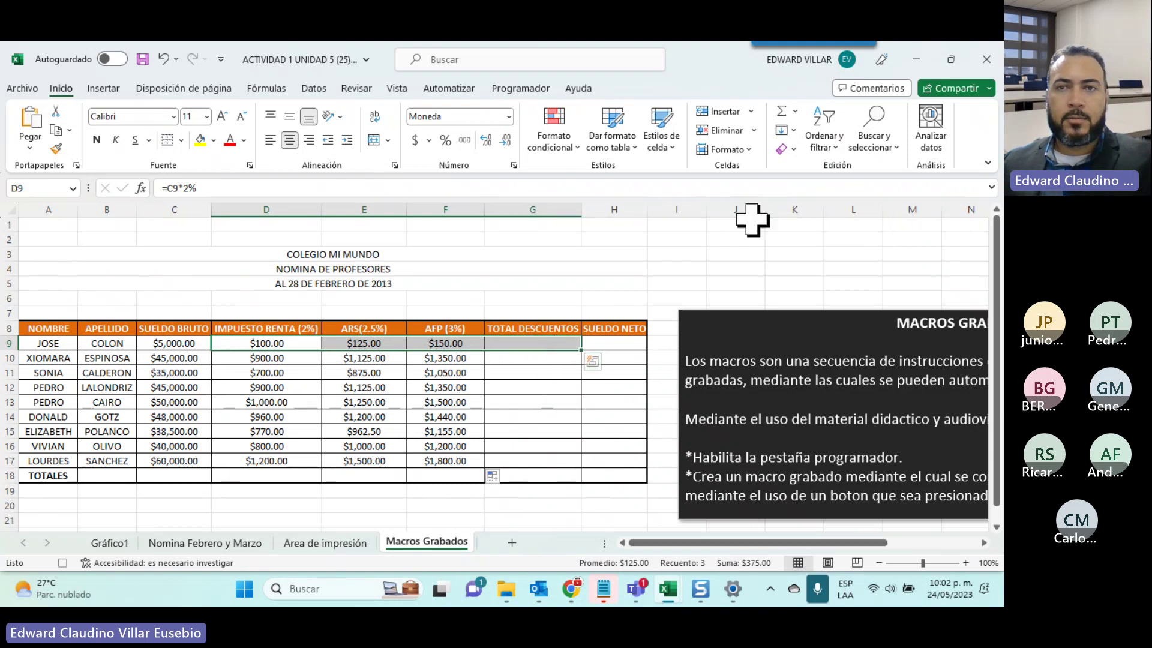
pyautogui.click(780, 114)
pyautogui.click(569, 343)
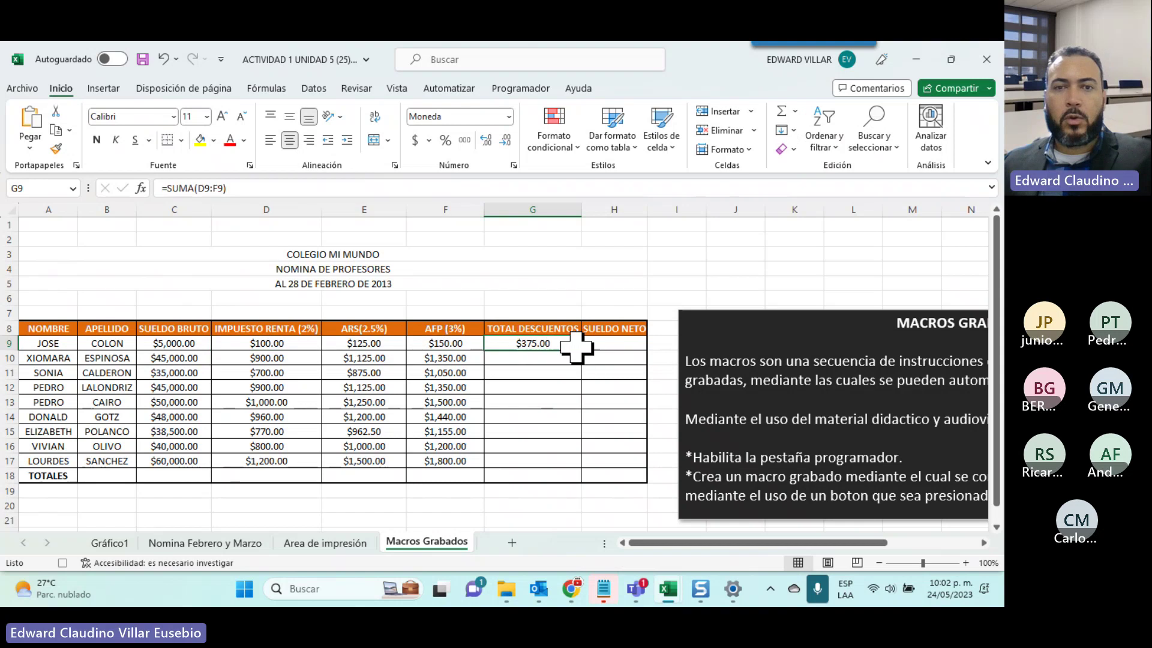
pyautogui.moveTo(581, 350); pyautogui.dragTo(569, 473)
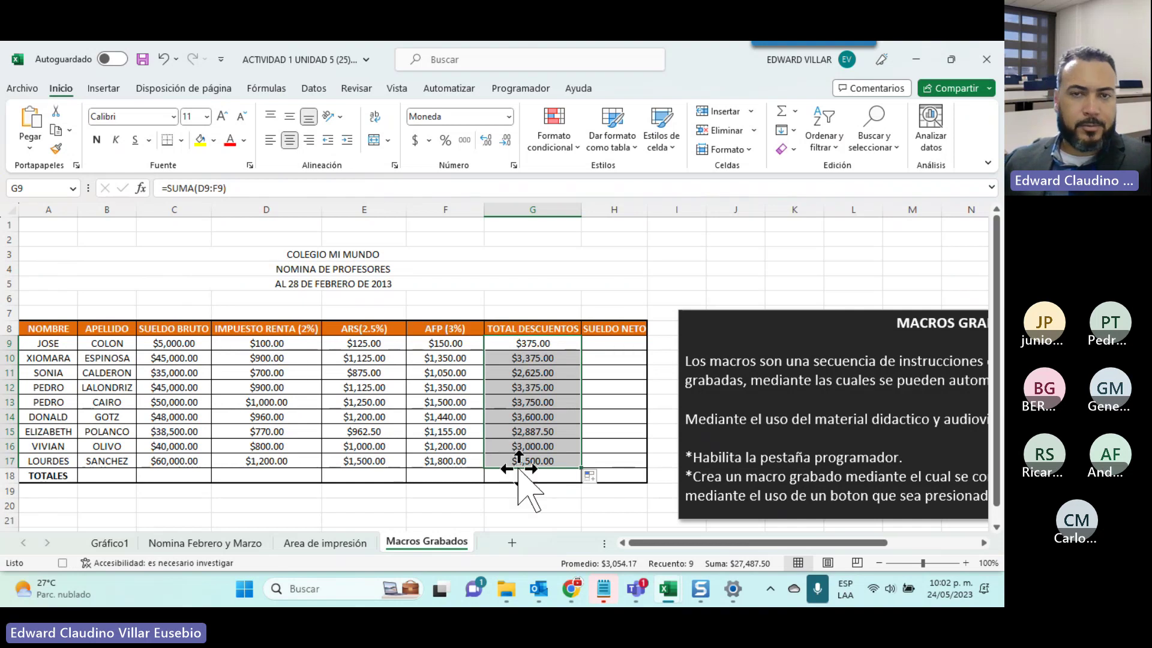
pyautogui.click(618, 346)
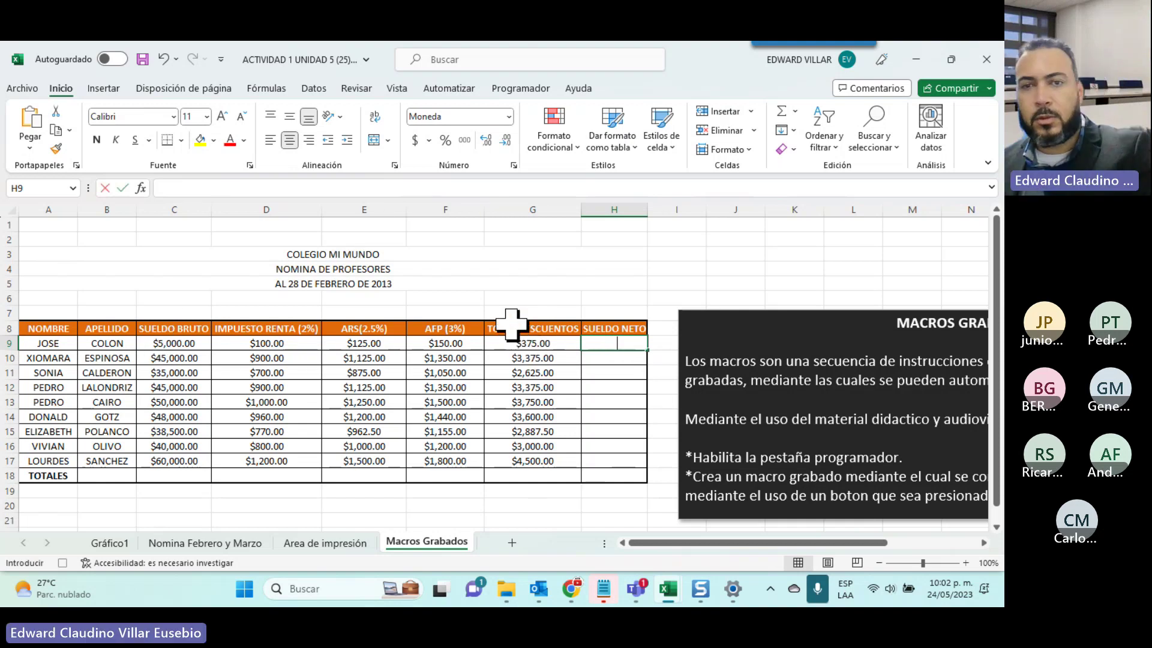
# Enter the net salary formula =C9-G9 in H9 and copy it down to H17
pyautogui.write('=')
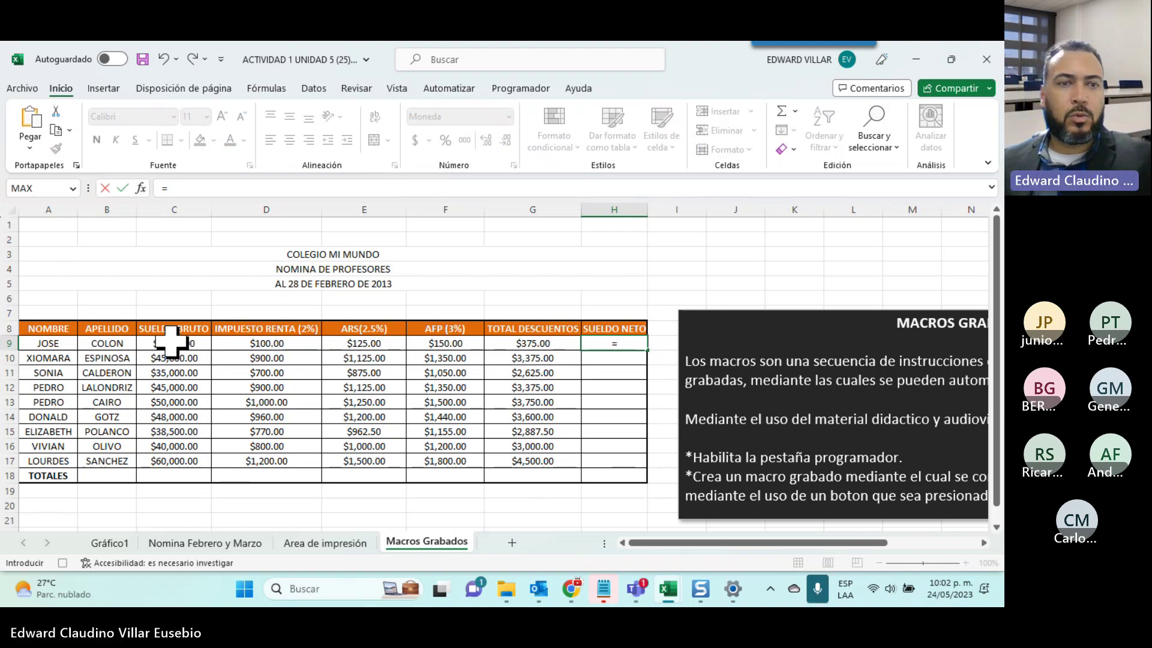
pyautogui.click(173, 347)
pyautogui.write('-')
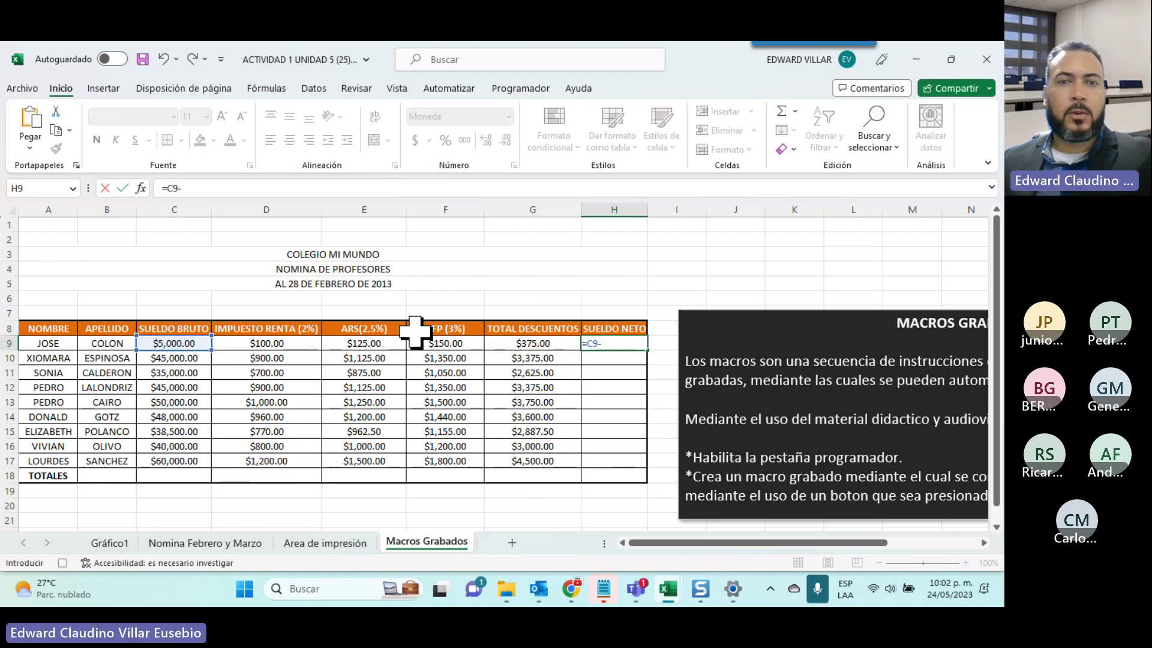
pyautogui.click(526, 345)
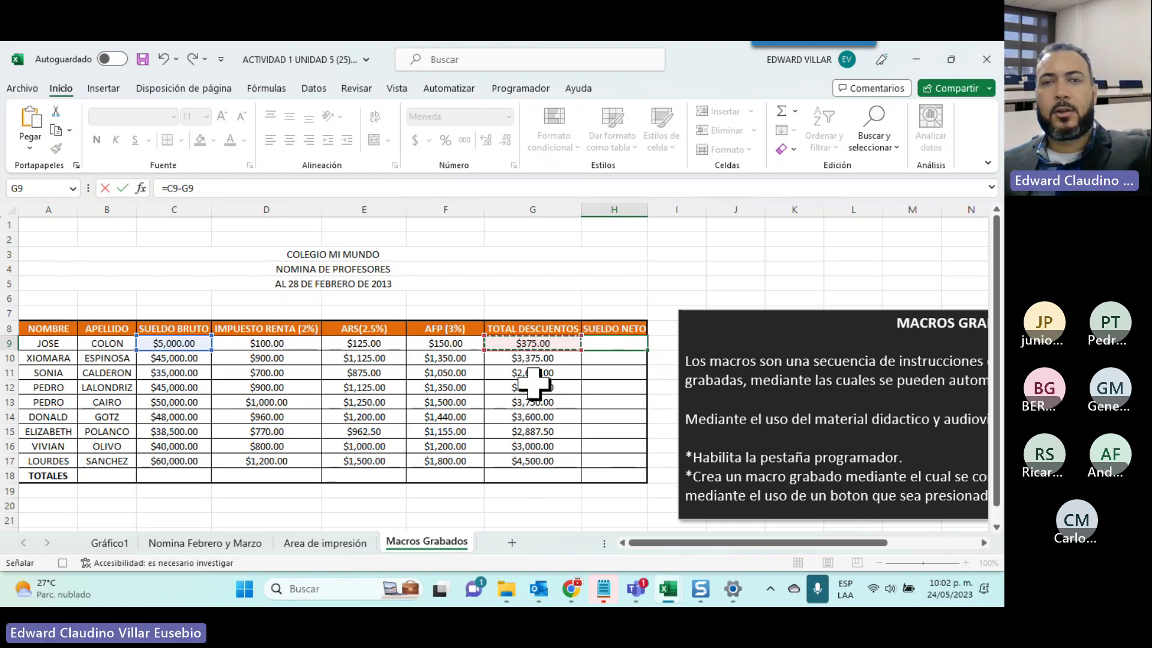
pyautogui.press('Return')
pyautogui.click(596, 342)
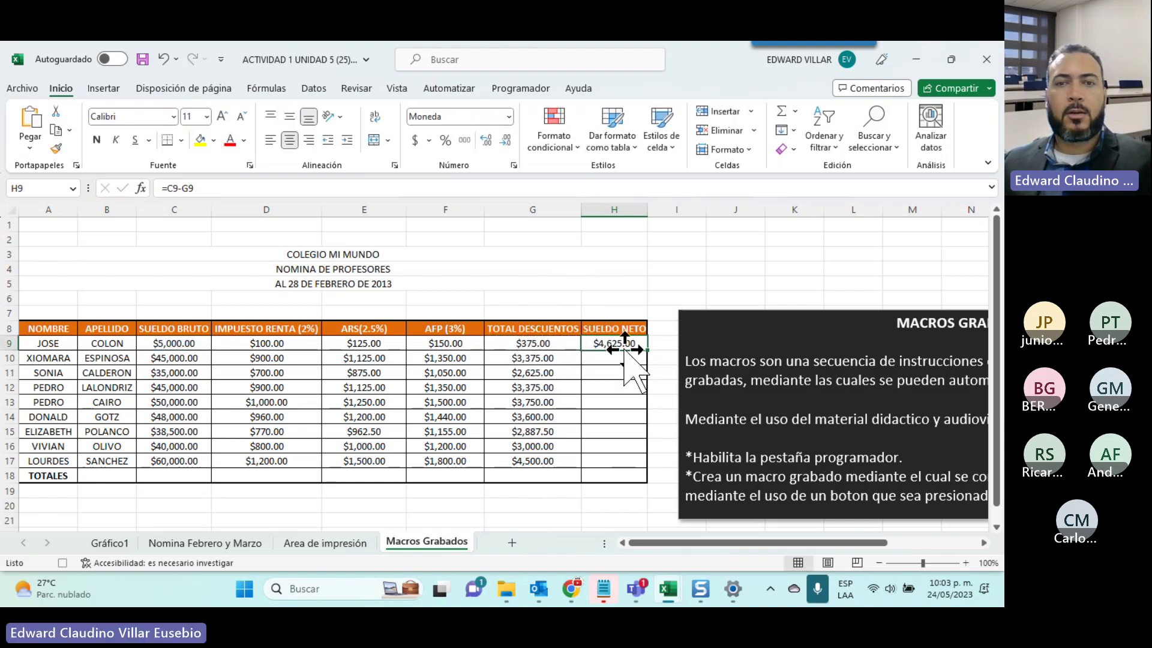
pyautogui.moveTo(648, 350); pyautogui.dragTo(635, 469)
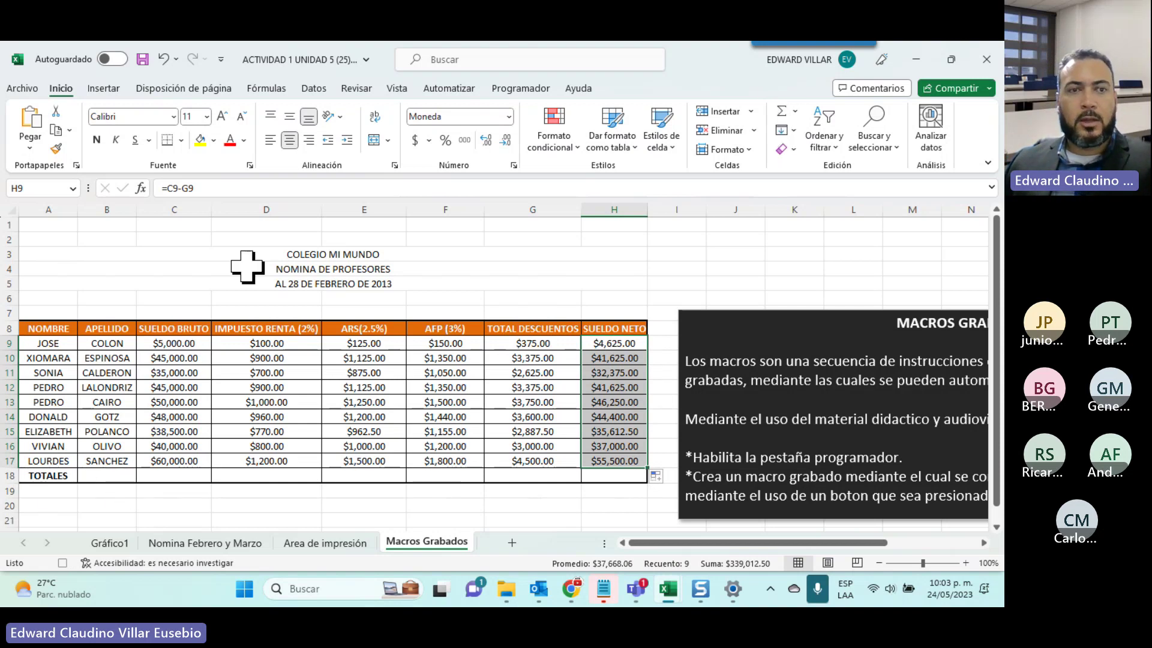
pyautogui.moveTo(187, 344); pyautogui.dragTo(152, 476)
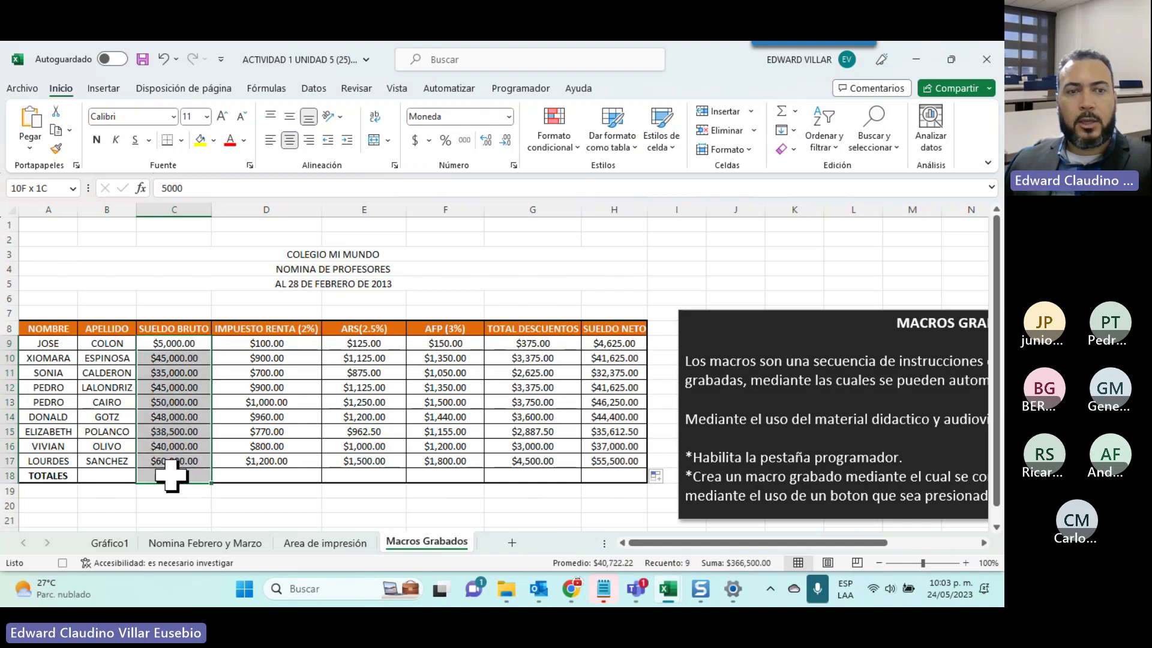
# AutoSum gross salaries into C18 and copy the total across D18:H18, net reaching $339,012.50
pyautogui.click(783, 113)
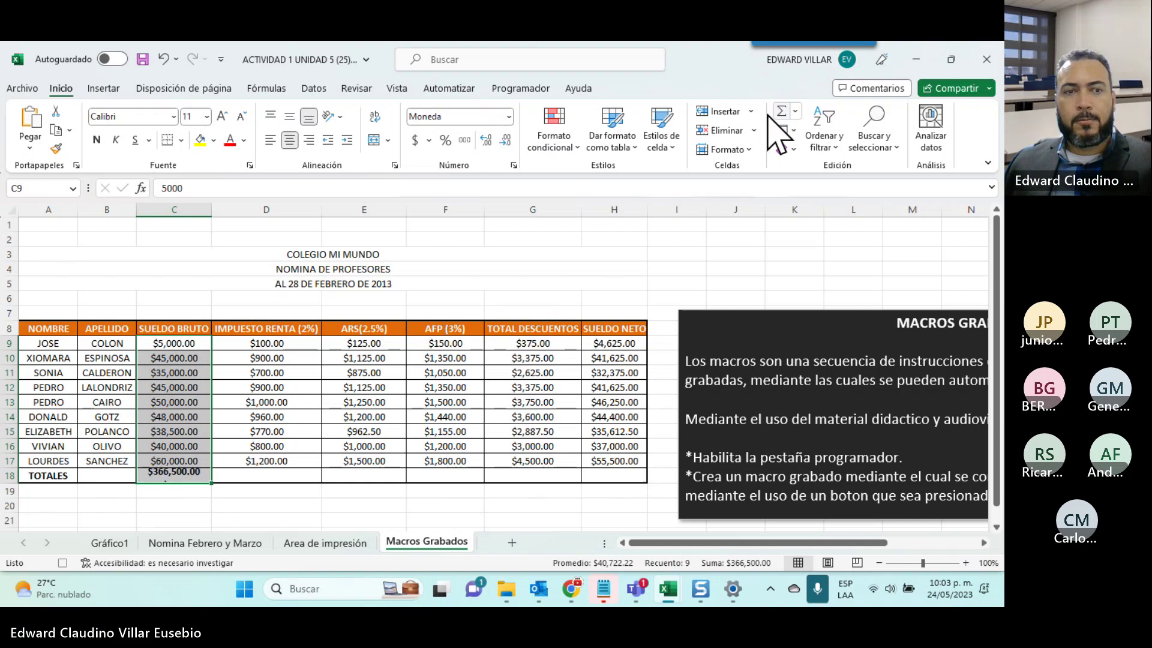
pyautogui.click(147, 476)
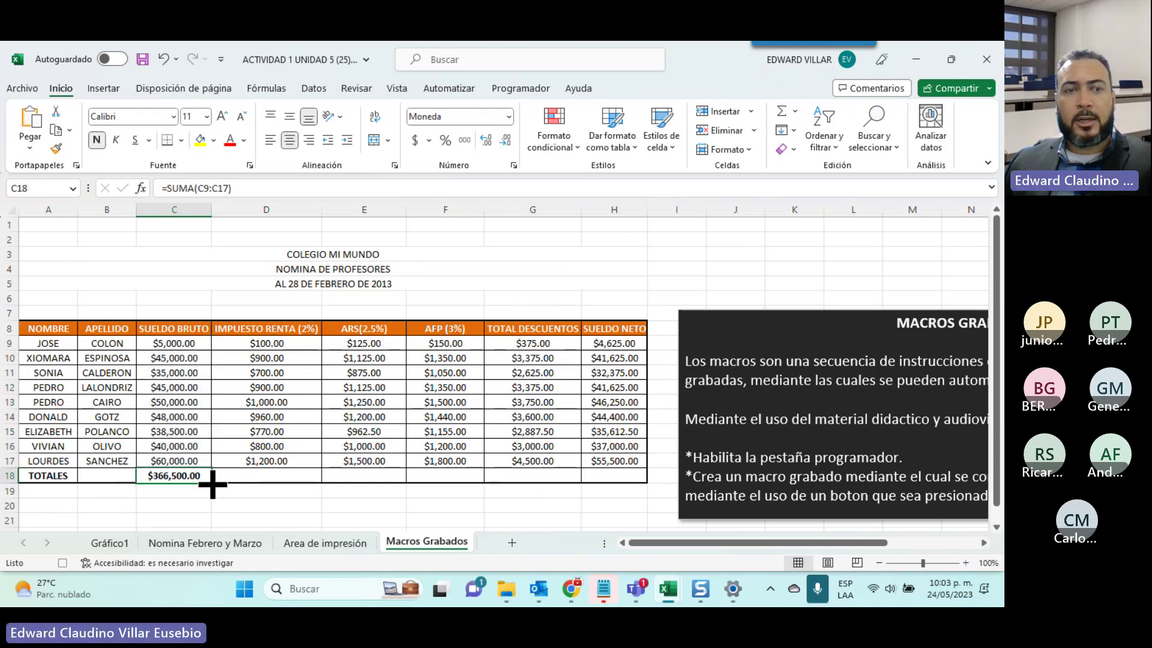
pyautogui.moveTo(212, 484); pyautogui.dragTo(554, 483)
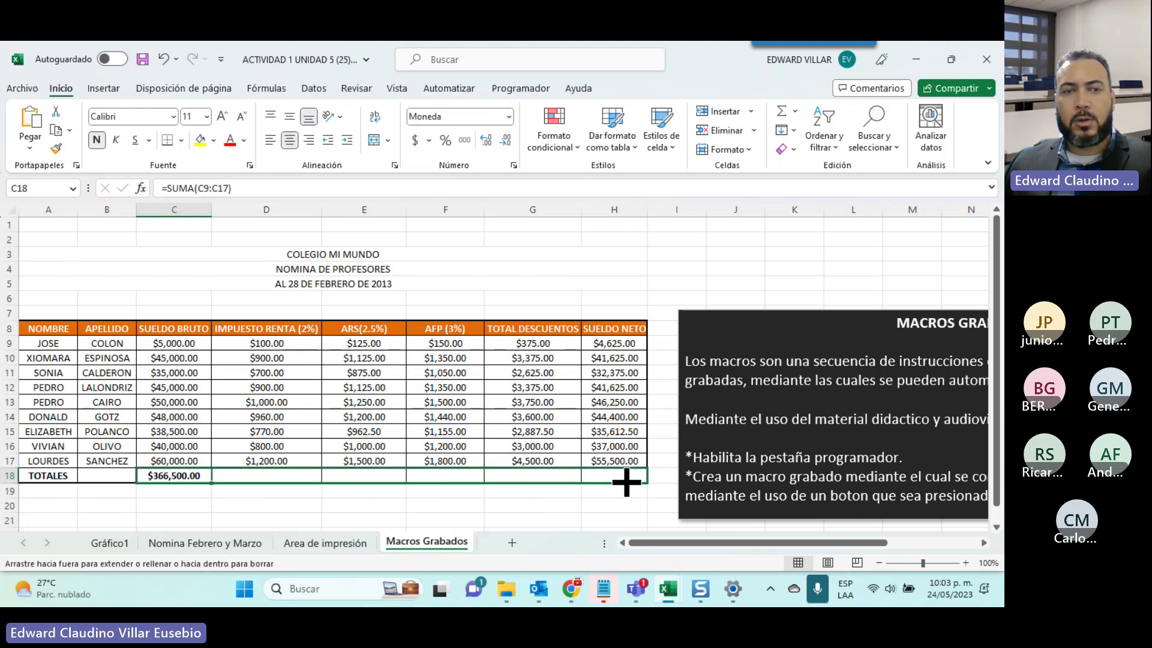
pyautogui.moveTo(626, 482); pyautogui.dragTo(624, 480)
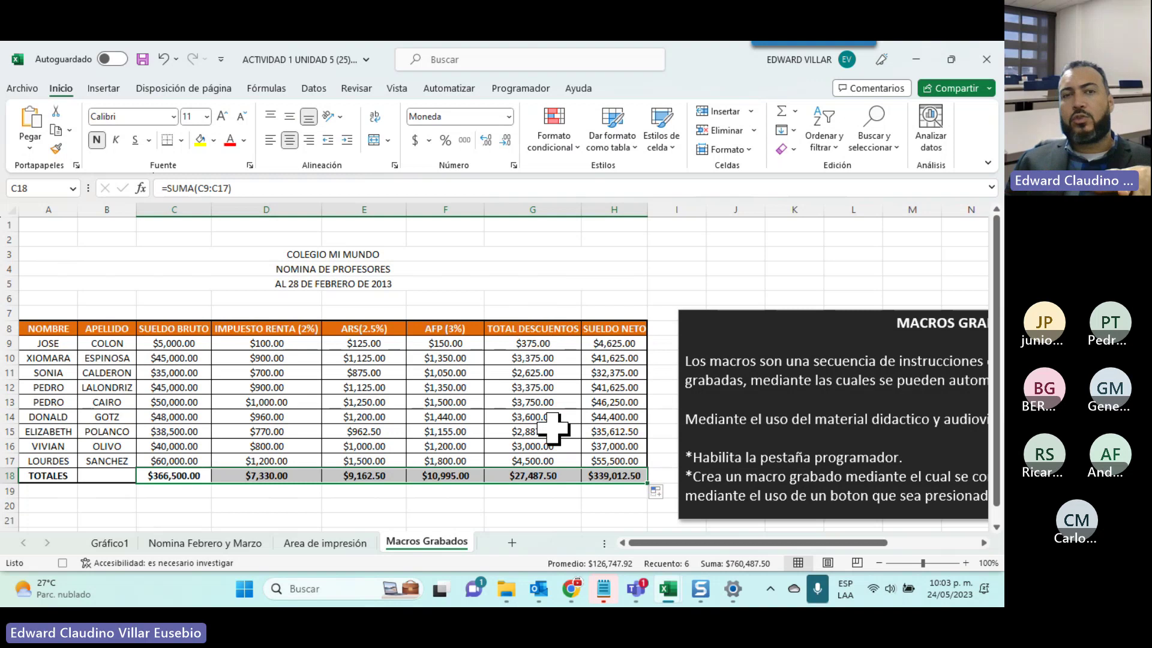
# Stop the recording, then open CALCULO_DE_NOMINA from the Macros list for editing
pyautogui.click(519, 88)
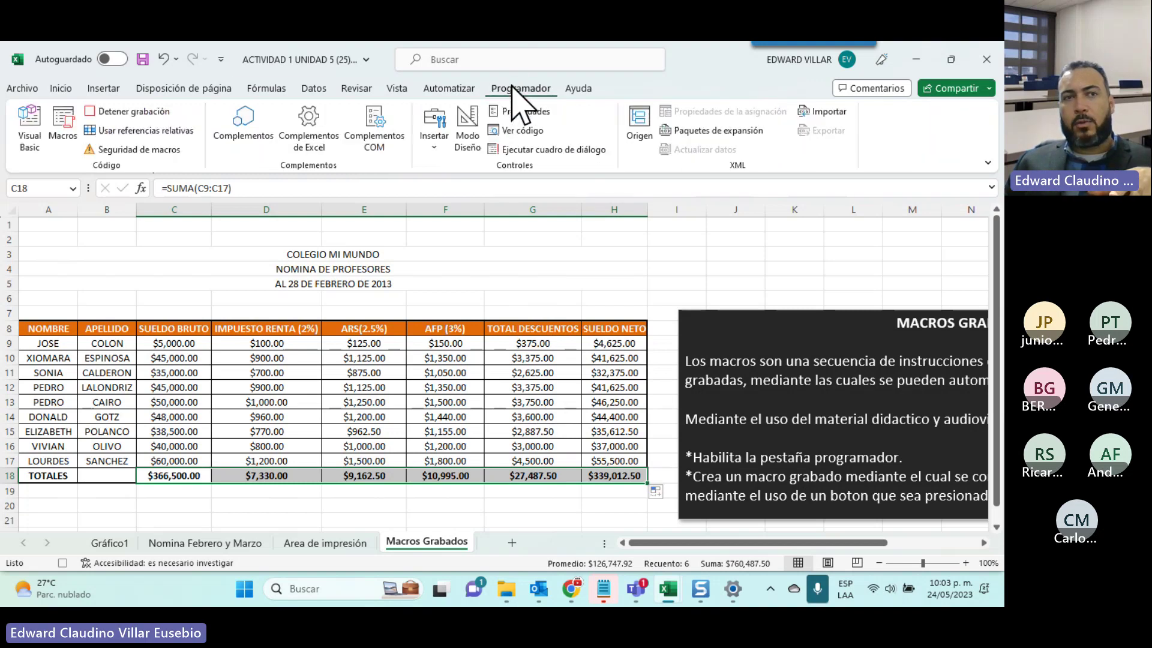
pyautogui.click(134, 111)
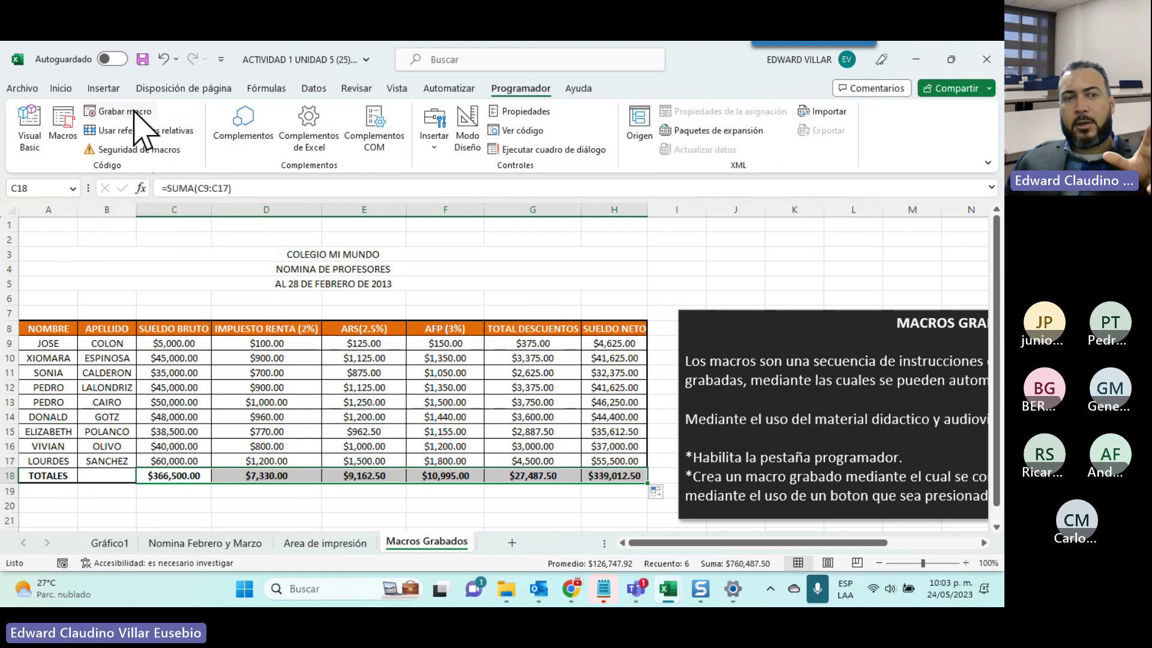
pyautogui.click(60, 139)
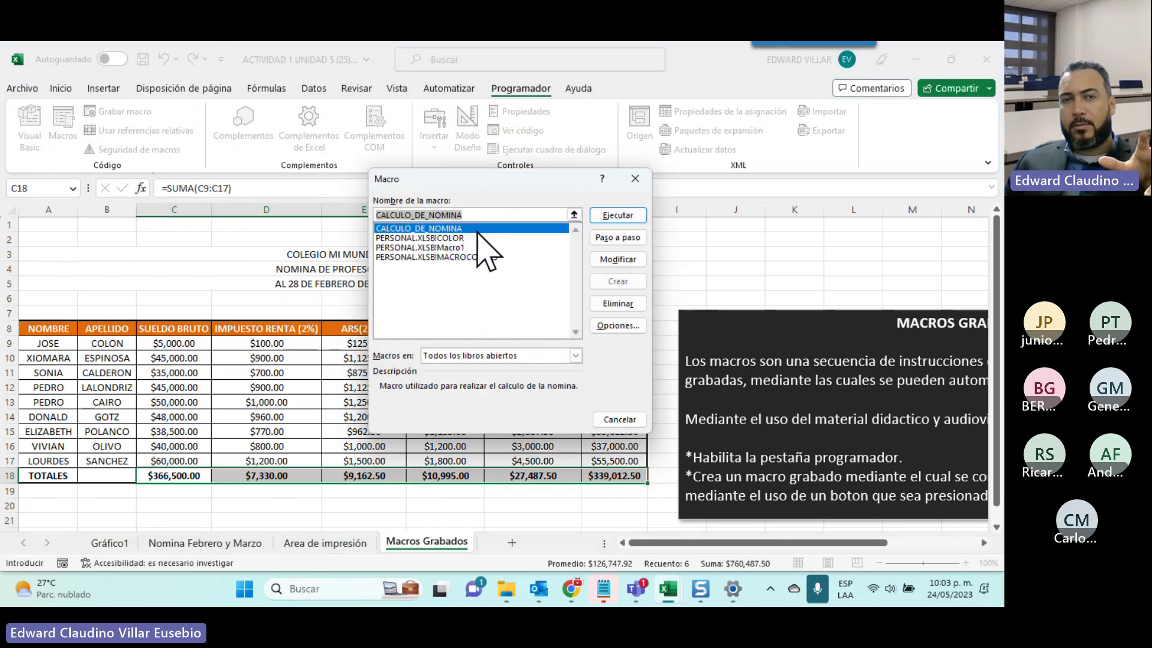
pyautogui.click(630, 327)
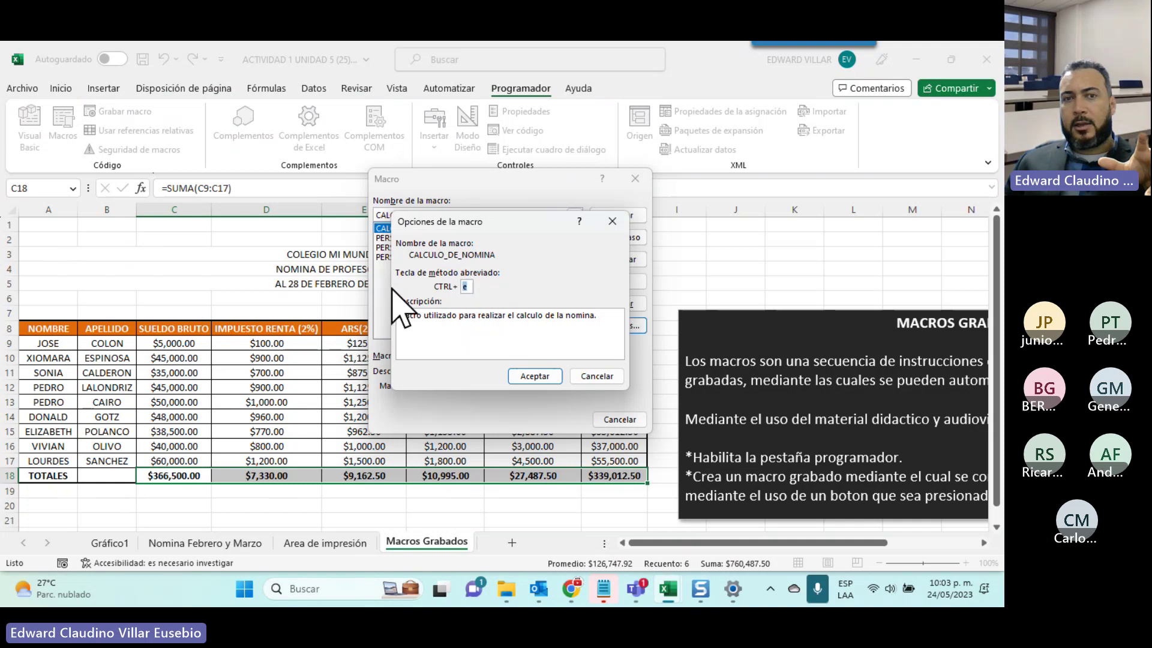
pyautogui.click(607, 378)
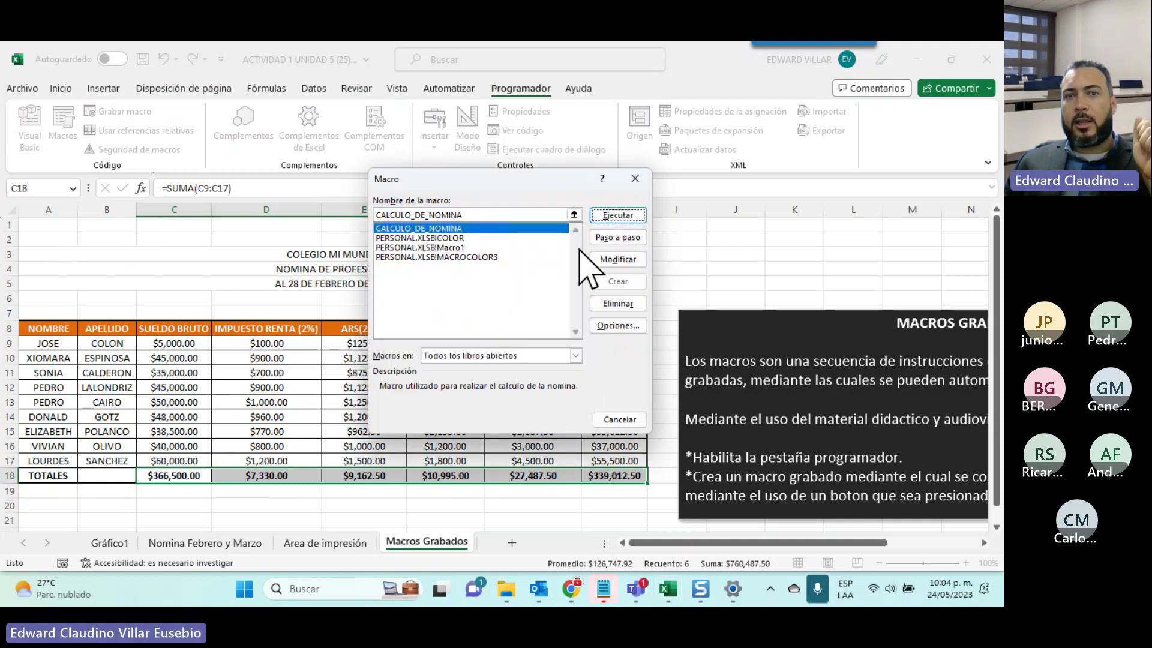
pyautogui.click(611, 261)
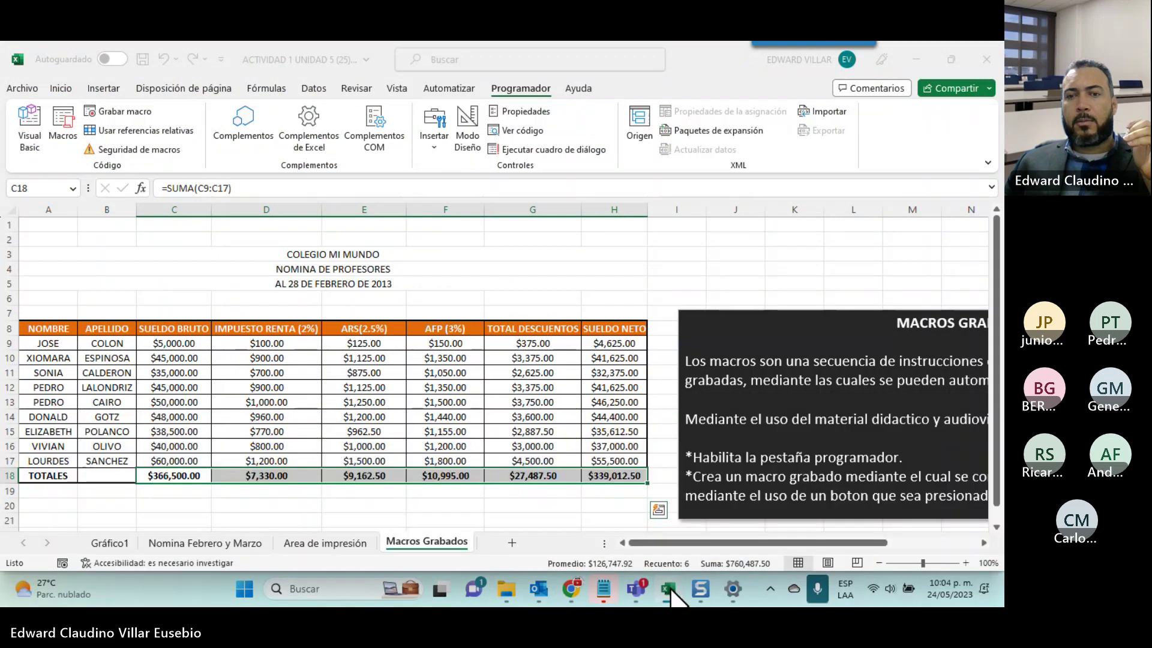
# Review CALCULO_DE_NOMINA's Módulo1 code, highlighting its name and shortcut comment, then close the editor
pyautogui.moveTo(667, 589)
pyautogui.click(930, 496)
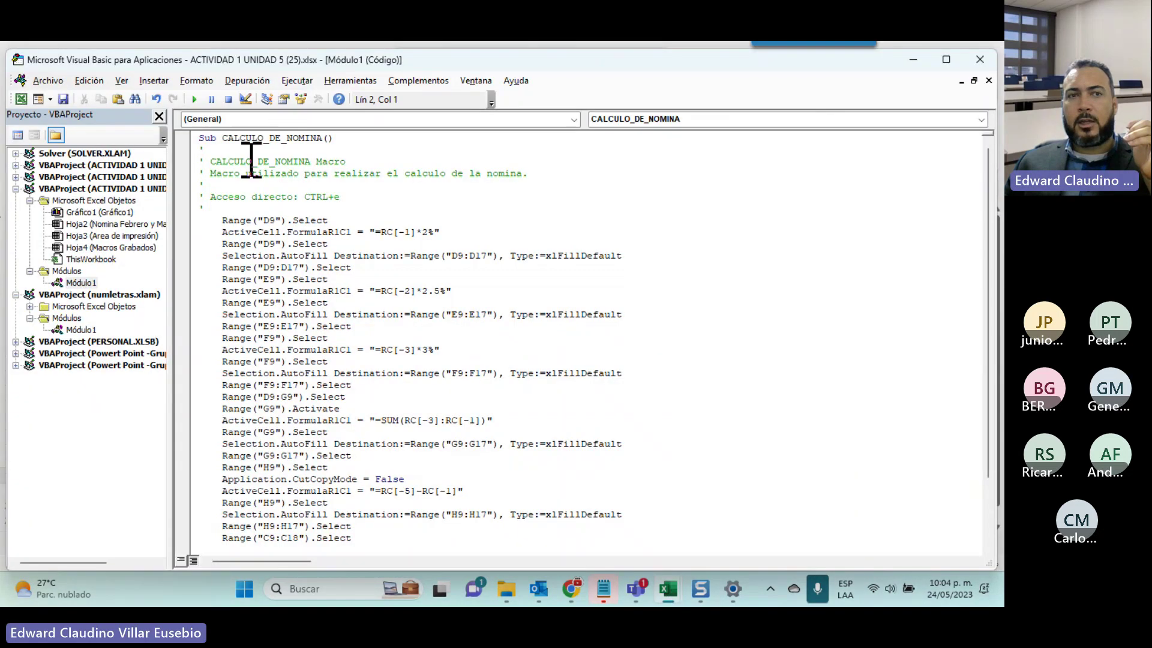
pyautogui.scroll(-3, 224, 158)
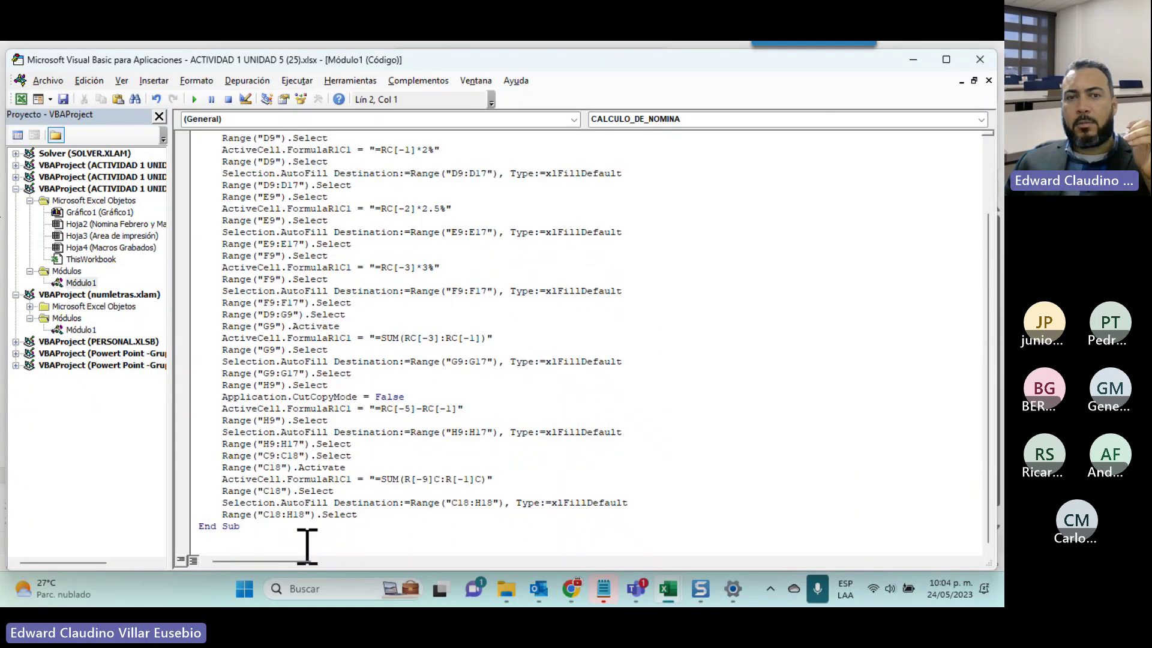
pyautogui.scroll(3, 306, 546)
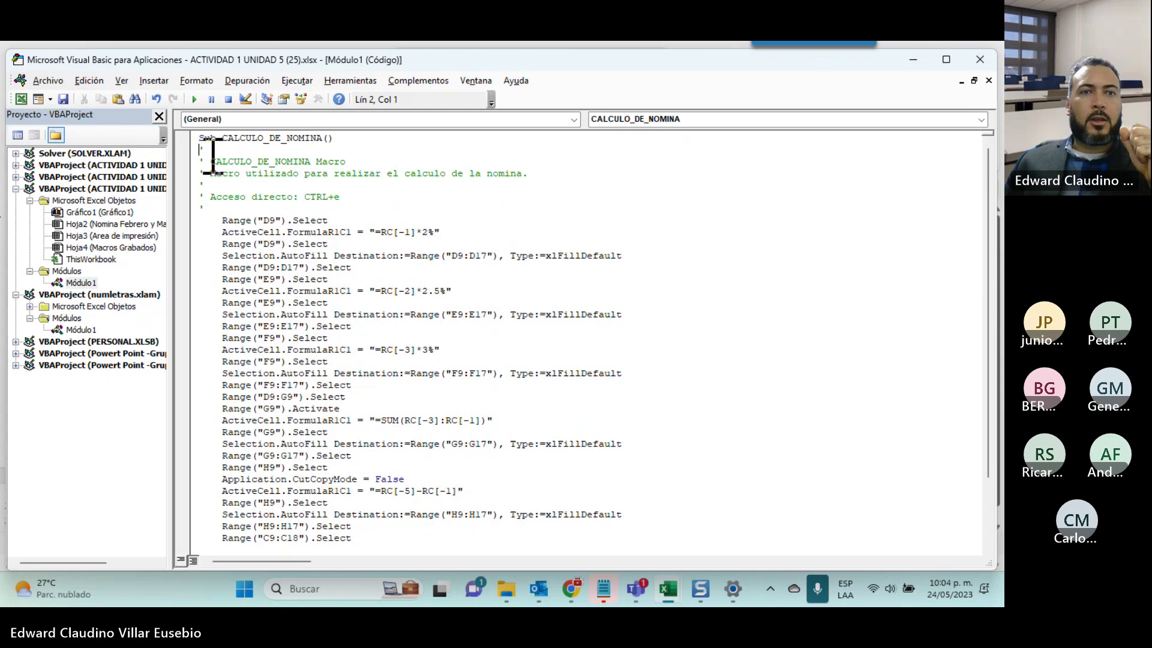
pyautogui.moveTo(202, 150); pyautogui.dragTo(312, 161)
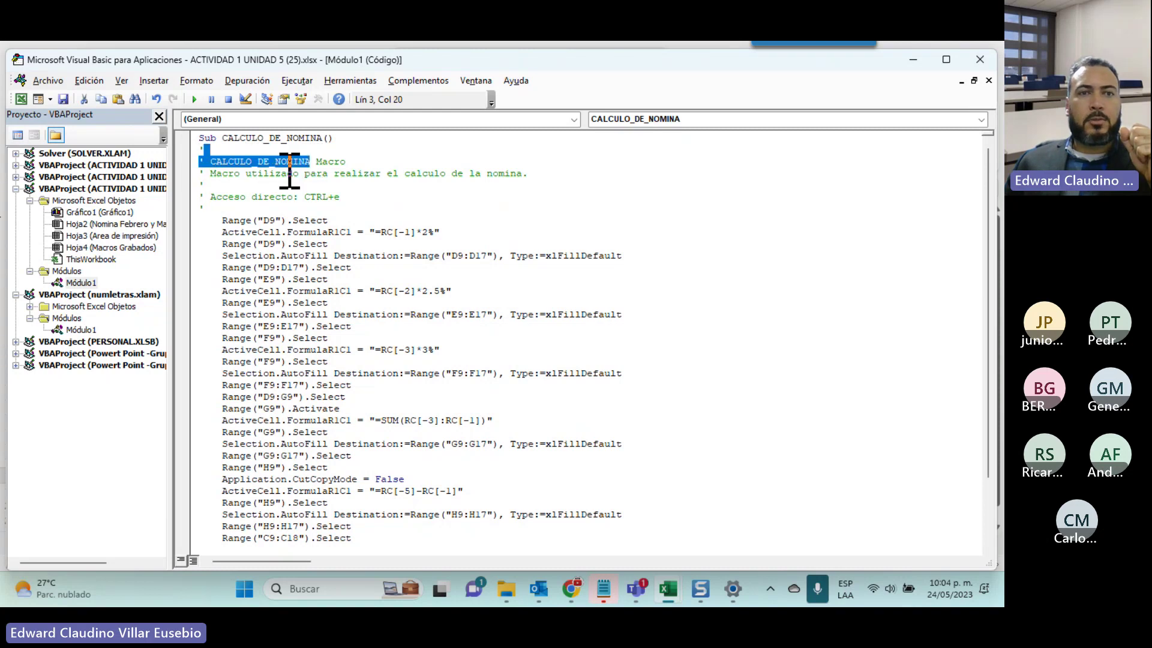
pyautogui.moveTo(291, 201); pyautogui.dragTo(331, 204)
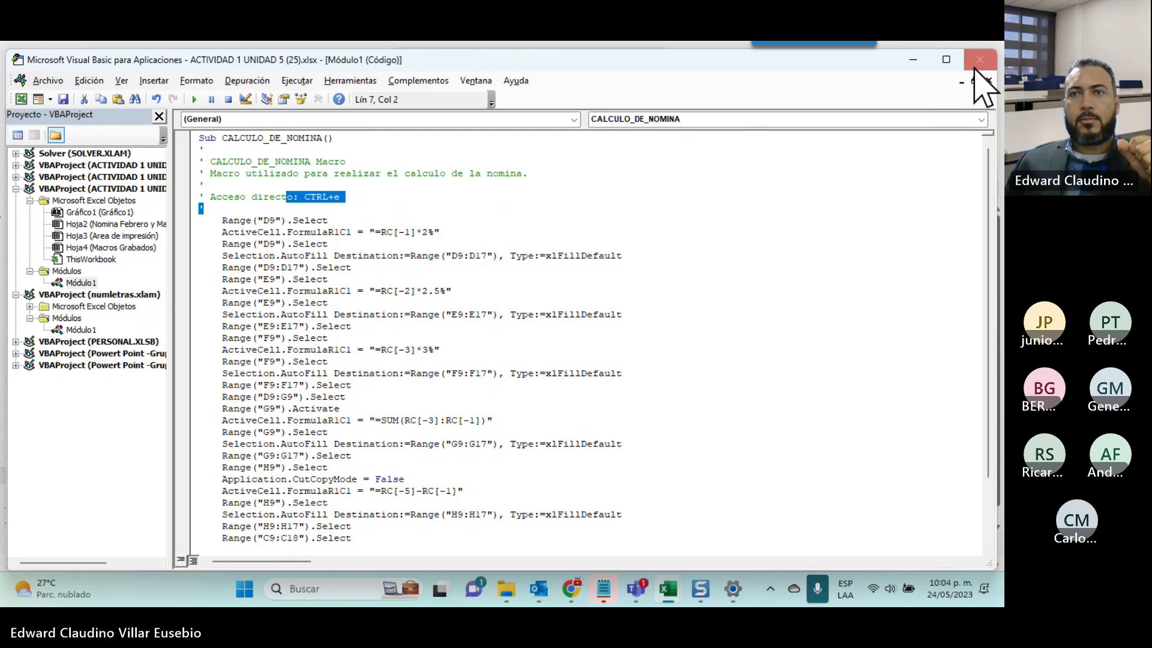
pyautogui.click(978, 63)
# Deselect the totals row and show the Insertar controls list from the Programador tab
pyautogui.scroll(-2, 398, 321)
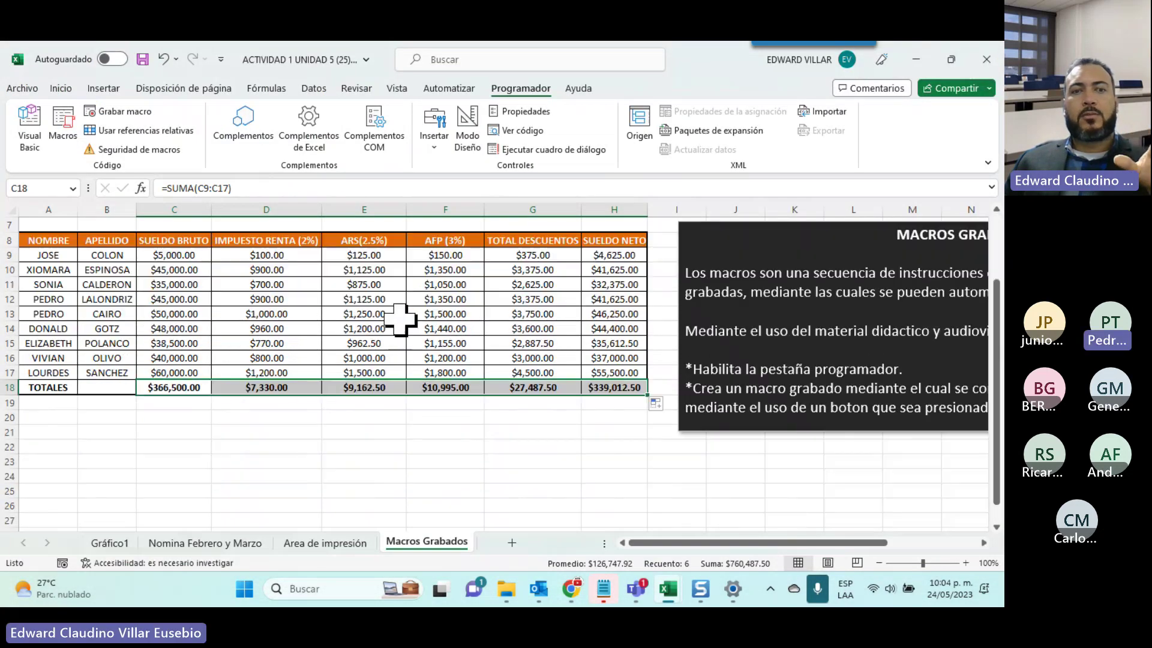
pyautogui.click(346, 458)
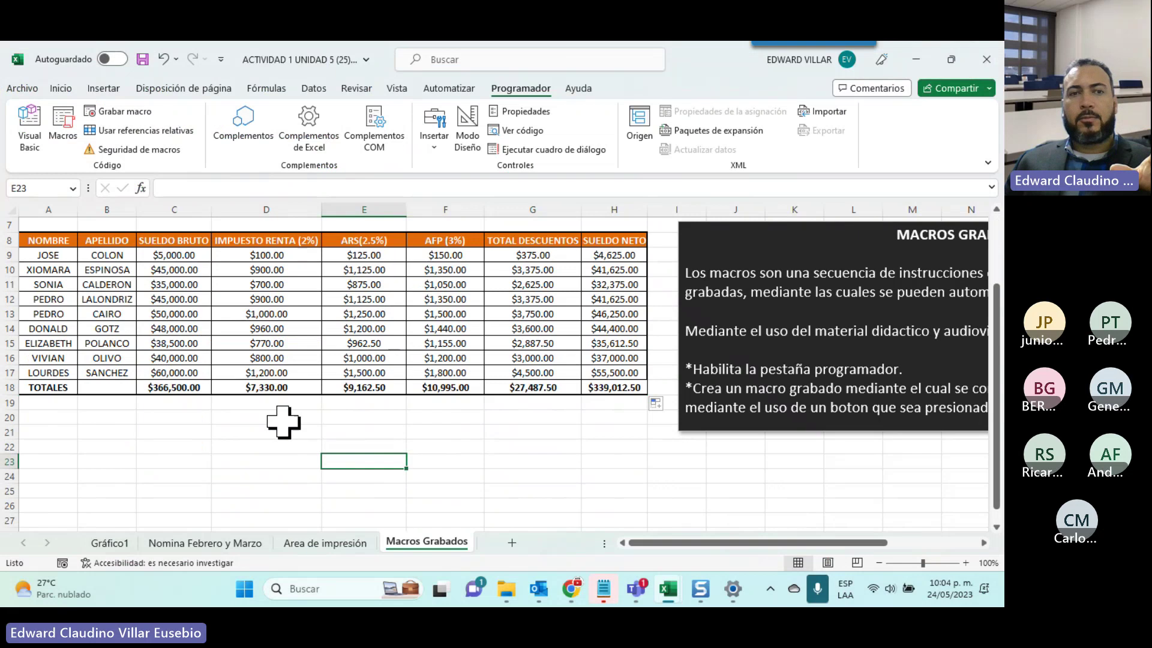
pyautogui.click(435, 147)
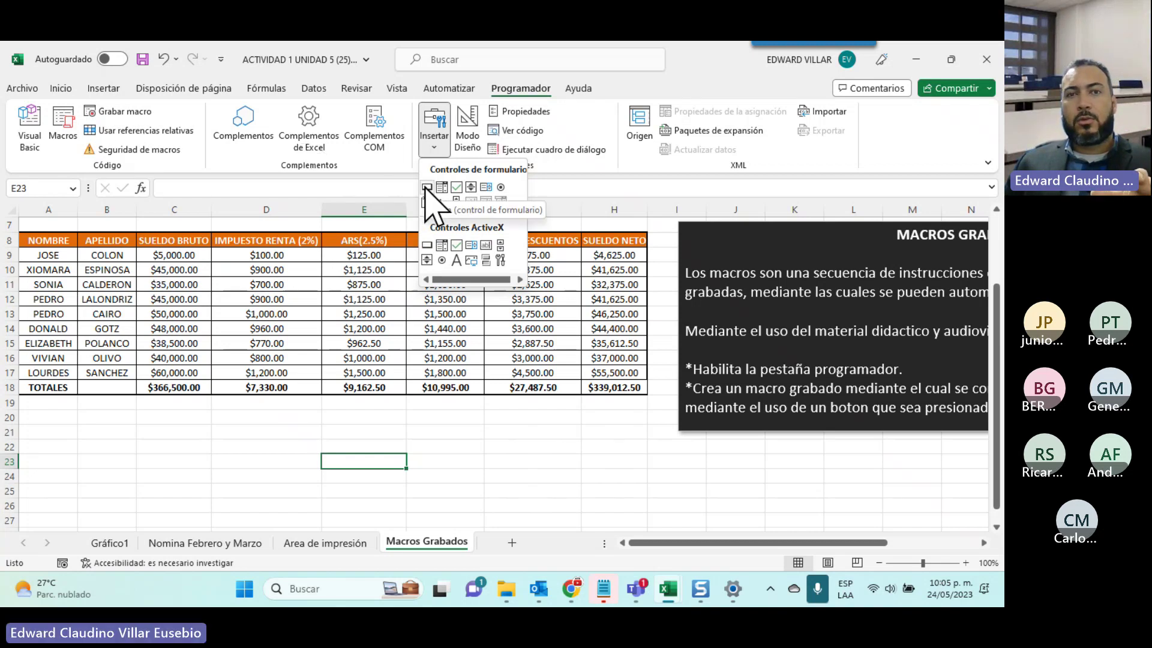
# Draw a form button below the payroll table and assign it the CALCULO_DE_NOMINA macro
pyautogui.click(427, 187)
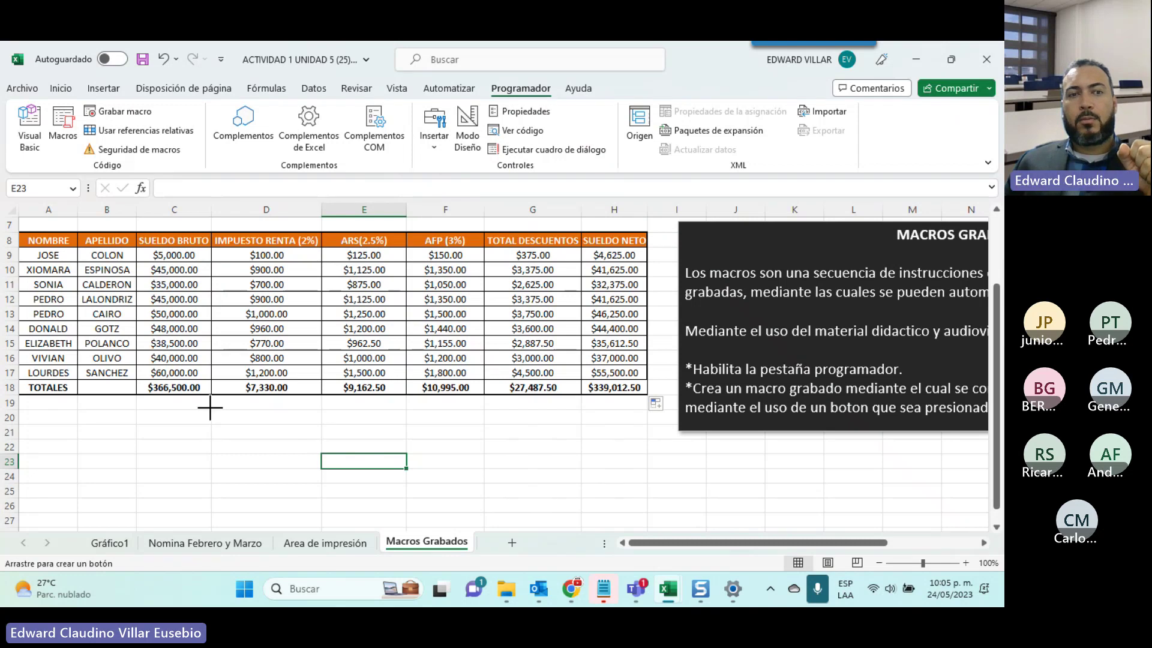
pyautogui.moveTo(210, 411); pyautogui.dragTo(406, 440)
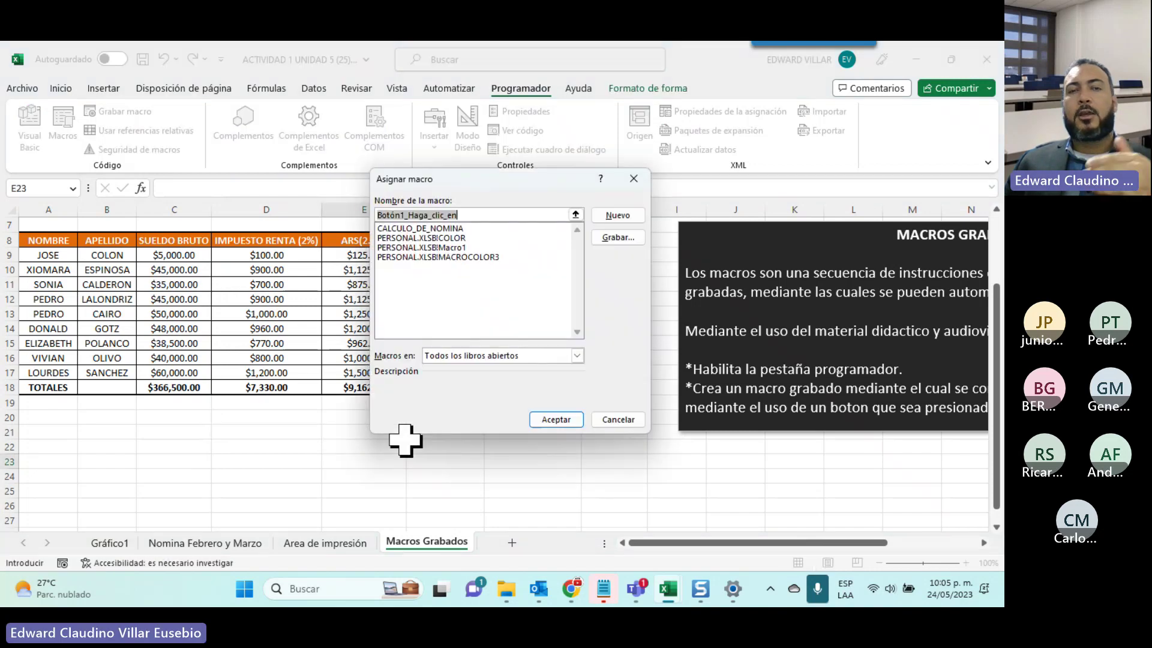
pyautogui.click(410, 230)
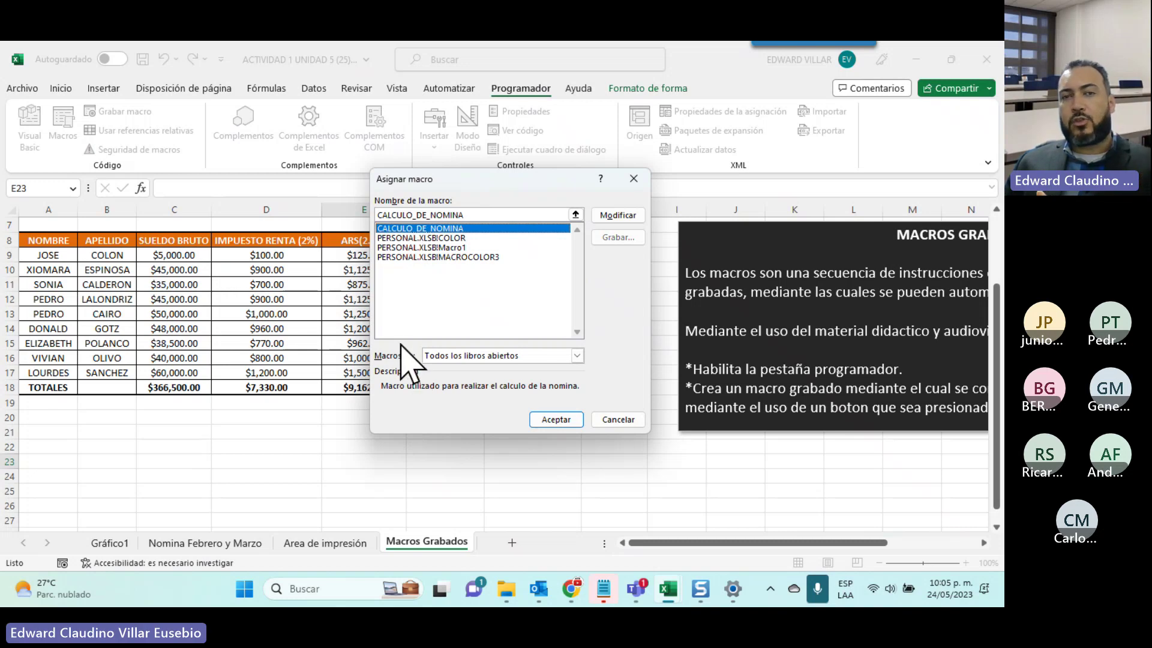
pyautogui.click(549, 420)
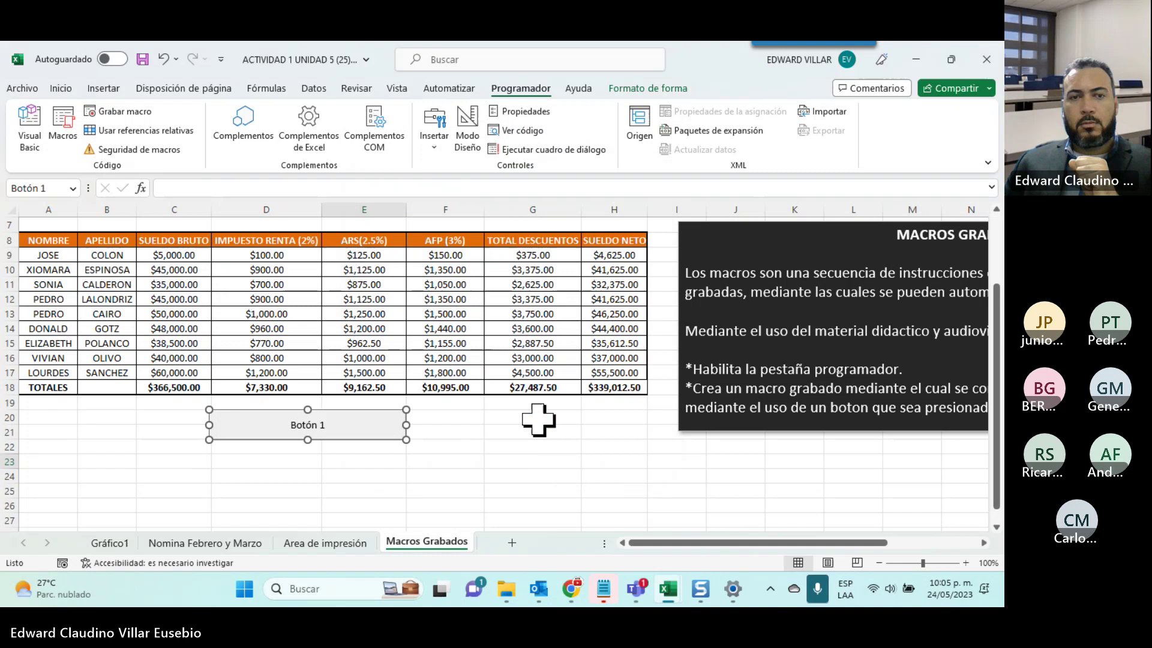
# Relabel the button 'CALCULO DE NOMINA'
pyautogui.click(290, 425)
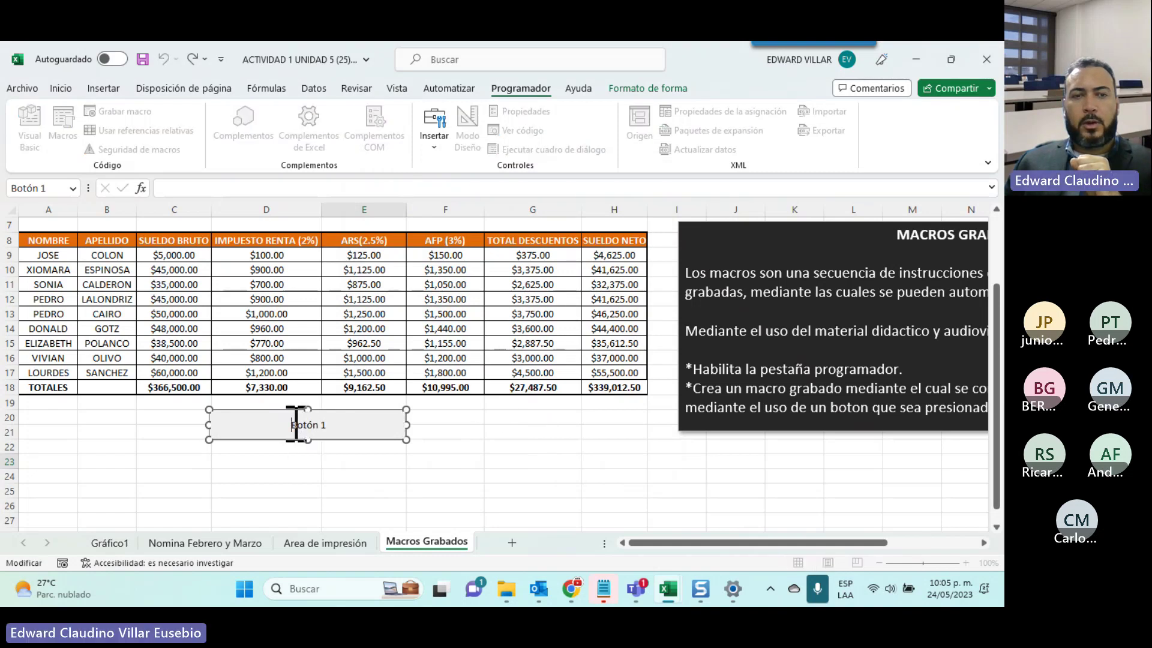
pyautogui.press('Delete')
pyautogui.press('Delete')
pyautogui.press('Delete')
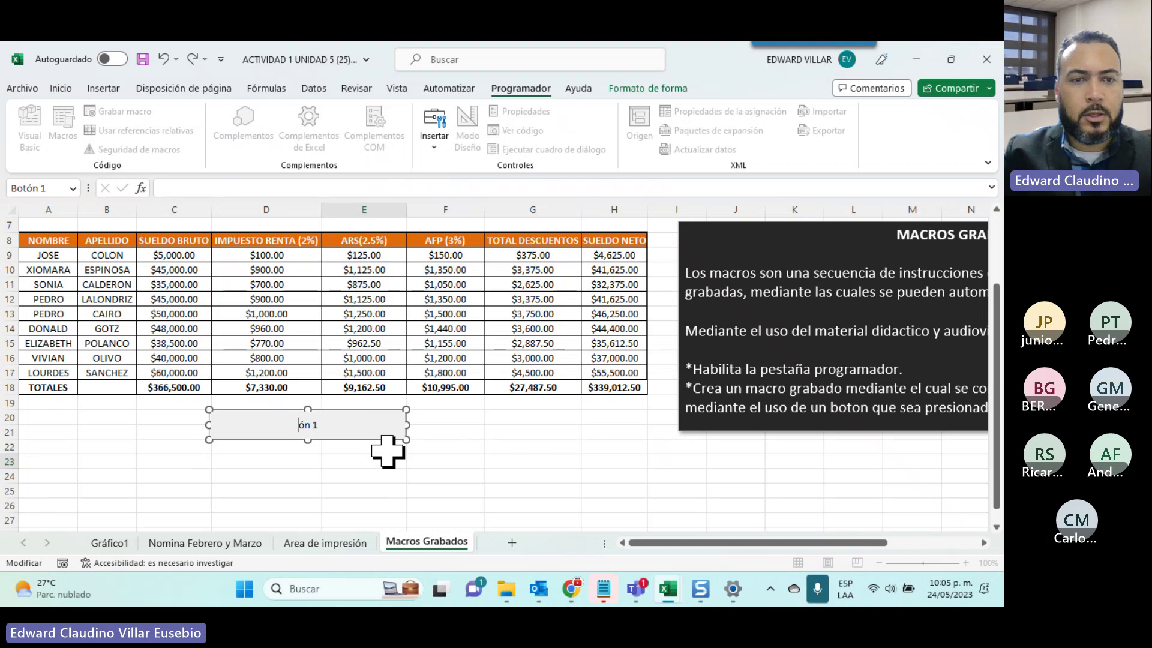
pyautogui.write('C')
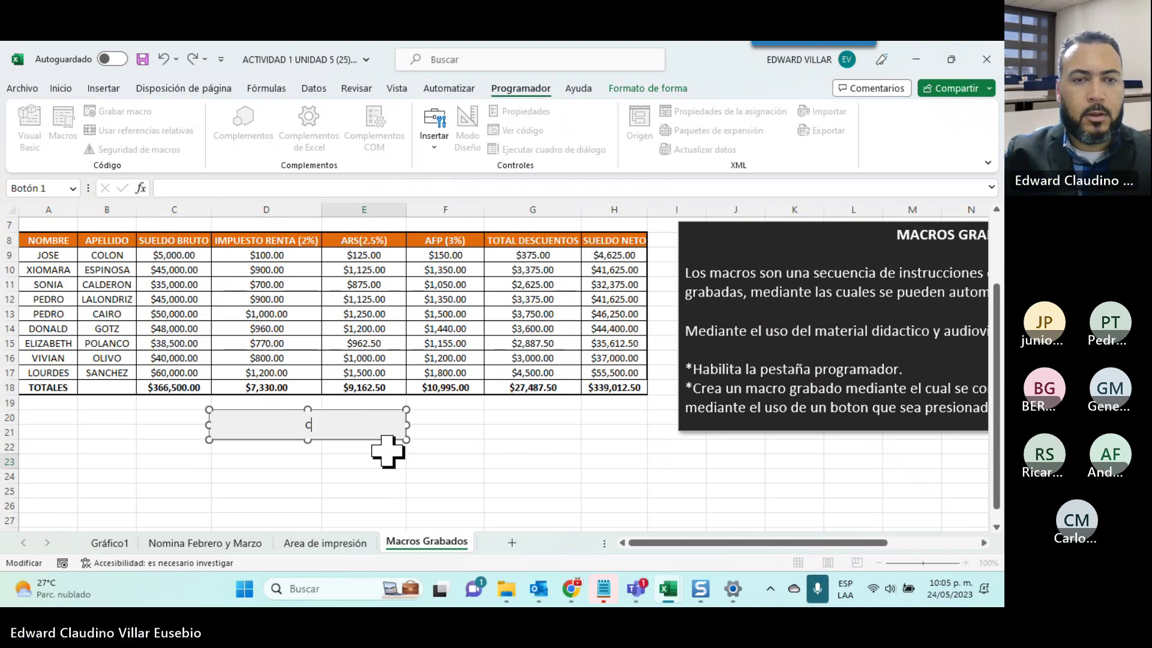
pyautogui.write('ALCULO')
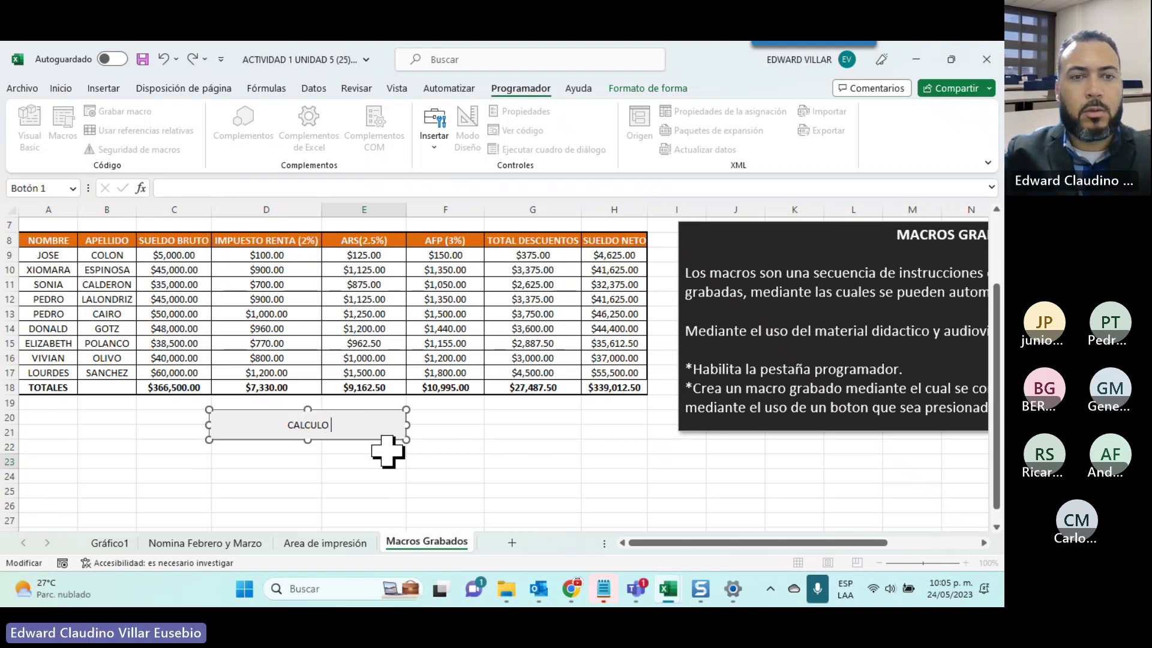
pyautogui.write(' DE NOMINA')
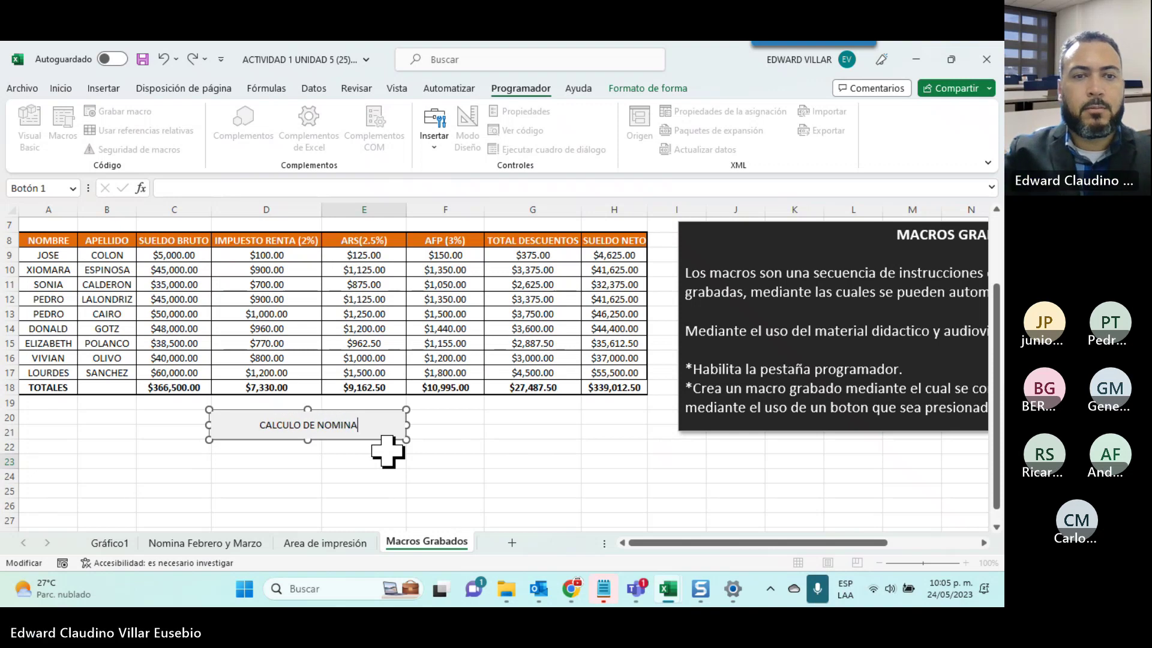
# Finish the CALCULO DE NOMINA button label and clear the calculated cells D9:H18 and the C18 total
pyautogui.click(503, 432)
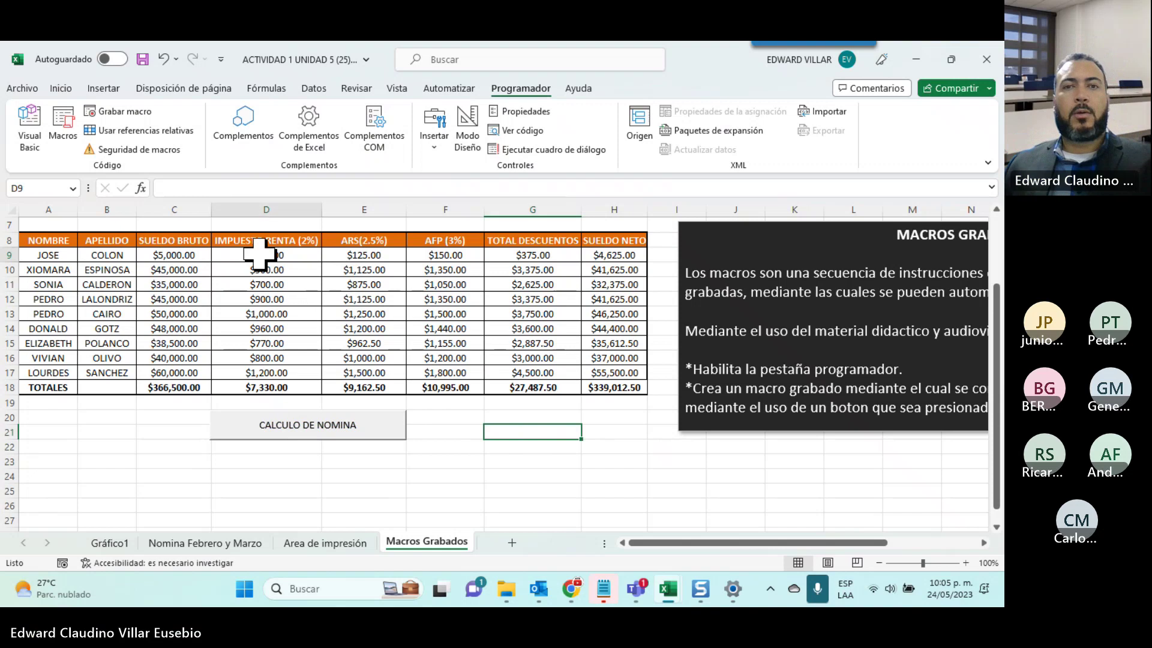
pyautogui.moveTo(266, 255); pyautogui.dragTo(540, 389)
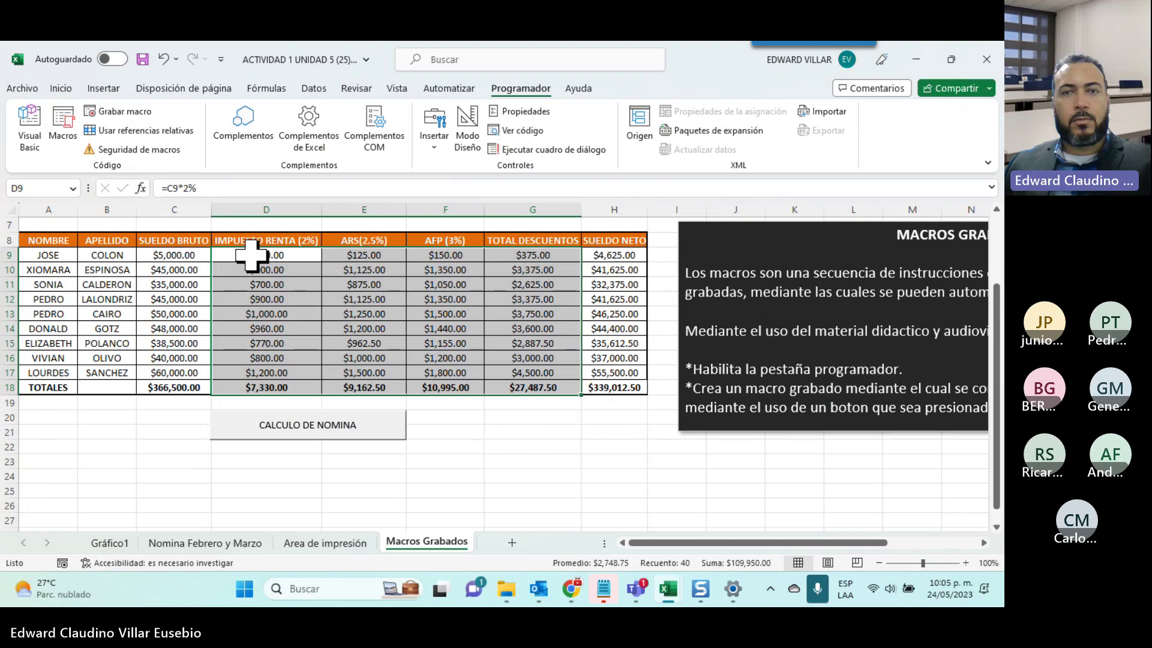
pyautogui.moveTo(251, 255)
pyautogui.mouseDown()
pyautogui.moveTo(348, 328)
pyautogui.moveTo(619, 390)
pyautogui.mouseUp()
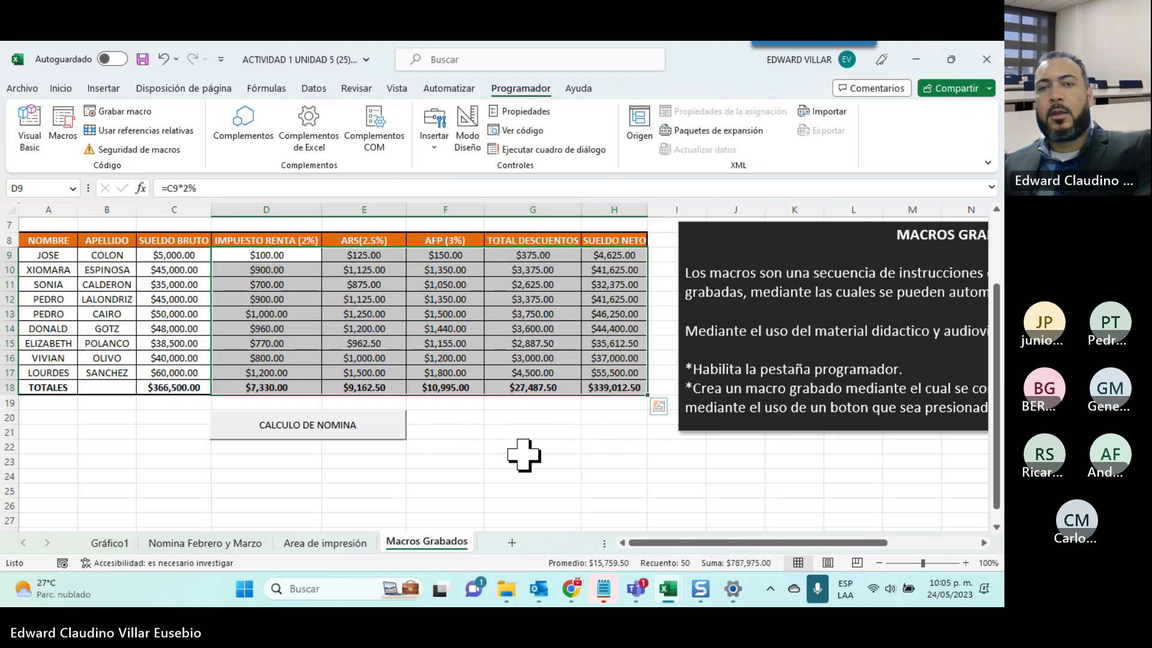
pyautogui.press('Delete')
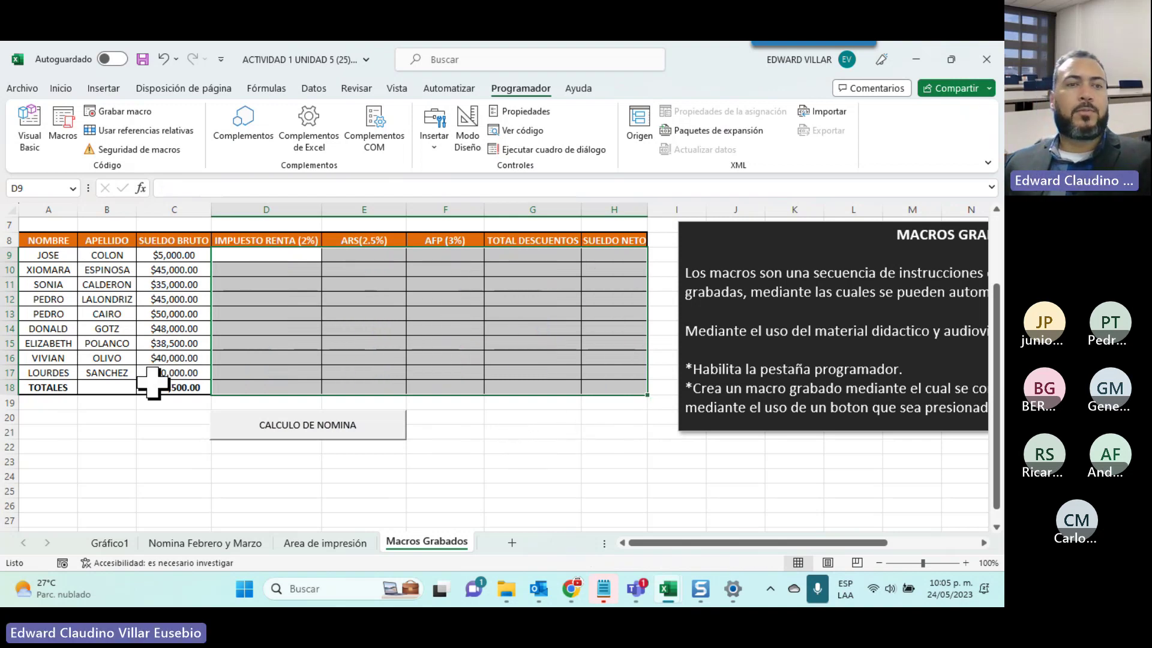
pyautogui.click(154, 389)
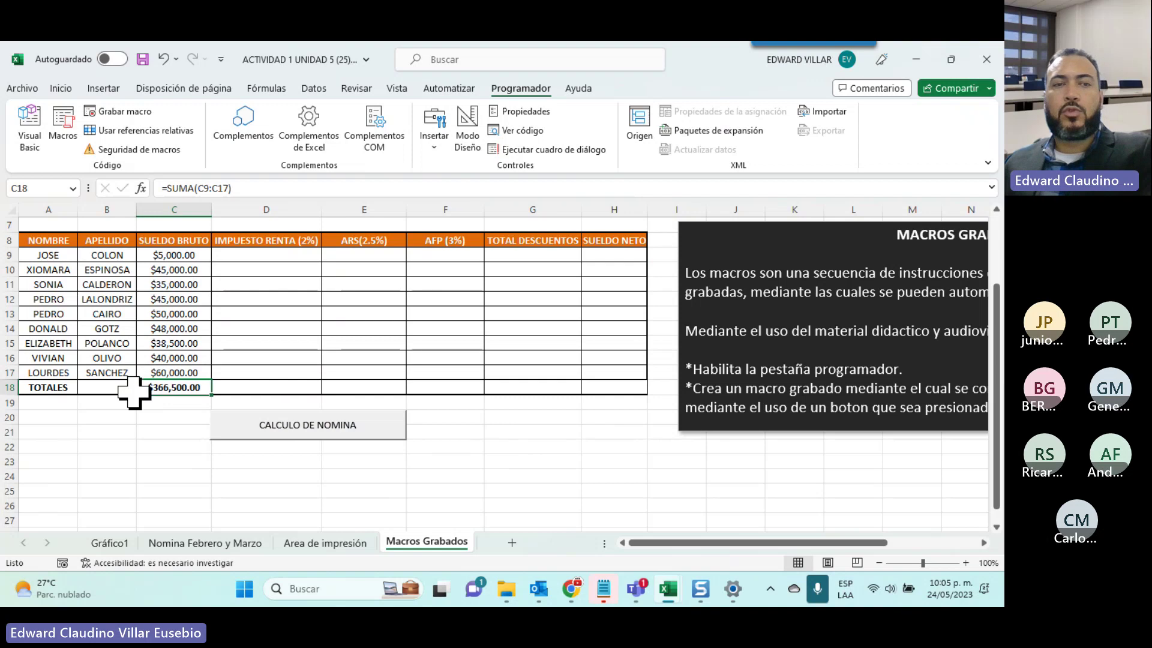
pyautogui.press('Delete')
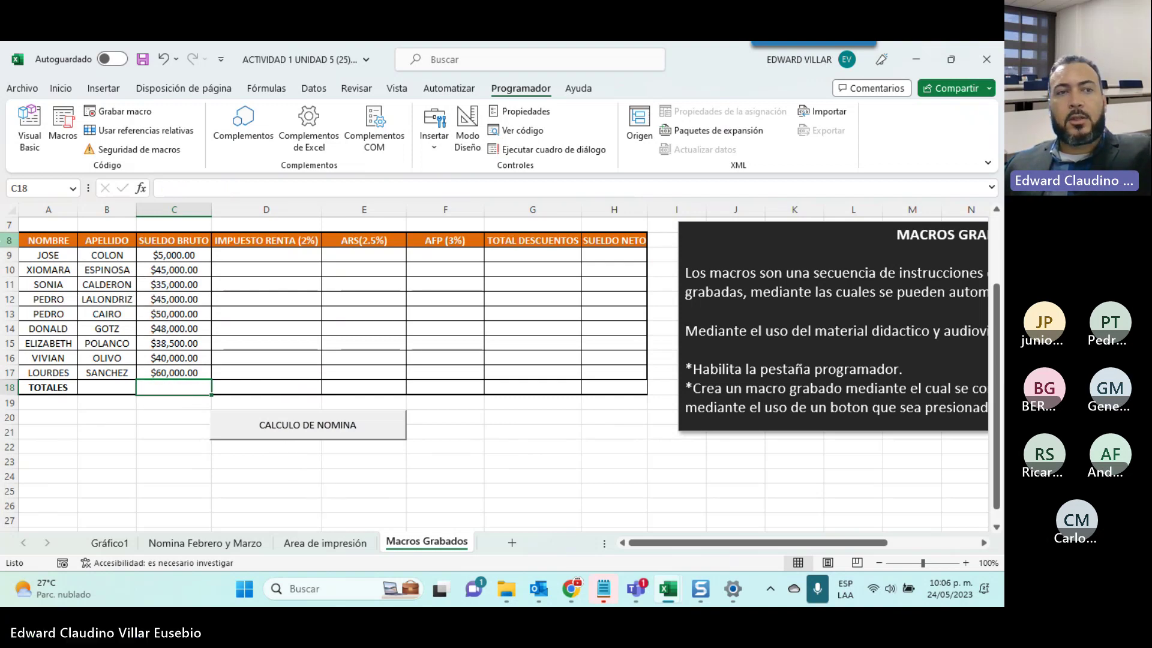
# Enter 50000 as the first employee's gross salary in C9
pyautogui.click(155, 253)
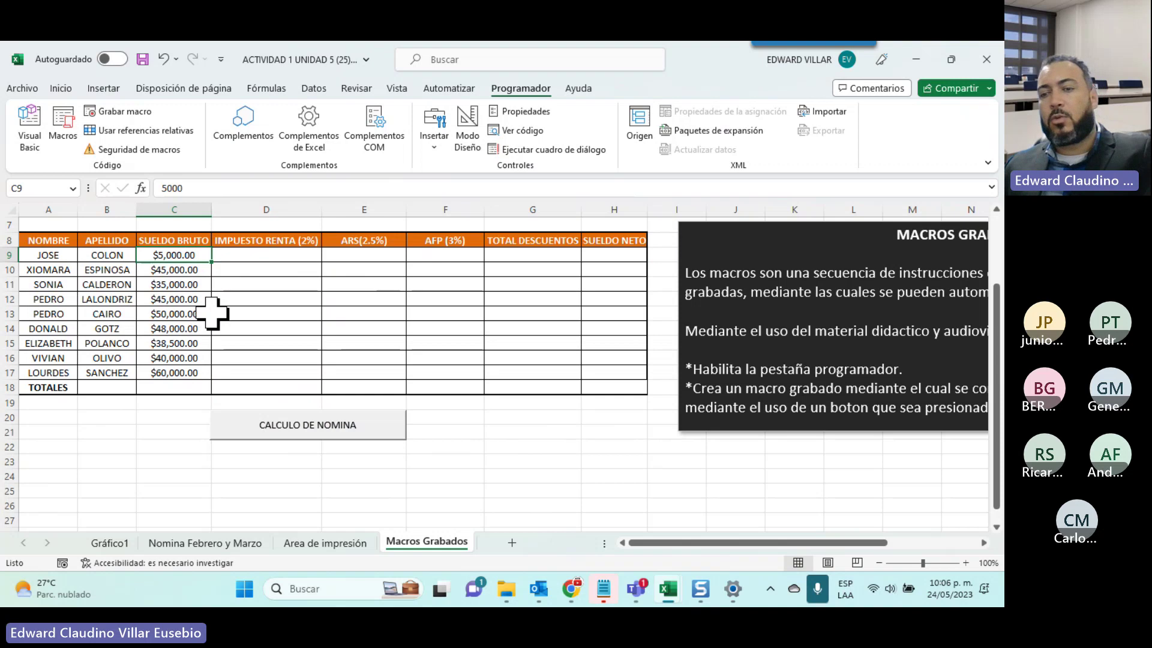
pyautogui.write('500')
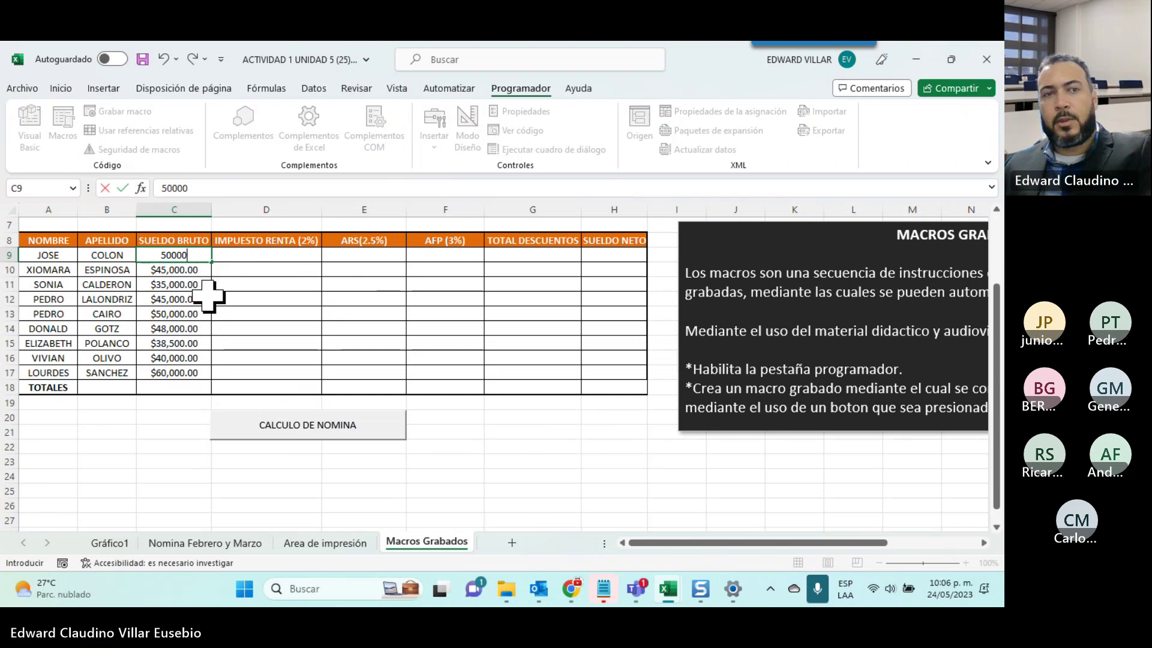
pyautogui.press('Return')
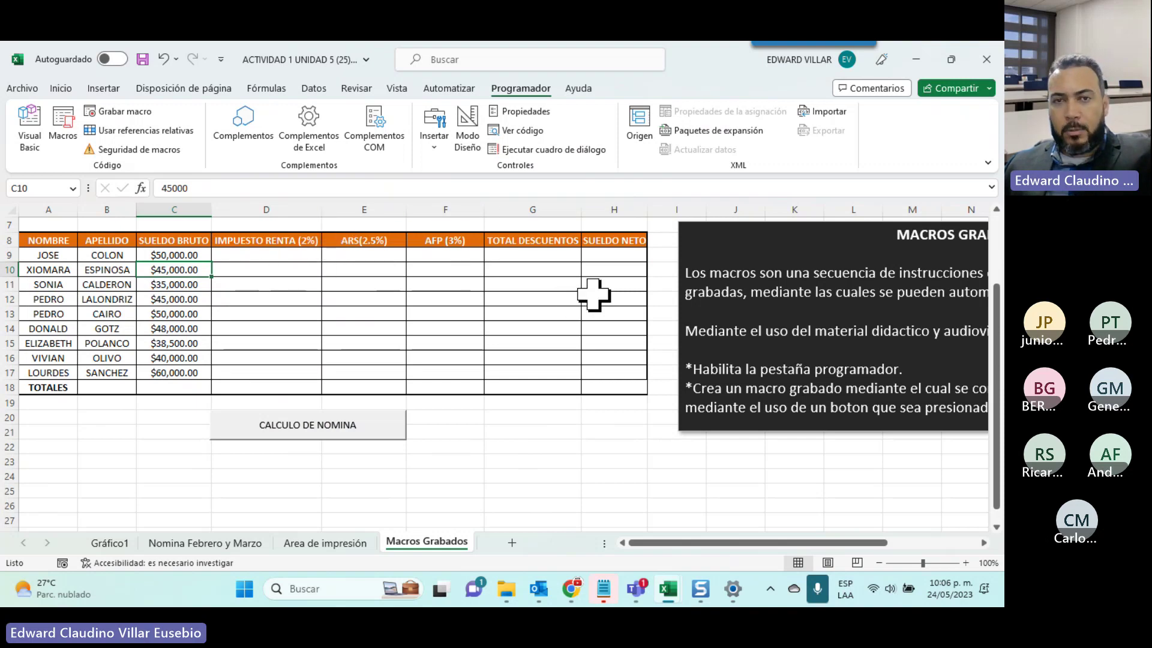
# Run the CALCULO DE NOMINA macro twice, checking H18, for totals of $411,500.00 gross and $380,637.50 net
pyautogui.click(236, 254)
pyautogui.click(258, 425)
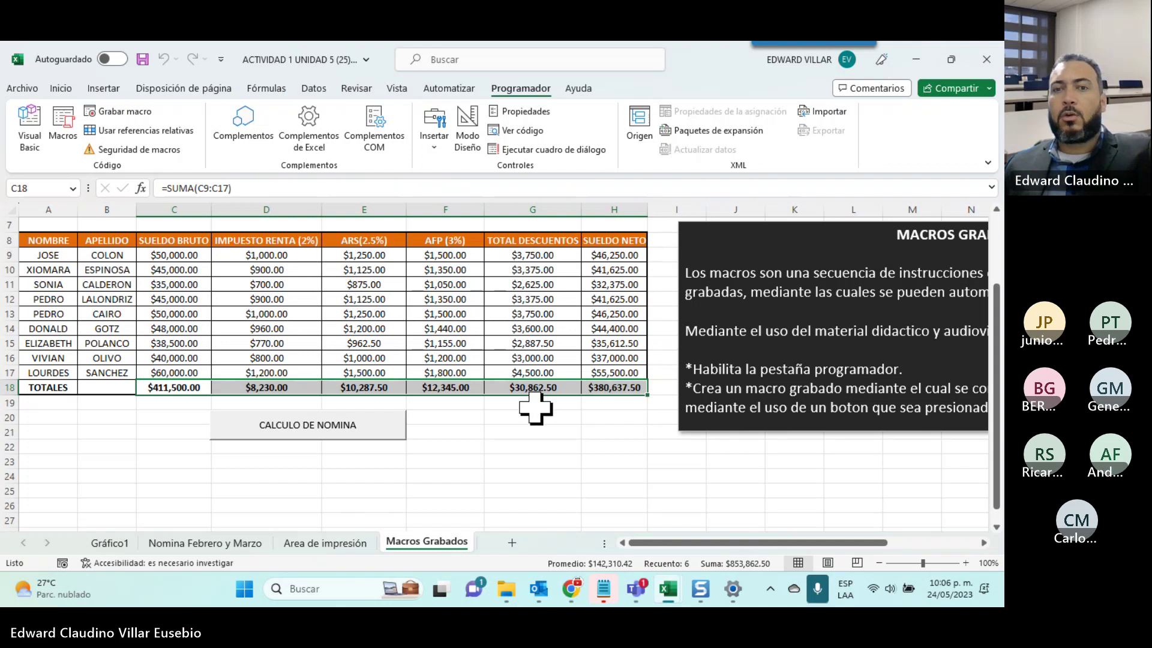
pyautogui.click(608, 386)
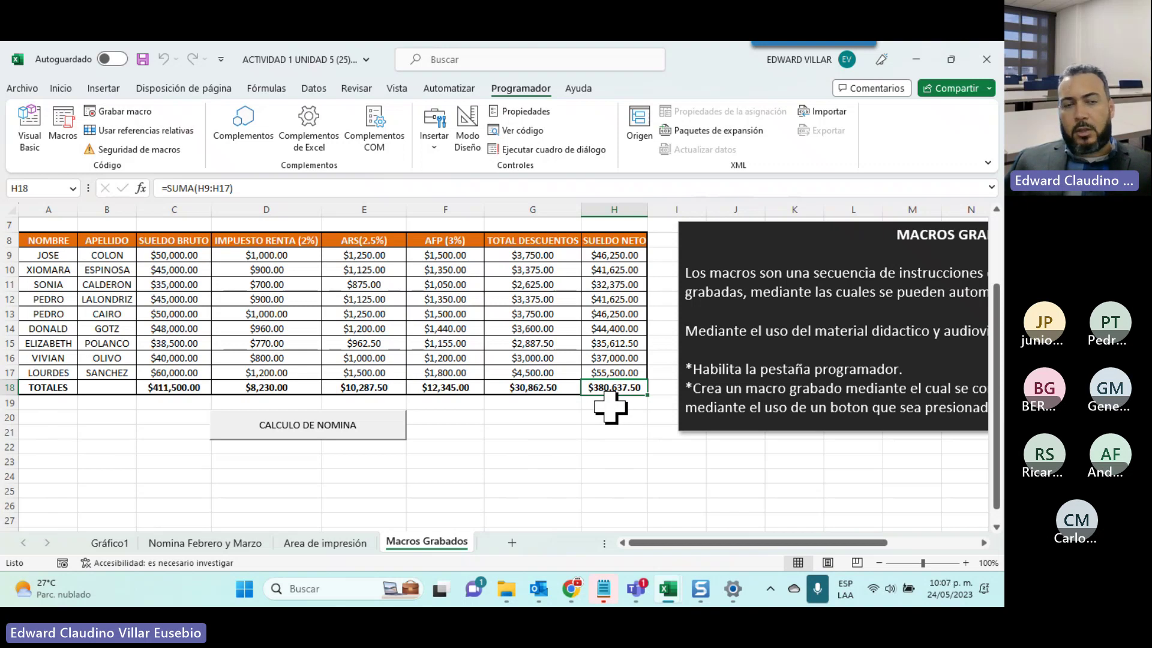
pyautogui.click(324, 424)
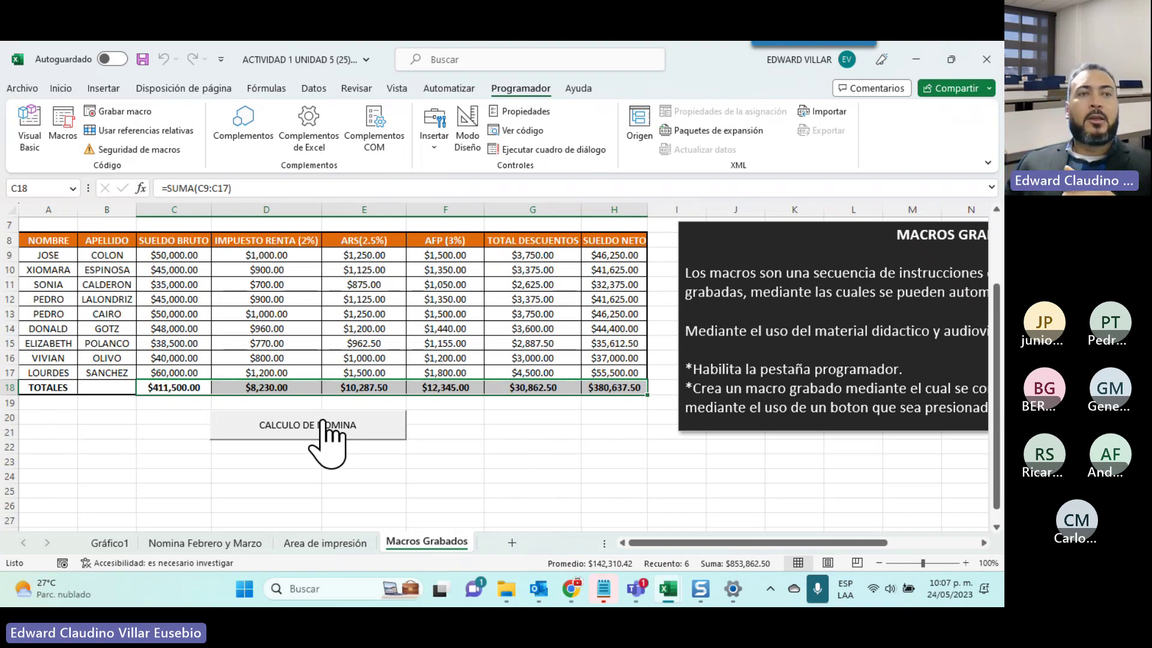
# Save the workbook in Descargas as ACTIVIDAD 1 UNIDAD 5 (25) in macro-enabled .xlsm format
pyautogui.click(24, 89)
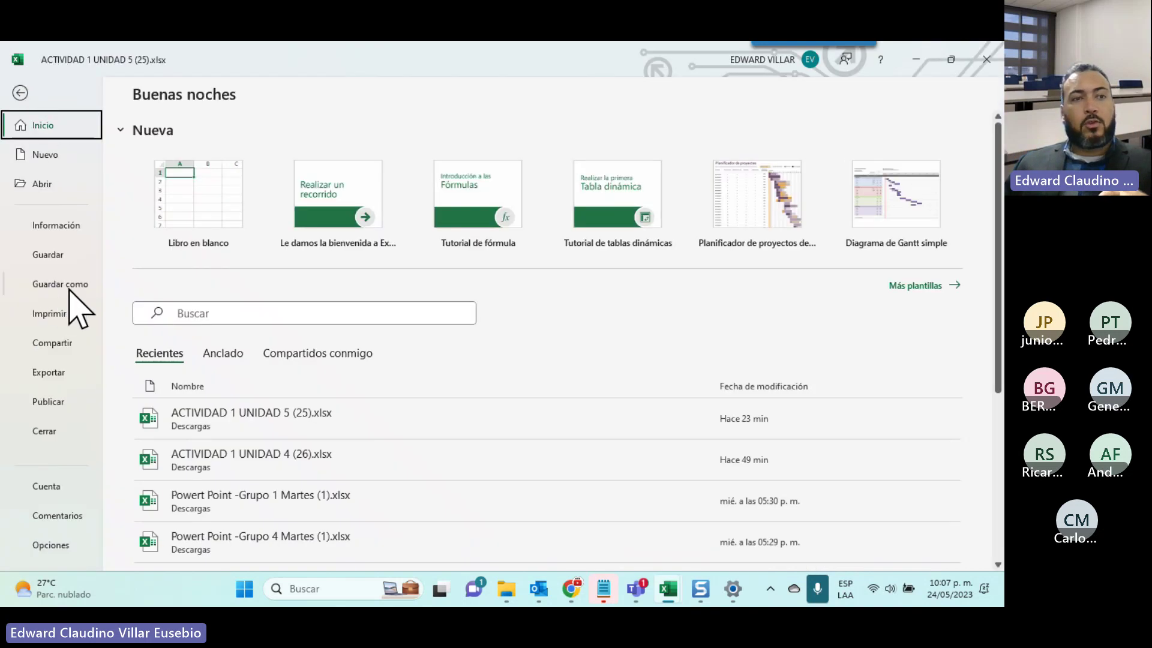
pyautogui.click(60, 284)
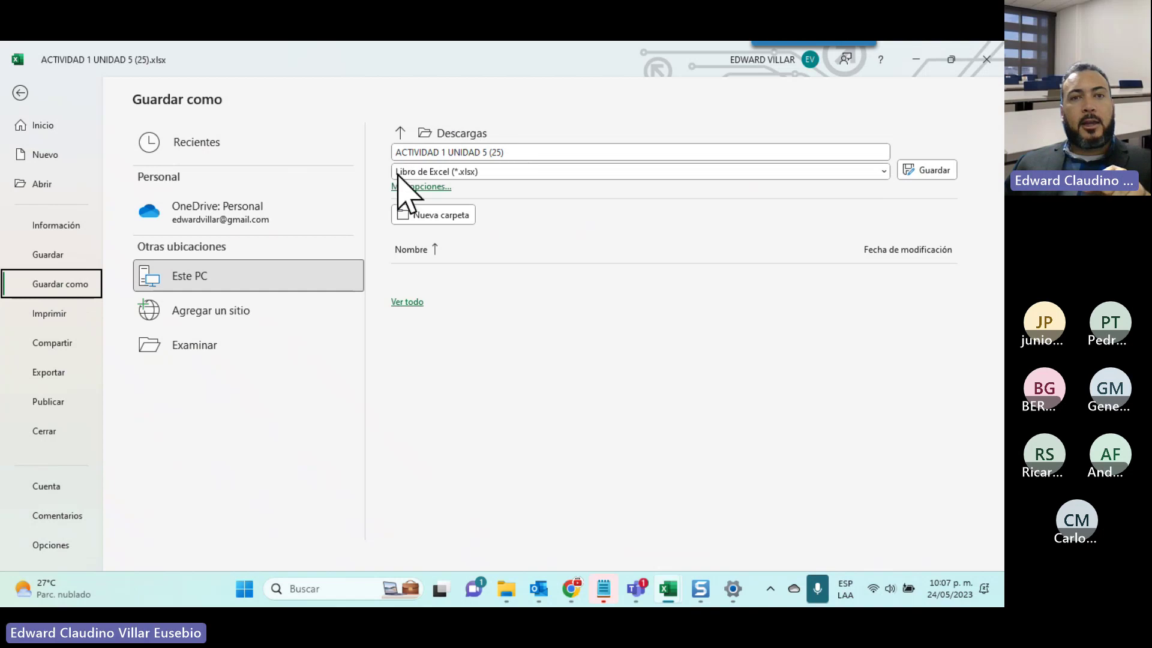
pyautogui.click(483, 173)
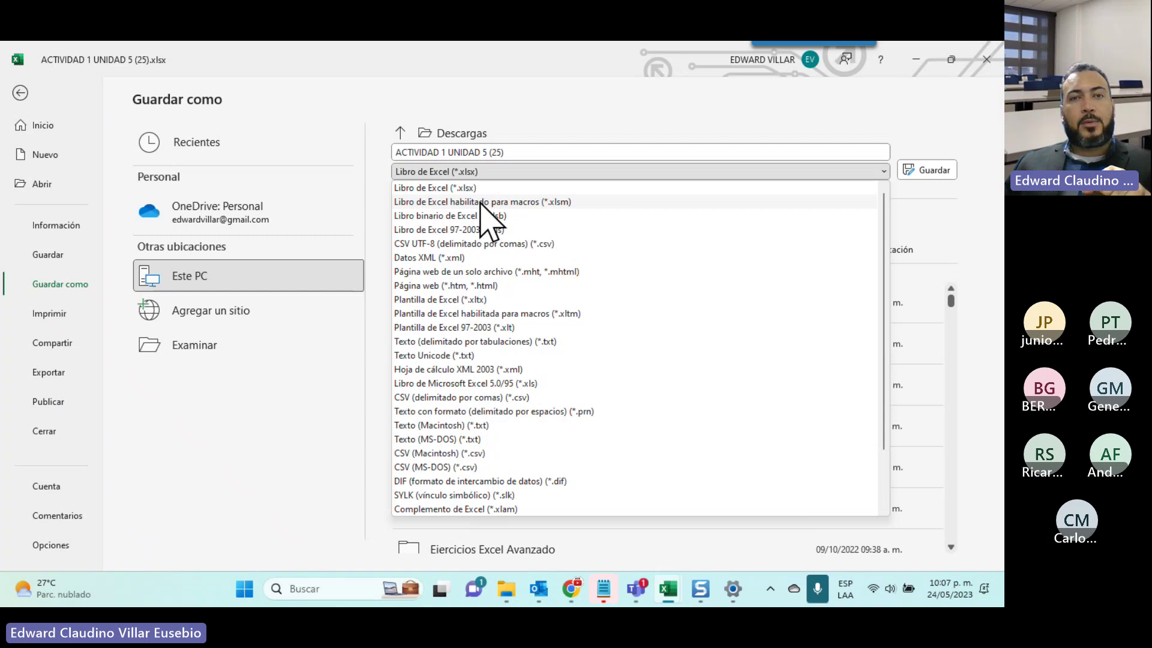
pyautogui.click(525, 202)
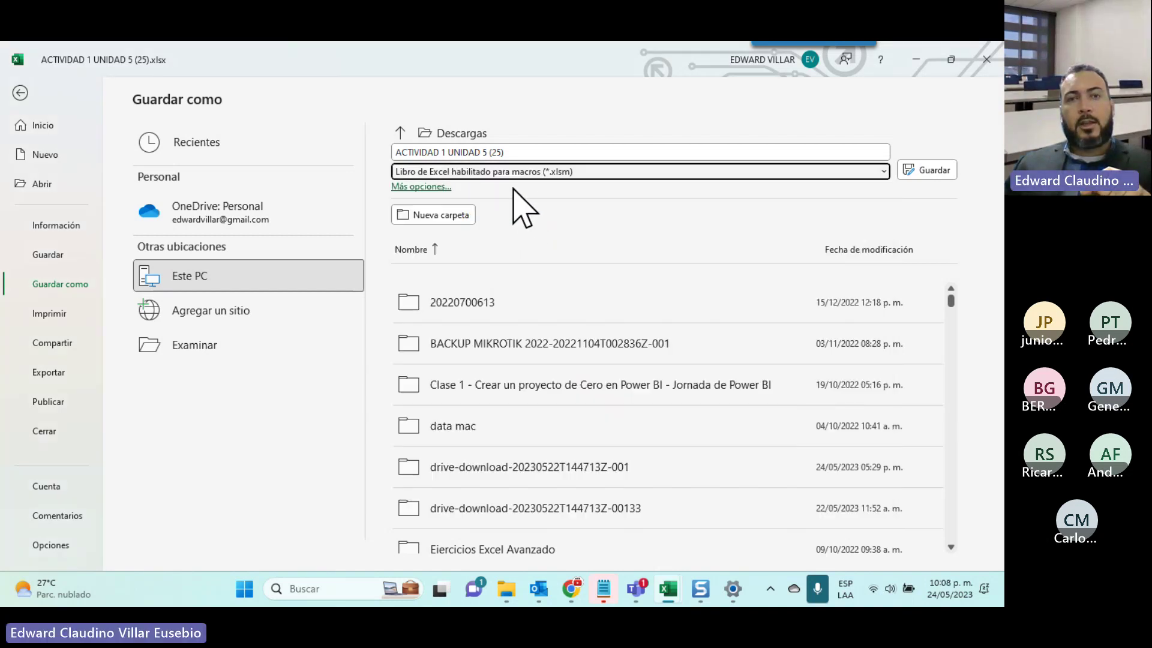
pyautogui.click(921, 171)
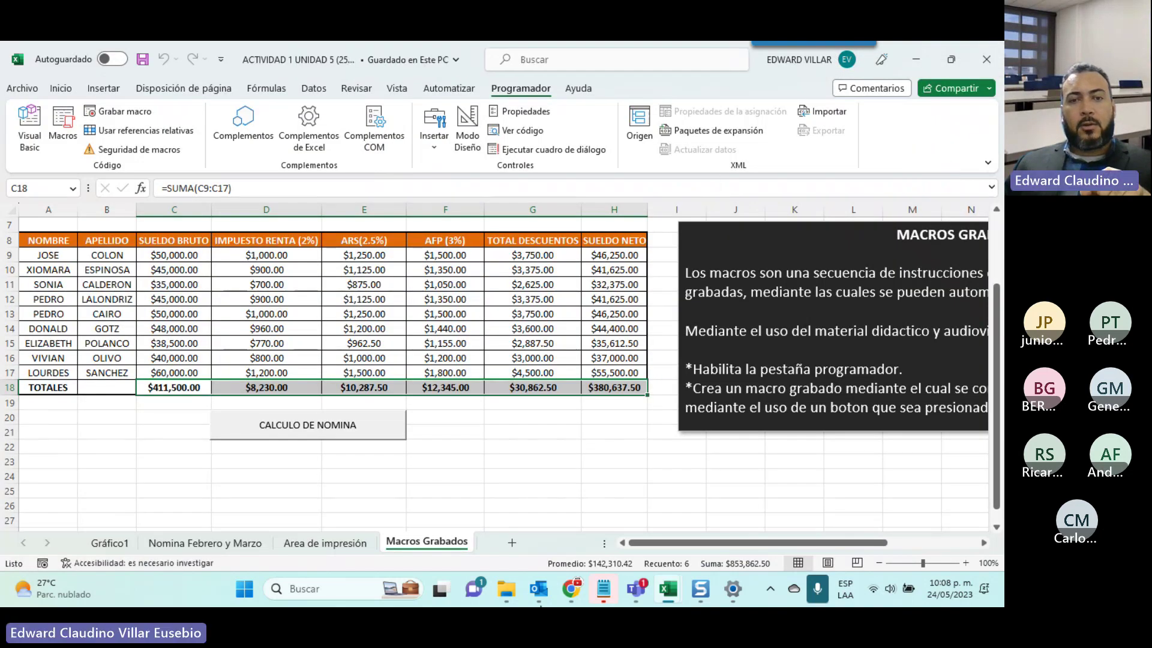
# Show the Descargas folder in File Explorer and open the ACTIVIDAD 1 UNIDAD 5 (25) file
pyautogui.click(507, 591)
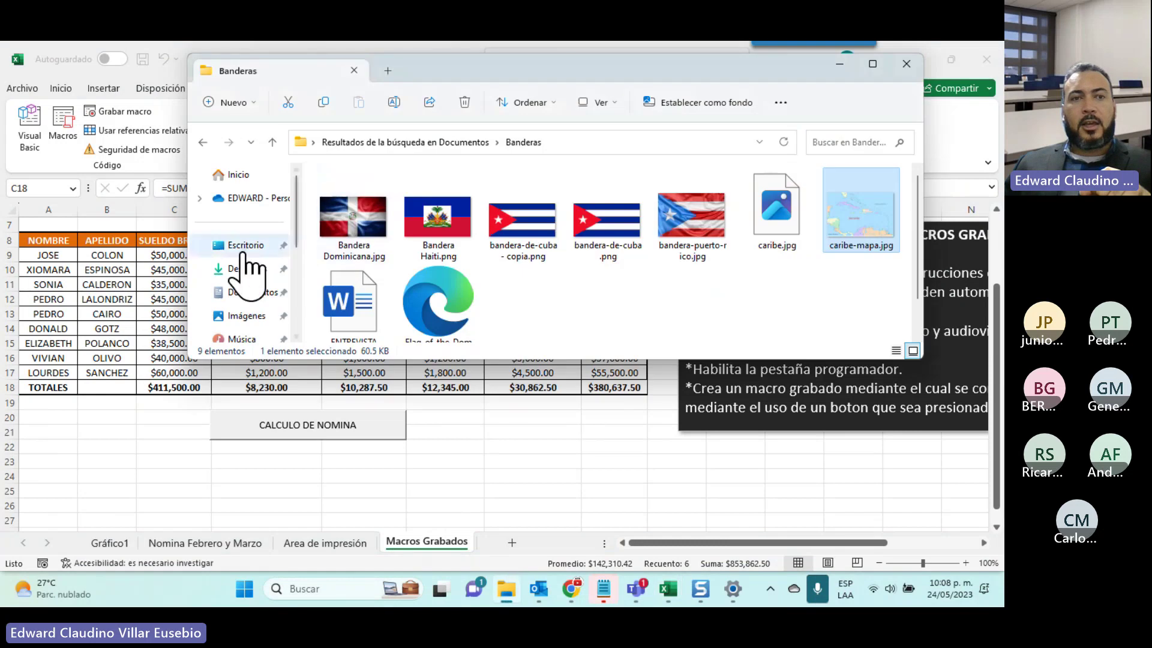
pyautogui.click(245, 268)
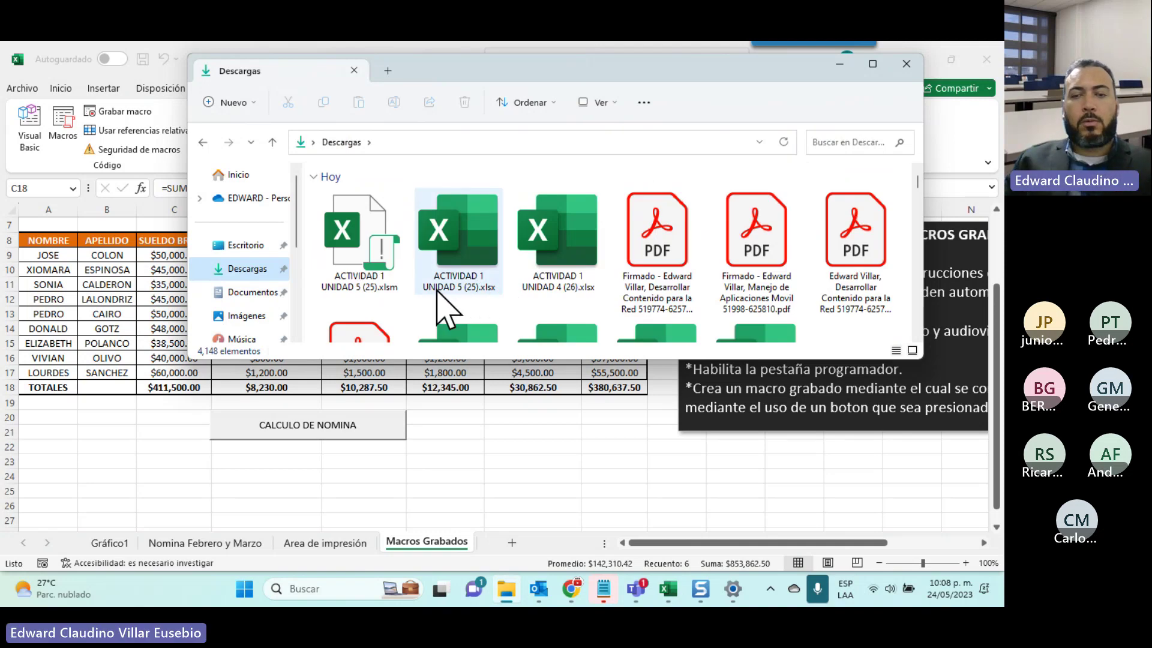
pyautogui.doubleClick(437, 291)
# Magnify the screen to confirm the 51.0 KB .xlsm file, then close Magnifier and minimize Explorer
pyautogui.press('super+plus')
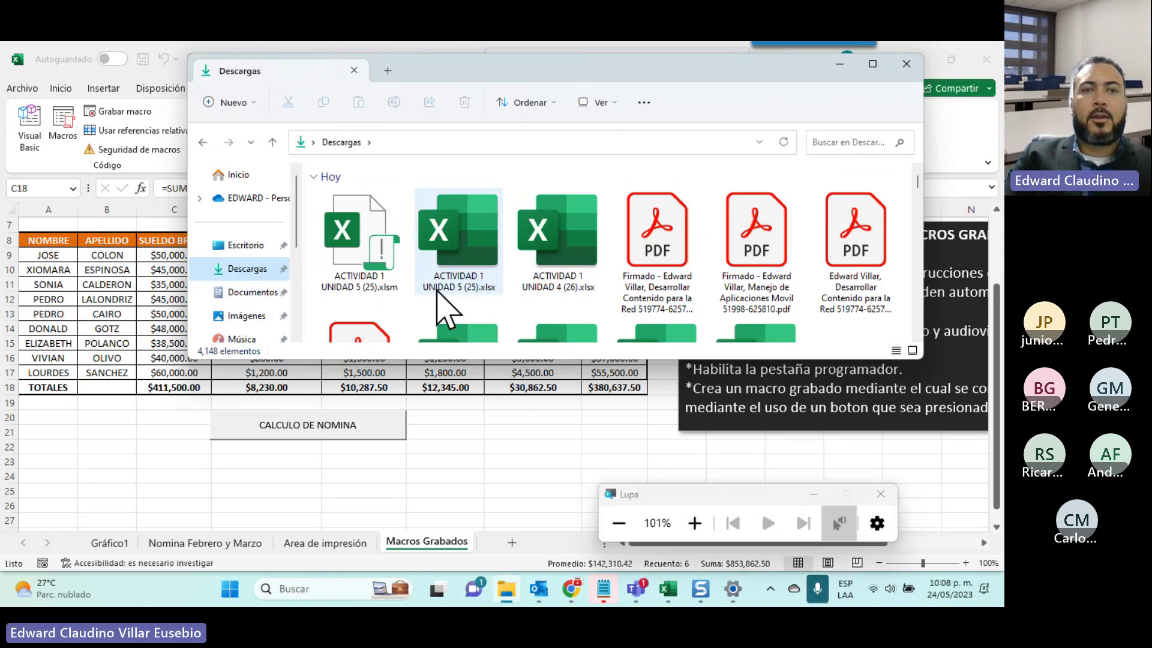
pyautogui.press('super+plus')
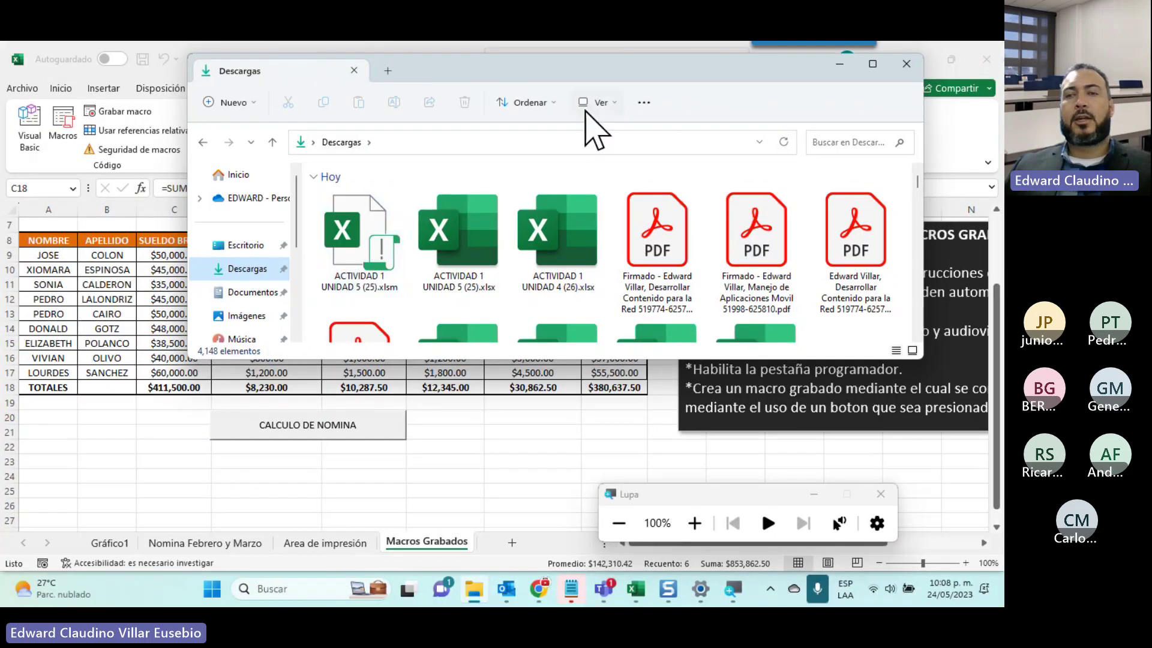
pyautogui.click(894, 501)
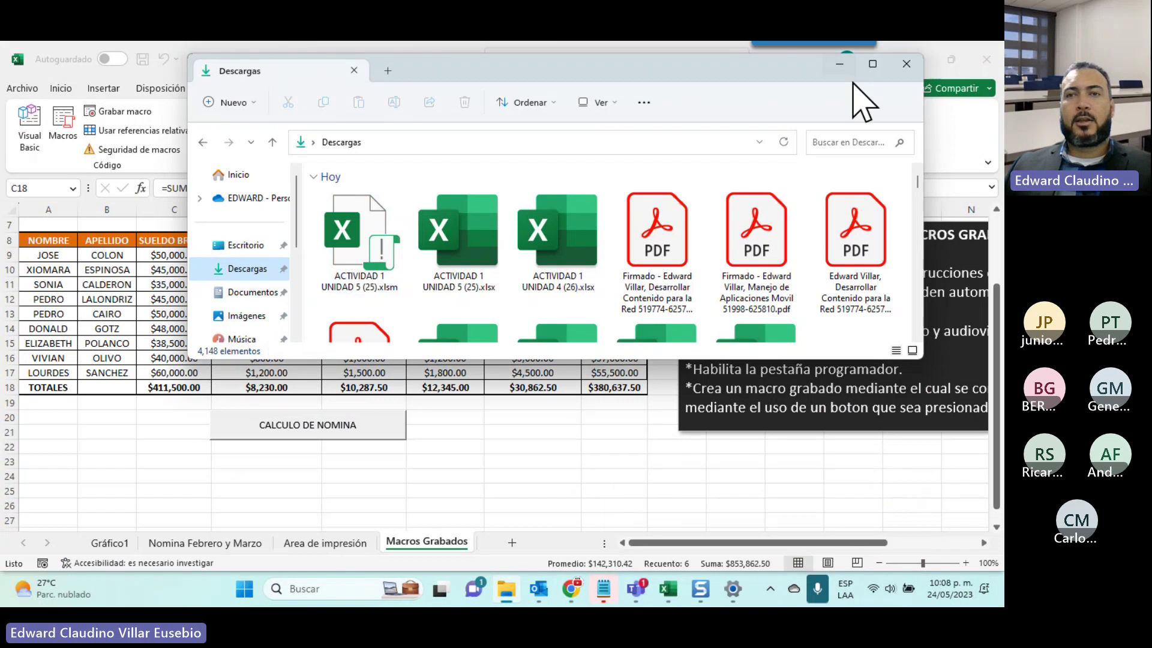
pyautogui.click(840, 64)
pyautogui.click(439, 418)
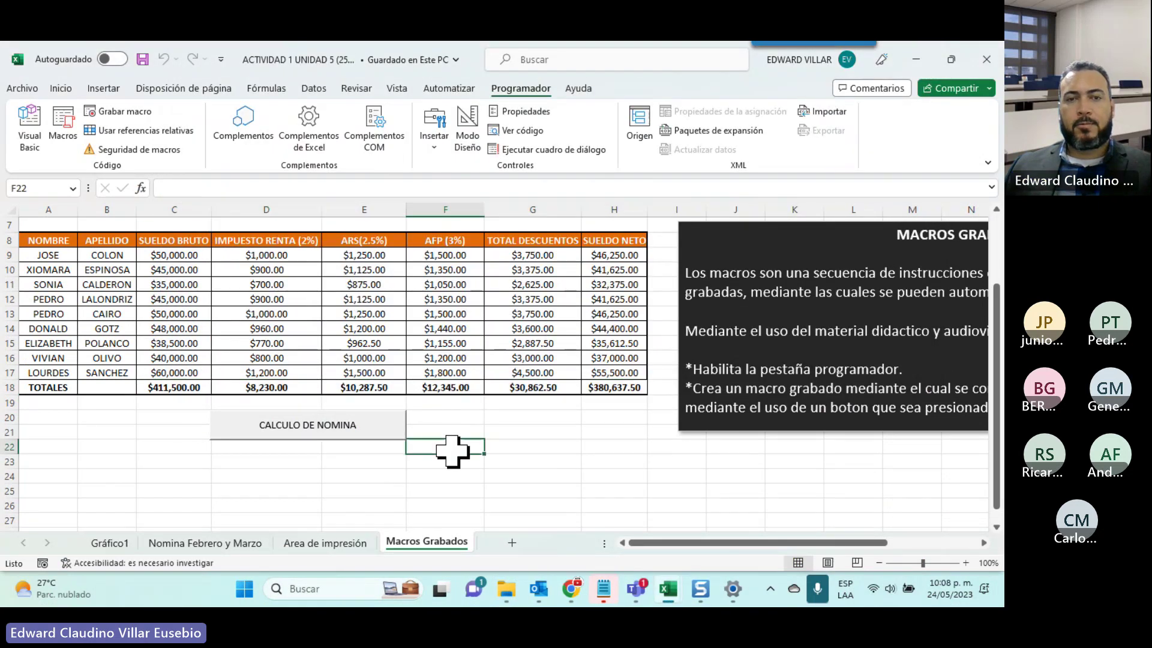
pyautogui.click(677, 447)
pyautogui.scroll(2, 658, 435)
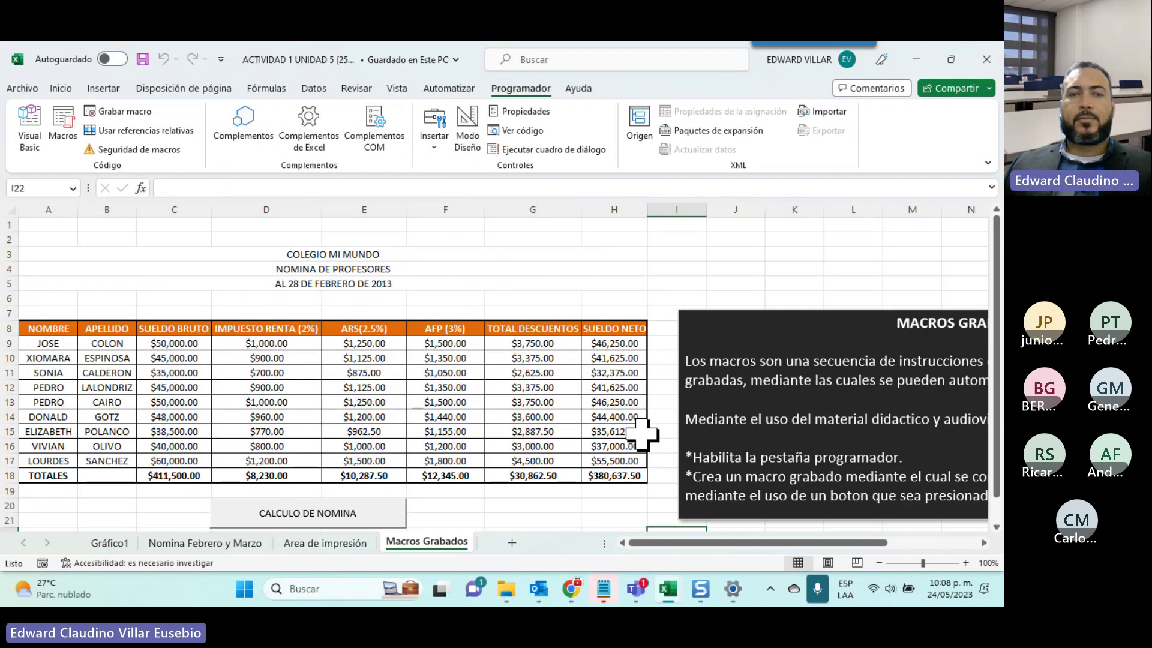
pyautogui.scroll(-5, 386, 376)
pyautogui.scroll(4, 386, 376)
pyautogui.scroll(1, 285, 309)
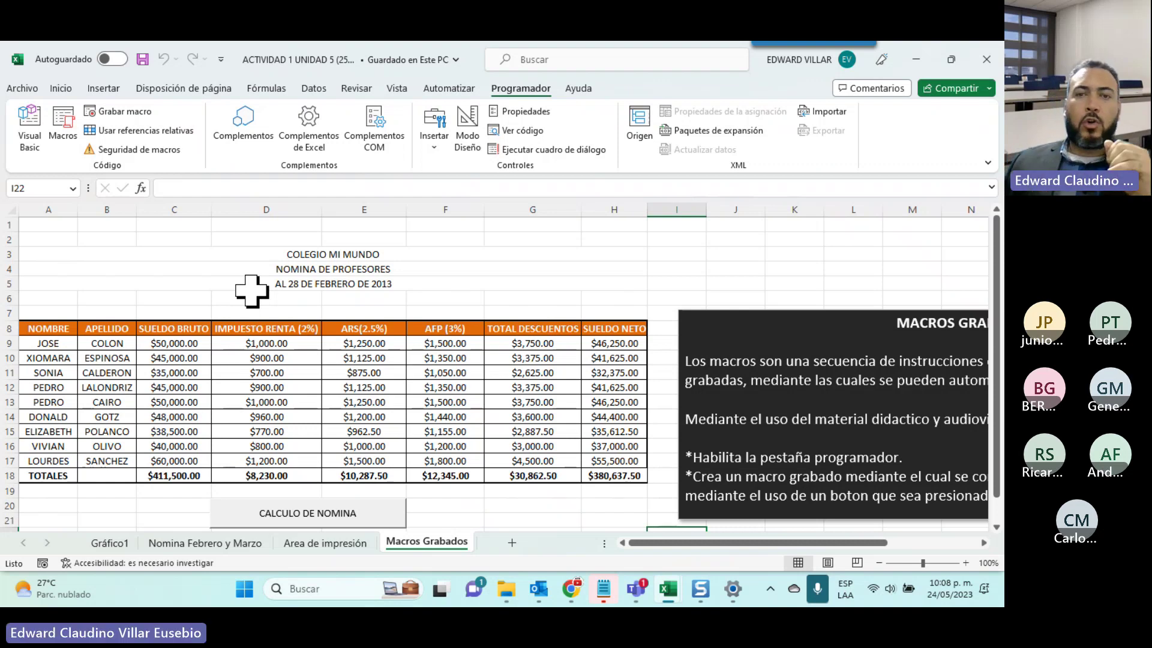
pyautogui.click(917, 59)
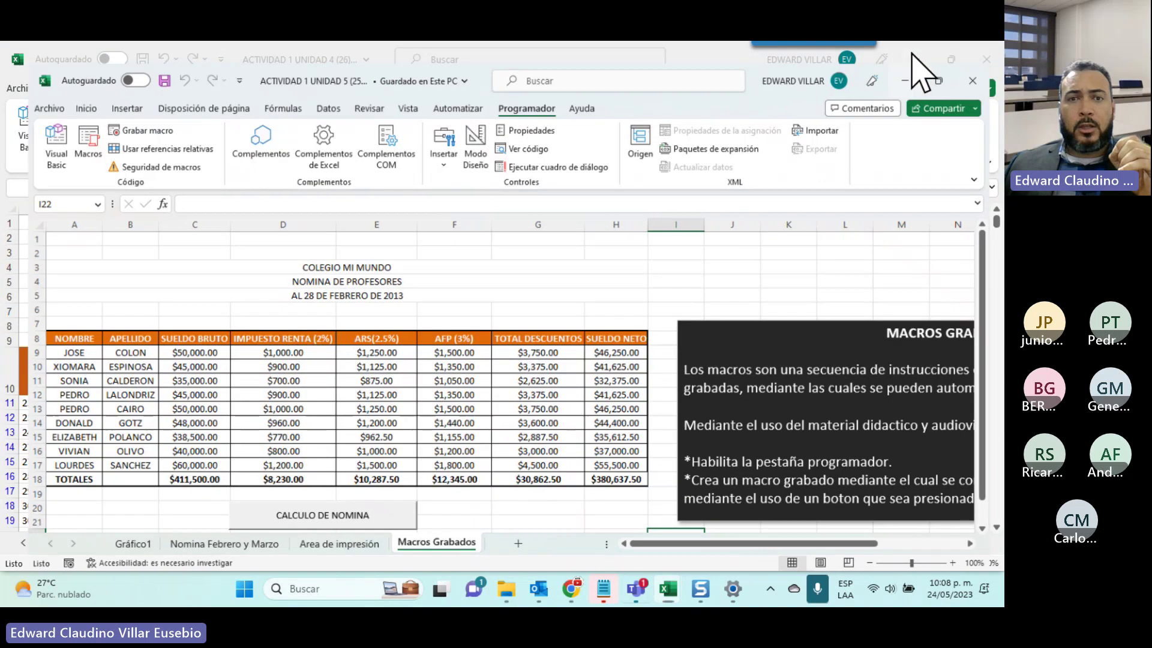
# Minimize the workbook, scroll the course page down to Foro Cierre de curso, and check the calendar flyout
pyautogui.click(917, 59)
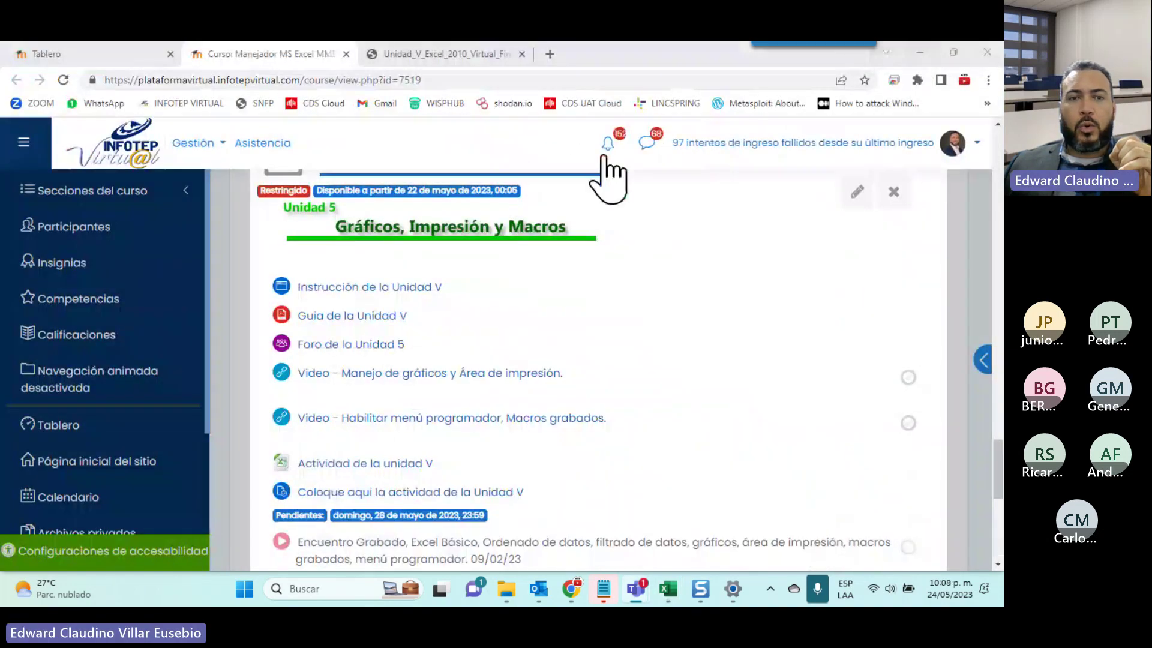
pyautogui.scroll(-2, 489, 278)
pyautogui.scroll(-4, 489, 272)
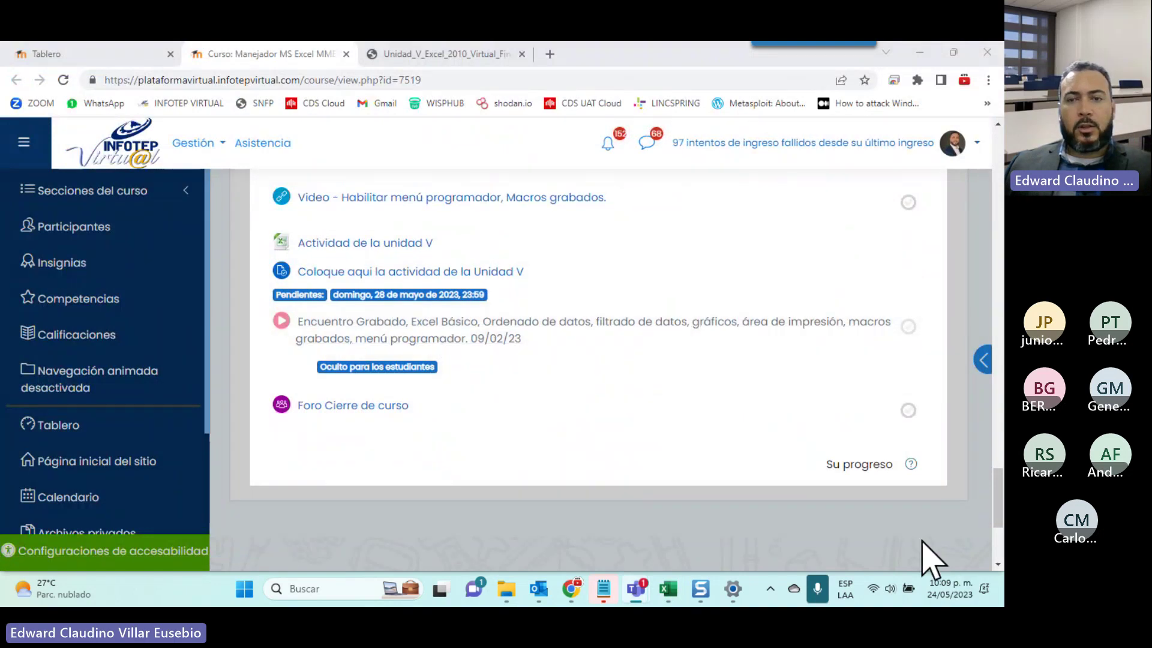
pyautogui.click(950, 599)
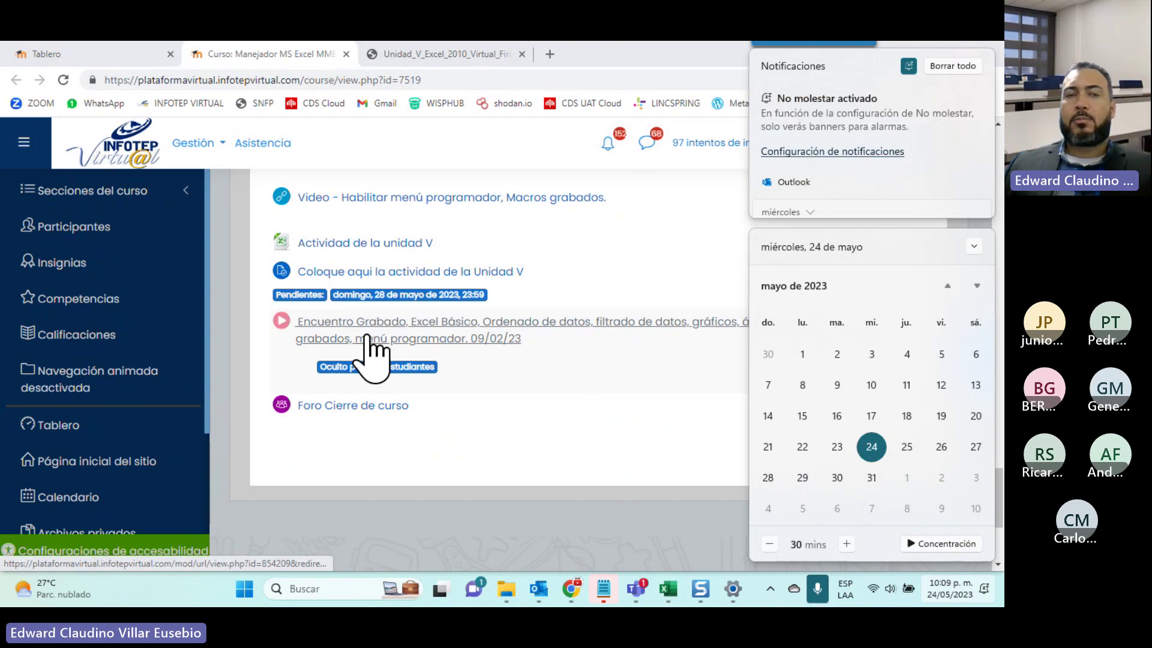
pyautogui.click(527, 419)
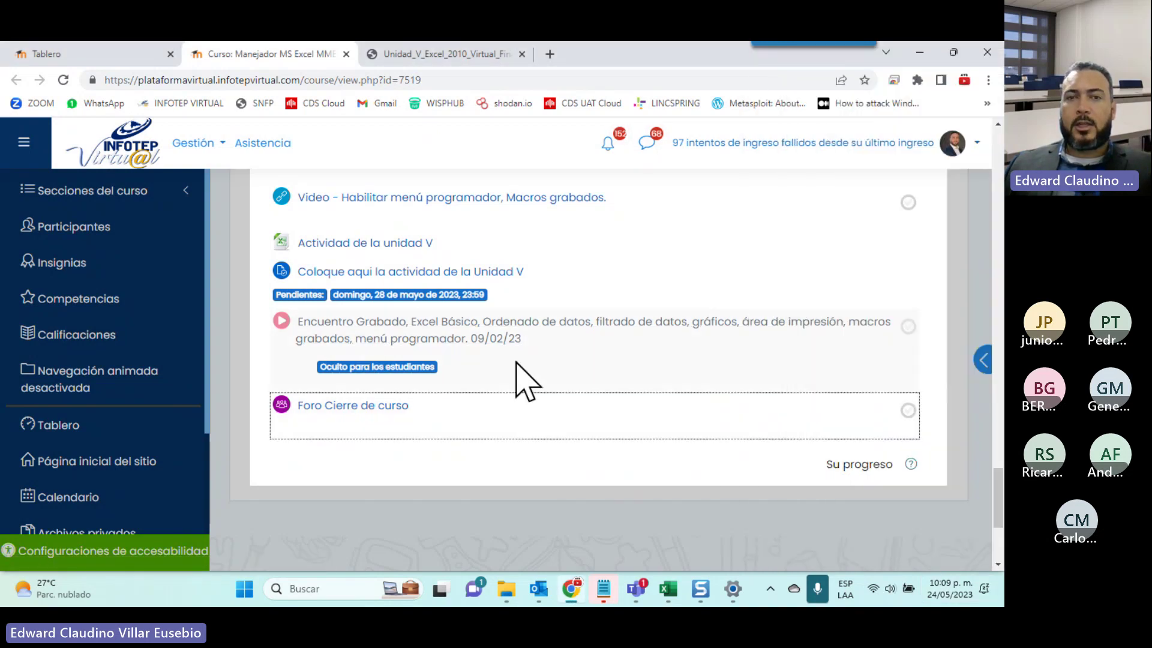